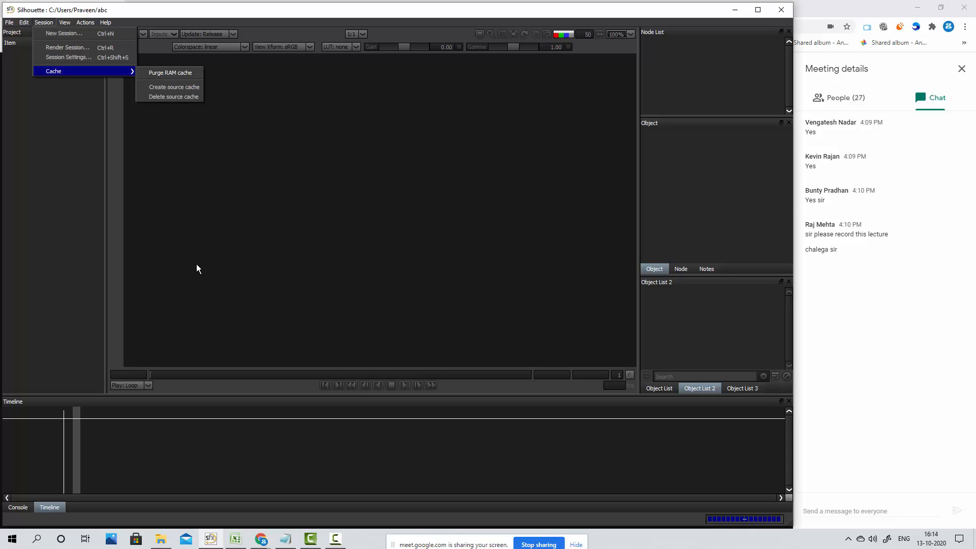
Import the image sequence starting at frame.0001 from the desktop folder New folder (12) as media
click(239, 242)
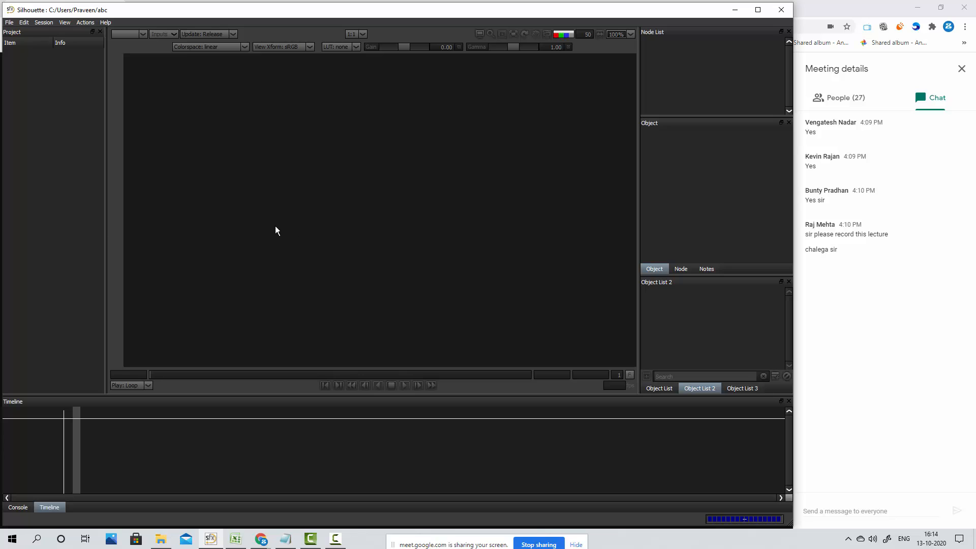
click(10, 23)
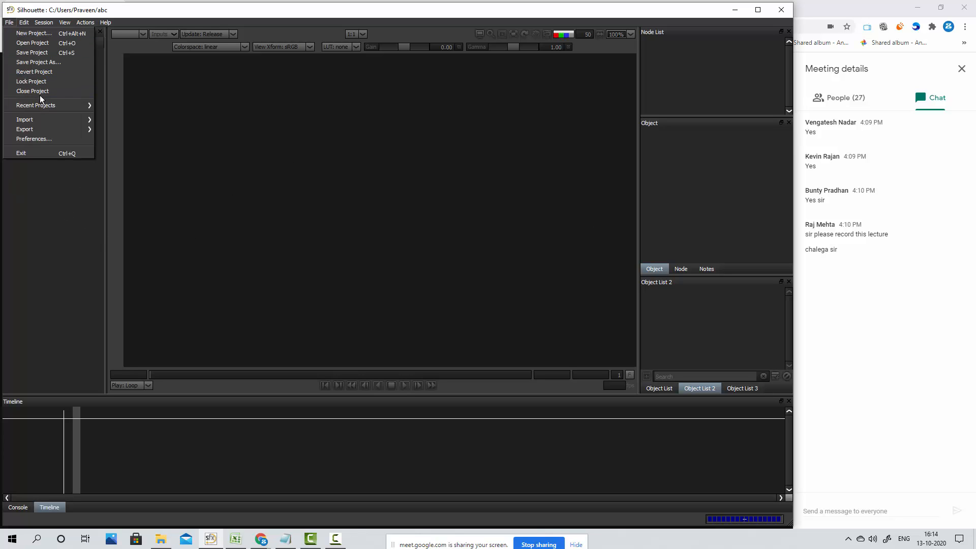
mouse_move(51, 120)
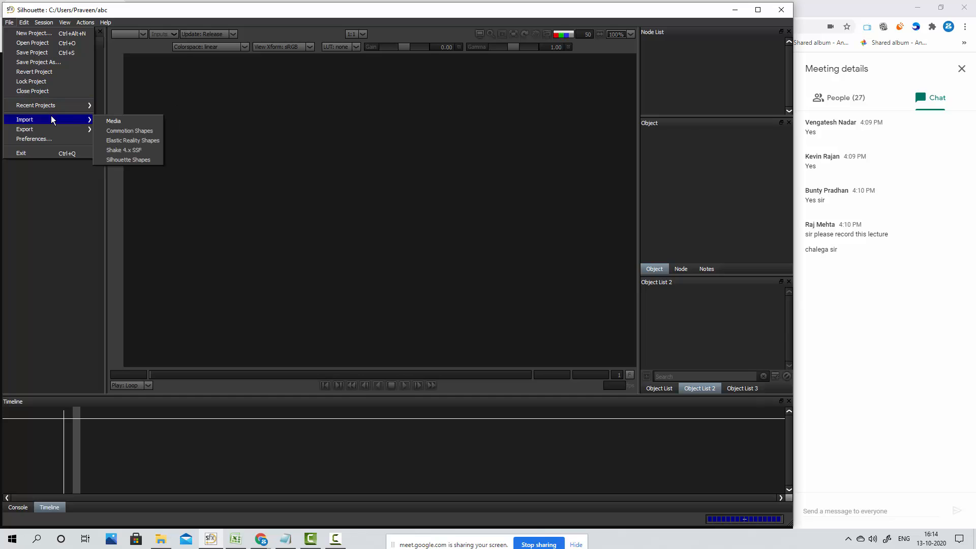
click(122, 123)
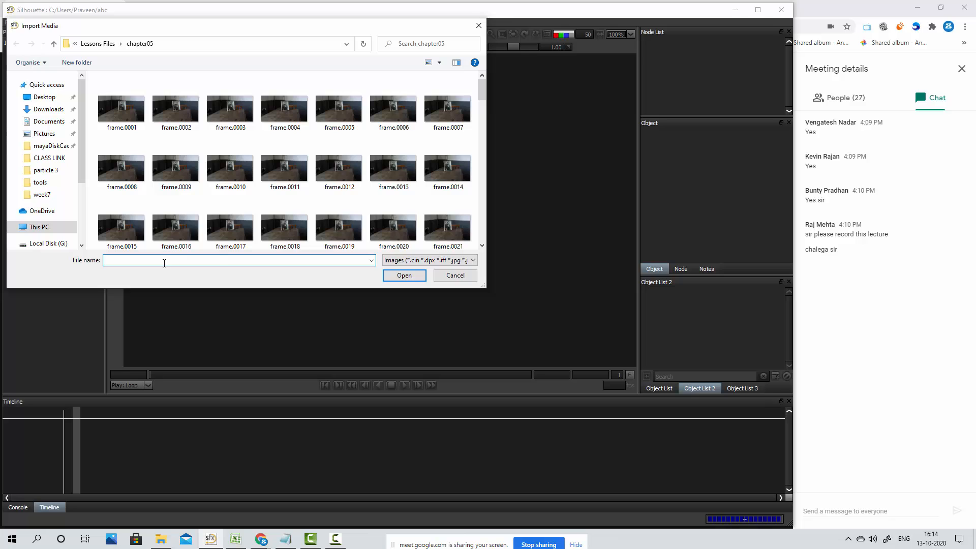
text(C:\Users\Praveen\Desktop\New folder (12))
key(Return)
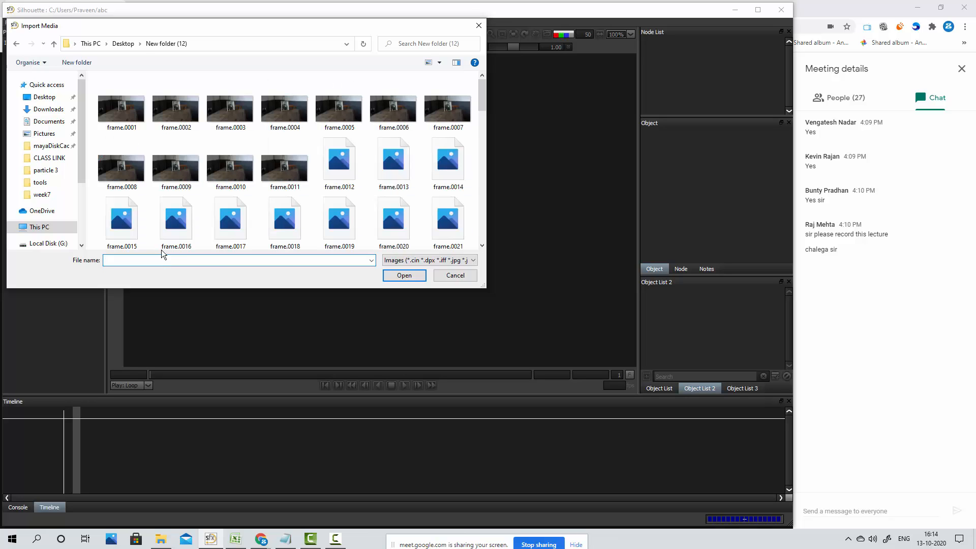
click(120, 118)
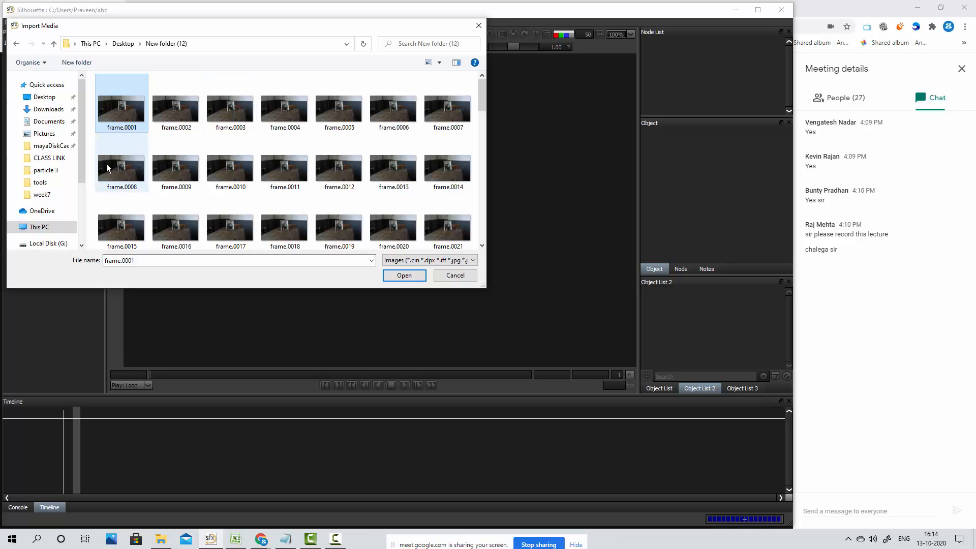
click(404, 276)
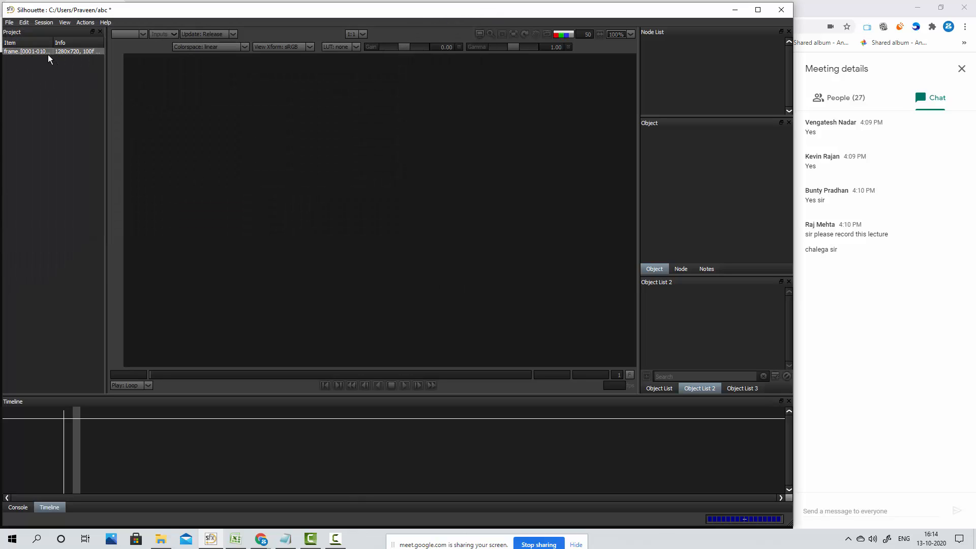
Start a new session for the imported sequence and name it Roto
click(44, 23)
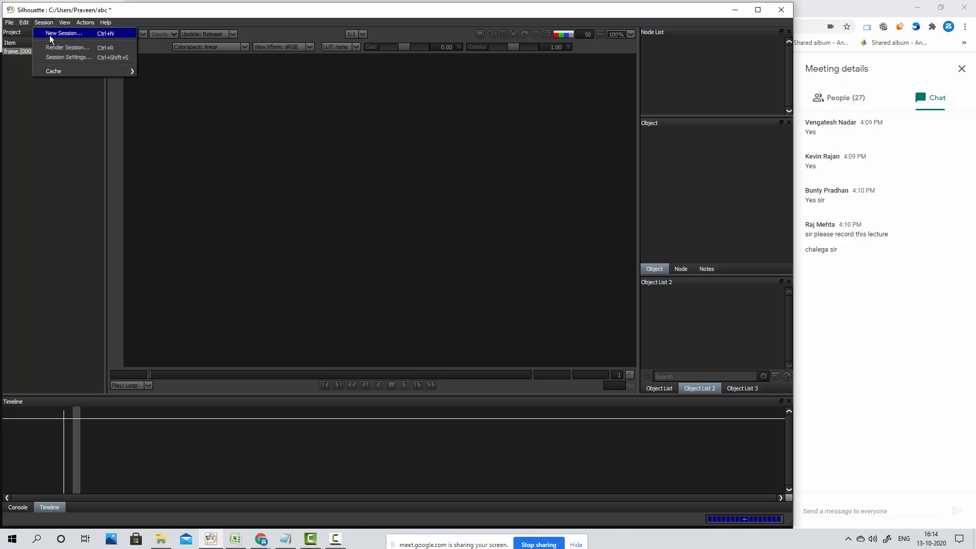
click(51, 33)
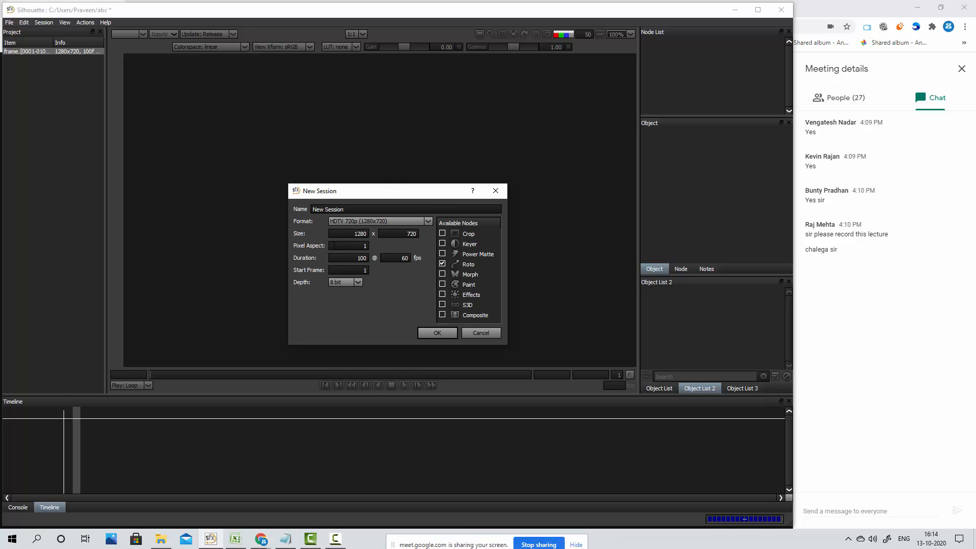
drag(355, 209, 240, 212)
text(Roto)
Set the session's frame rate to 30 fps, keep the depth at 8 bit, and create the session with the Roto node
double_click(405, 258)
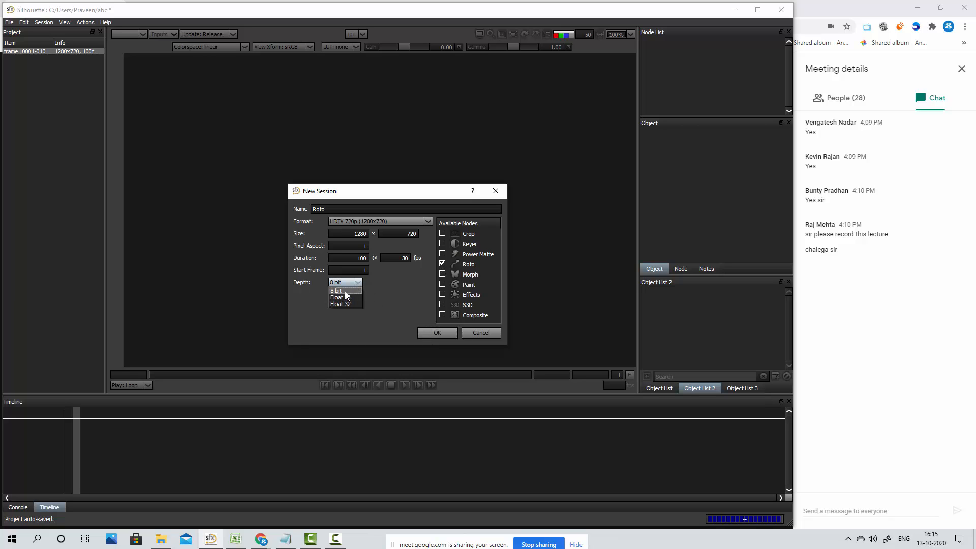
click(346, 292)
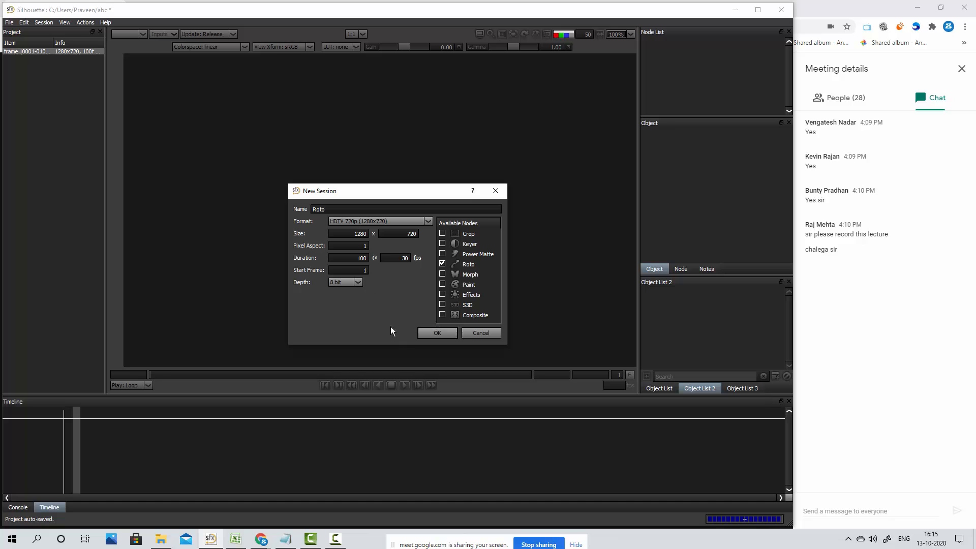
click(359, 283)
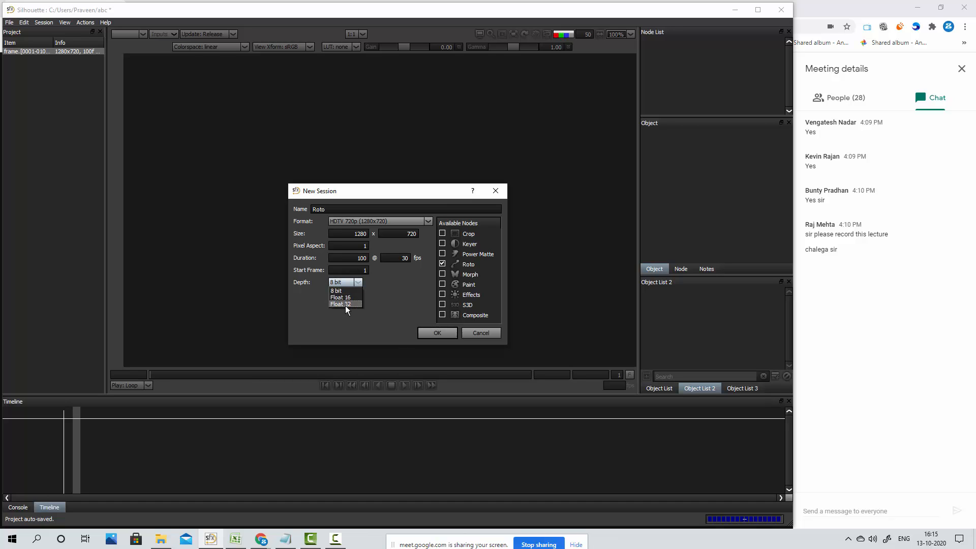
click(379, 286)
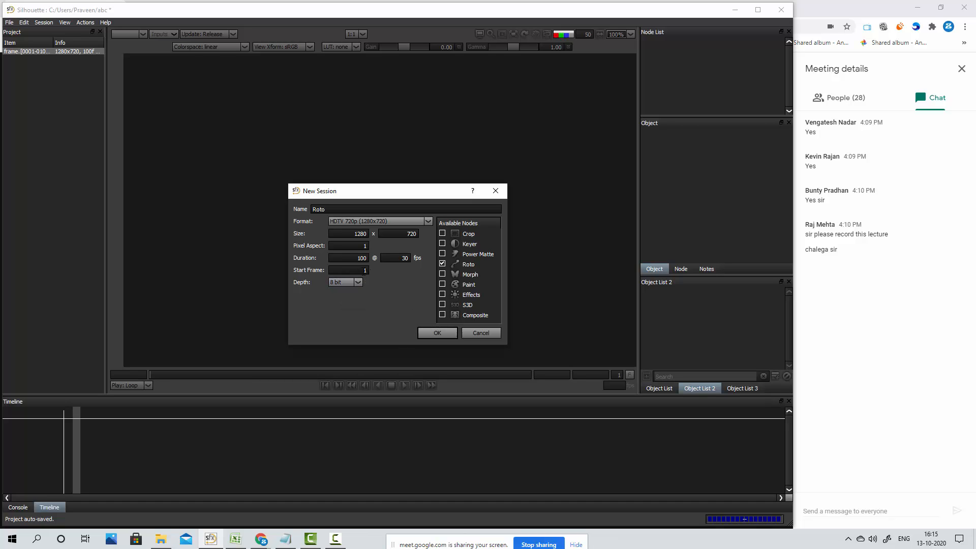
drag(363, 272, 385, 275)
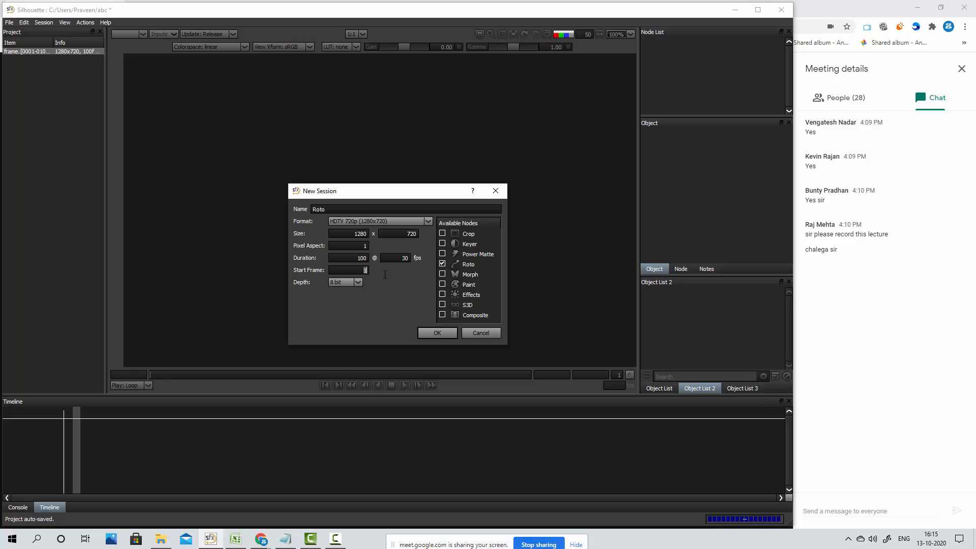
click(427, 335)
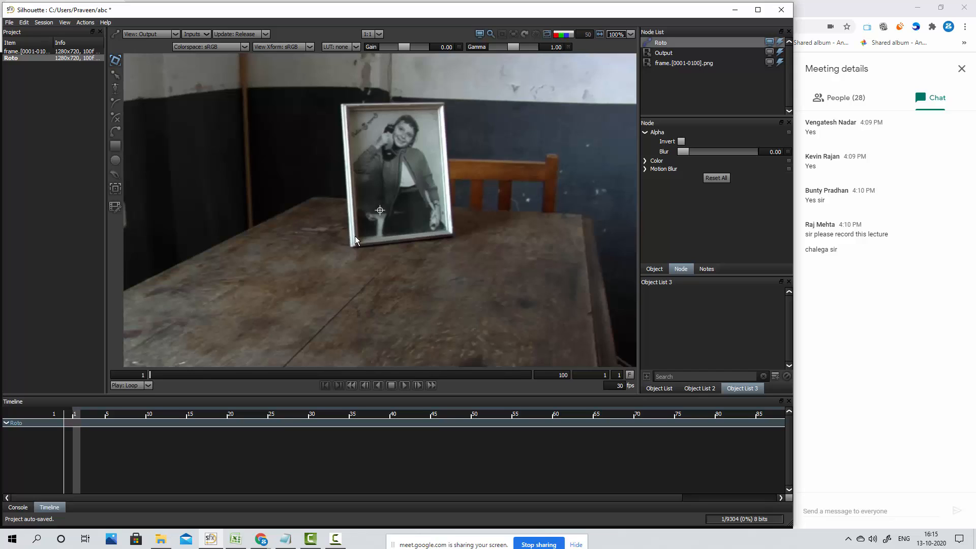
Review the settings of the source frame, Output and Roto nodes, finishing with the Roto node selected
scroll(355, 237, down, 4)
scroll(355, 236, up, 3)
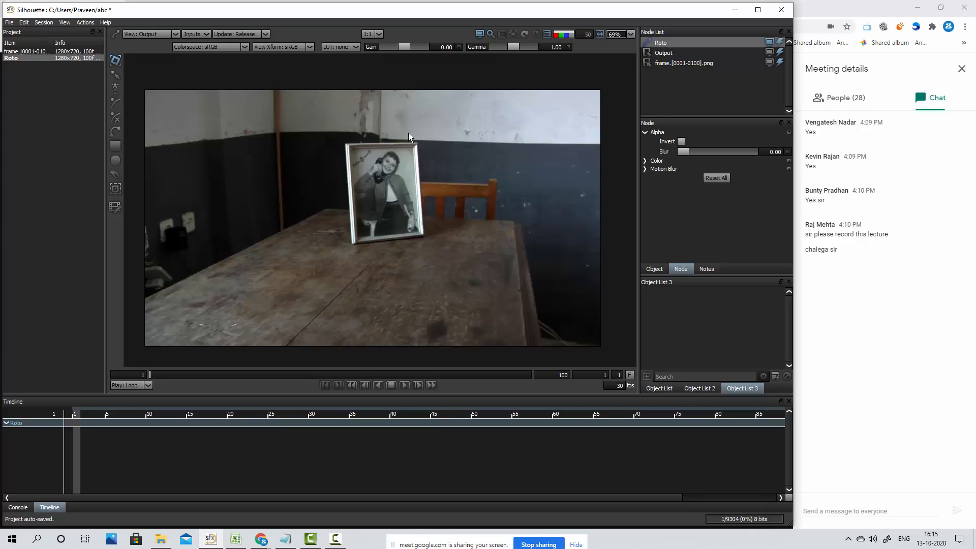
click(686, 64)
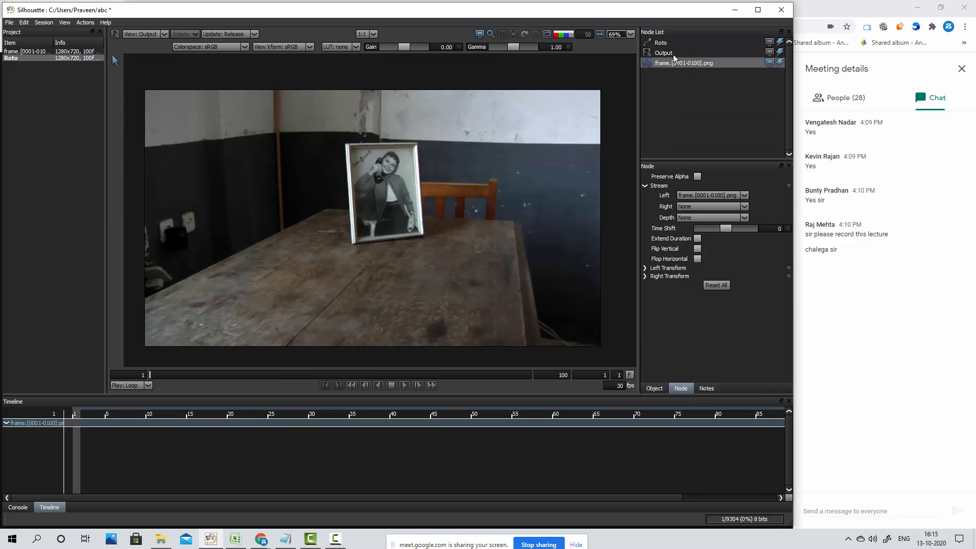
click(673, 54)
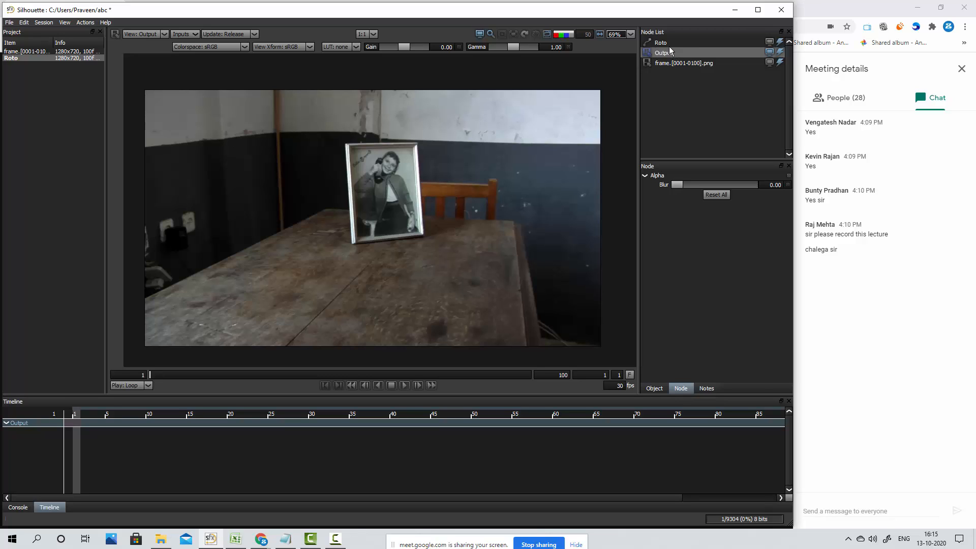
click(669, 45)
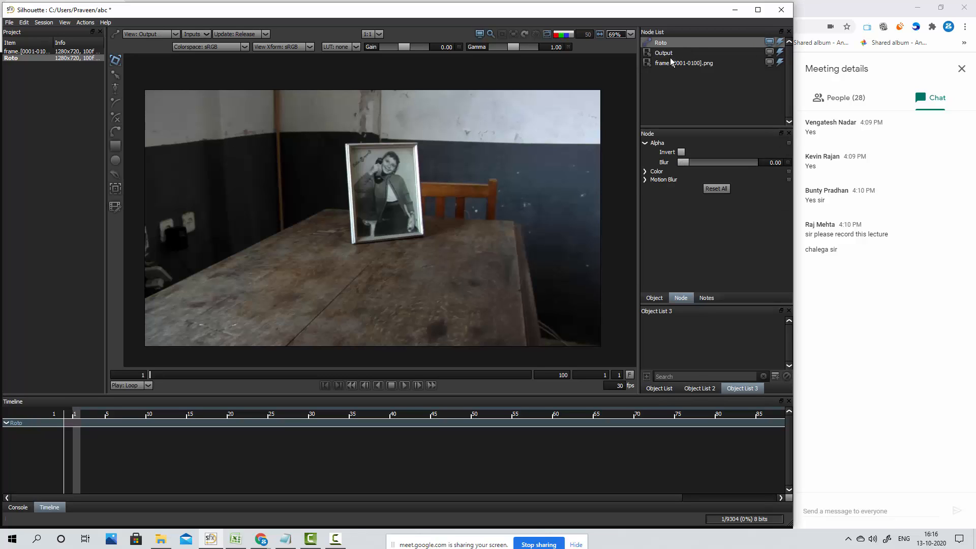
click(671, 63)
click(668, 46)
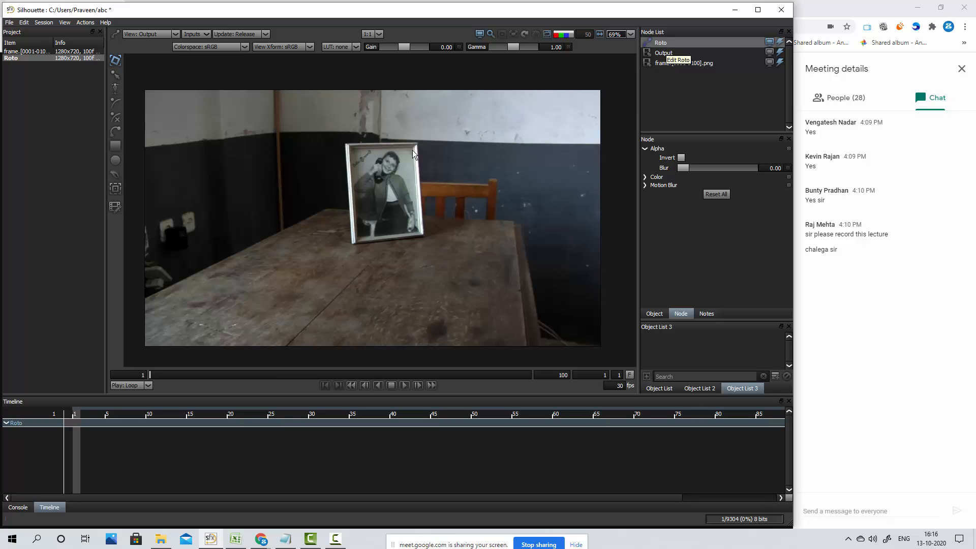
Examine the picture frame, table and chair in the footage at several magnifications
mouse_move(409, 209)
mouse_down()
mouse_move(372, 262)
mouse_move(387, 246)
mouse_move(455, 224)
mouse_move(531, 264)
mouse_move(360, 191)
mouse_move(454, 232)
mouse_move(384, 205)
mouse_move(429, 252)
mouse_move(407, 212)
mouse_move(438, 237)
mouse_move(284, 157)
mouse_move(284, 232)
mouse_move(413, 209)
mouse_move(405, 194)
mouse_up()
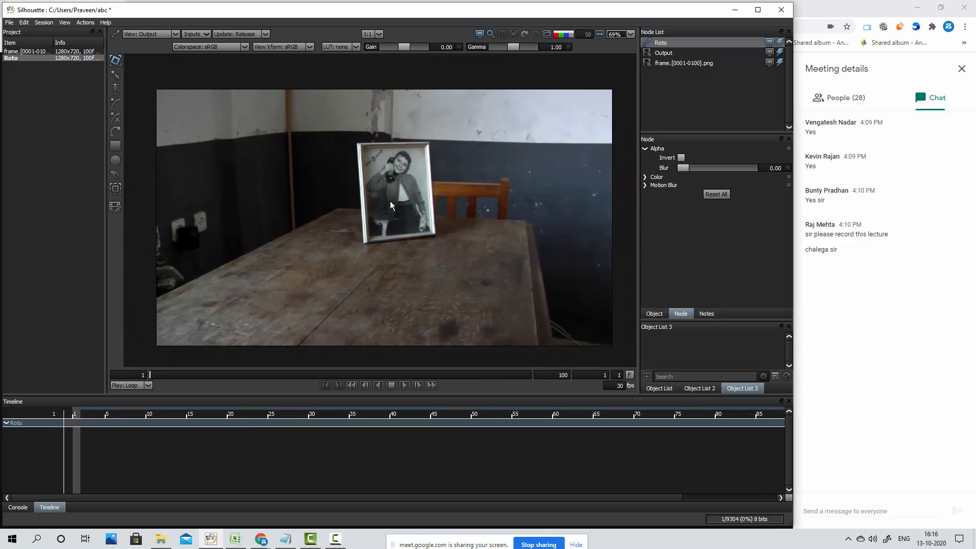
scroll(368, 203, down, 3)
scroll(367, 202, up, 4)
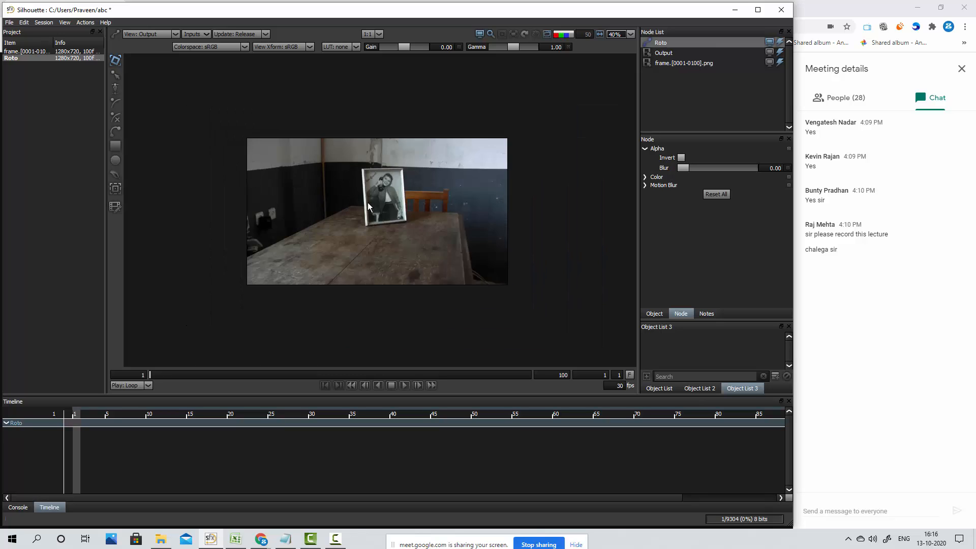
scroll(367, 202, up, 2)
scroll(367, 203, down, 4)
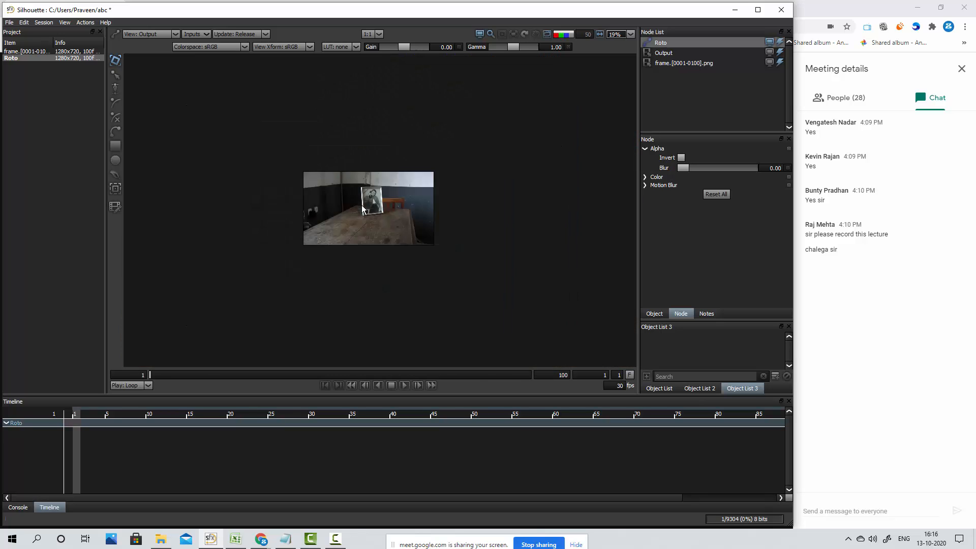
scroll(361, 205, up, 4)
scroll(361, 208, down, 4)
scroll(361, 208, up, 4)
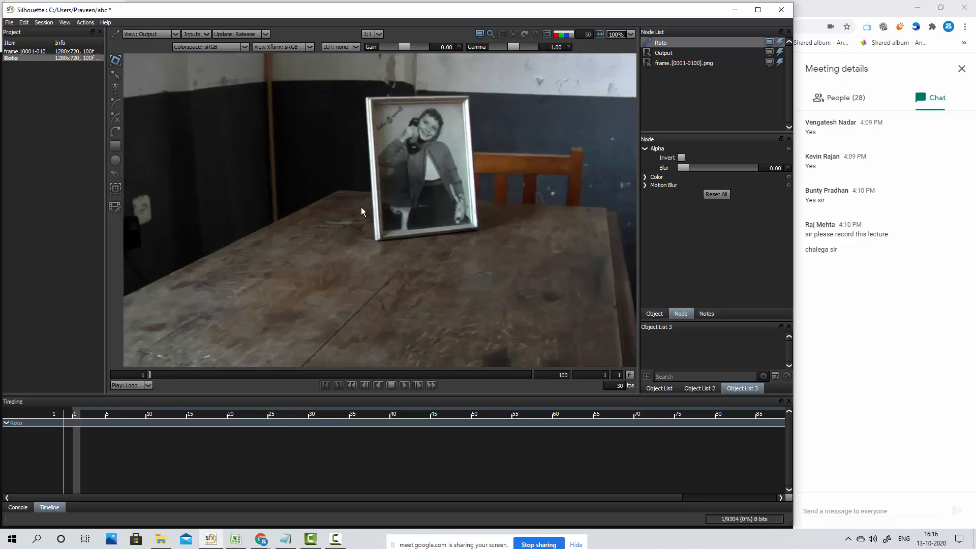
scroll(362, 208, down, 2)
scroll(361, 208, up, 1)
drag(427, 159, 410, 168)
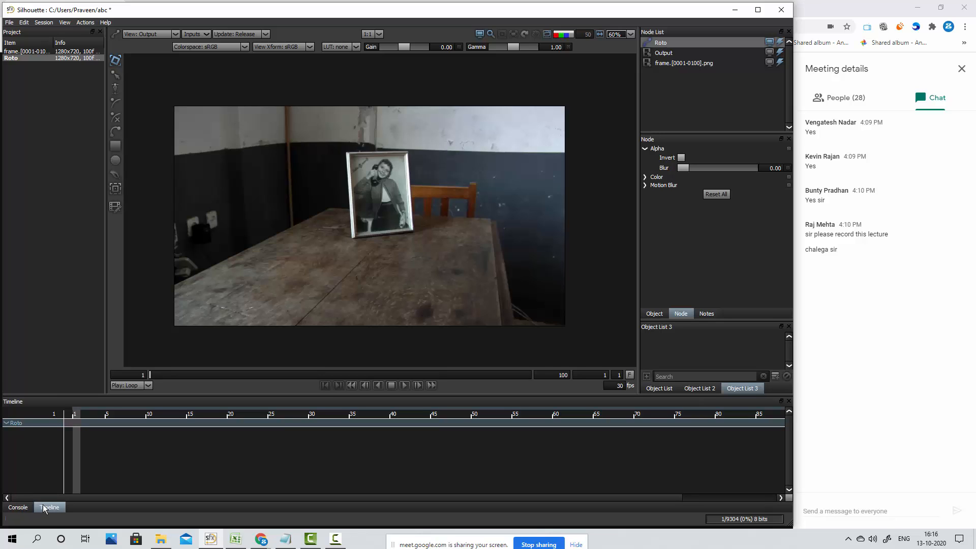
Look at the console output and return to the timeline
click(19, 508)
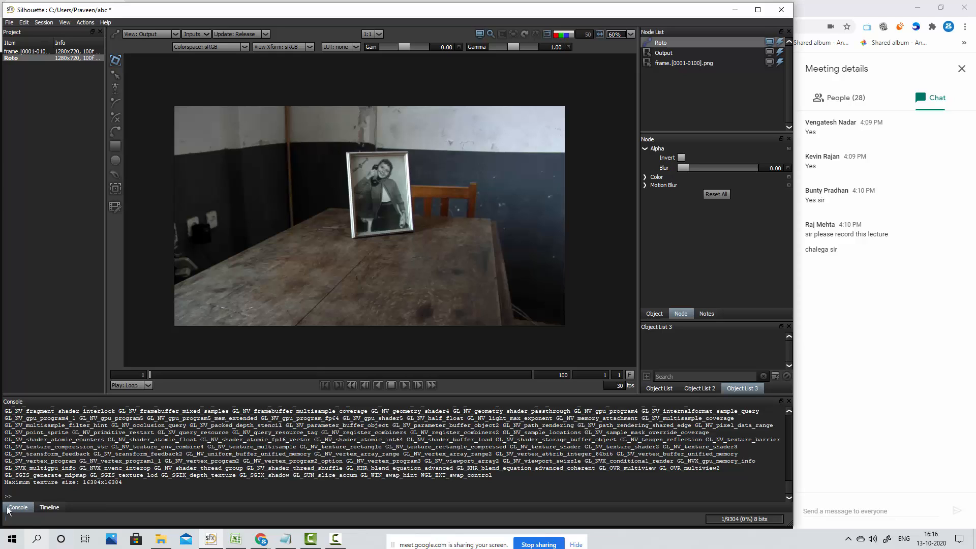
click(49, 508)
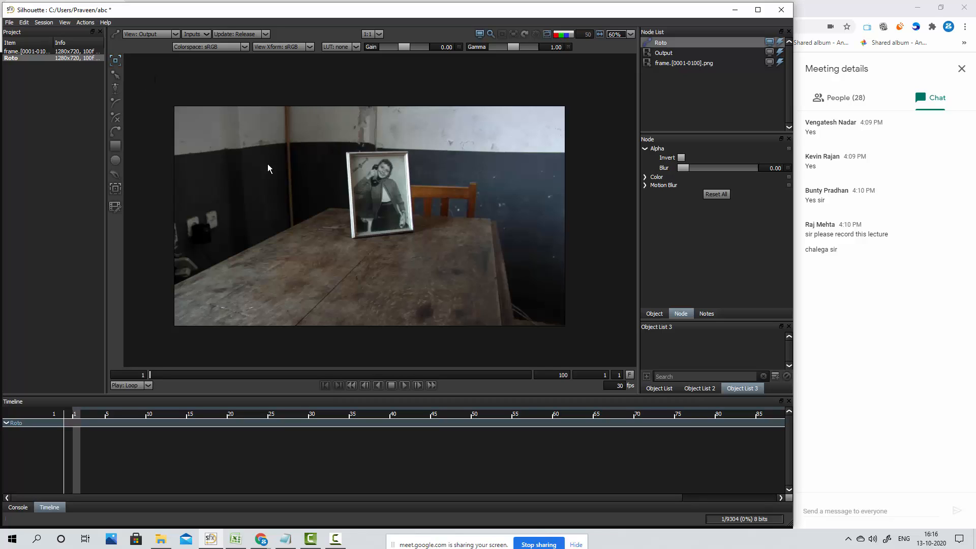
drag(266, 161, 221, 222)
scroll(387, 176, up, 2)
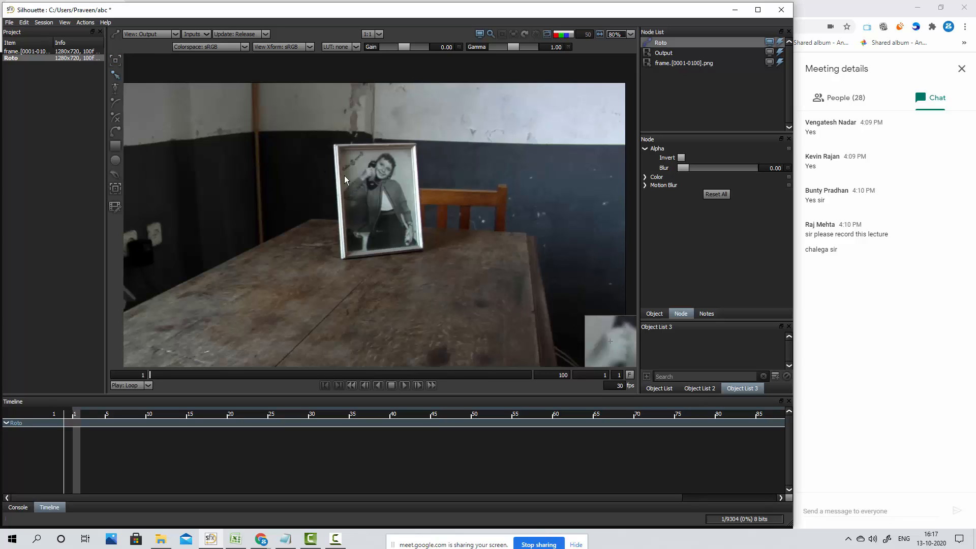
Outline the chair's right post with a closed Bezier shape, following its bevelled top corner and extending the base slightly over the table edge
click(115, 61)
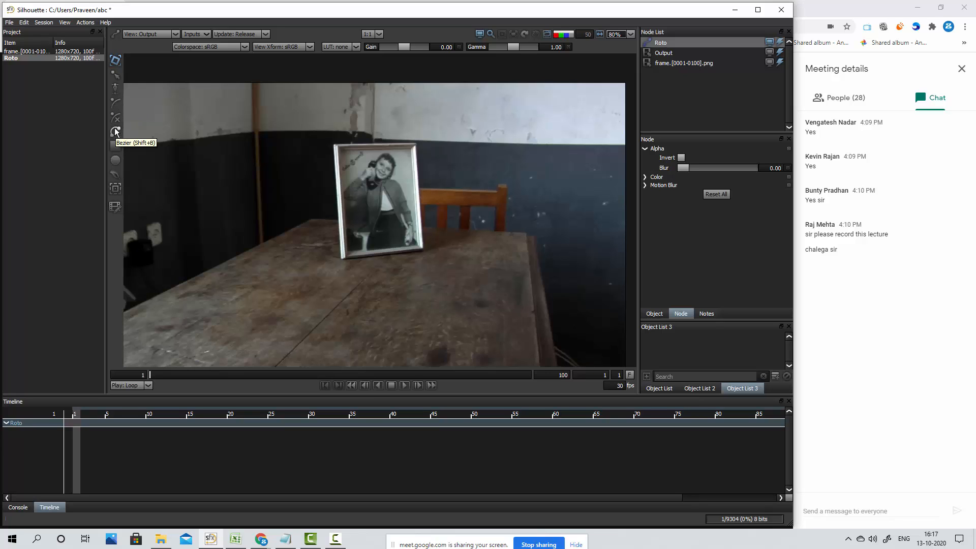
click(115, 133)
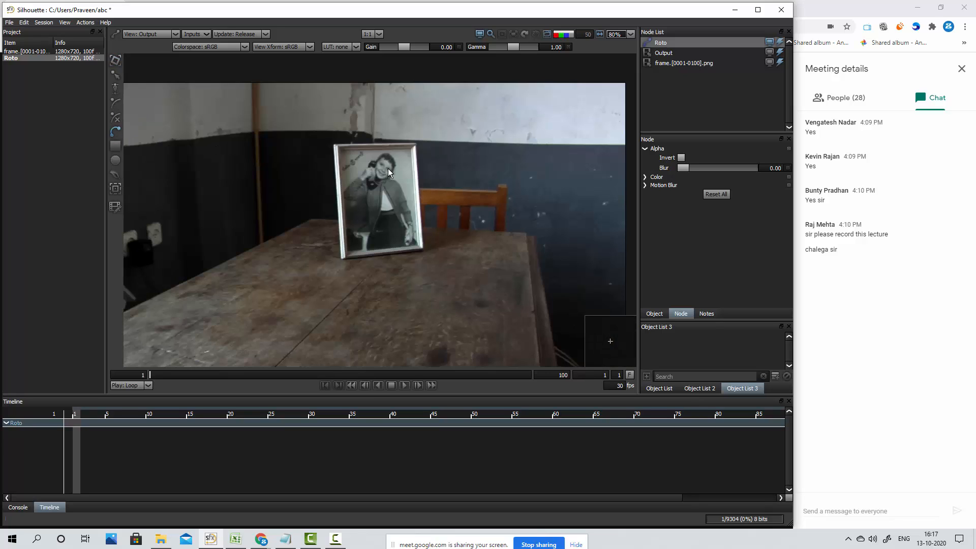
drag(541, 222, 403, 160)
scroll(382, 127, up, 3)
scroll(386, 127, up, 3)
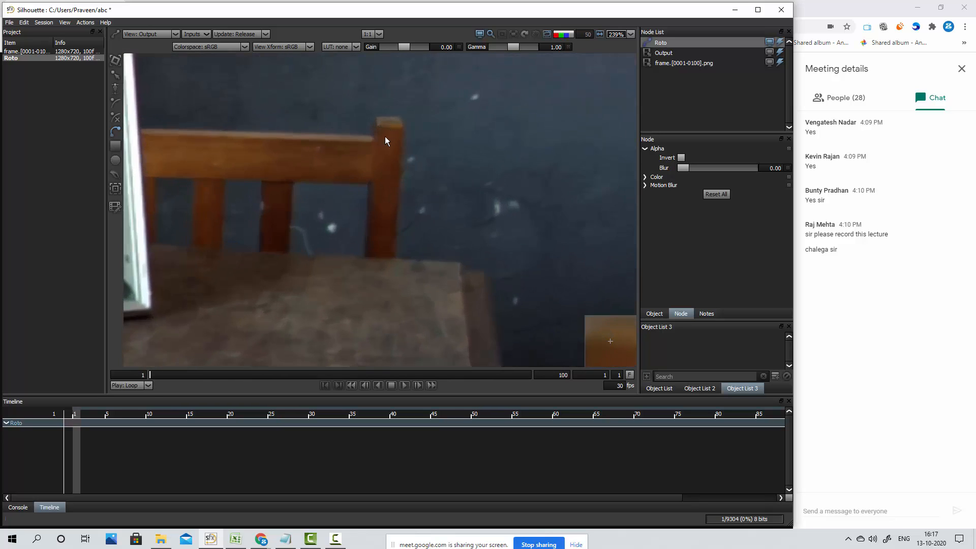
drag(320, 185, 577, 224)
drag(405, 201, 453, 225)
drag(431, 176, 292, 142)
scroll(463, 200, up, 1)
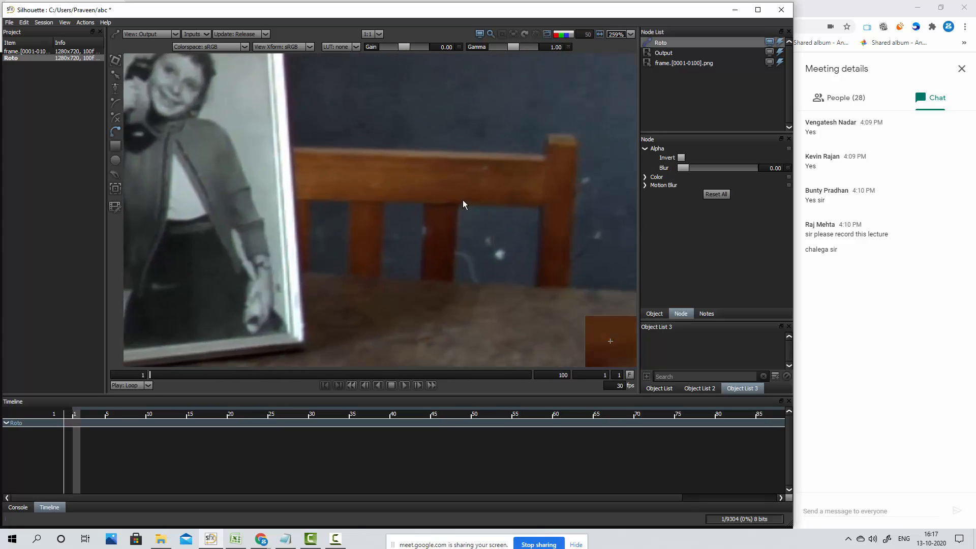
drag(544, 210, 372, 201)
scroll(319, 183, up, 1)
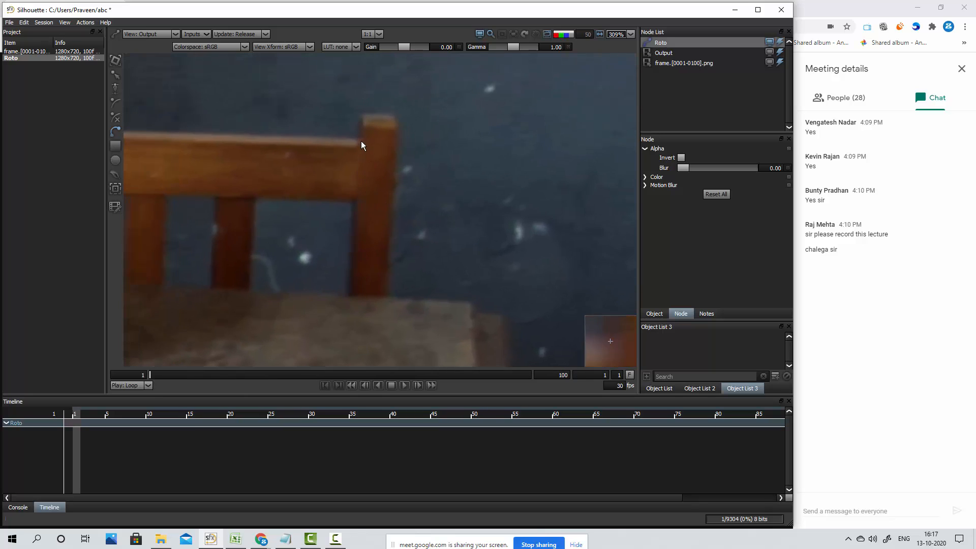
drag(353, 262, 376, 245)
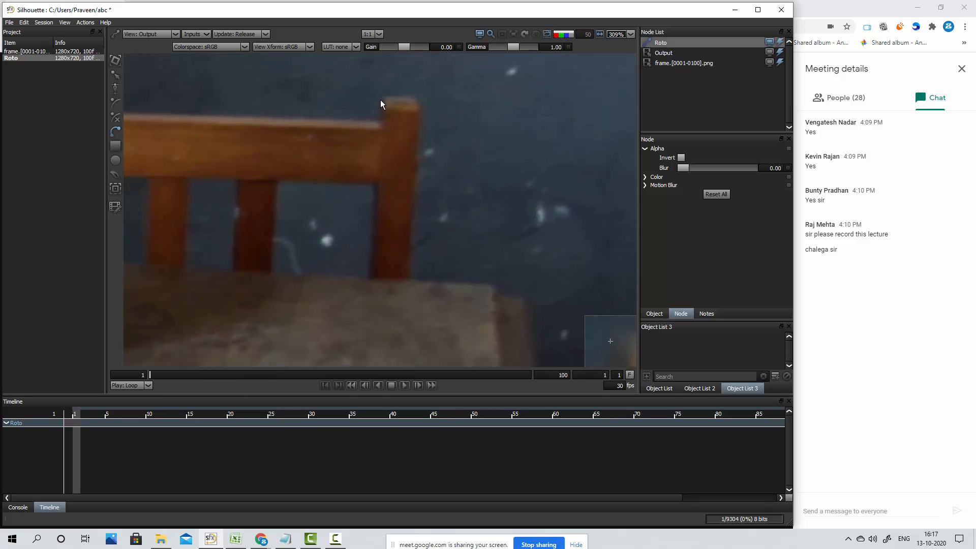
click(381, 100)
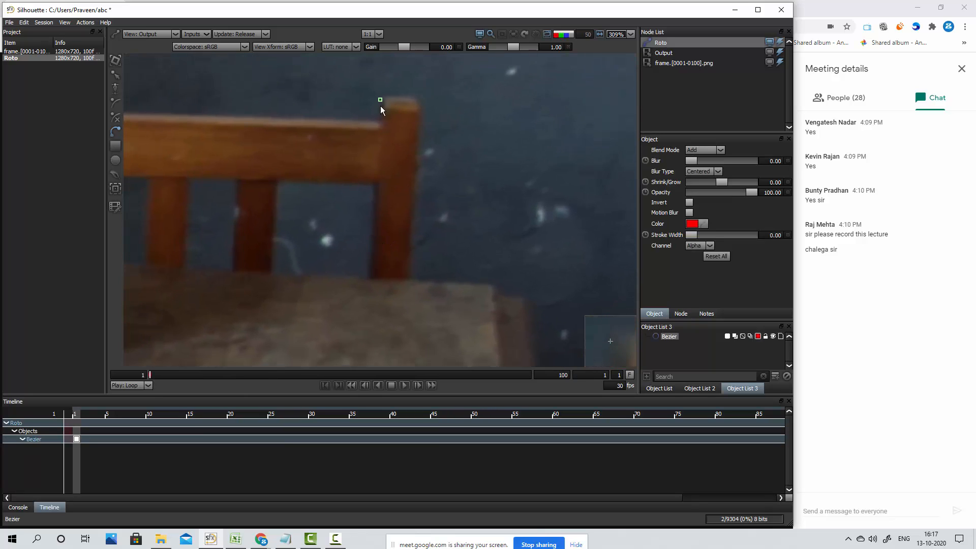
click(368, 290)
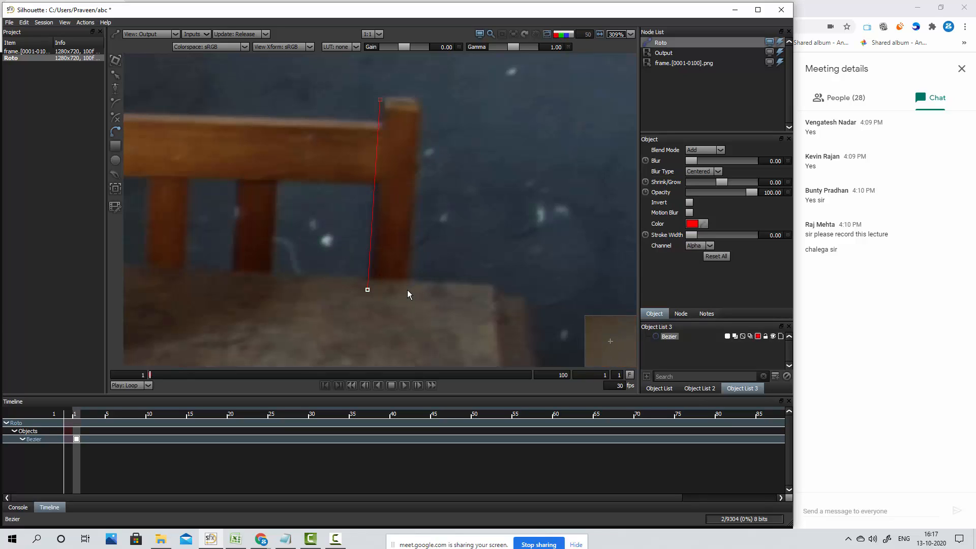
click(405, 291)
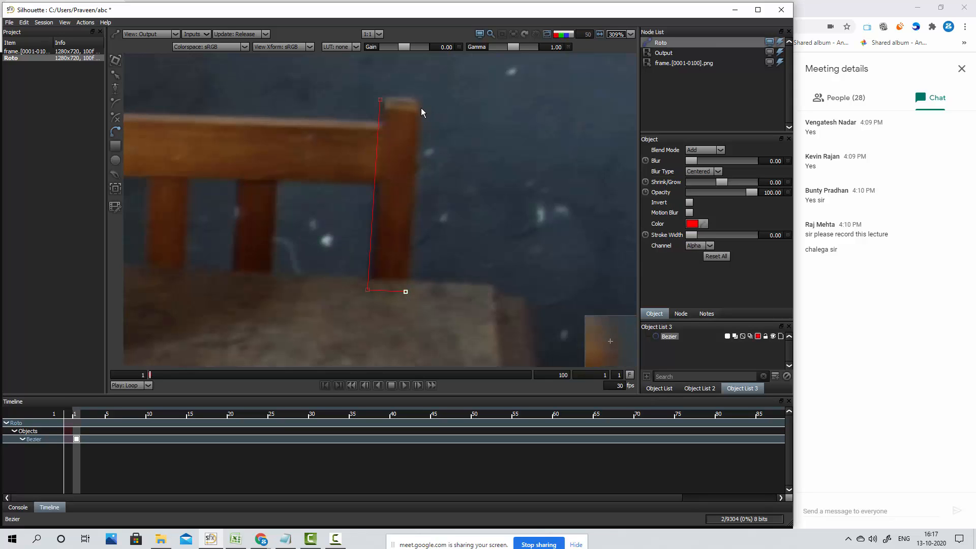
scroll(420, 108, up, 4)
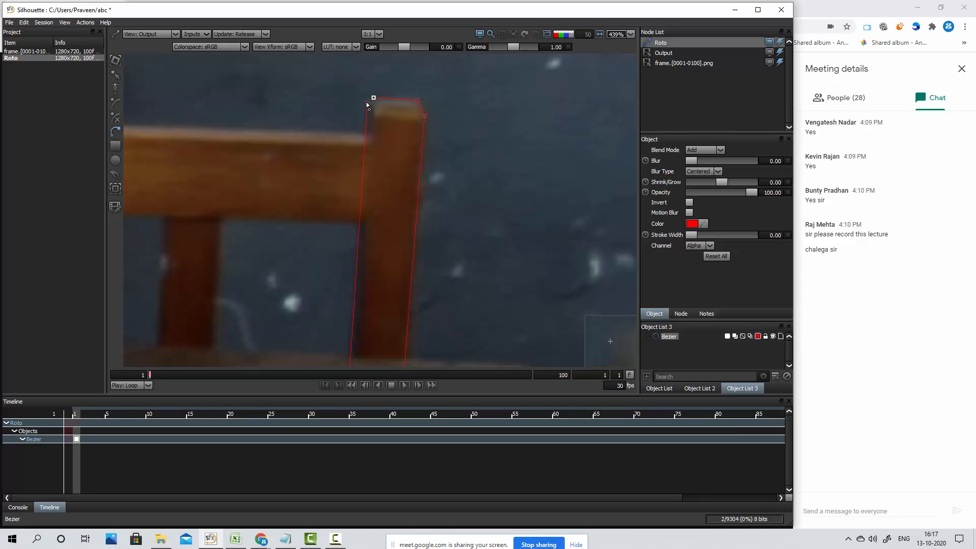
drag(367, 104, 367, 126)
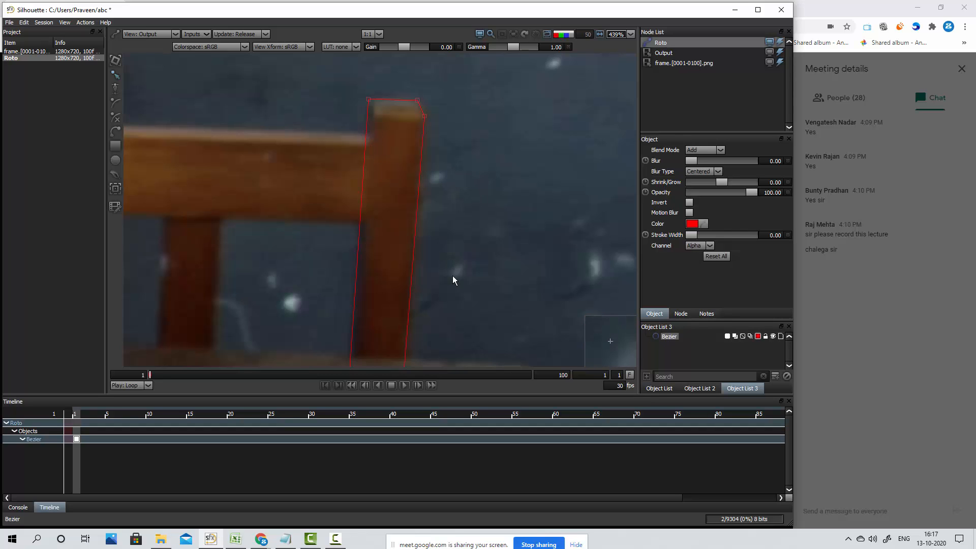
drag(452, 276, 479, 218)
scroll(477, 220, down, 1)
drag(468, 142, 450, 167)
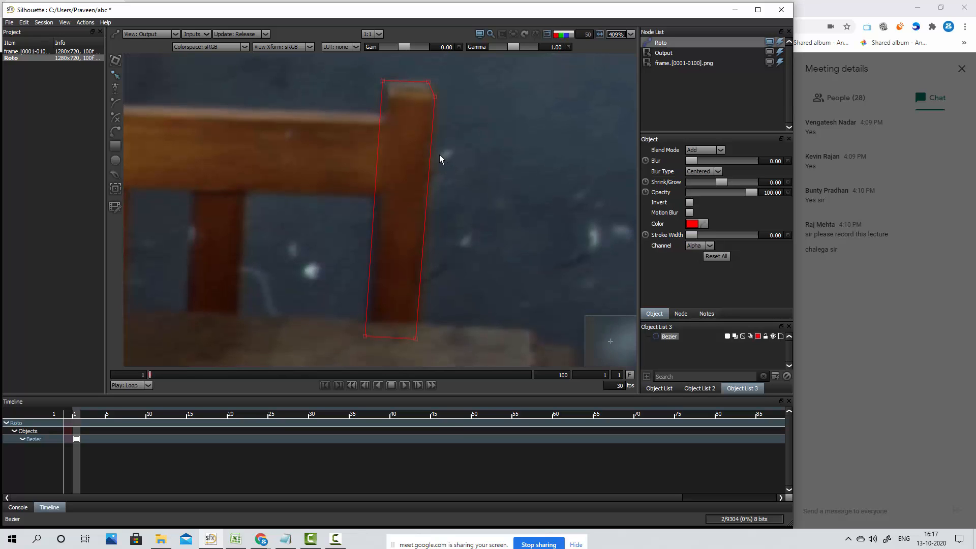
Switch to Google Meet, admit the waiting participant to the meeting, and return to Silhouette
click(824, 17)
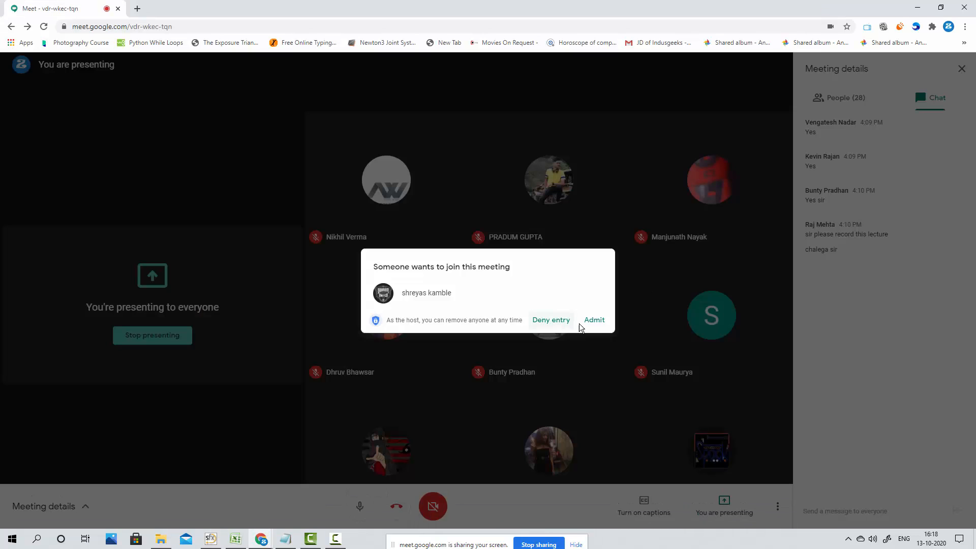
click(596, 321)
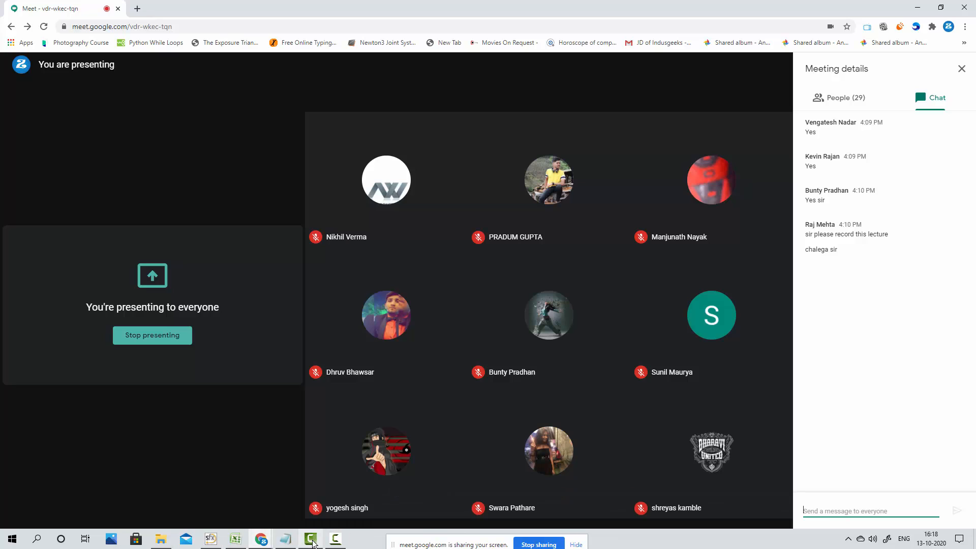
click(211, 539)
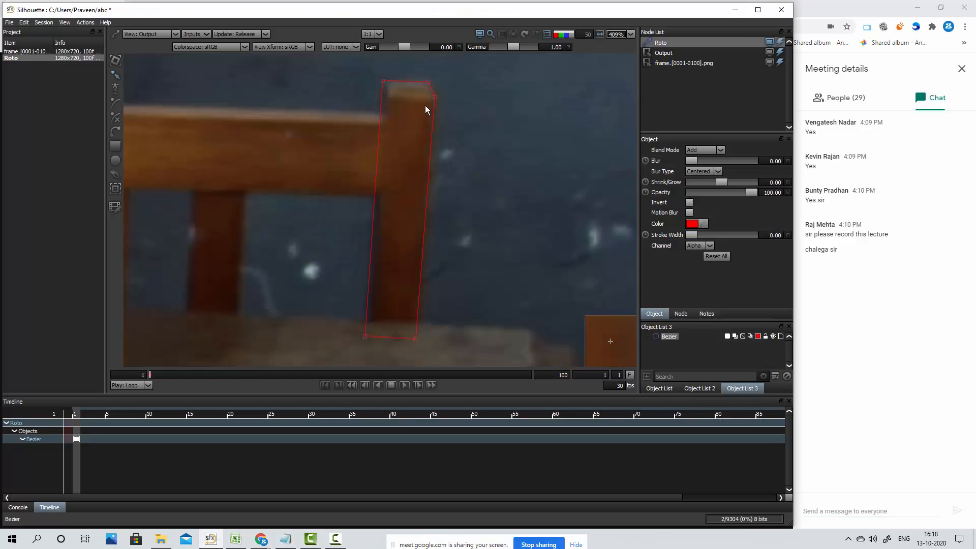
Nudge the points along the left edge and top of the Bezier shape to fit the chair post more closely, and deselect it
drag(352, 65, 392, 356)
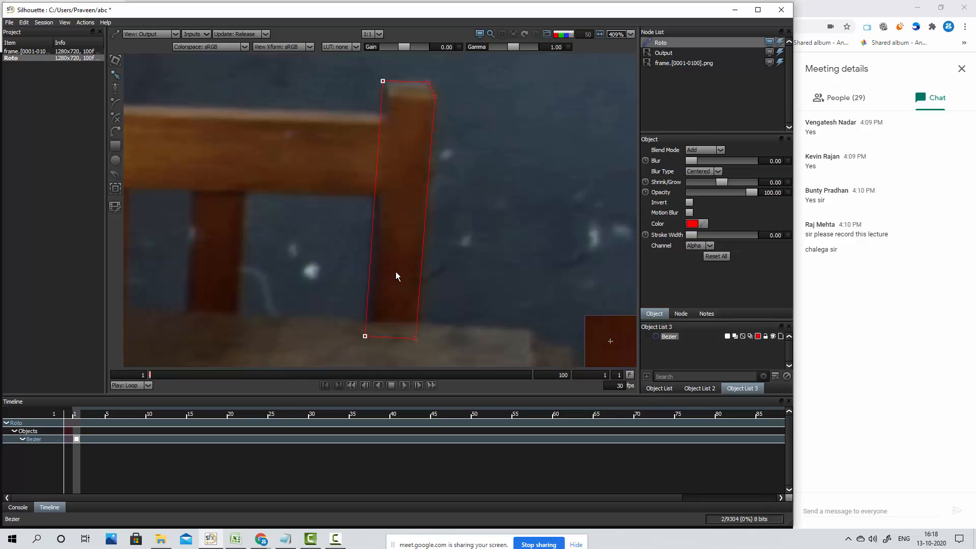
drag(455, 61, 411, 137)
key(Right)
key(Right)
key(Right)
key(Left)
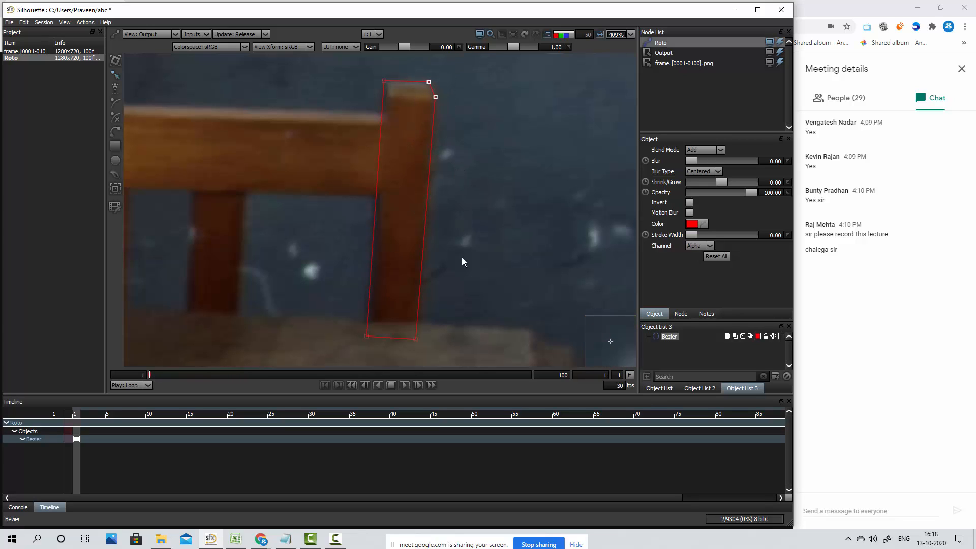
drag(448, 76, 398, 361)
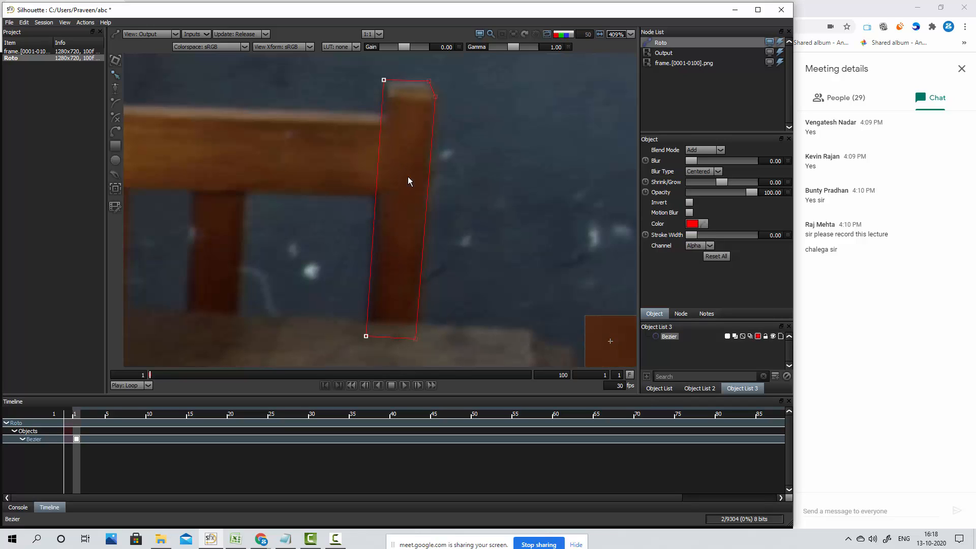
click(471, 175)
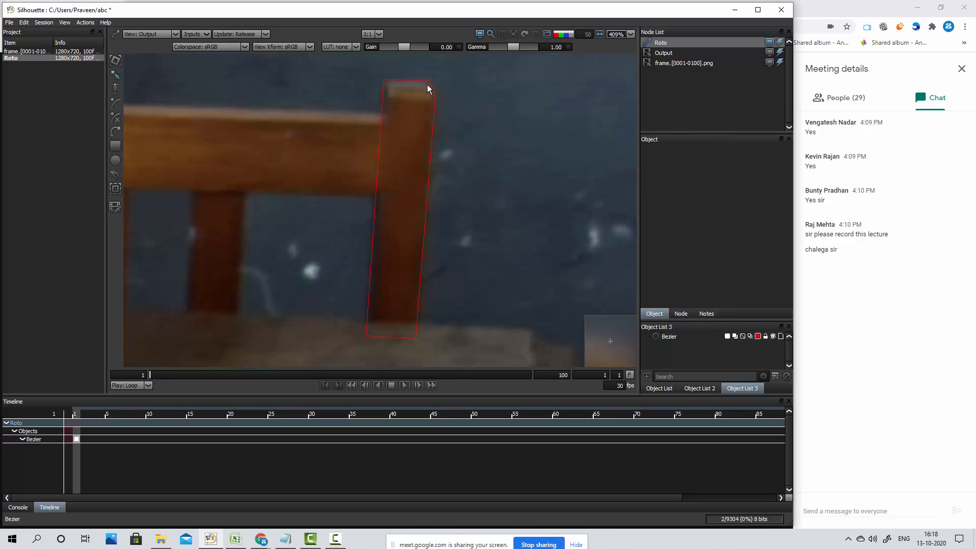
Select the whole post shape and preview its matte as a coloured overlay, in the Channels view and as a black-and-white alpha
drag(364, 66, 473, 360)
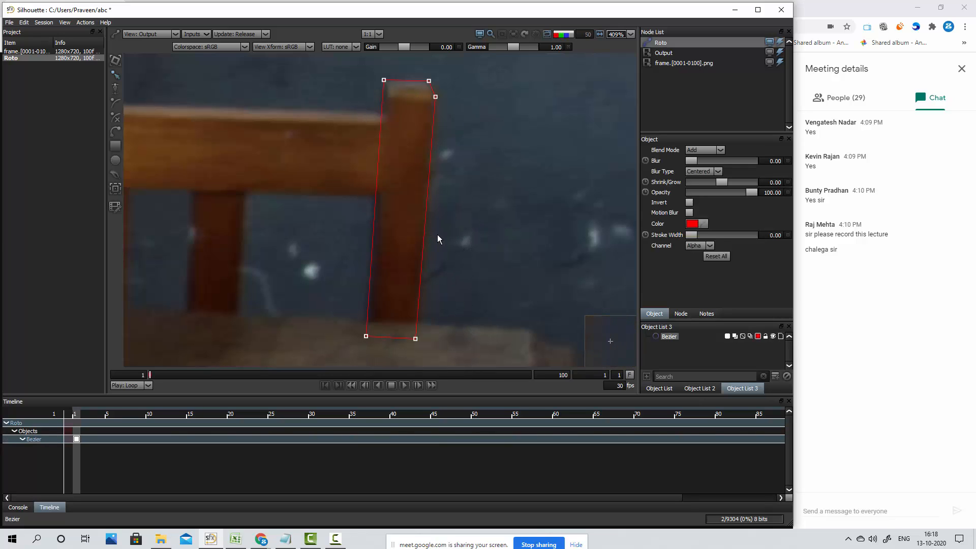
key(s)
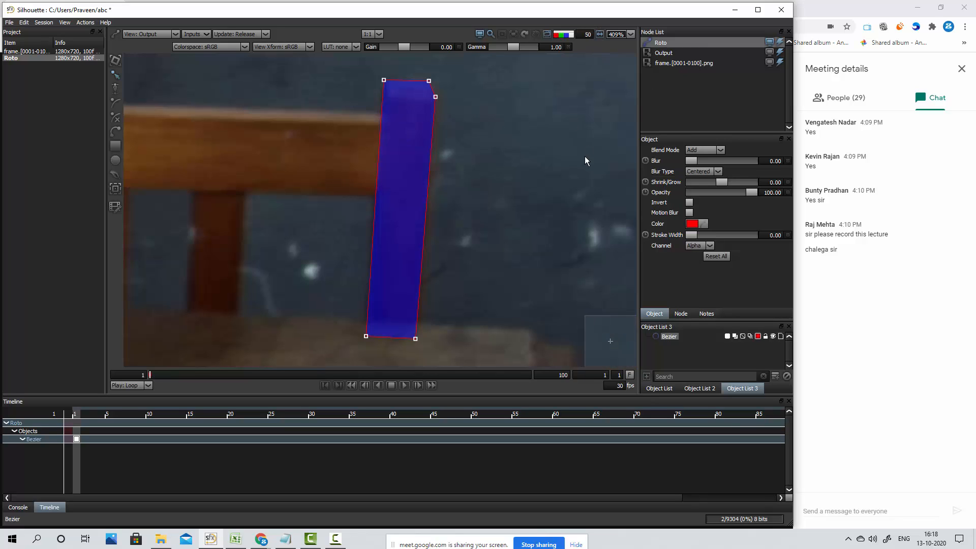
key(3)
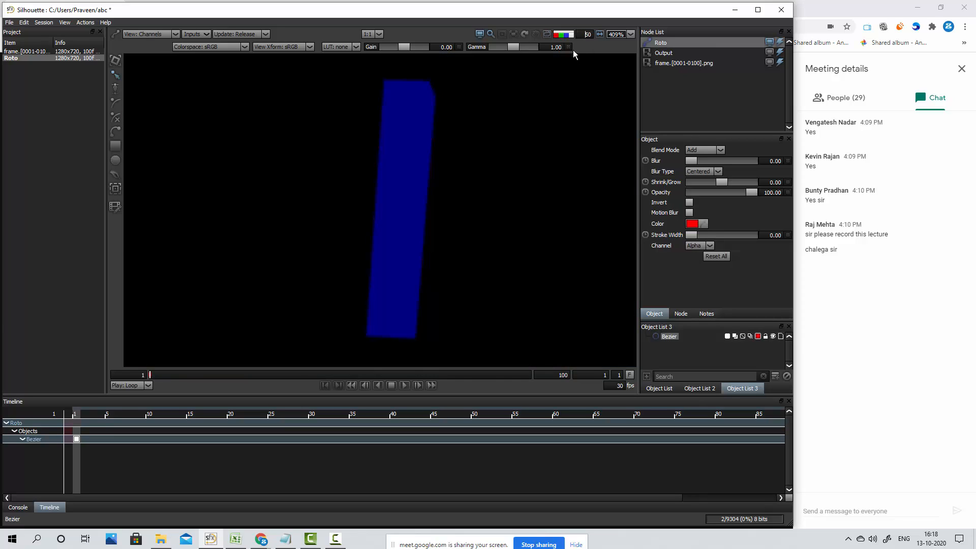
click(423, 181)
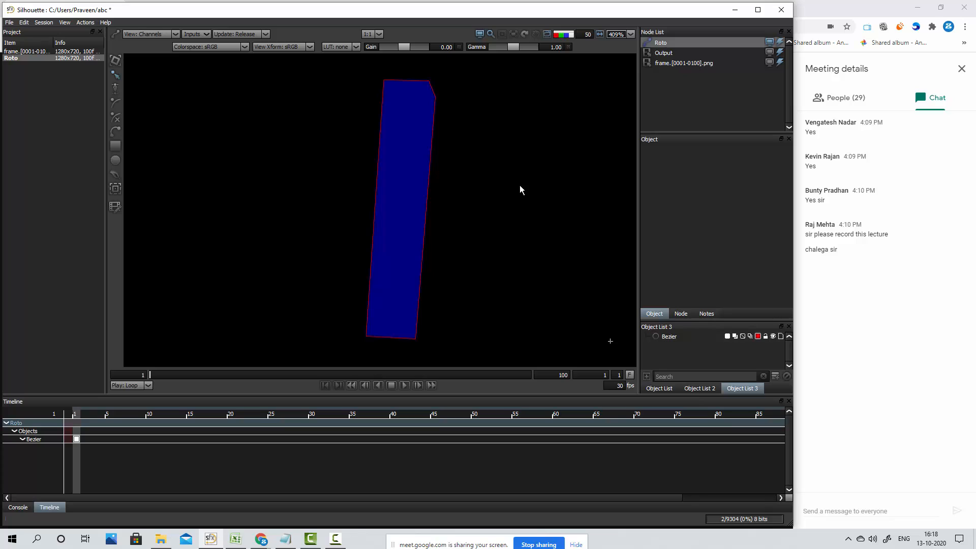
key(a)
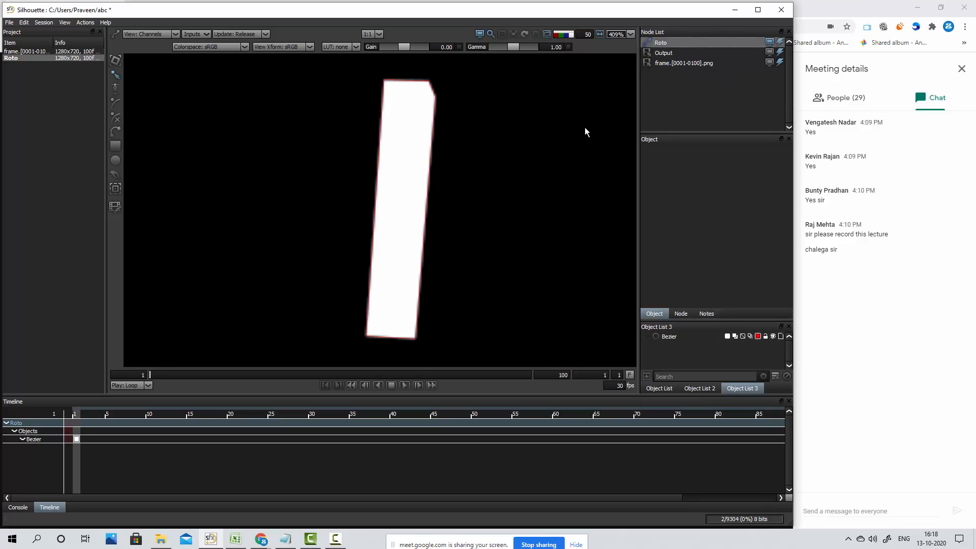
key(a)
key(a)
key(a)
key(shift+a)
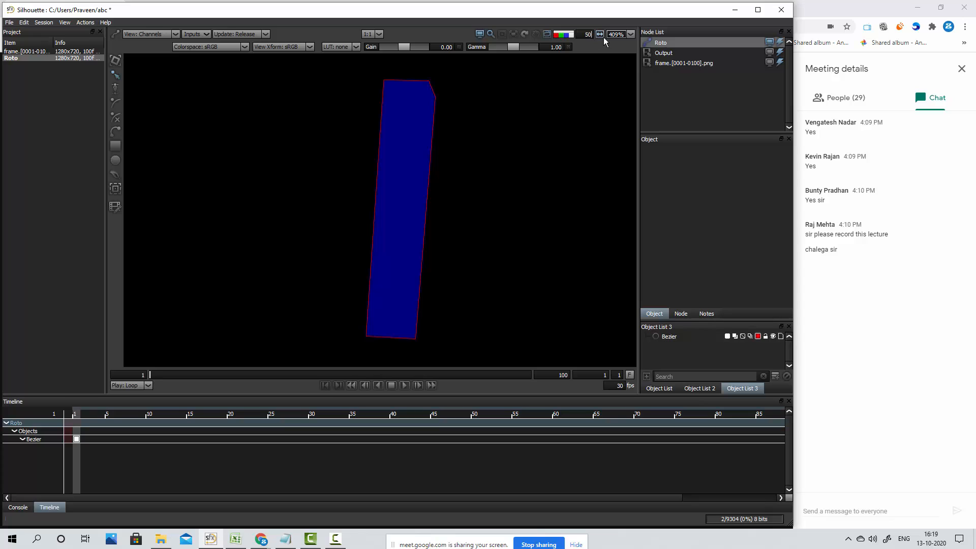
Toggle the viewer's colour channels and compare the Output and source frame nodes with the Roto node
click(568, 35)
click(566, 36)
click(565, 36)
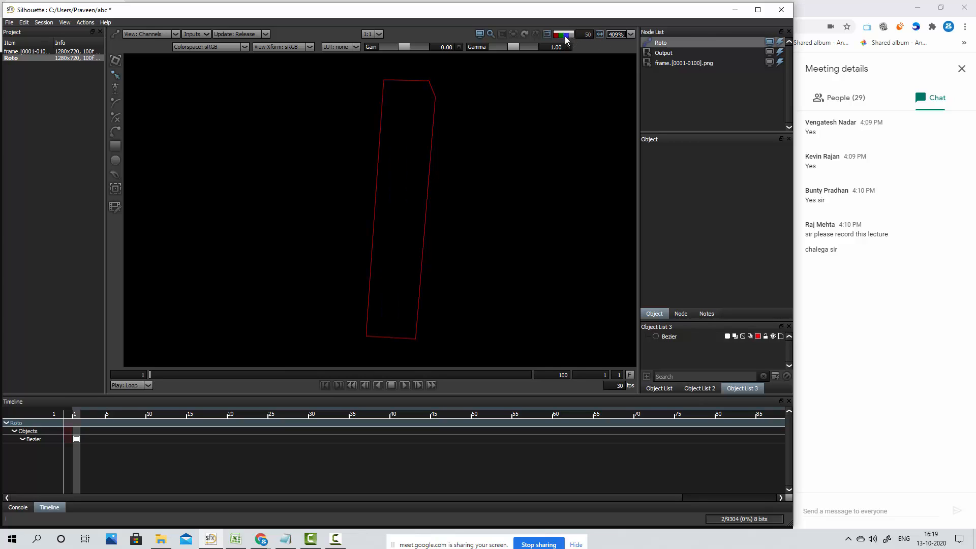
scroll(370, 261, down, 2)
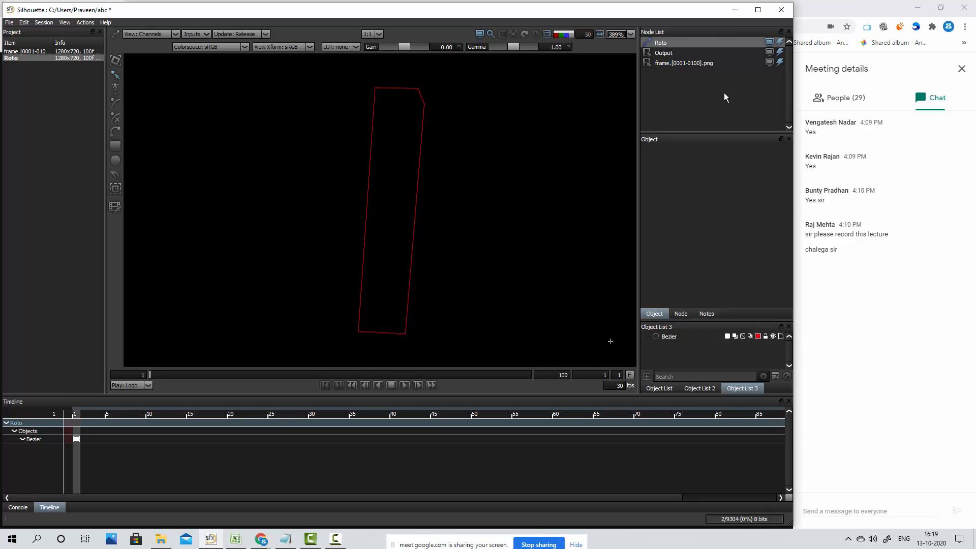
click(669, 52)
click(664, 42)
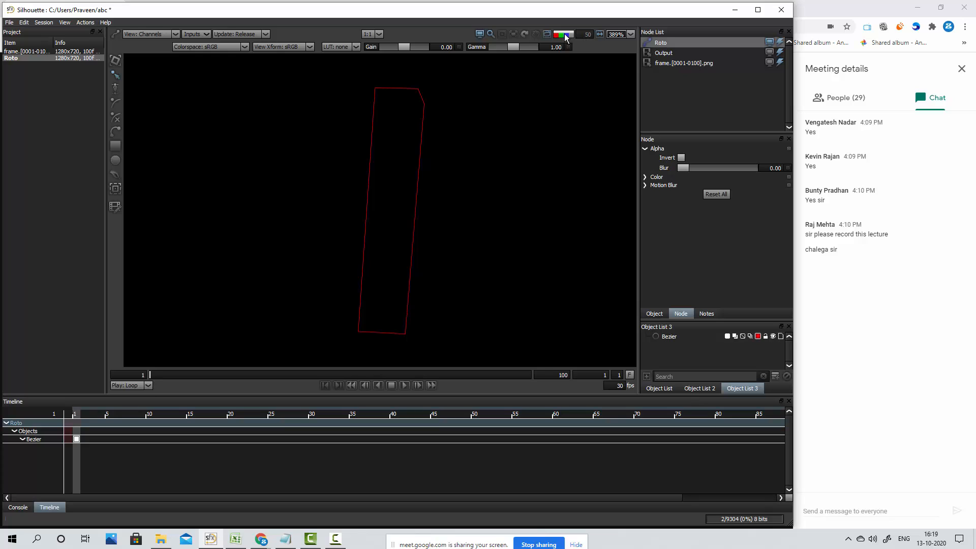
drag(443, 157, 224, 320)
click(661, 63)
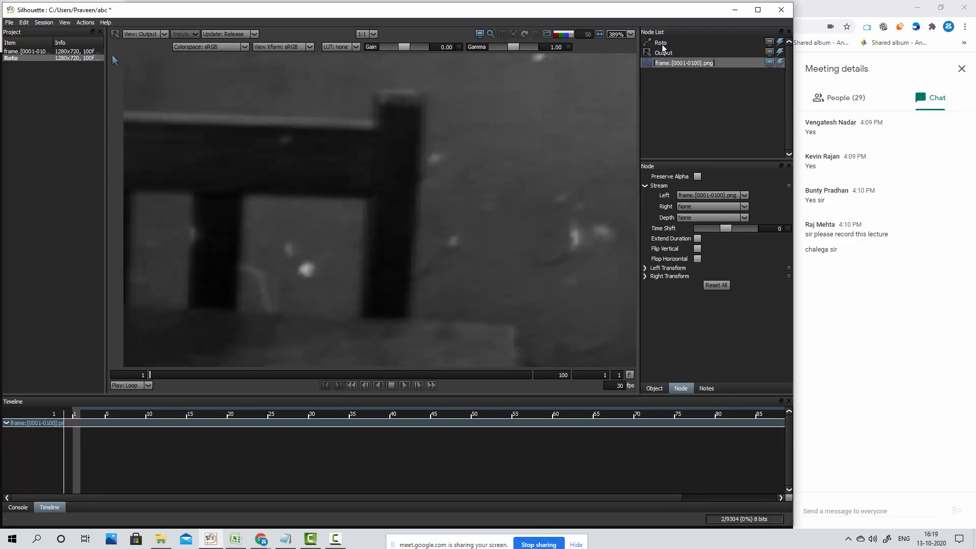
click(662, 44)
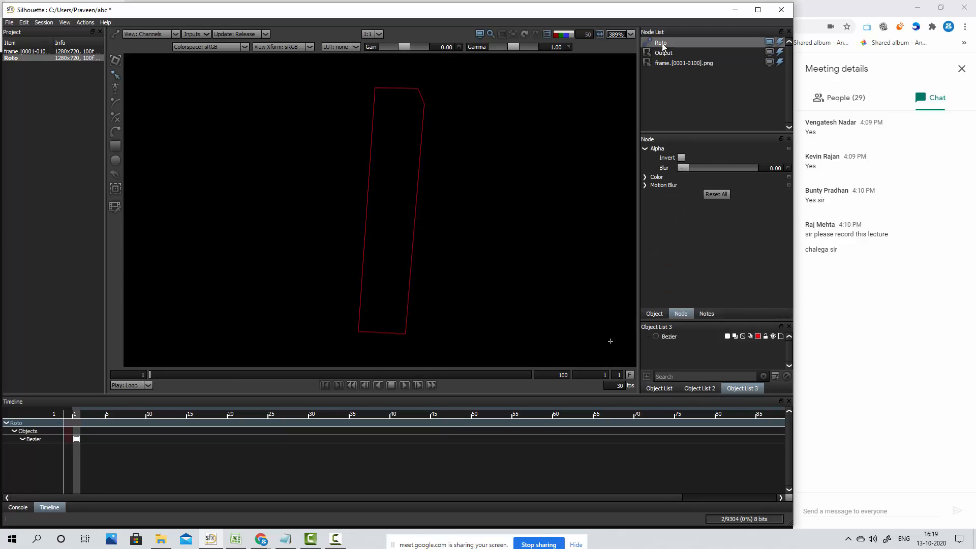
Delete the Bezier shape around the chair post from the Roto node
click(431, 202)
drag(435, 93, 244, 368)
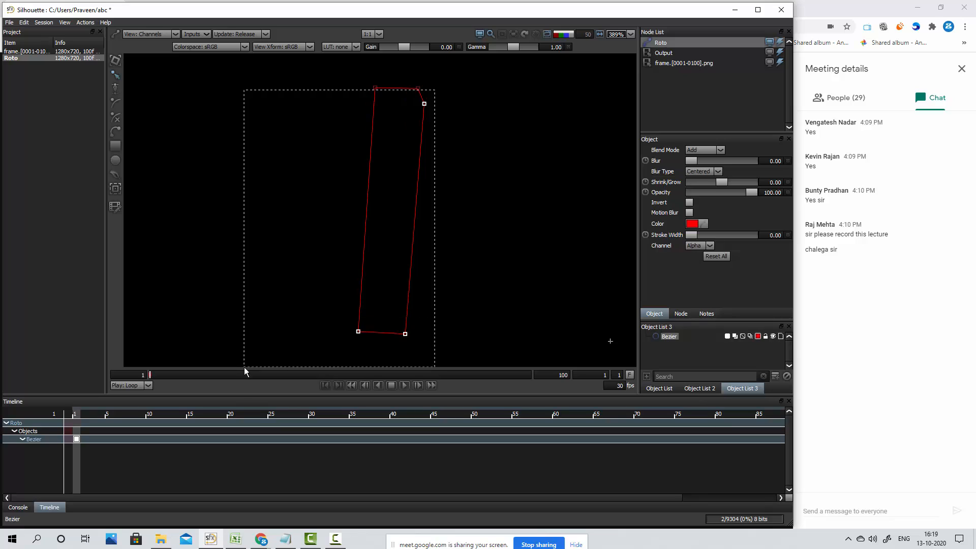
drag(323, 74, 478, 335)
key(Delete)
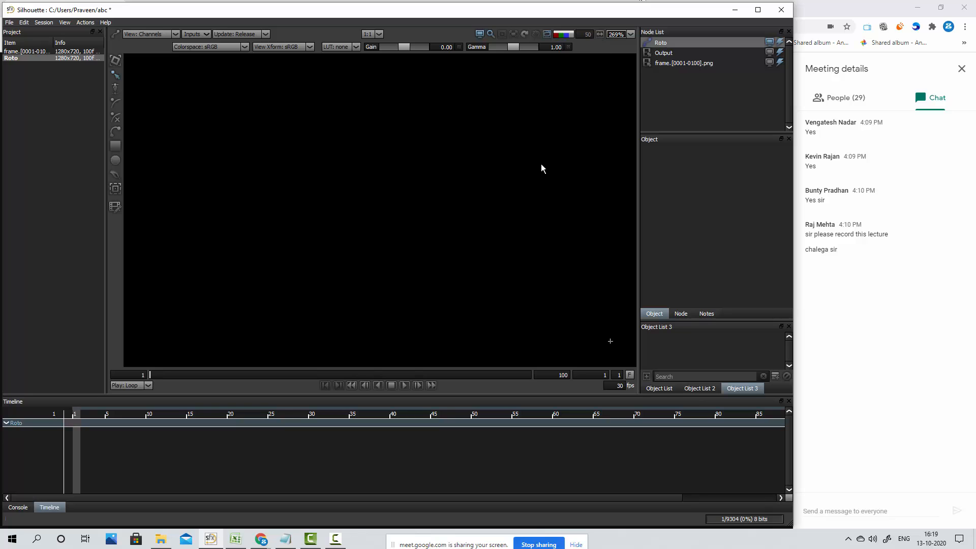
Return the viewer to the Output view in full colour, framing the picture frame and the chair
key(2)
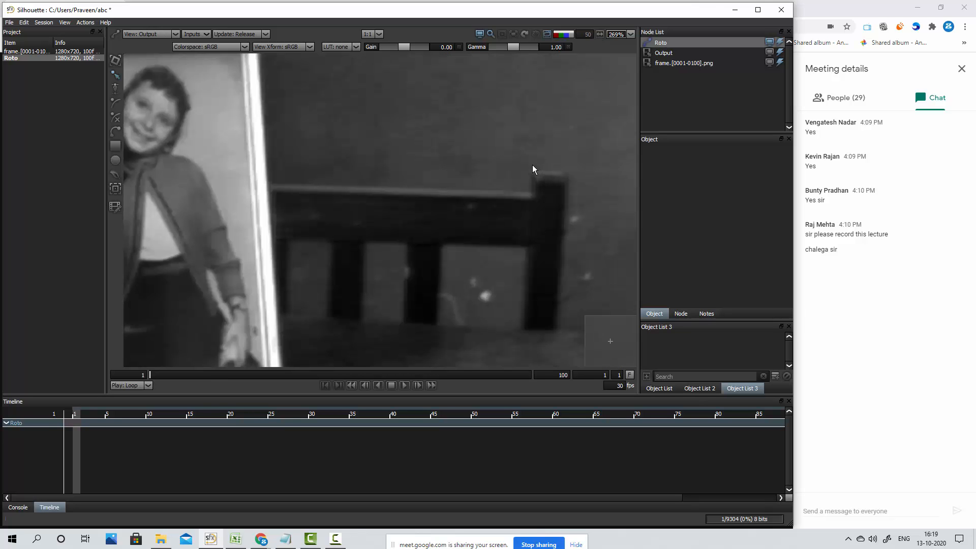
scroll(532, 165, down, 2)
drag(432, 207, 474, 226)
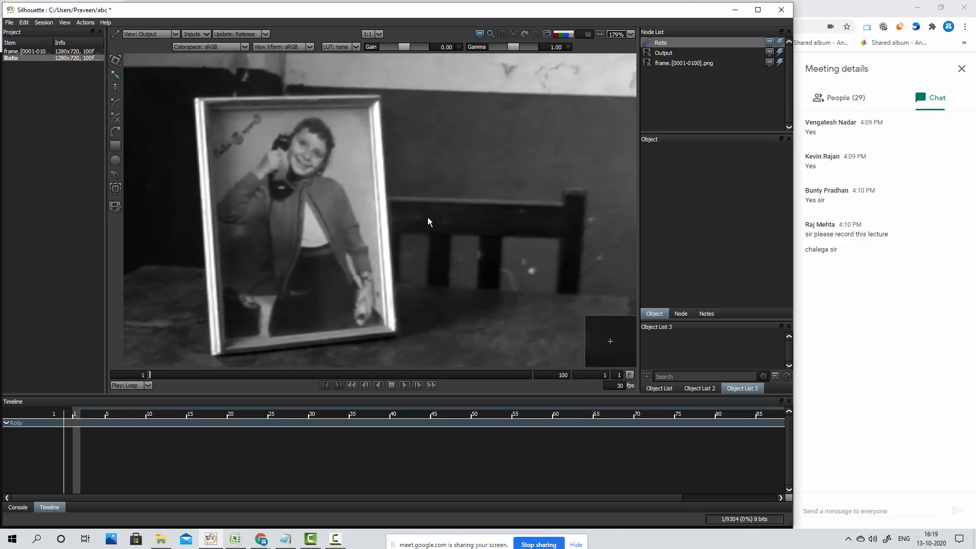
key(shift+b)
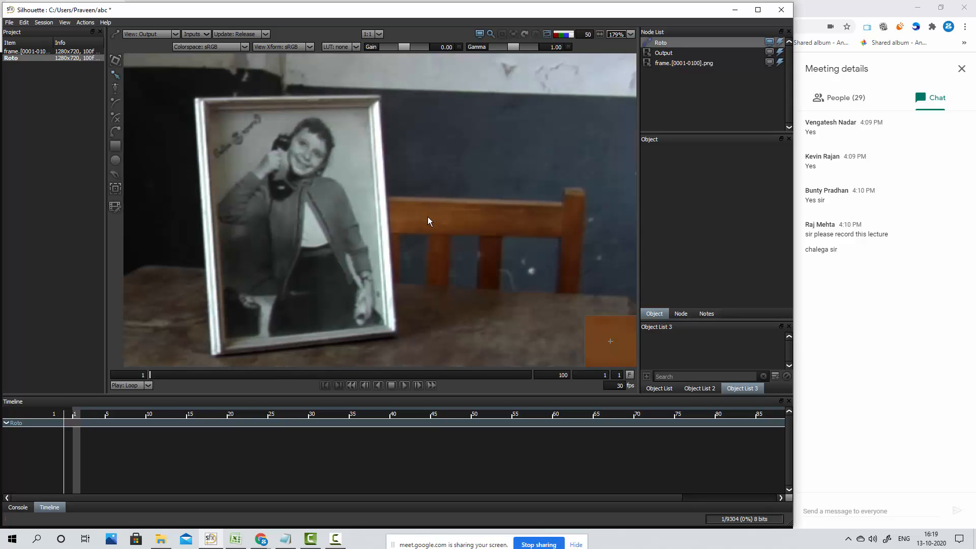
Undo the deletion of the Bezier shape around the chair post
drag(550, 184, 518, 183)
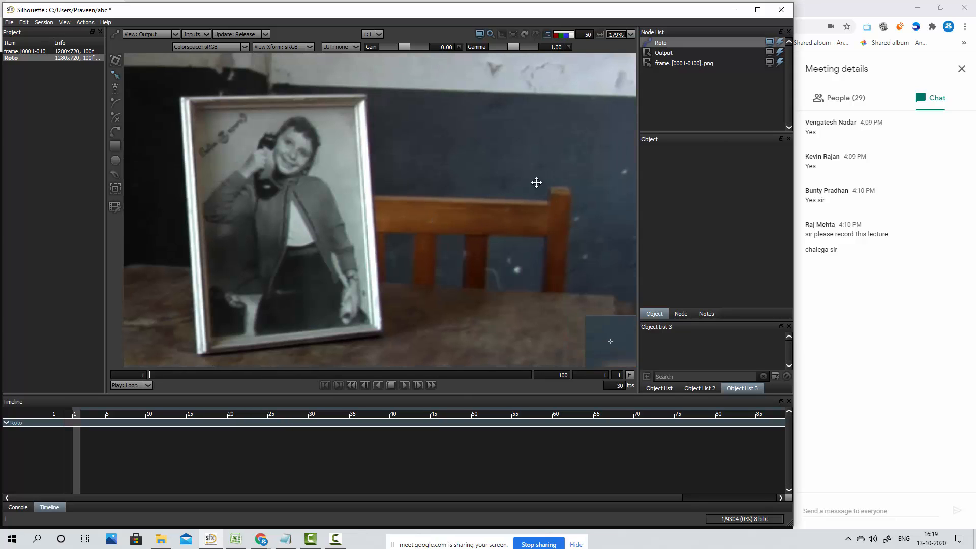
key(ctrl+z)
key(ctrl+z)
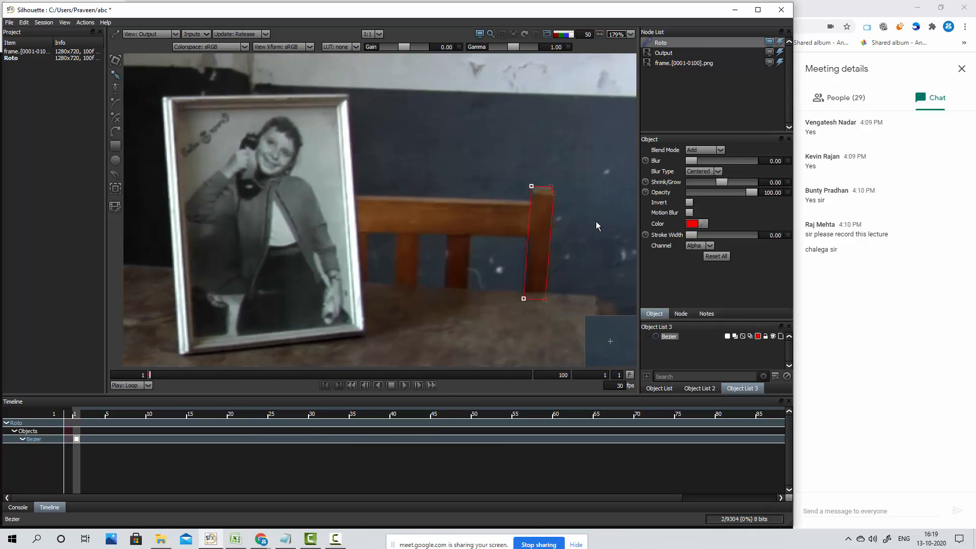
drag(586, 159, 524, 149)
scroll(514, 199, up, 3)
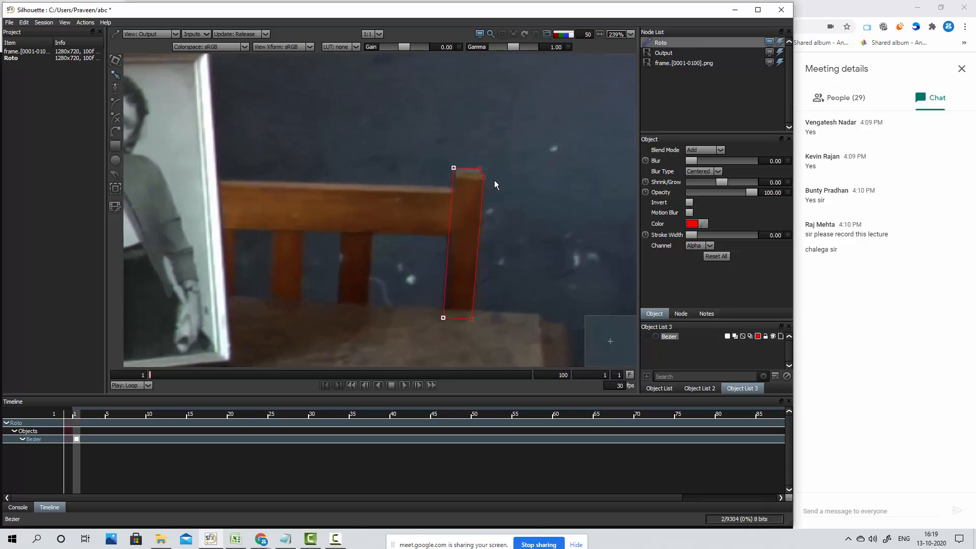
drag(321, 221, 370, 218)
scroll(540, 192, down, 1)
drag(541, 192, 439, 188)
scroll(438, 198, up, 2)
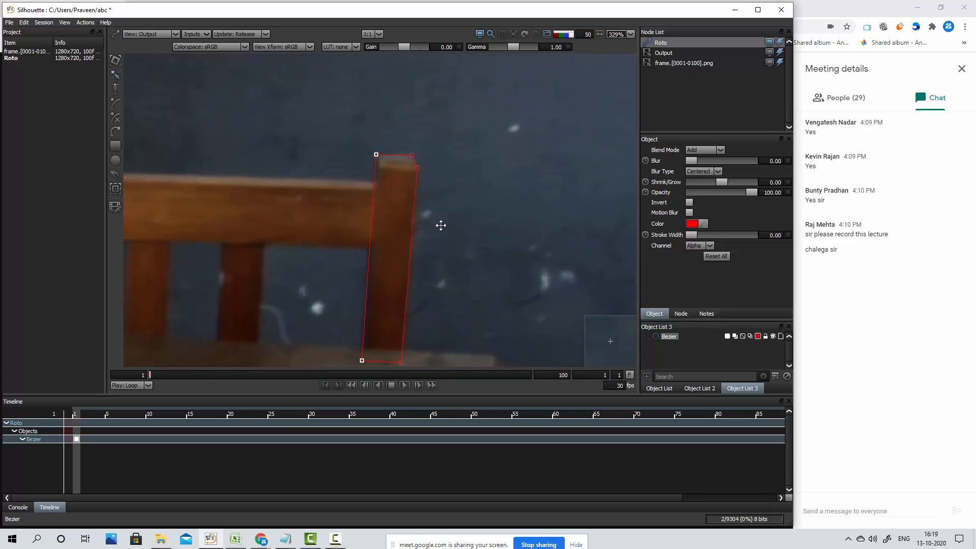
drag(441, 226, 469, 195)
Check the post shape's matte in the alpha view and inspect the image's blue channel
key(a)
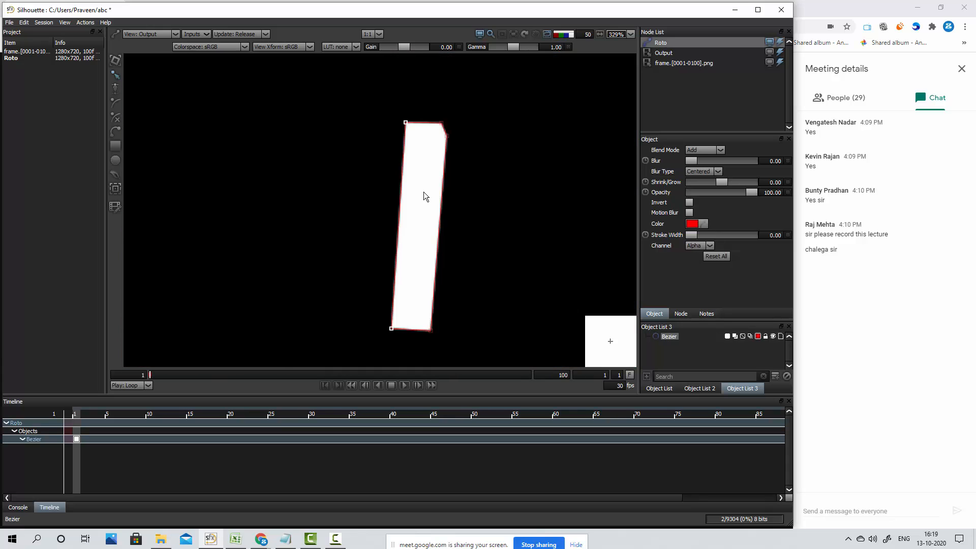
key(b)
key(b)
key(b)
key(b)
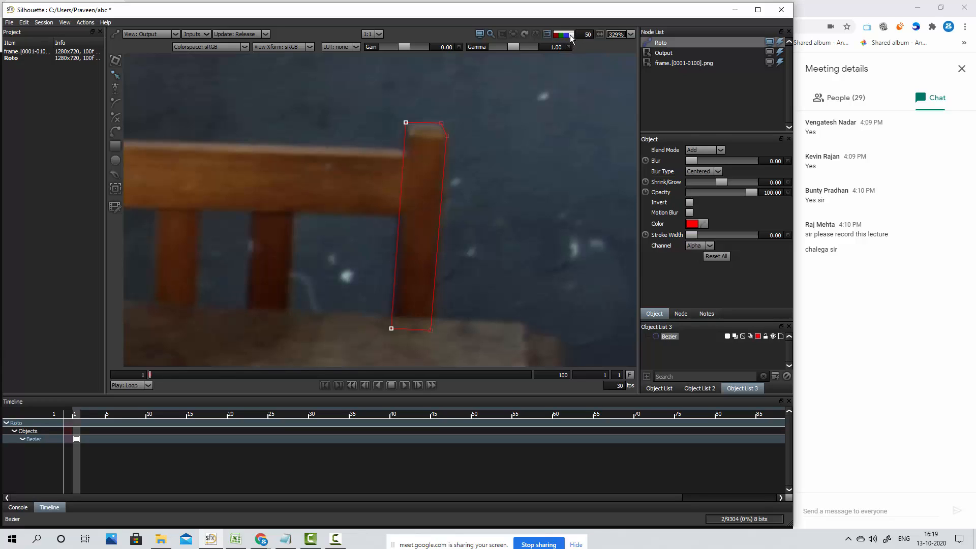
Set the matte overlay opacity to 100 and toggle the alpha and blue channel views of the post
click(586, 36)
key(Return)
key(a)
key(a)
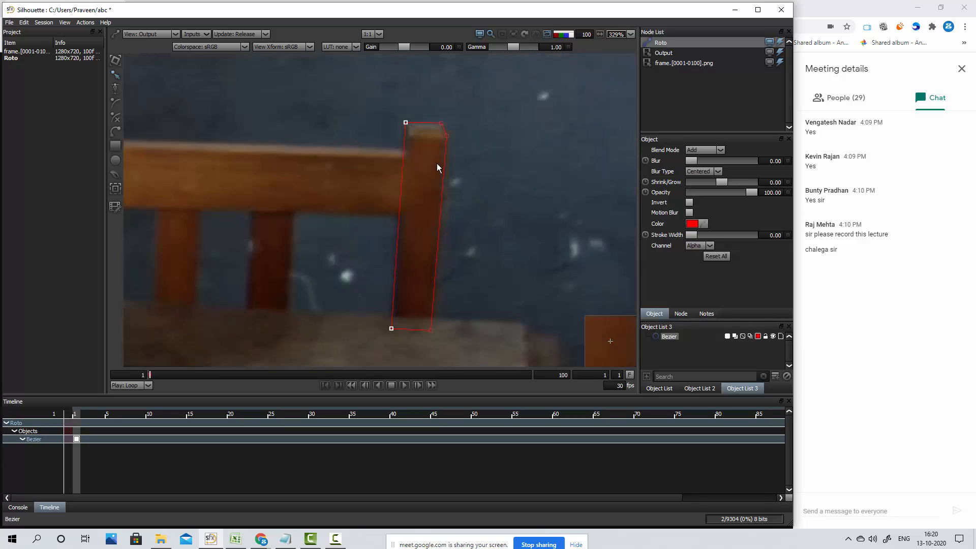
key(a)
key(b)
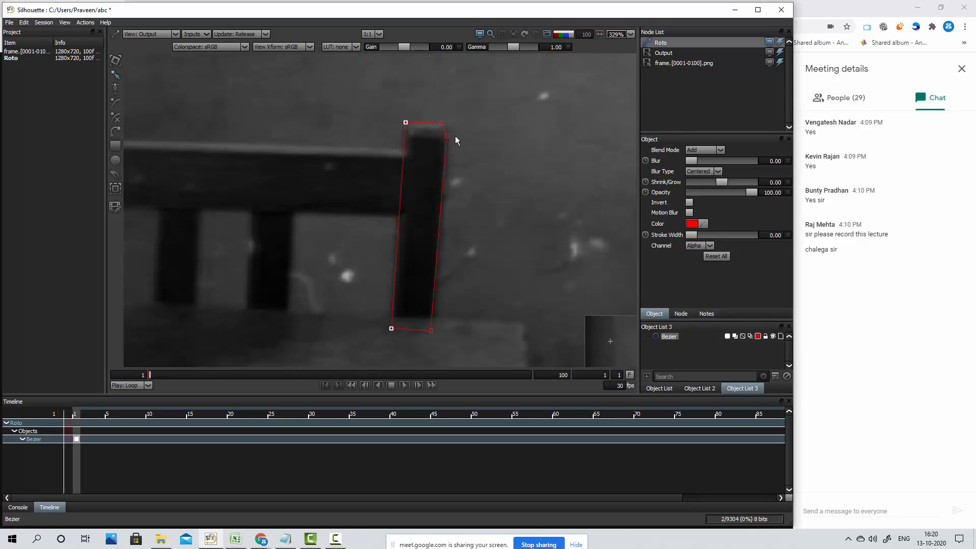
key(b)
Cycle the viewer between full colour, the blue channel and the blue matte overlay to compare the post shape
click(564, 34)
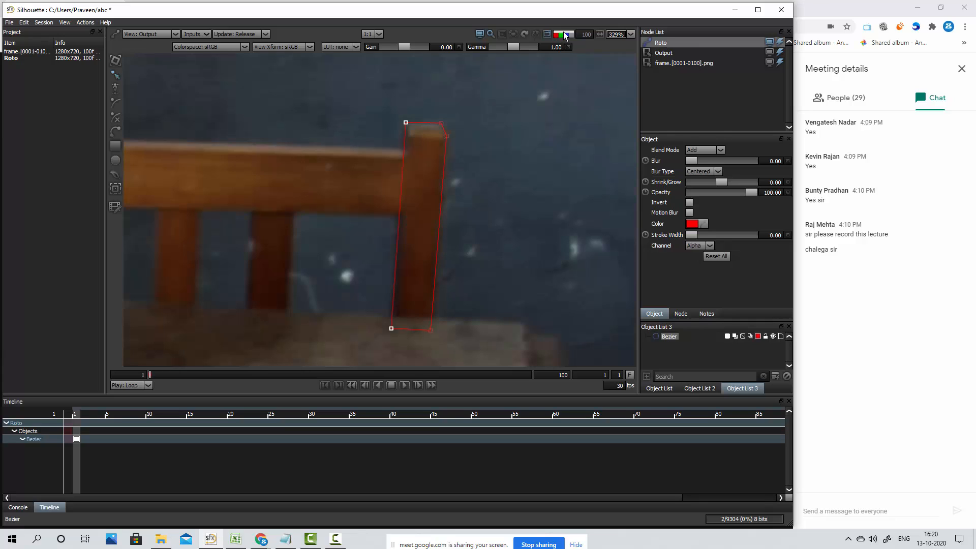
click(563, 32)
click(563, 32)
click(564, 32)
click(563, 33)
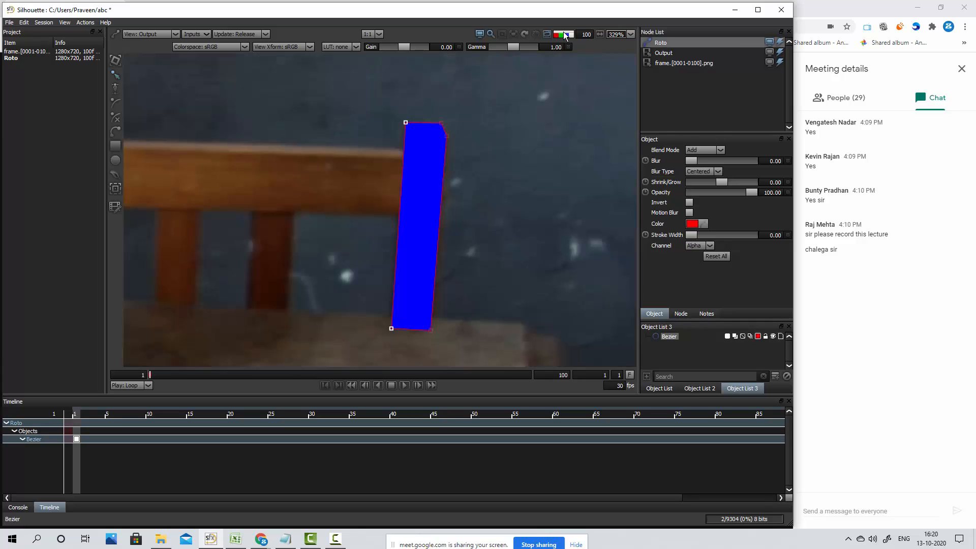
click(567, 35)
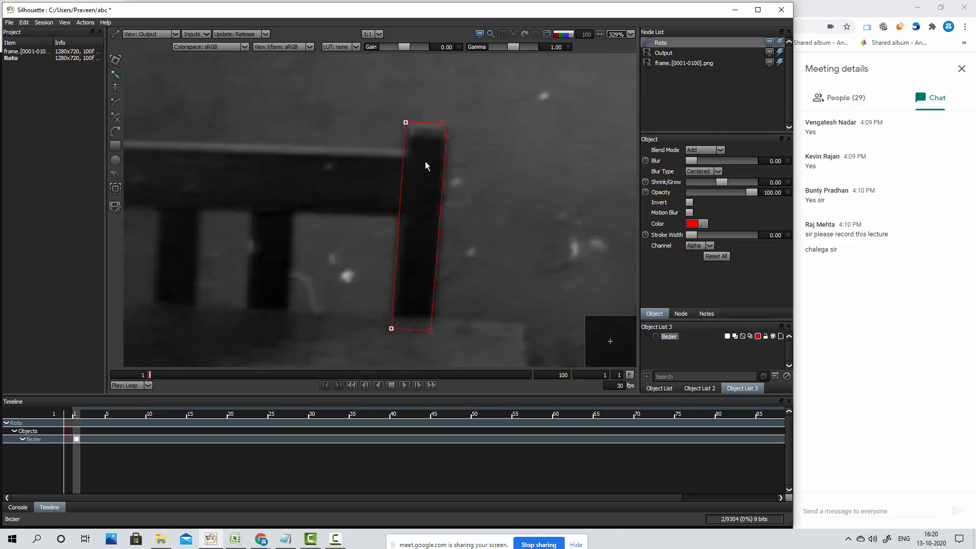
click(565, 35)
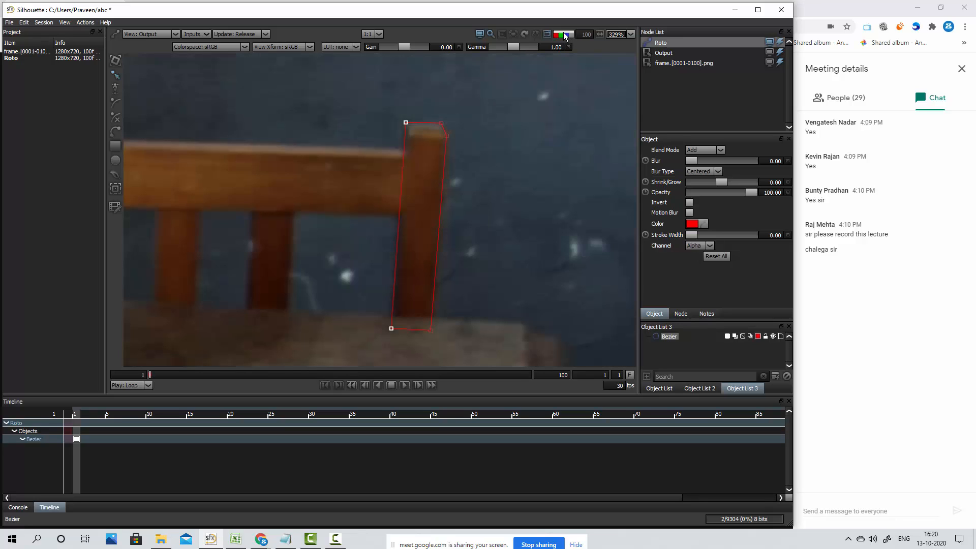
key(a)
key(a)
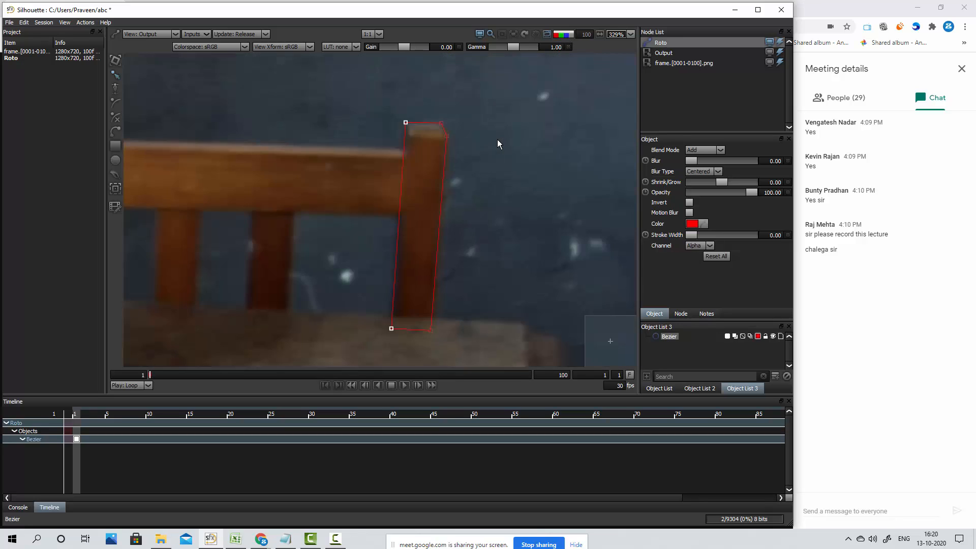
key(a)
key(a)
Set the opacity of the post's blue matte overlay to 30
key(s)
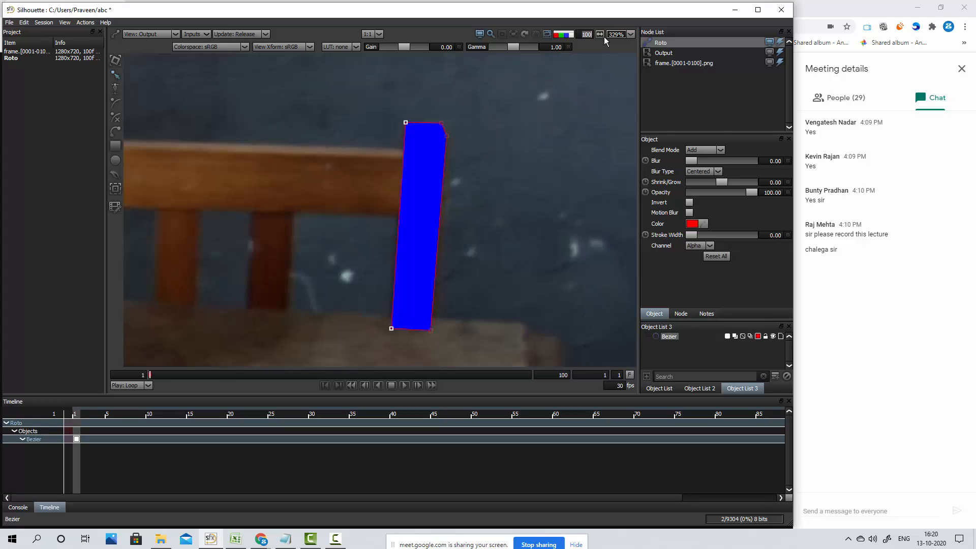
text(30)
key(Return)
click(452, 182)
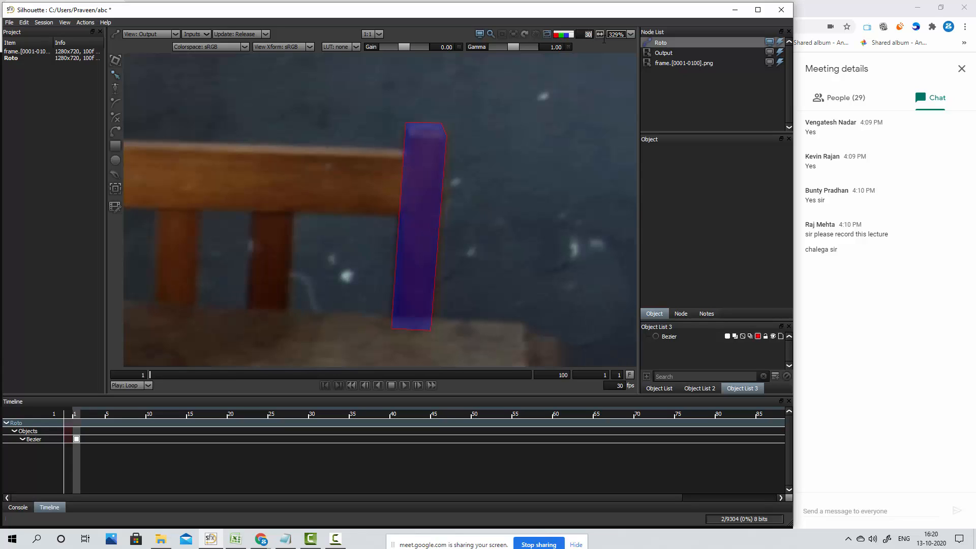
Lower the matte overlay opacity to 15 and toggle the alpha view to check it
text(10)
key(a)
key(a)
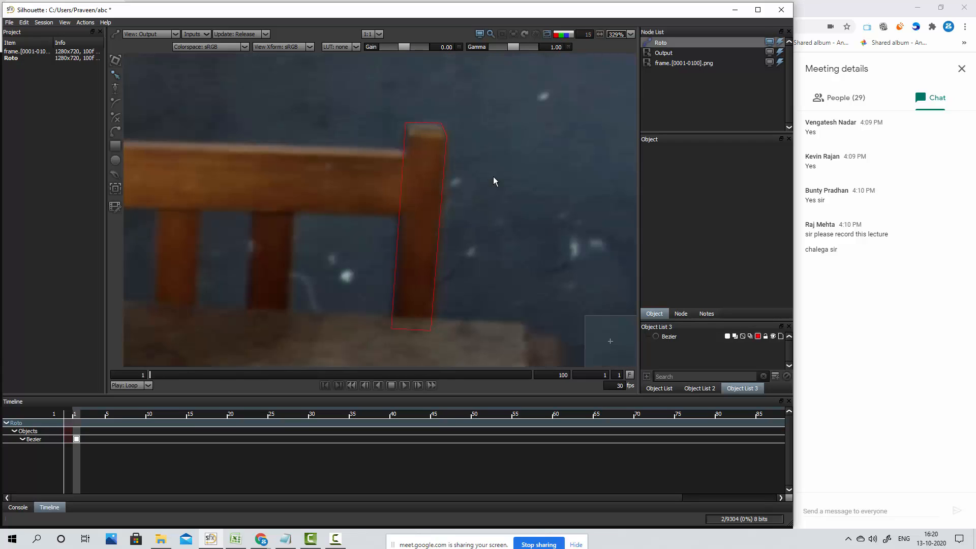
key(a)
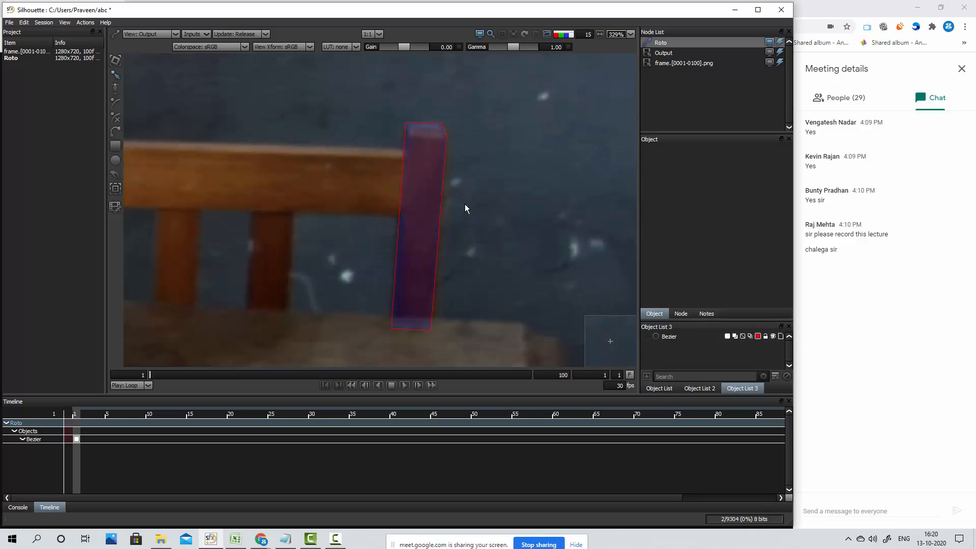
Toggle the shape outline's visibility to examine the overlay edges along the post
key(o)
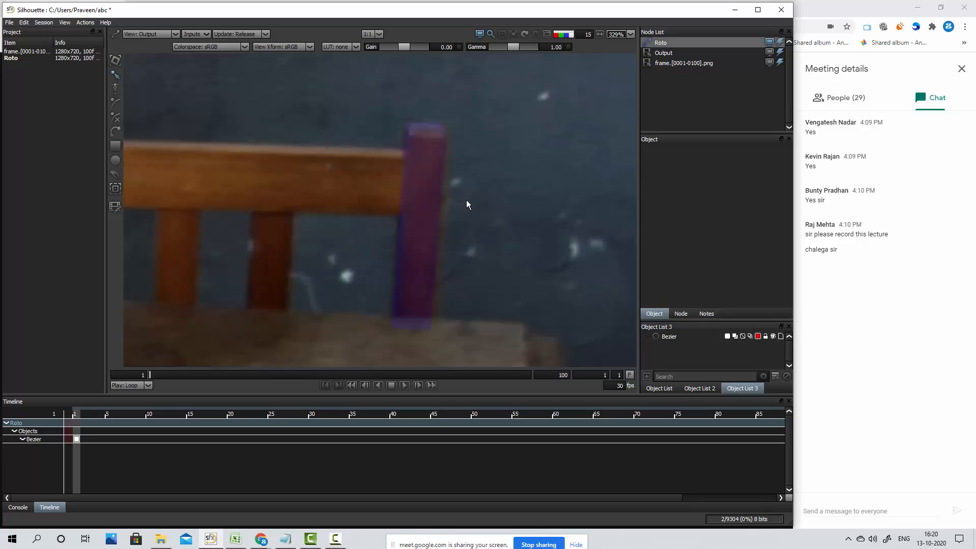
key(o)
key(o)
key(o)
key(o)
key(o)
key(o)
key(o)
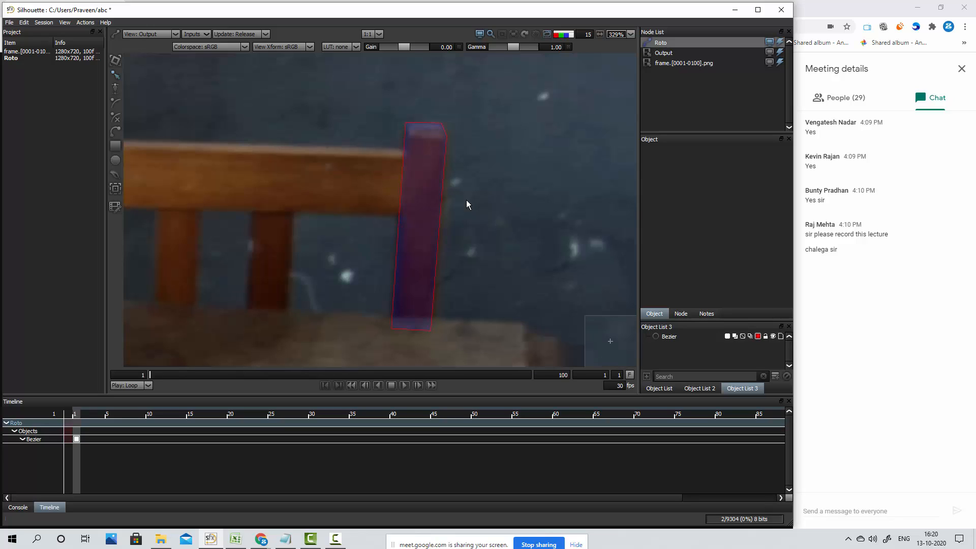
key(o)
key(o)
key(o)
key(o)
key(o)
key(o)
key(o)
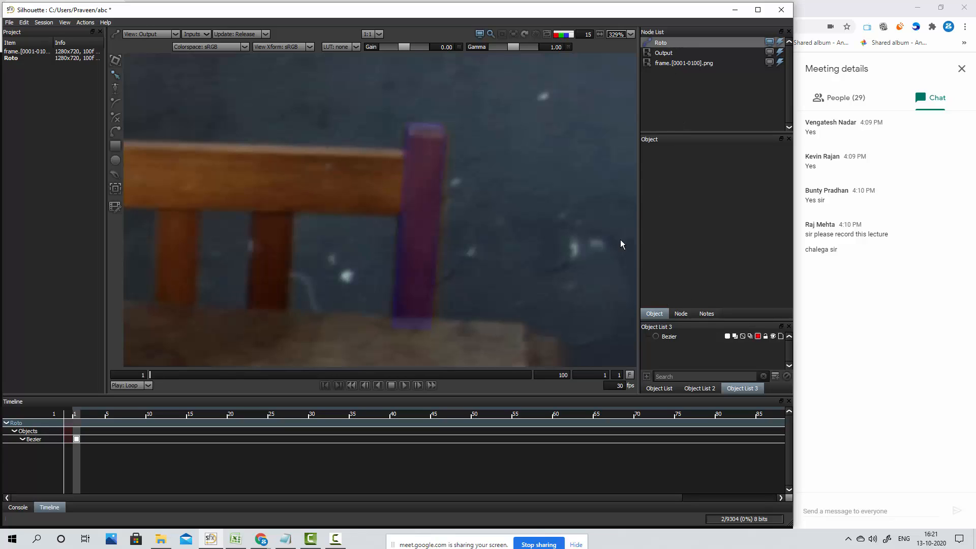
Enlarge the object list, select the Bezier shape and set its Shrink/Grow to 0.11
drag(684, 321, 685, 247)
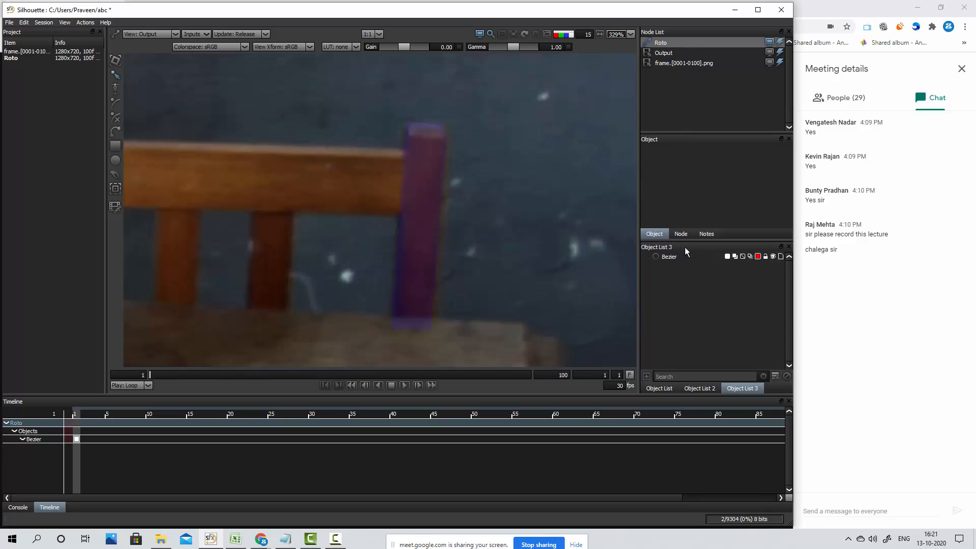
click(670, 258)
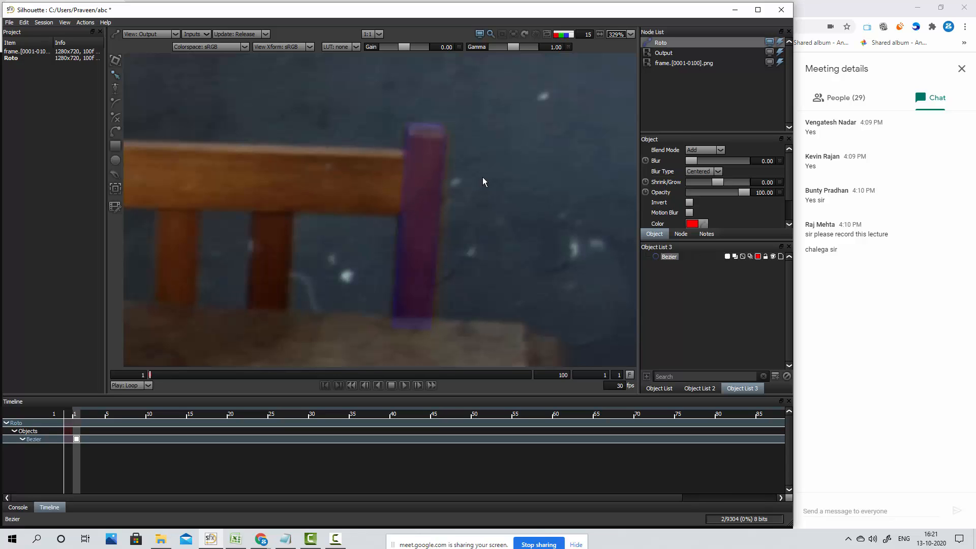
scroll(522, 139, up, 5)
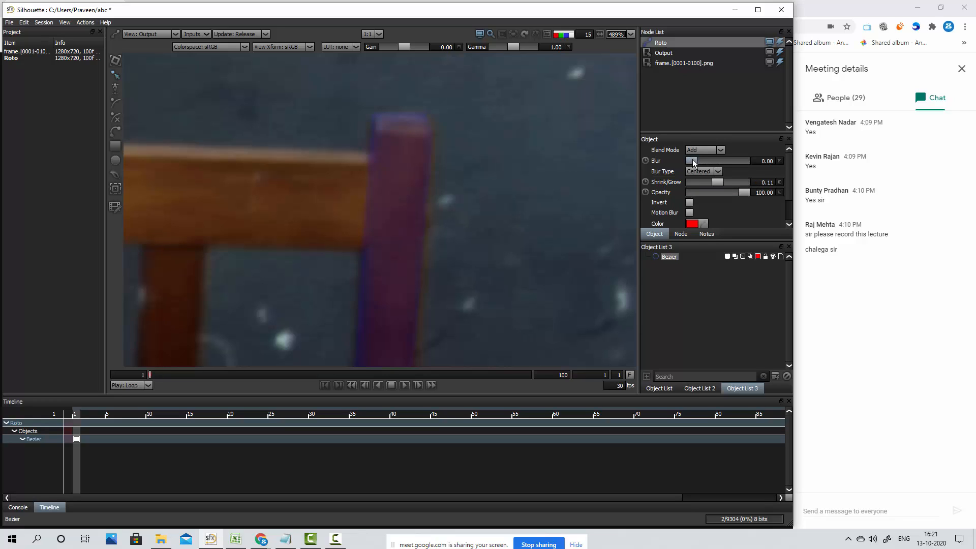
Set the Bezier shape's Blur to about 2.88 and the matte overlay opacity to 40
drag(695, 162, 703, 160)
text(25)
drag(586, 36, 598, 37)
text(40)
drag(702, 161, 694, 160)
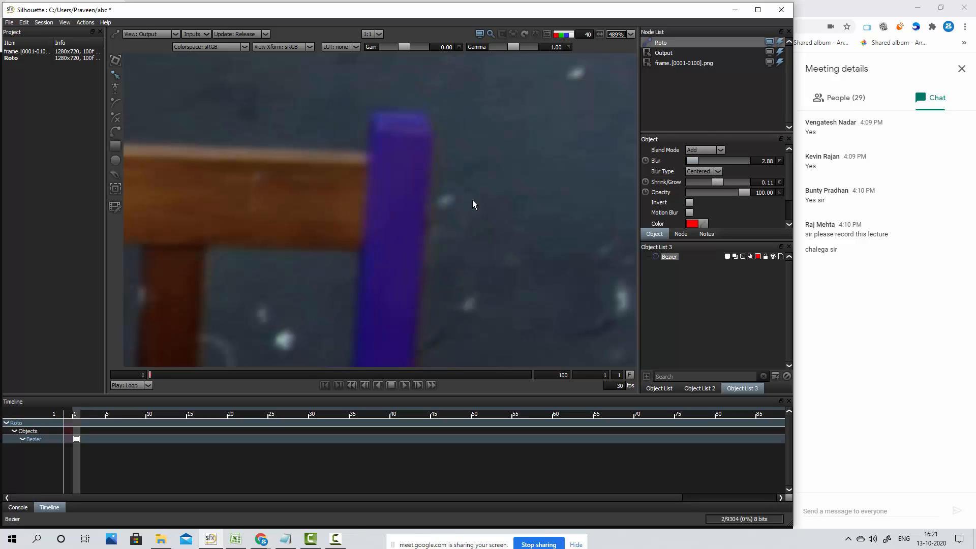
Deselect the post shape and examine its blurred edges in the alpha view against the source image
click(473, 200)
key(a)
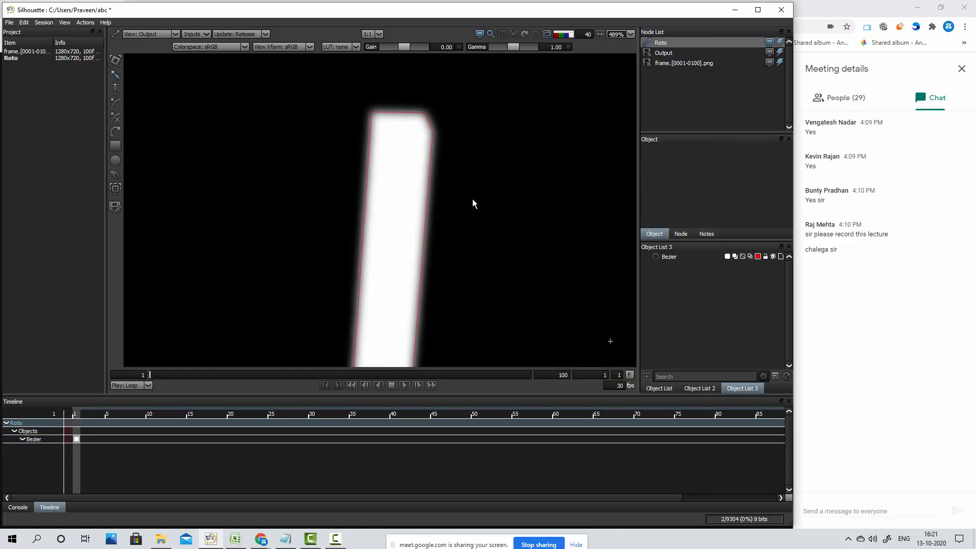
key(a)
key(a)
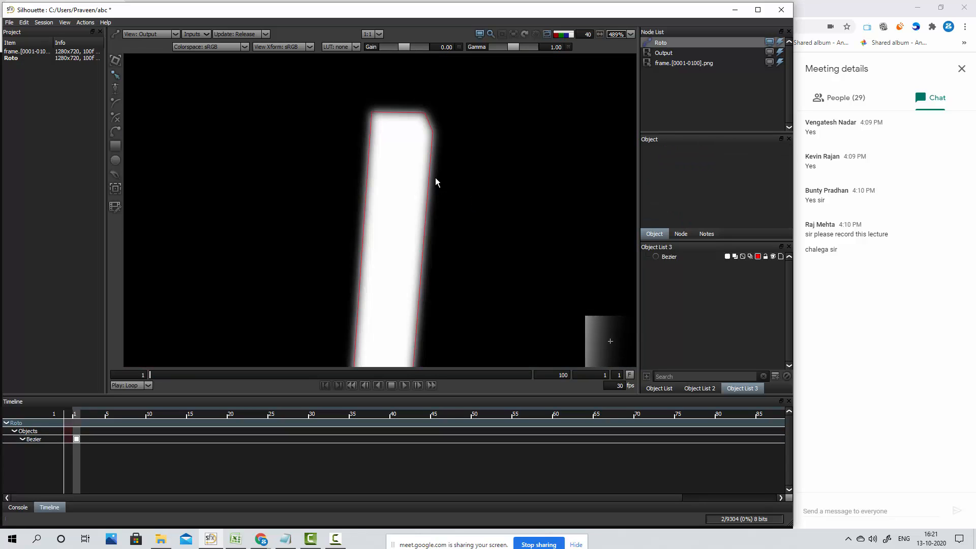
key(a)
scroll(508, 214, down, 3)
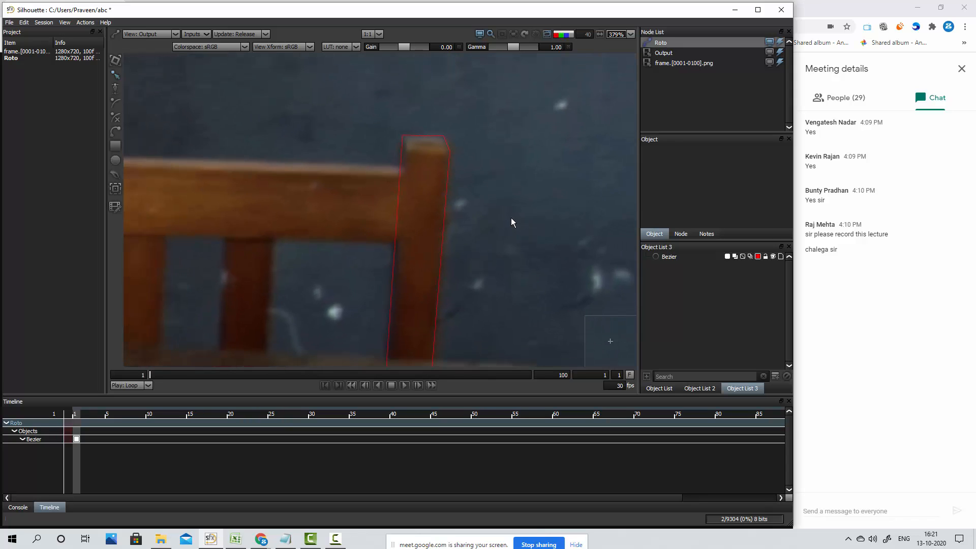
Alternate between the Composite and Output views to inspect the cut-out post with its outline shown
key(c)
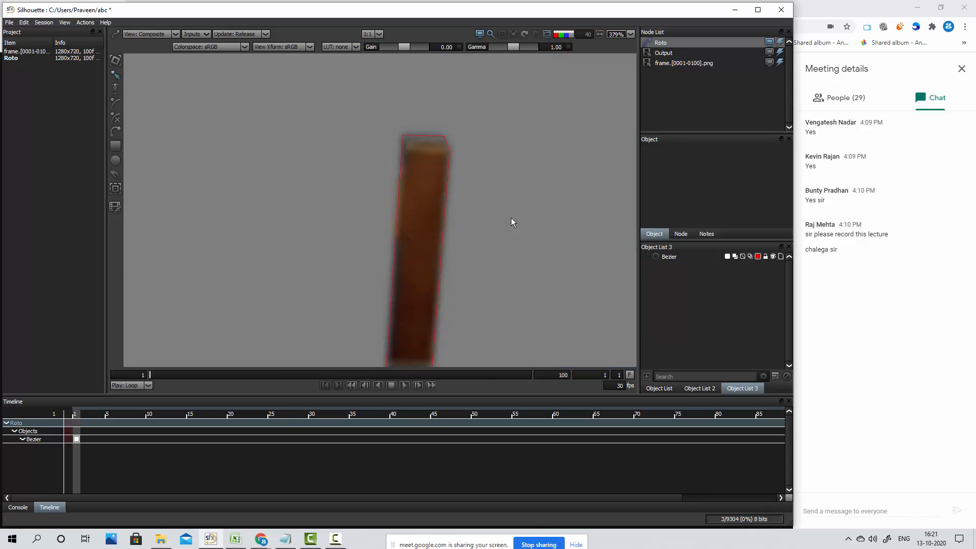
key(c)
key(c)
key(c)
key(c)
key(c)
key(c)
key(c)
key(c)
key(c)
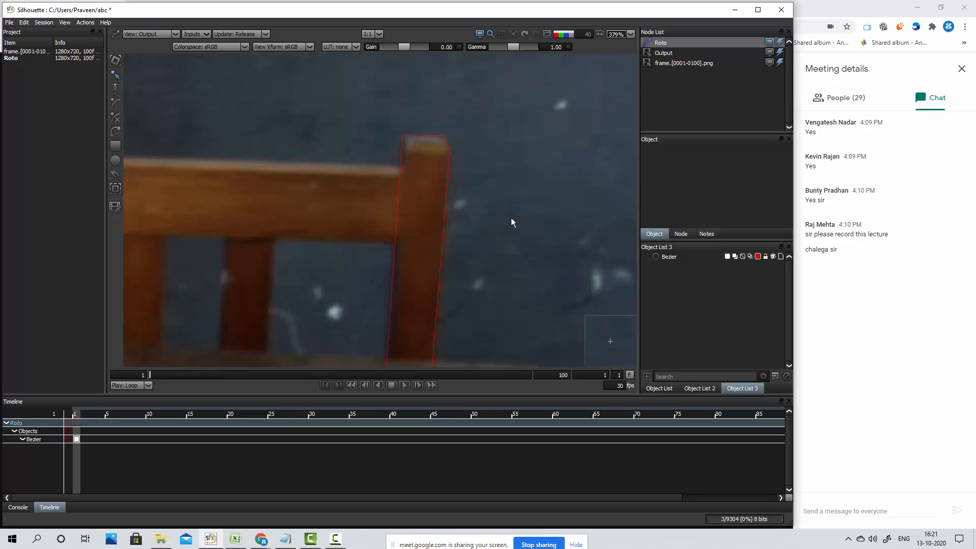
key(c)
key(c)
key(c)
key(c)
key(c)
key(c)
key(c)
key(c)
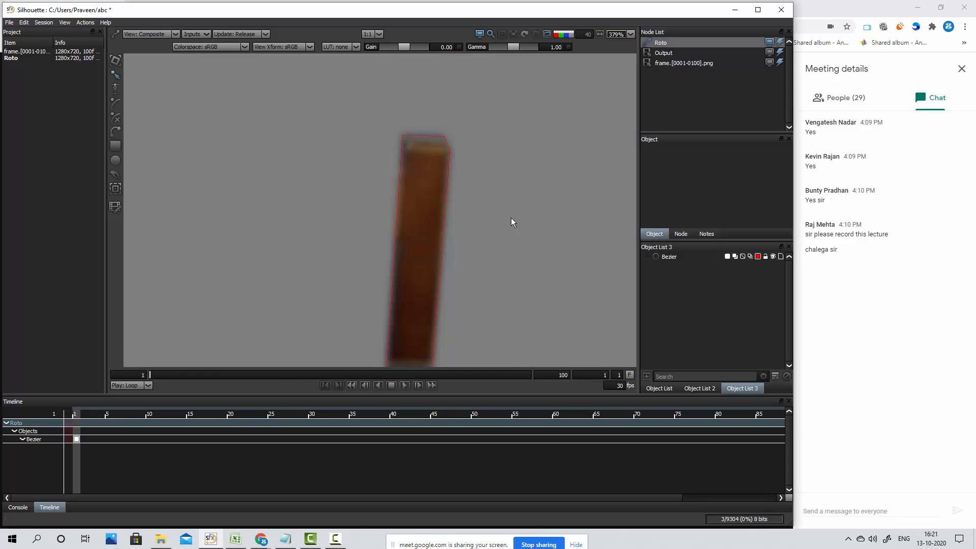
key(c)
key(c)
Hide the shape outline and compare the whole post in the Composite and Output views
key(o)
drag(514, 254, 441, 192)
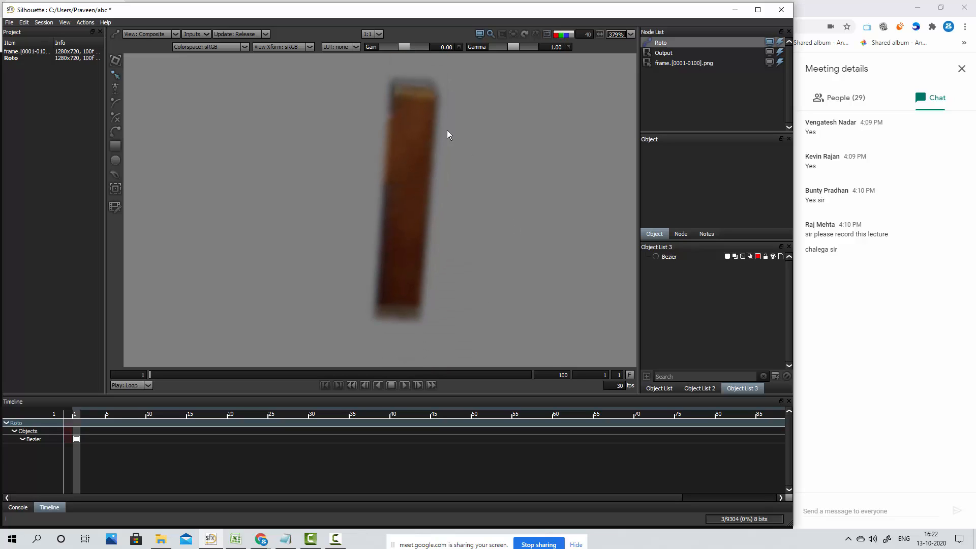
drag(447, 135, 426, 161)
key(1)
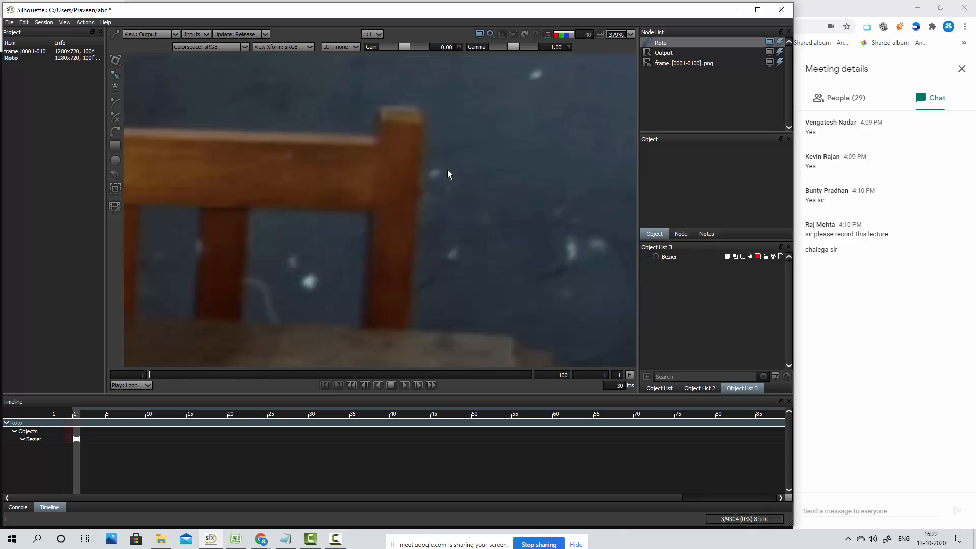
key(3)
key(1)
key(3)
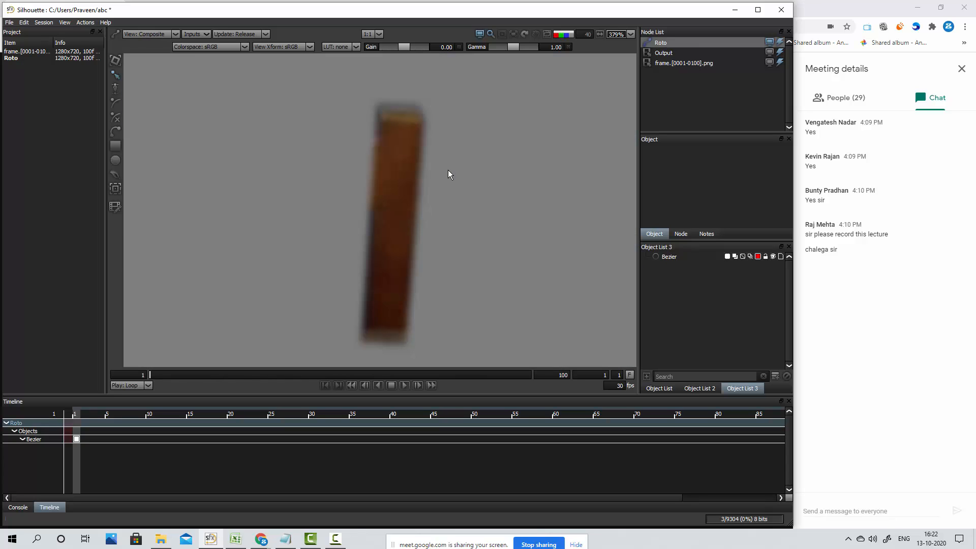
Examine the upper part of the post up close, switching repeatedly between the Output and Composite views
scroll(423, 172, up, 3)
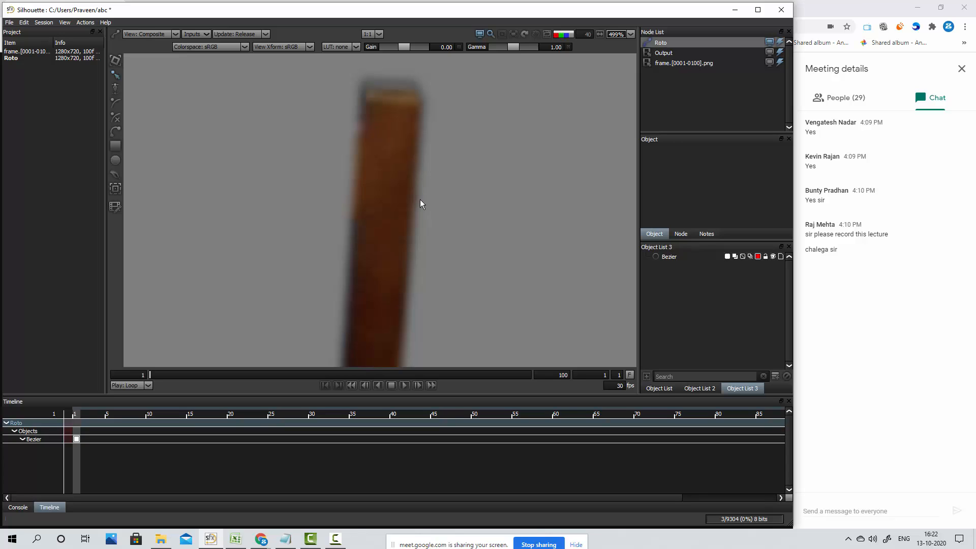
key(1)
key(3)
key(1)
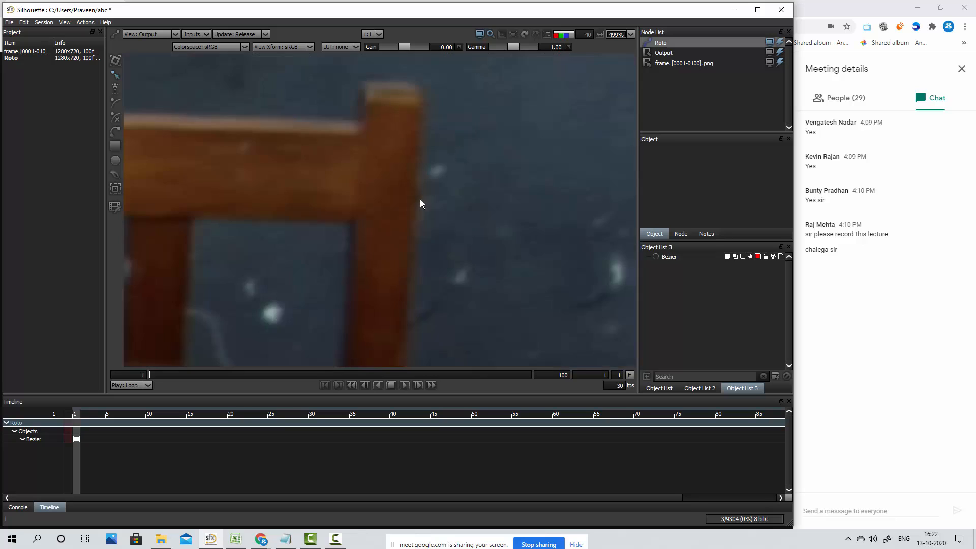
key(4)
key(1)
key(3)
key(1)
key(3)
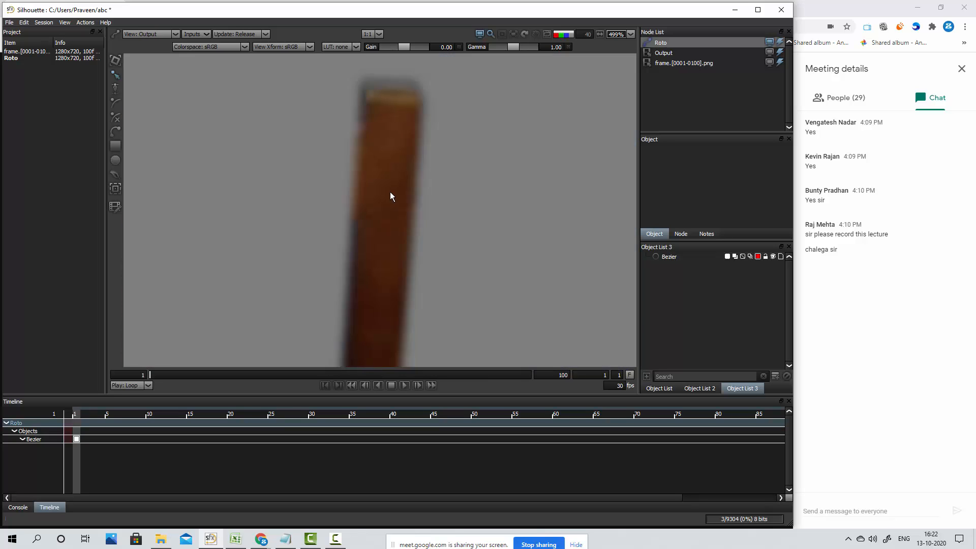
key(1)
key(3)
key(1)
key(3)
key(1)
key(3)
key(1)
key(3)
key(1)
key(3)
key(1)
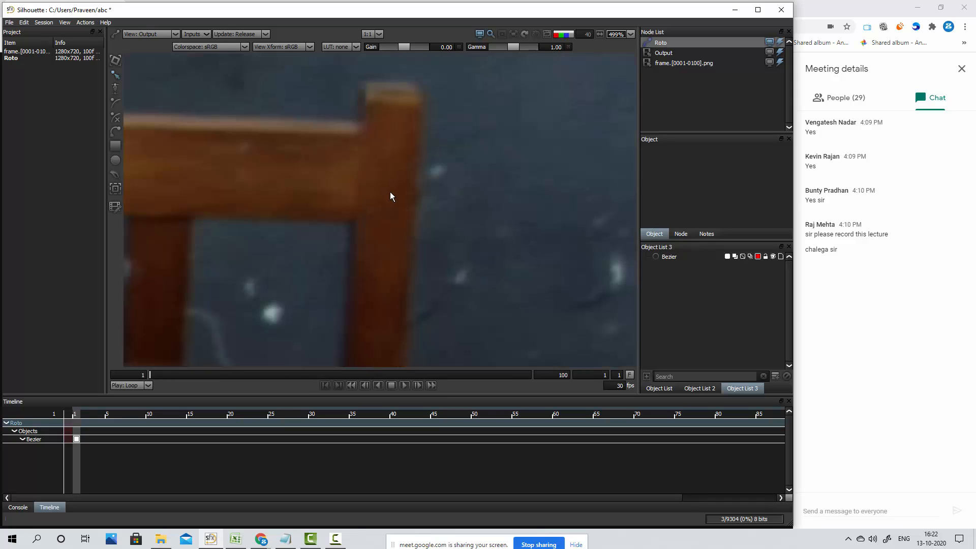
Show the shape outline and alternate between the Composite and Output views to inspect the upper part of the post
key(o)
key(3)
key(1)
key(3)
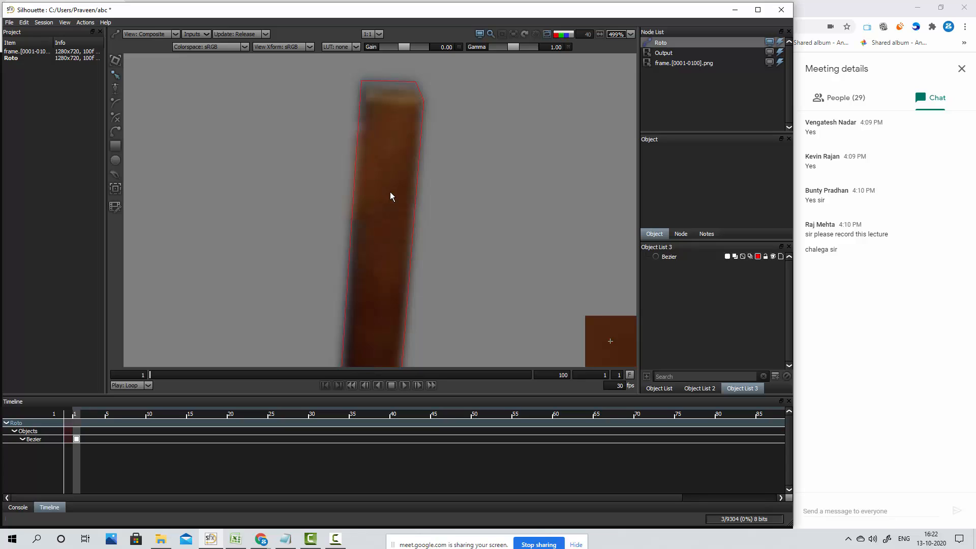
key(1)
key(3)
key(1)
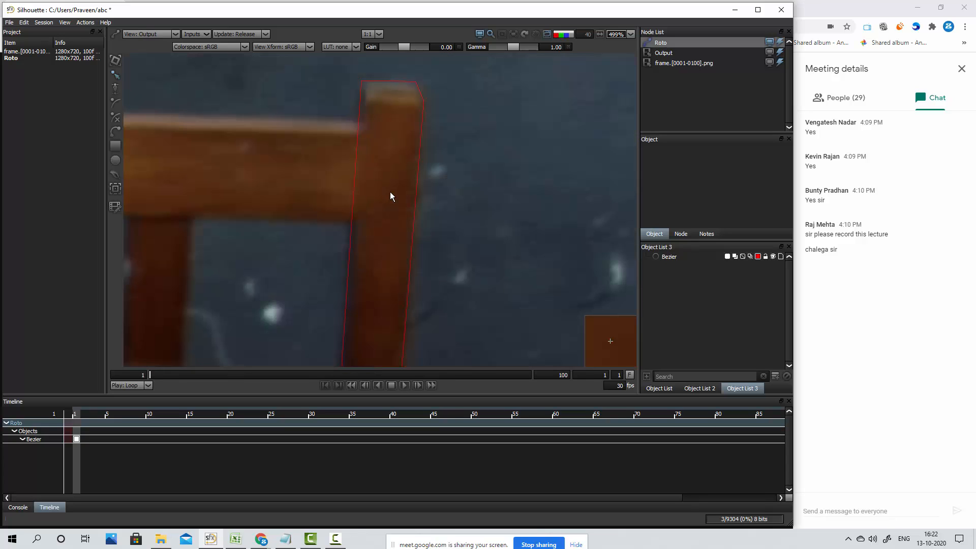
key(3)
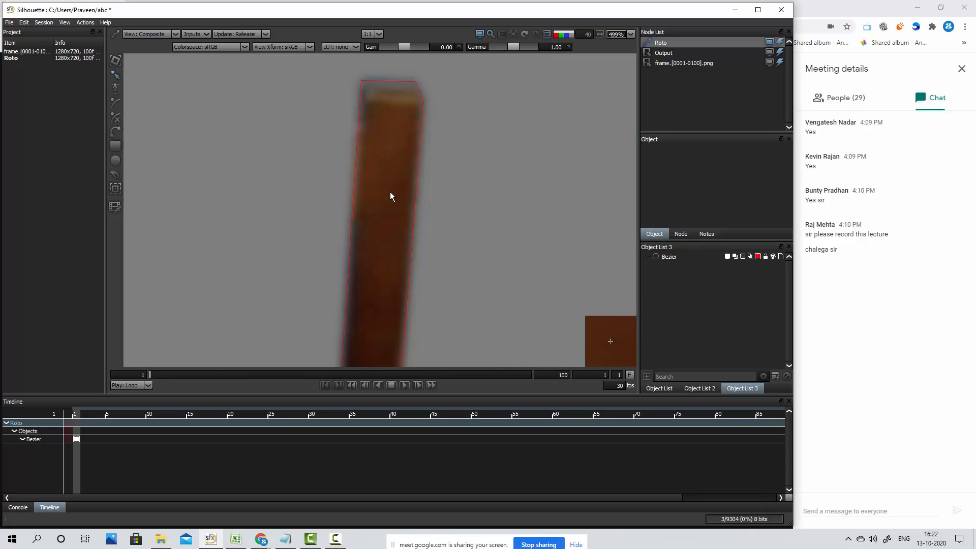
Select the post shape, check it against the Output view, and hide its outline in the Composite view
click(424, 113)
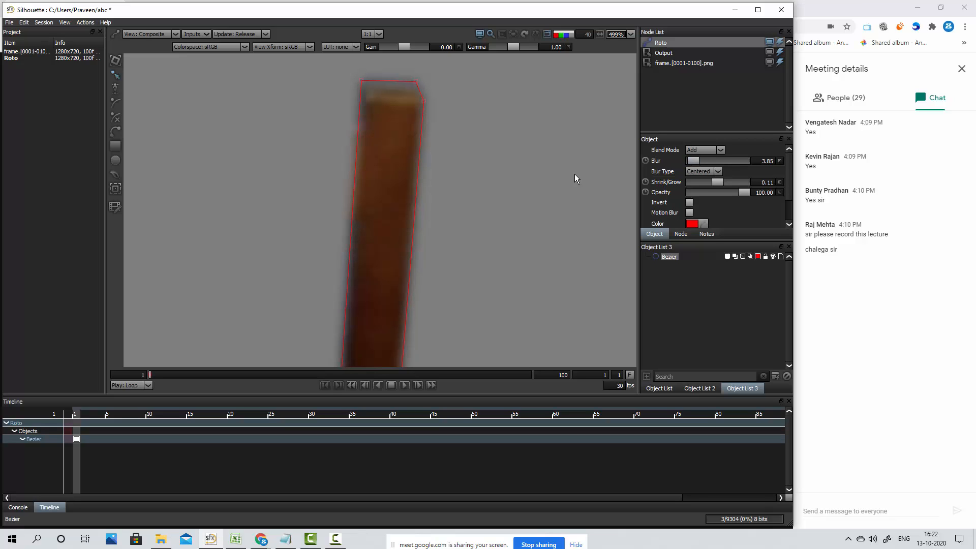
key(1)
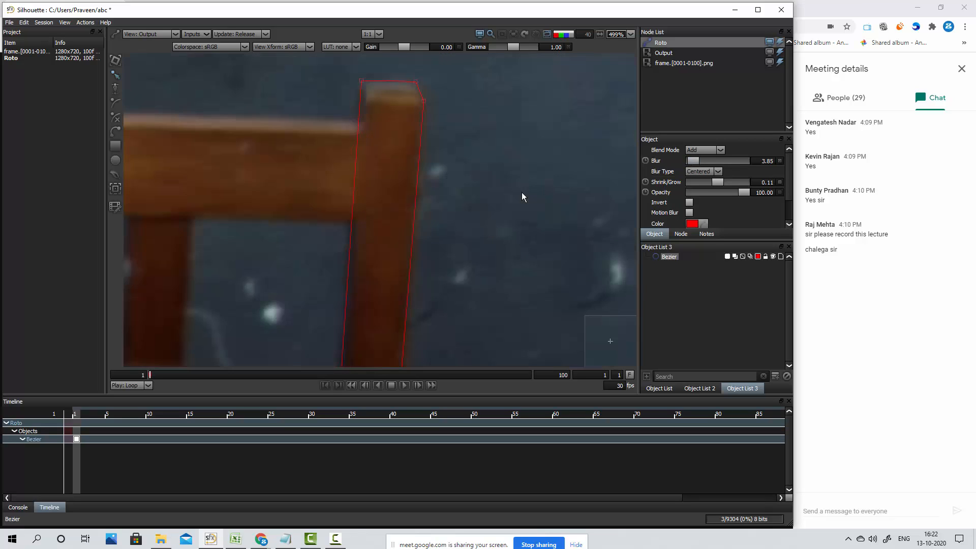
key(3)
key(o)
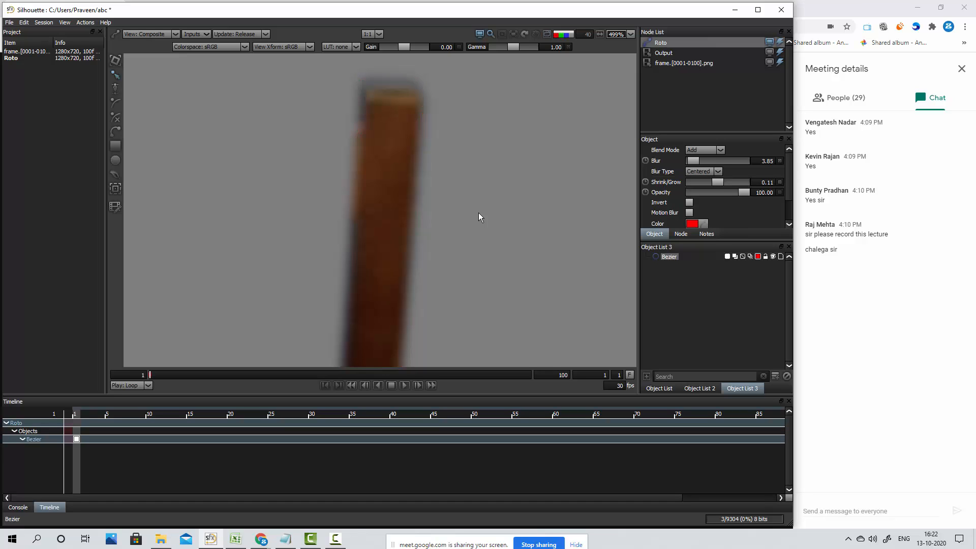
drag(464, 283, 463, 227)
scroll(488, 239, down, 5)
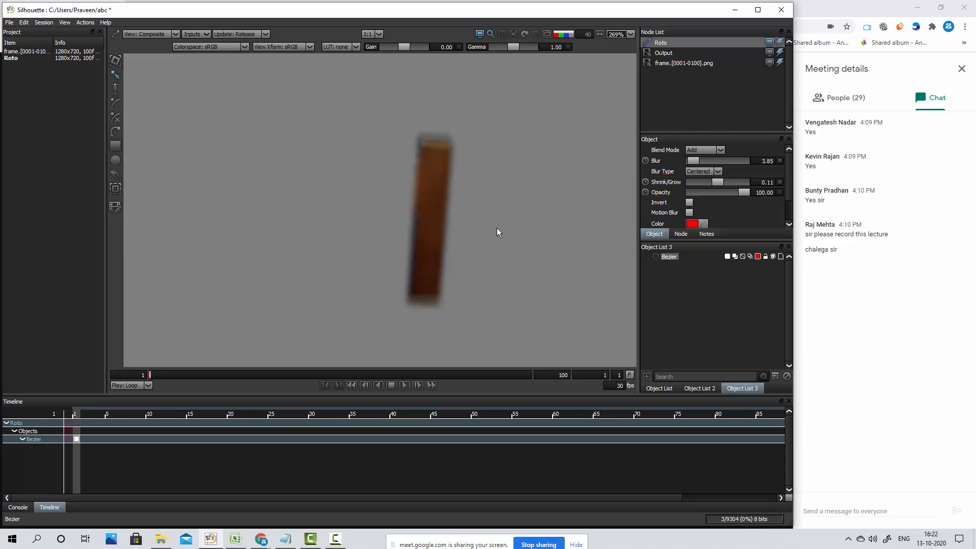
Compare the whole cut-out post with the source image by switching repeatedly between the Composite and Output views
key(4)
key(3)
key(4)
key(3)
key(4)
key(3)
key(4)
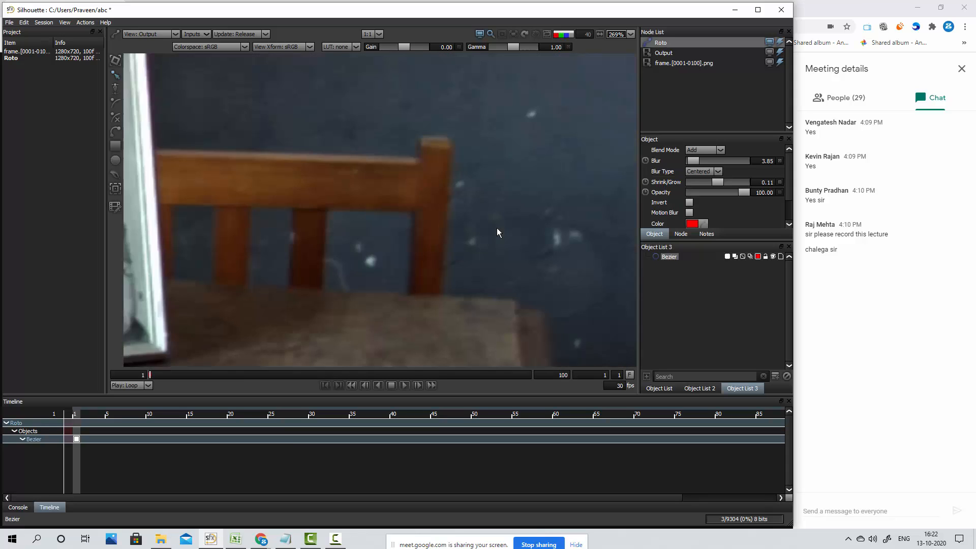
key(3)
key(4)
key(3)
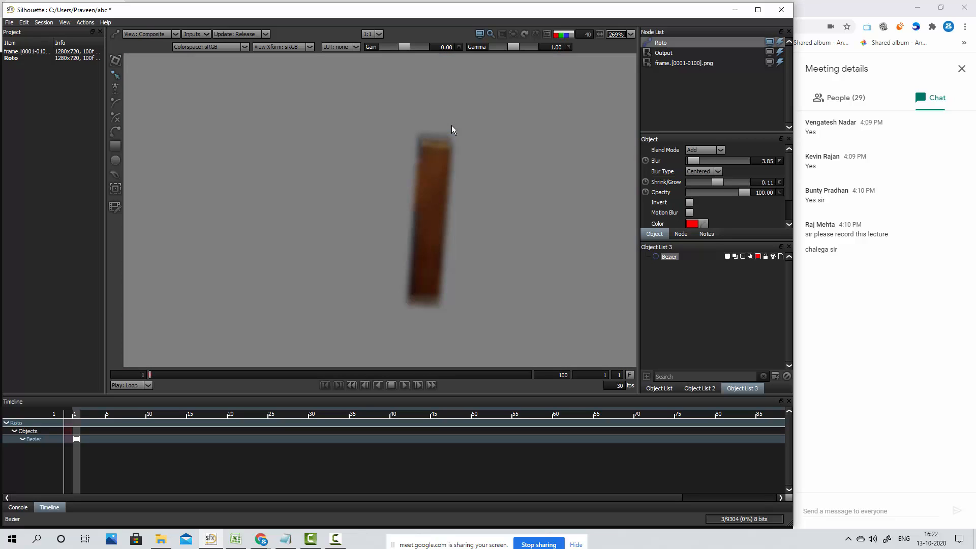
Show the outline again and nudge the post shape's two uppermost points down four increments to tighten the top edge
click(674, 259)
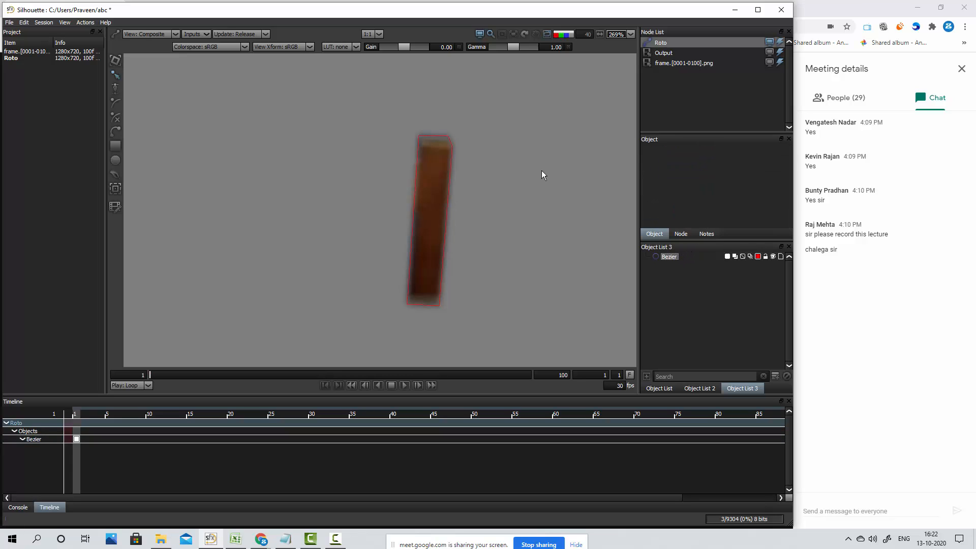
drag(476, 108, 409, 141)
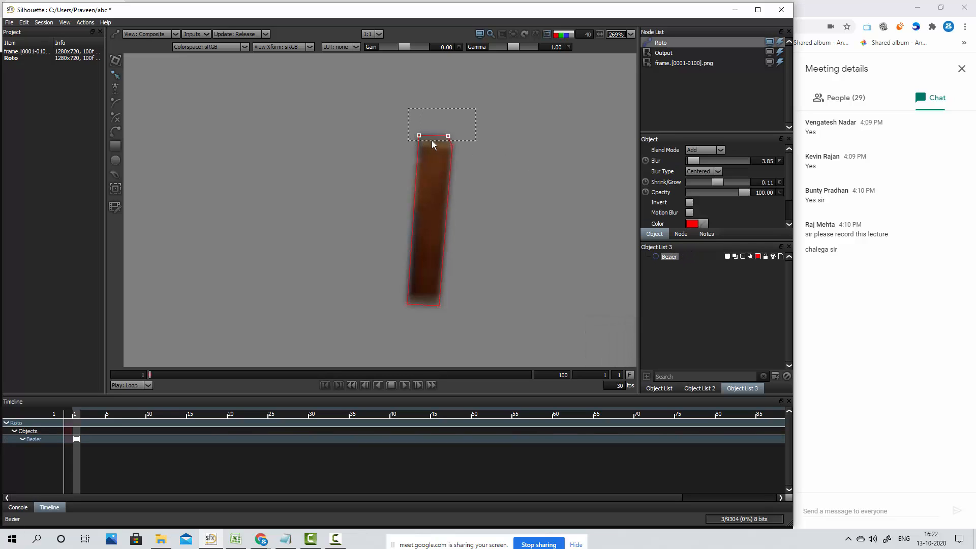
key(Down)
key(Down)
key(Down)
key(Down)
click(521, 146)
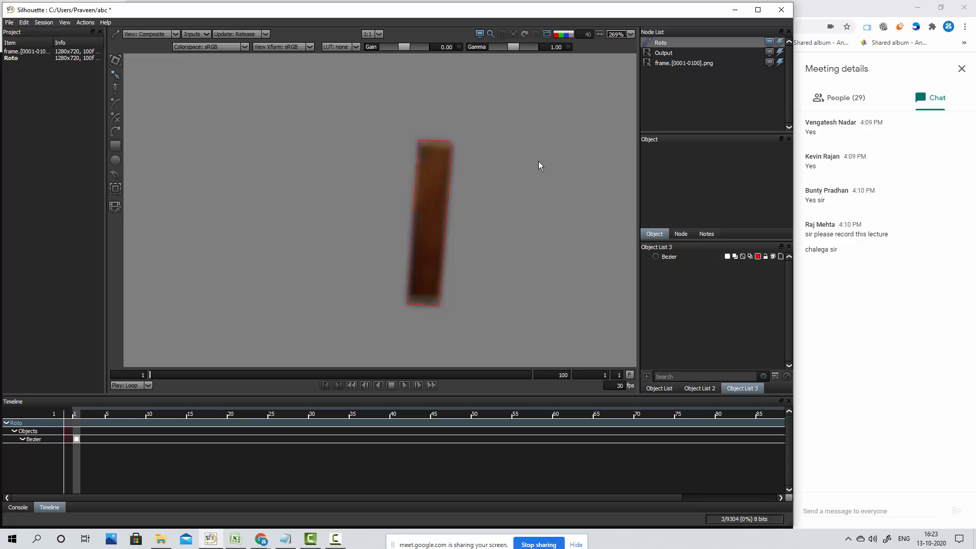
Convert the two points at the upper-right corner of the post shape to Cardinal
scroll(463, 152, up, 3)
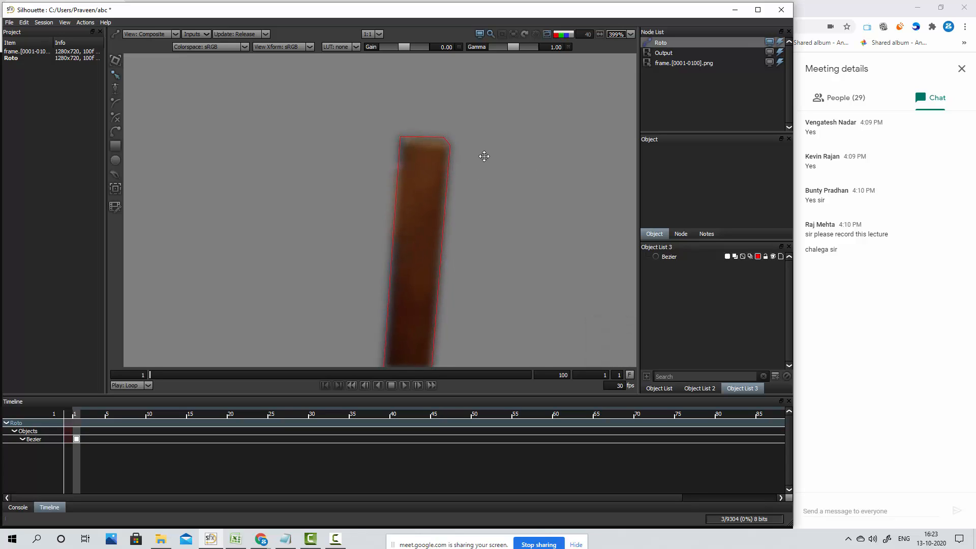
click(438, 124)
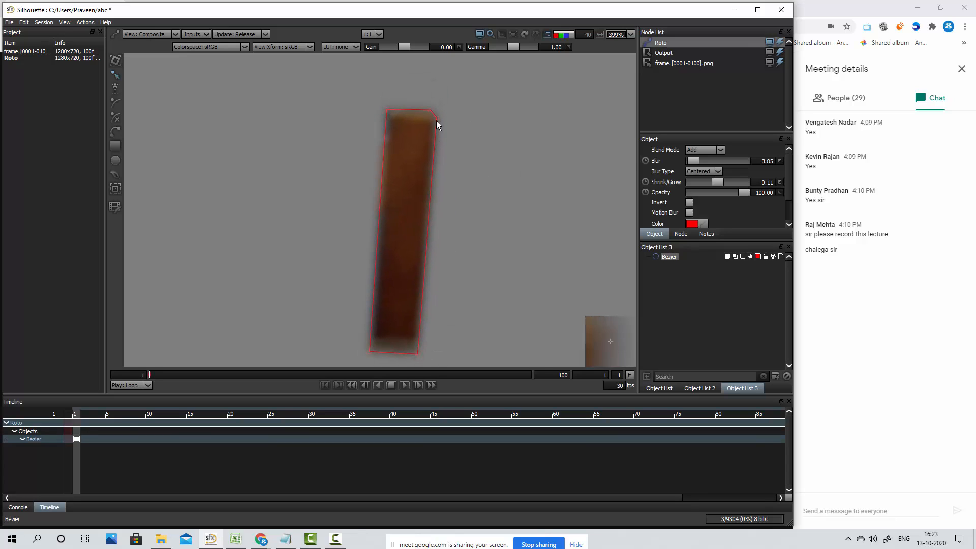
right_click(437, 119)
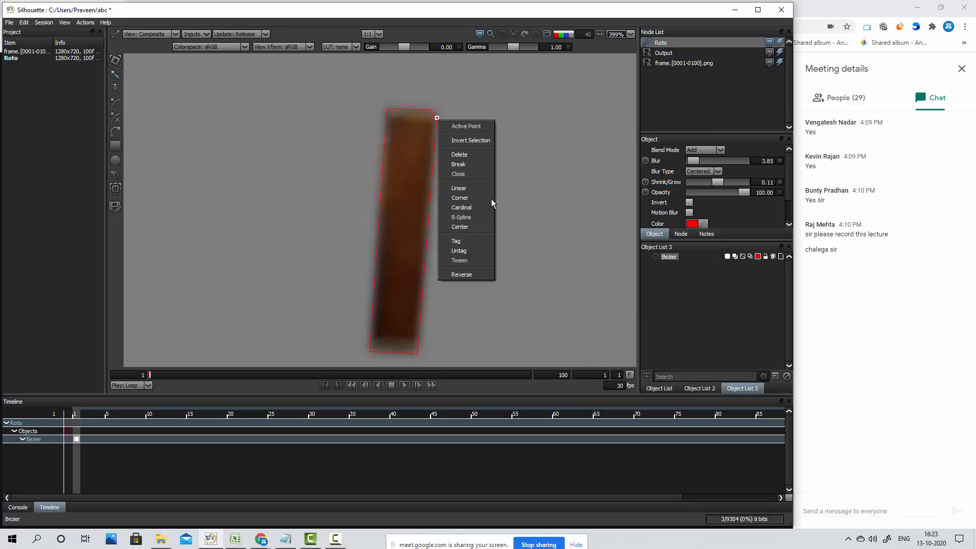
click(481, 208)
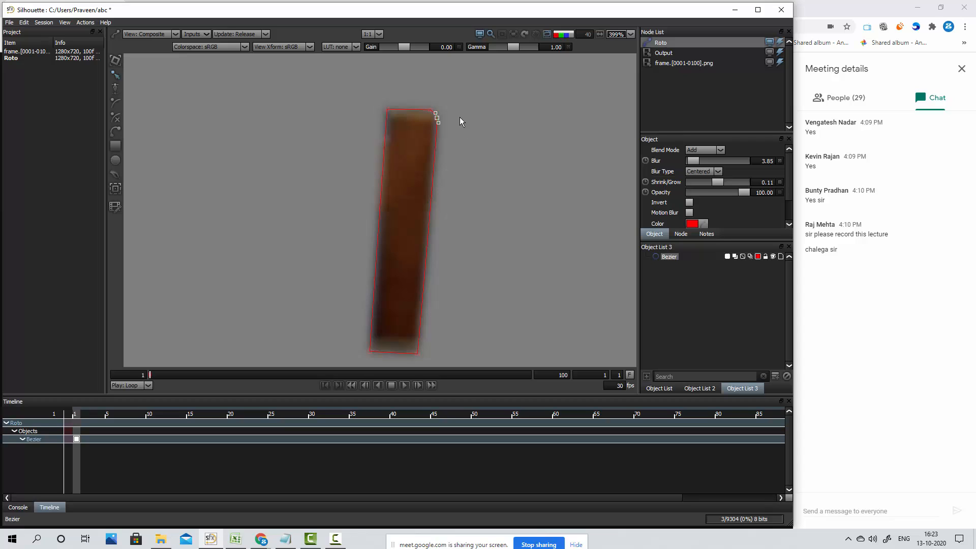
right_click(430, 111)
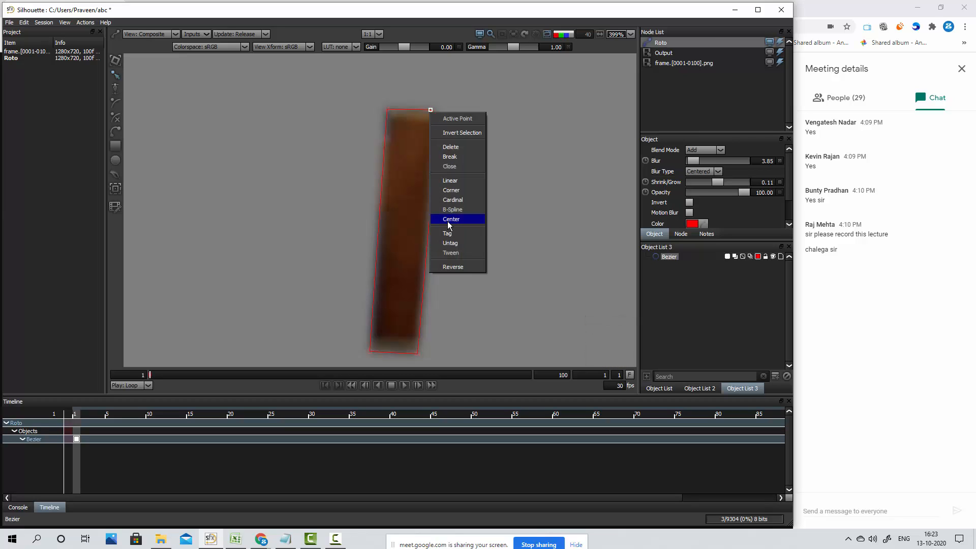
click(459, 203)
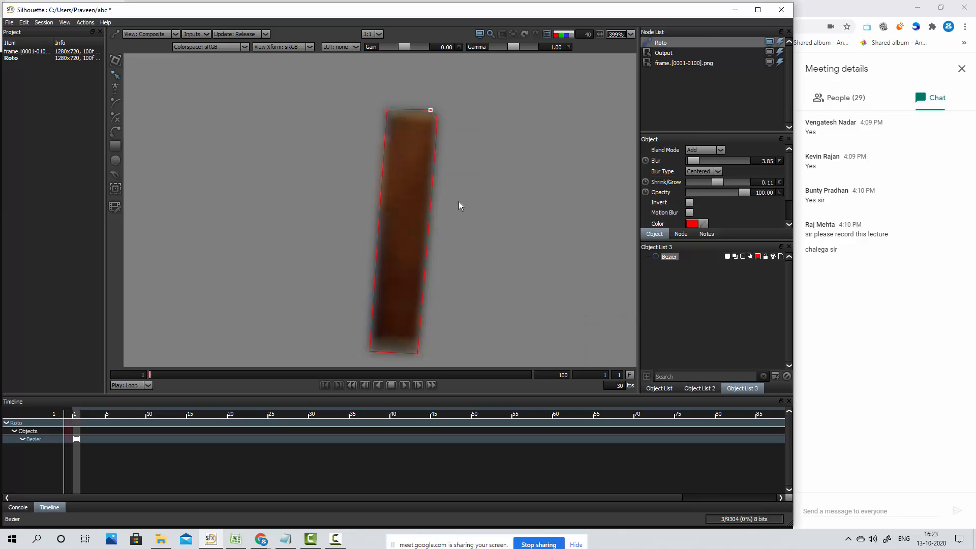
Convert the post shape's upper-left corner point to Cardinal and adjust its handles so the curve hugs the post's corner
right_click(388, 108)
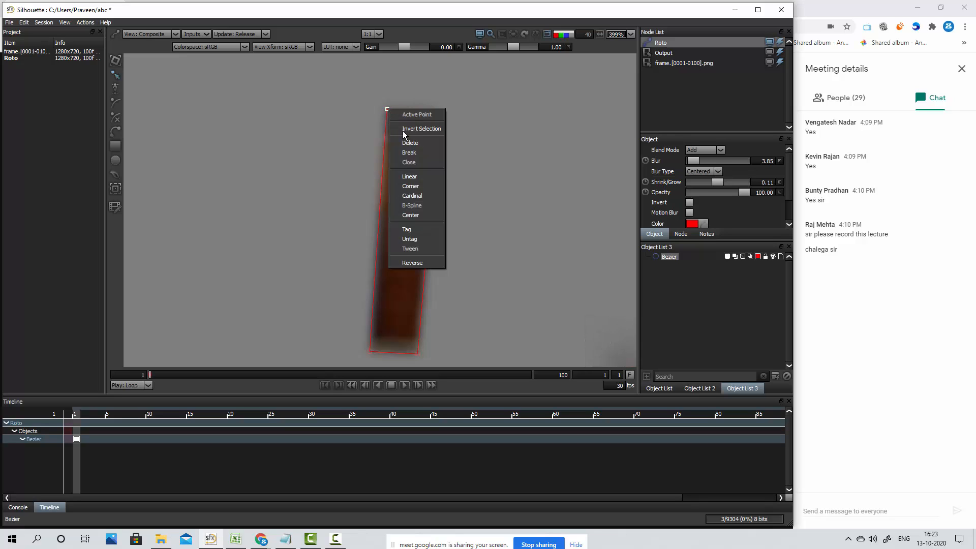
click(422, 198)
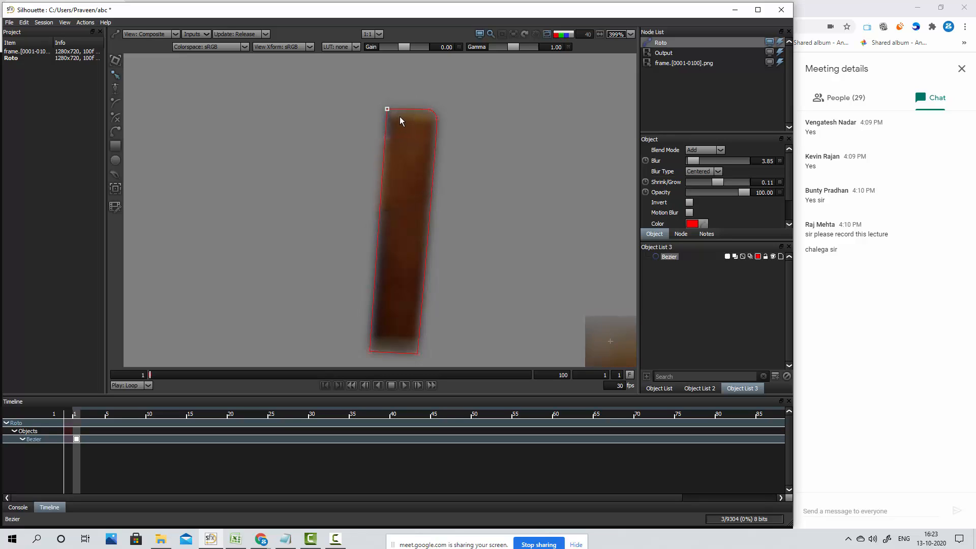
right_click(387, 109)
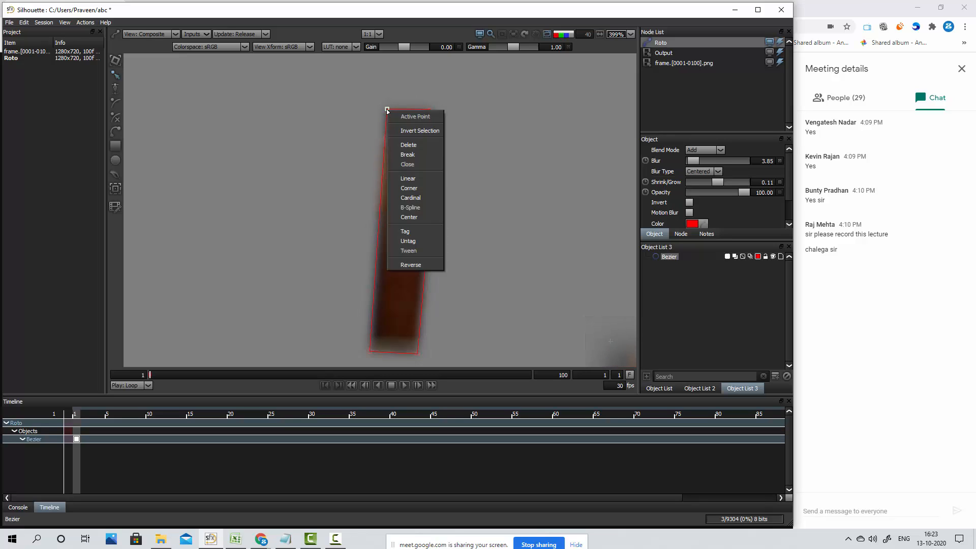
click(410, 198)
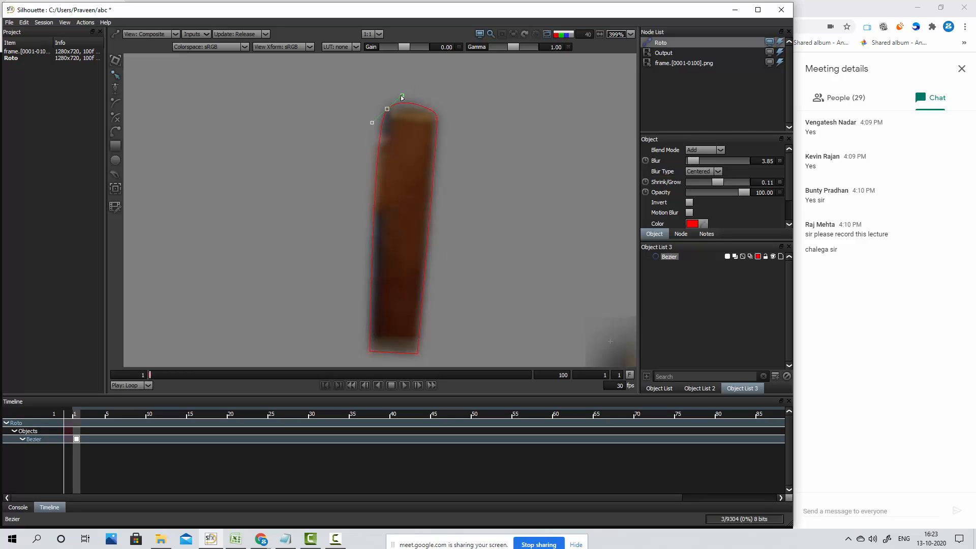
drag(402, 97, 387, 128)
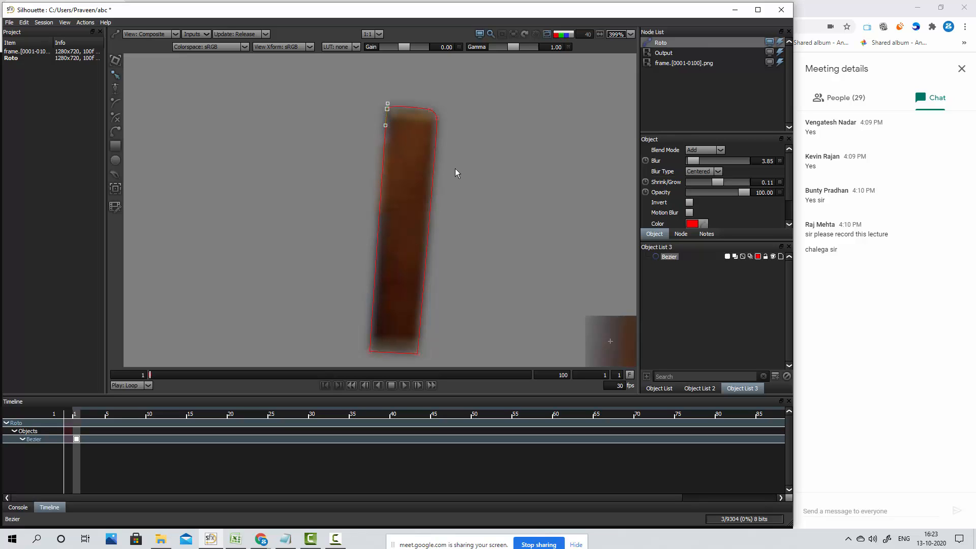
click(512, 190)
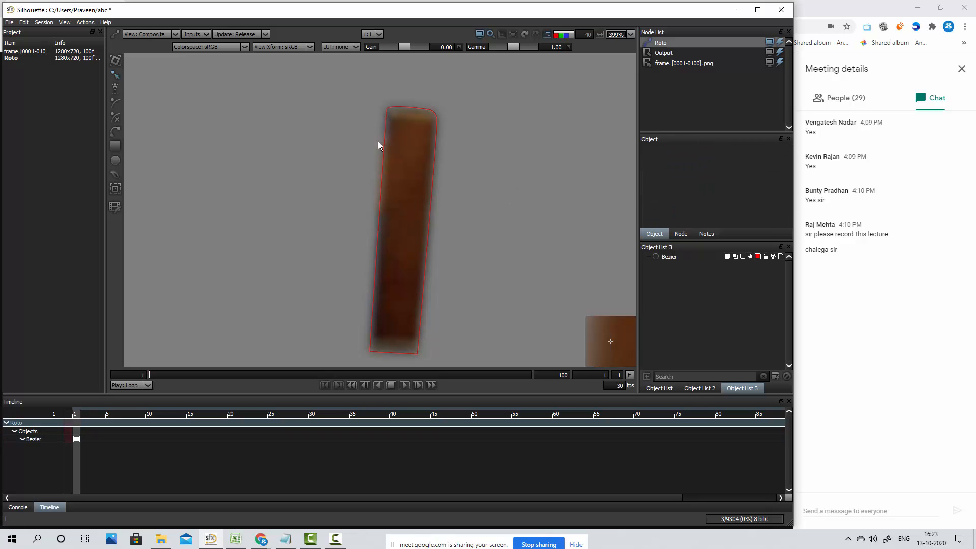
Inspect the post shape against the source in the Output view and select the points along its top edge
drag(336, 81, 484, 367)
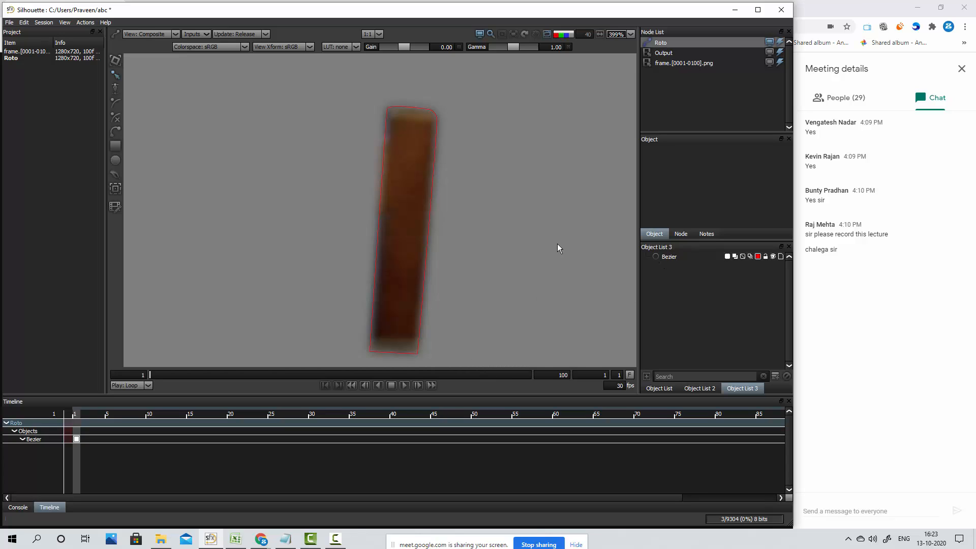
key(2)
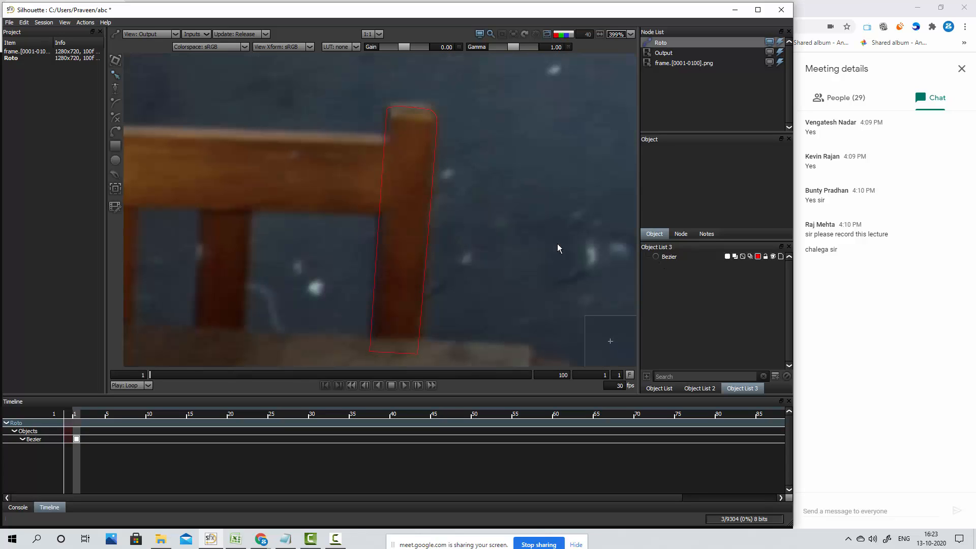
click(405, 109)
scroll(411, 105, up, 5)
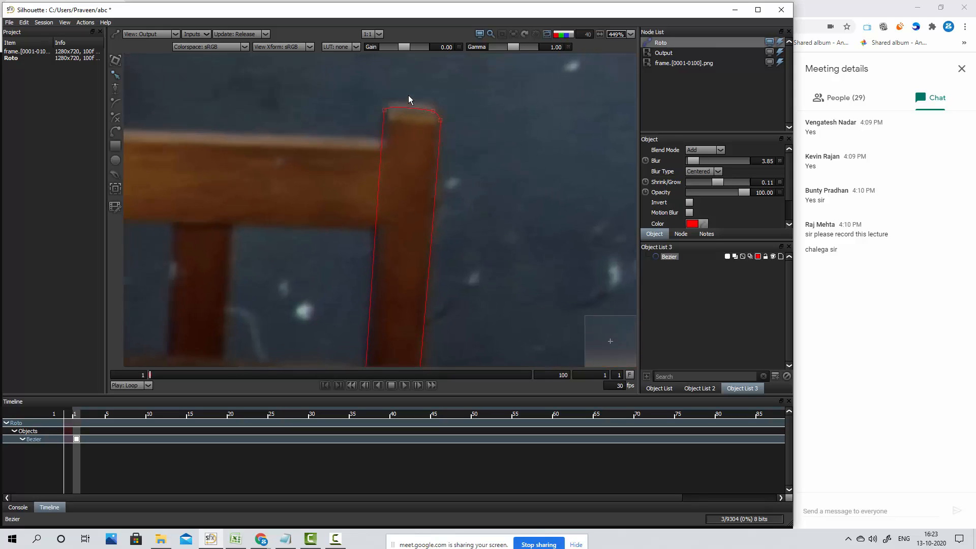
scroll(450, 110, down, 1)
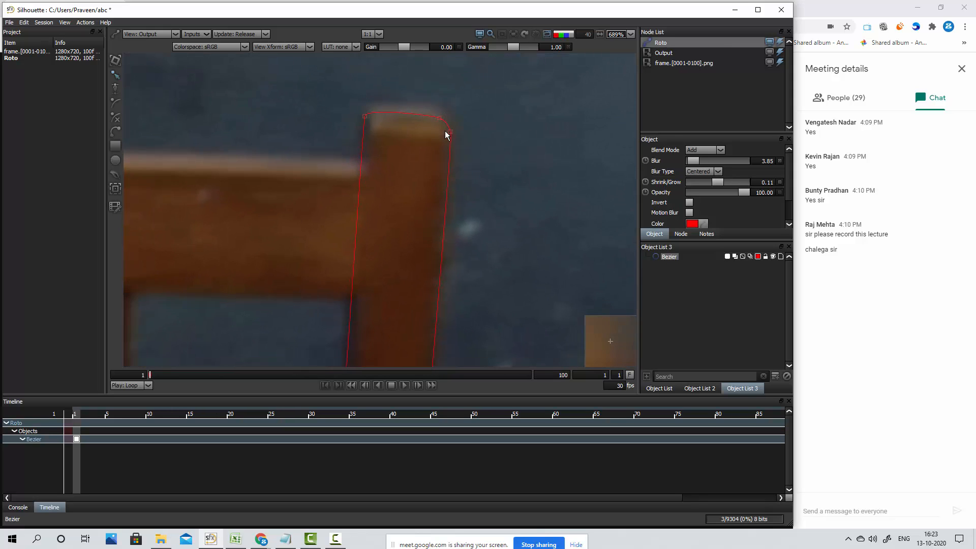
drag(346, 105, 459, 126)
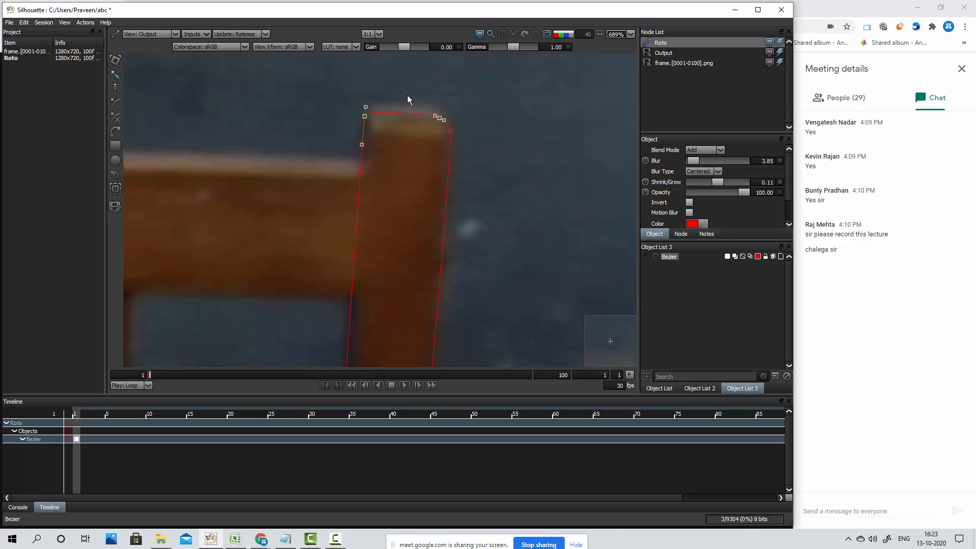
Check the matte as overlay and alpha, try the Outer blur type on the post shape, and change it to Inner
key(s)
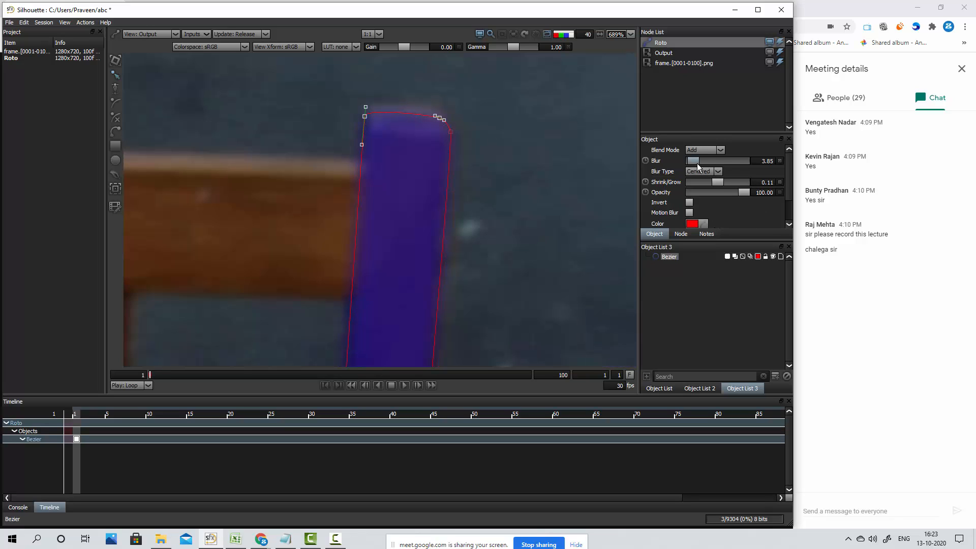
key(a)
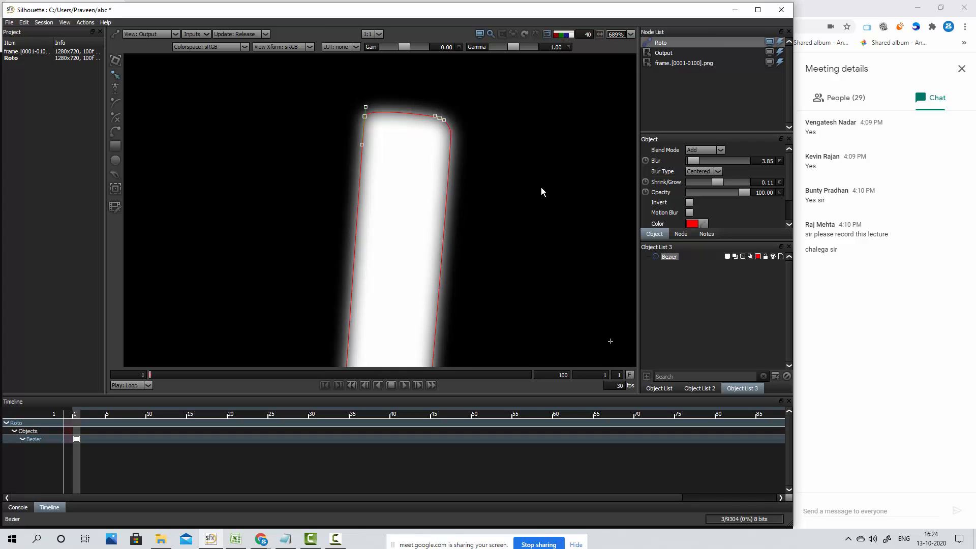
click(706, 172)
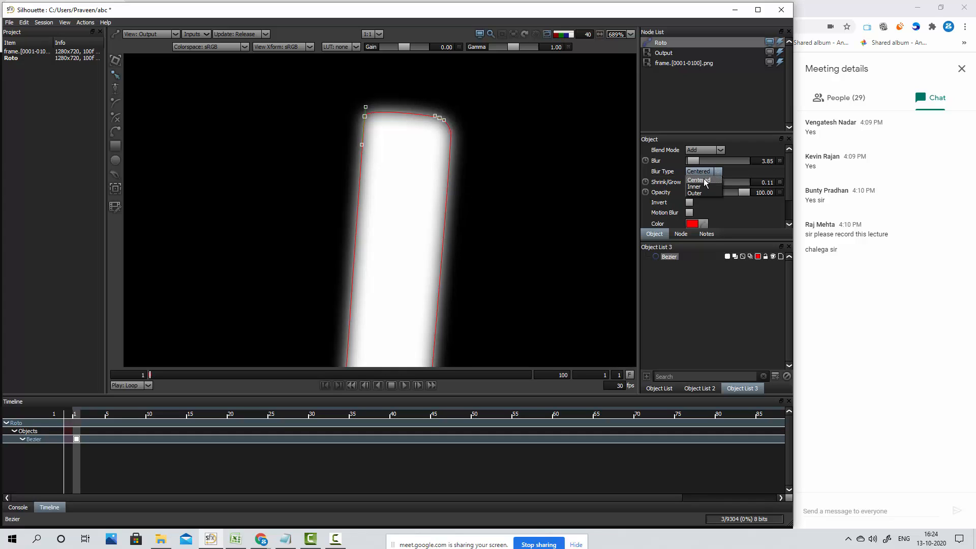
click(701, 192)
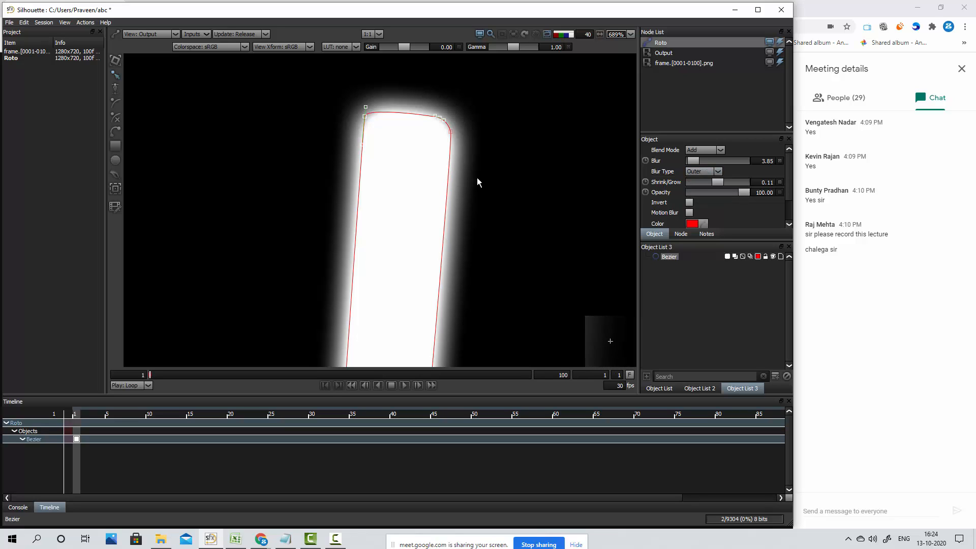
click(717, 172)
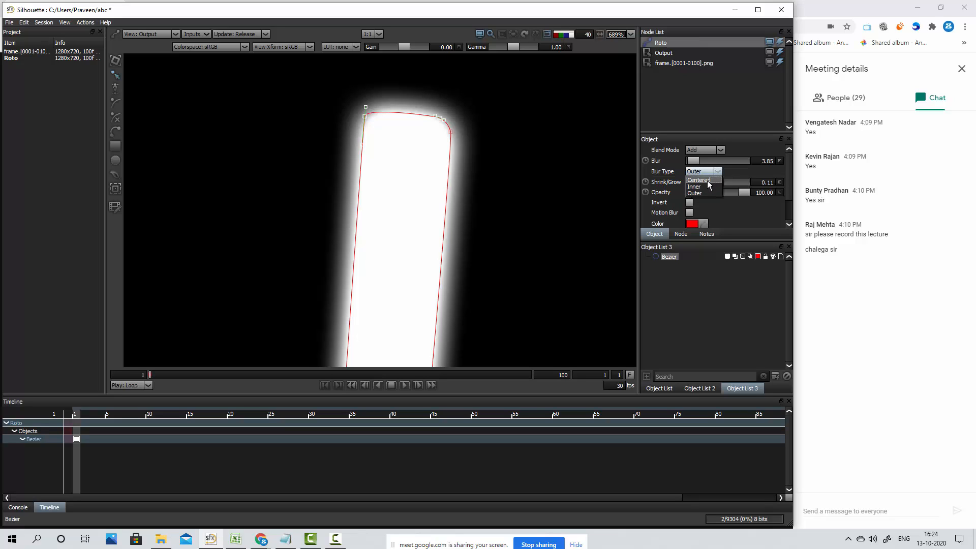
click(707, 187)
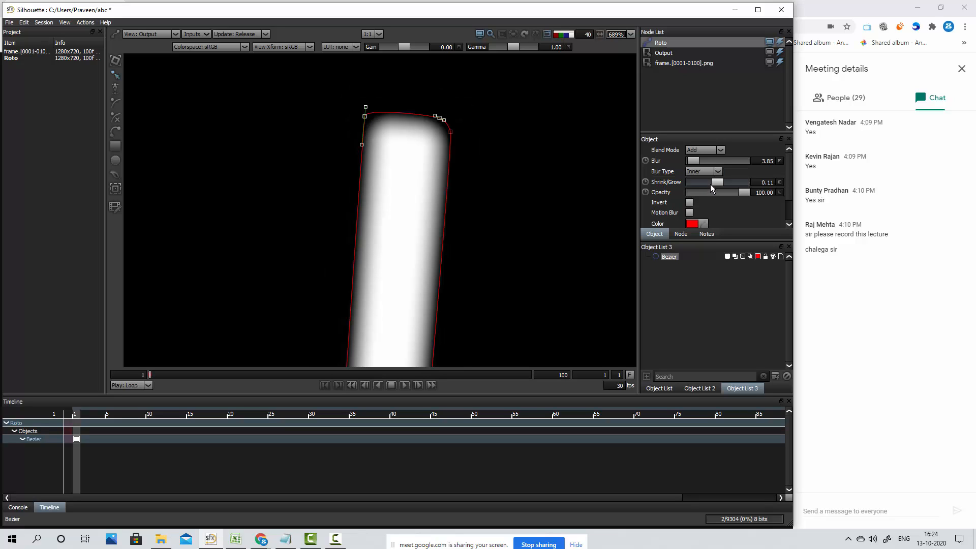
Set the post shape's blur type to Outer and show its matte as an overlay on the source
click(708, 192)
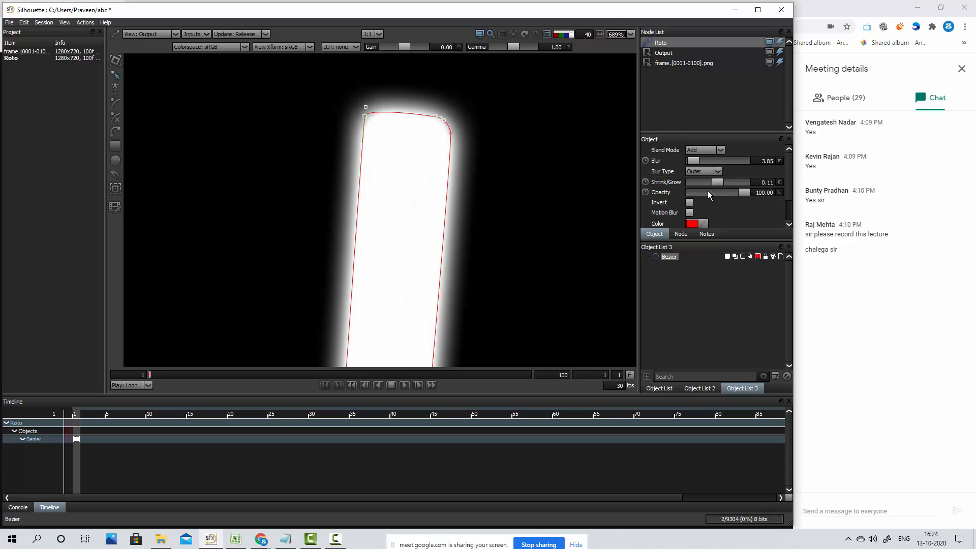
click(517, 260)
key(a)
key(s)
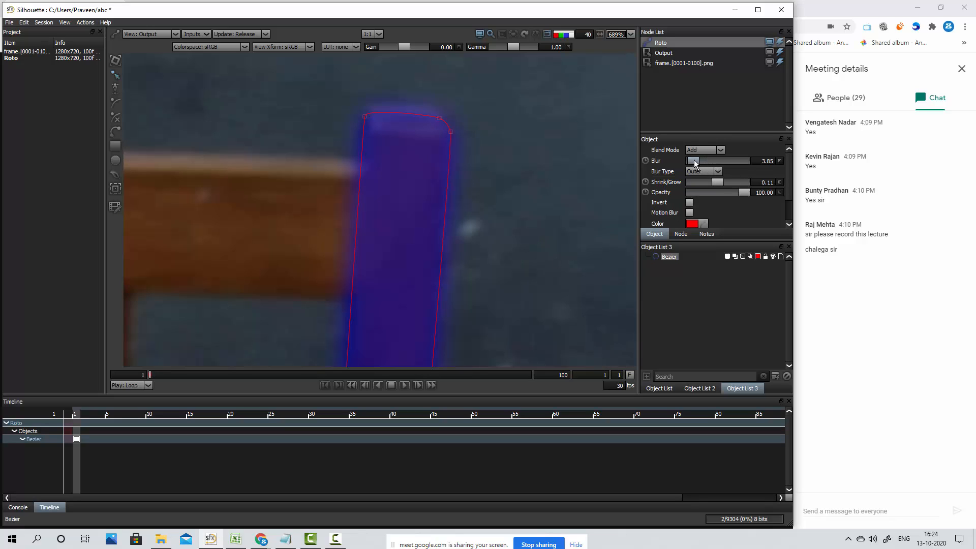
Set the post shape's Blur to 1.0
drag(694, 160, 683, 169)
click(768, 161)
text(1)
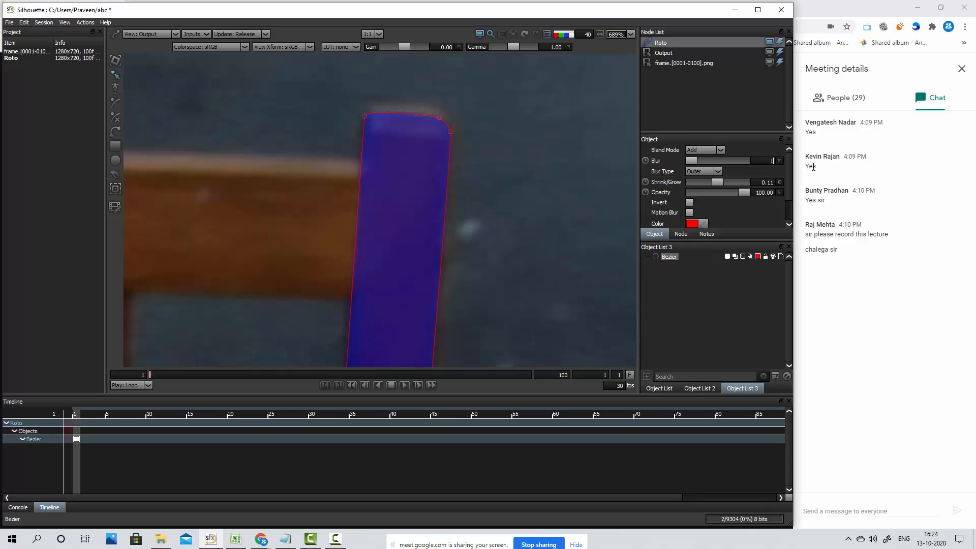
text(.0)
key(Return)
Deselect the post shape, hide its outline, and check the softened matte edges in overlay and alpha
scroll(499, 170, down, 1)
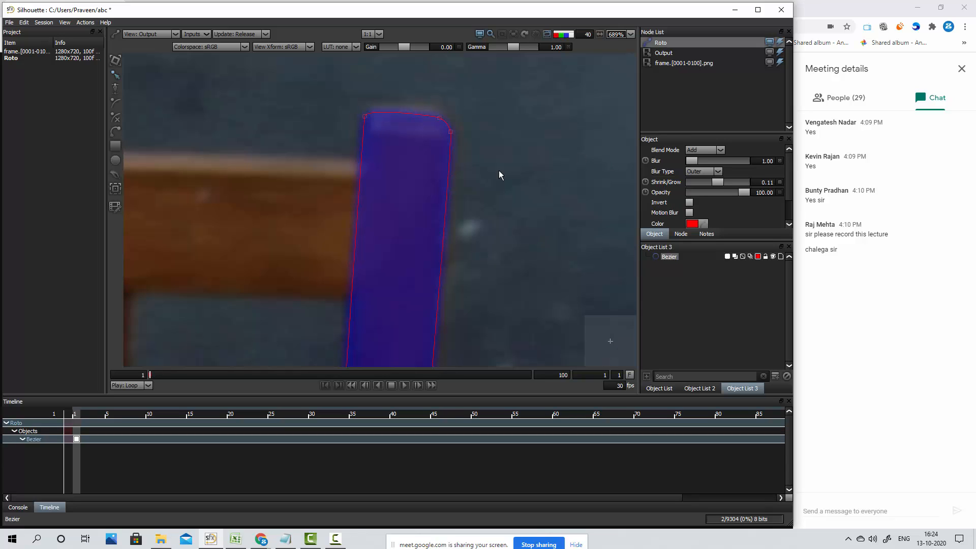
click(496, 172)
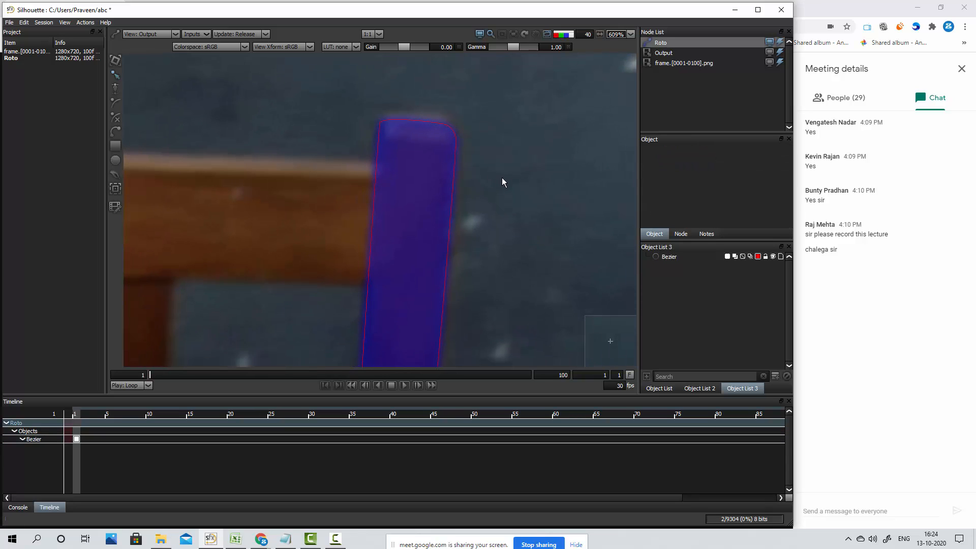
key(o)
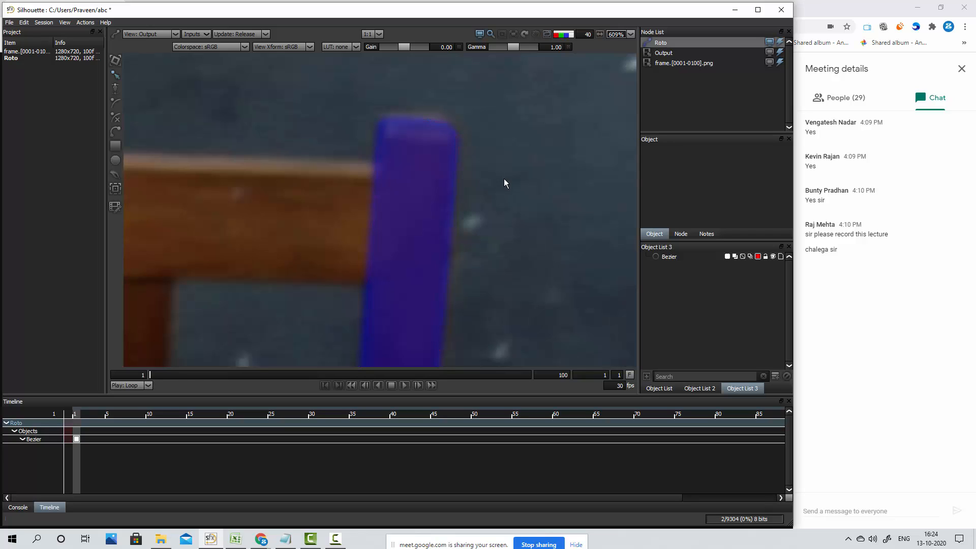
key(a)
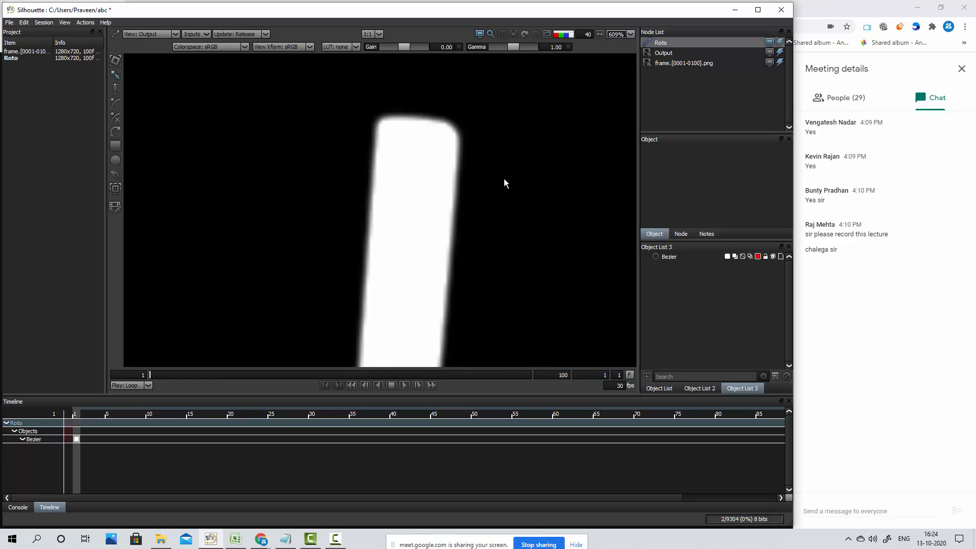
key(a)
key(c)
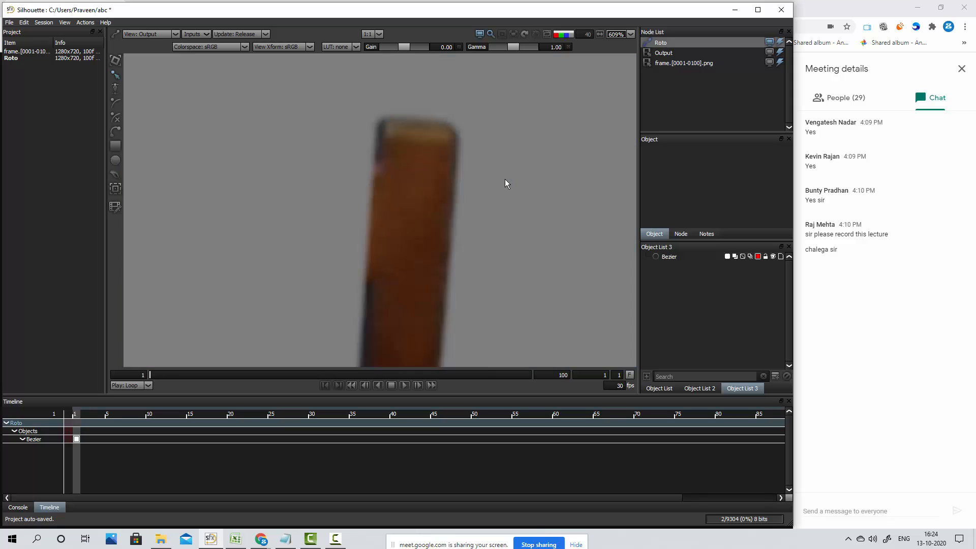
Compare the cut-out post in the Composite view with the source, then return to the Output view with the outline shown
key(c)
key(c)
key(c)
key(c)
key(c)
key(c)
key(c)
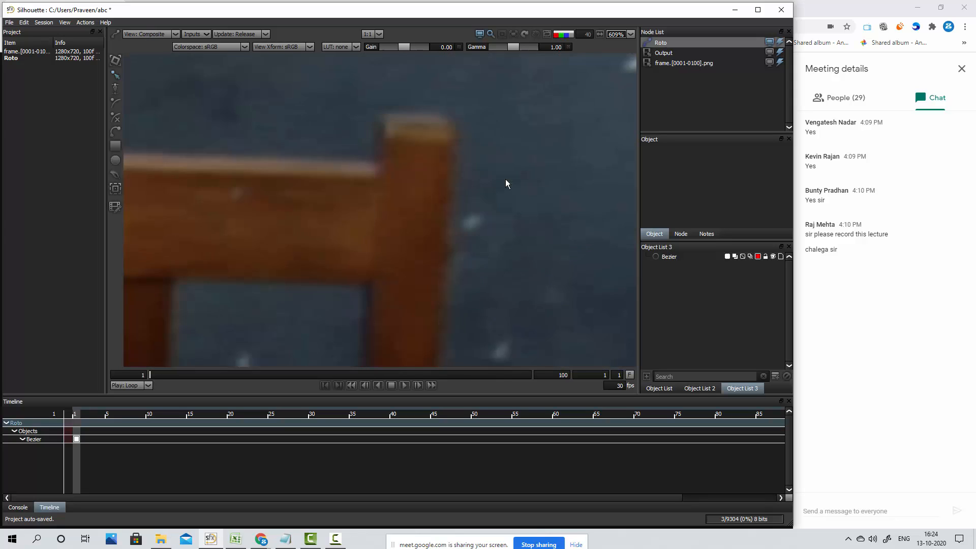
key(c)
key(c)
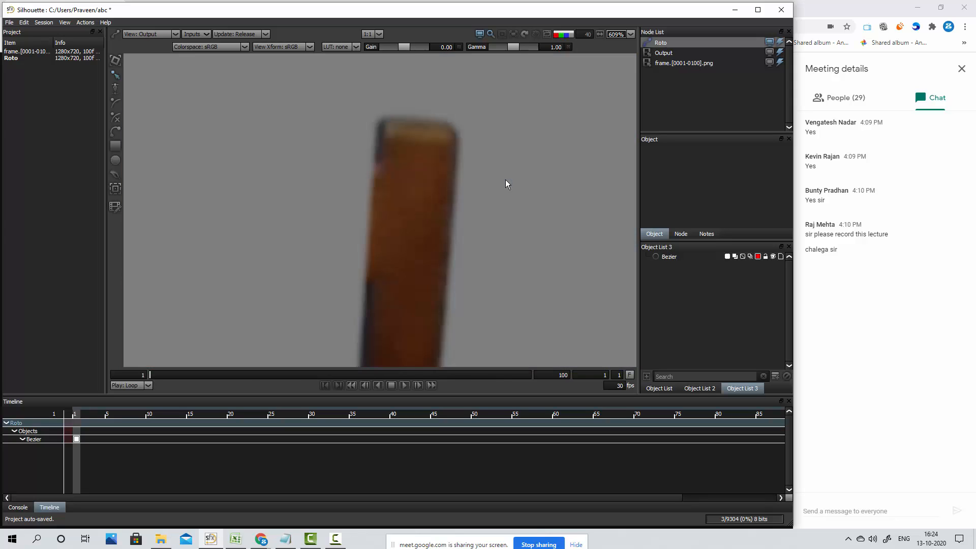
key(c)
key(c)
key(c)
key(c)
key(c)
key(c)
key(c)
key(c)
key(c)
key(c)
key(c)
key(c)
drag(444, 204, 488, 130)
scroll(499, 193, down, 8)
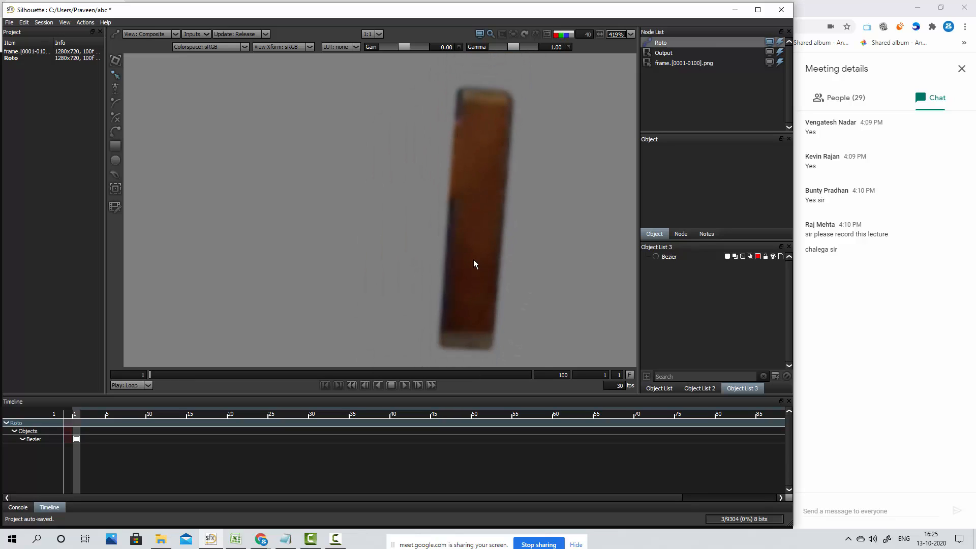
scroll(463, 264, down, 4)
mouse_move(492, 211)
mouse_down()
mouse_move(487, 232)
mouse_move(483, 198)
mouse_up()
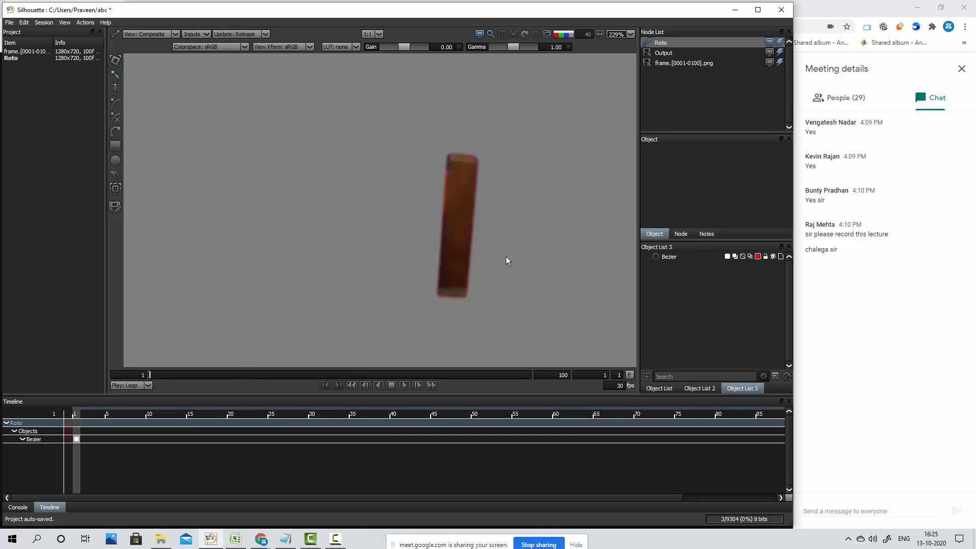
key(2)
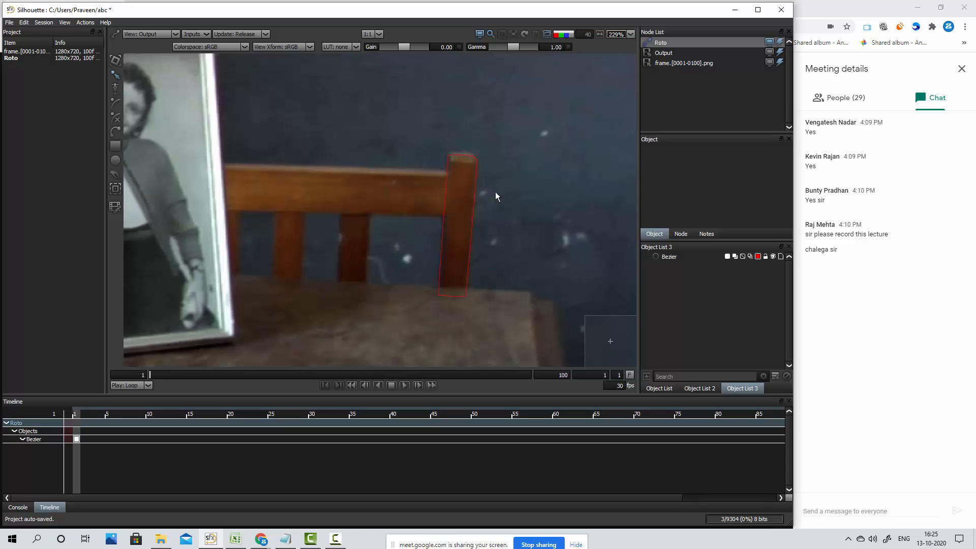
drag(496, 191, 482, 200)
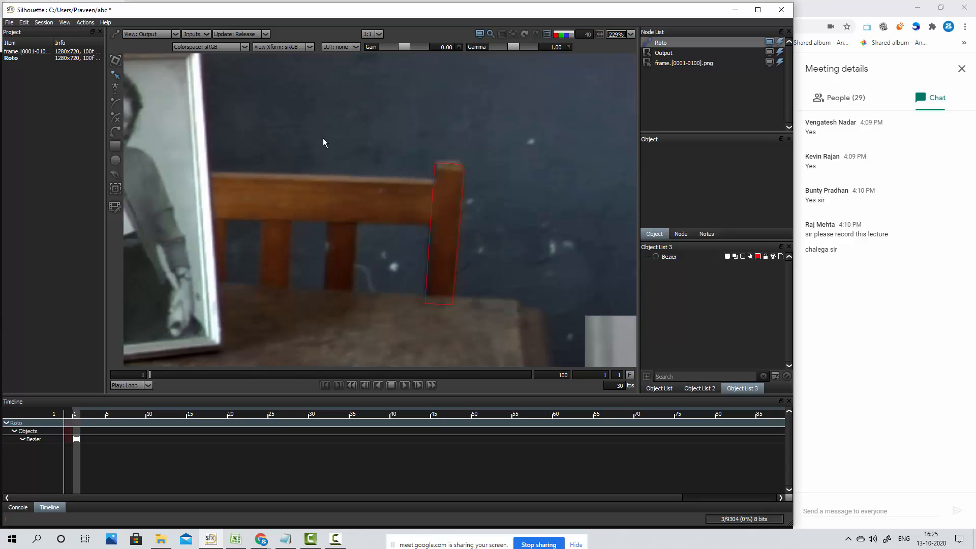
Select all points of the post shape, scrub ahead to frame 8 to preview the chair's movement, and return to frame 1
click(463, 176)
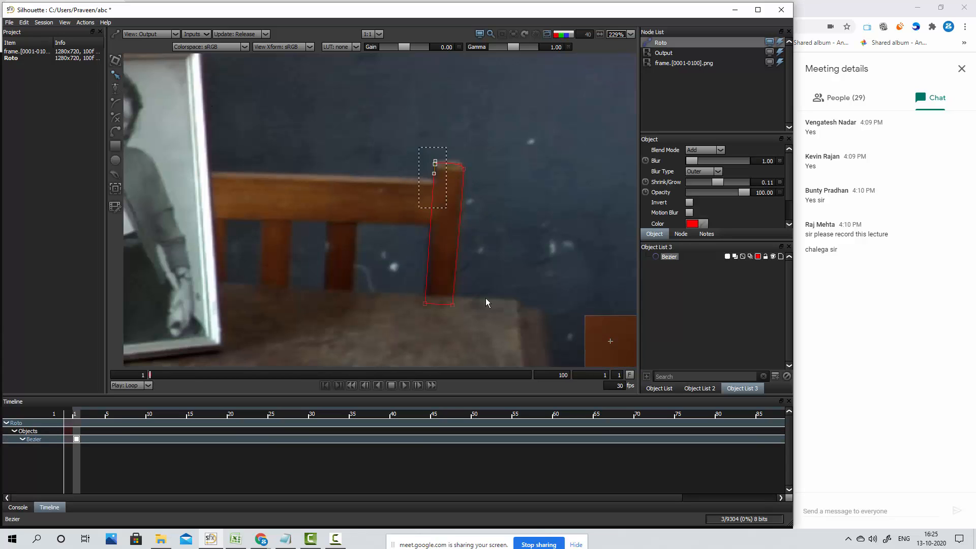
drag(424, 145, 524, 346)
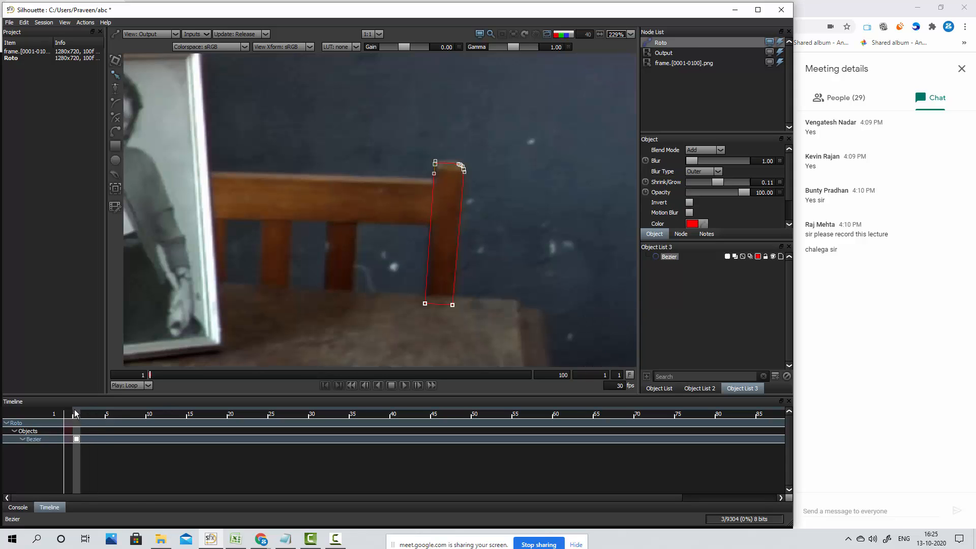
drag(76, 414, 132, 412)
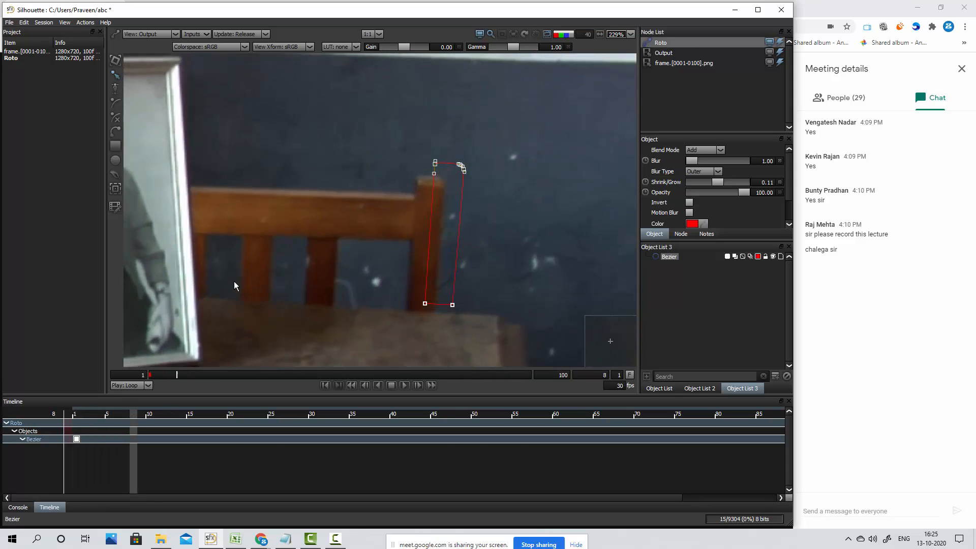
key(z)
key(z)
key(z)
key(z)
key(z)
key(z)
key(z)
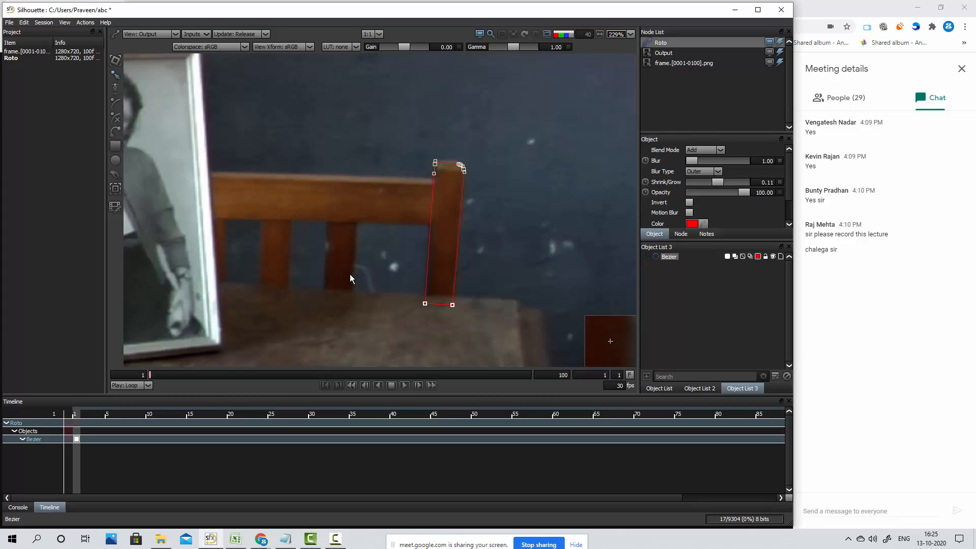
Step back and forth through frames 1 to 8 to examine how the chair post moves relative to the shape
key(Right)
key(Right)
key(Left)
key(Left)
key(Right)
key(Left)
key(Right)
key(Right)
key(Right)
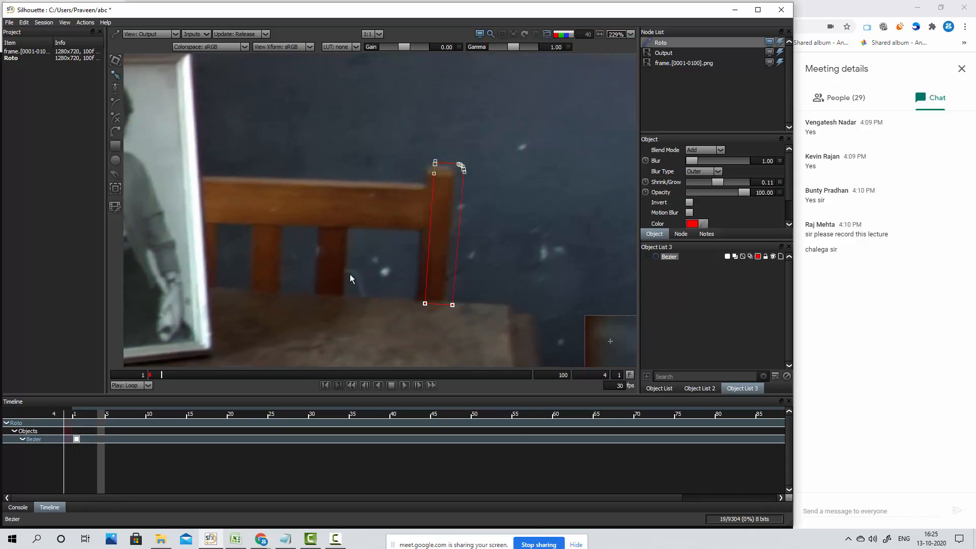
key(Right)
key(Right)
key(Right)
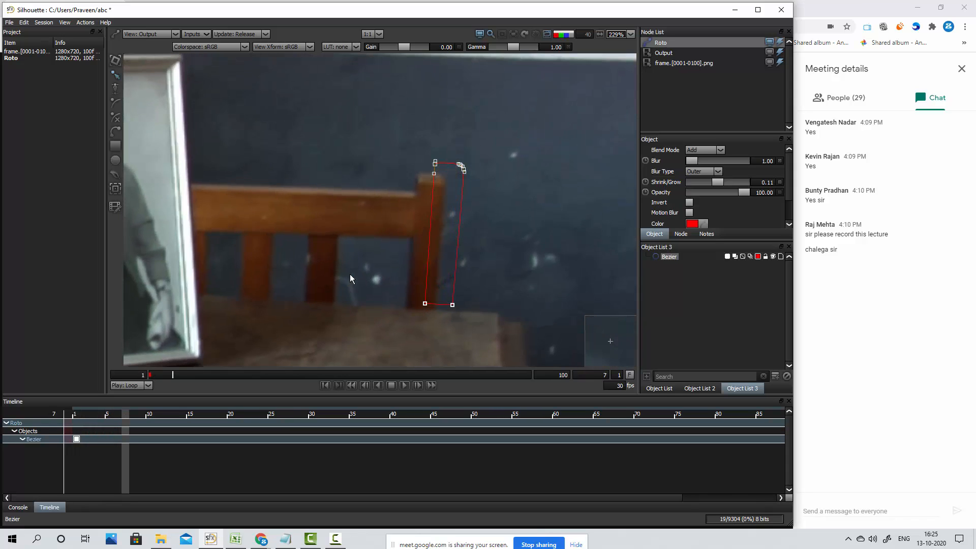
key(Left)
key(Left)
key(Left)
key(Left)
key(Left)
key(Left)
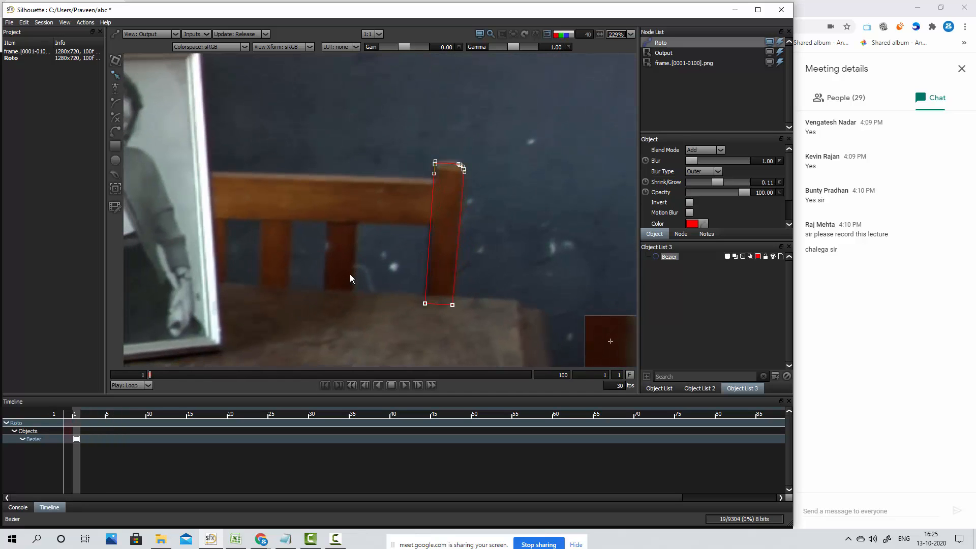
key(Right)
key(Right)
key(Right)
key(Right)
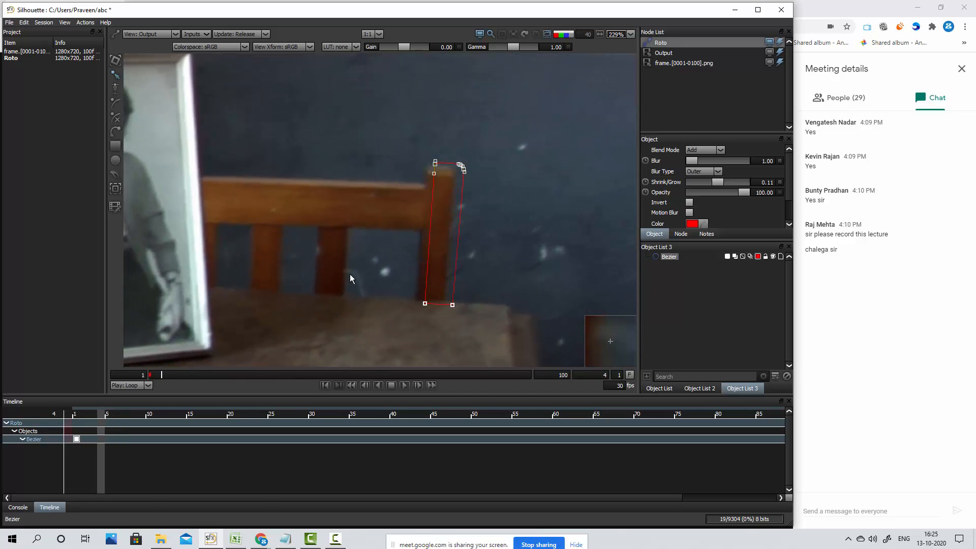
key(Right)
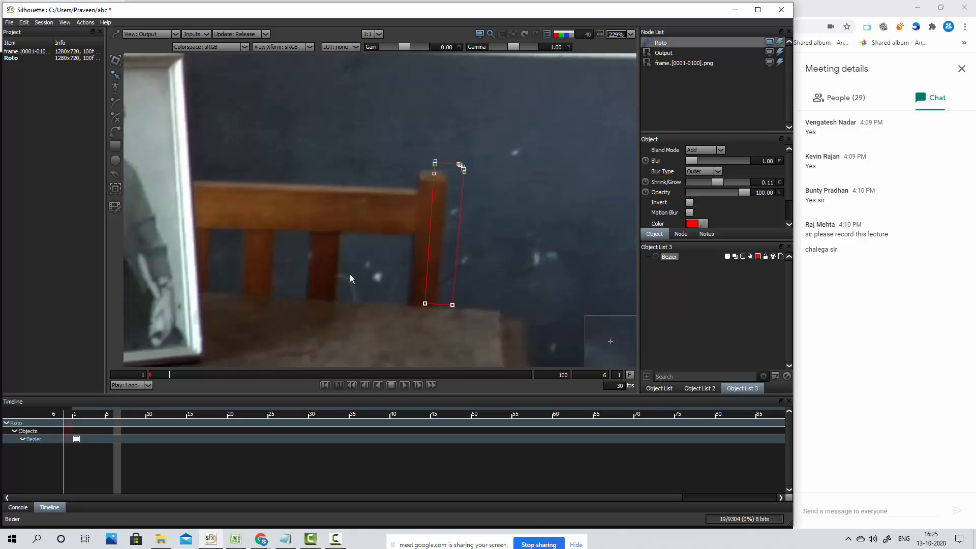
key(Right)
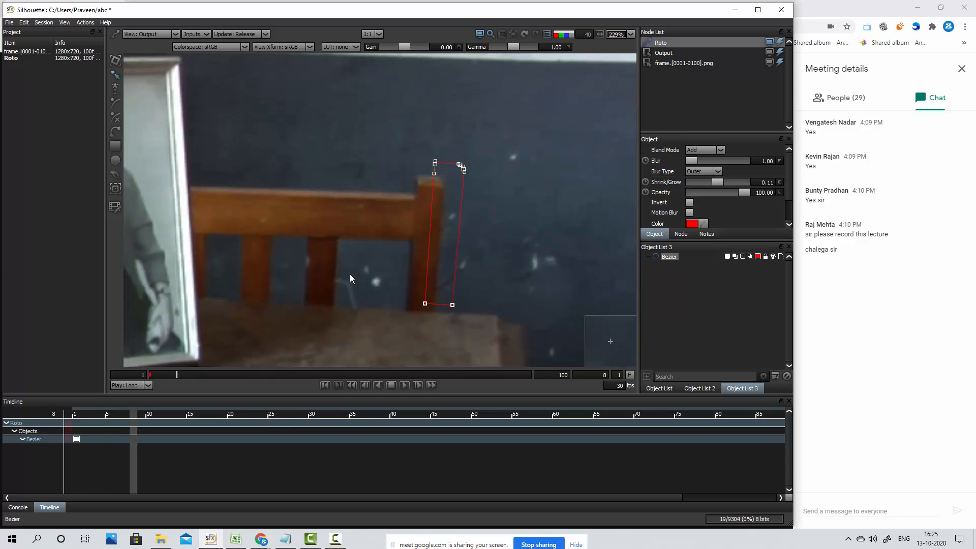
key(Right)
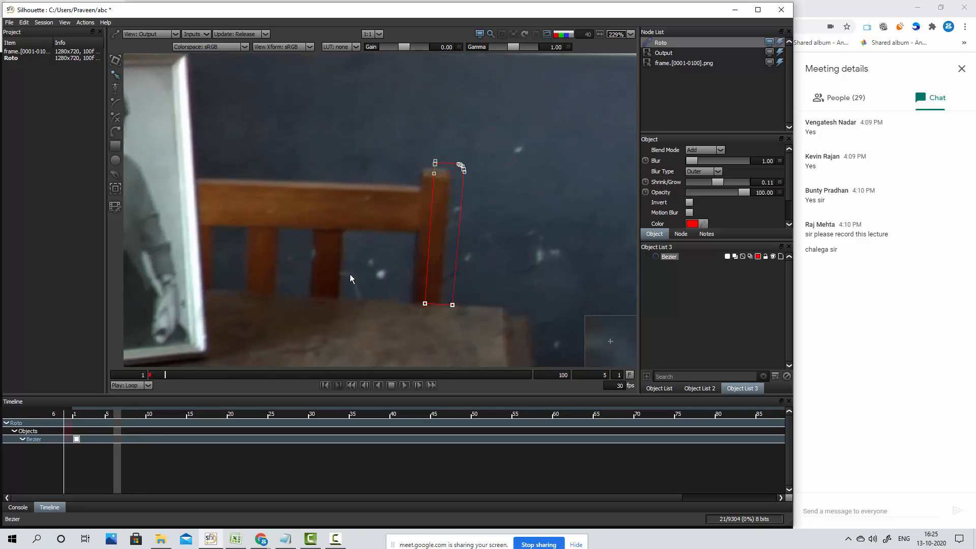
Step through the opening frames again and stop at frame 6 to judge where the post's movement changes
key(Home)
key(Right)
key(Right)
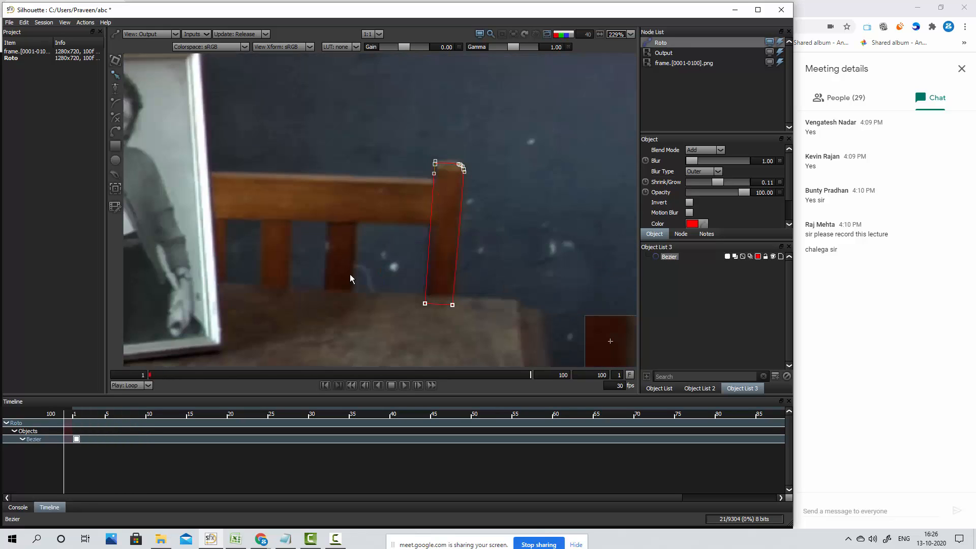
key(Right)
key(Right)
key(Right)
key(Right)
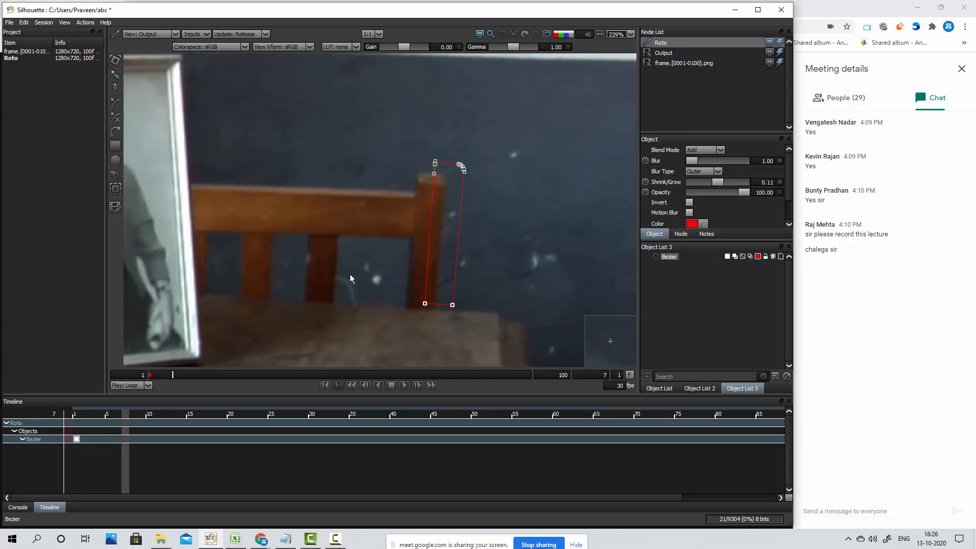
key(Left)
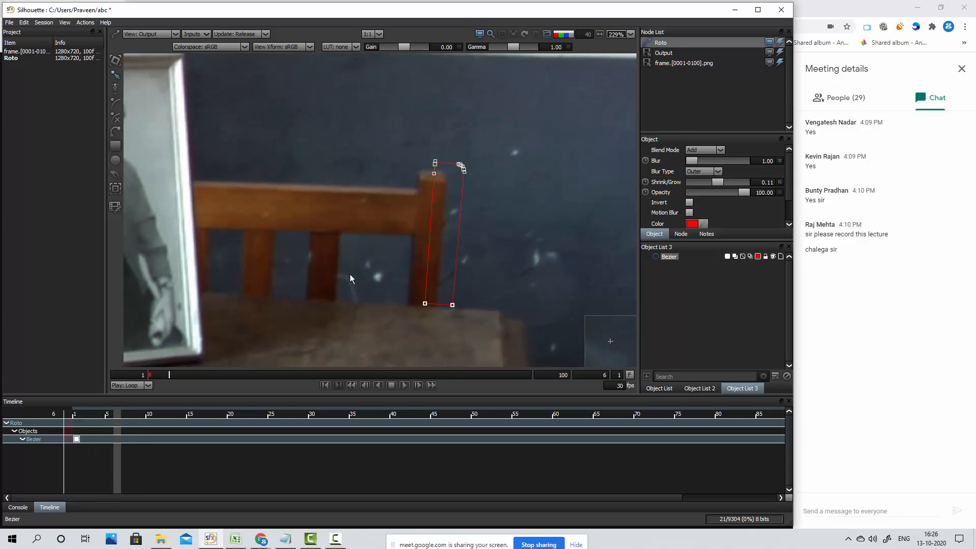
key(Left)
key(Right)
key(Right)
key(Left)
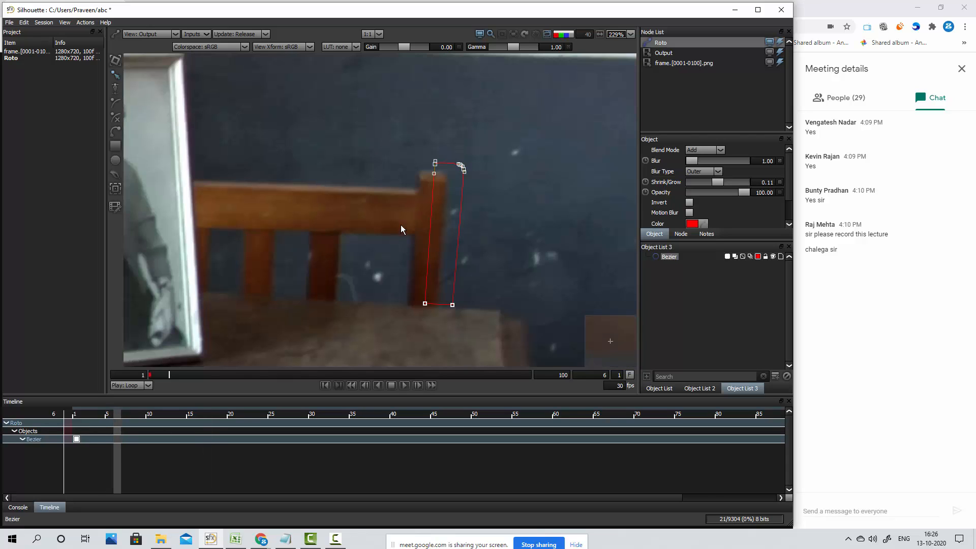
At frame 6, move the whole post shape onto the chair post's new position and deselect its points
drag(386, 148, 502, 334)
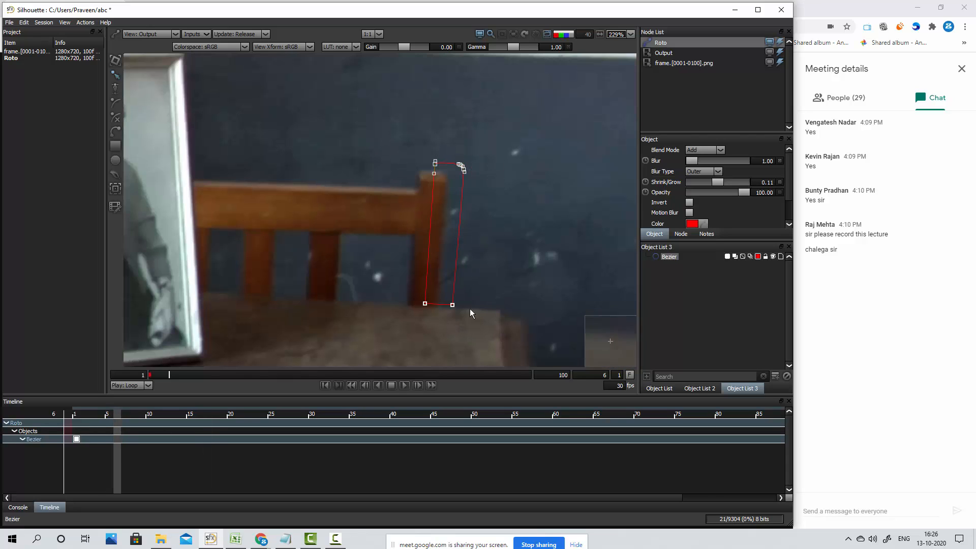
drag(453, 305, 436, 313)
click(469, 294)
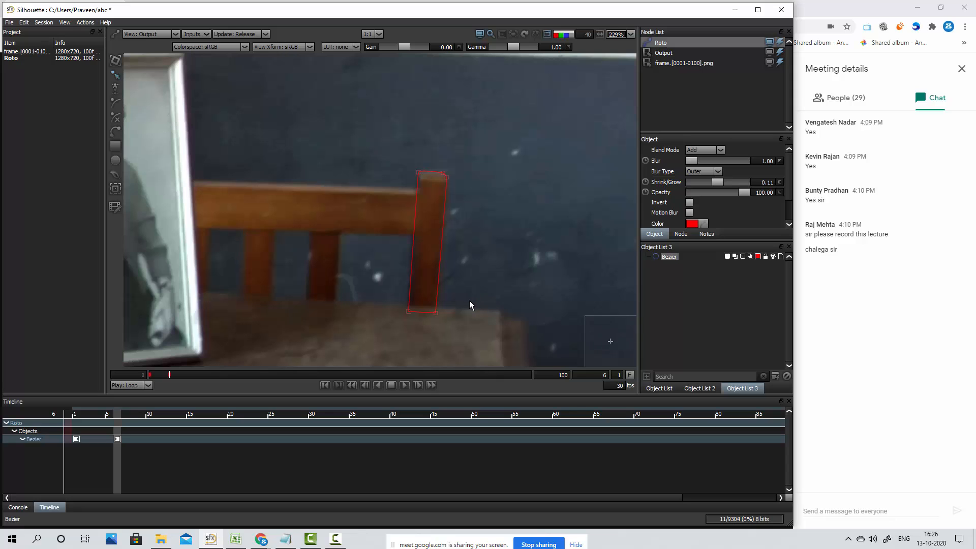
Step back to frame 1 and forward to frame 6 to check how the interpolated shape follows the post
key(Left)
key(Left)
key(Left)
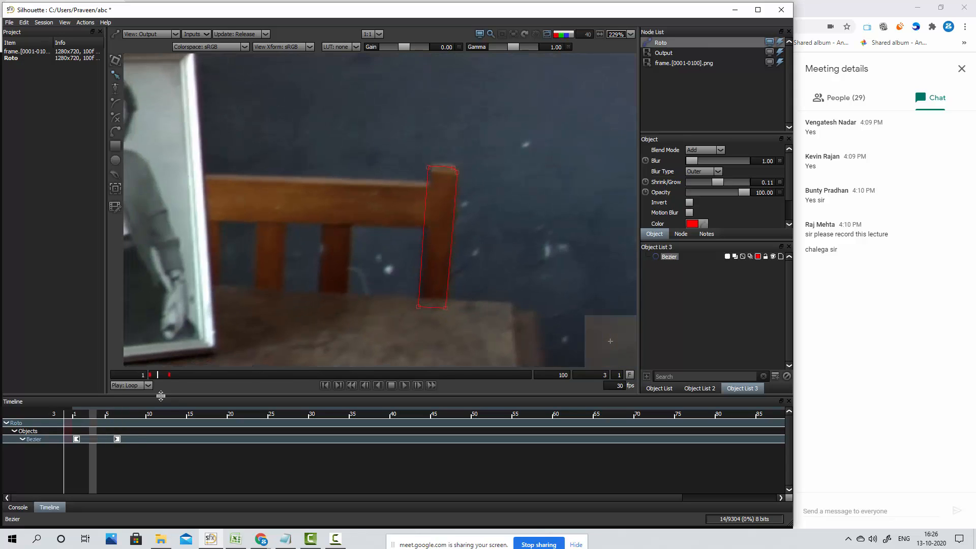
key(Left)
key(Left)
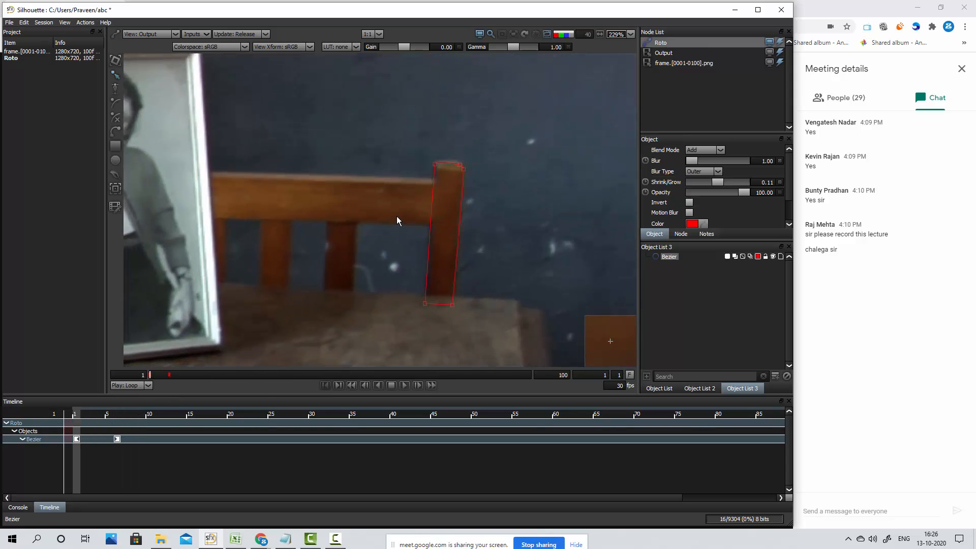
key(Right)
key(Right)
key(Right)
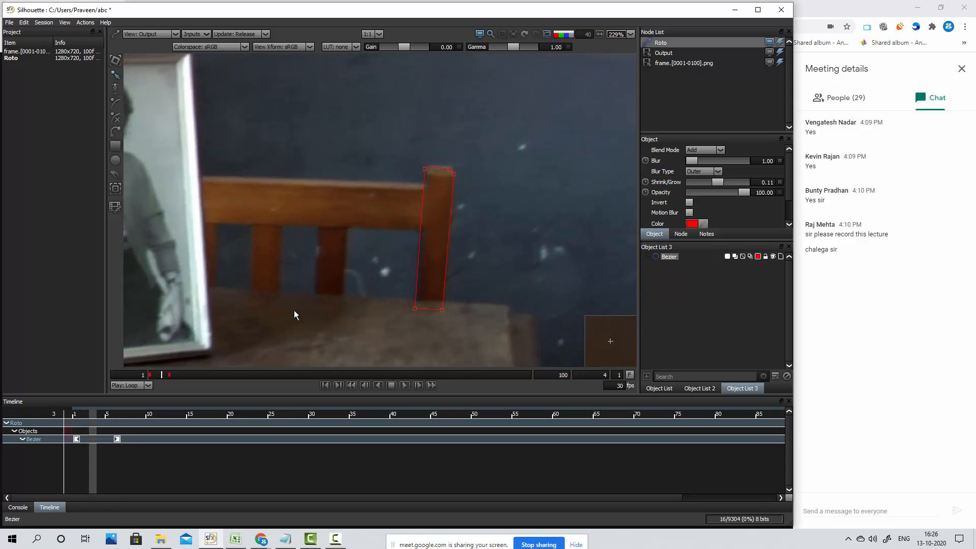
key(Right)
key(Right)
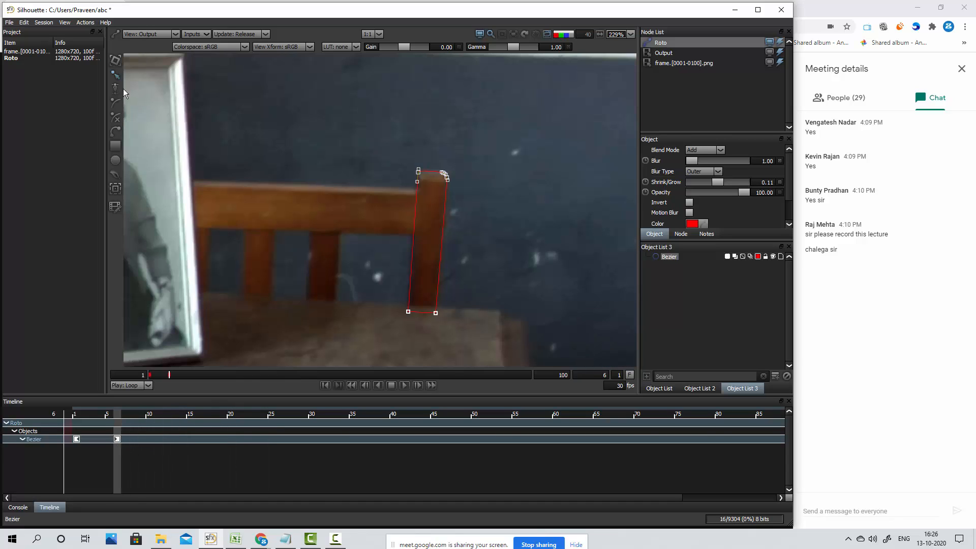
Move the post shape's keyframe from frame 6 to frame 7 in the timeline
drag(487, 148, 337, 369)
right_click(115, 438)
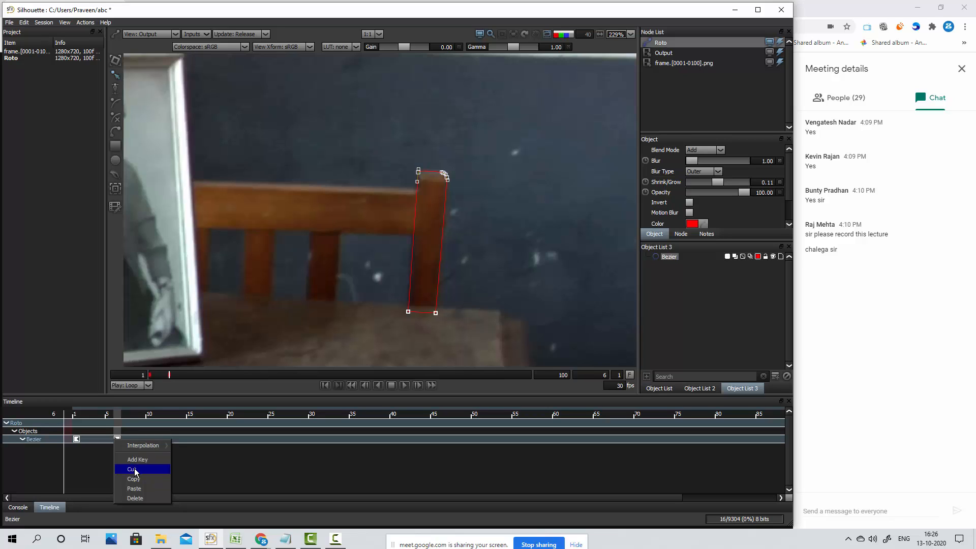
click(207, 462)
click(117, 439)
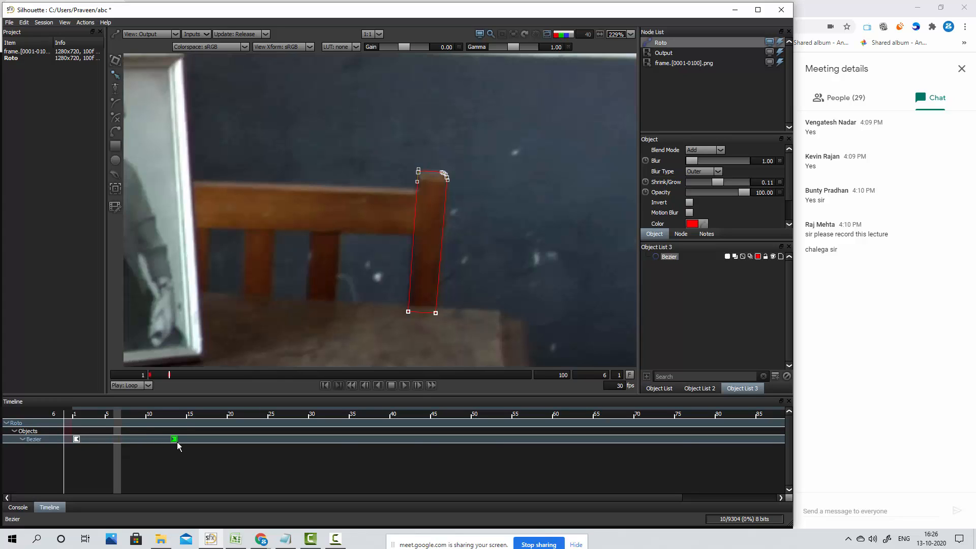
drag(178, 446, 125, 446)
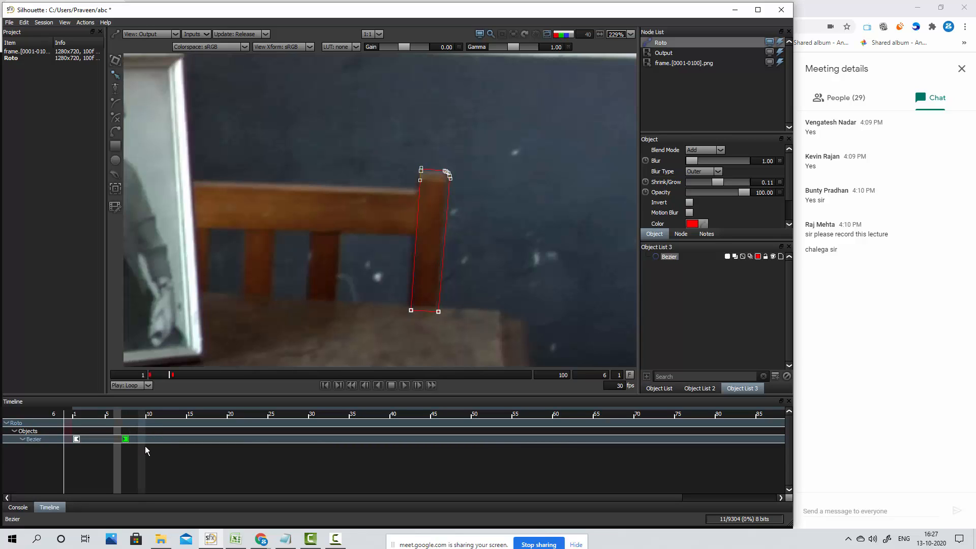
At frame 7, select all points of the post shape and nudge them slightly left and down onto the post
key(Right)
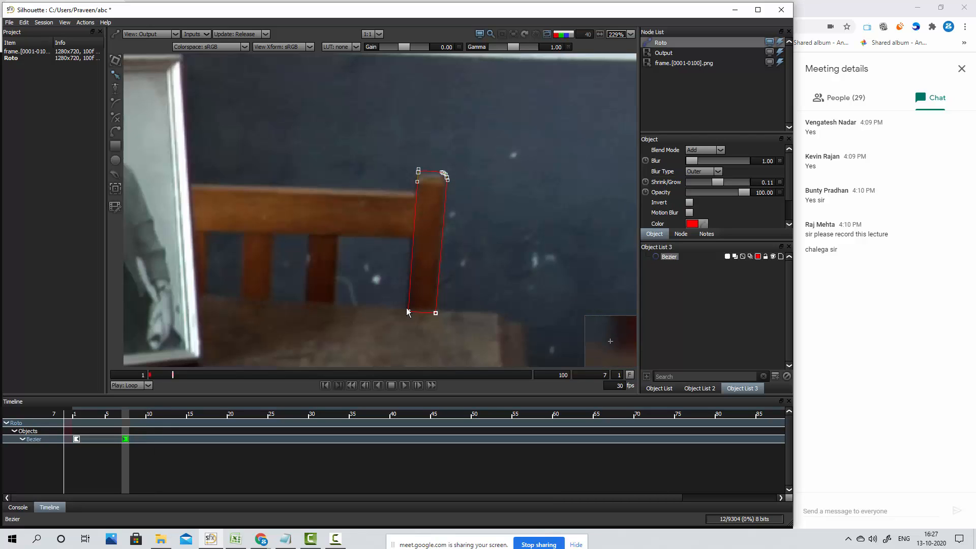
drag(487, 148, 364, 344)
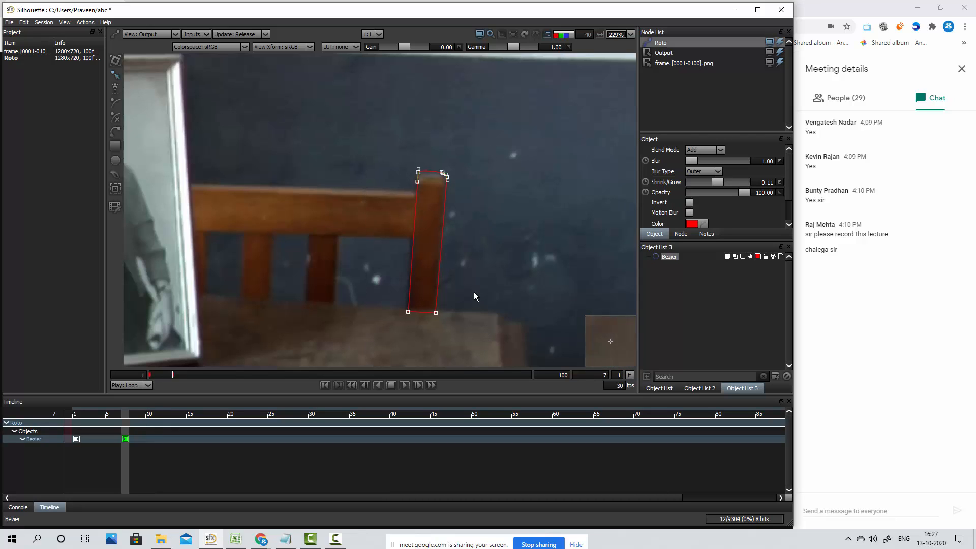
key(Left)
key(Left)
key(Left)
key(Down)
key(Down)
key(Down)
key(Down)
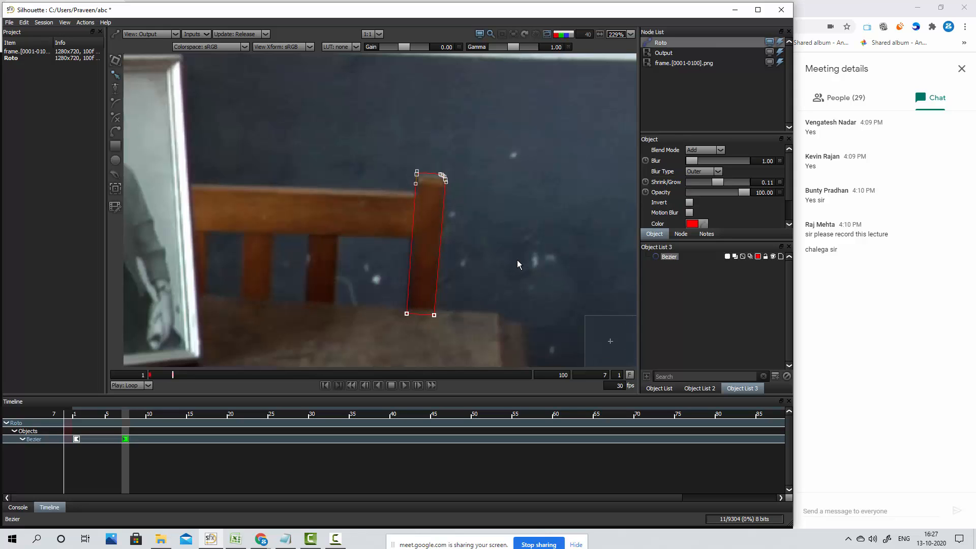
Step back and forth between frames 2 and 6 to check how closely the interpolated shape follows the post
key(space)
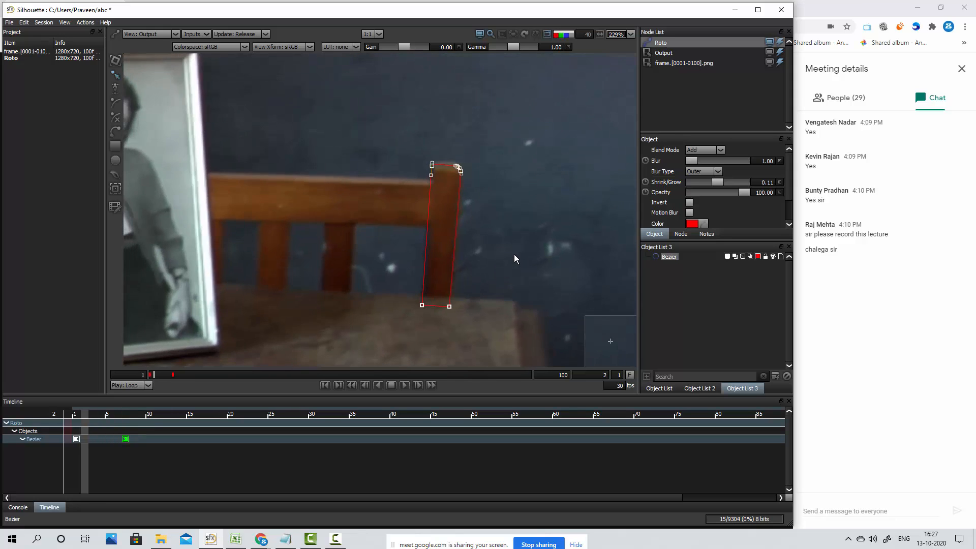
key(Right)
key(Right)
key(Right)
key(Left)
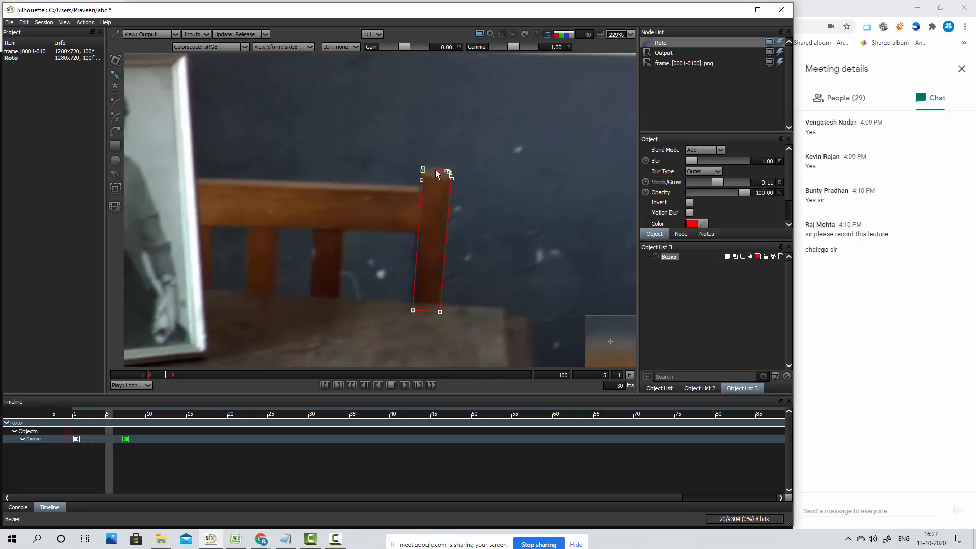
key(Left)
key(Left)
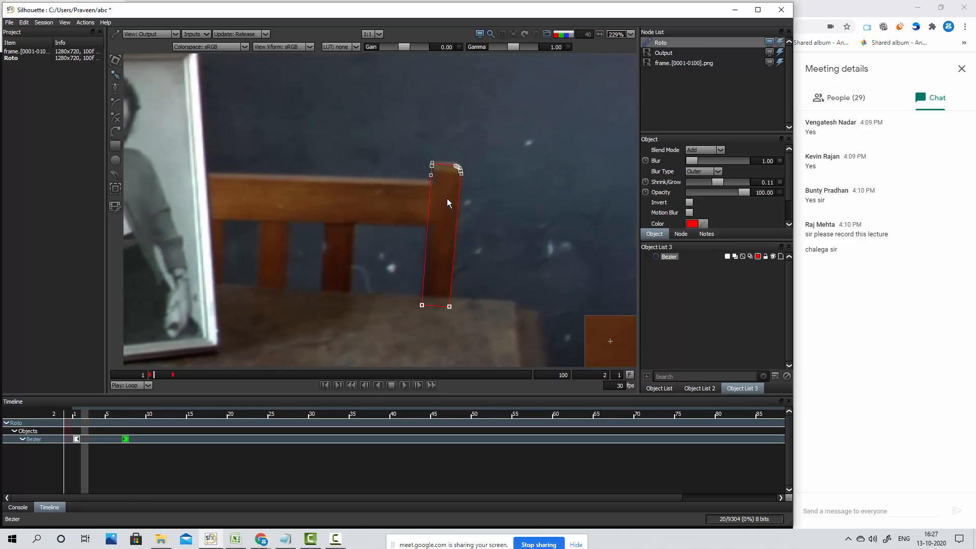
key(Right)
key(Right)
key(Right)
key(Right)
key(Right)
key(Right)
key(Right)
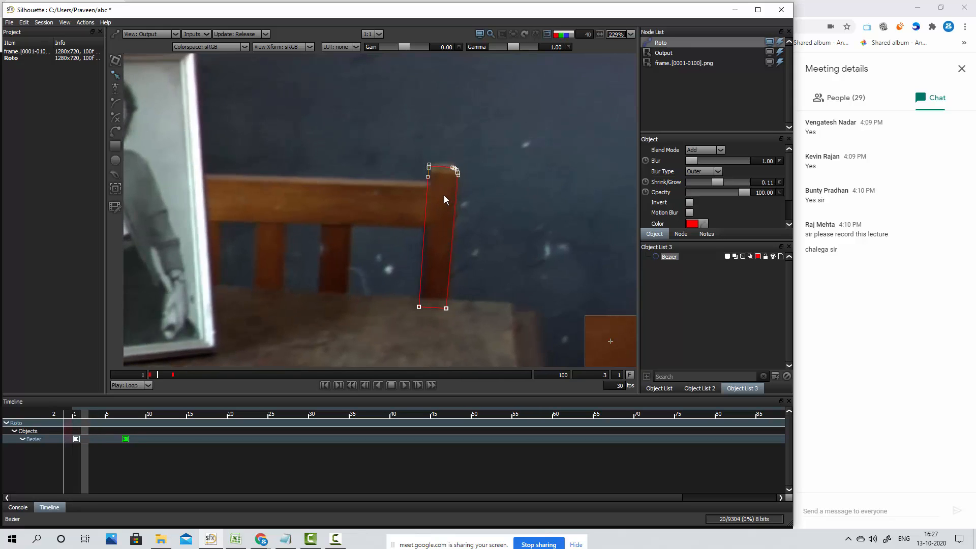
key(Left)
key(Left)
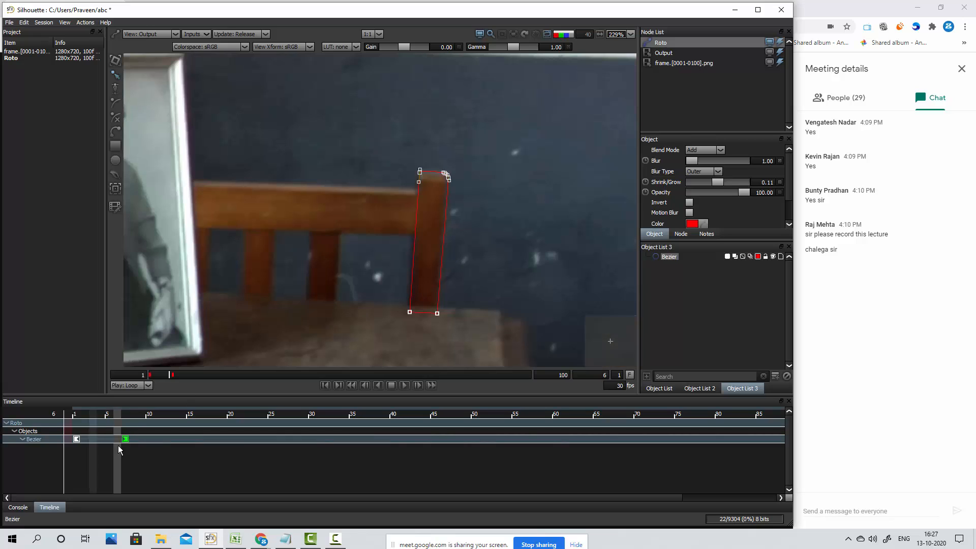
Move the keyframe from frame 7 back to frame 6 and nudge the whole post shape slightly up and right onto the post
drag(124, 442, 117, 443)
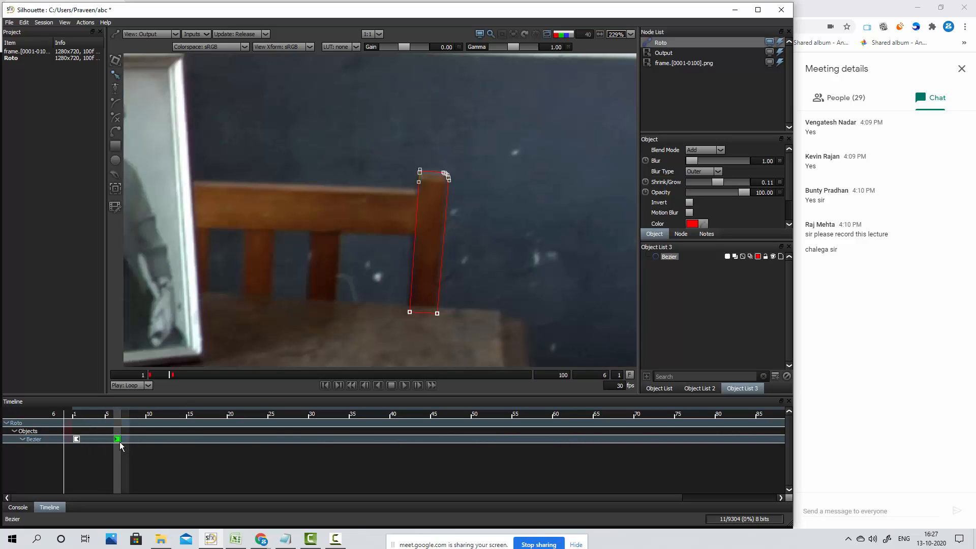
drag(488, 126, 340, 334)
key(Up)
key(Up)
key(Up)
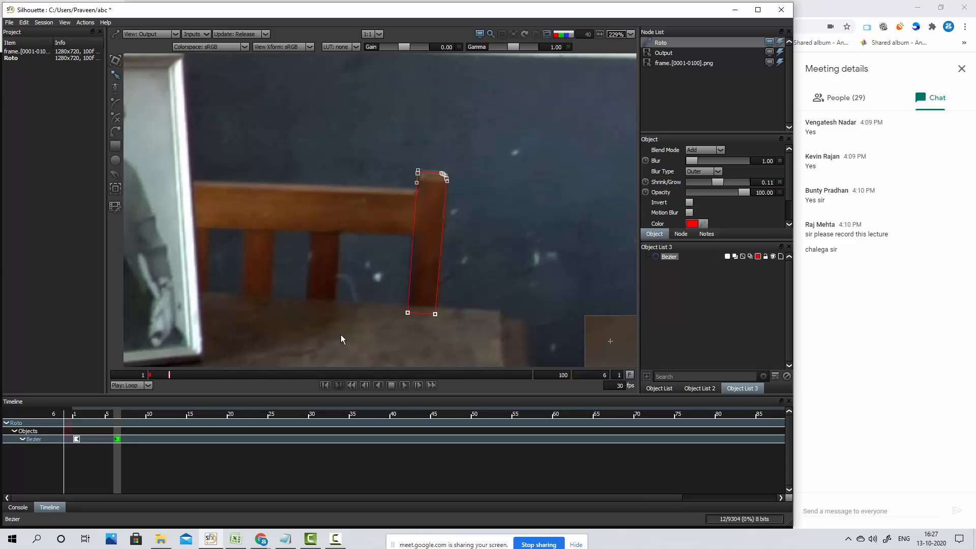
key(Right)
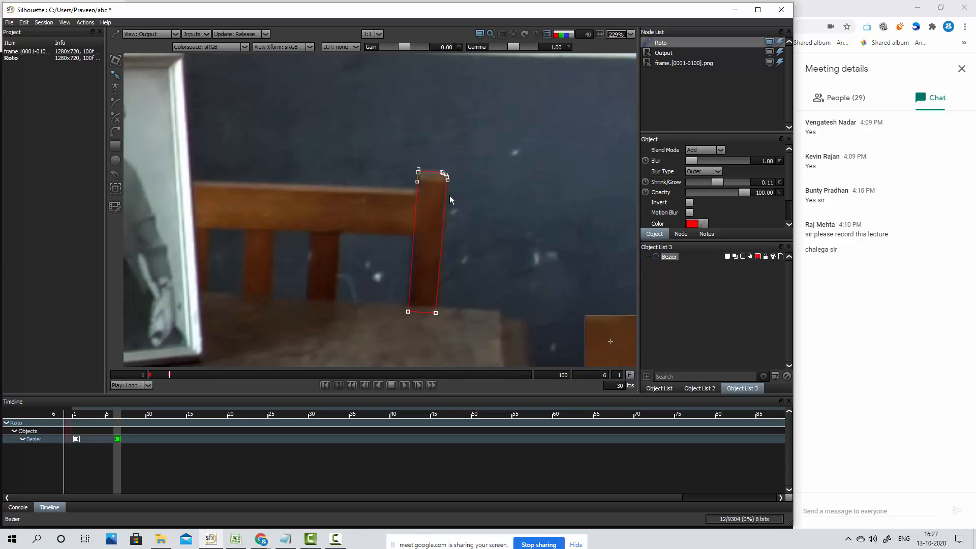
scroll(474, 183, down, 5)
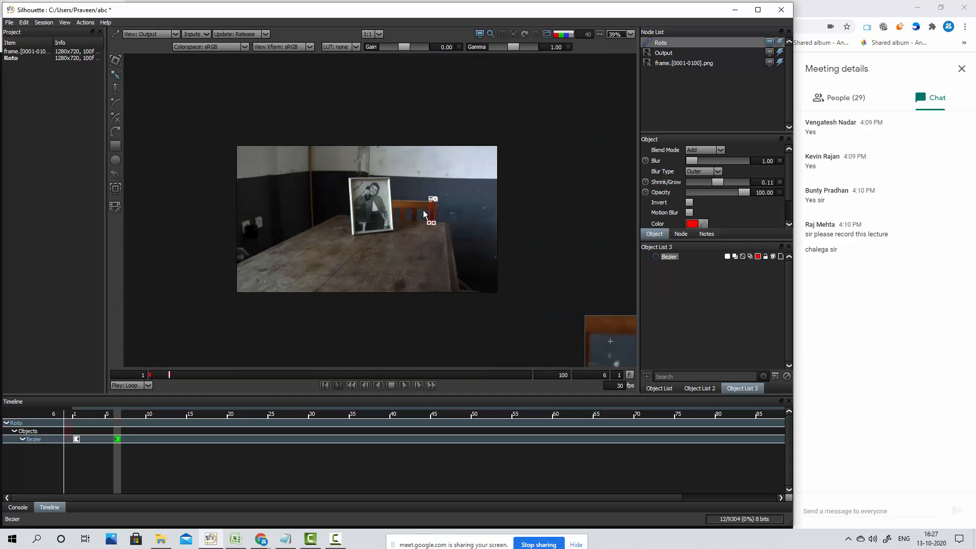
scroll(428, 206, up, 2)
scroll(428, 205, up, 3)
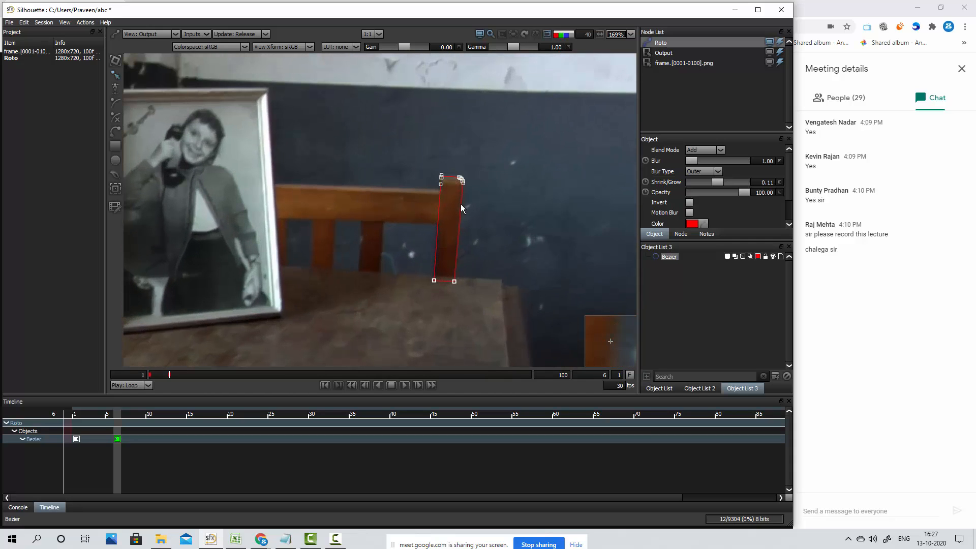
scroll(460, 203, up, 1)
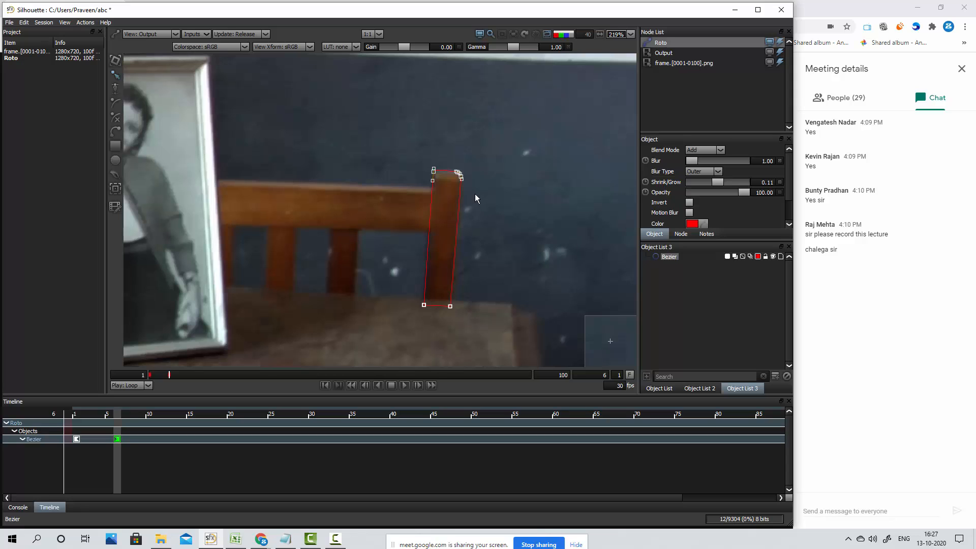
Advance to frame 8 and shift the whole post shape down and left to match the post, adding a keyframe there
drag(503, 163, 443, 142)
key(x)
key(x)
key(x)
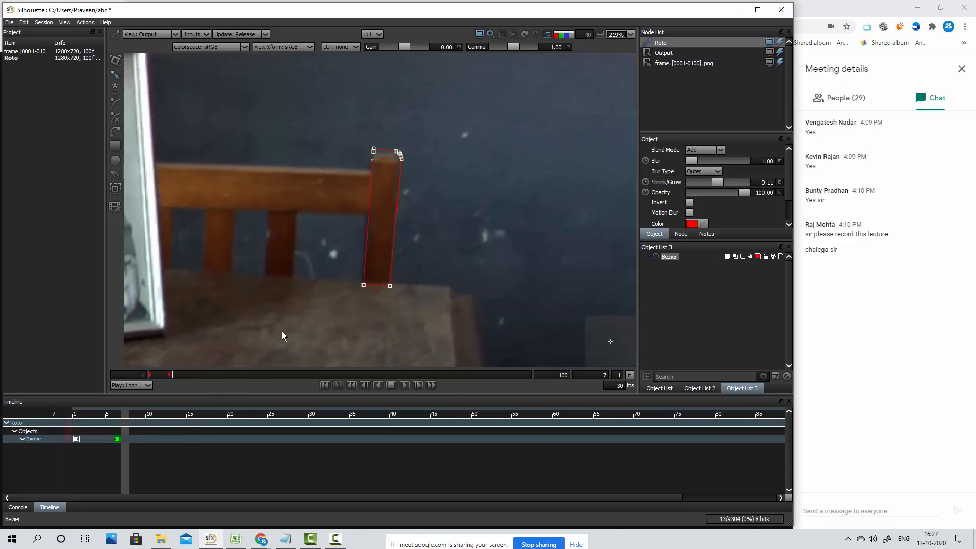
key(z)
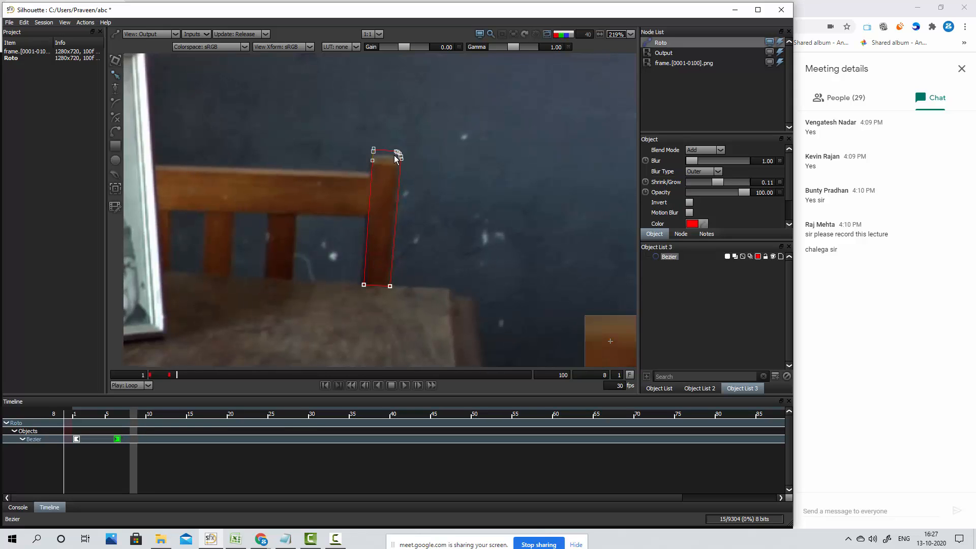
scroll(407, 198, up, 2)
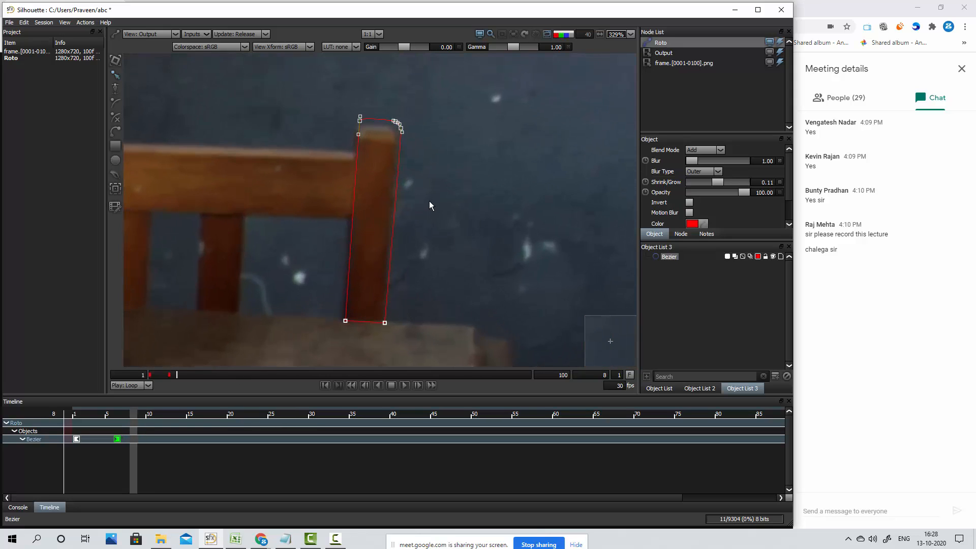
key(Left)
key(Left)
key(Left)
key(Left)
key(Left)
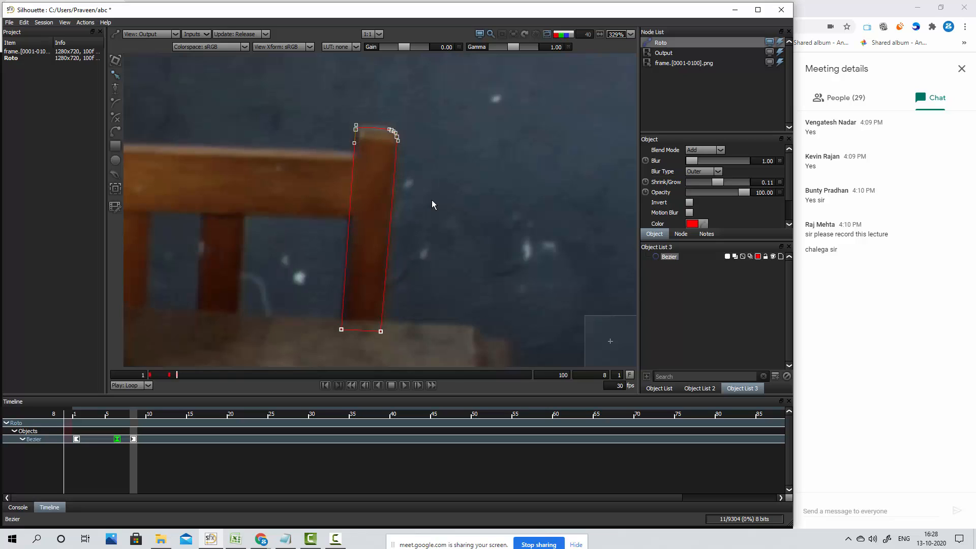
key(Up)
key(Up)
key(Right)
Compare the neighbouring frames, and at frame 9 nudge the whole post shape slightly down and left to key its position
key(x)
key(x)
key(x)
key(z)
key(z)
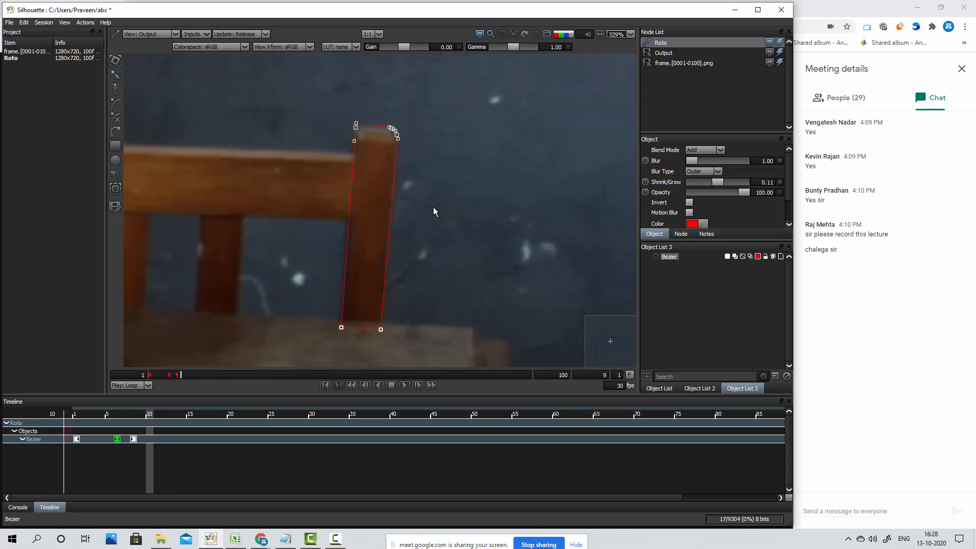
key(z)
key(x)
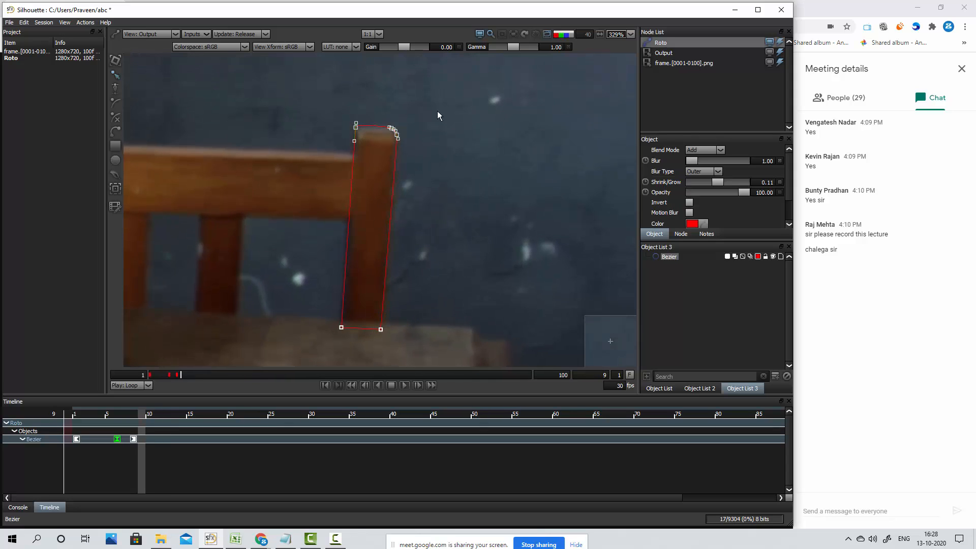
drag(439, 110, 288, 344)
key(Down)
key(Down)
key(Left)
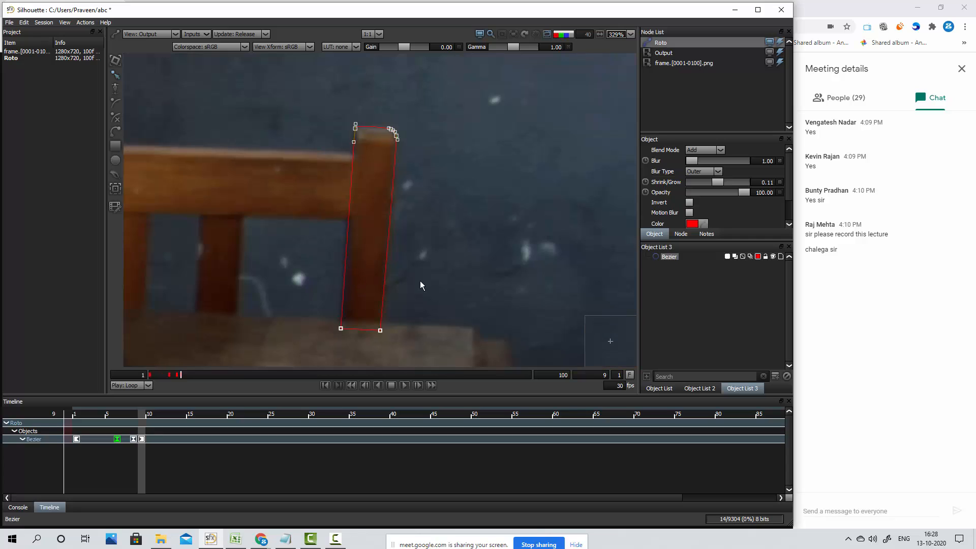
Check the frames up to 12, and at frame 11 shift the whole post shape left to key its new position
key(x)
key(x)
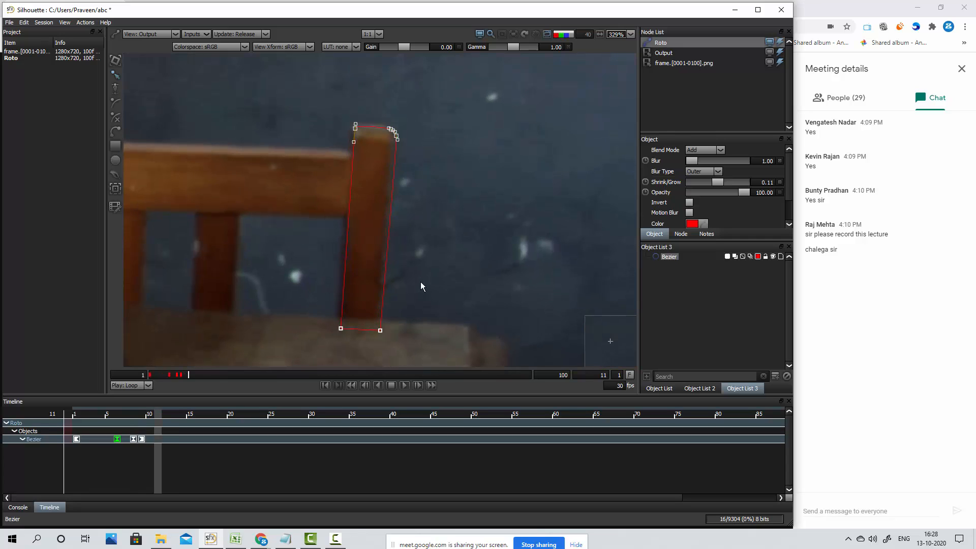
key(x)
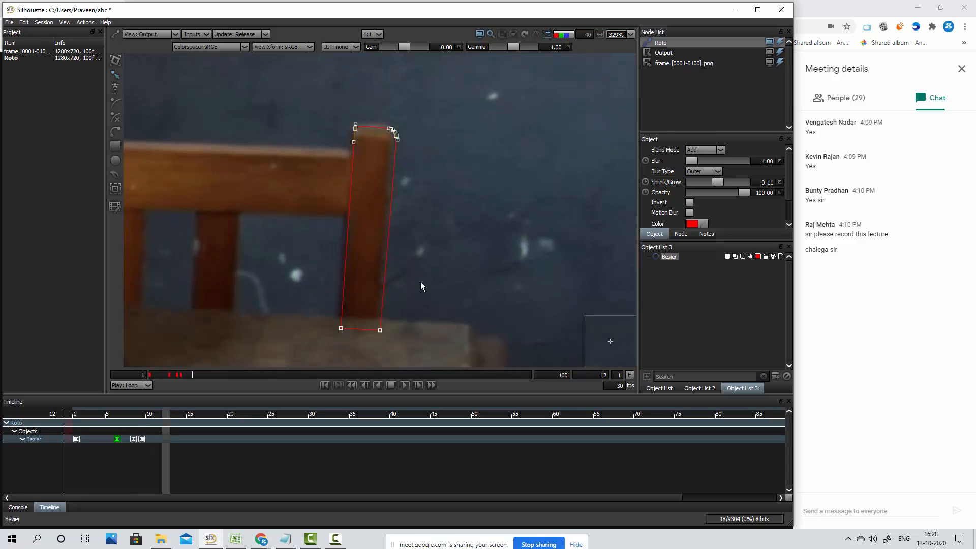
key(z)
drag(325, 82, 427, 340)
key(Left)
key(Left)
key(Left)
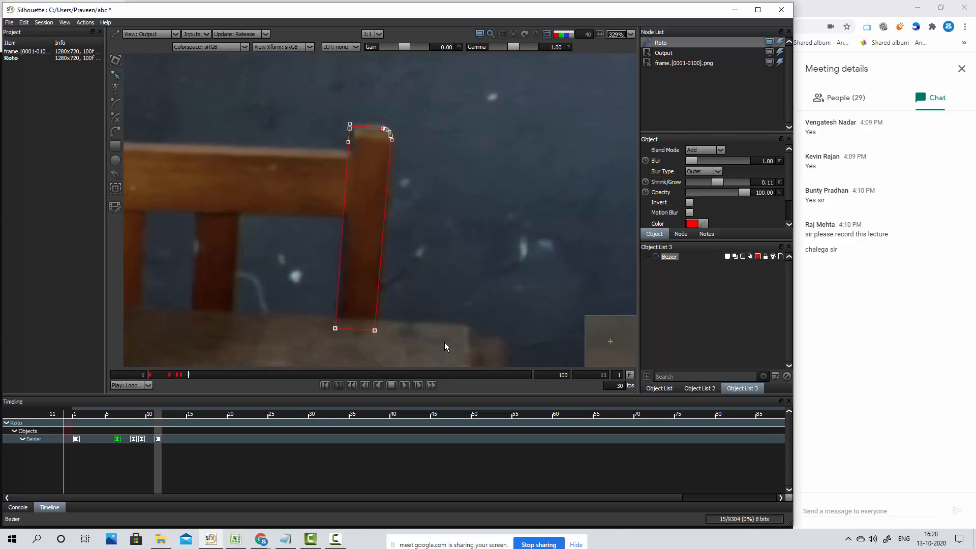
Fine-tune the shape's frame 11 position slightly right and up, comparing it with frame 10
key(Right)
key(Right)
key(Up)
key(Up)
key(Right)
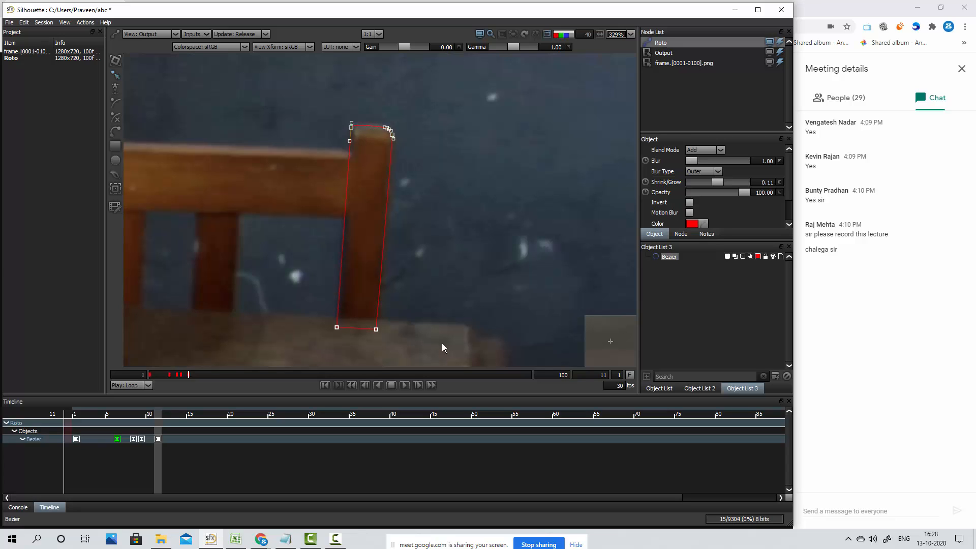
key(Left)
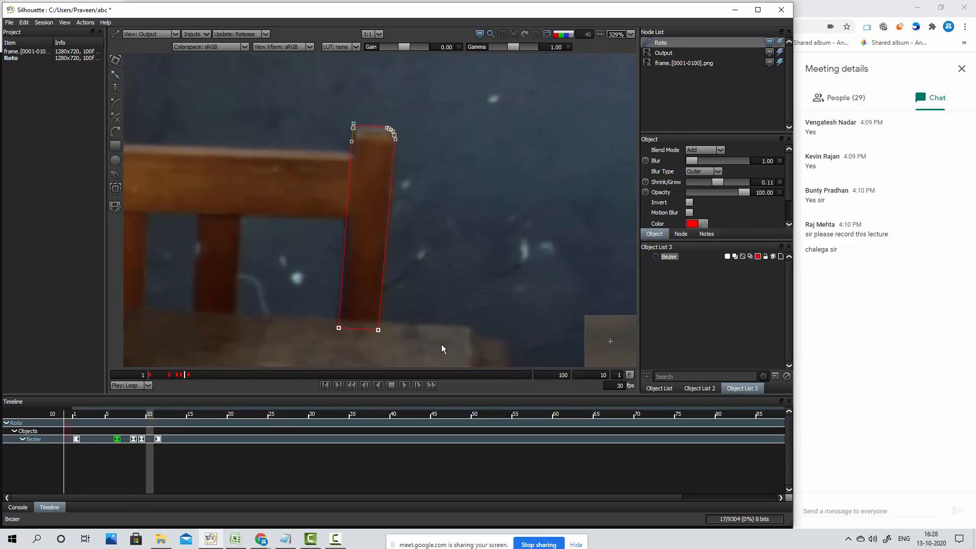
key(Right)
key(Left)
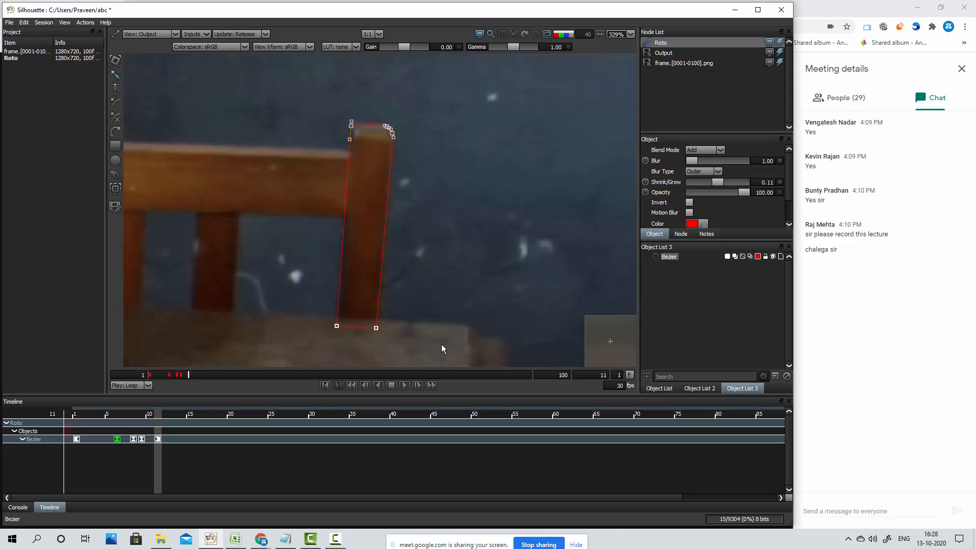
key(Right)
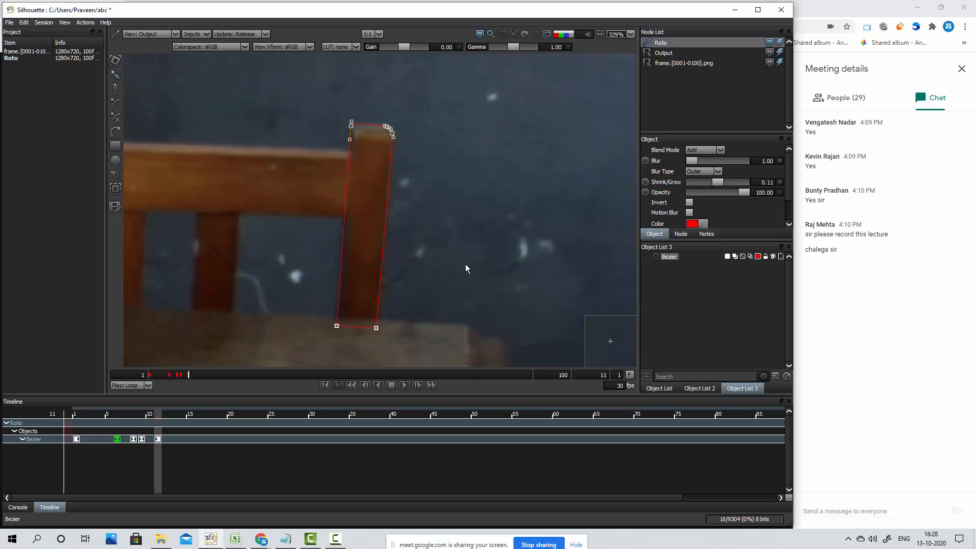
Compare frames 9 to 11 close up to check how the shape's top edge follows the top of the post
scroll(244, 158, up, 2)
scroll(421, 49, up, 2)
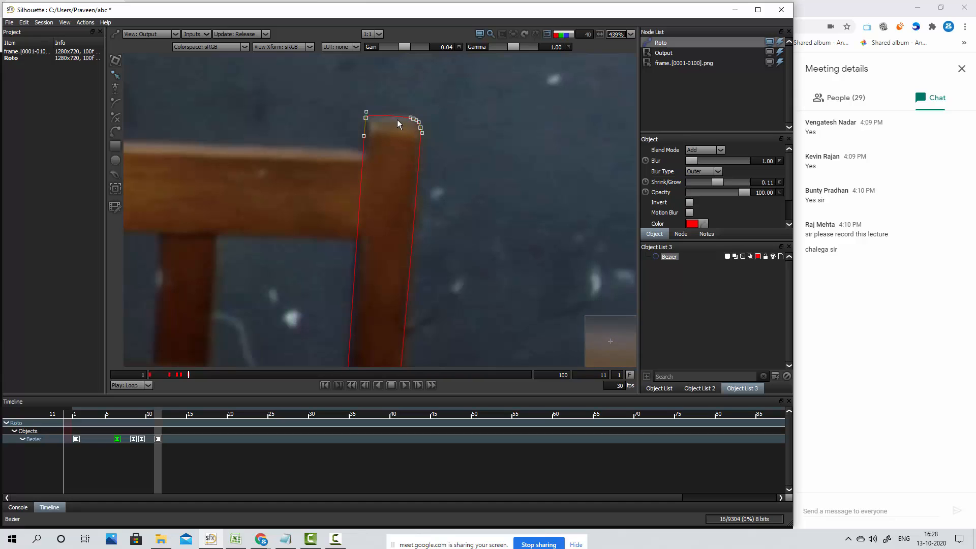
key(Right)
key(Left)
key(Left)
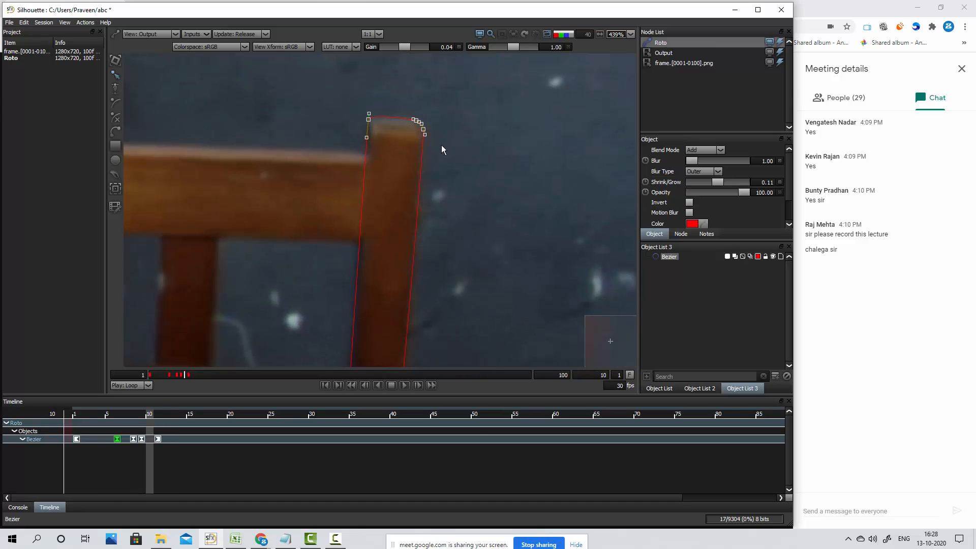
key(Right)
key(Left)
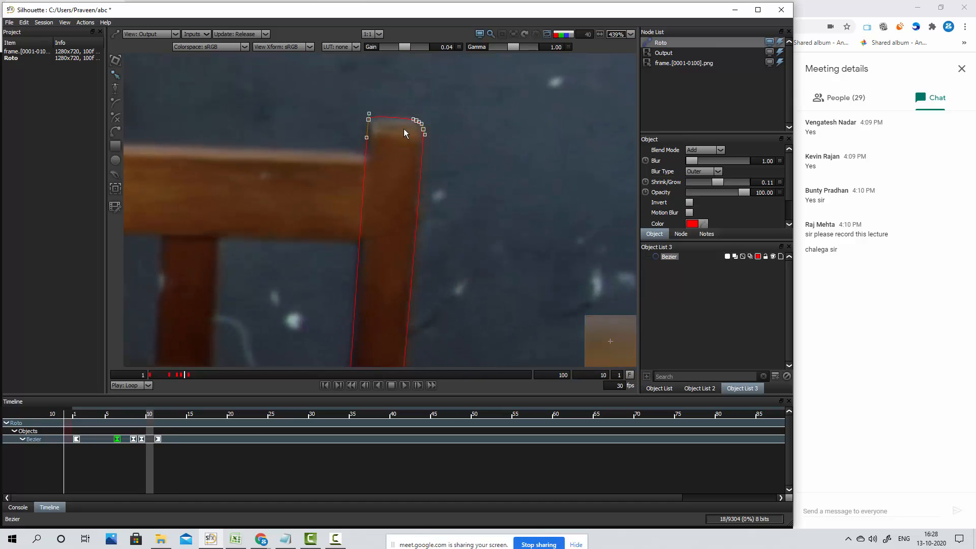
key(Left)
key(Left)
key(Right)
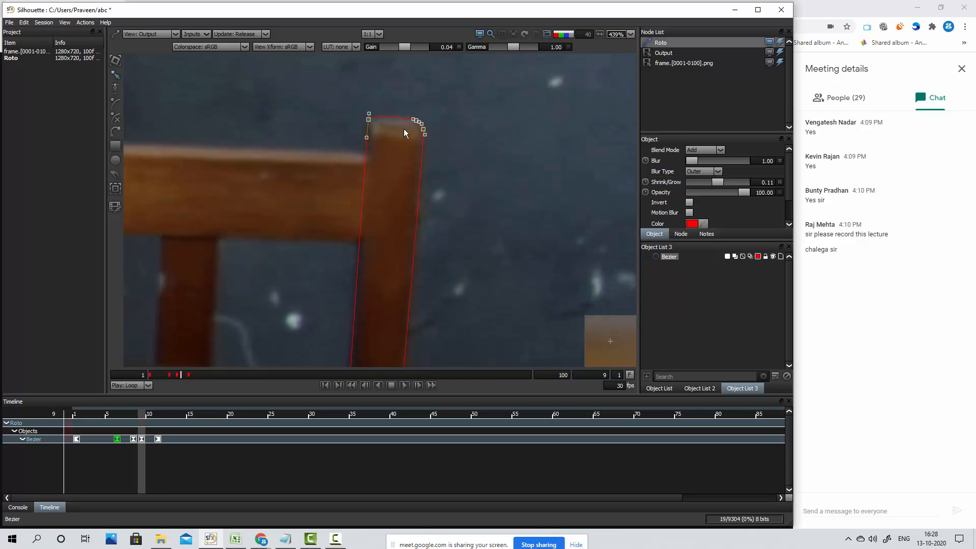
key(Right)
key(Right)
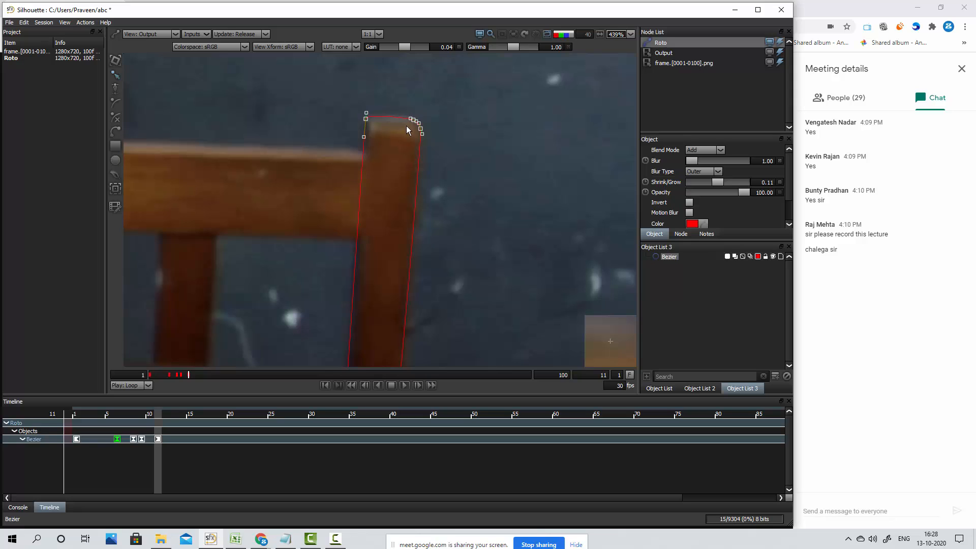
Fine-tune the post shape's vertical position at frame 11 by comparing it with frame 10, and deselect the shape
key(Down)
key(Down)
key(Down)
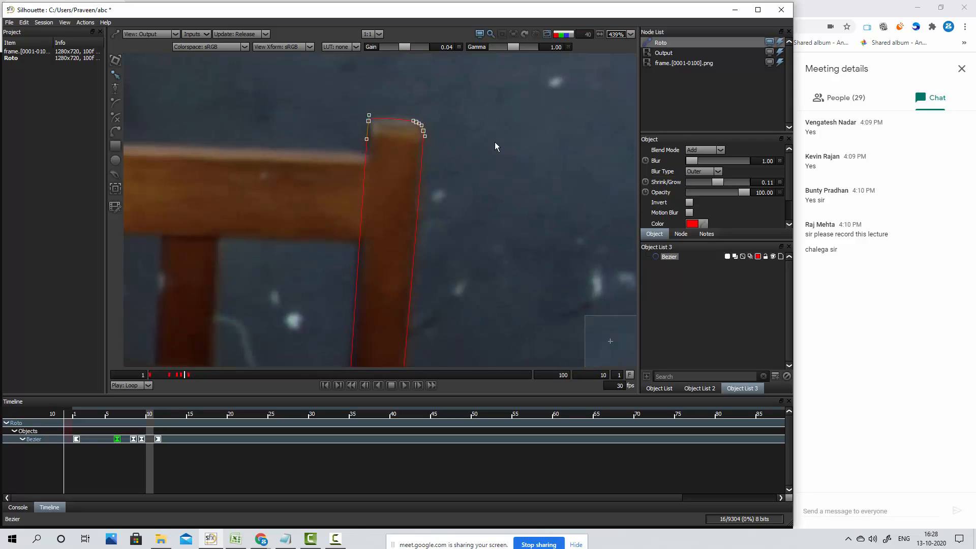
key(z)
key(x)
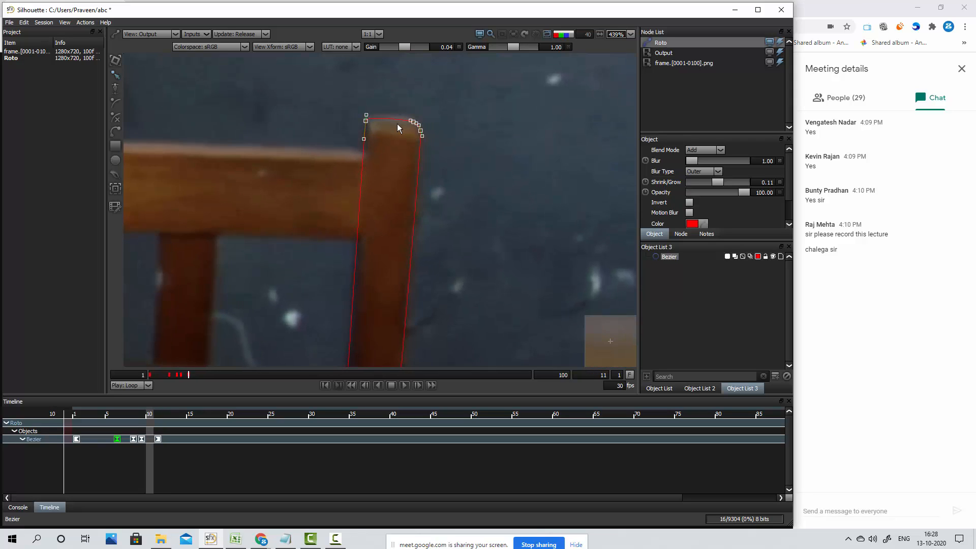
key(Up)
key(Up)
key(Up)
key(Up)
key(Up)
key(Up)
key(Up)
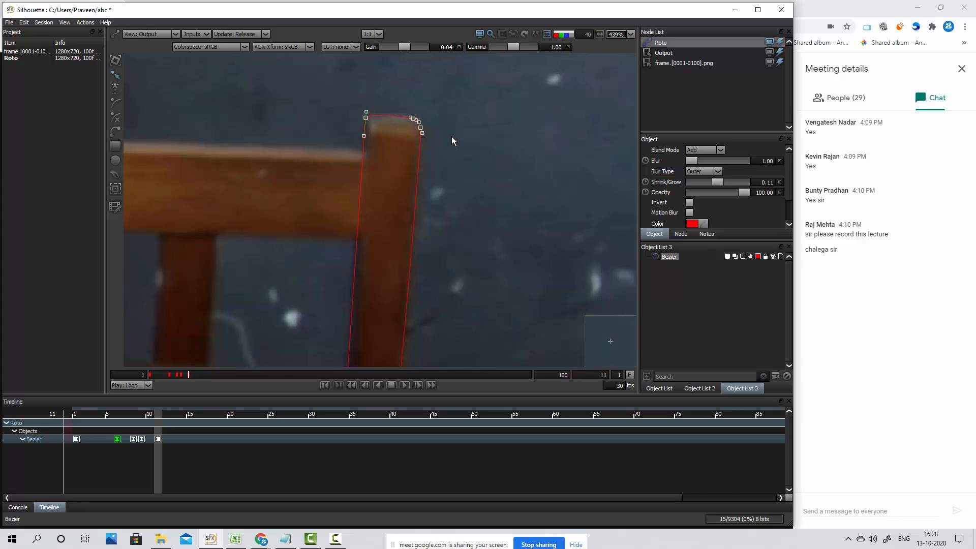
click(450, 136)
Advance to frame 14, select the whole post shape and shift it slightly right to key its new position
scroll(445, 144, down, 2)
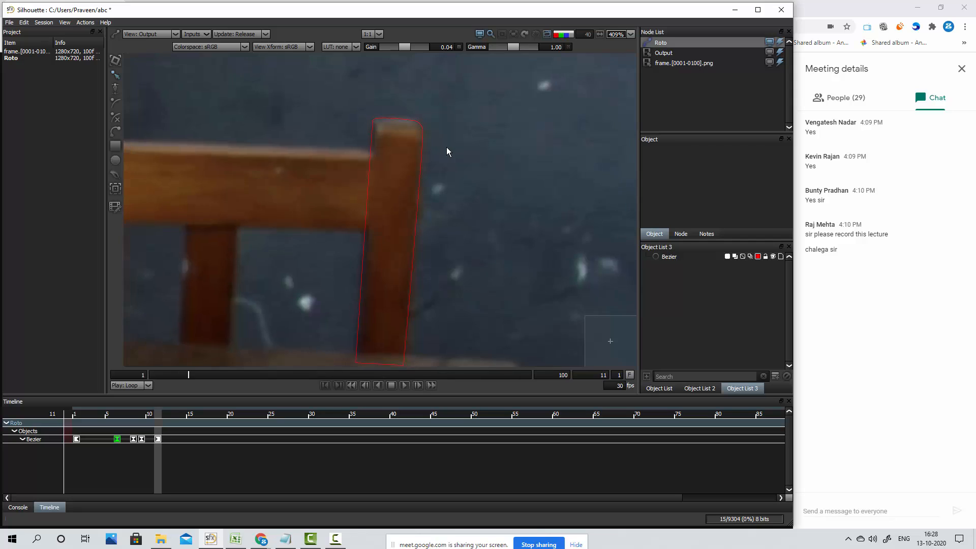
scroll(447, 151, down, 3)
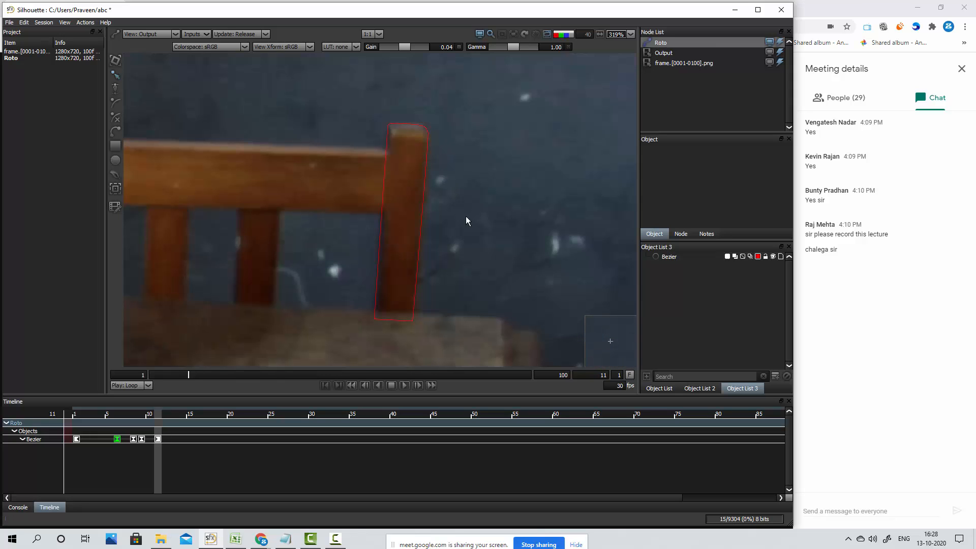
mouse_move(464, 192)
mouse_down()
mouse_move(462, 177)
mouse_move(441, 186)
mouse_up()
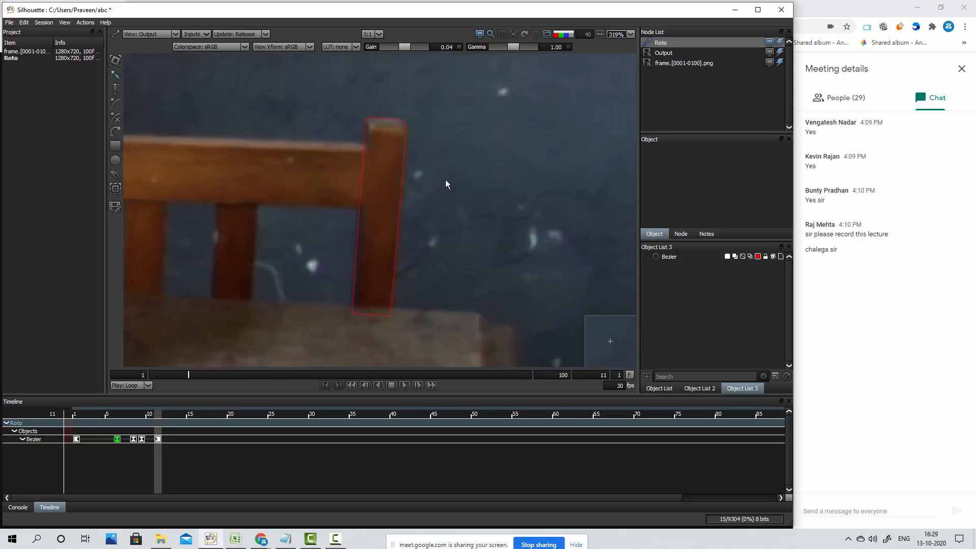
key(Right)
key(Right)
key(Right)
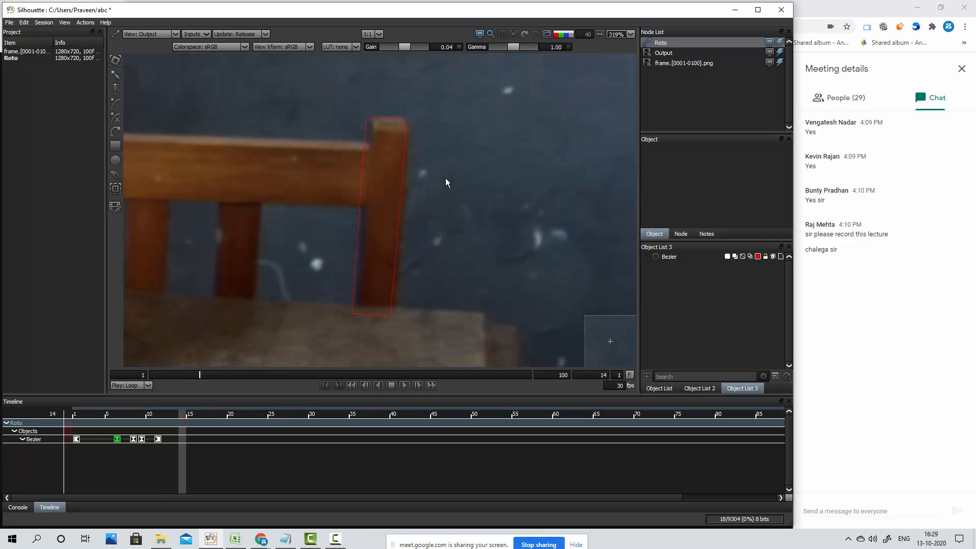
key(Right)
key(Left)
drag(458, 109, 328, 336)
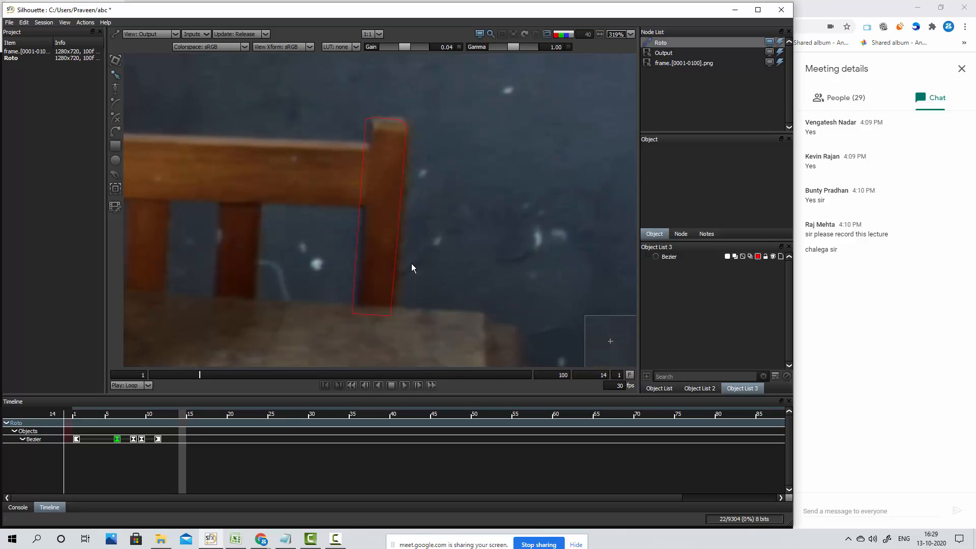
click(380, 123)
drag(351, 101, 454, 339)
key(Right)
key(Right)
key(Right)
key(Right)
key(Right)
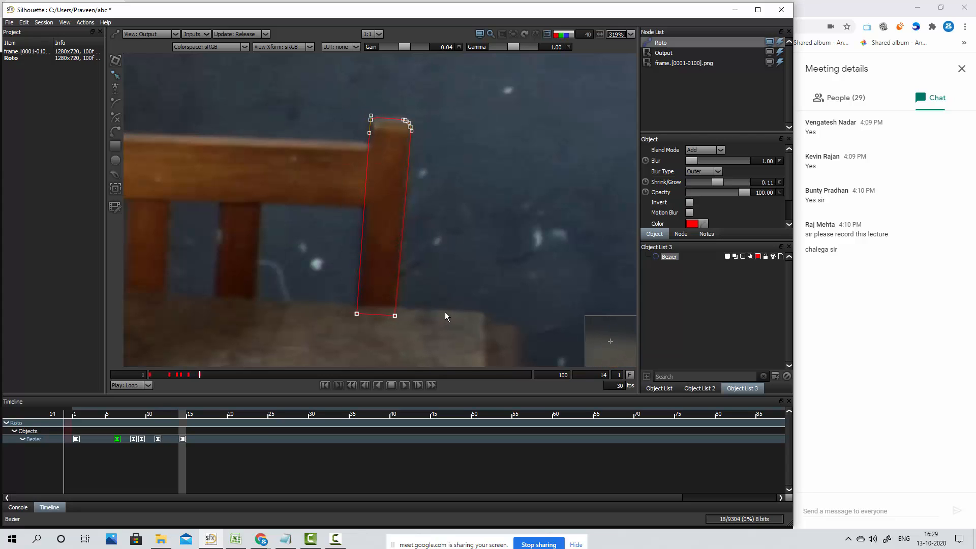
Compare the frames around 14 to 16 to check how well the shape follows the post
key(Left)
key(Left)
key(Right)
key(Right)
key(Right)
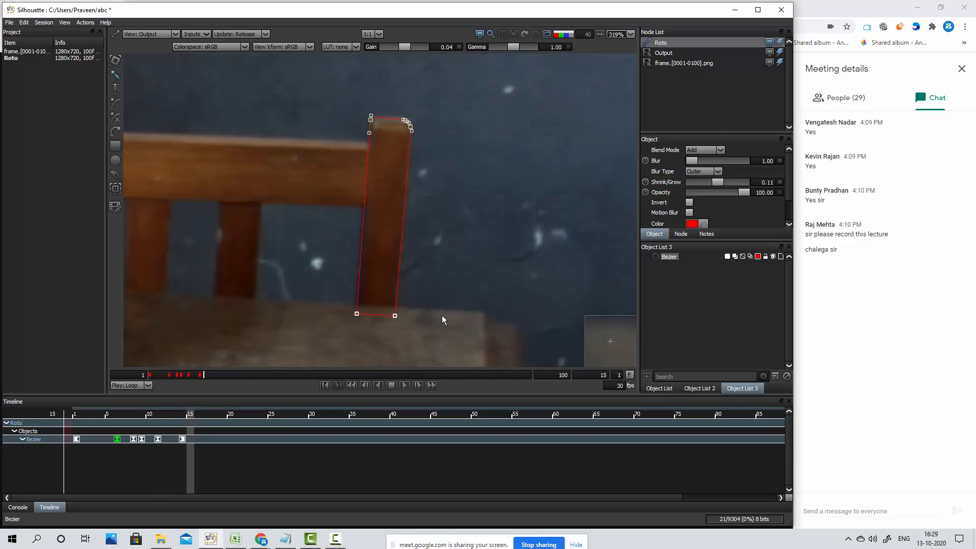
key(Right)
key(Right)
key(Left)
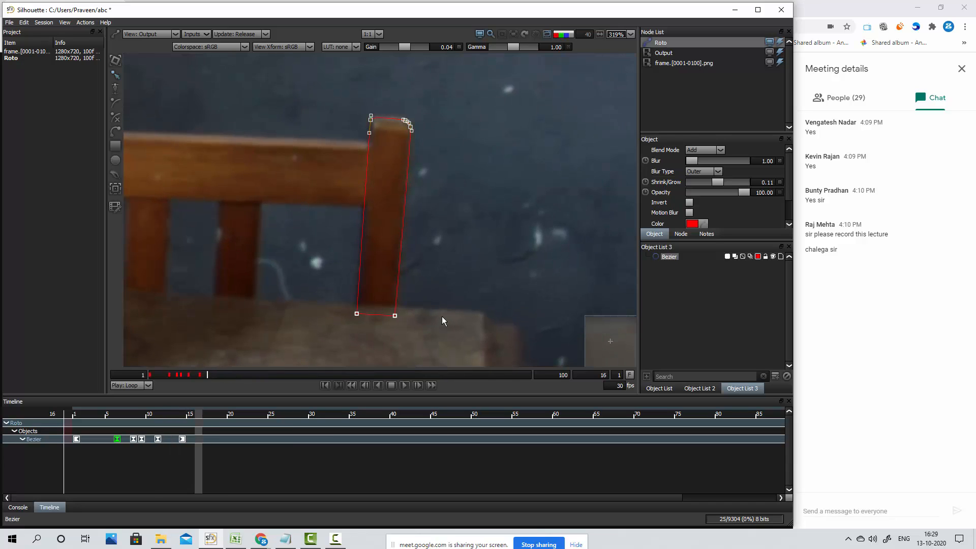
Add a key for the post shape at frame 16 in the timeline
click(182, 440)
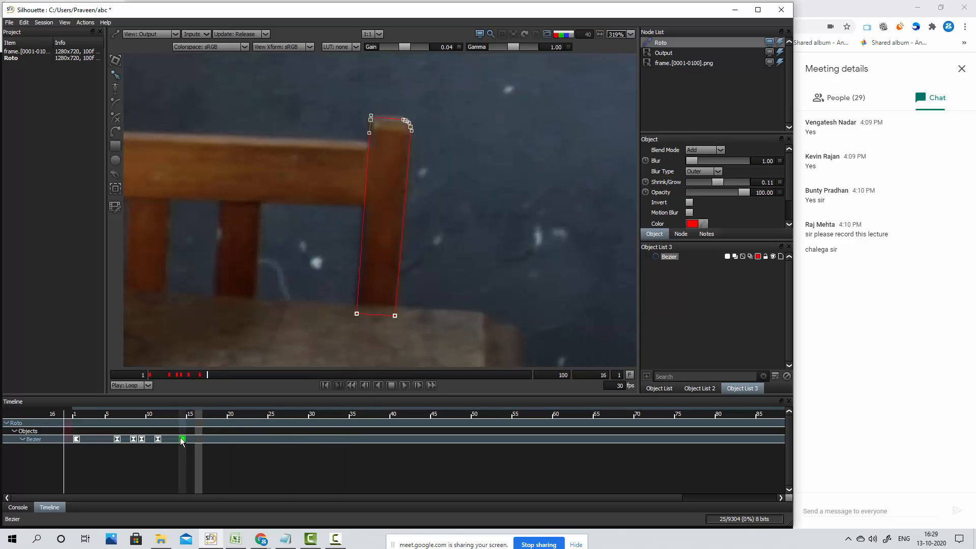
key(ctrl+d)
key(Delete)
right_click(199, 440)
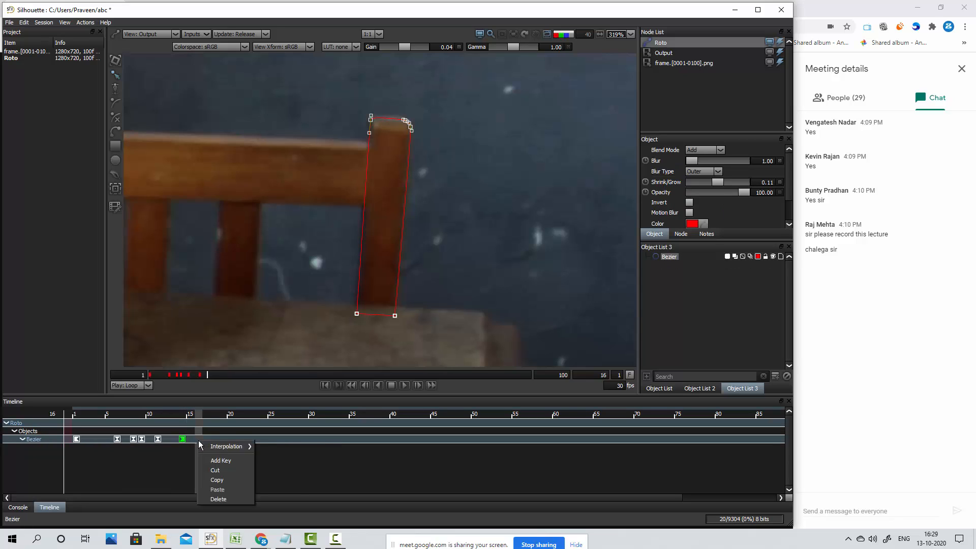
click(233, 461)
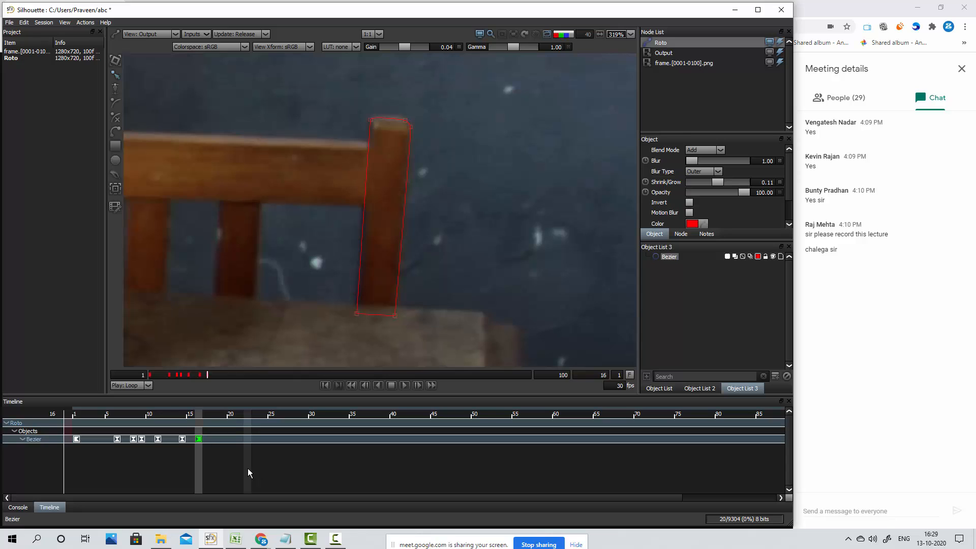
Compare frames 14 to 16 to check the post shape's alignment between the last two keys
key(Left)
key(Left)
key(Right)
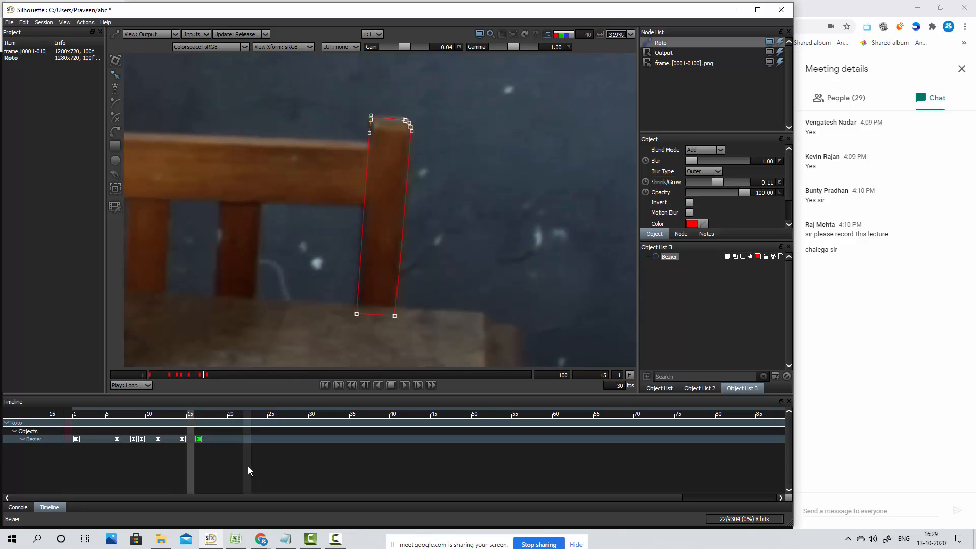
key(Right)
key(Left)
key(Left)
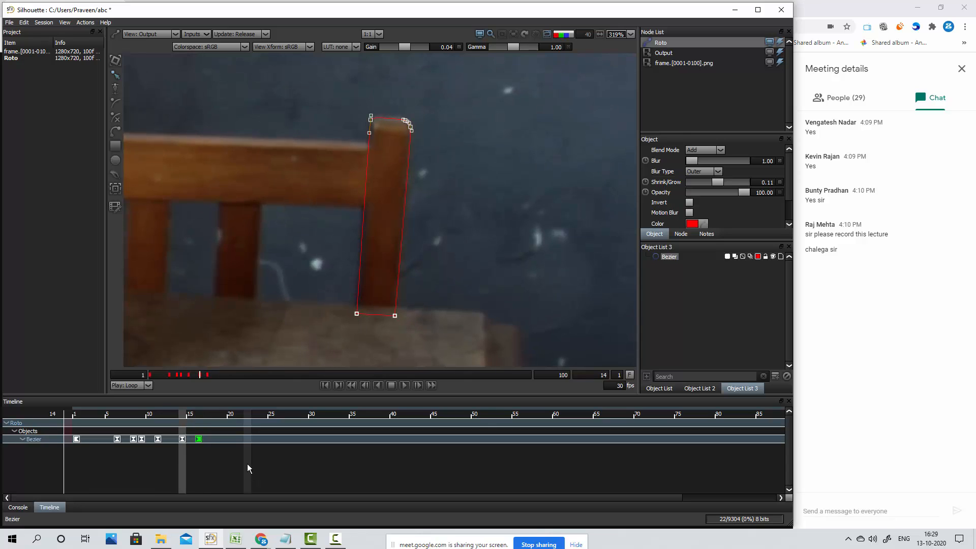
key(Right)
key(Right)
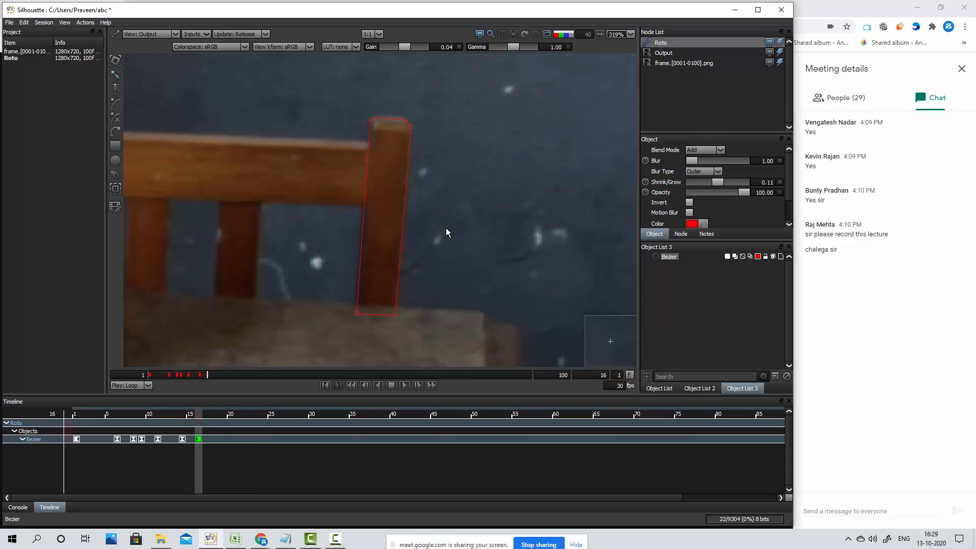
Select all the post shape's points at frame 16 and test its vertical fit at the top of the post
drag(451, 105, 306, 358)
key(Up)
key(Down)
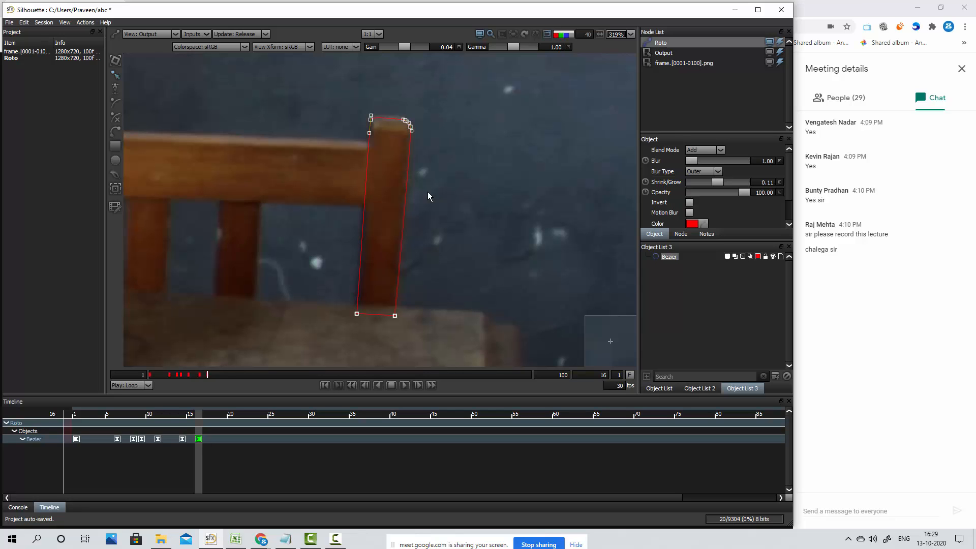
scroll(403, 140, up, 4)
scroll(400, 112, up, 5)
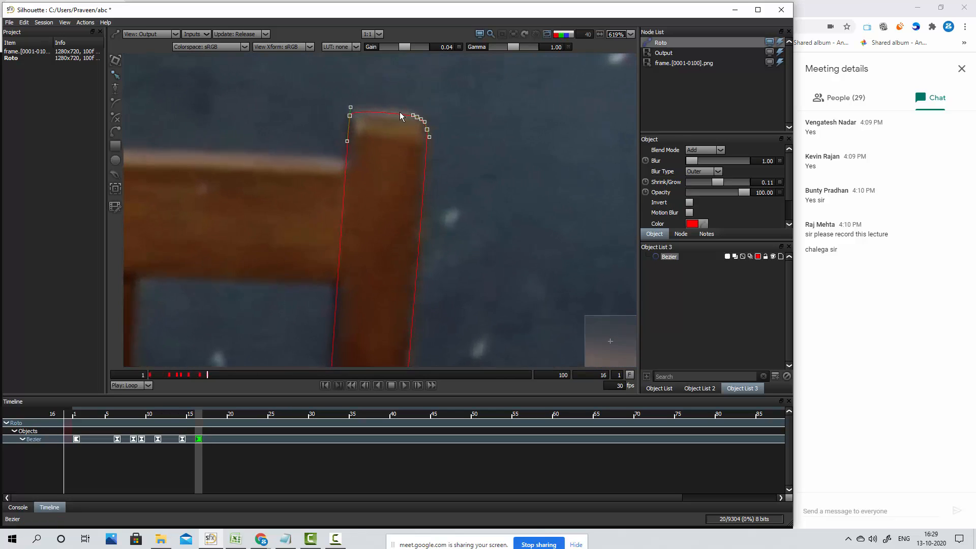
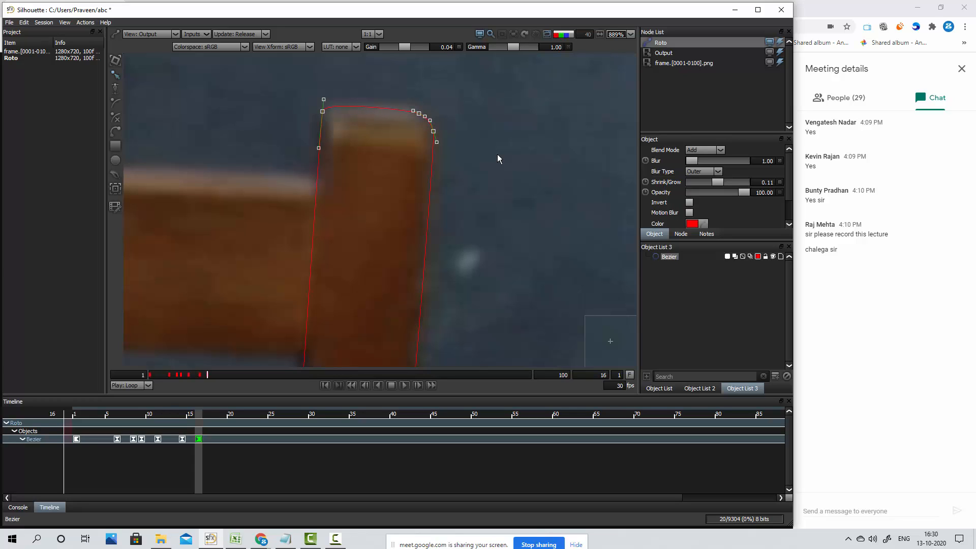
Compare frames 14 and 16 to check the post shape's fit around the top of the post
click(494, 212)
scroll(493, 212, down, 6)
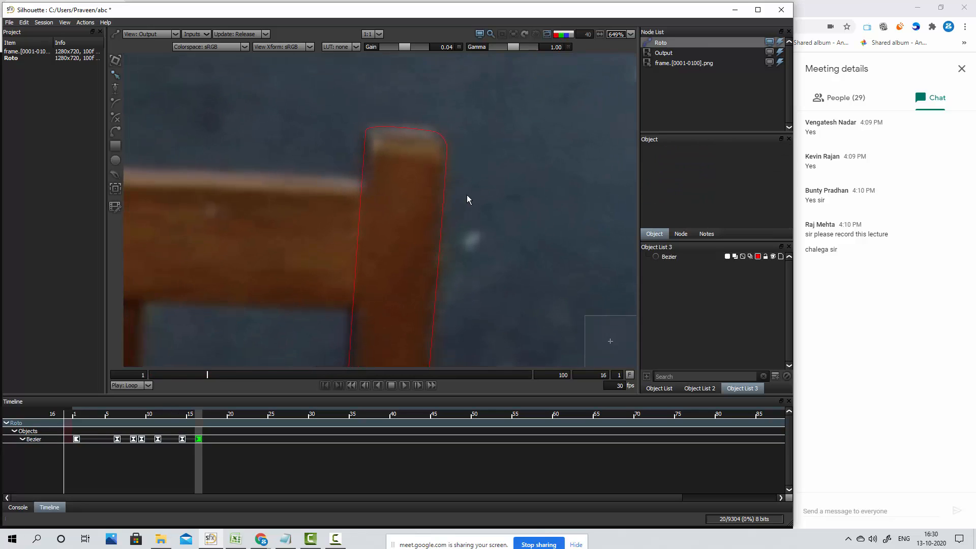
scroll(466, 199, down, 1)
key(Left)
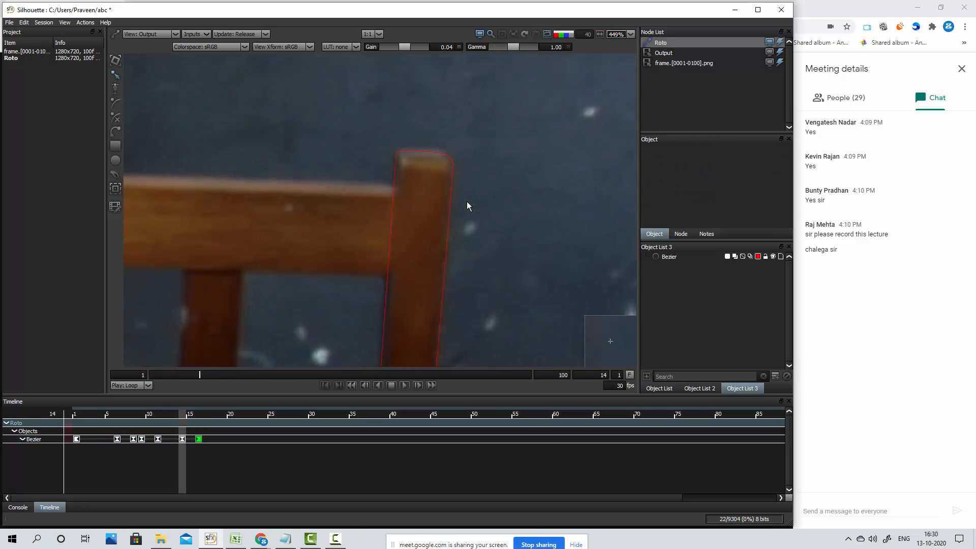
key(Right)
key(Left)
key(Right)
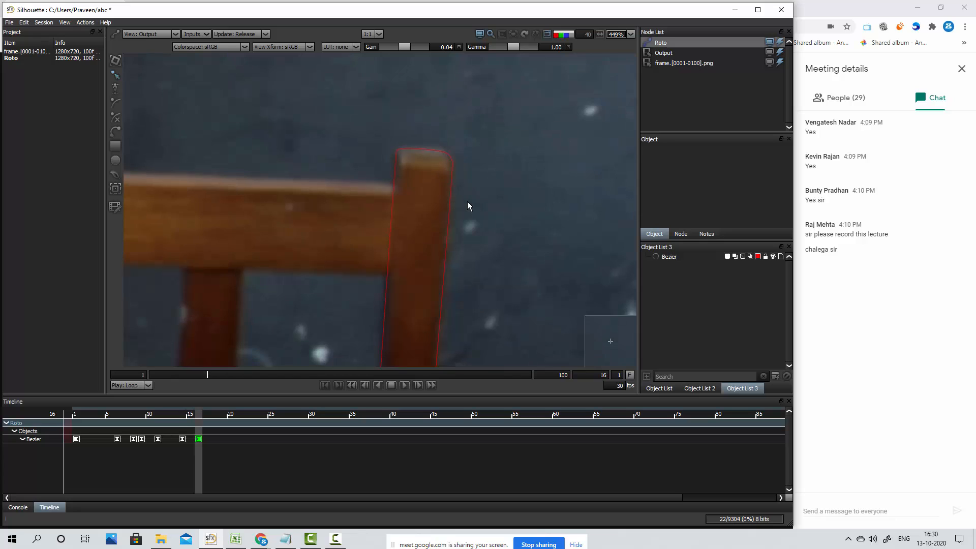
click(432, 157)
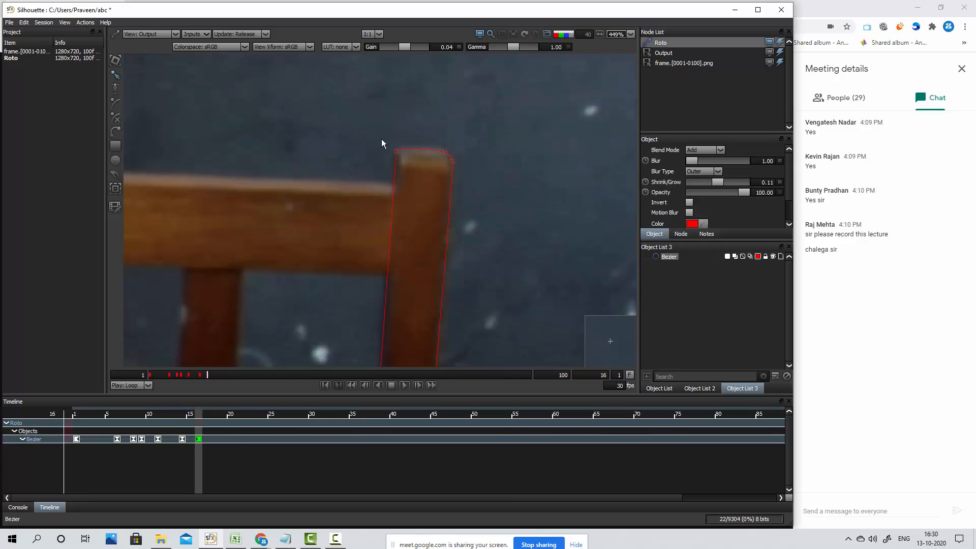
click(506, 252)
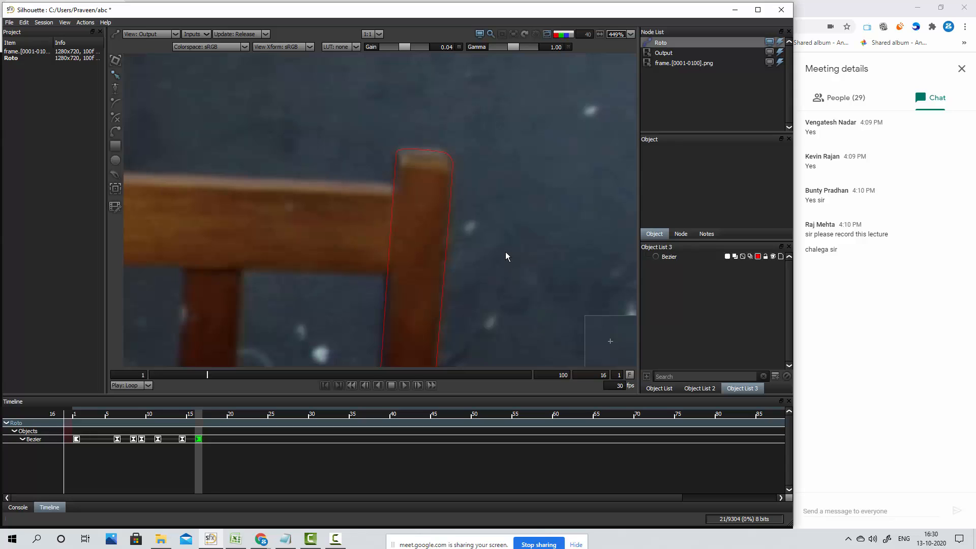
Examine frames 16 to 21 to see how the chair's post moves away from the shape
key(Right)
key(Right)
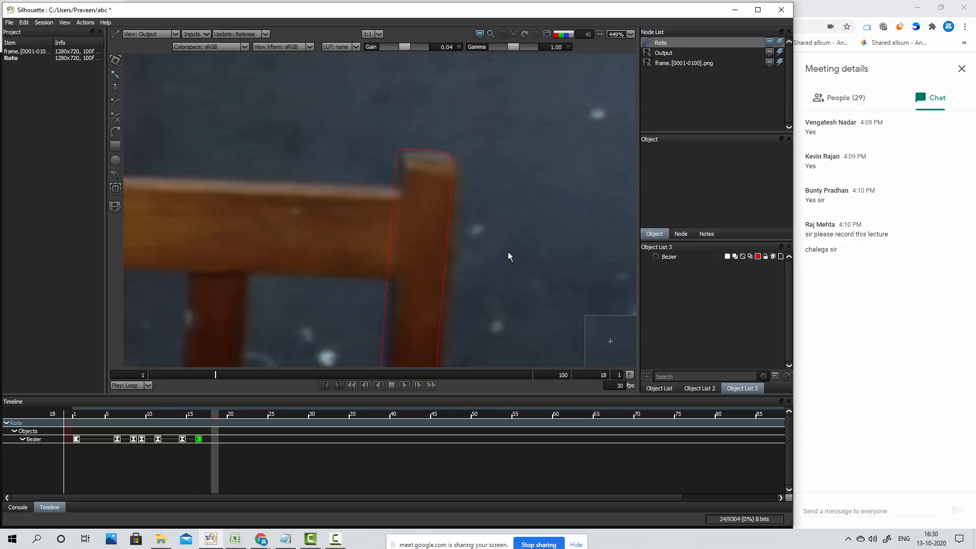
key(Left)
key(Left)
key(Right)
key(Right)
key(Right)
key(Right)
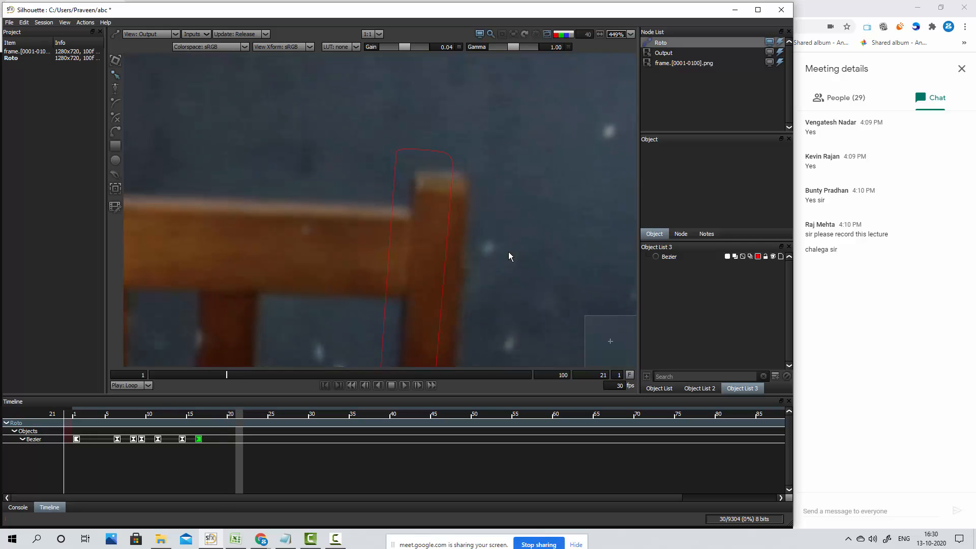
Move the whole post shape onto the chair's post at frame 20 and refine its right-edge points
key(Left)
scroll(471, 198, down, 1)
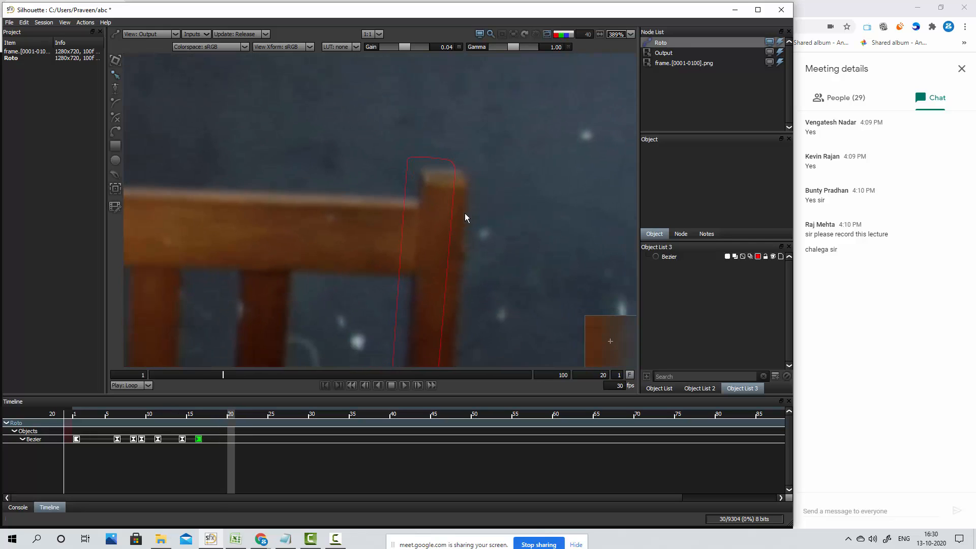
scroll(465, 212, down, 1)
drag(479, 229, 431, 153)
click(358, 79)
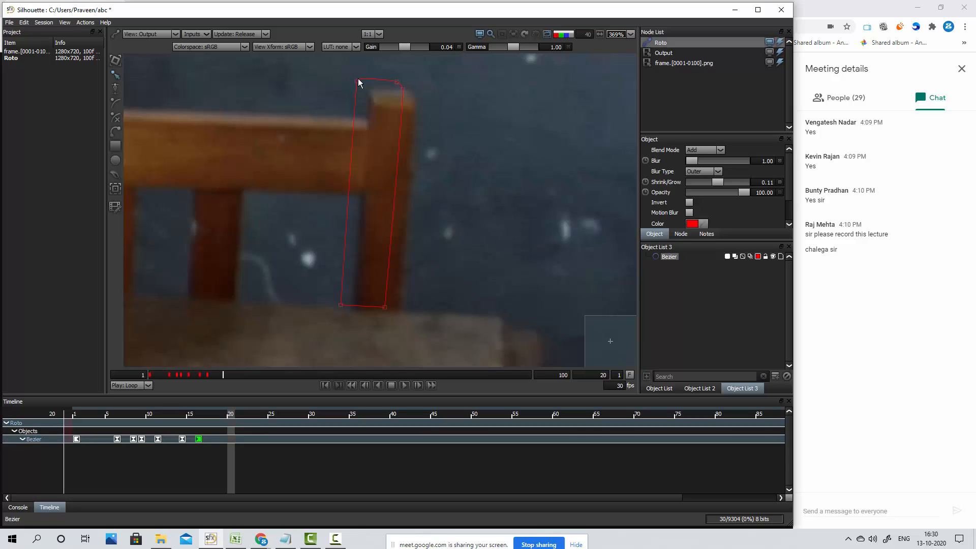
drag(326, 63, 468, 329)
mouse_move(385, 307)
mouse_down()
mouse_move(388, 322)
mouse_move(397, 317)
mouse_up()
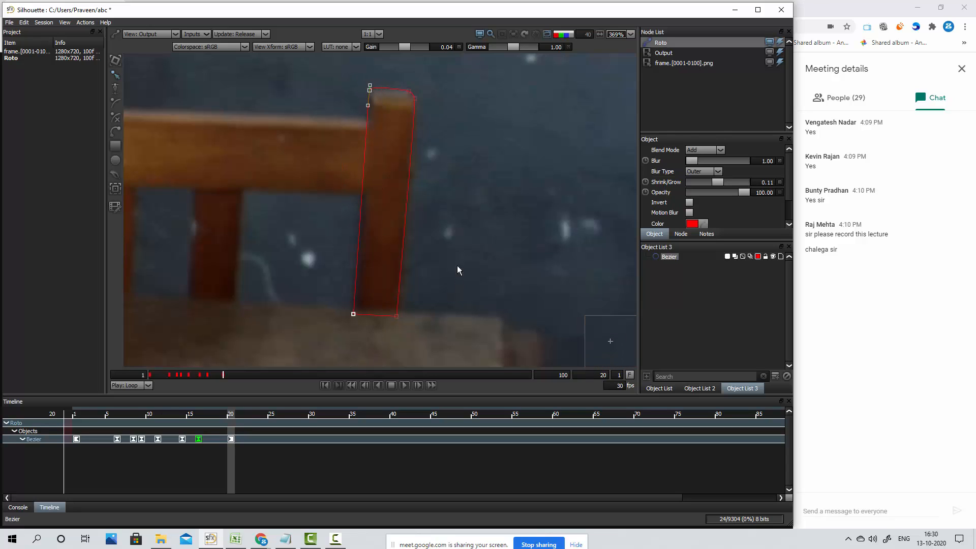
drag(442, 74, 382, 350)
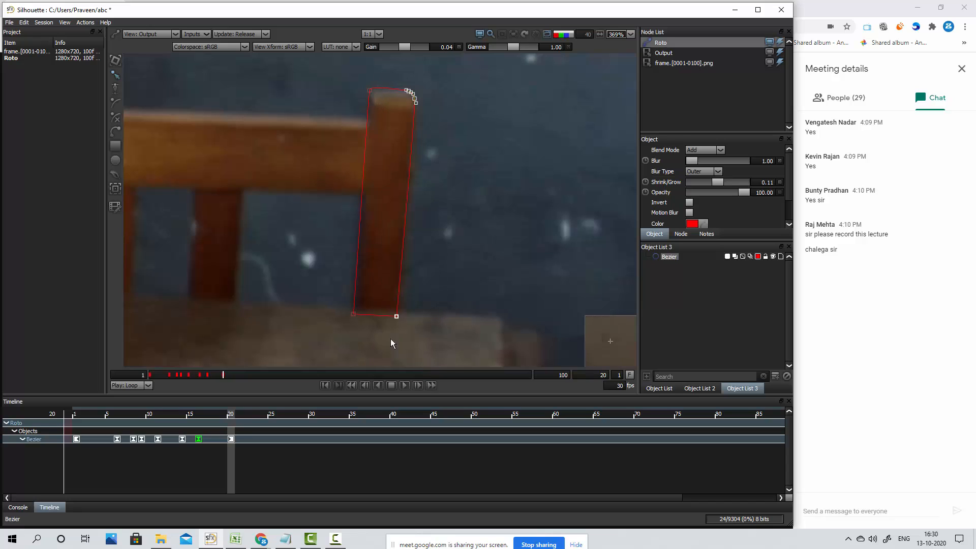
click(446, 302)
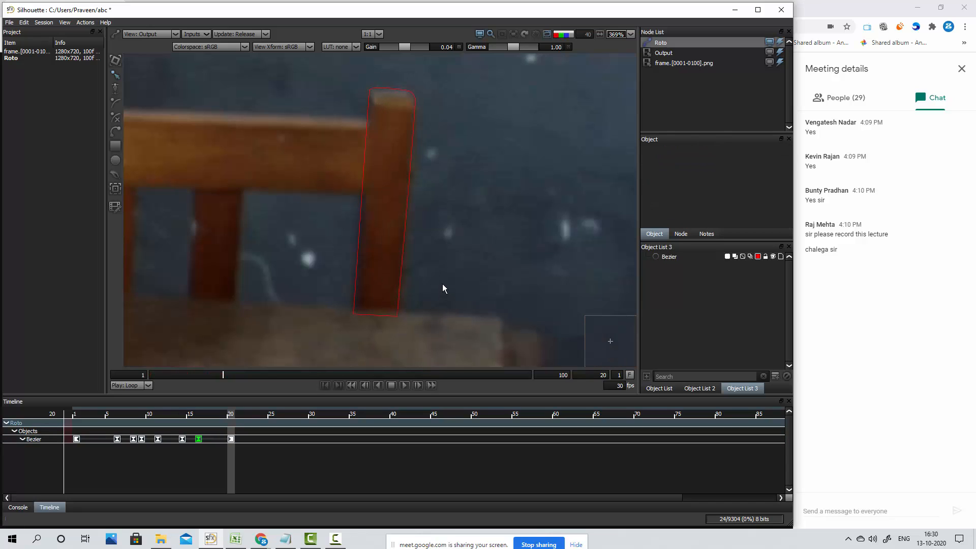
click(413, 131)
Select all the post shape's points and check its alignment on the in-between frames from 20 back to 16
drag(444, 67, 285, 379)
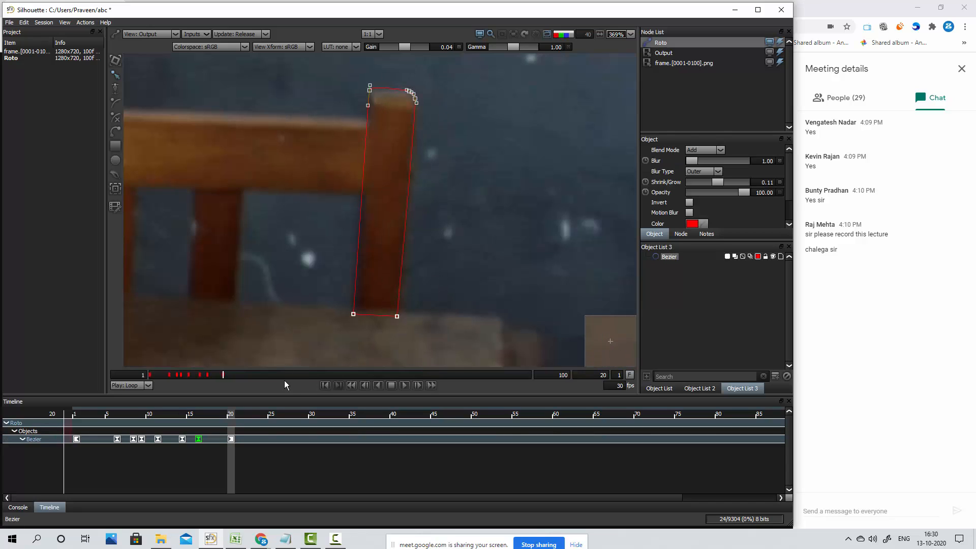
key(z)
key(z)
key(z)
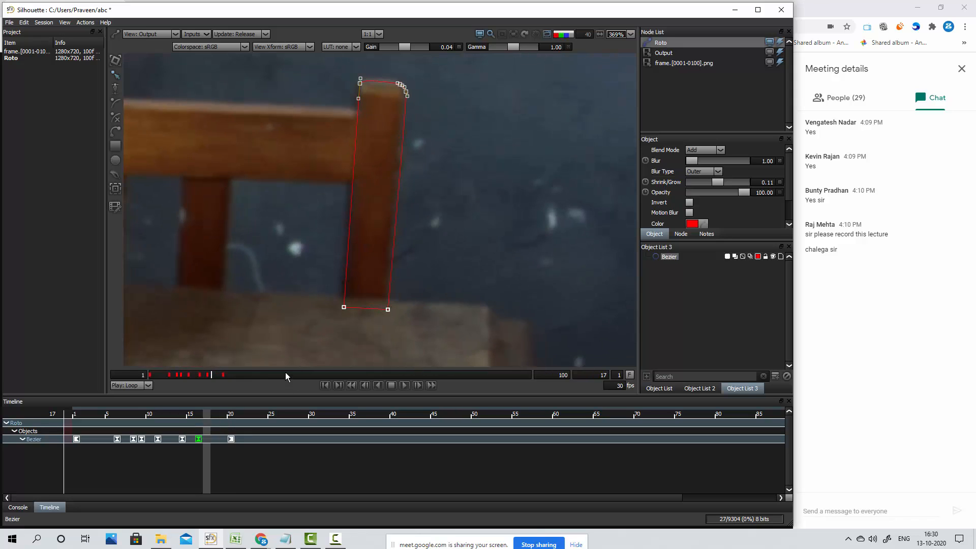
key(z)
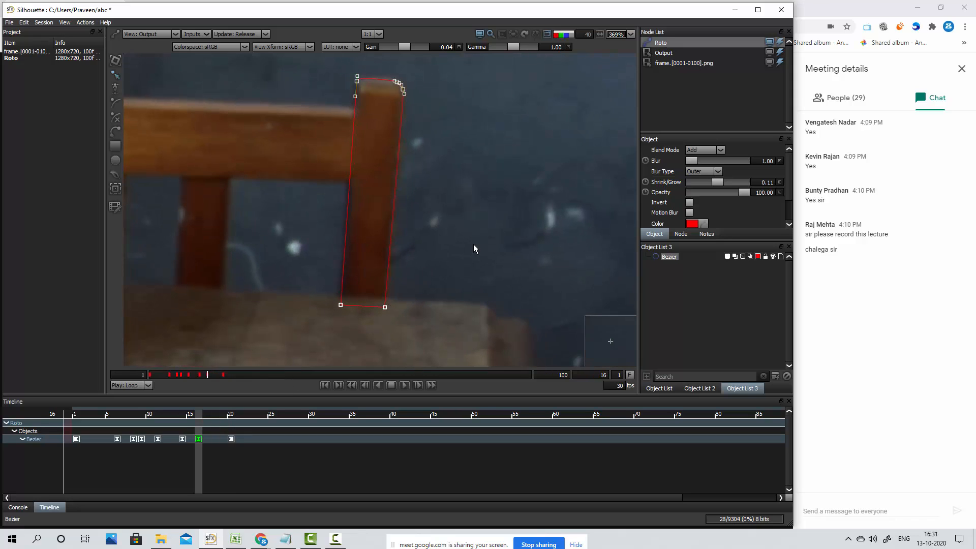
key(x)
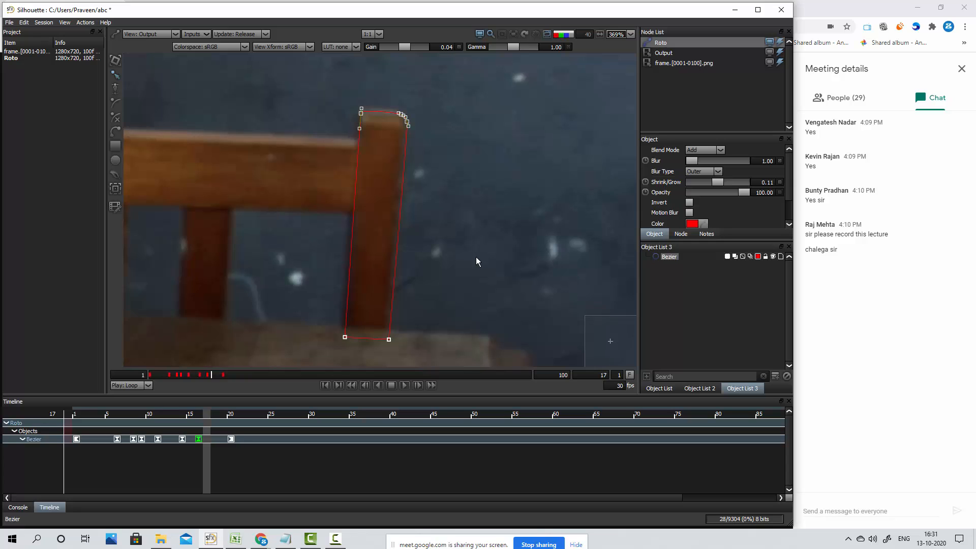
key(x)
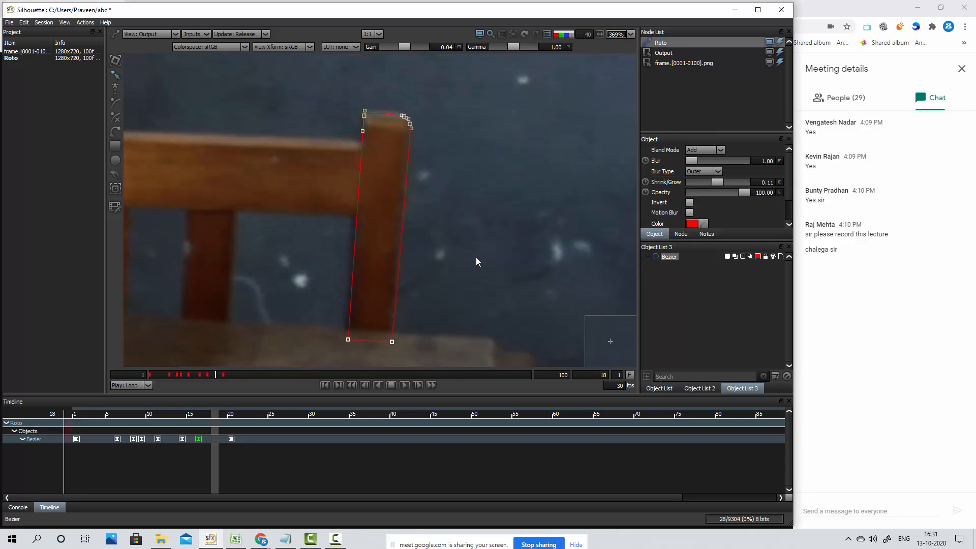
key(z)
key(z)
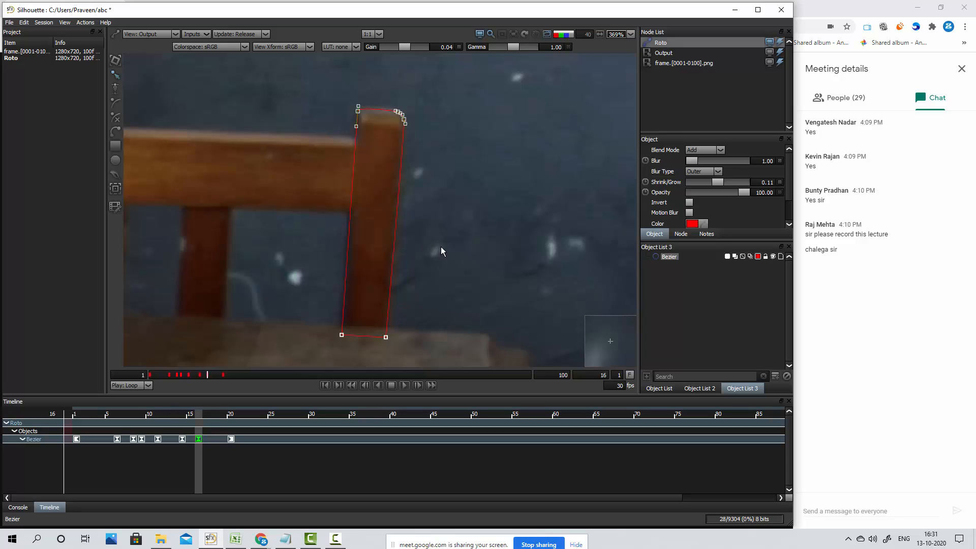
key(x)
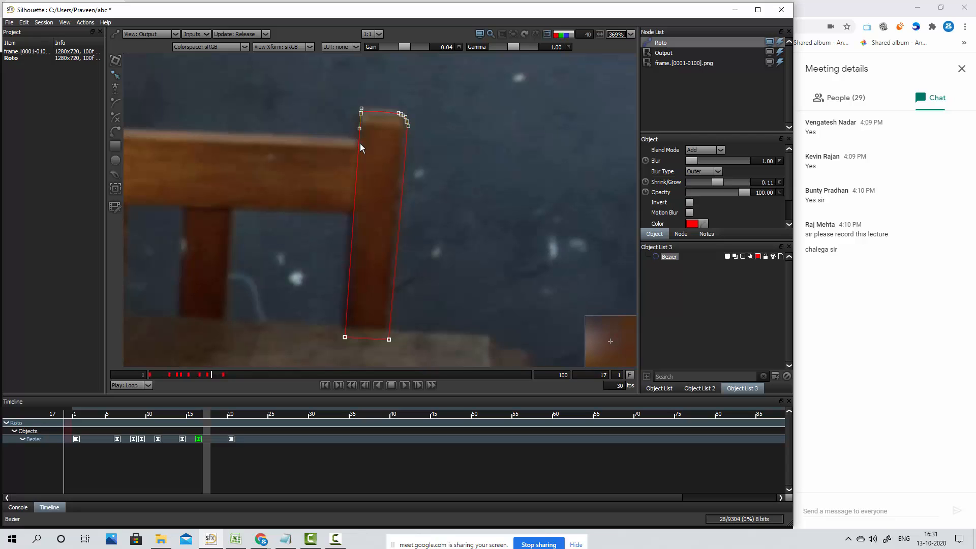
Nudge the entire post shape slightly left and up at frame 18 to match the post
key(x)
drag(304, 89, 483, 368)
key(Left)
key(Left)
key(Left)
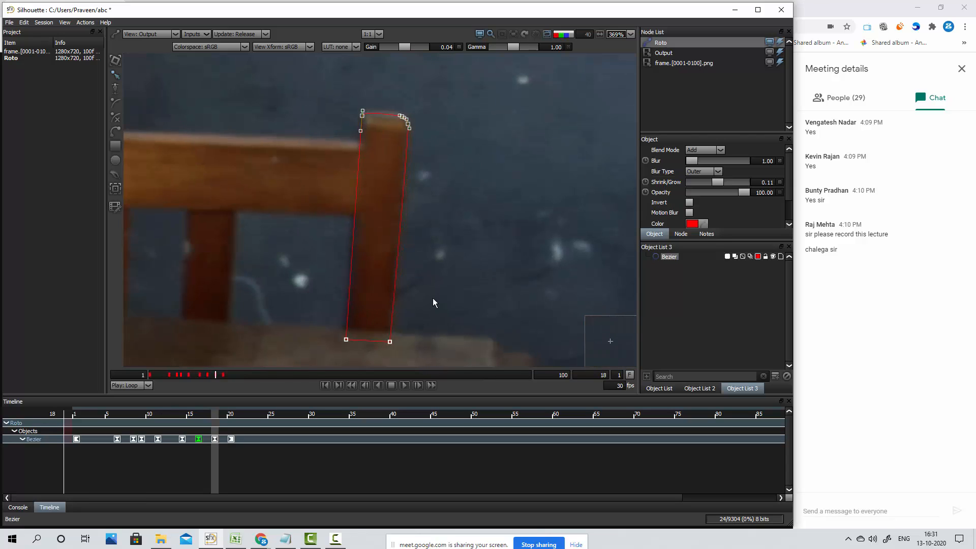
key(Up)
key(Up)
click(437, 287)
Select all the post shape's points at frame 17 and nudge them slightly left and up onto the post
key(z)
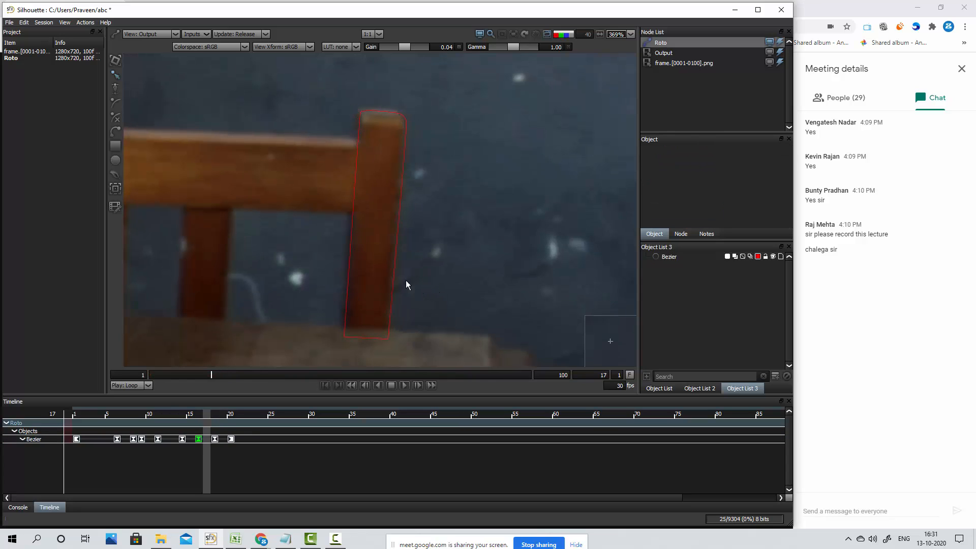
drag(328, 105, 465, 362)
click(405, 135)
drag(388, 105, 313, 351)
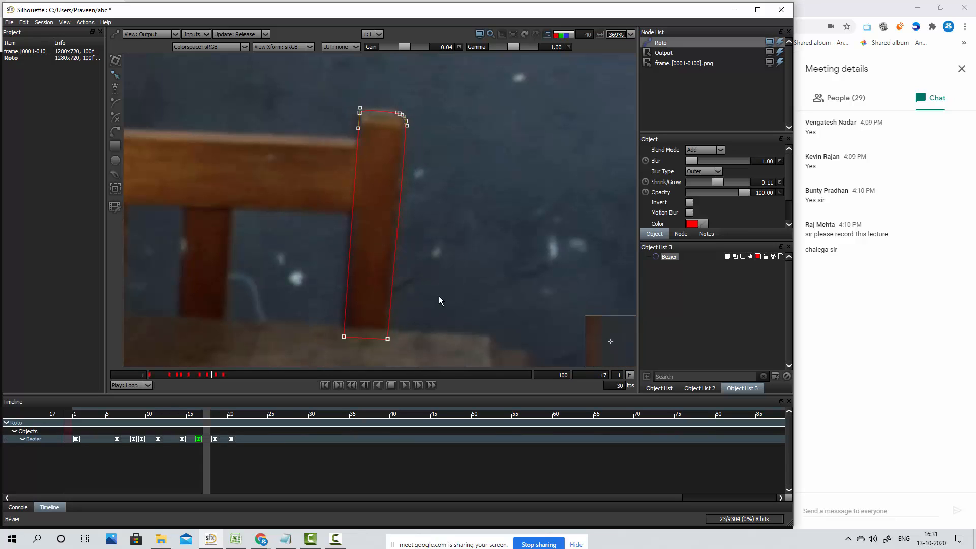
key(Left)
key(Up)
key(Up)
key(Left)
key(Up)
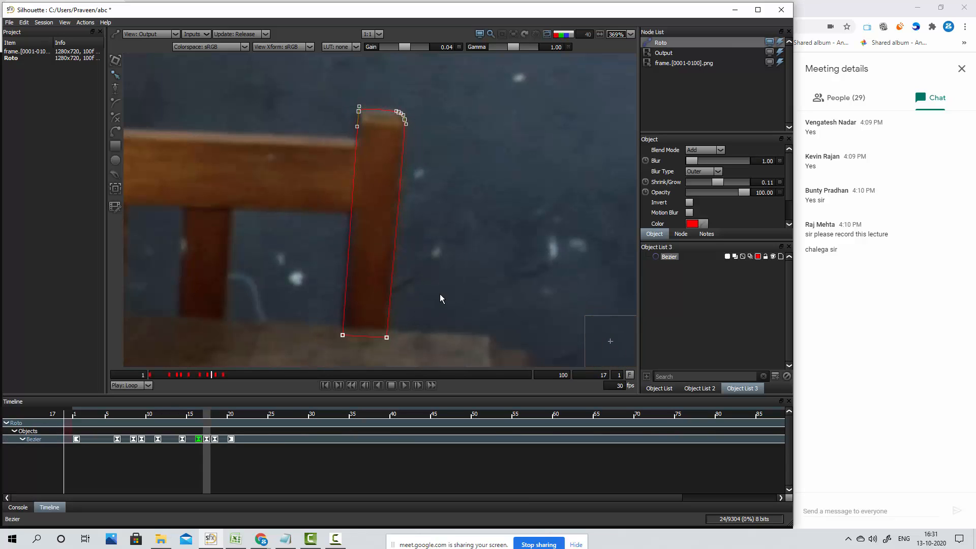
click(438, 294)
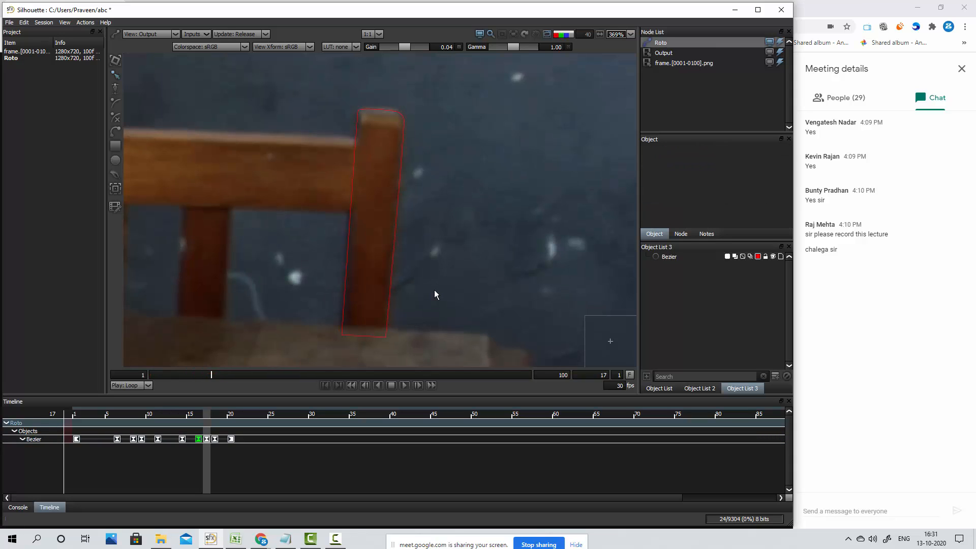
Check the shape's fit up to frame 20 and examine the post's movement through frame 27
key(Right)
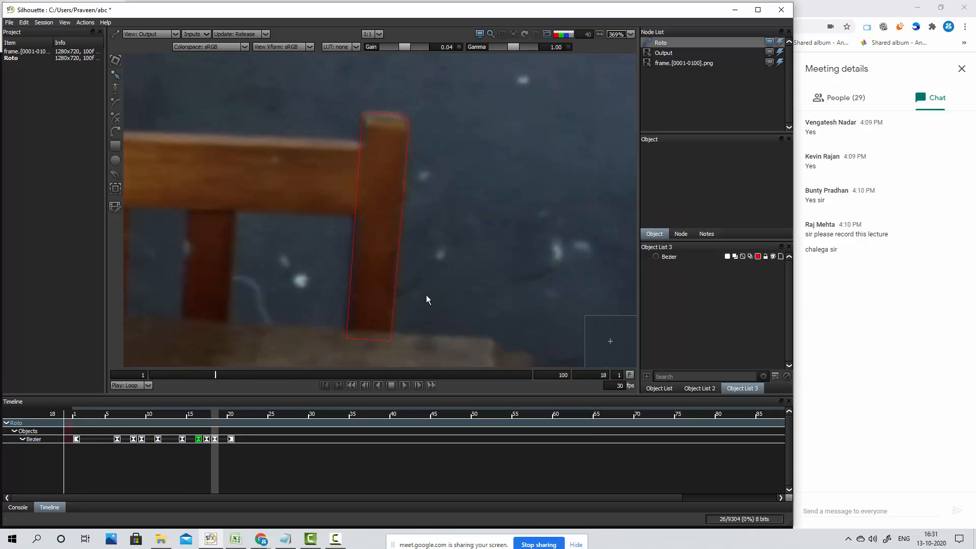
key(Right)
key(Right)
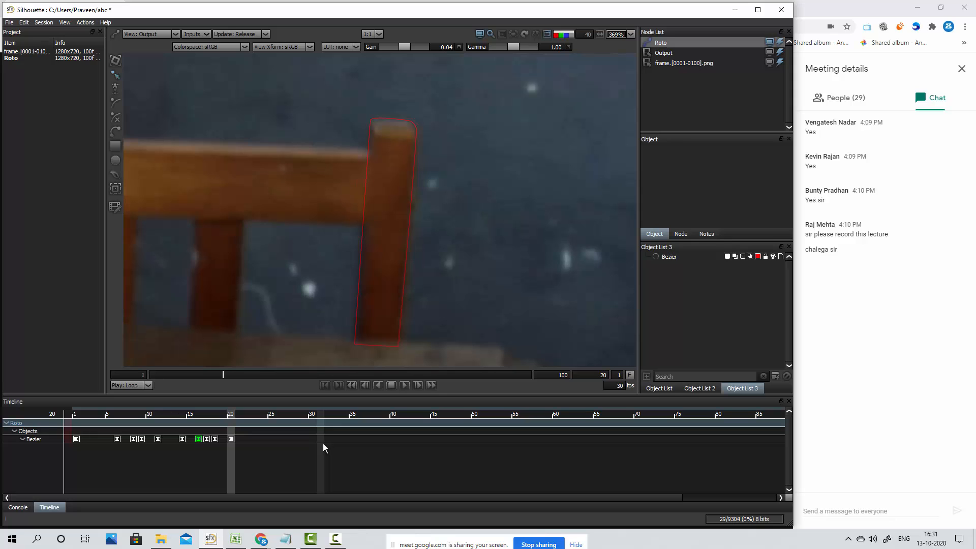
key(Right)
key(Right)
key(Right)
key(Right)
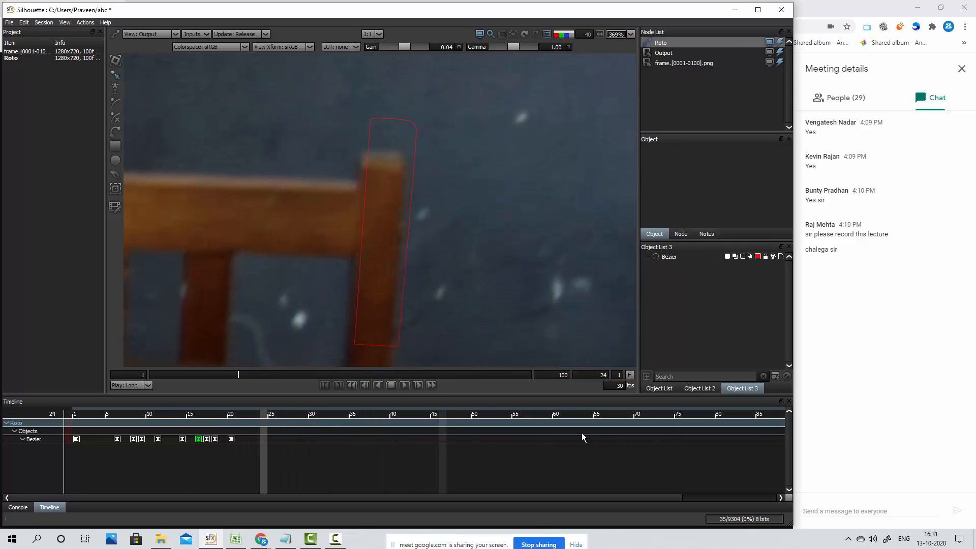
key(Right)
key(Right)
key(Right)
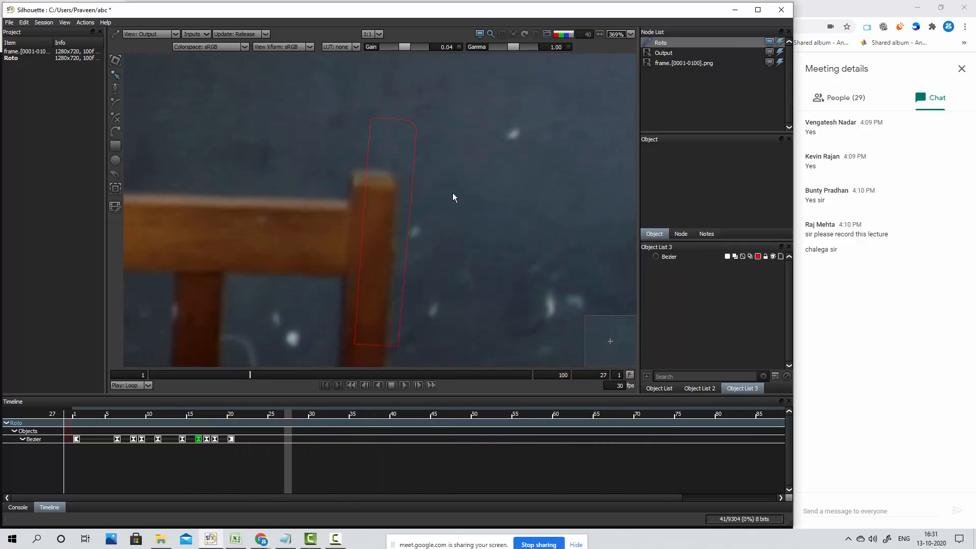
key(Left)
key(Left)
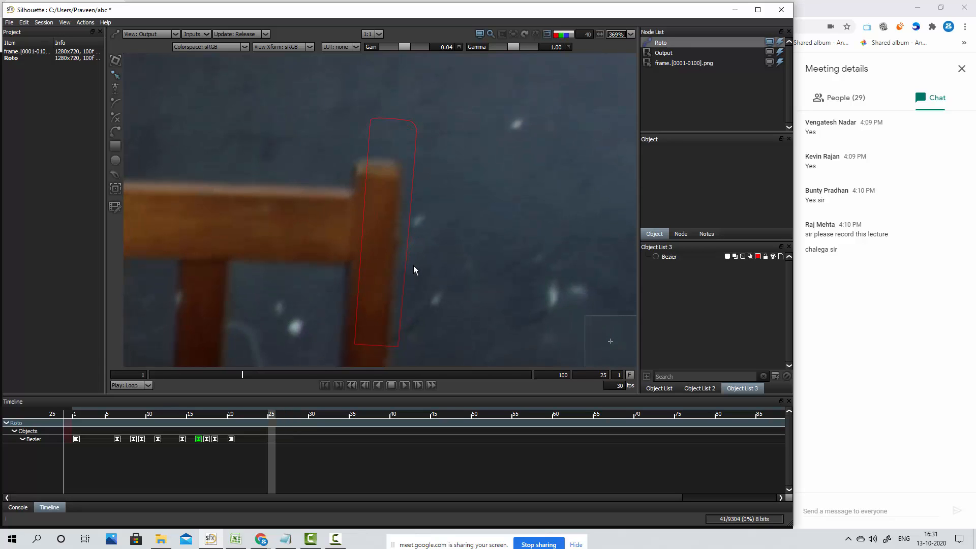
key(Left)
key(Left)
key(Left)
key(Left)
key(Left)
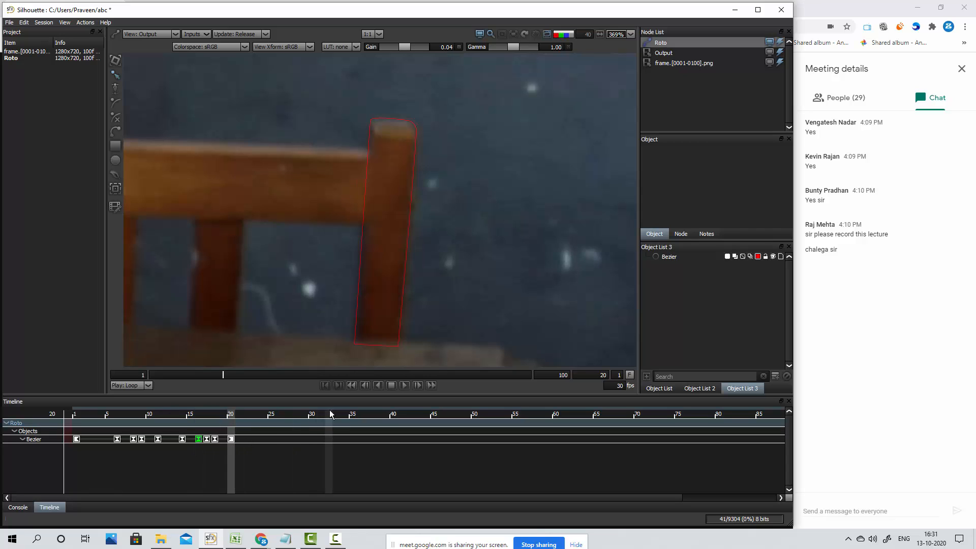
Compare frames 20 to 22 to judge how far the post shifts from the shape after the last key
key(Right)
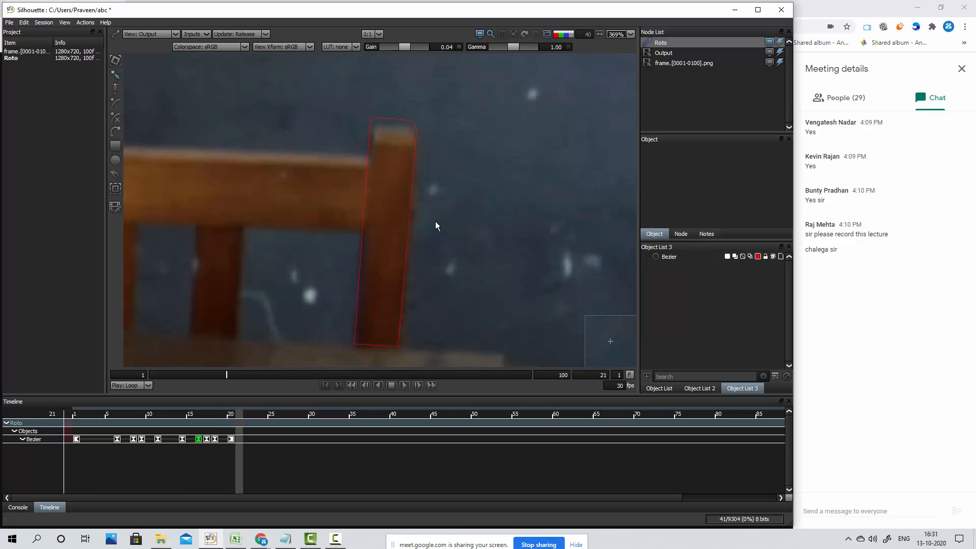
key(Left)
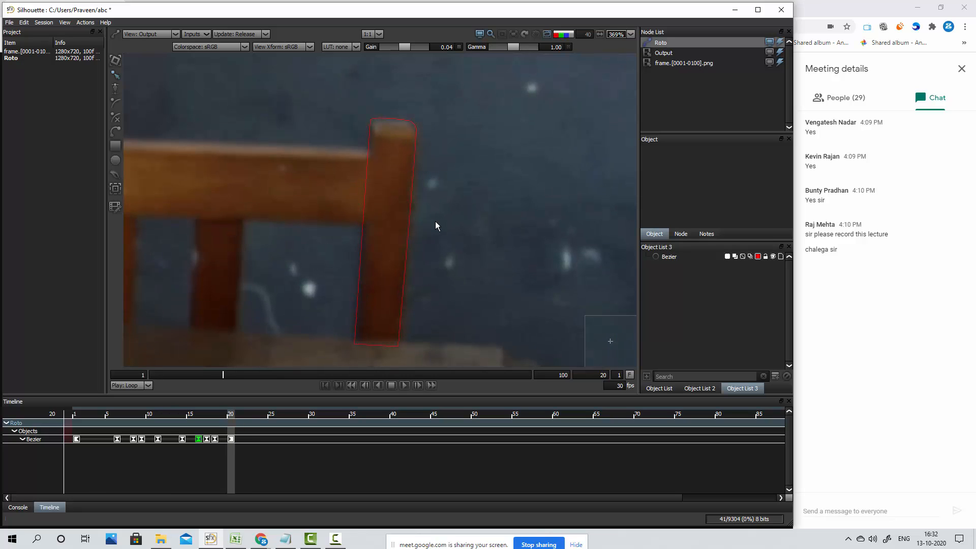
key(Right)
key(Right)
key(Left)
key(Left)
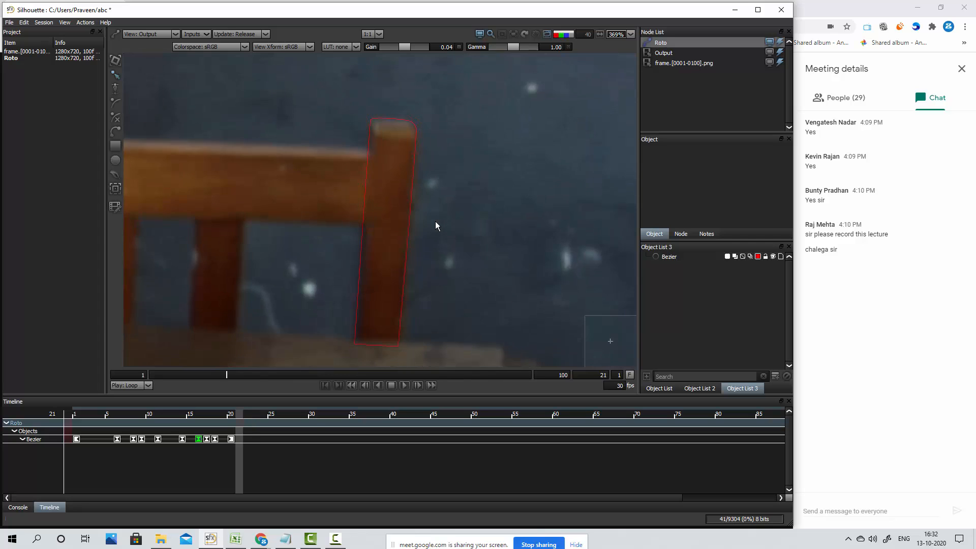
key(Right)
key(Right)
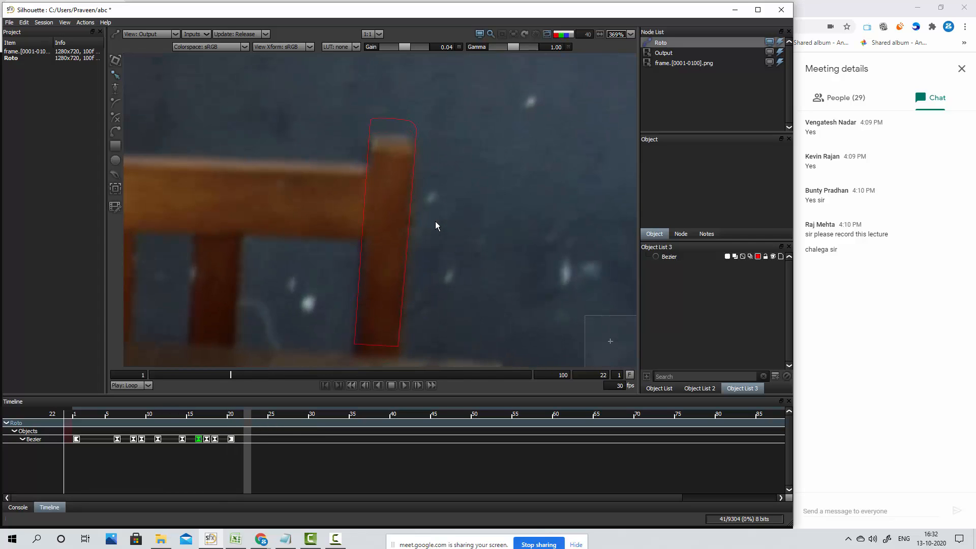
key(Left)
key(Left)
key(Right)
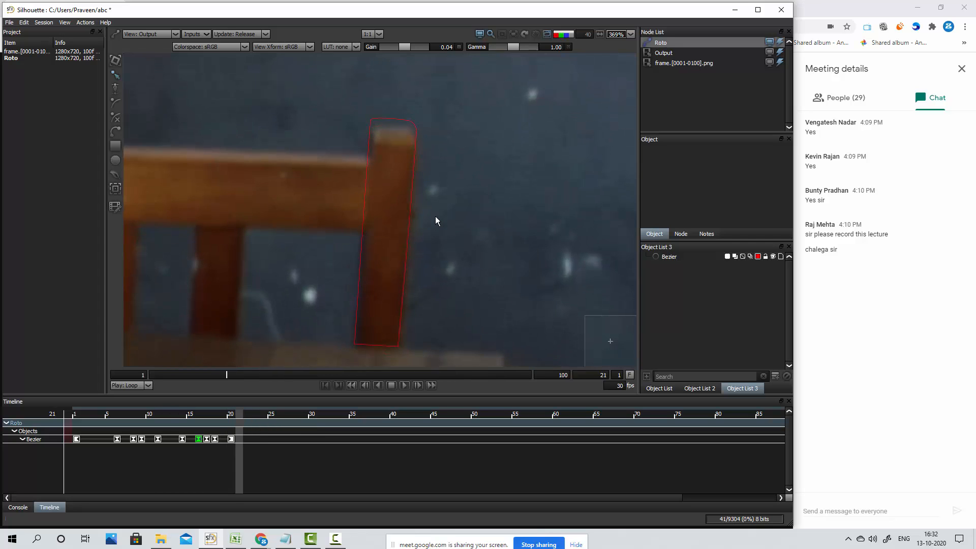
Select all the post shape's points at frame 21 and nudge them down and slightly right onto the post
click(414, 140)
drag(344, 98, 466, 352)
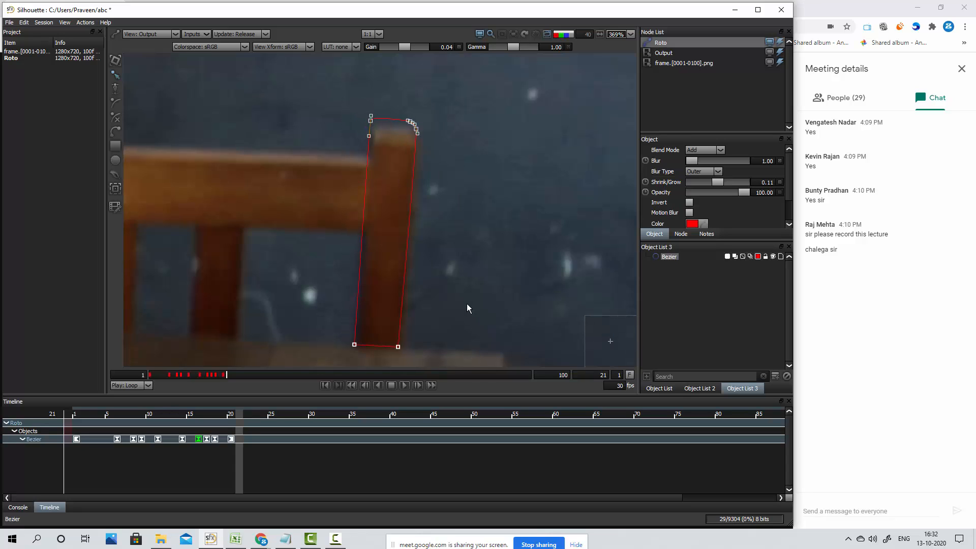
key(Down)
key(Down)
key(Down)
key(Down)
key(Down)
key(Down)
key(Down)
key(Down)
key(Down)
key(Down)
key(Down)
key(Down)
key(Down)
key(Down)
key(Down)
key(Down)
key(Down)
key(Right)
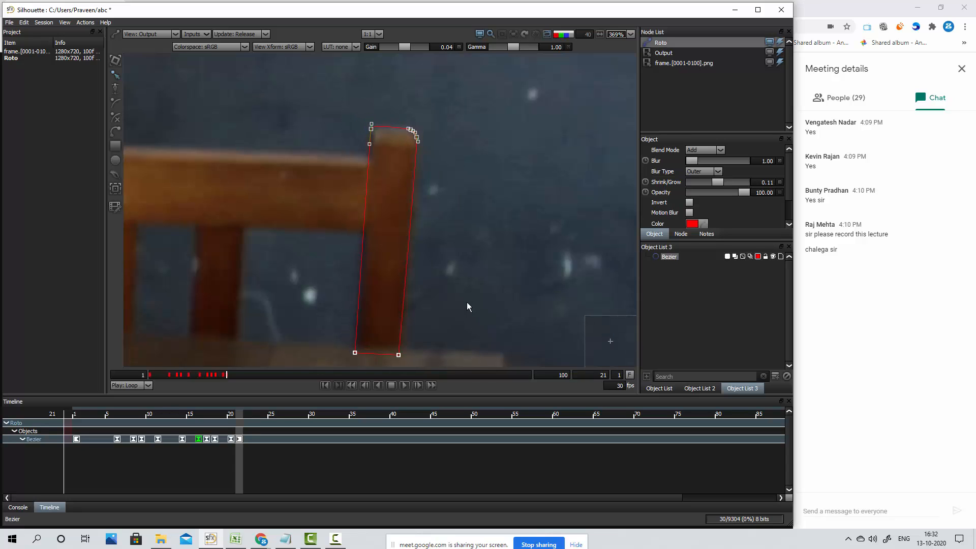
Check the shape's fit around frame 21 and examine the post's movement through frame 26
key(Left)
key(Right)
key(Right)
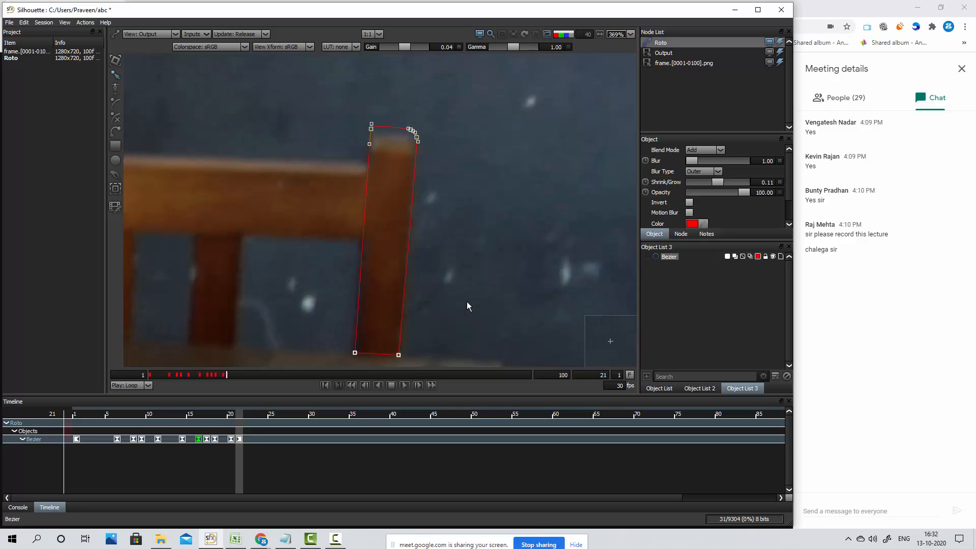
key(Right)
key(Right)
key(Right)
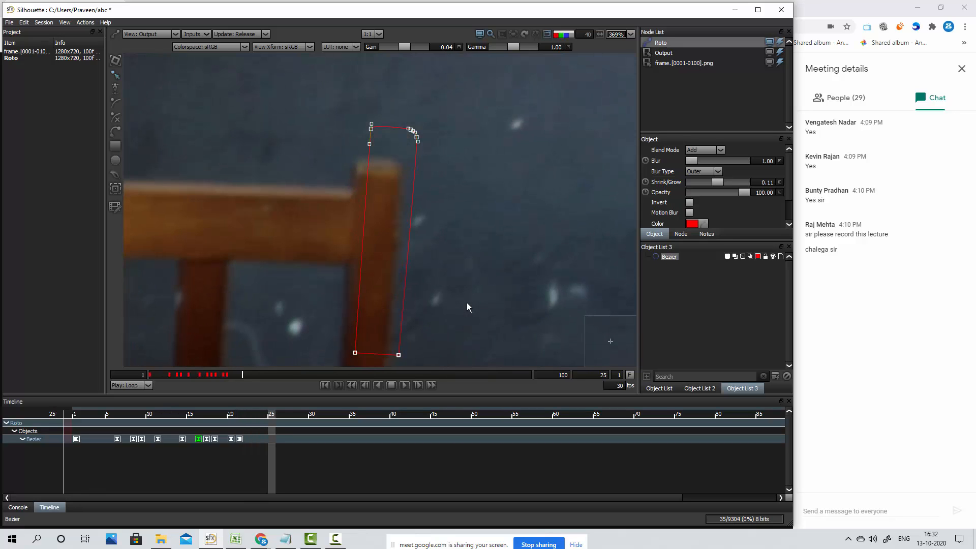
key(Right)
key(Left)
key(Left)
Select all the post shape's points at frame 24 and move them down and left onto the post
scroll(480, 249, down, 2)
drag(329, 118, 516, 393)
key(Down)
key(Down)
key(Down)
key(Down)
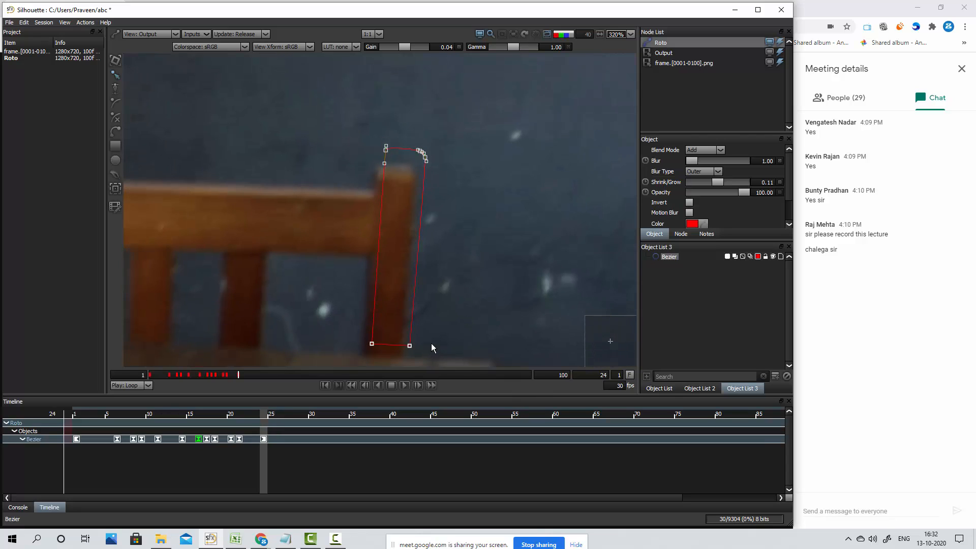
key(Left)
key(Left)
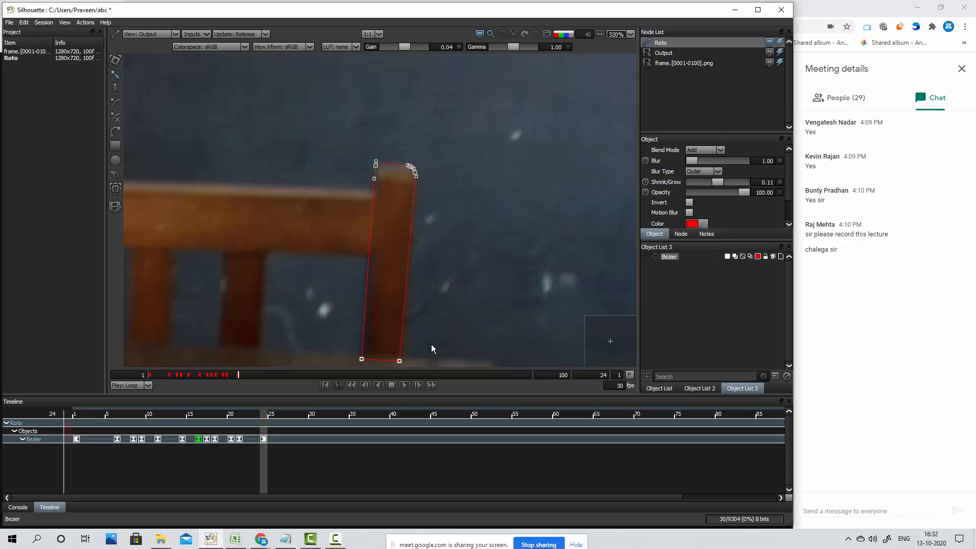
key(Down)
key(Right)
key(Left)
key(Down)
Keyframe the post shape at frame 22 by nudging all its points slightly right, and compare the fit with frame 21
key(Left)
key(Left)
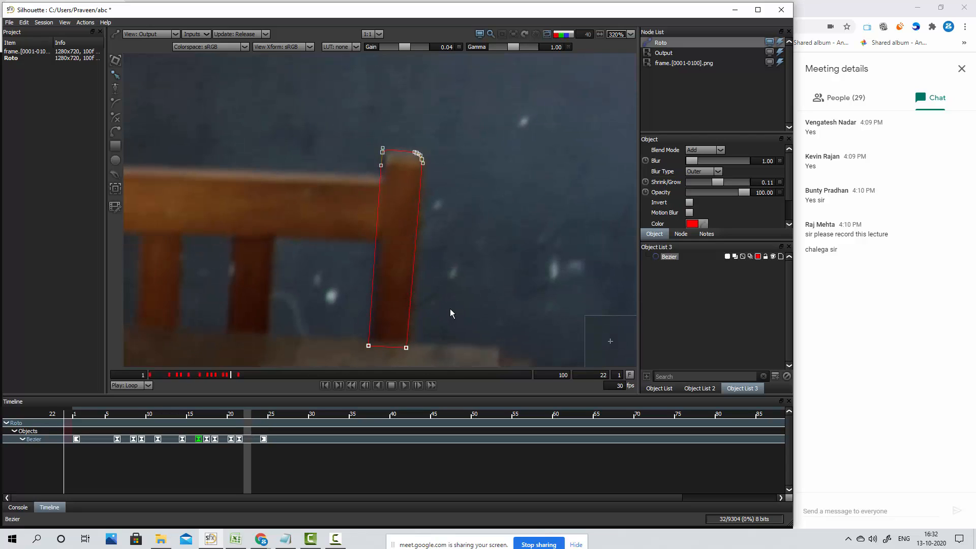
key(Left)
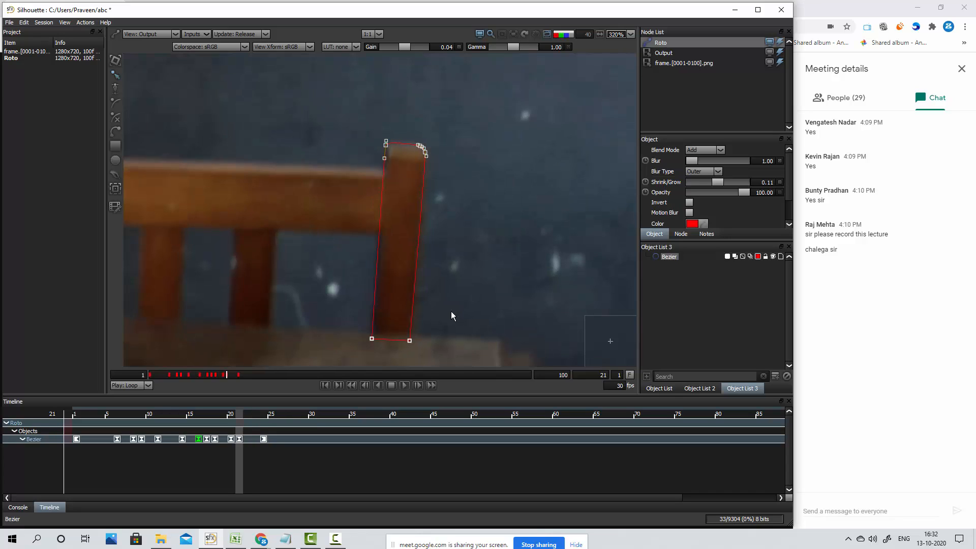
key(Right)
drag(331, 126, 481, 387)
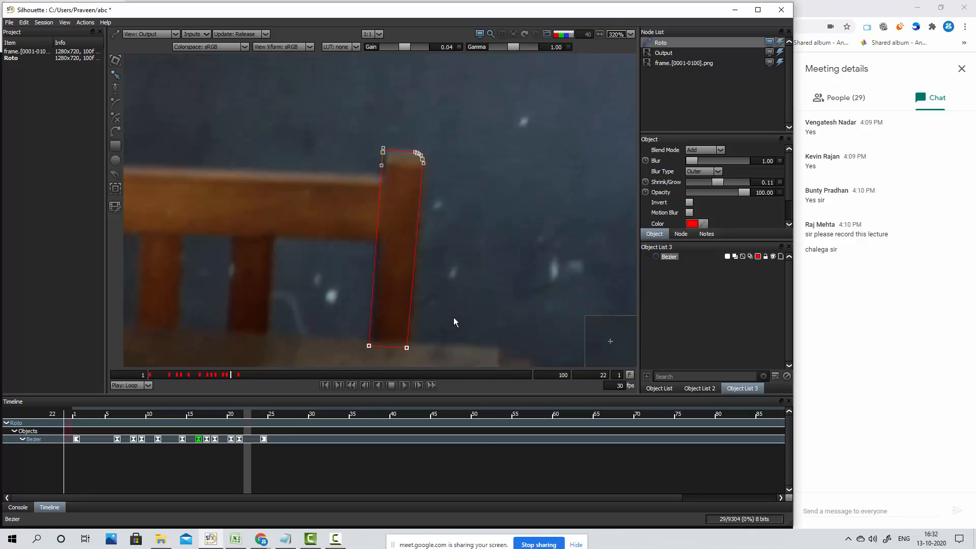
key(Right)
key(Right)
key(Right)
key(Right)
key(Right)
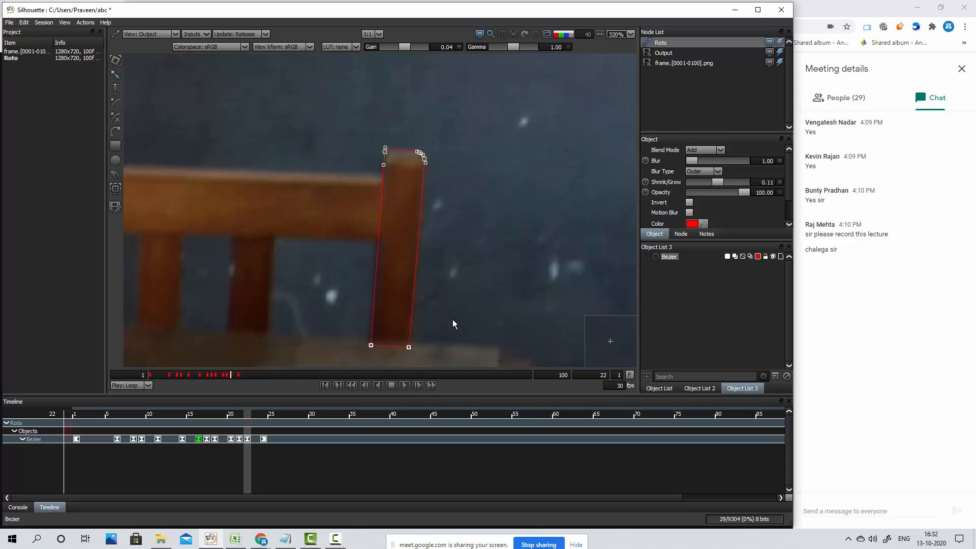
key(Left)
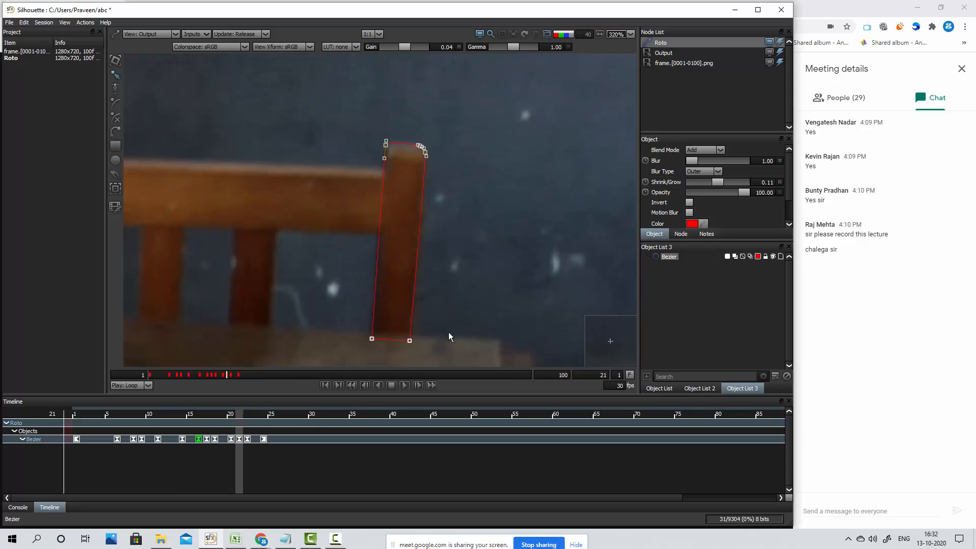
Keyframe the post shape at frame 23 with a small nudge to match the post
key(Right)
key(Right)
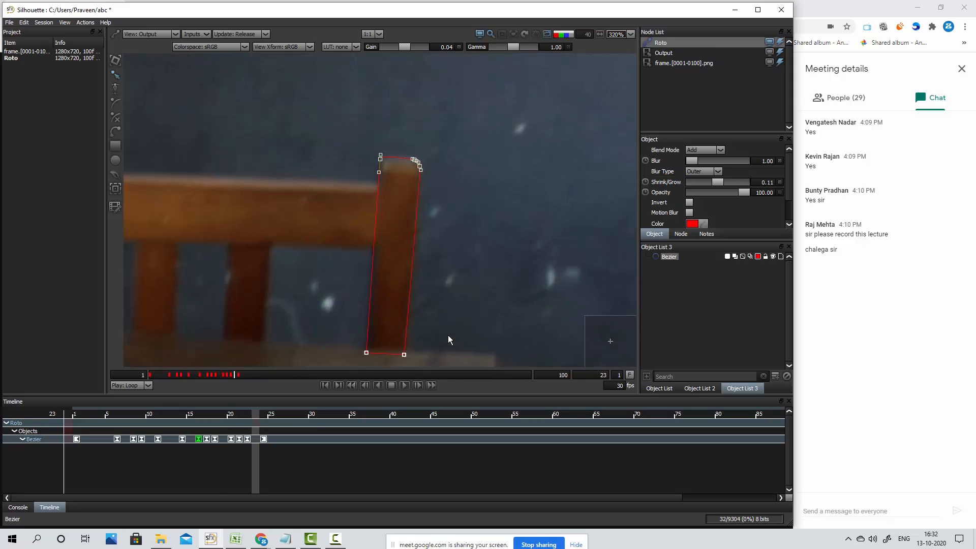
key(Right)
key(Right)
Compare frames 24 to 27 to judge how far the post moves away from the shape
key(Right)
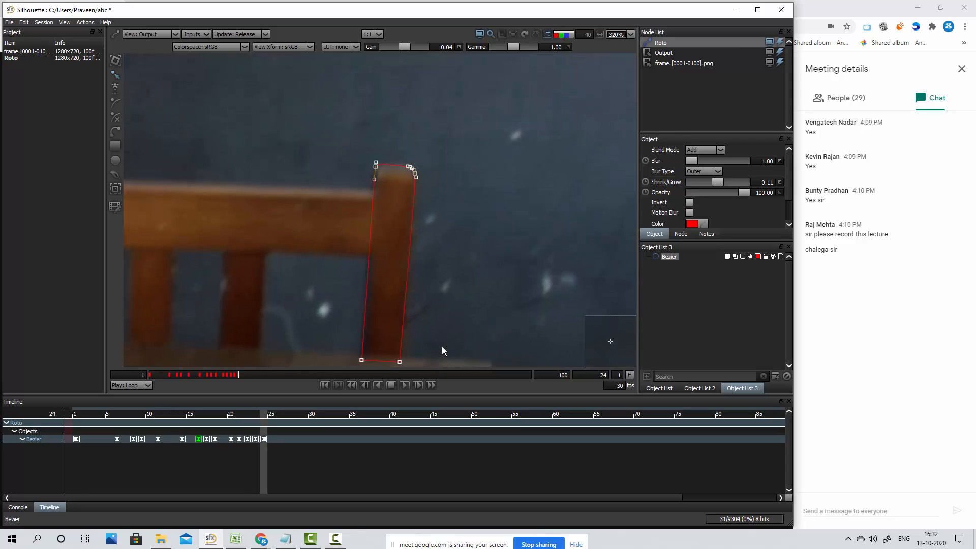
key(Right)
key(Right)
key(Left)
key(Left)
key(Right)
key(Right)
key(Right)
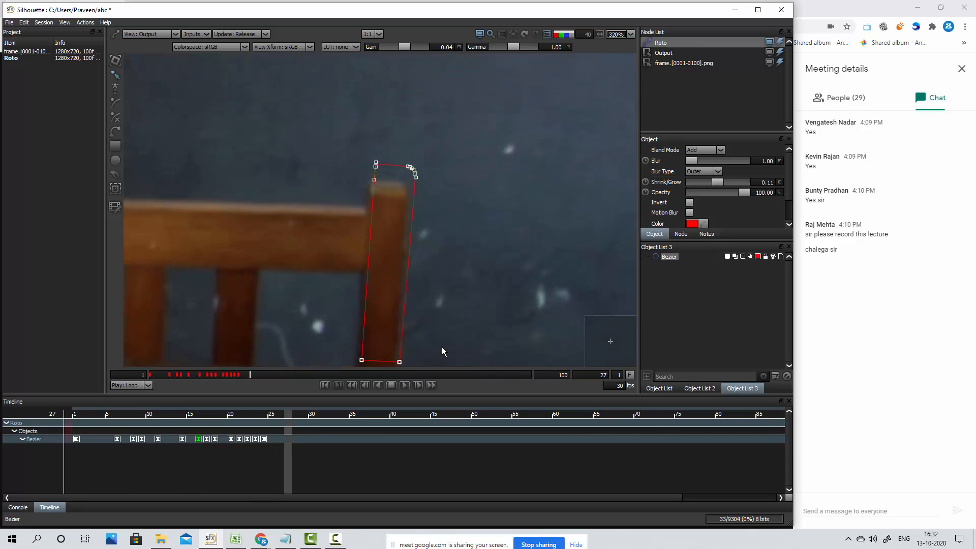
key(Left)
Nudge the entire post shape left and down at frame 26 to match the post, checking it against neighbouring frames
scroll(459, 265, down, 1)
drag(460, 305, 468, 231)
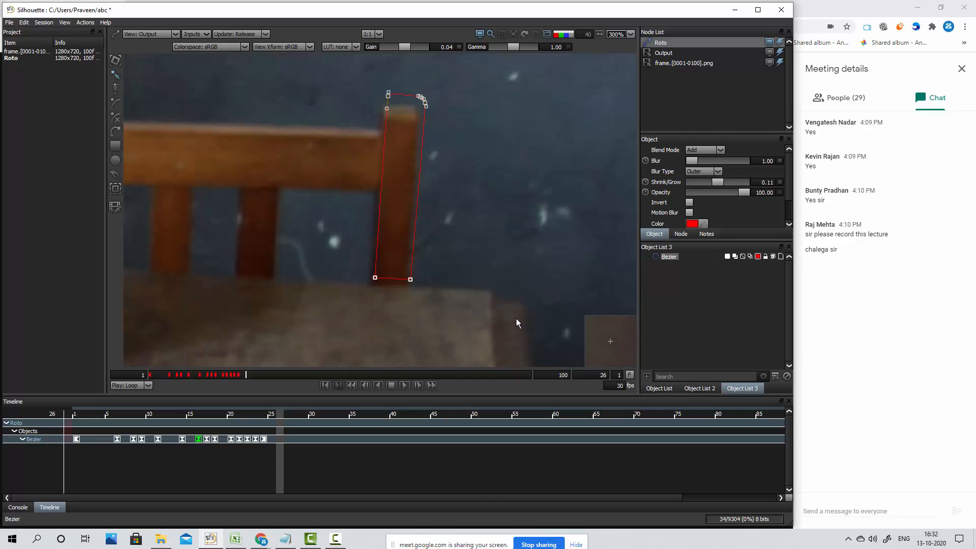
key(KP_4)
key(KP_2)
key(KP_2)
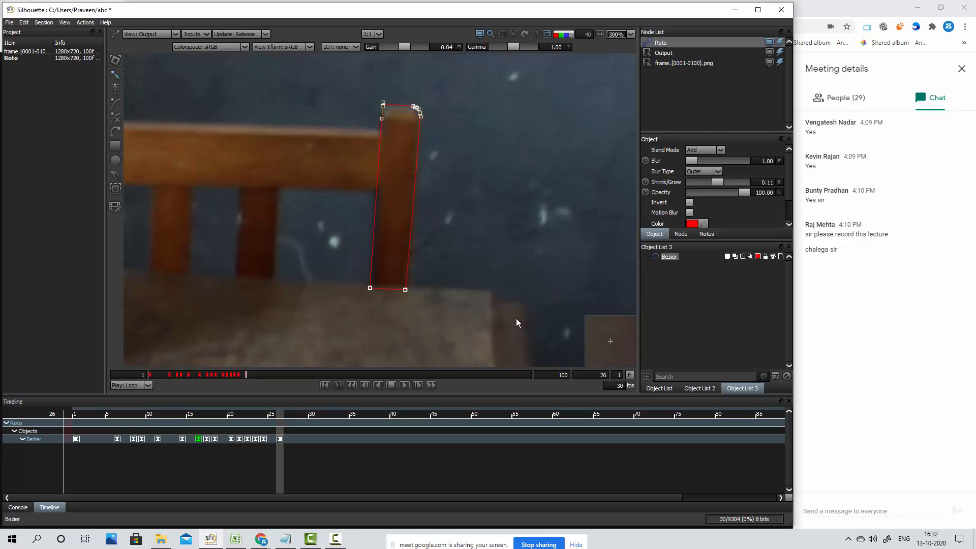
key(KP_2)
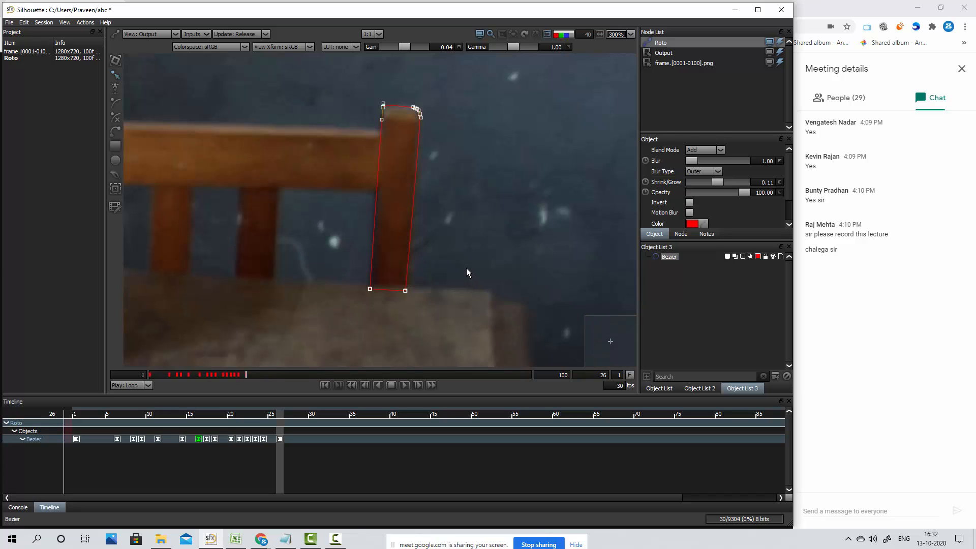
key(Left)
key(Left)
key(Right)
key(Right)
key(KP_4)
key(KP_2)
Select all the post shape's points at frame 30, nudge them down onto the post, and deselect the shape
key(Right)
key(Right)
key(Right)
key(Right)
key(Right)
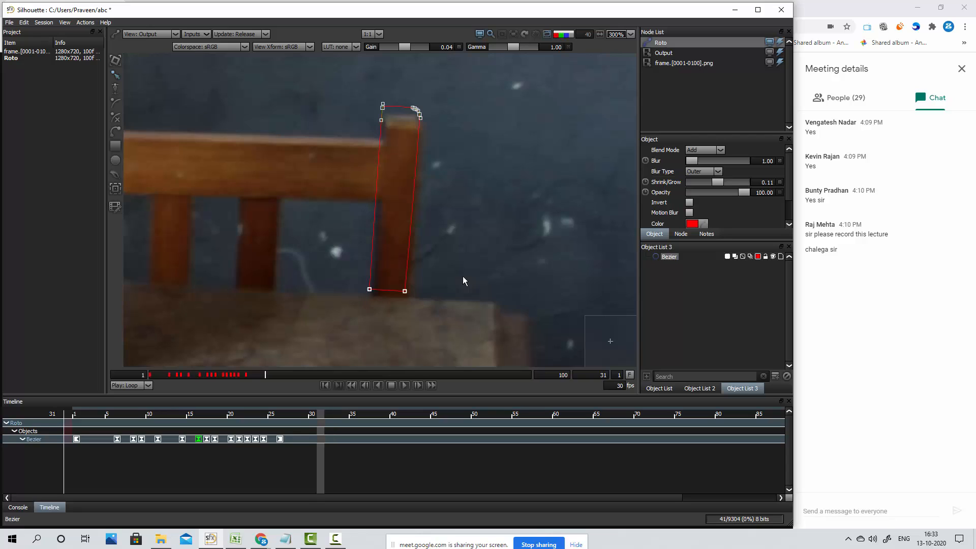
key(Left)
drag(366, 85, 474, 332)
key(KP_2)
key(KP_2)
key(KP_2)
key(KP_2)
key(KP_2)
key(KP_2)
key(KP_2)
key(KP_2)
key(KP_2)
key(KP_2)
key(KP_2)
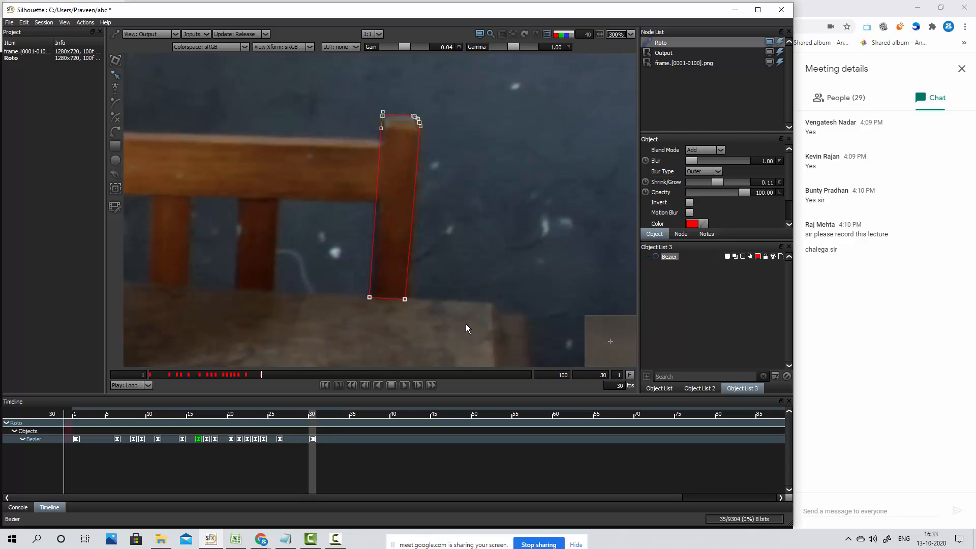
drag(342, 93, 399, 331)
click(463, 270)
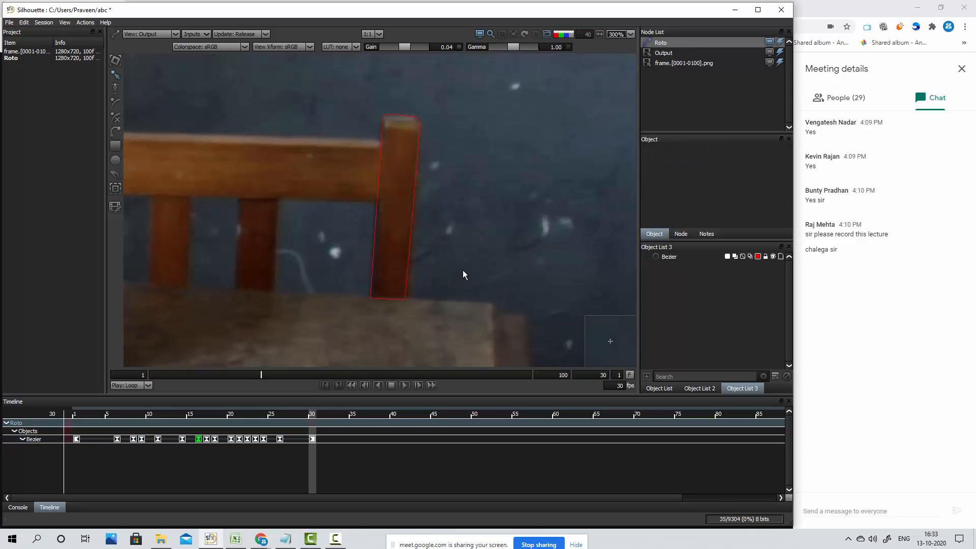
Review the shape's fit on the post between frames 24 and 30
key(z)
key(z)
key(z)
key(z)
key(z)
key(x)
key(x)
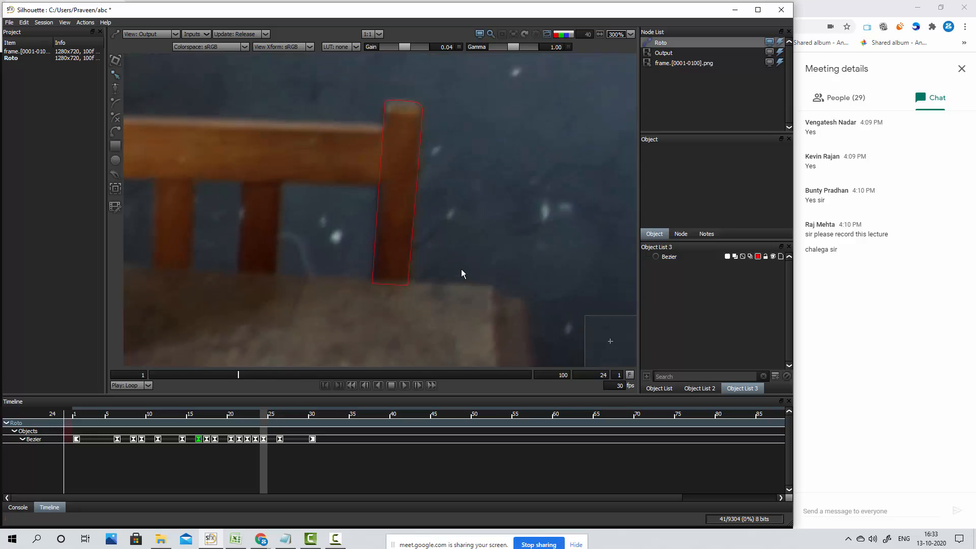
key(x)
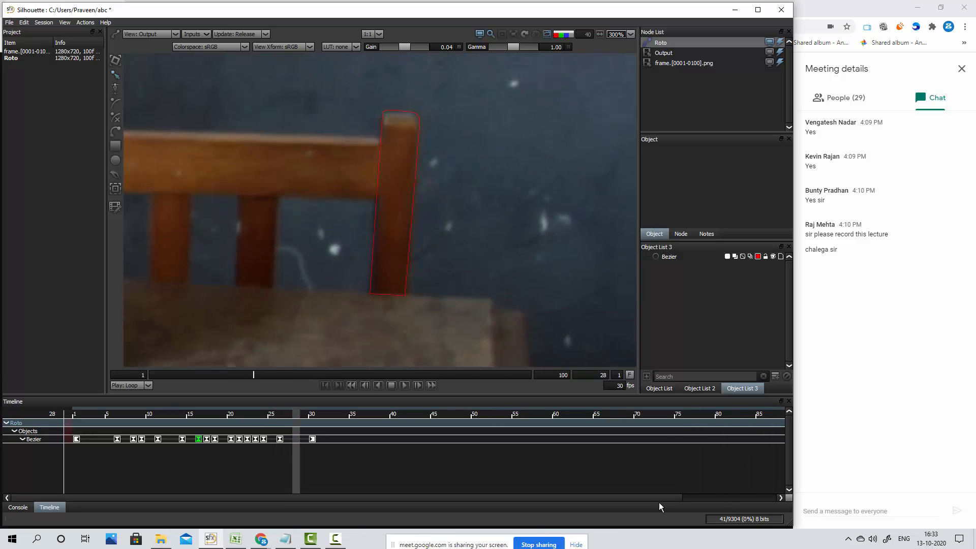
key(x)
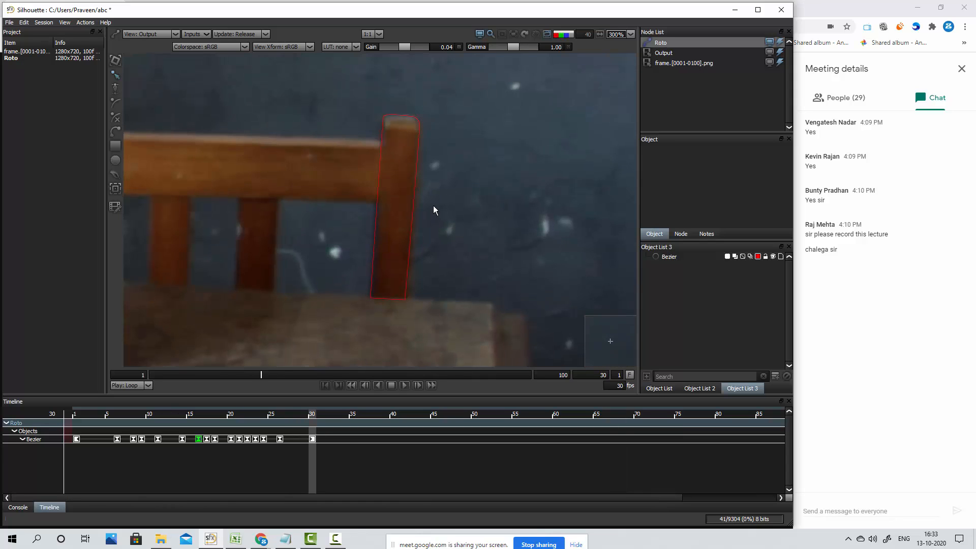
Fine-tune and keyframe the post shape's position at frames 29 and 28, check the neighbouring frames, and deselect the shape
click(418, 128)
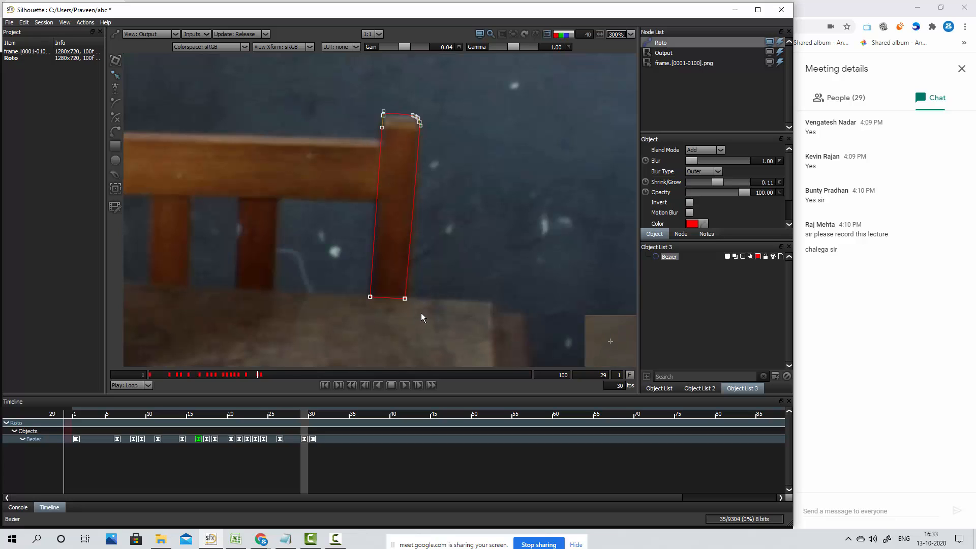
key(z)
drag(464, 82, 328, 356)
key(z)
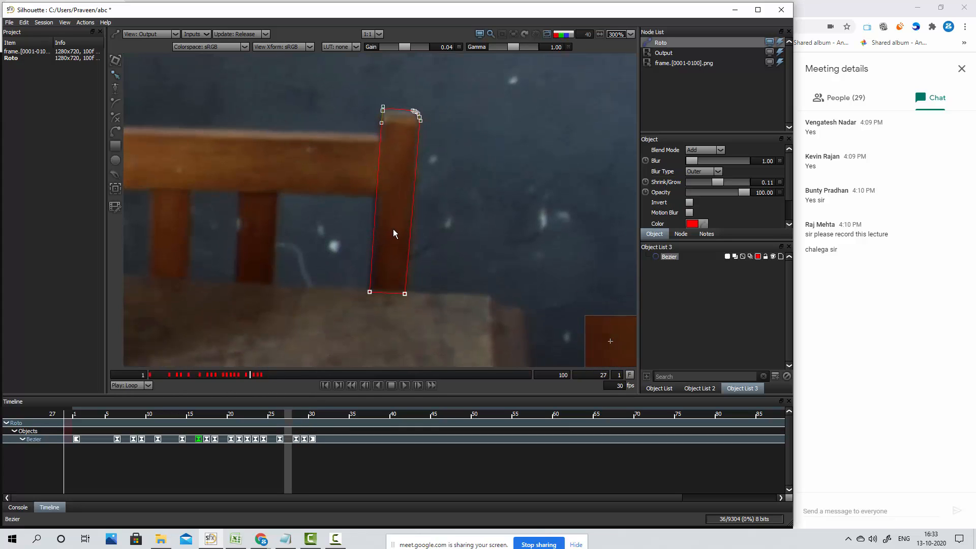
key(x)
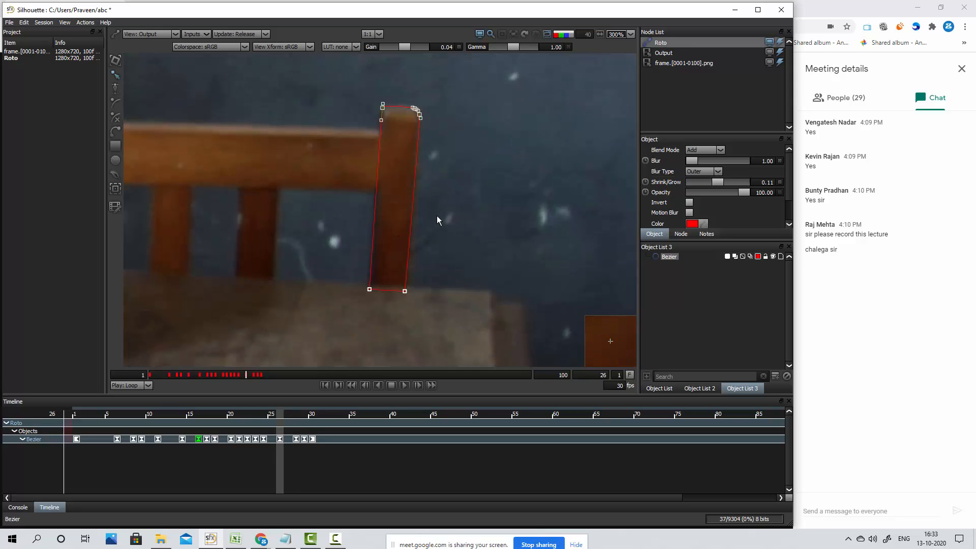
key(x)
key(x)
click(474, 209)
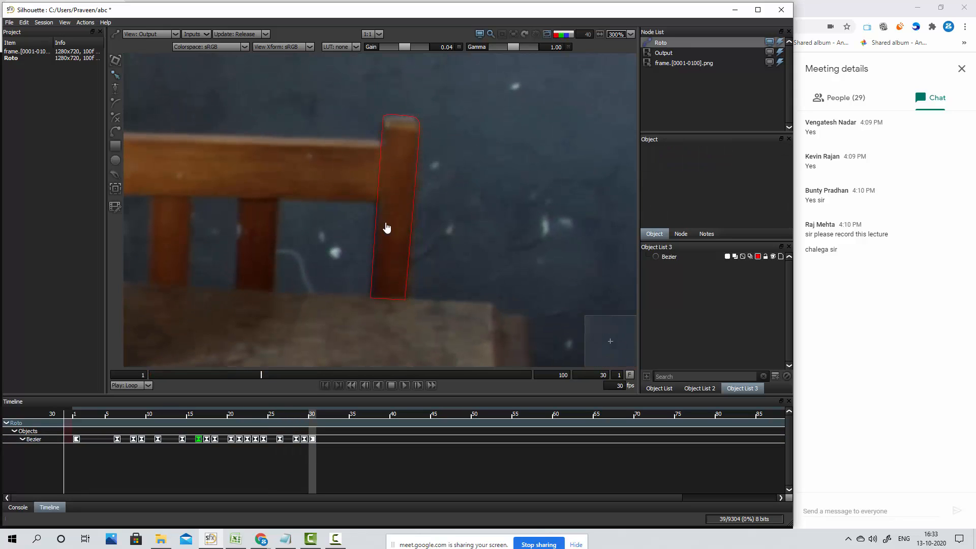
Return to frame 1 and select the post shape to examine its fit up close
scroll(359, 200, down, 2)
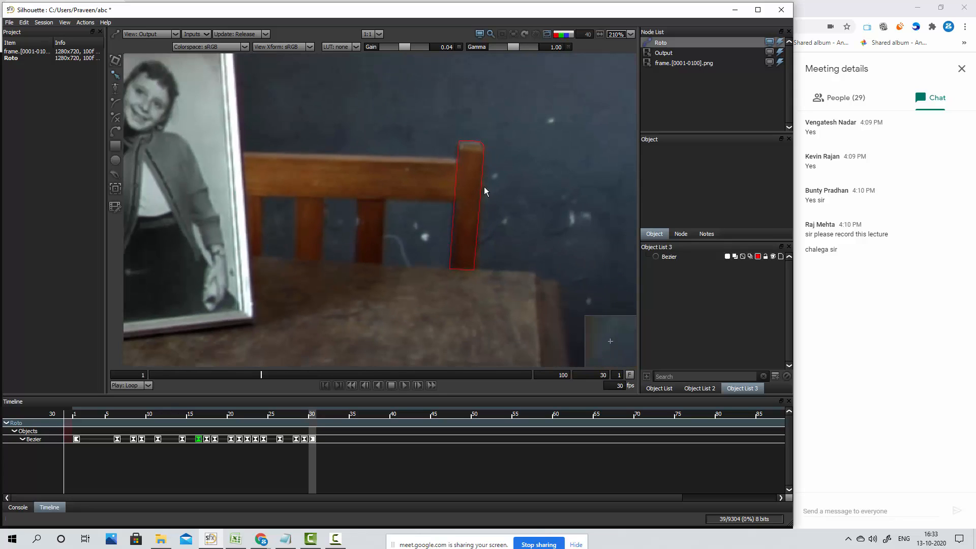
click(454, 199)
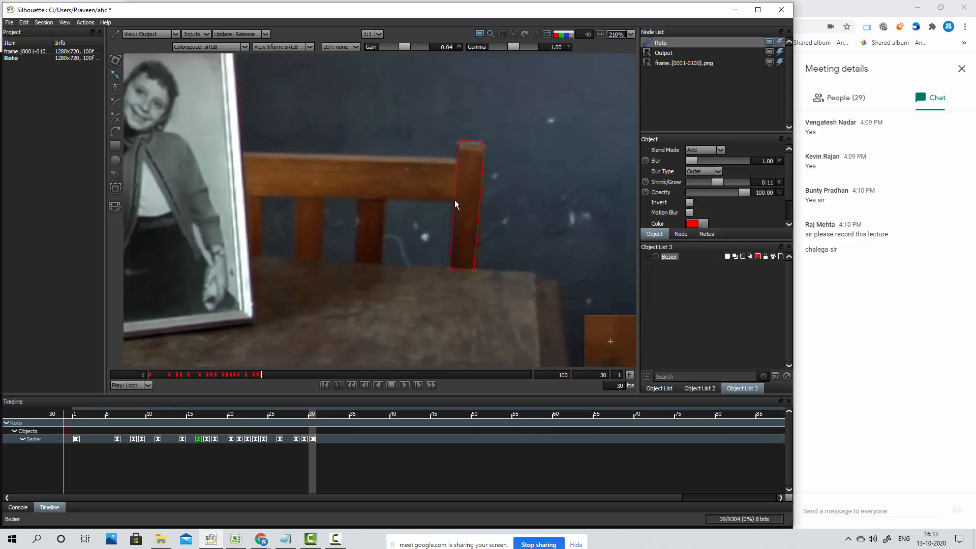
click(425, 233)
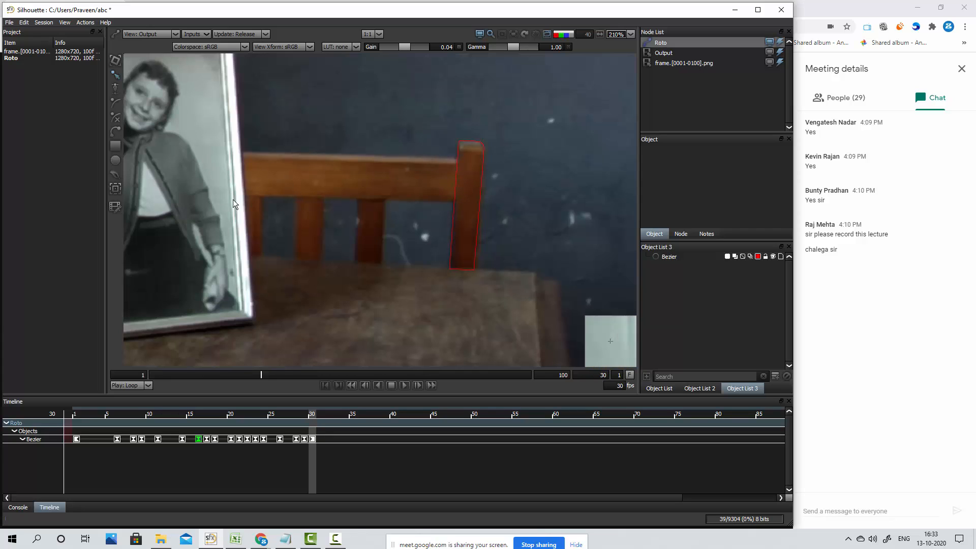
drag(297, 420, 75, 420)
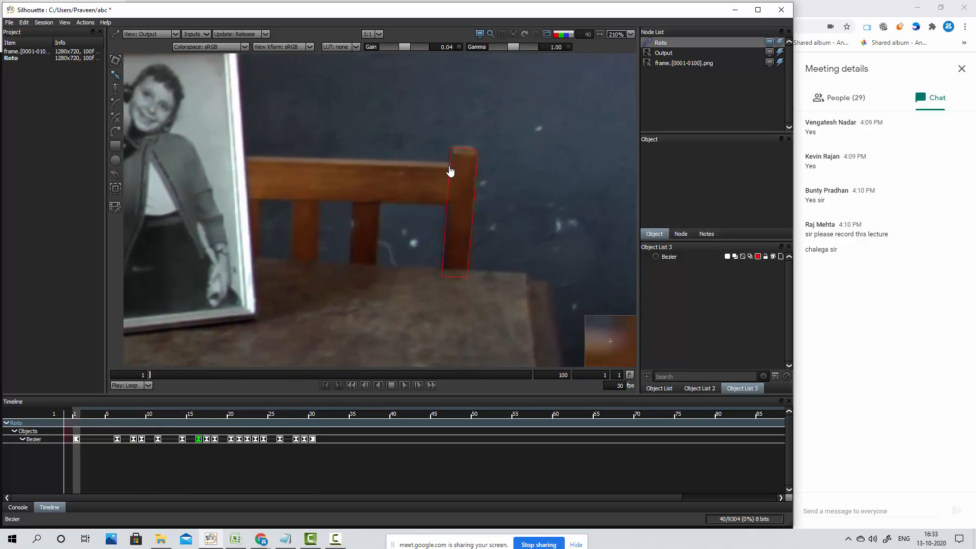
click(451, 172)
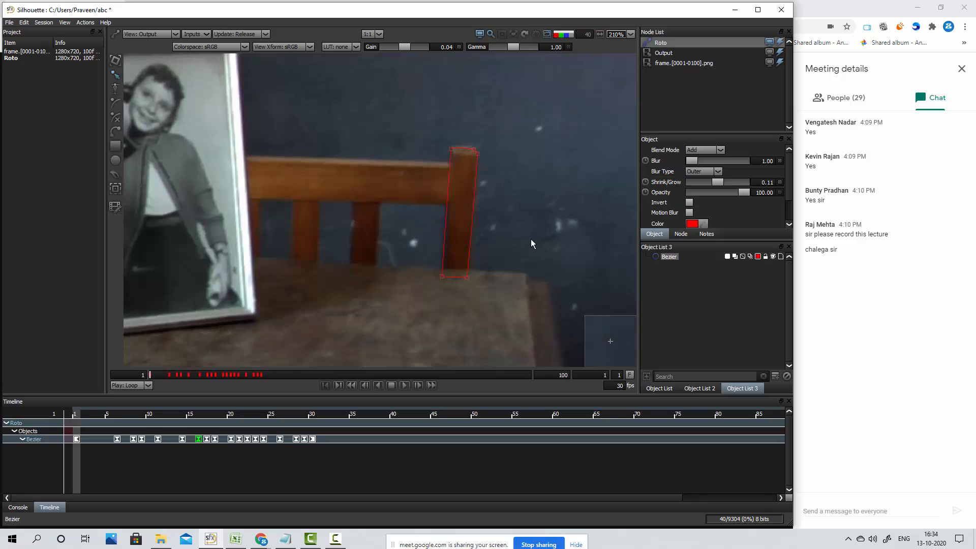
mouse_move(525, 244)
mouse_down()
mouse_move(467, 248)
mouse_move(535, 234)
mouse_up()
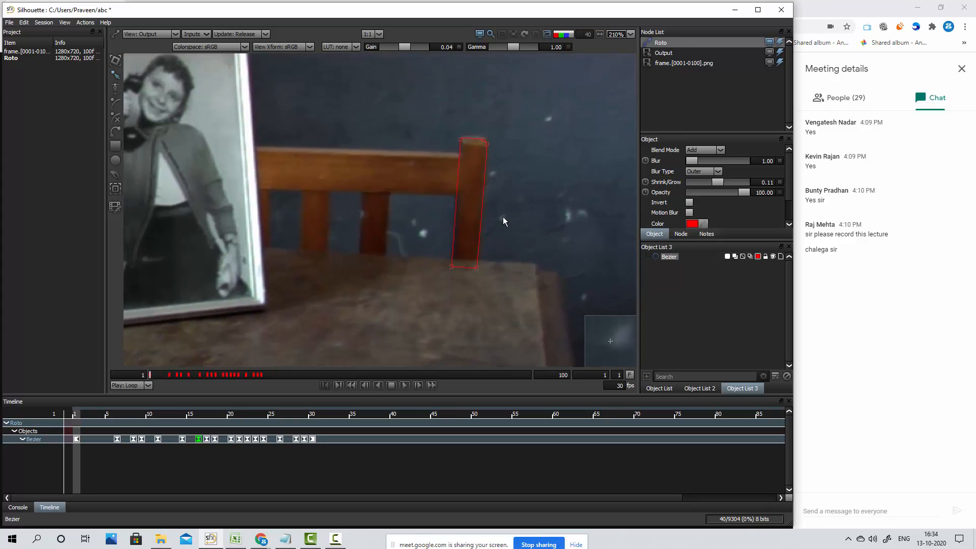
scroll(490, 200, up, 2)
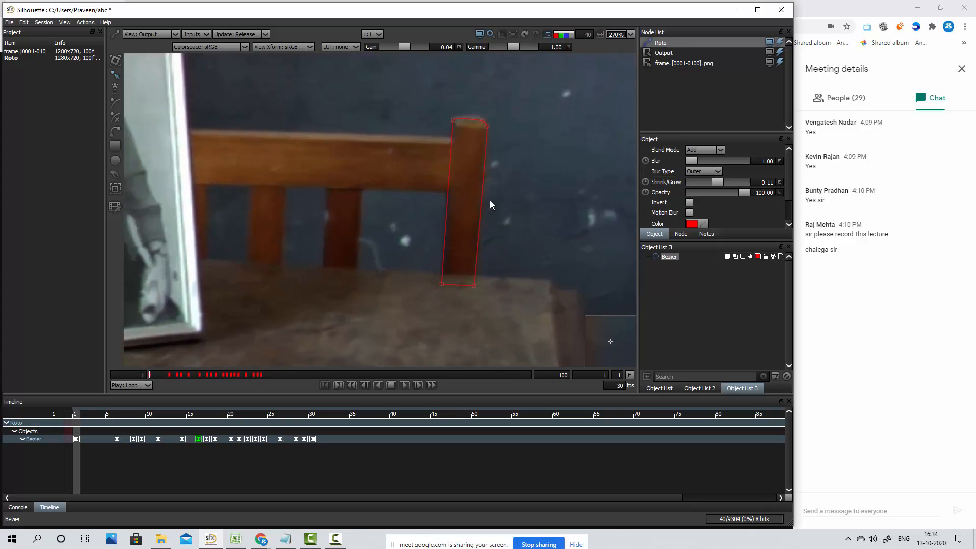
scroll(490, 200, up, 2)
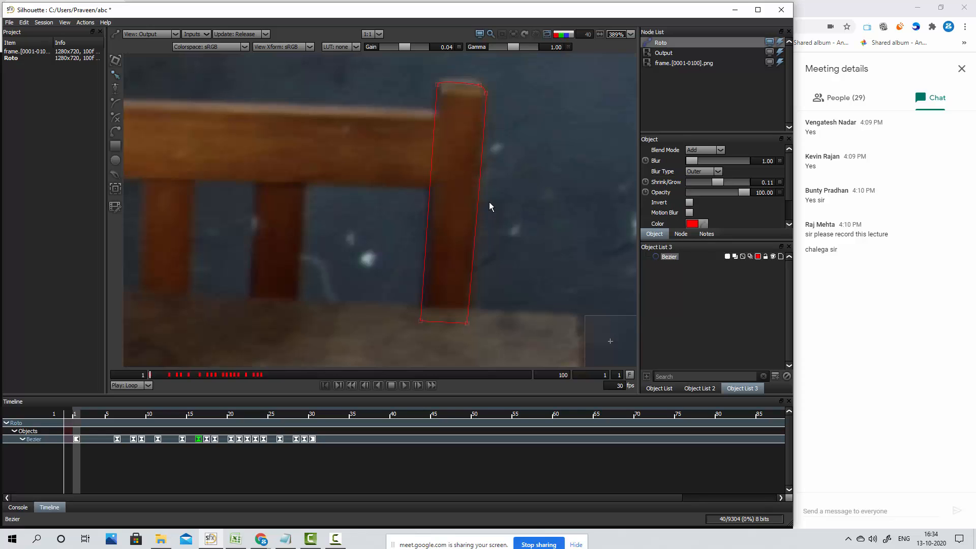
Draw a closed four-point Bezier shape around the chair's top back rail at frame 1, extending its ends beyond the white frame edge and into the post
scroll(382, 217, down, 3)
drag(254, 209, 325, 220)
scroll(249, 214, up, 2)
drag(442, 152, 422, 159)
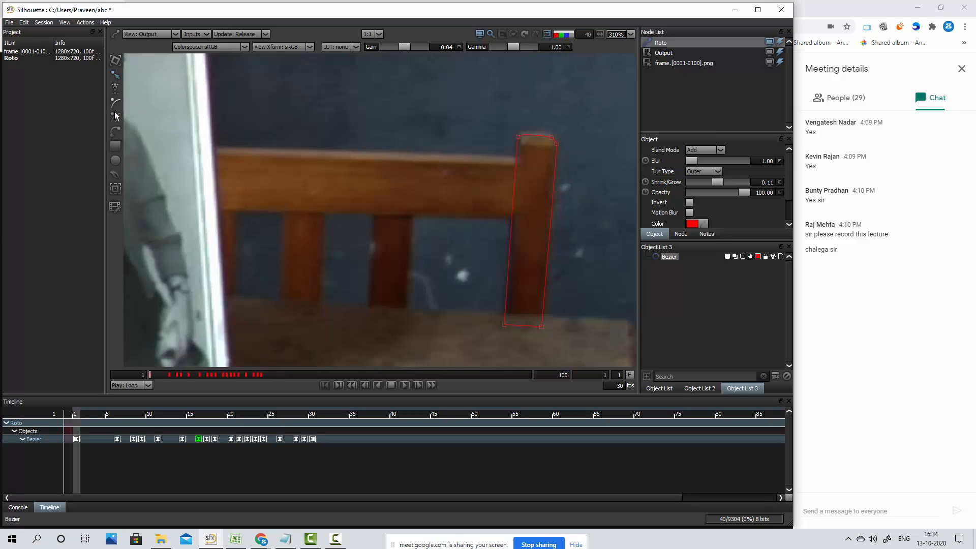
click(115, 131)
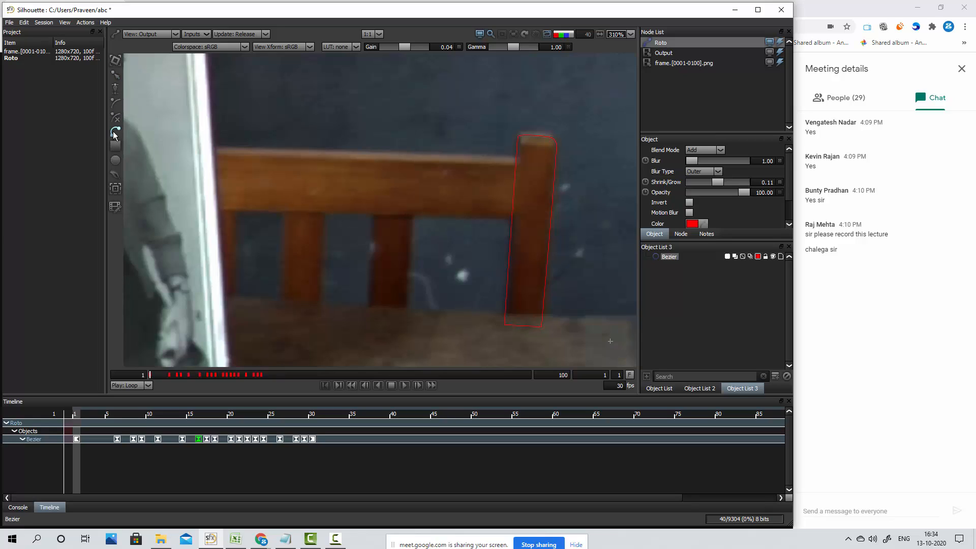
click(187, 145)
click(532, 156)
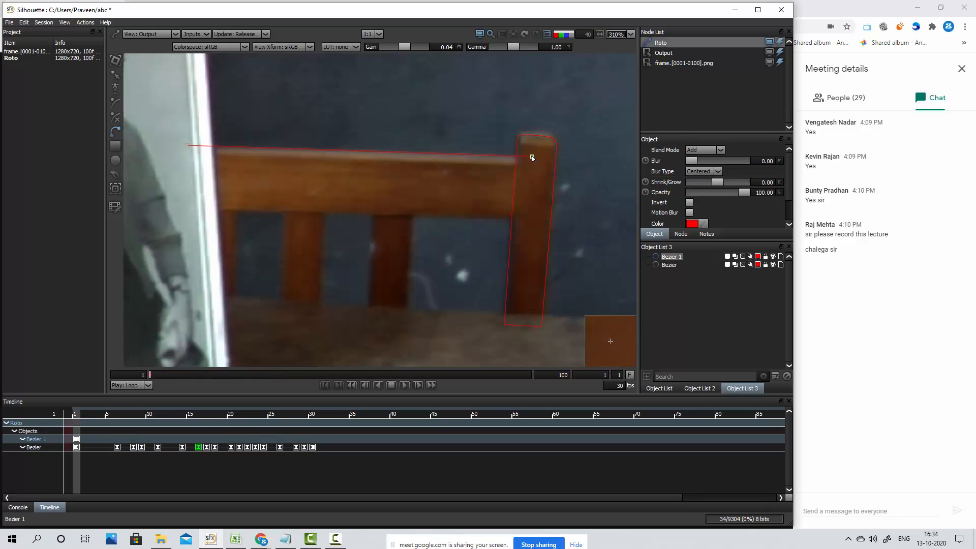
click(524, 218)
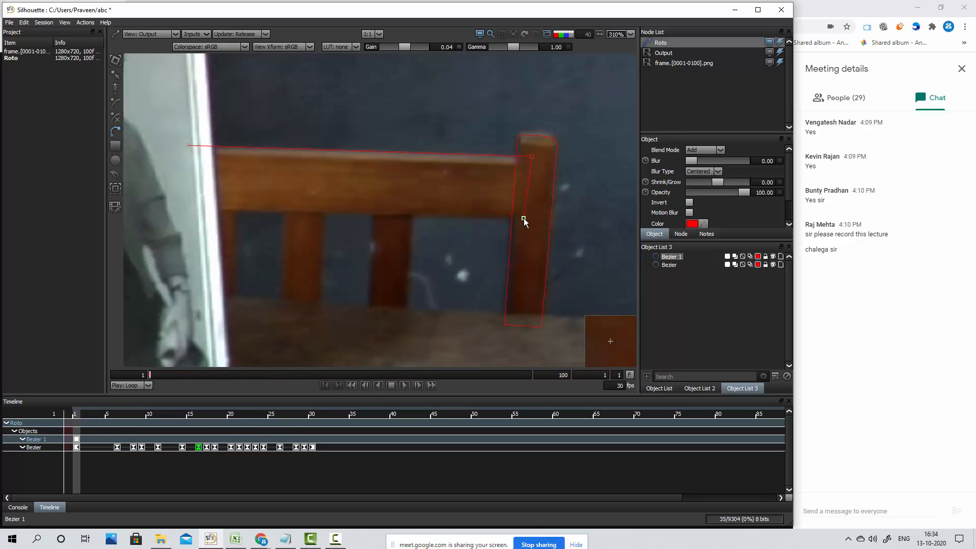
click(198, 211)
click(188, 146)
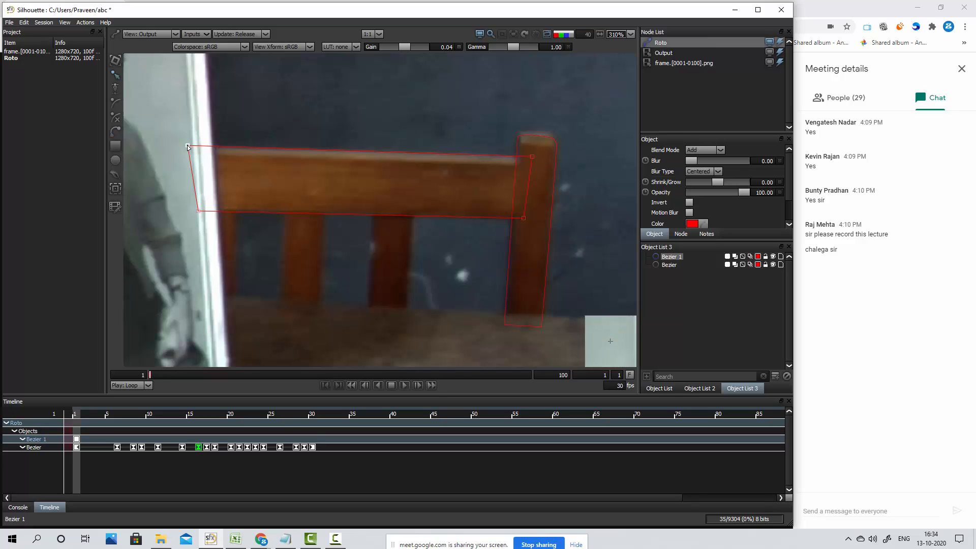
Fine-tune the rail shape's corner points at both ends of the rail at frame 1
click(524, 219)
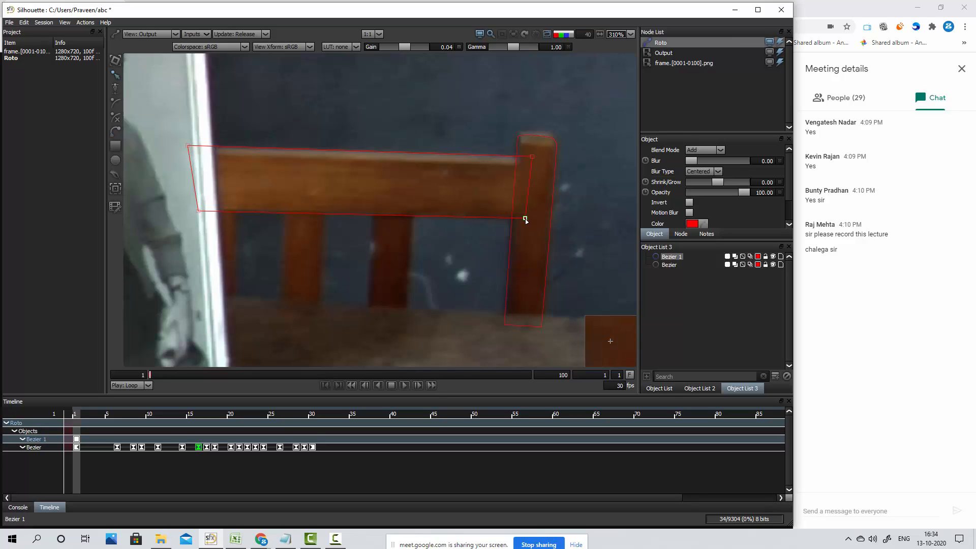
drag(199, 211, 196, 211)
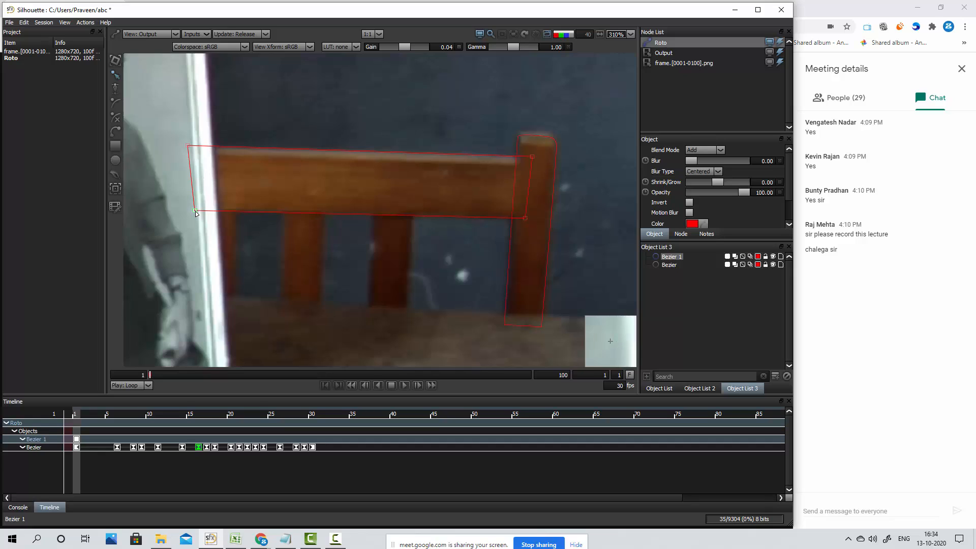
drag(532, 156, 528, 157)
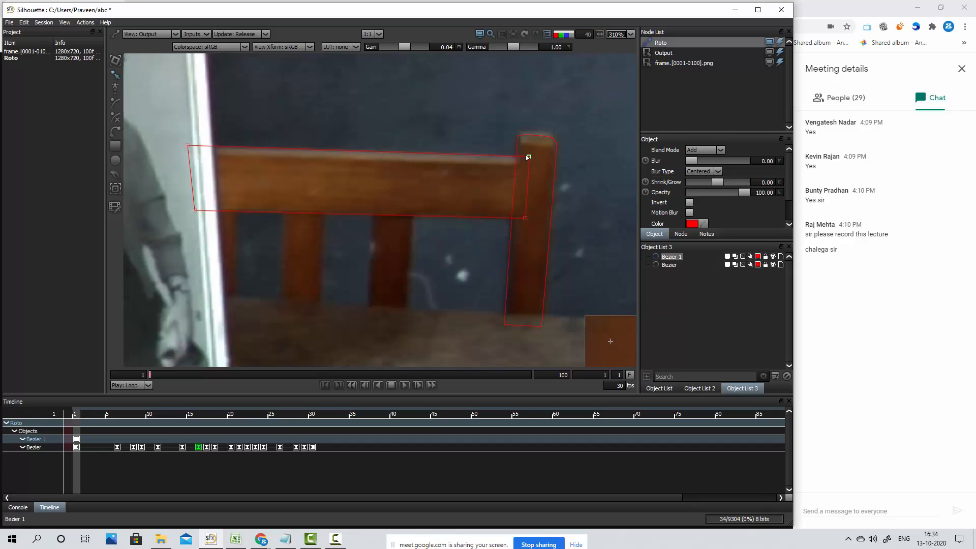
Lock the post shape and toggle its visibility off and back on
click(703, 265)
click(766, 265)
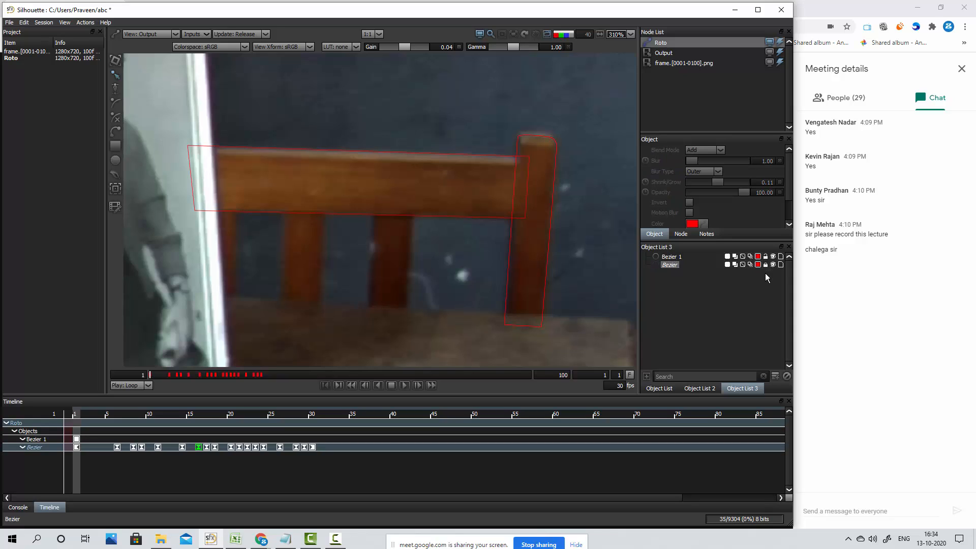
click(773, 265)
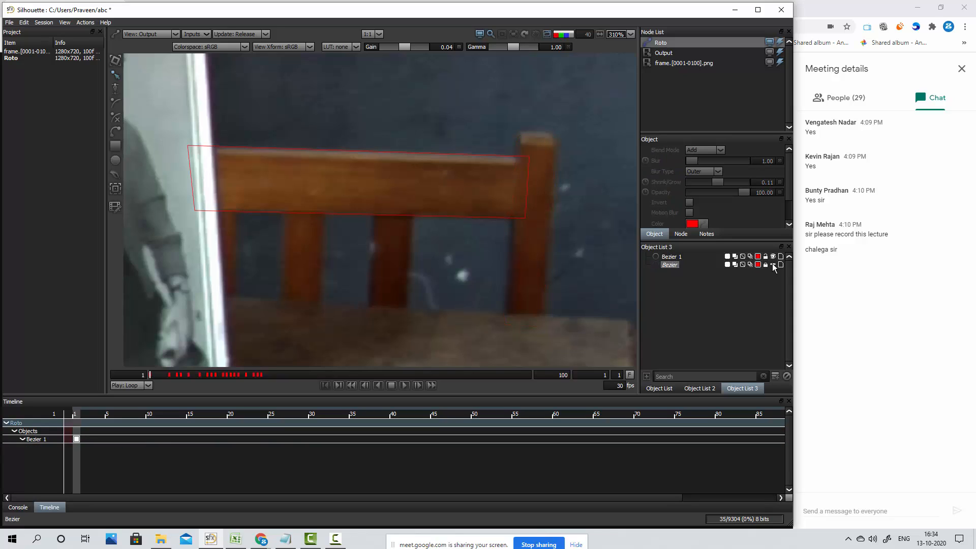
click(773, 264)
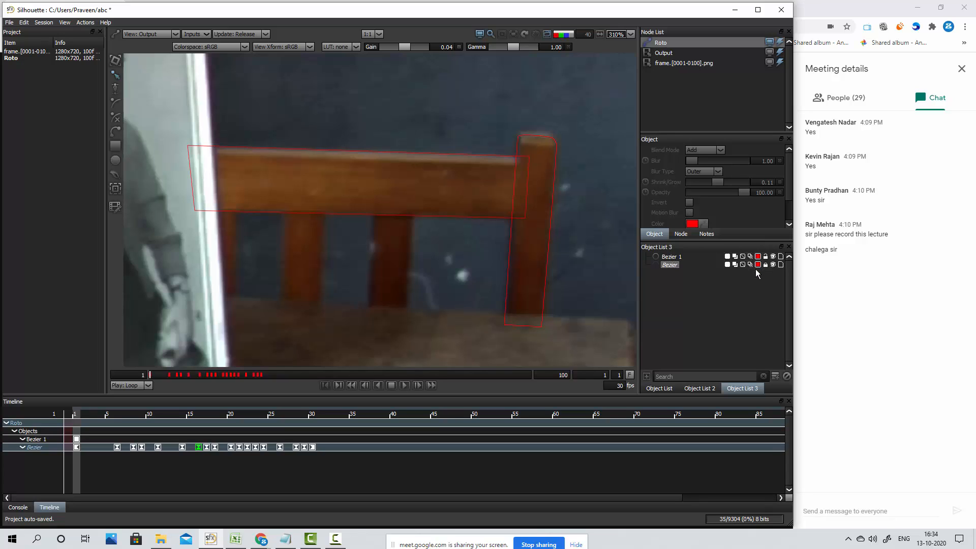
Change the locked post shape's outline color to black and deselect it
click(759, 265)
click(440, 256)
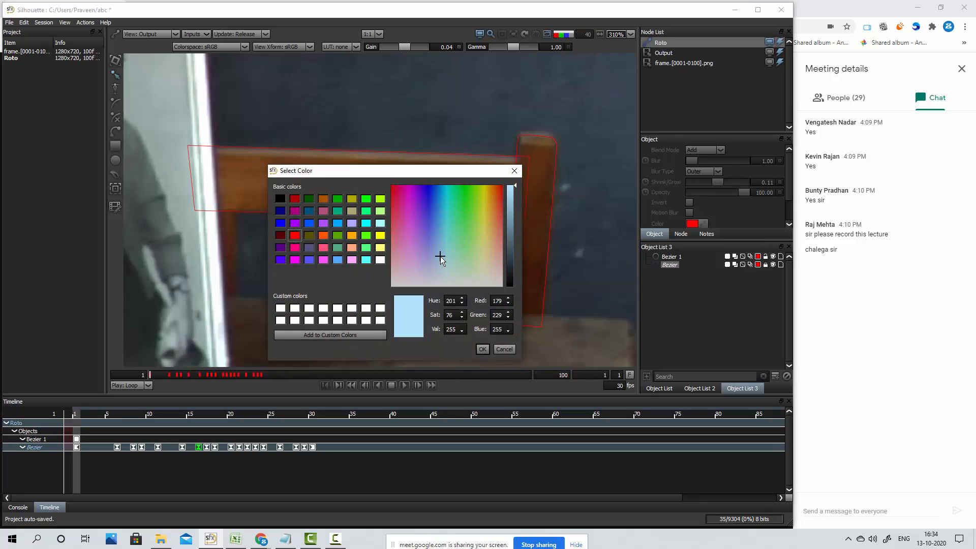
click(380, 235)
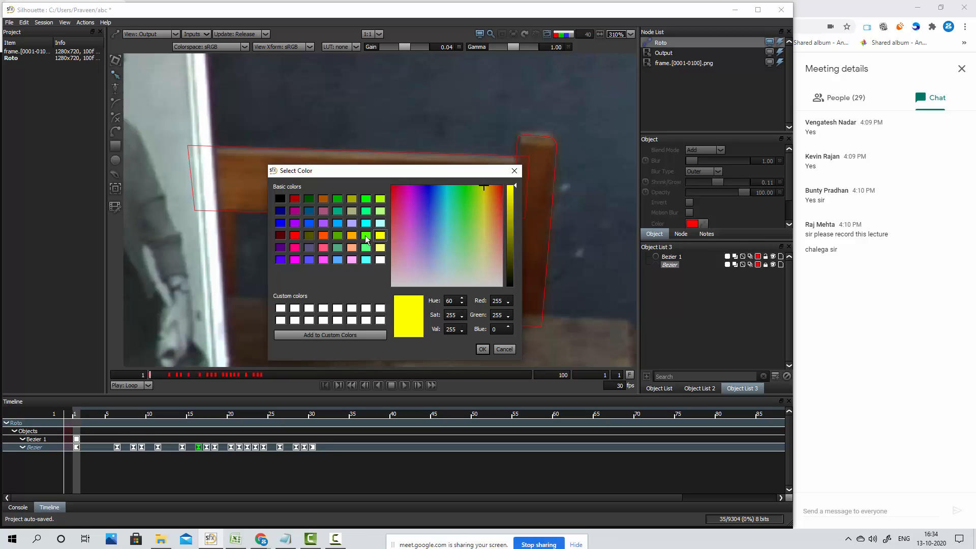
click(294, 235)
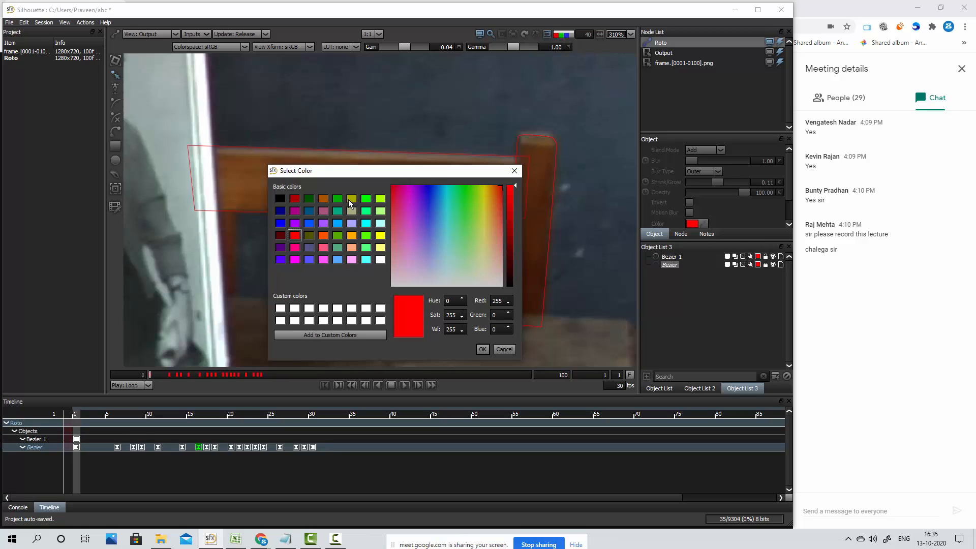
click(282, 198)
click(481, 348)
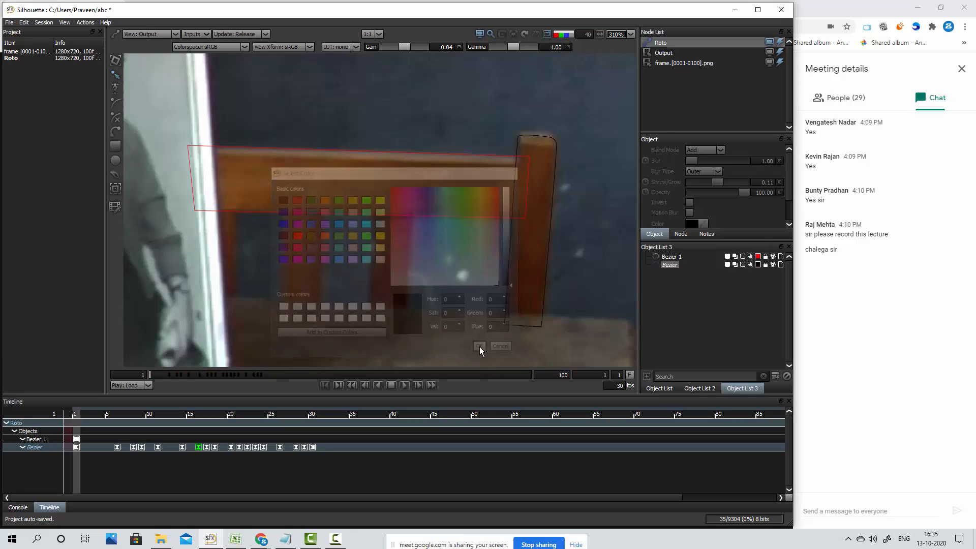
click(711, 316)
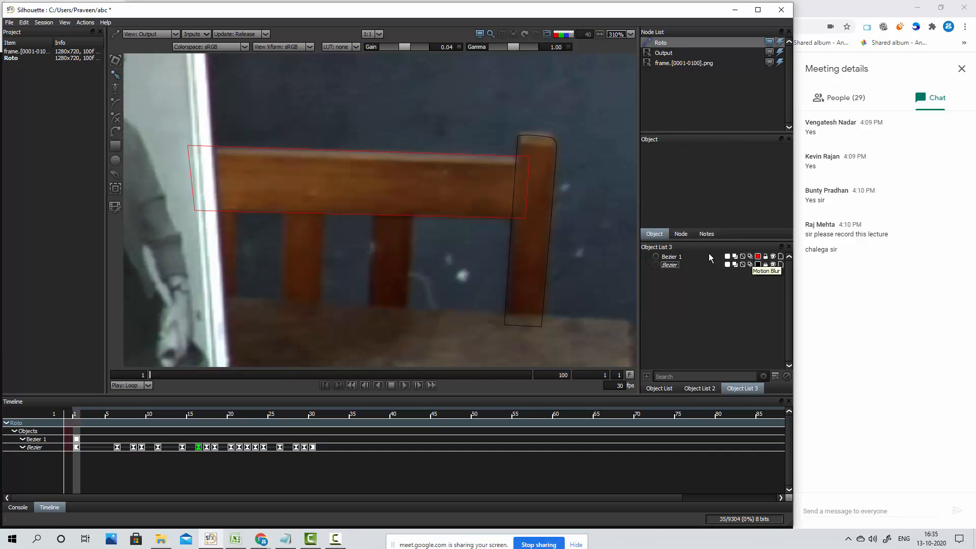
Select the rail shape in the object list and try its motion blur toggle
click(672, 257)
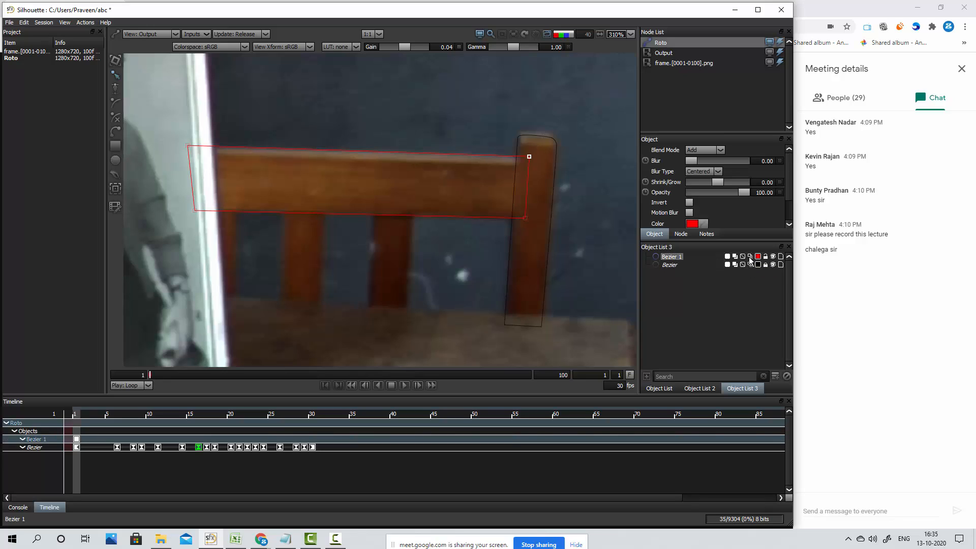
click(750, 259)
click(750, 259)
click(750, 259)
click(751, 259)
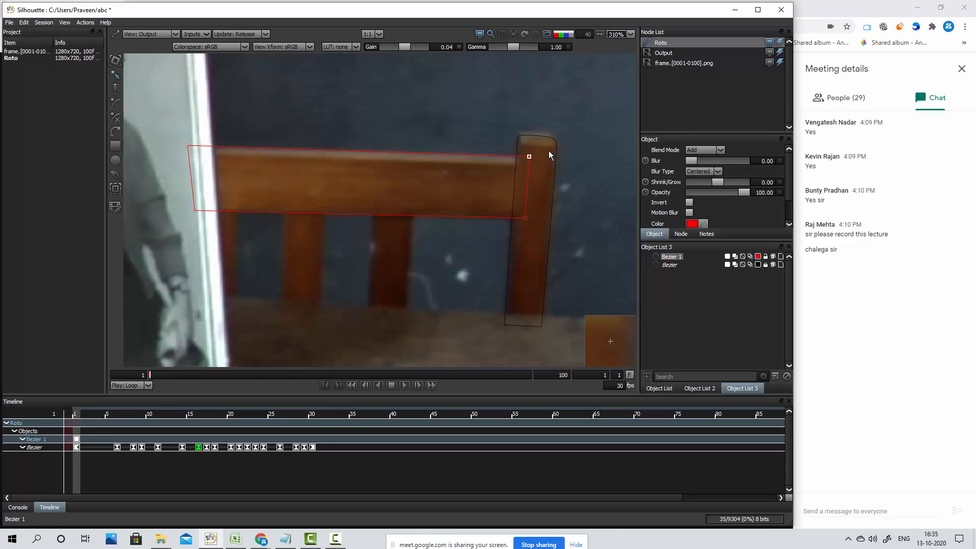
Advance to frame 6 and move the whole rail shape down and left onto the rail, keyframing it there
drag(548, 148, 161, 133)
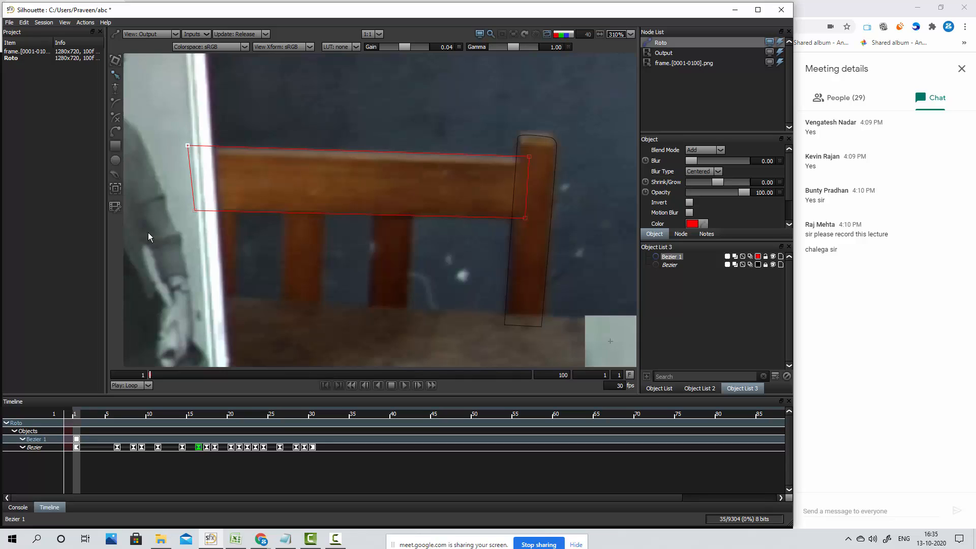
key(x)
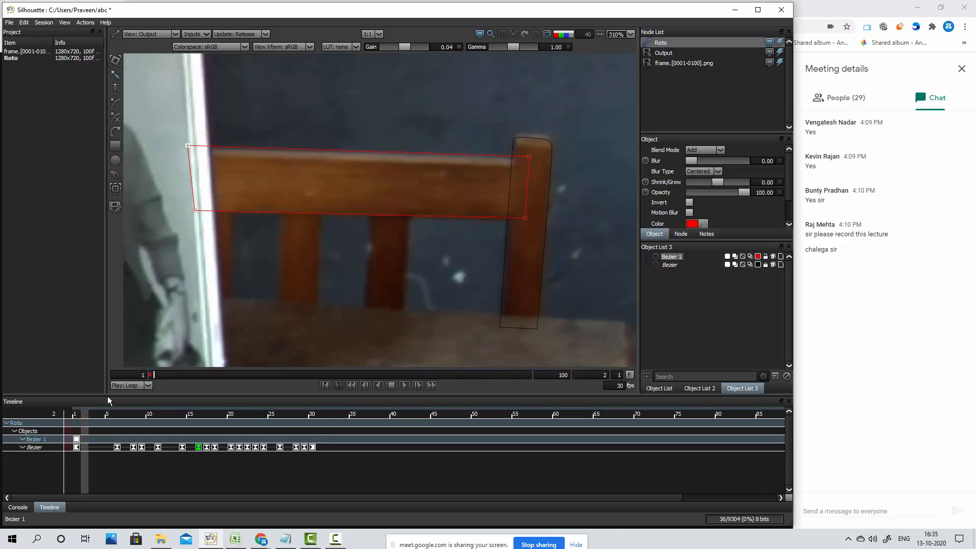
key(x)
key(x)
key(x)
key(x)
key(x)
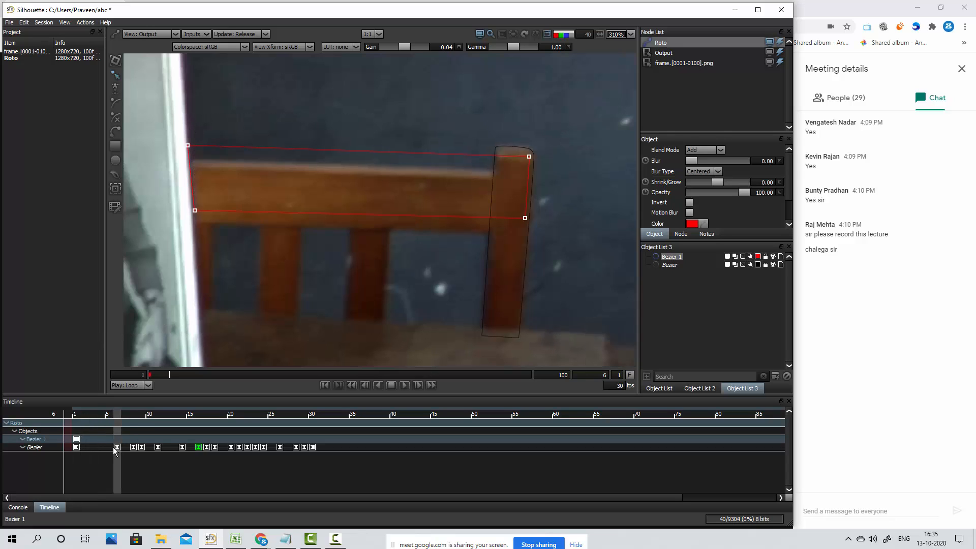
drag(350, 192, 349, 198)
key(Left)
key(Left)
key(Left)
key(Left)
key(Left)
key(Left)
key(Left)
key(Left)
key(Left)
key(Left)
key(Left)
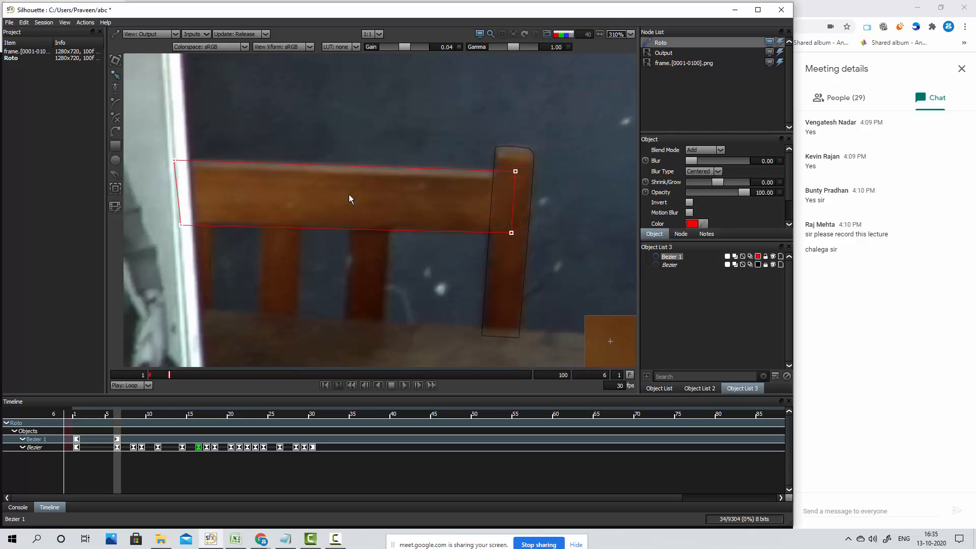
key(Up)
Fine-tune the rail shape's two left corner points at frame 6 and deselect the shape
drag(150, 217, 432, 266)
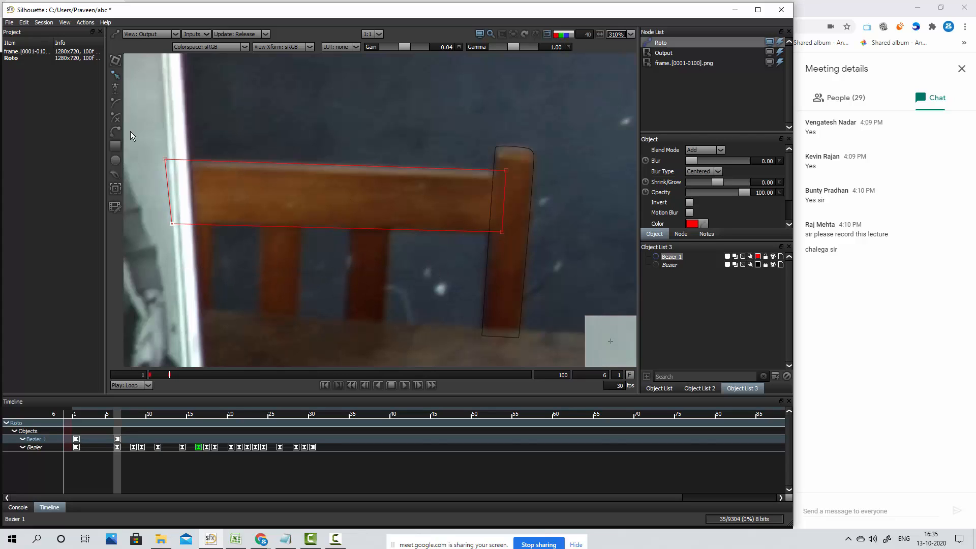
drag(130, 132, 447, 194)
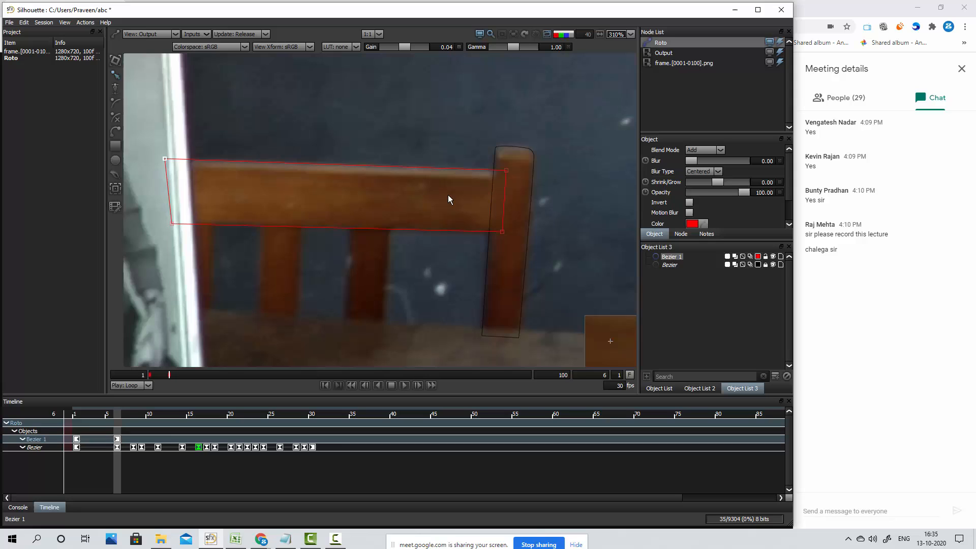
click(395, 301)
Review the rail shape's fit between frames 1 and 7
key(Left)
key(Left)
key(Left)
key(Left)
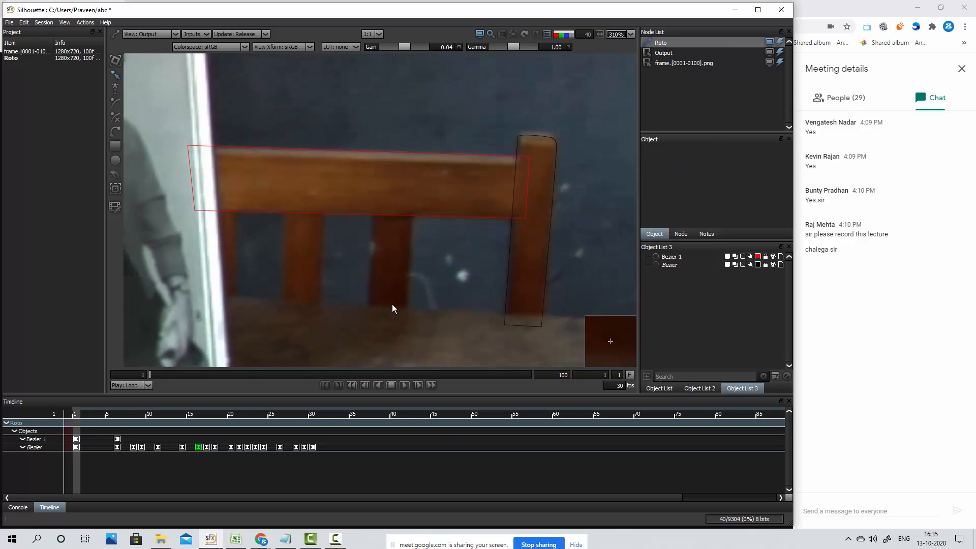
key(Left)
key(Right)
key(Right)
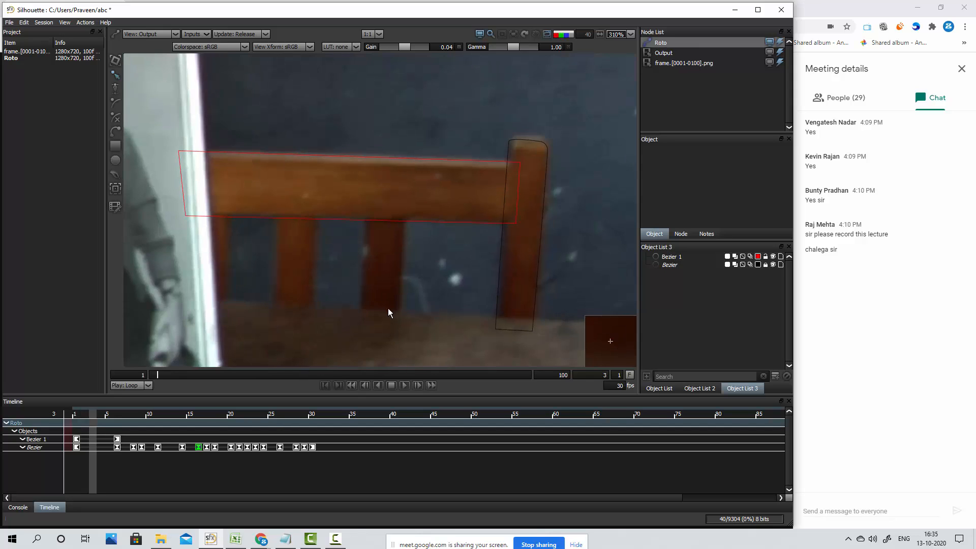
key(Right)
key(Right)
key(Right)
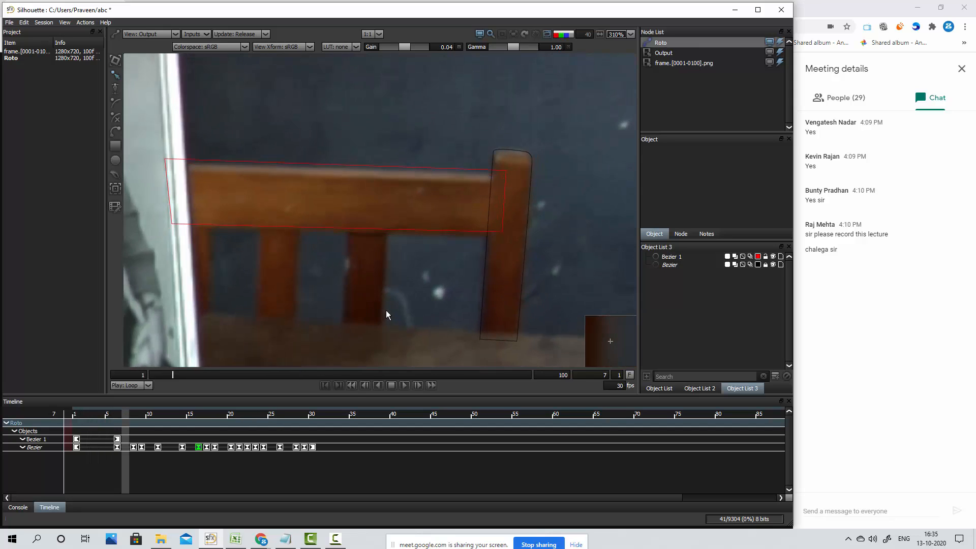
Nudge the rail shape's lower left corner point up at frame 3 and check the fit from frame 1 to frame 6
key(Left)
key(Left)
key(Left)
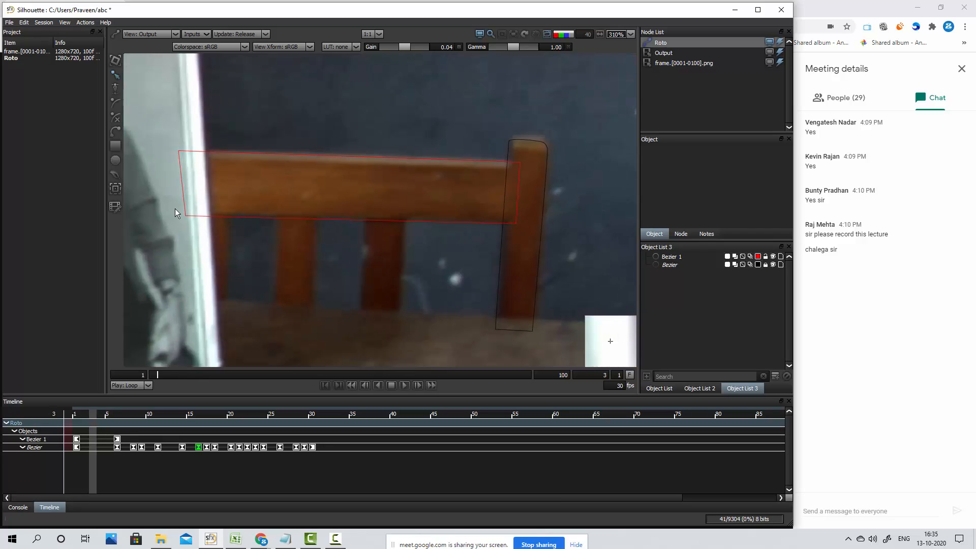
click(187, 216)
drag(175, 201, 218, 257)
key(Up)
key(Up)
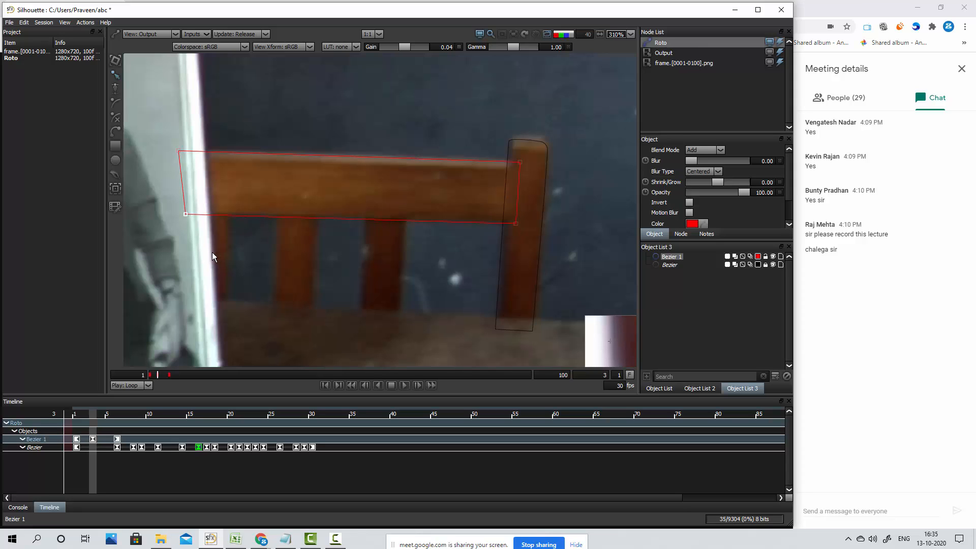
key(Left)
key(Left)
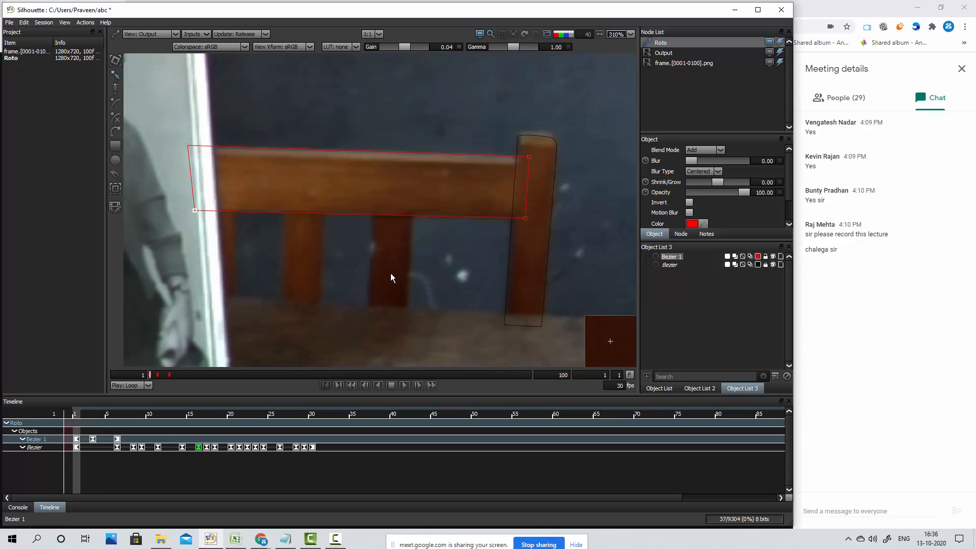
key(Right)
key(Right)
key(Right)
key(Right)
key(Right)
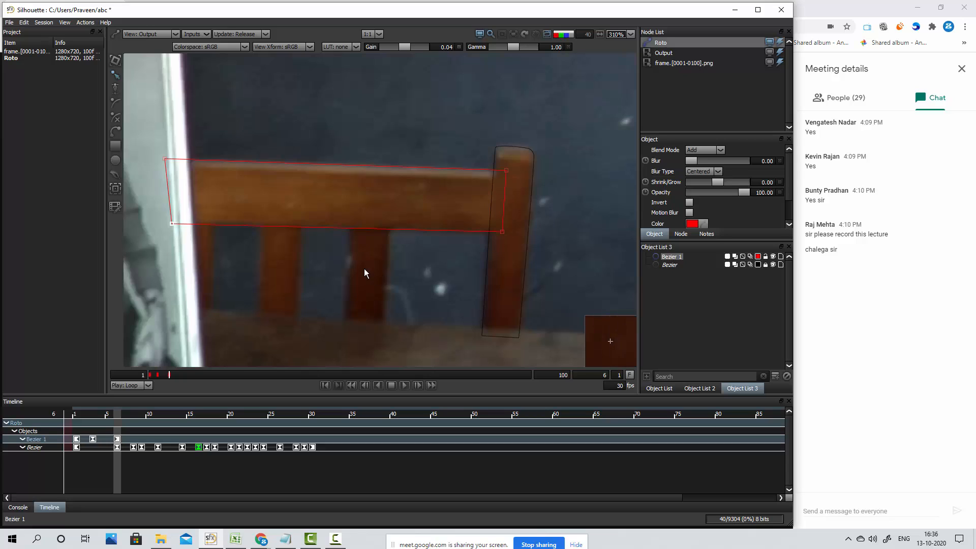
Set the rail shape's blur type to Outer and its blur to 1
key(s)
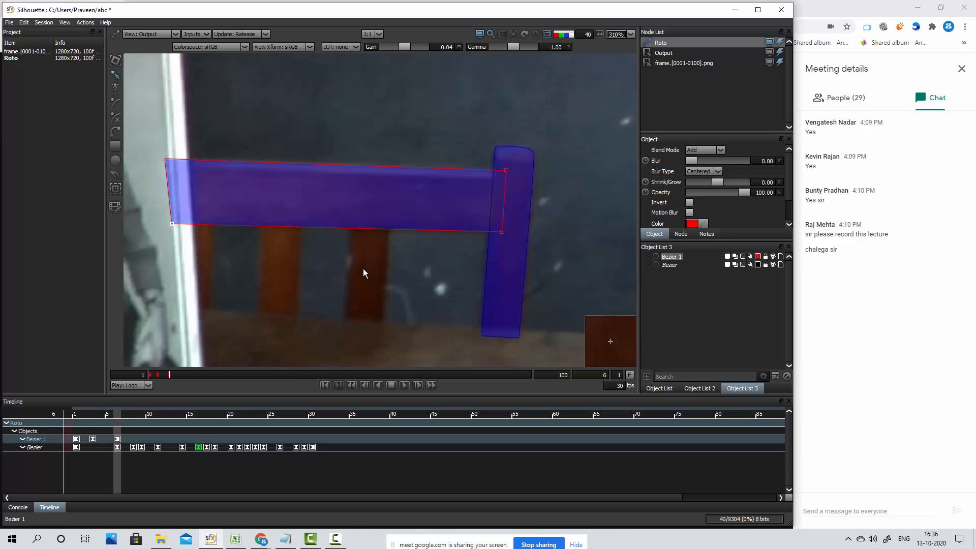
drag(733, 162, 743, 164)
click(717, 172)
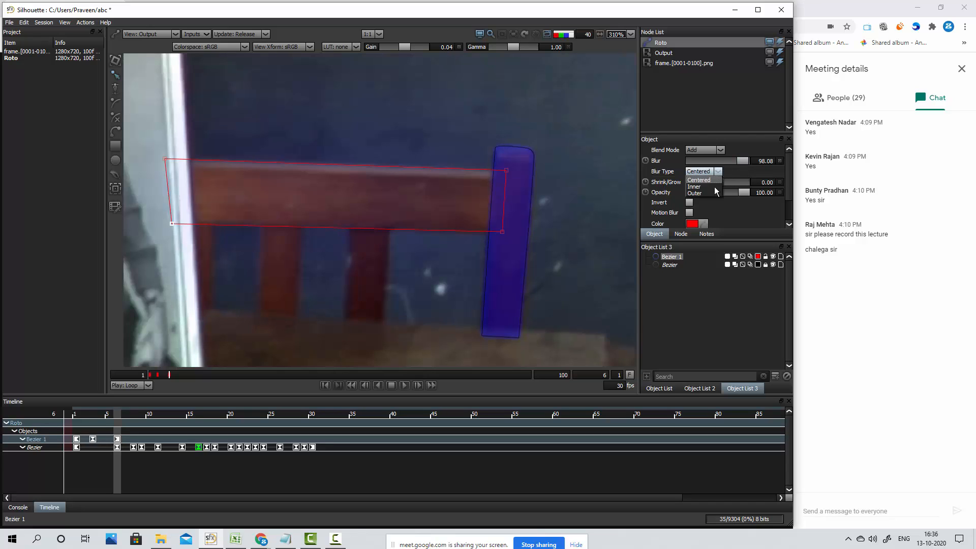
click(710, 193)
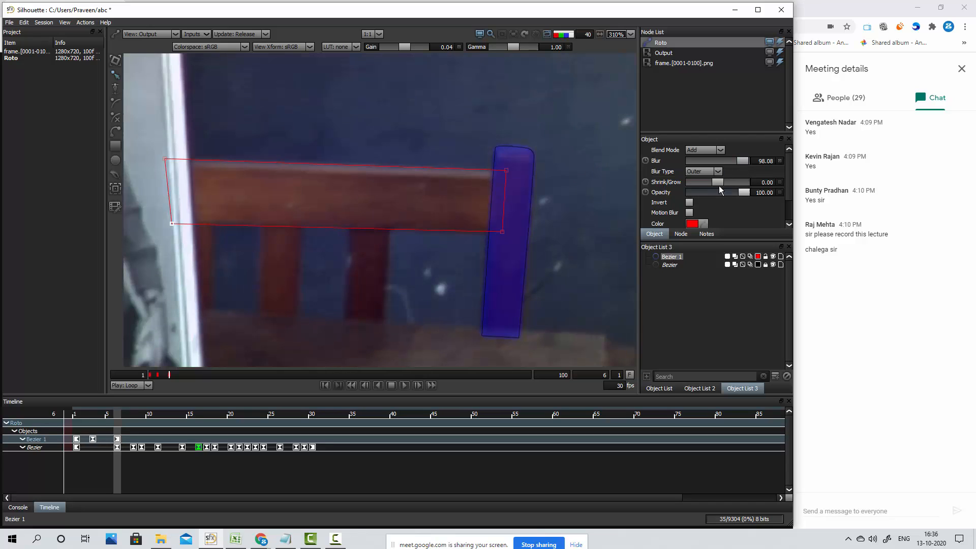
double_click(757, 159)
text(1)
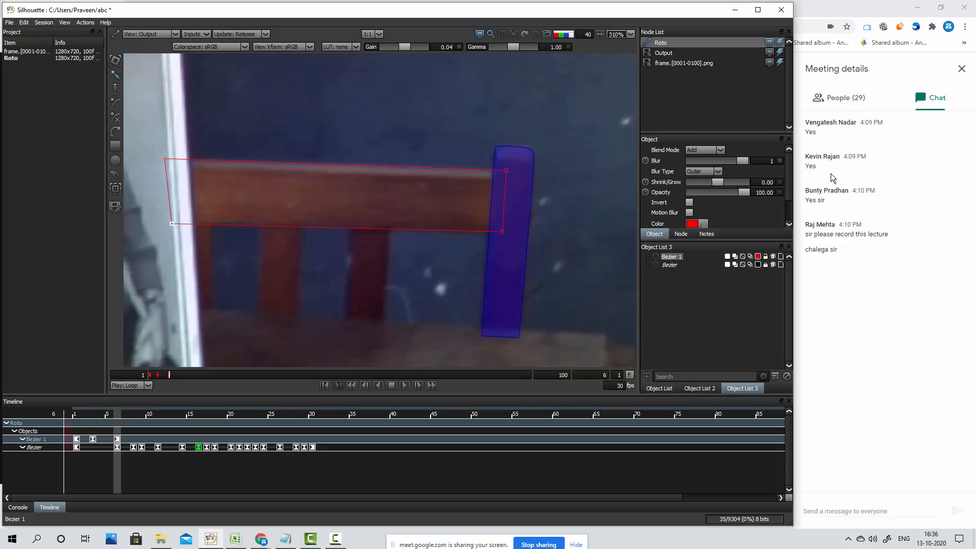
key(Return)
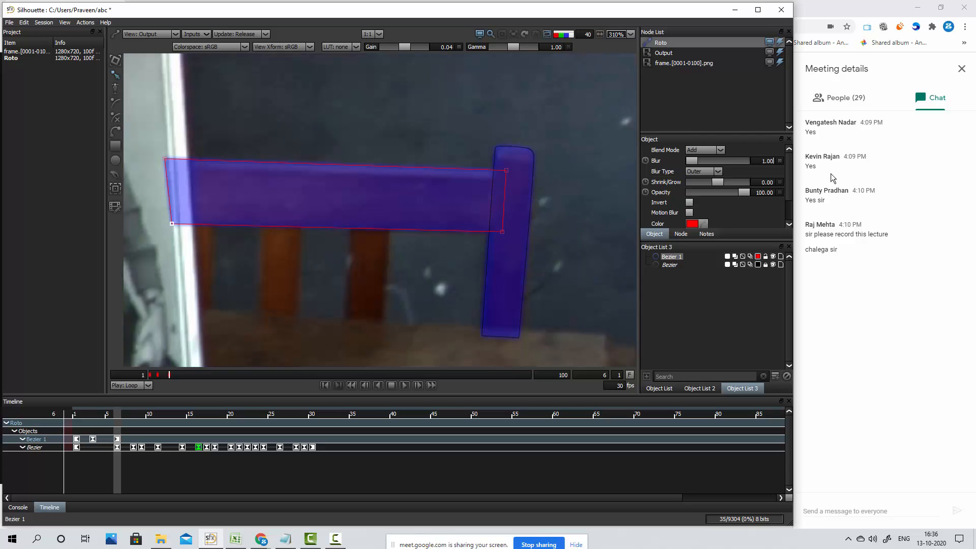
Deselect the rail shape and check the rail and post mattes at frame 6 with the overlay, plain and composite displays
click(564, 252)
key(a)
key(a)
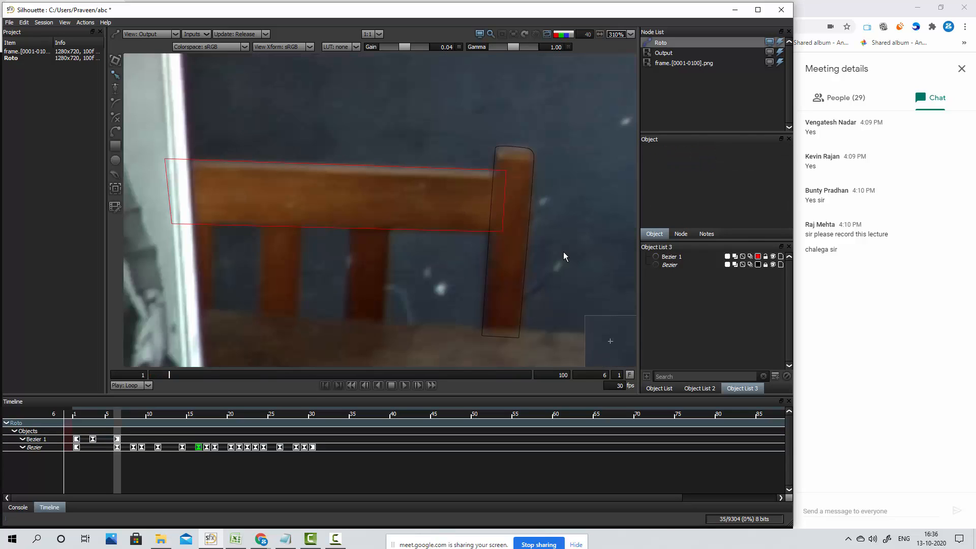
key(a)
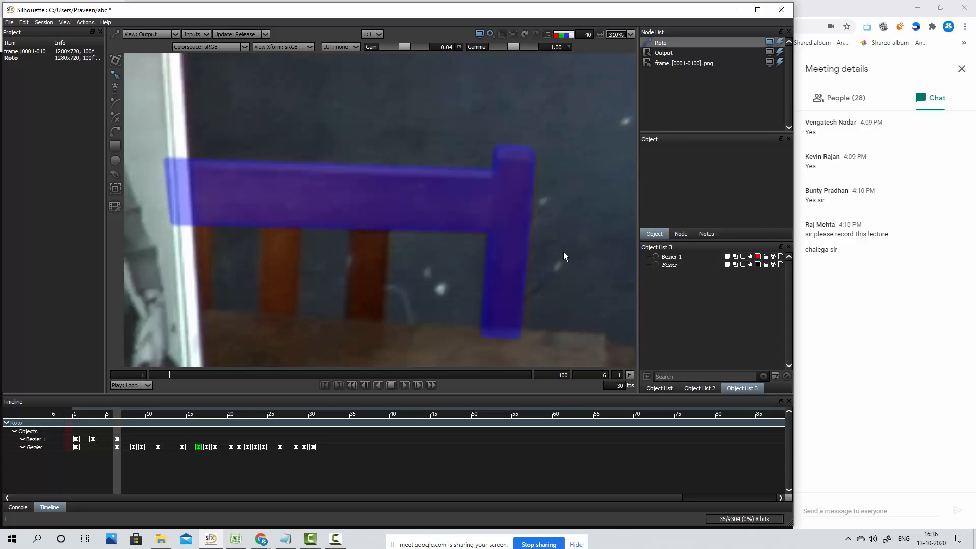
key(a)
key(a)
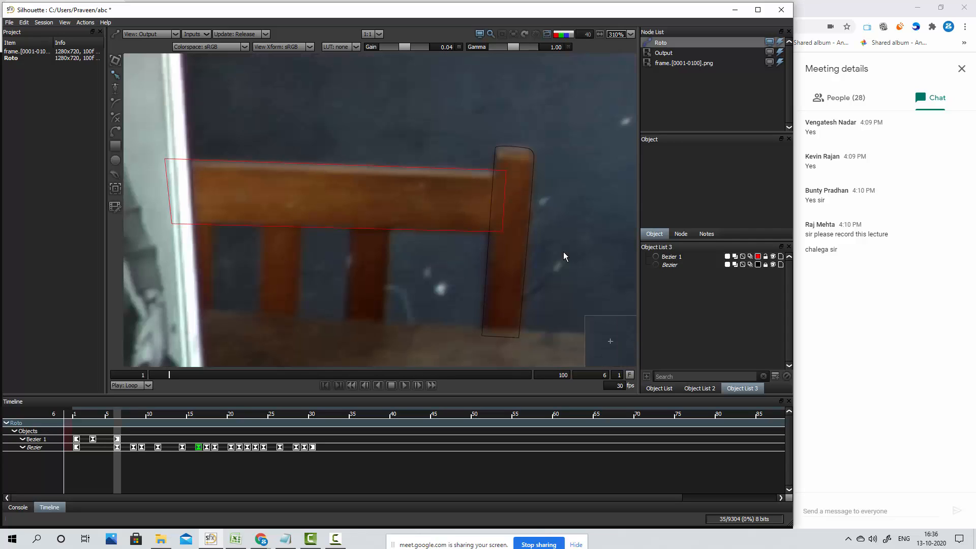
key(a)
key(a)
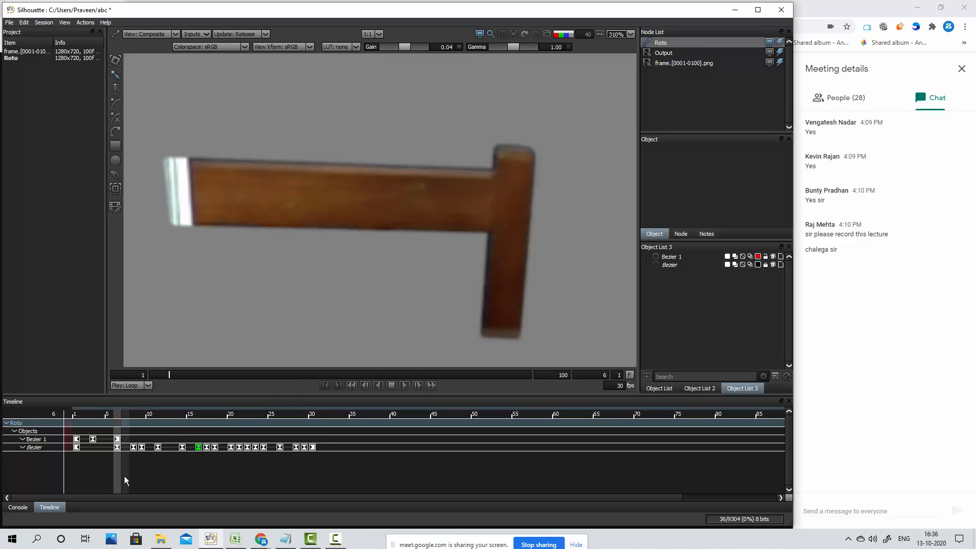
Select the rail shape at frame 6 and nudge its upper right corner point down
click(117, 439)
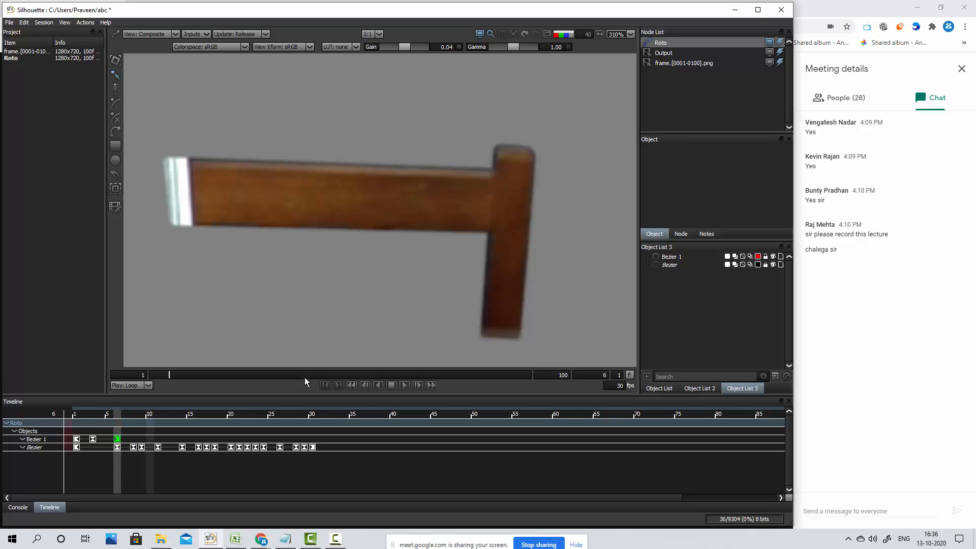
click(672, 256)
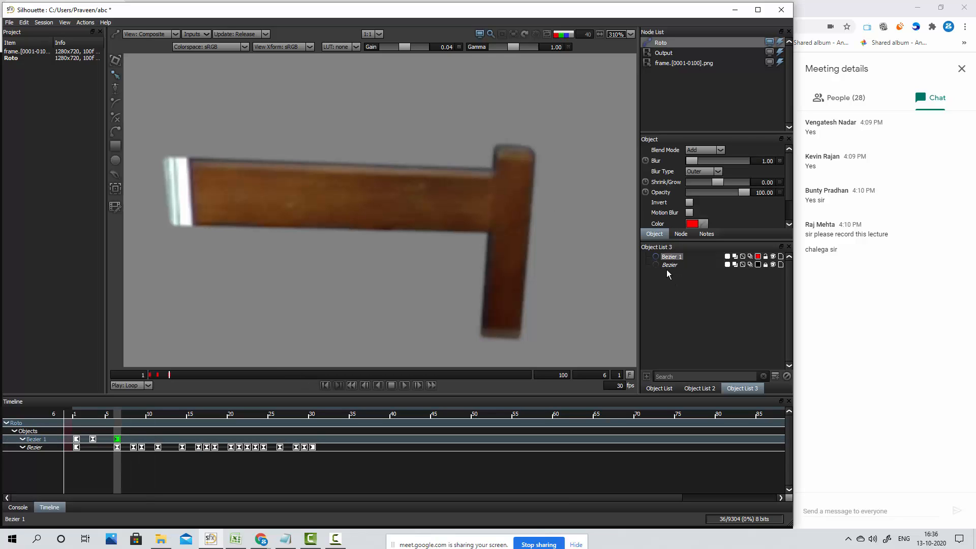
drag(515, 161, 480, 188)
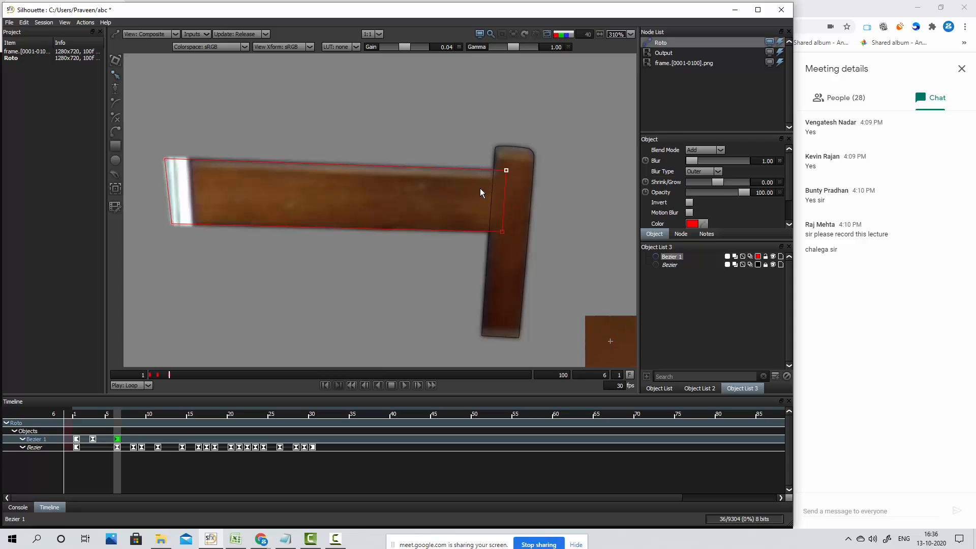
key(Down)
key(Down)
key(Down)
key(Down)
Nudge the rail shape's upper left corner point down at frame 6 and deselect the shape
key(Down)
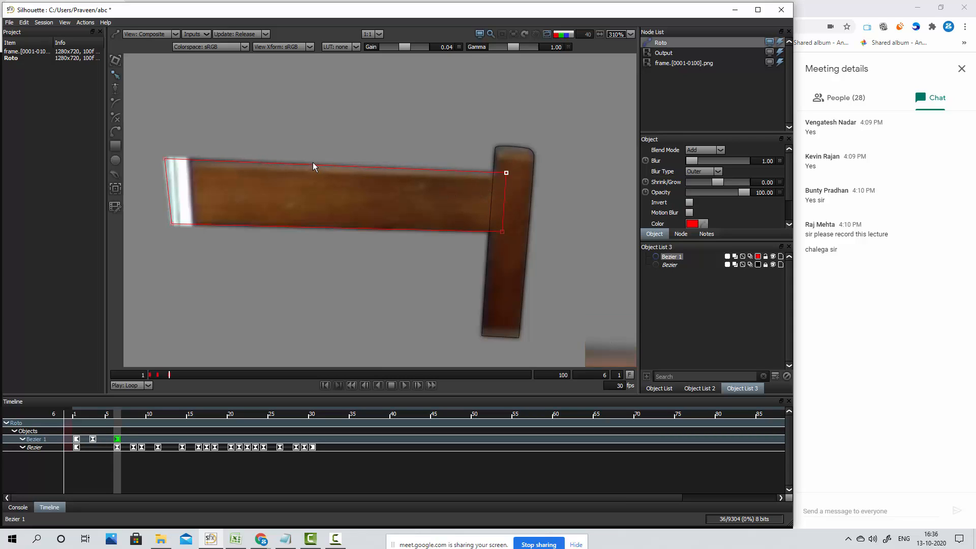
drag(236, 133, 146, 178)
key(Down)
key(Down)
key(Down)
key(Down)
key(Down)
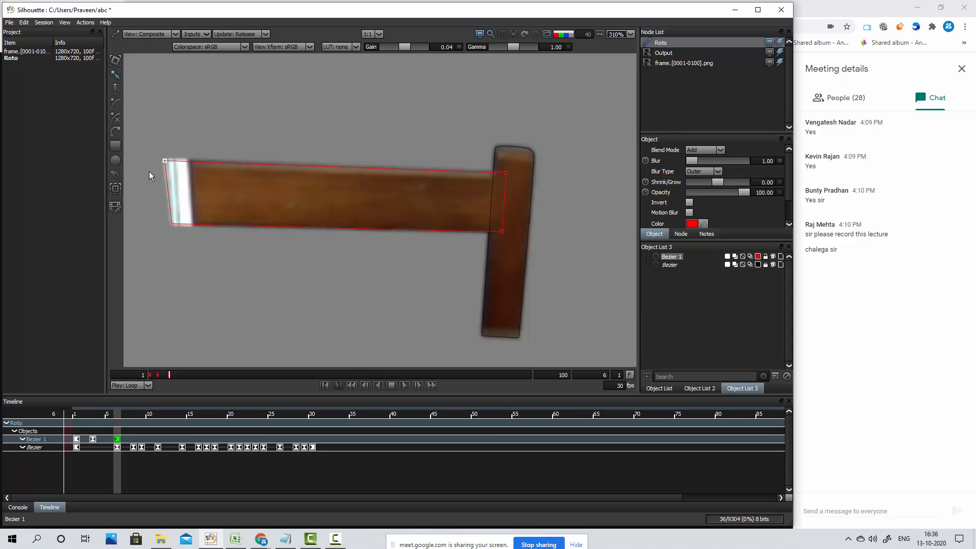
click(590, 267)
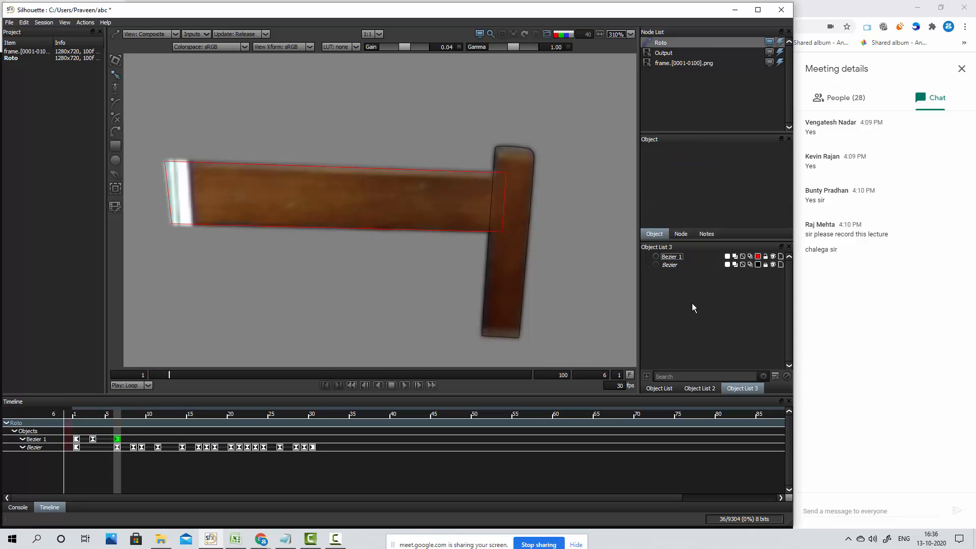
Examine the rail and post edges at frame 6, comparing the composite and output views
key(o)
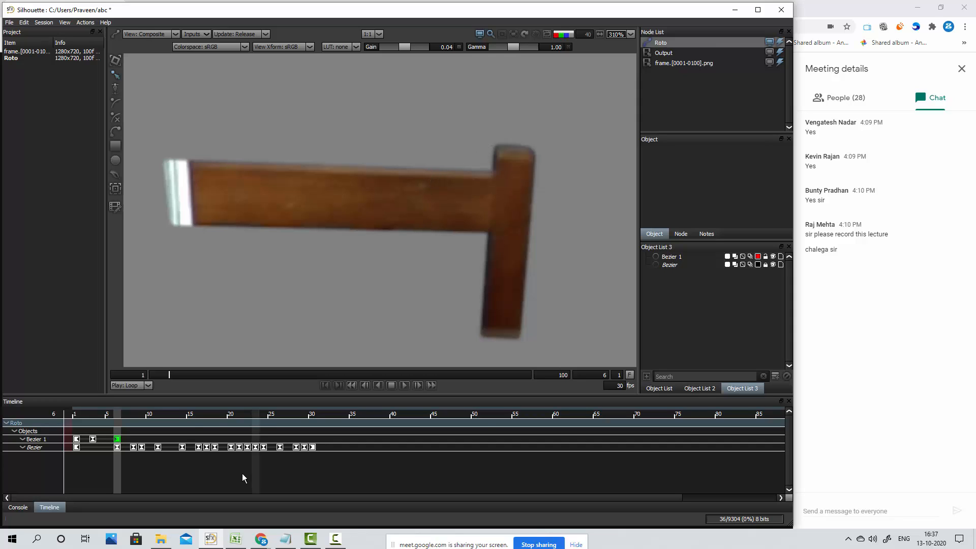
click(670, 266)
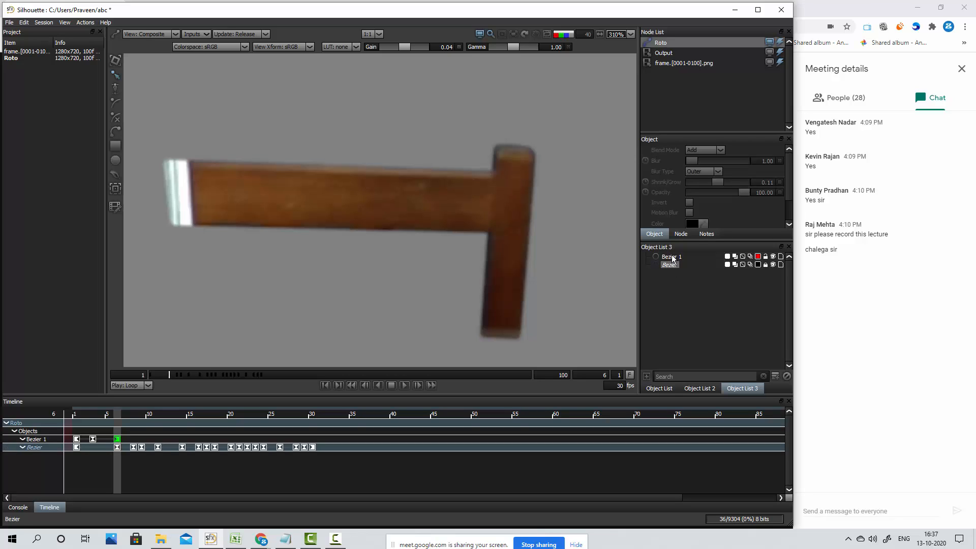
click(671, 257)
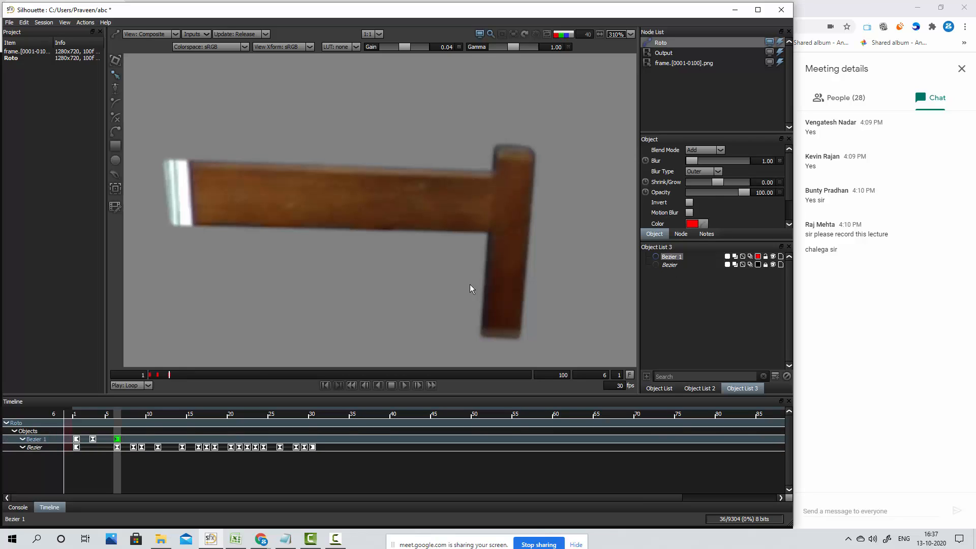
click(333, 208)
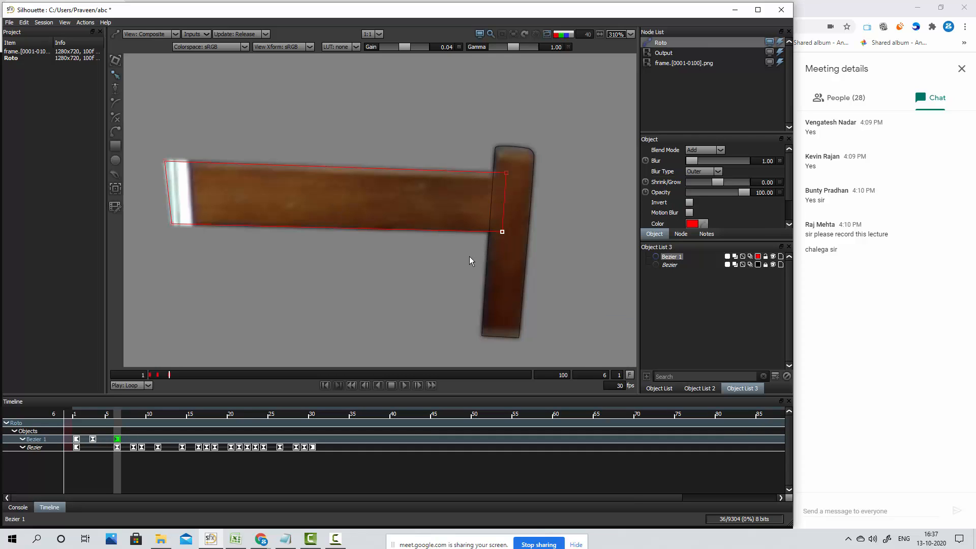
key(1)
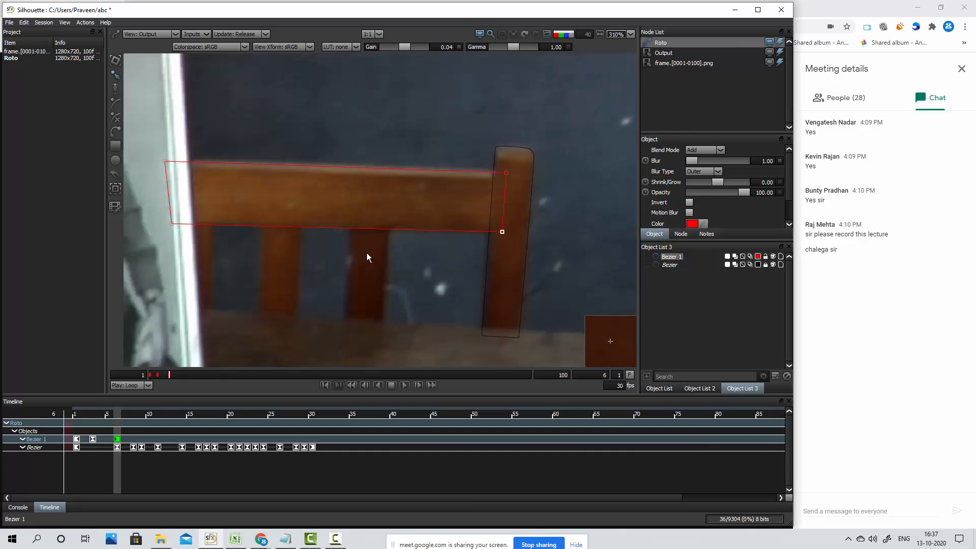
key(2)
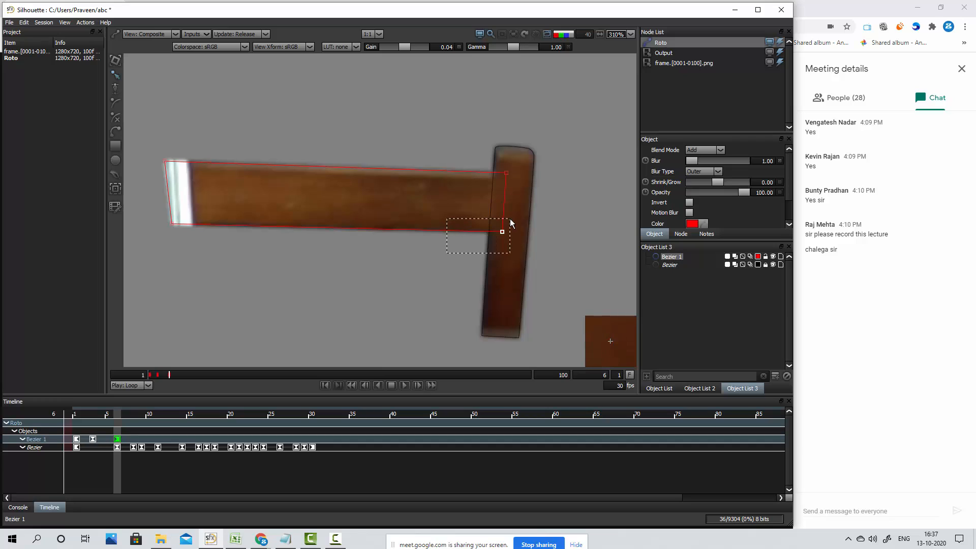
Fine-tune the rail shape's two lower corner points at frame 6 and compare the outline with the bare image
click(504, 231)
drag(151, 212, 187, 243)
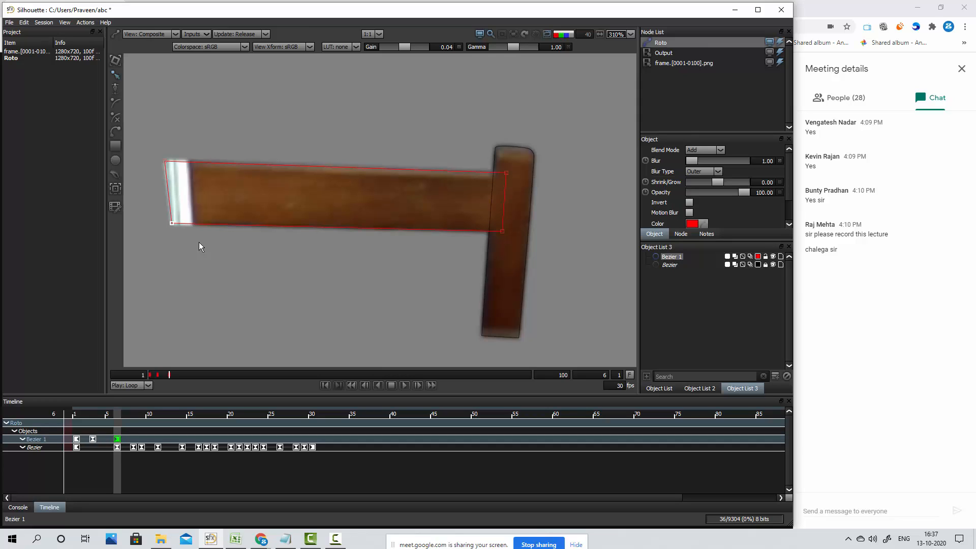
key(o)
key(2)
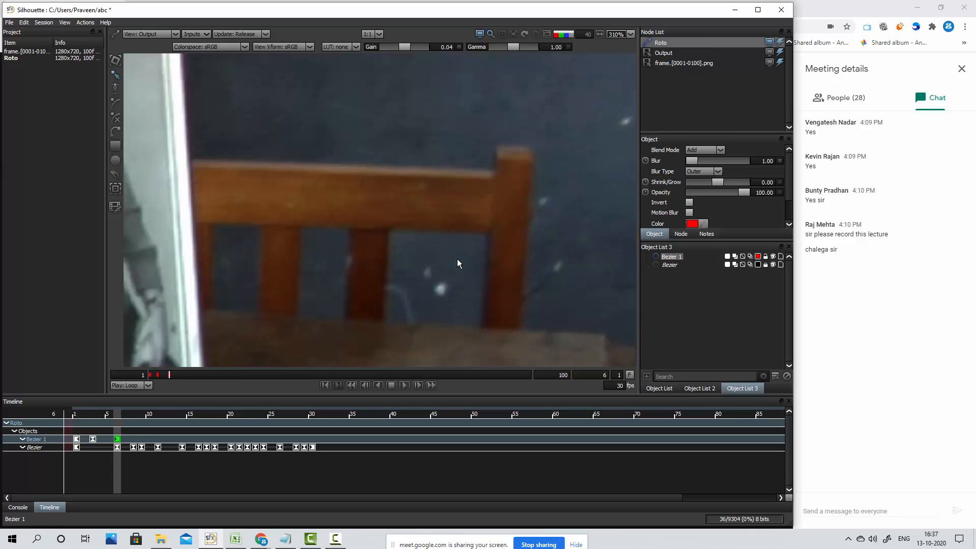
key(o)
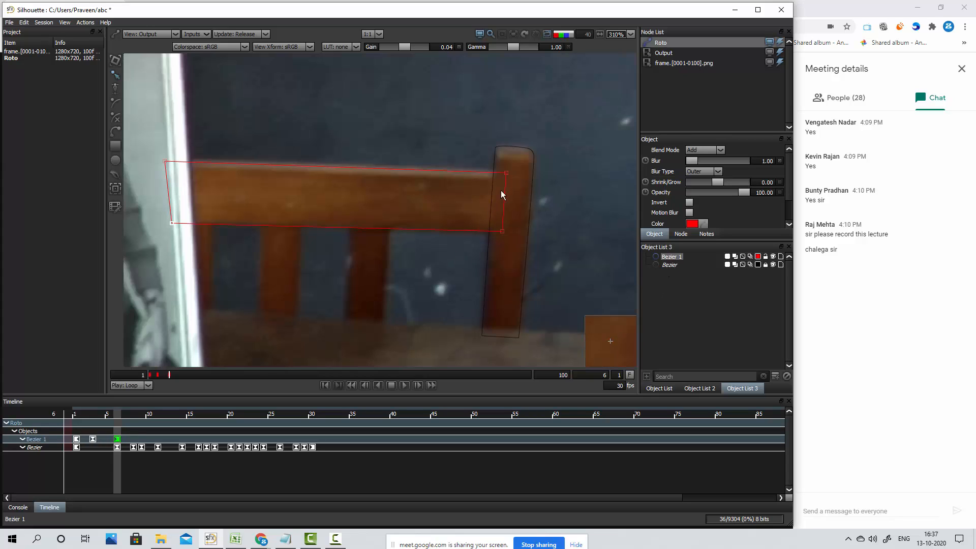
Advance to frame 8 with all rail shape points selected and move the shape down onto the rail, keyframing it there
drag(514, 156, 68, 289)
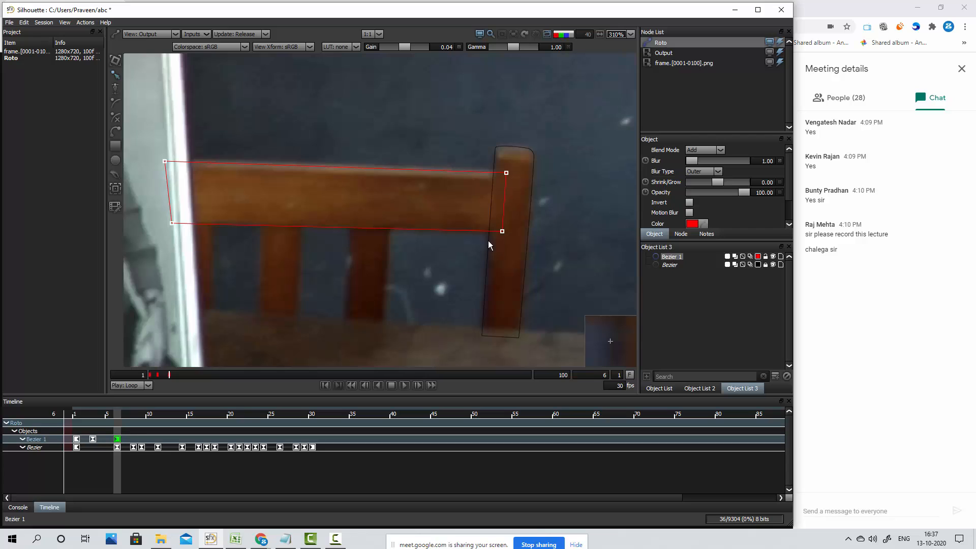
key(Right)
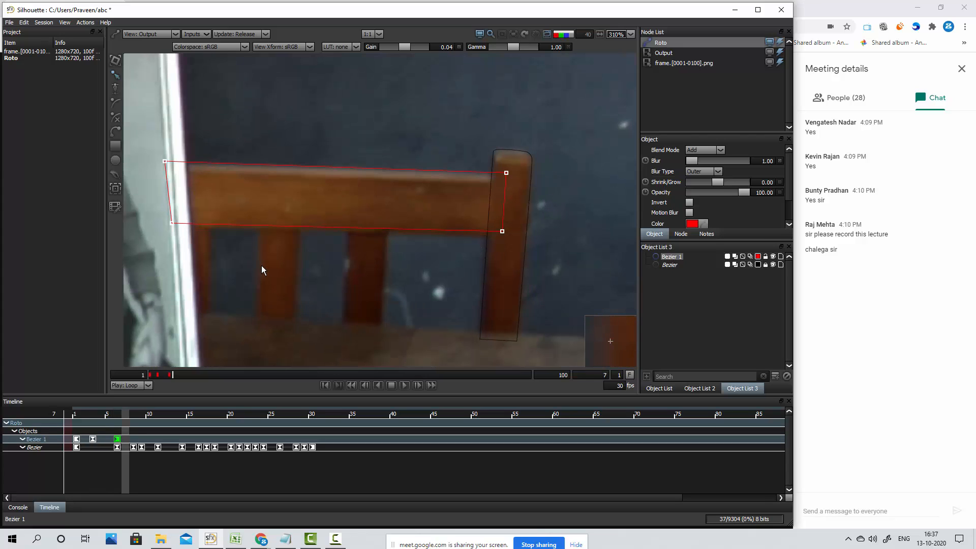
key(Right)
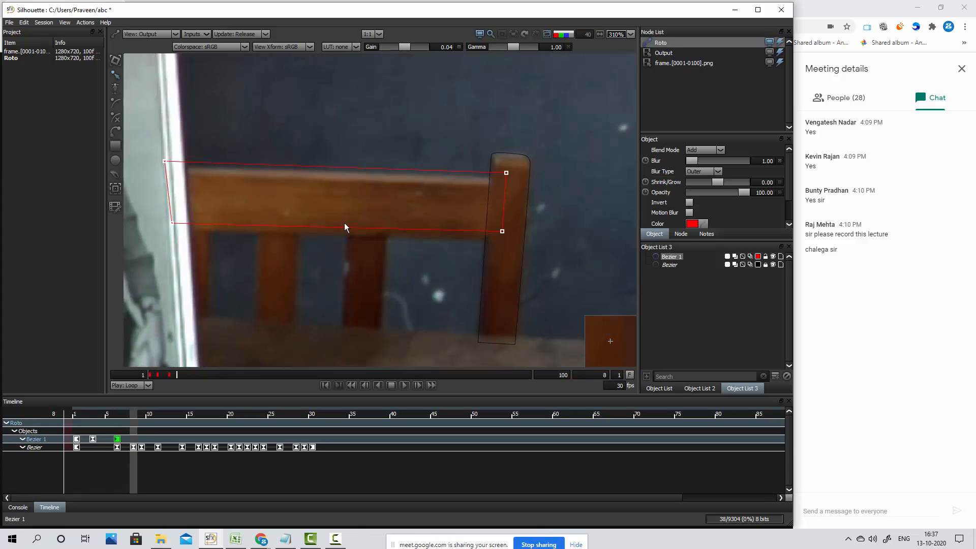
drag(563, 126, 39, 294)
key(Down)
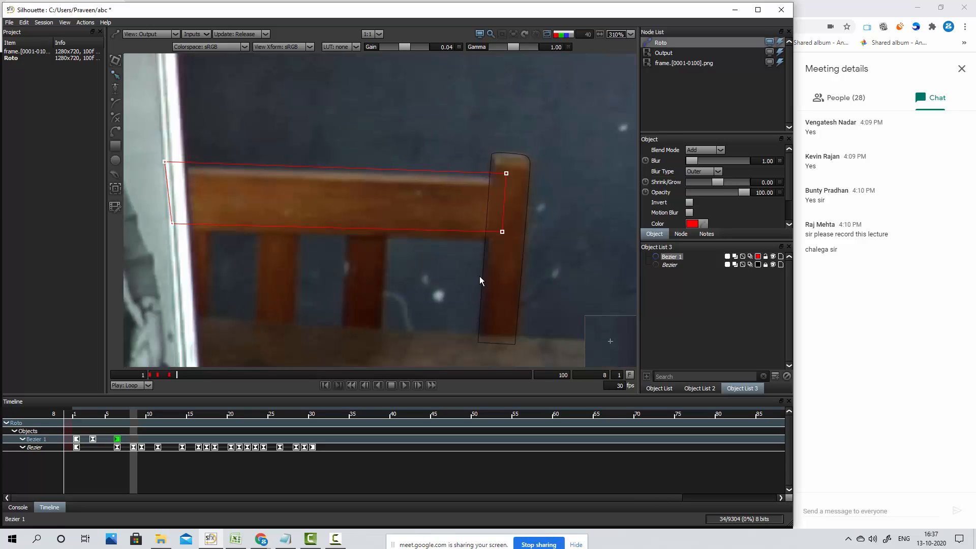
key(Down)
key(Down)
key(Down)
key(Down)
key(Down)
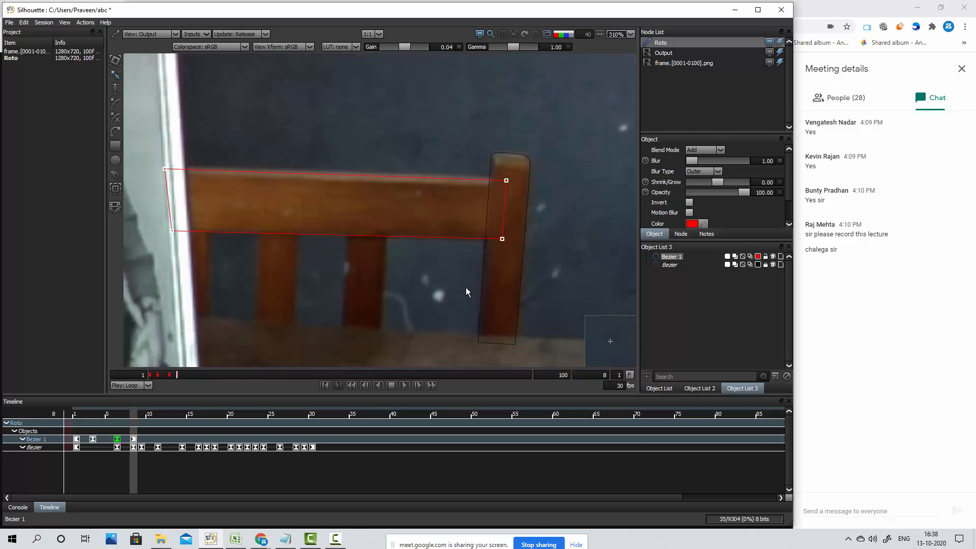
Check the rail shape's fit back to frame 5 and keyframe a slight adjustment of the whole shape at frame 9
key(Left)
key(Left)
key(Left)
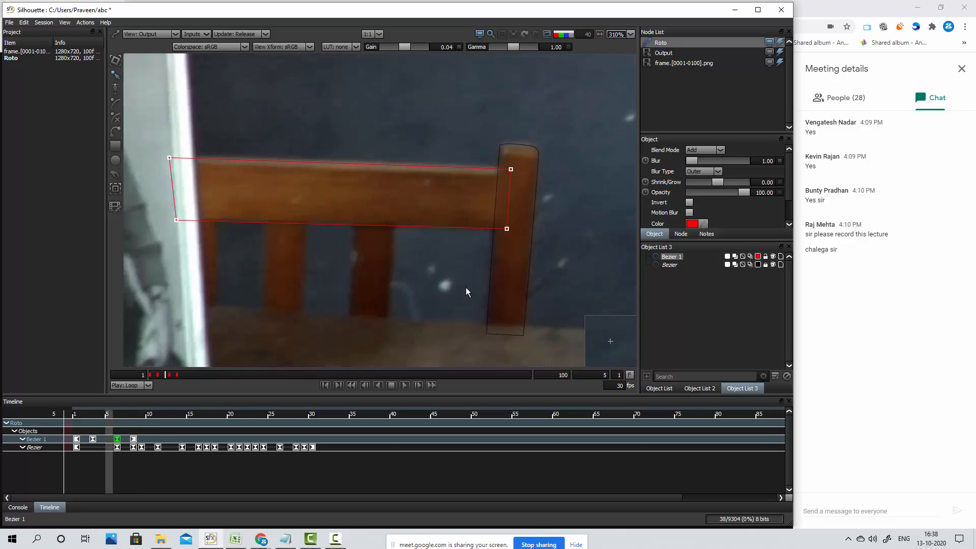
key(Right)
key(Right)
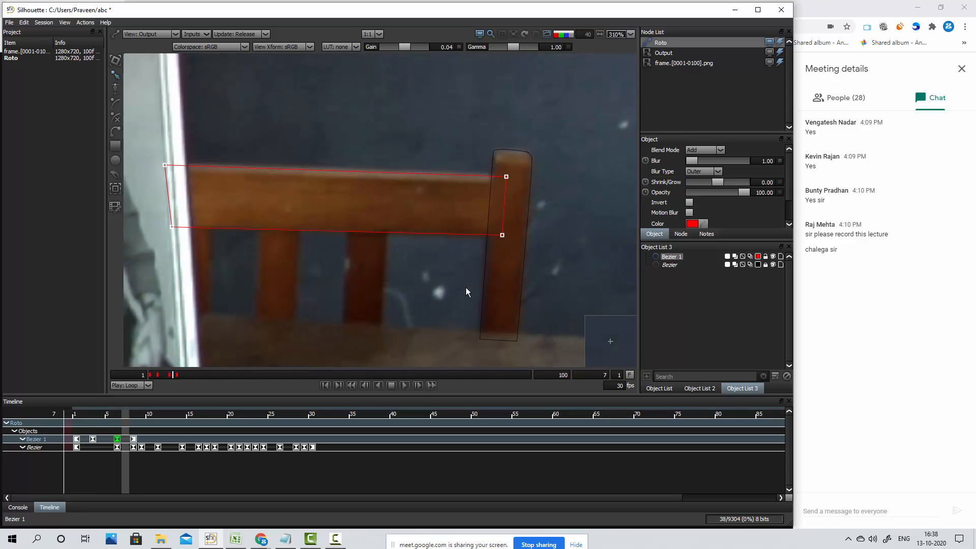
key(Right)
key(Right)
drag(580, 134, 101, 273)
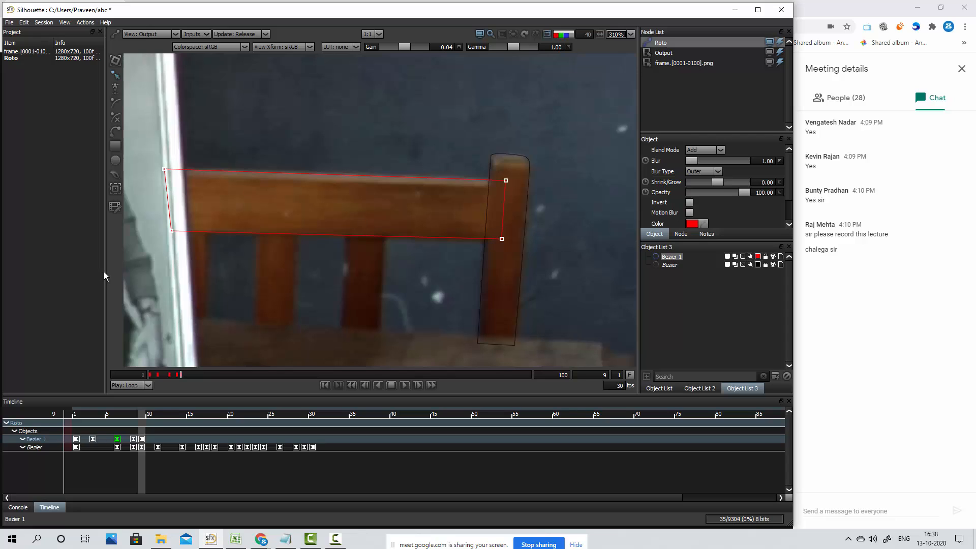
Nudge the whole rail shape up and left at frame 11 to keyframe it, and check the fit against frame 10
key(x)
key(x)
key(Up)
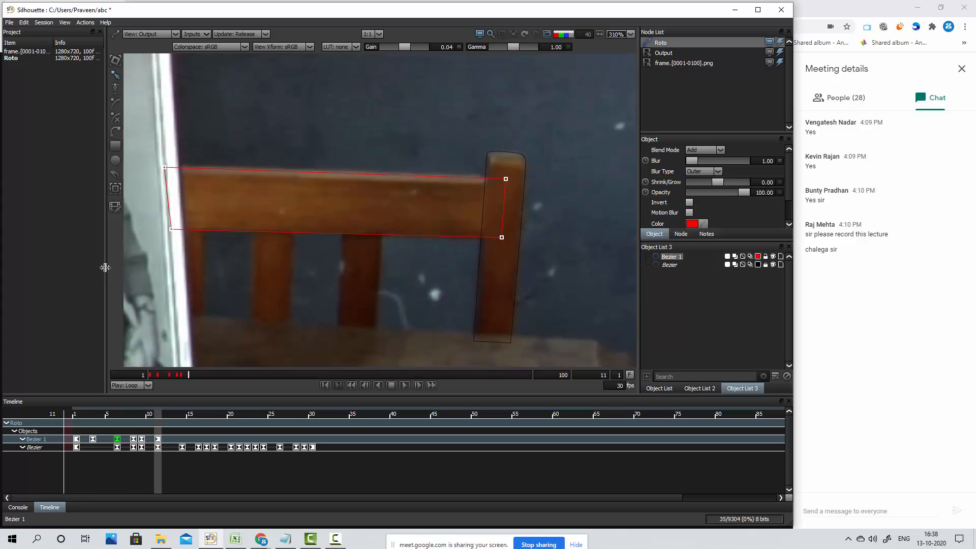
key(Left)
key(Left)
key(Left)
key(Up)
key(z)
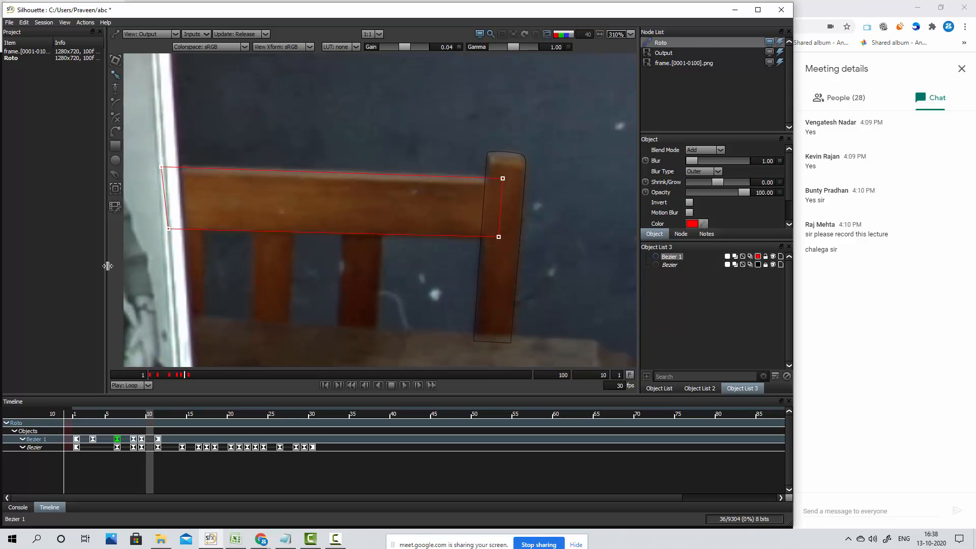
key(x)
key(z)
key(x)
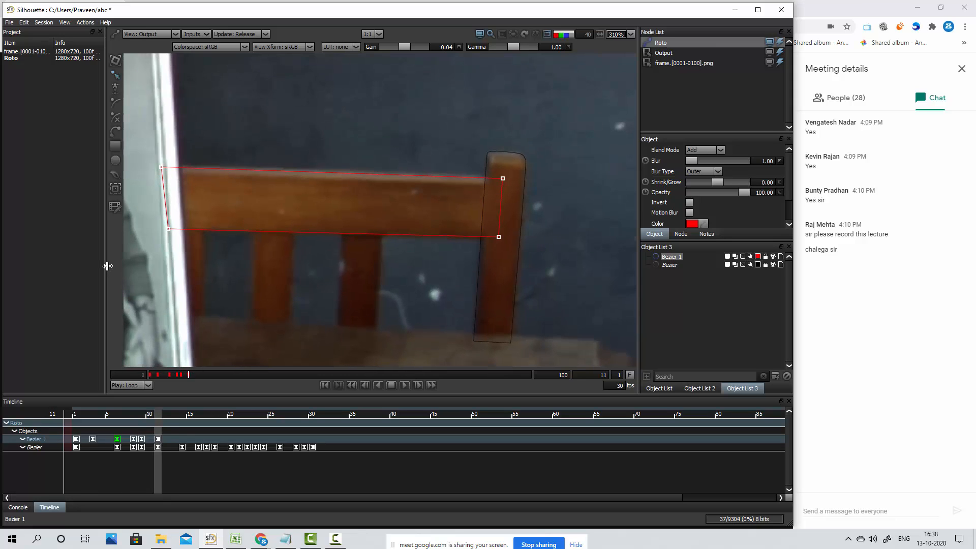
Advance to frame 14 and nudge the whole rail shape up and slightly right onto the rail, keyframing it there
key(x)
key(x)
key(x)
key(Up)
key(Up)
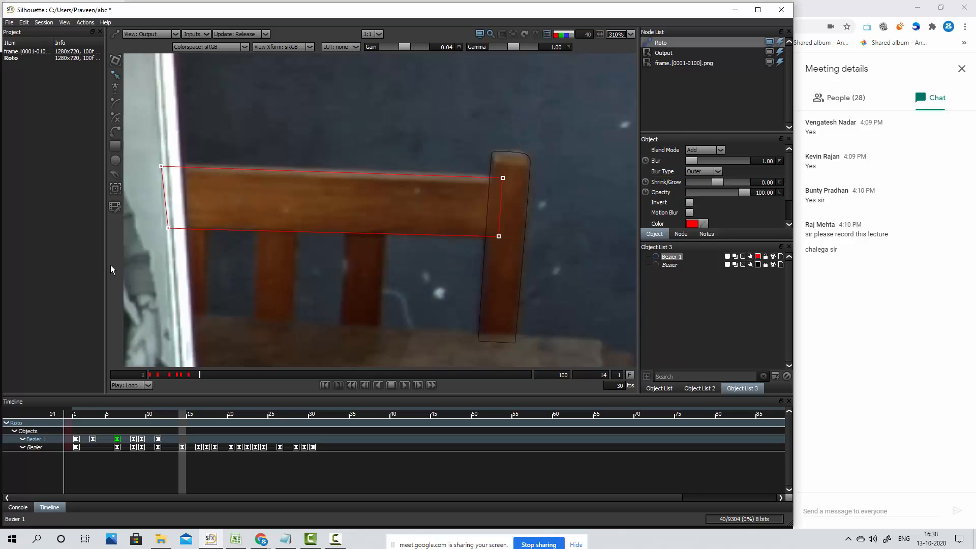
key(Right)
key(Up)
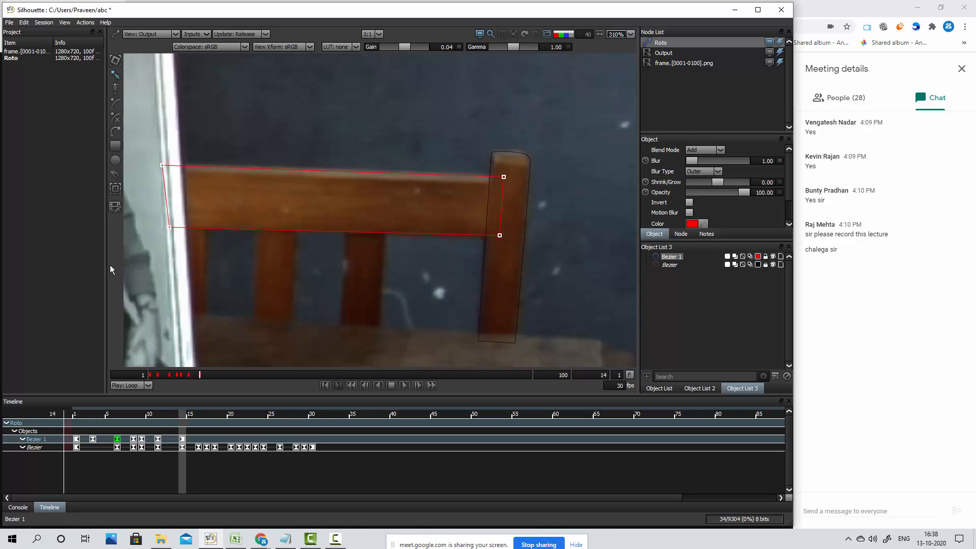
Check the rail shape's fit back at frame 12 and keyframe the whole shape at frame 16 with small vertical nudges
key(Left)
key(z)
key(z)
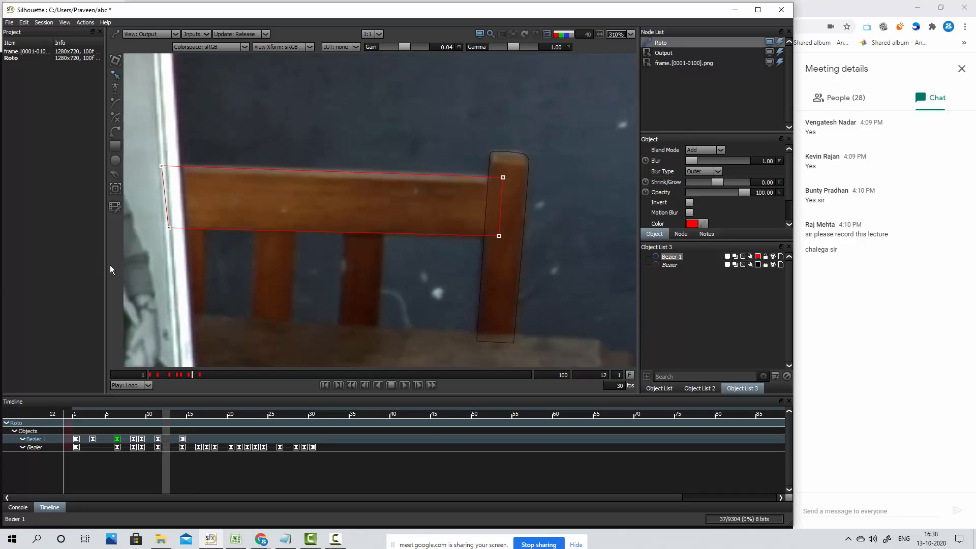
key(x)
key(x)
key(x)
key(x)
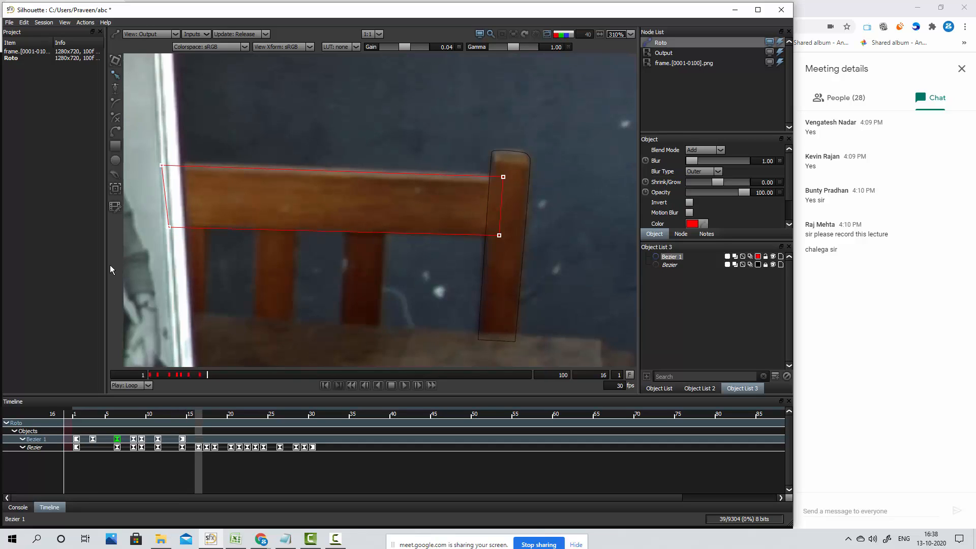
key(Up)
key(Up)
key(Up)
key(Up)
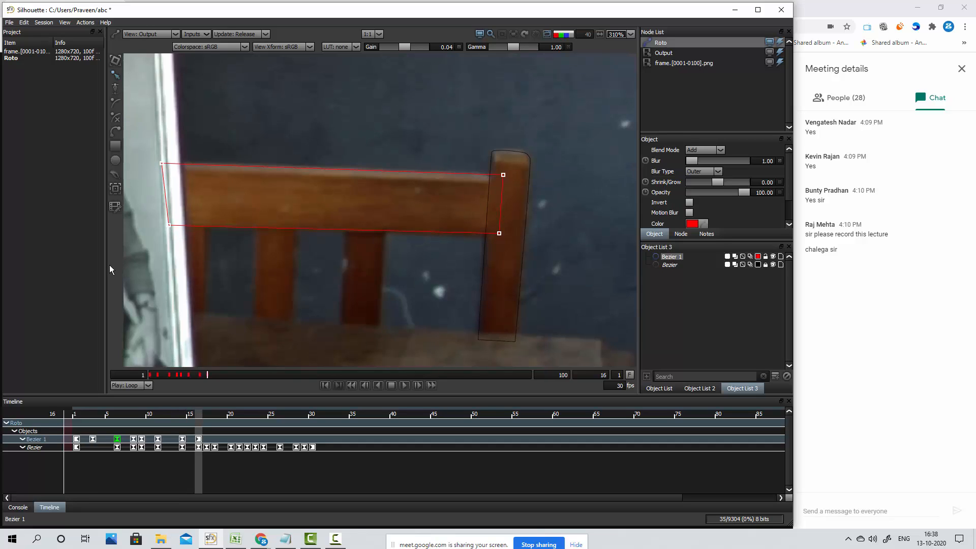
key(Down)
key(Down)
key(Down)
key(Down)
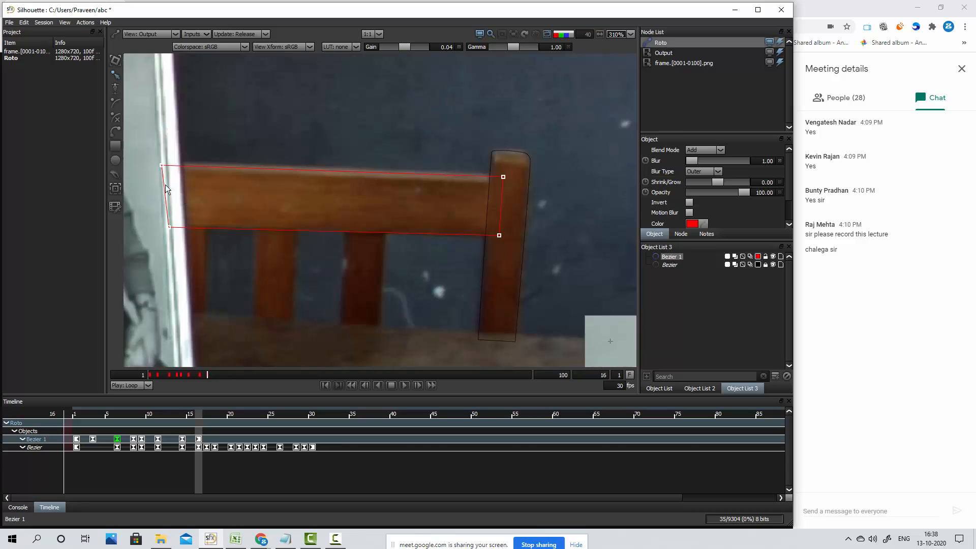
Raise only the rail shape's two left-end points slightly at frame 16 and check the fit at frame 15
drag(144, 144, 200, 278)
key(Up)
key(Up)
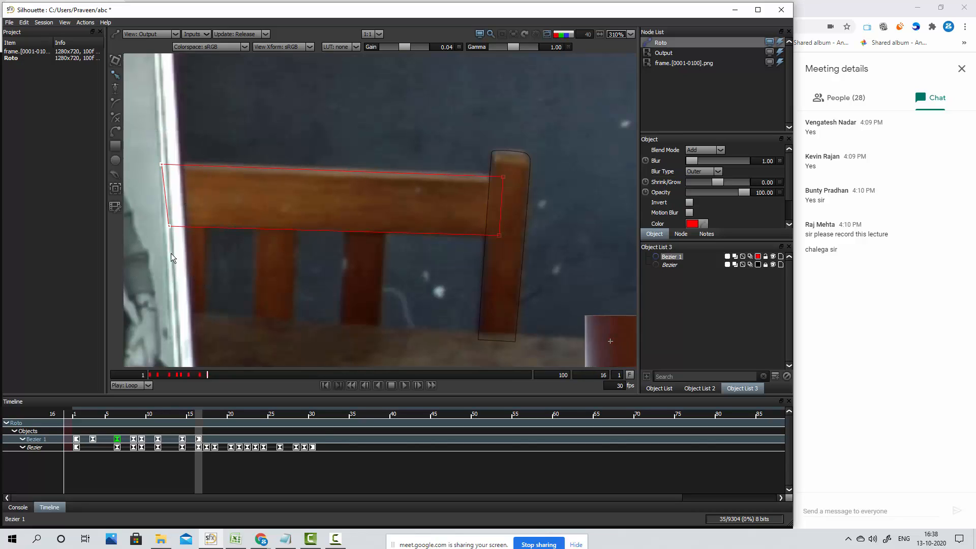
key(Left)
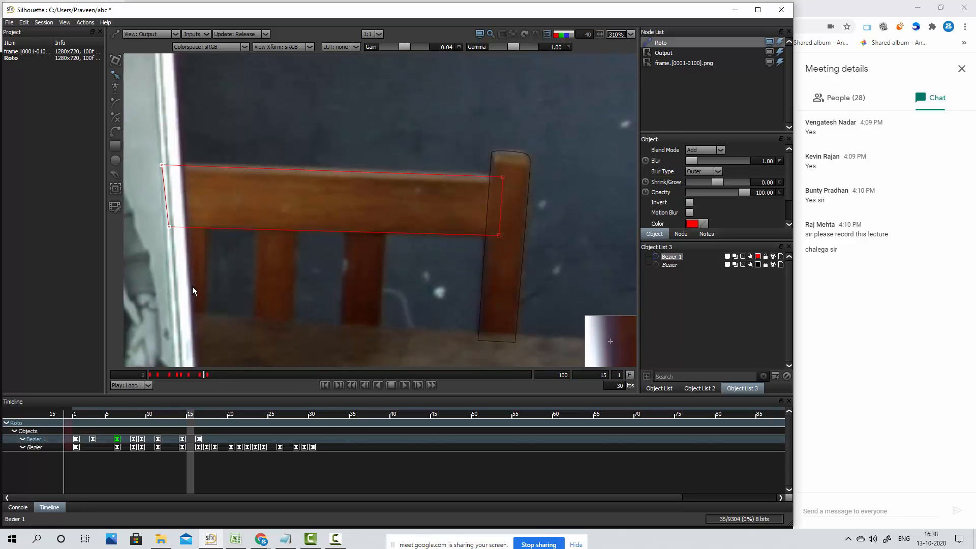
Select all rail shape points at frame 17 and keyframe the whole shape with a slight shift down and right
key(Right)
key(Right)
key(Right)
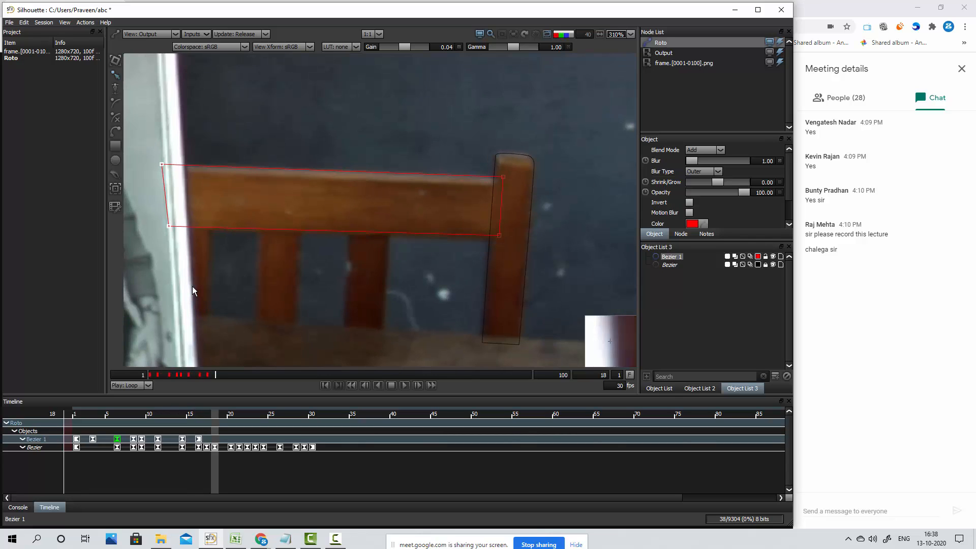
key(Left)
drag(130, 137, 524, 289)
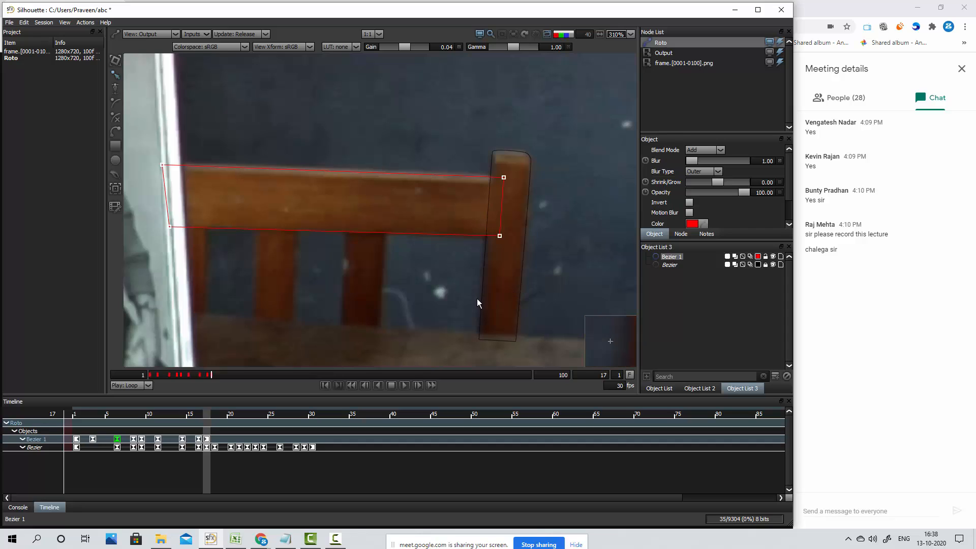
Move the whole rail shape down onto the rail at frame 18 to keyframe it, and check it against the preceding frames
key(Right)
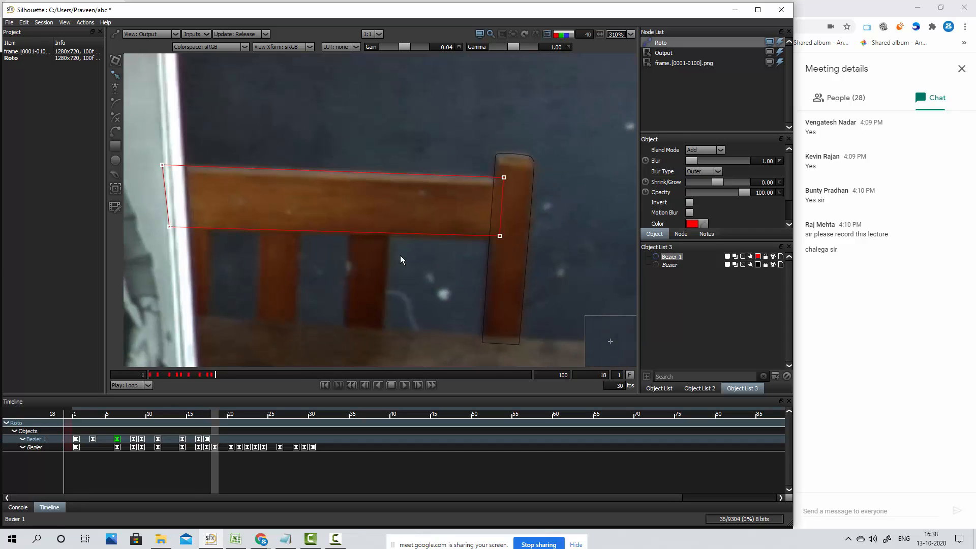
drag(142, 137, 514, 281)
key(Down)
key(Down)
key(Down)
key(Down)
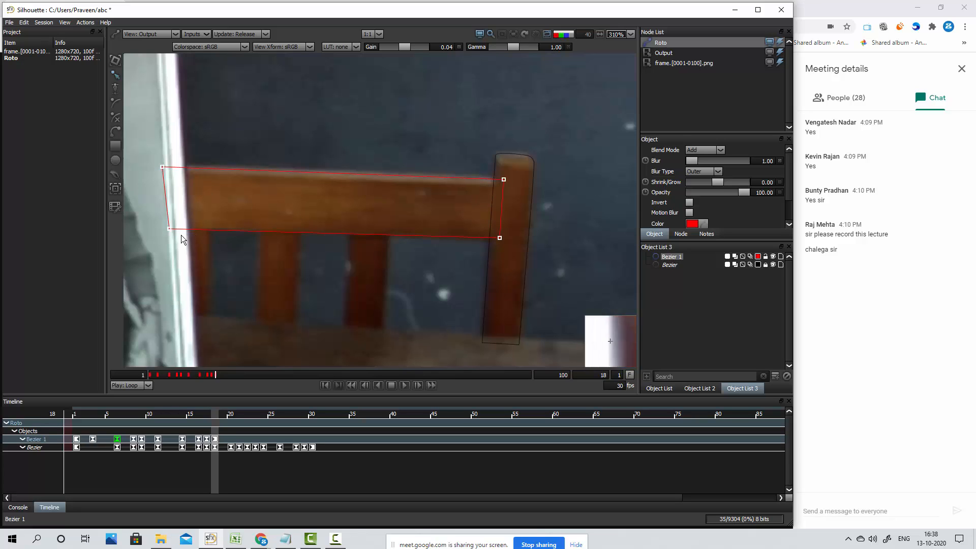
key(Left)
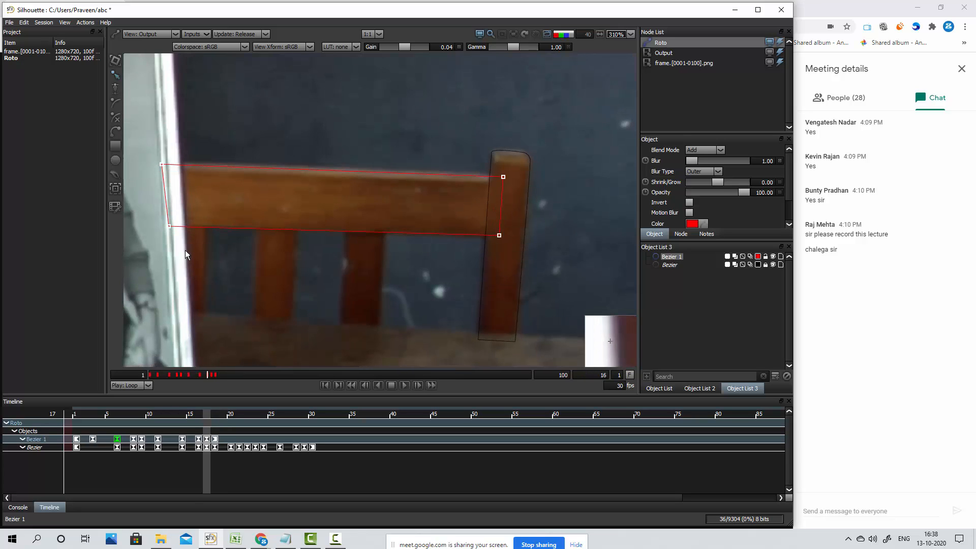
key(Right)
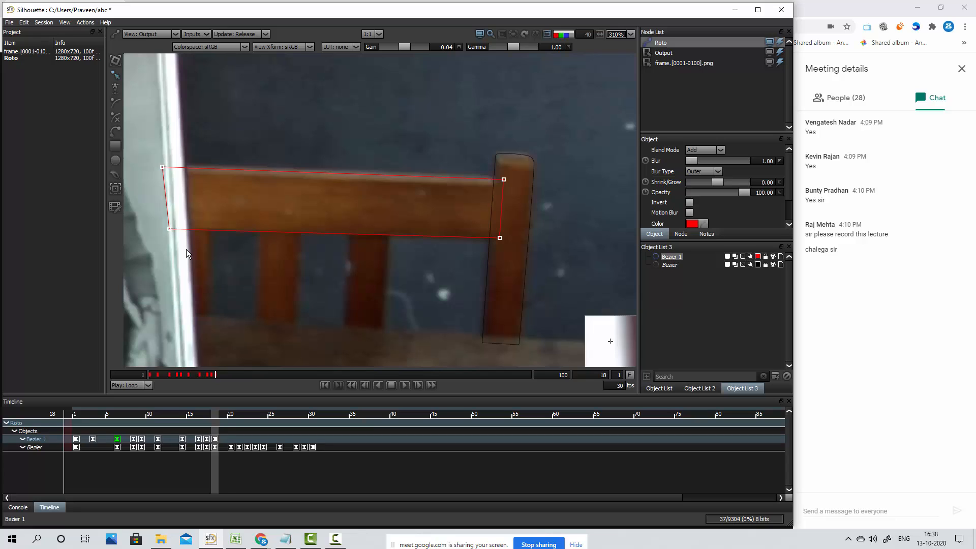
Advance to frame 20, move the whole rail shape down and right onto the rail to keyframe it, and check frame 19
key(Right)
key(Right)
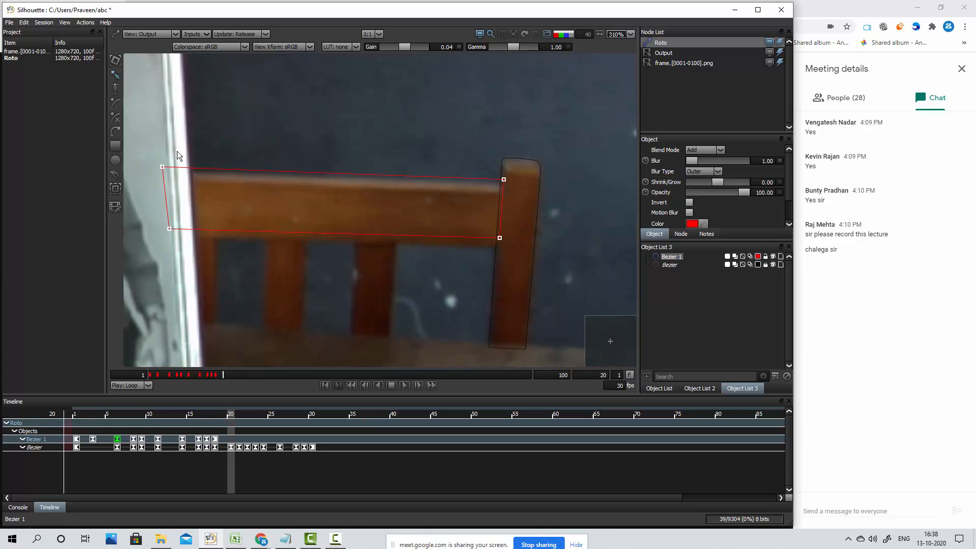
drag(151, 147, 533, 278)
key(Down)
key(Down)
key(Down)
key(Down)
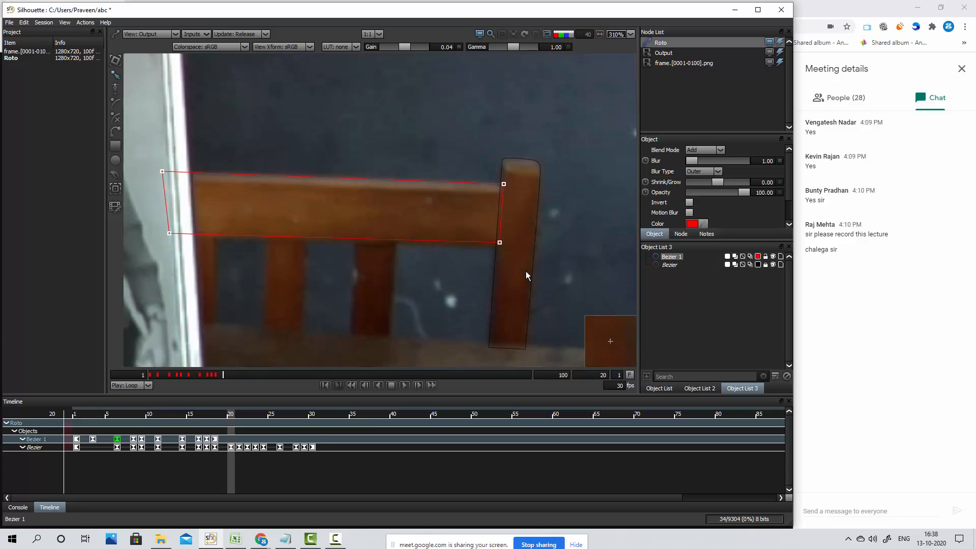
key(Right)
key(Right)
key(Right)
key(Right)
key(Right)
key(Right)
key(Right)
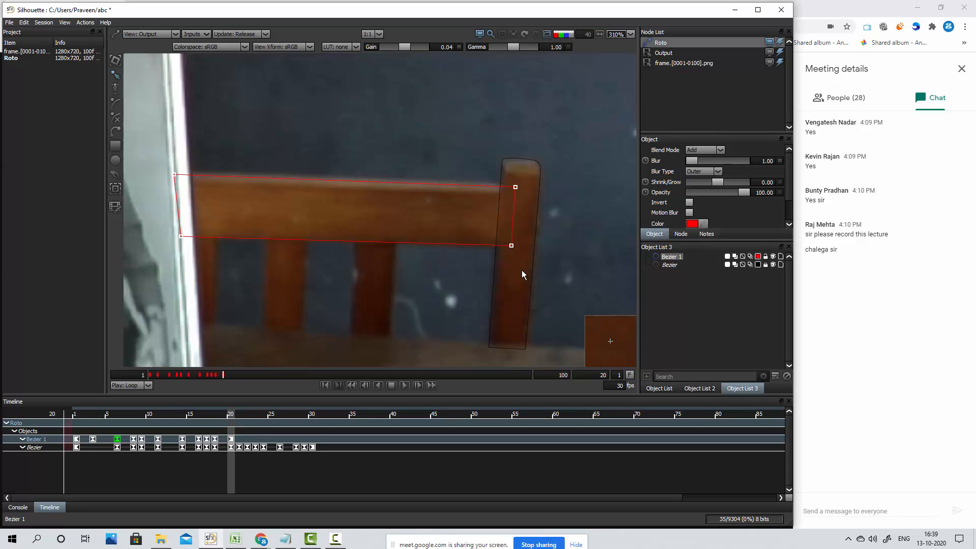
key(Left)
Move the whole rail shape down onto the rail at frame 21, keyframing it there
key(Right)
key(Right)
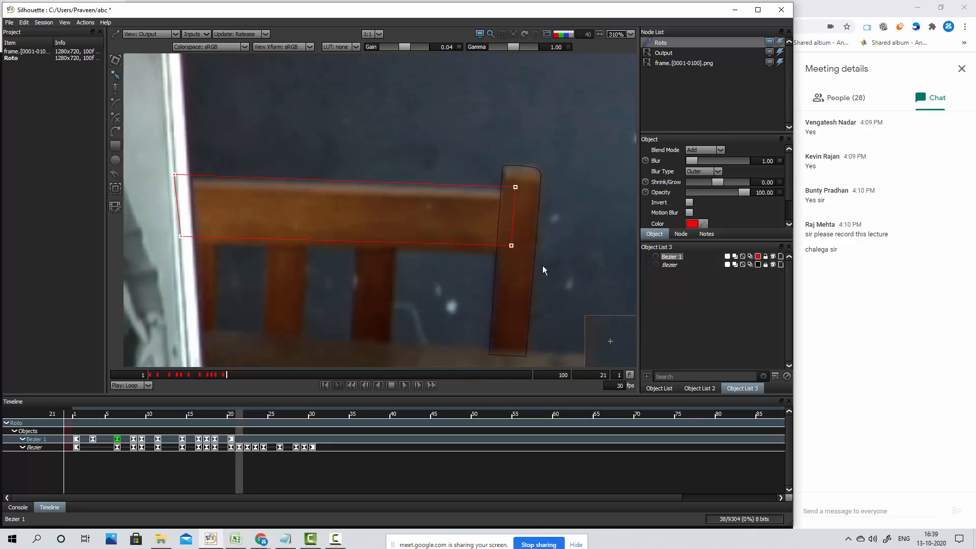
key(Down)
key(Down)
key(Down)
key(Down)
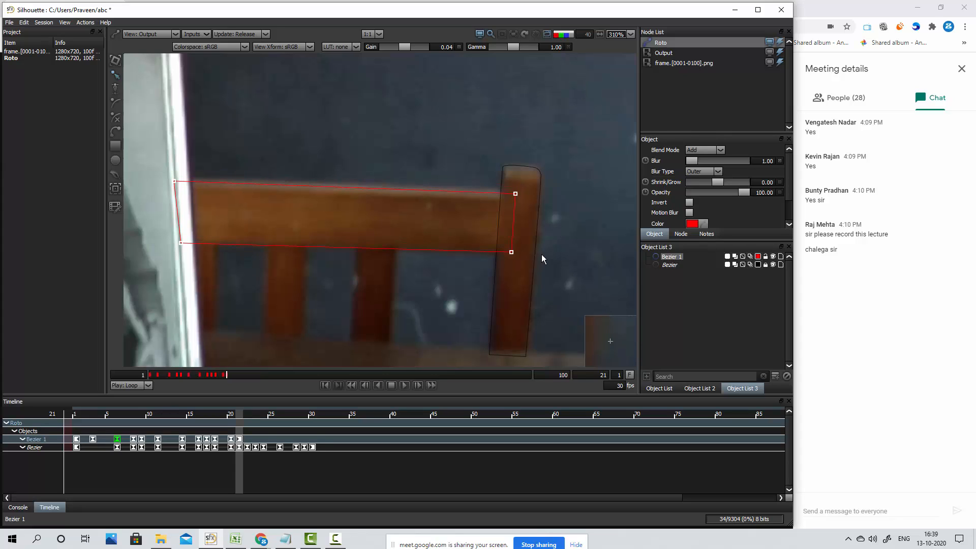
key(Up)
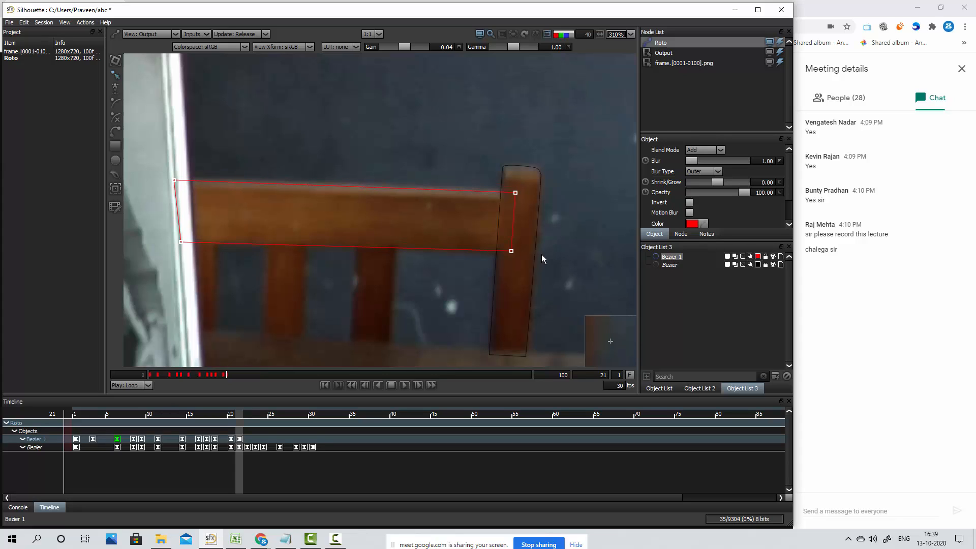
Advance to frame 24 with all rail shape points selected and move the shape down onto the rail, keyframing it there
key(period)
key(period)
key(period)
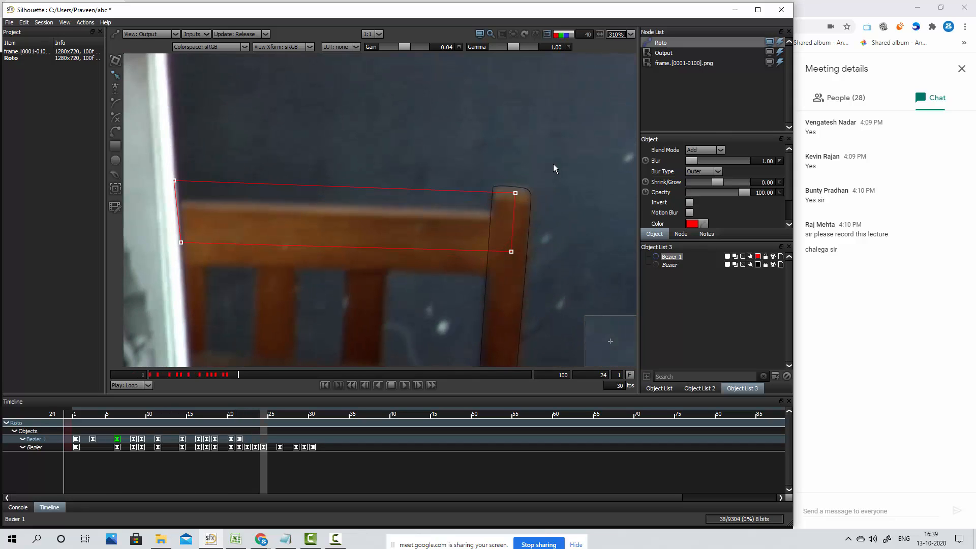
drag(554, 164, 160, 290)
key(Down)
key(Down)
key(Down)
key(Down)
key(Down)
key(Down)
key(Down)
key(Down)
key(Down)
key(Down)
key(Down)
key(Down)
key(Down)
key(Down)
key(Down)
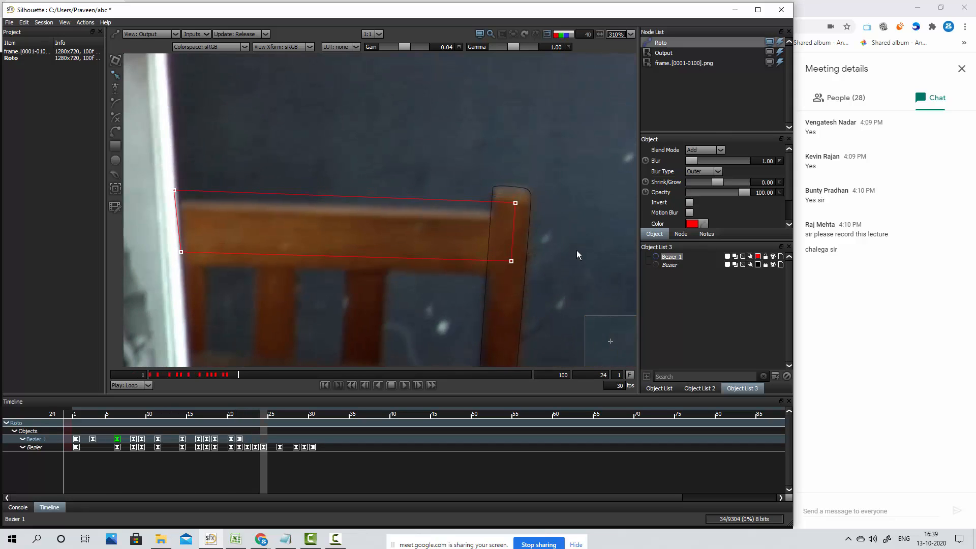
key(Down)
key(Down)
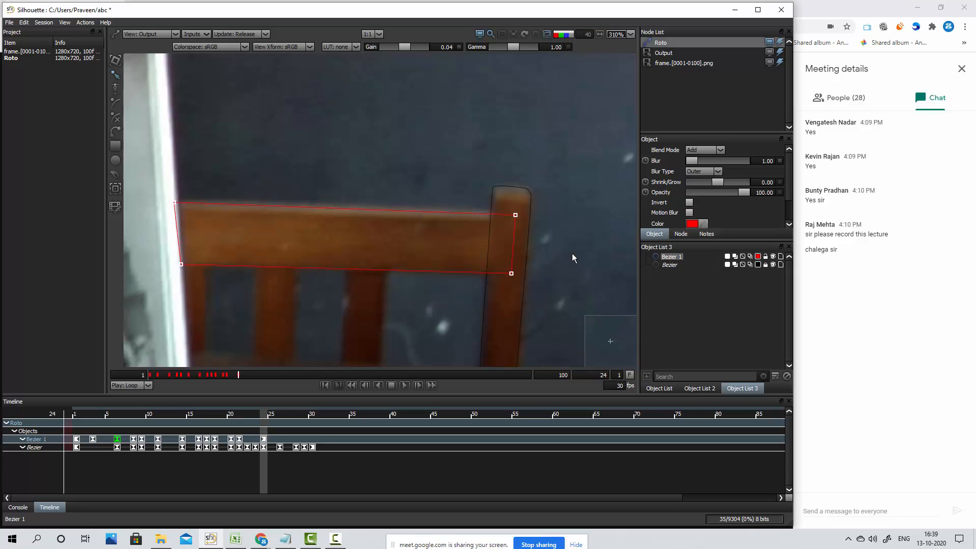
Extend the rail shape's two left-end points further left over the white frame edge at frame 24
drag(151, 191, 250, 295)
key(Left)
key(Left)
key(Left)
key(Left)
key(Left)
key(Left)
key(Left)
key(Left)
key(Left)
key(Left)
key(Left)
key(Left)
key(Left)
key(Left)
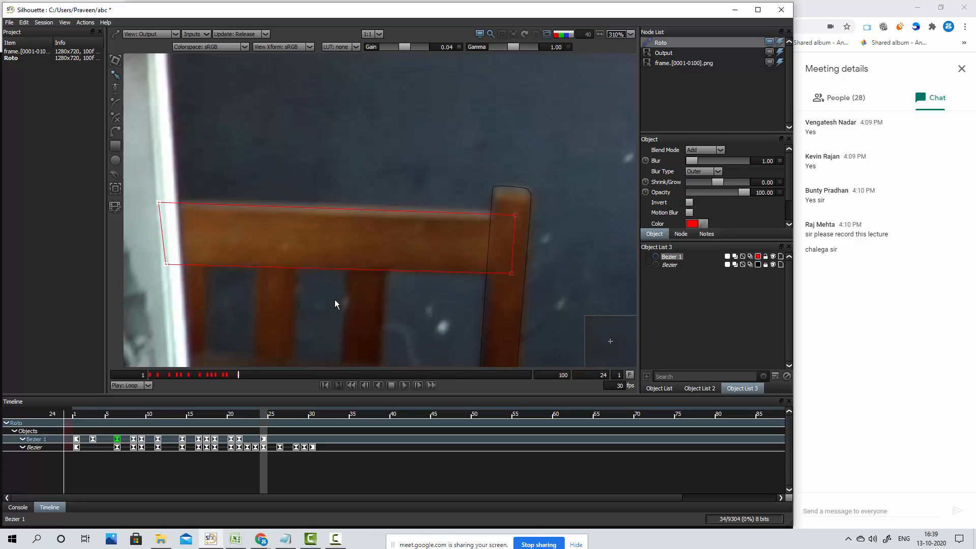
Select the whole rail shape at frame 24 and fine-tune its height slightly upward
drag(565, 175, 85, 342)
key(Up)
key(Up)
key(Down)
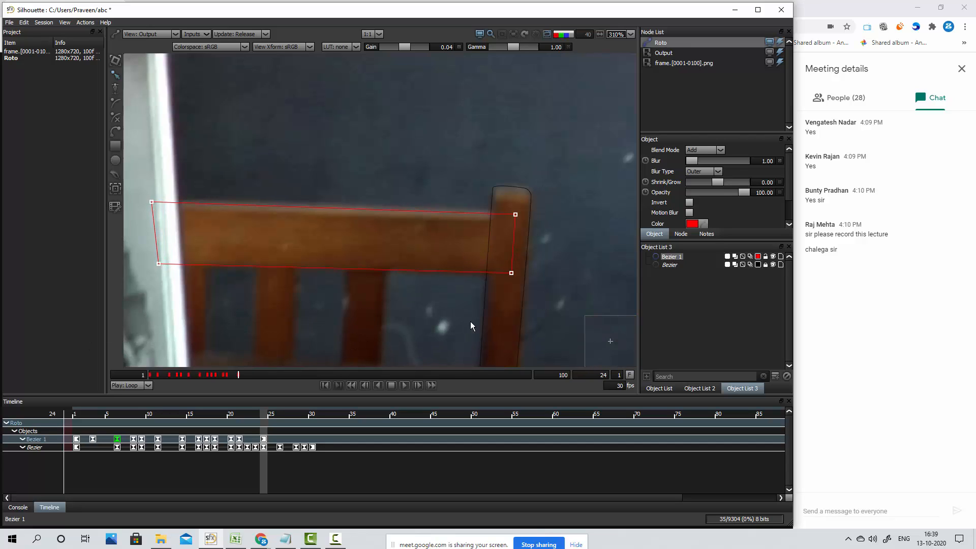
Step back through frames 23 and 22 with all rail shape points selected and keyframe slight corrections
key(z)
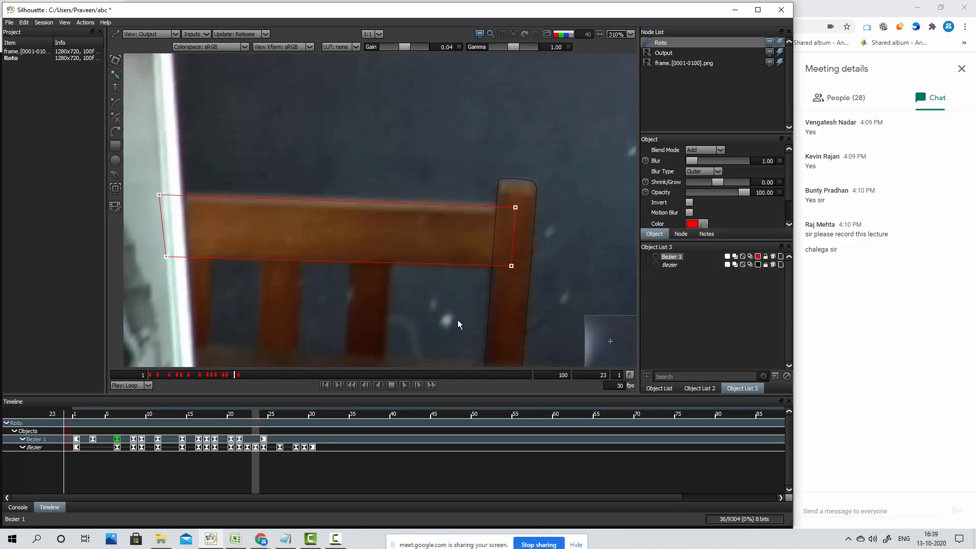
drag(128, 170, 570, 321)
key(z)
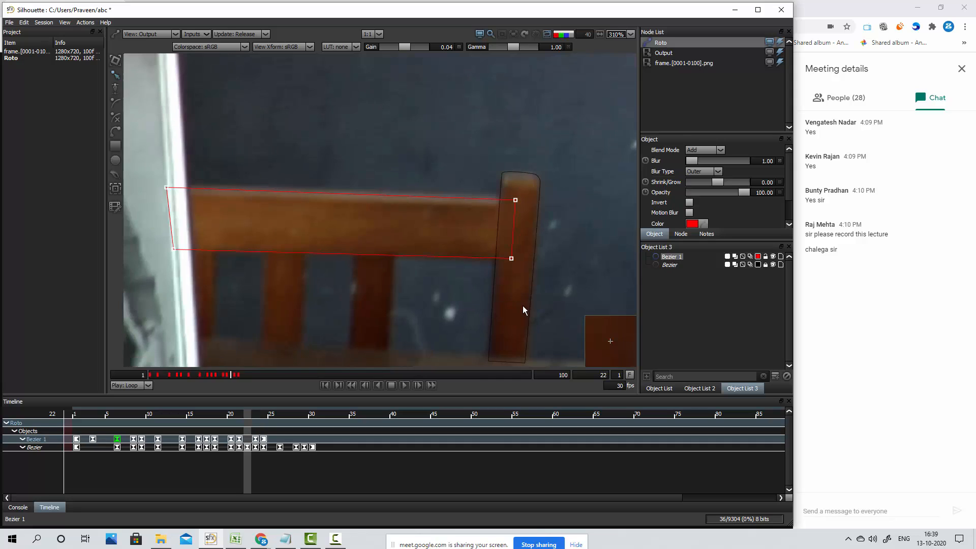
Advance to frame 26, select all rail shape points and move the shape down to the rail, keyframing it there
key(x)
key(x)
key(x)
key(x)
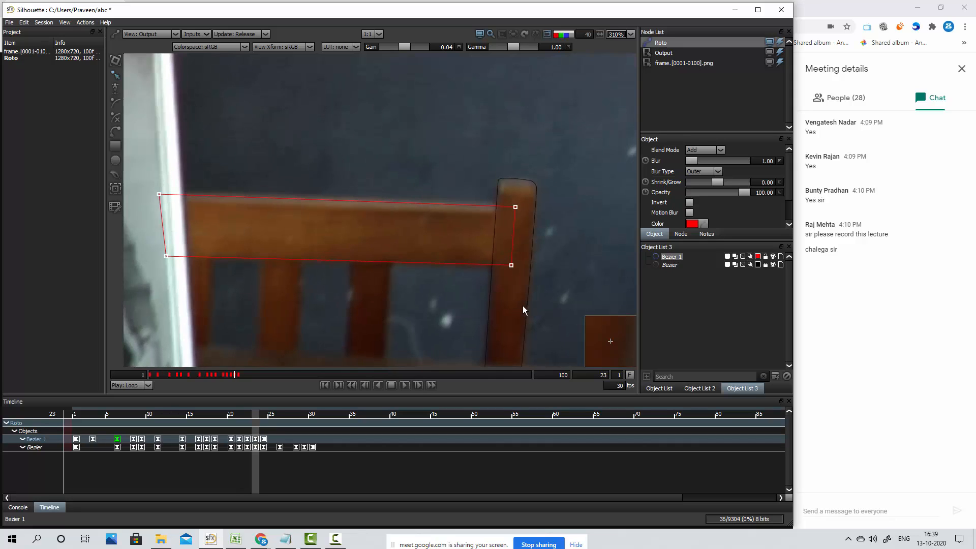
drag(551, 172, 117, 329)
key(Down)
key(Down)
key(Down)
key(Down)
key(Down)
key(Down)
key(Down)
key(Down)
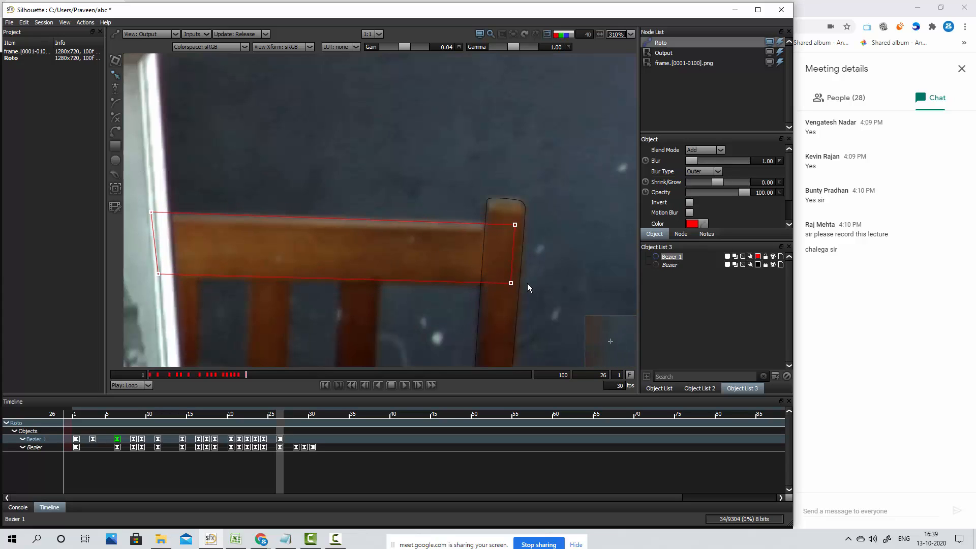
Shift the whole rail shape left and slightly down at frame 26, and check the fit at frame 25
key(Left)
key(Left)
key(Left)
key(Left)
key(Left)
key(Left)
key(Left)
key(Left)
key(Left)
key(Down)
key(Down)
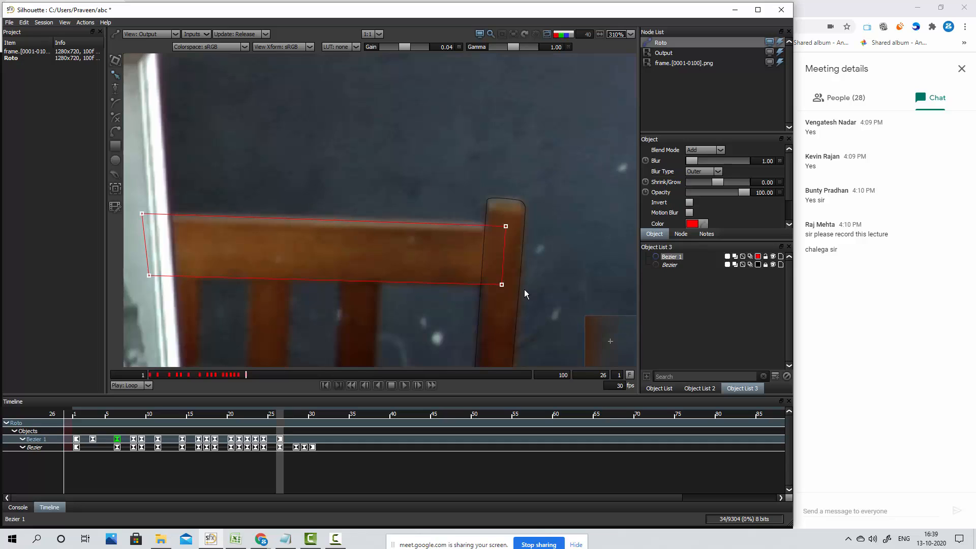
key(Down)
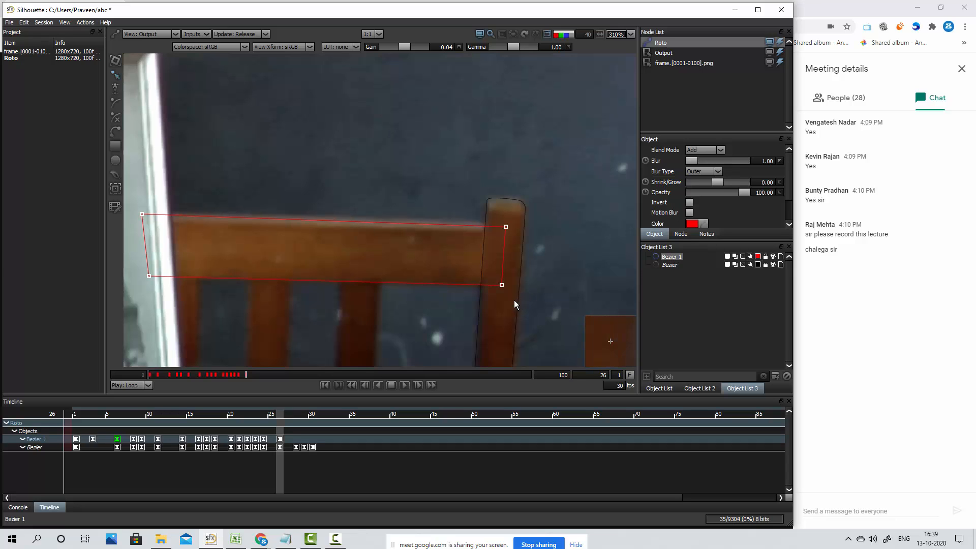
key(Left)
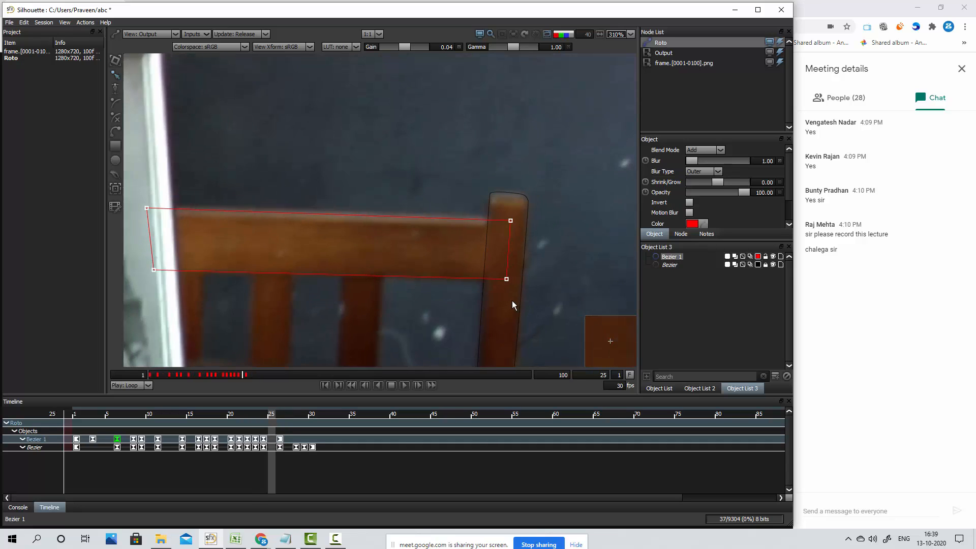
Advance to frame 28 with all rail shape points selected and move the shape down onto the rail, keyframing it there
key(Right)
key(Right)
key(Right)
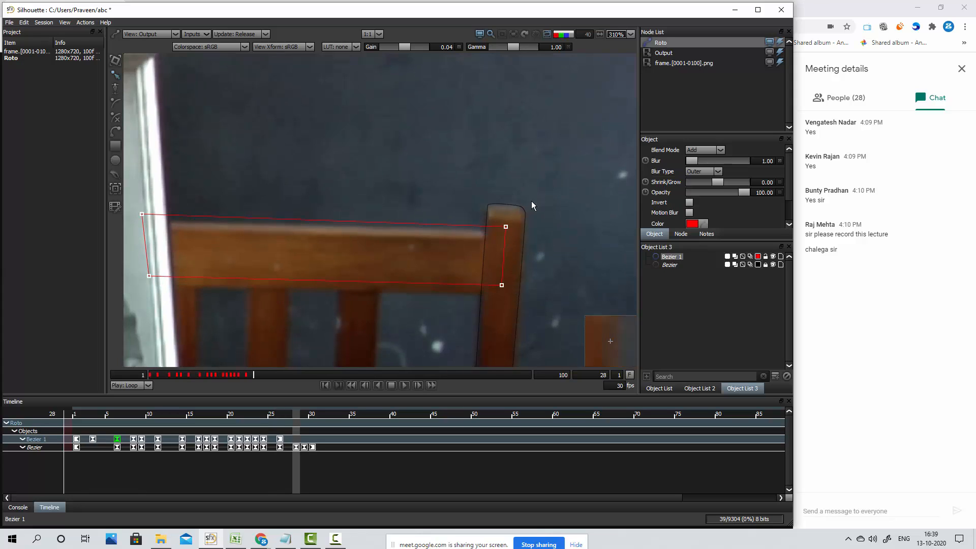
drag(536, 181, 151, 351)
key(Down)
key(Down)
key(Down)
key(Down)
key(Down)
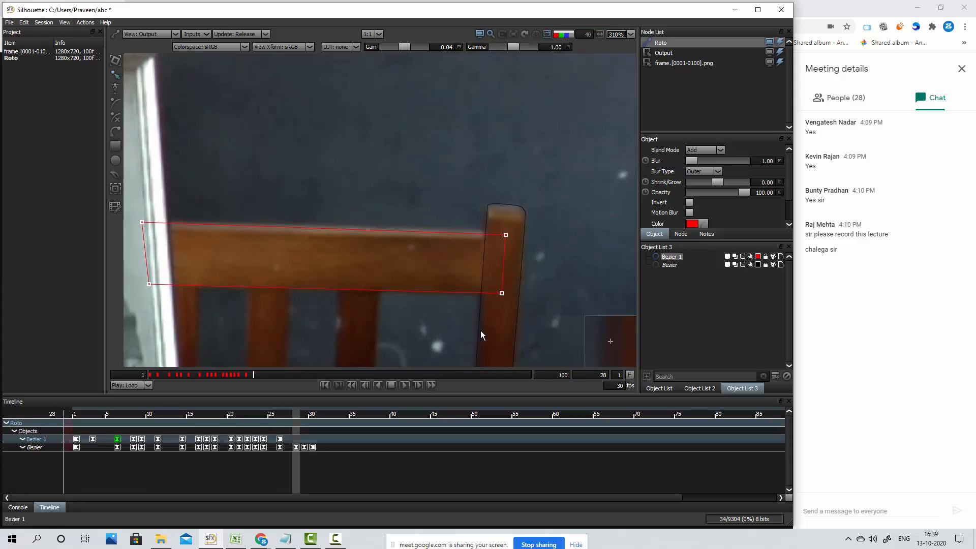
key(Down)
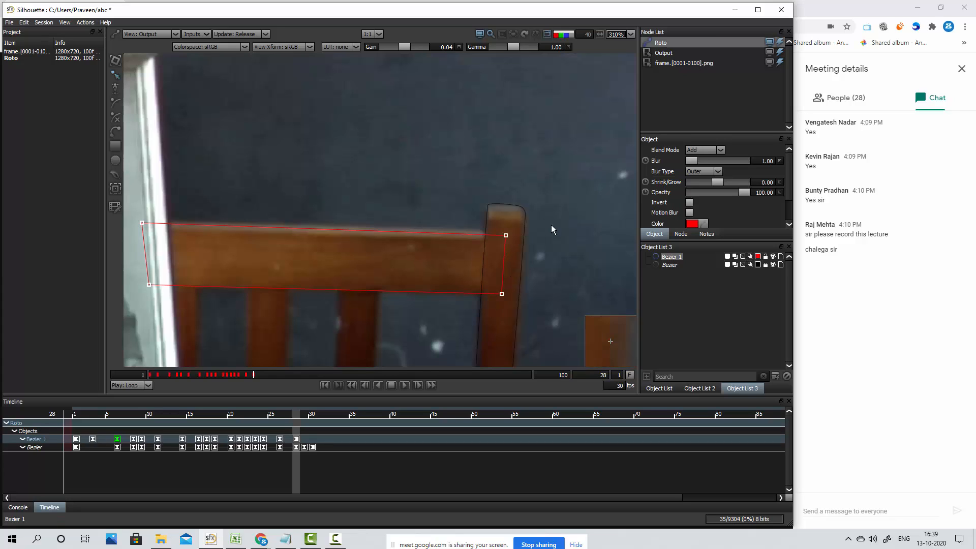
Fine-tune the rail shape's two upper corner points at frame 28 and check the fit through frame 30
drag(580, 219, 484, 268)
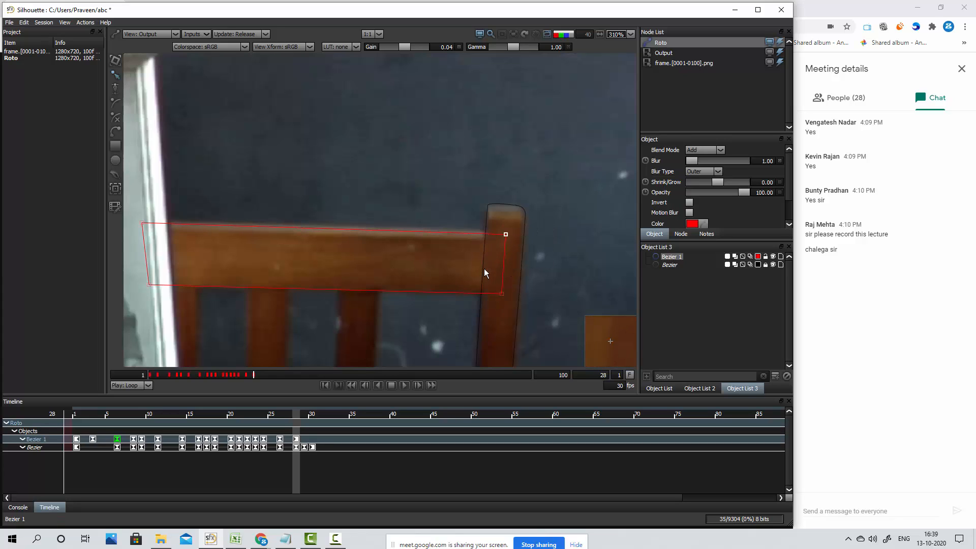
click(142, 223)
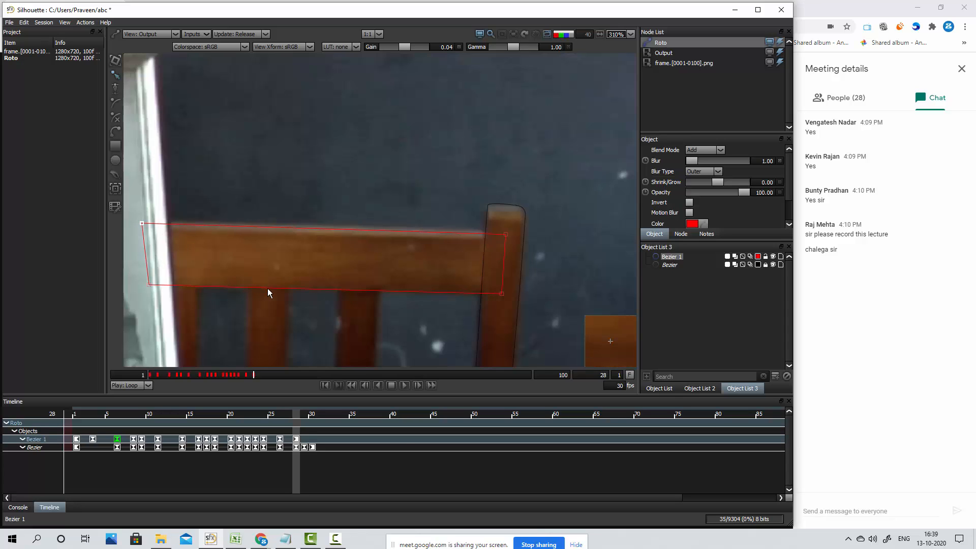
key(z)
key(x)
key(x)
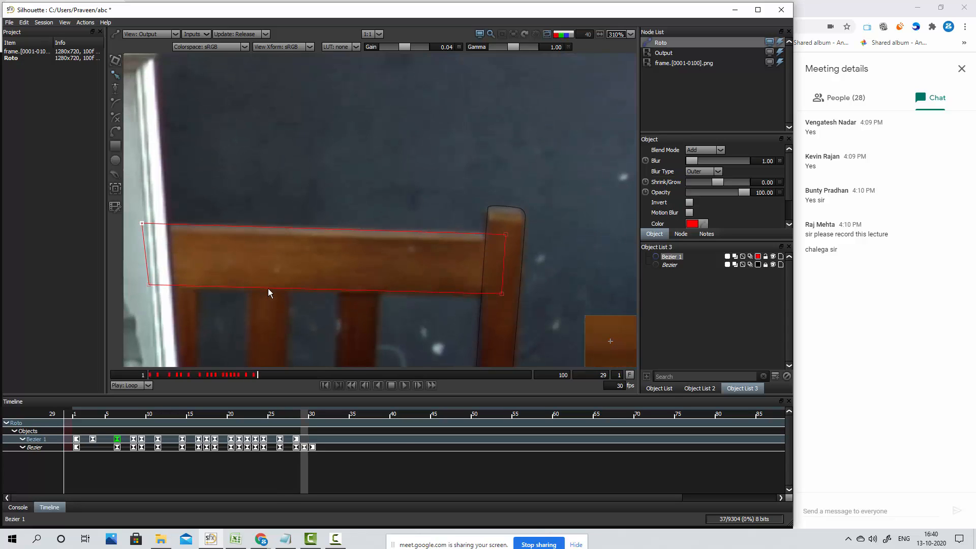
key(z)
key(x)
key(x)
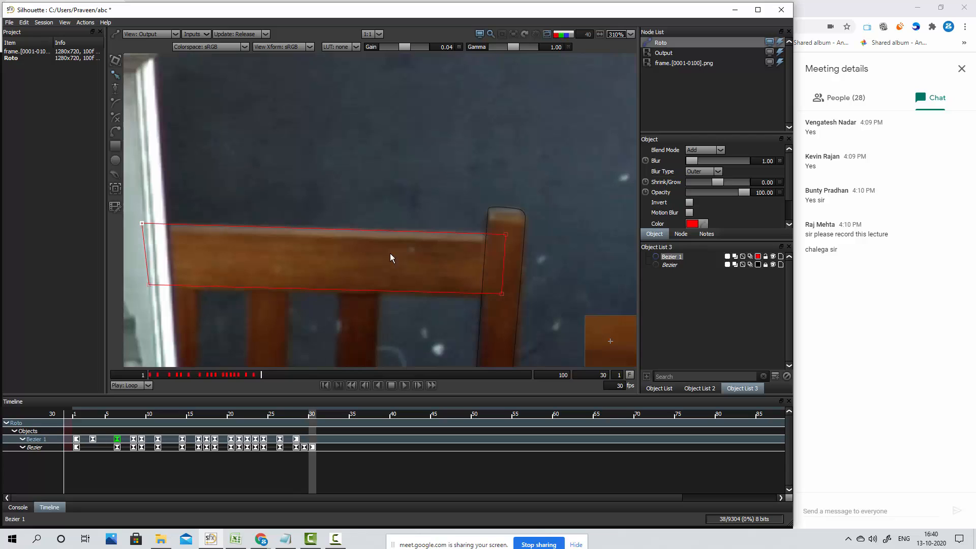
Select all rail shape points and nudge the shape down onto the rail at frames 30 and 29, keyframing it at both
drag(583, 188, 119, 342)
key(Down)
key(Down)
key(Down)
key(Down)
key(Down)
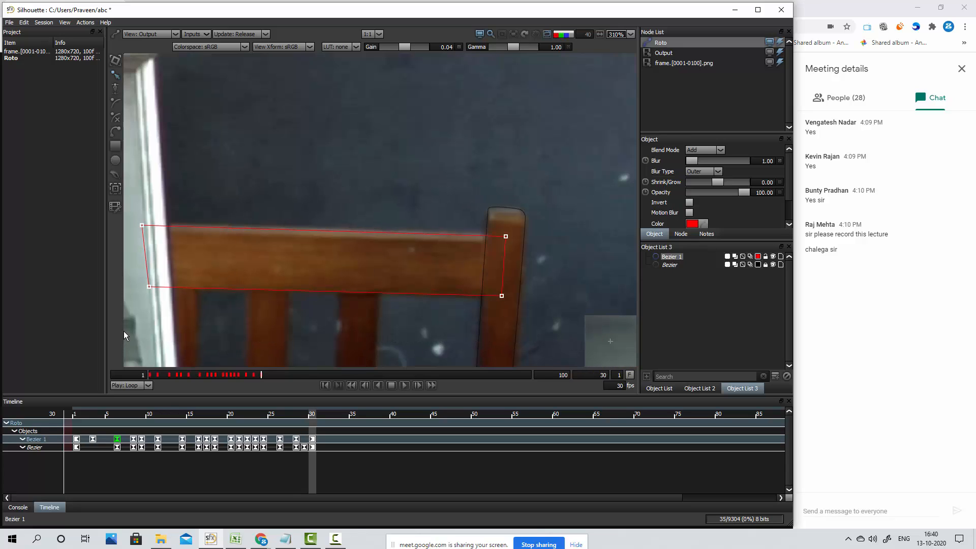
key(z)
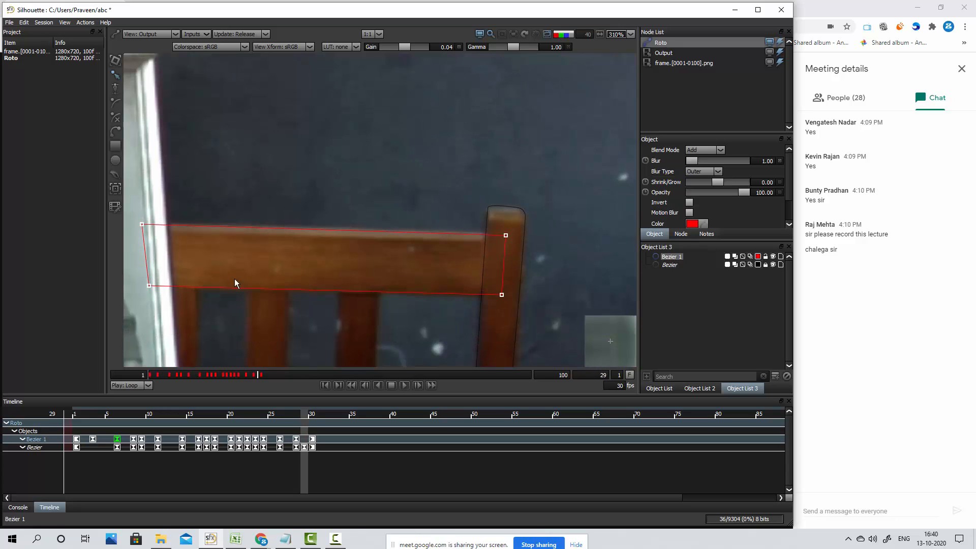
key(Down)
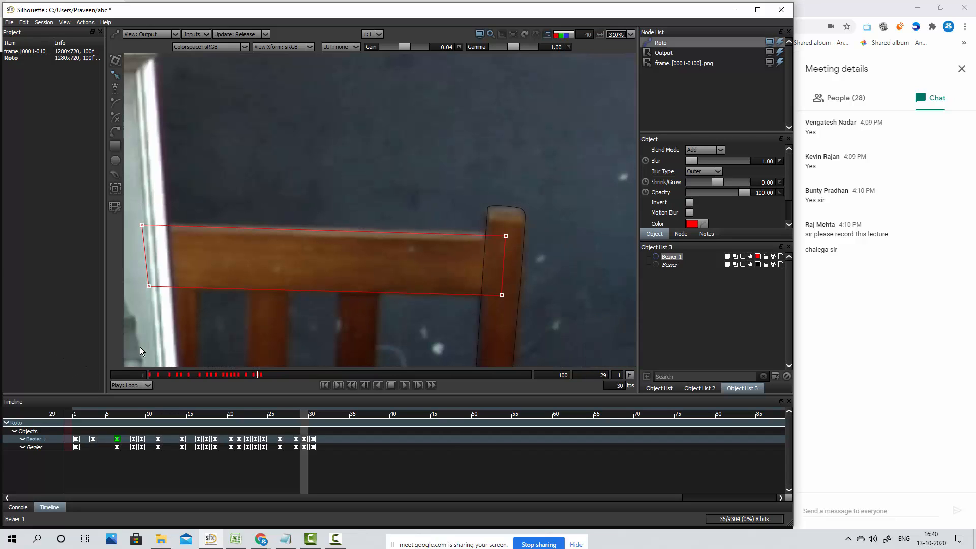
key(Right)
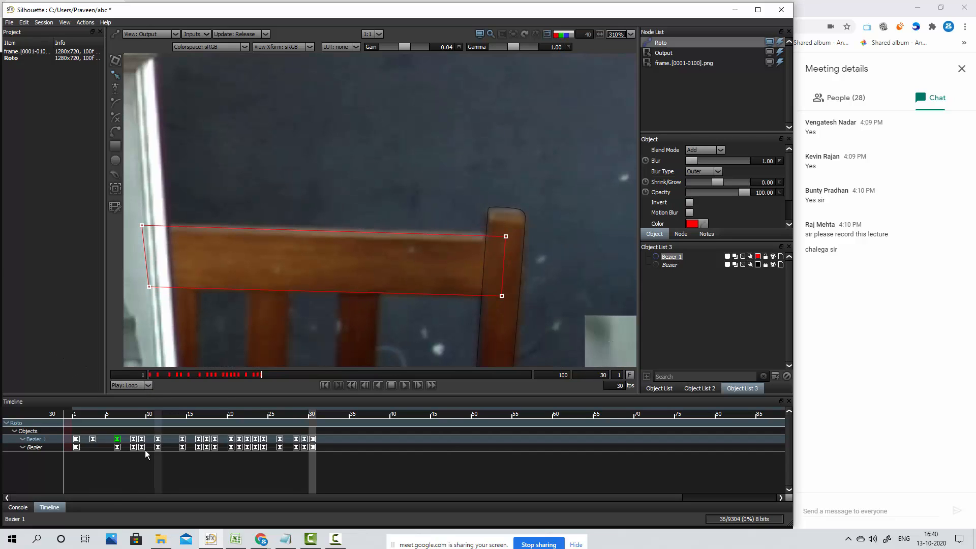
Go to frame 5 and examine the filled rail and post shapes against the whole image and the uncovered chair slats
drag(125, 416, 78, 420)
click(108, 418)
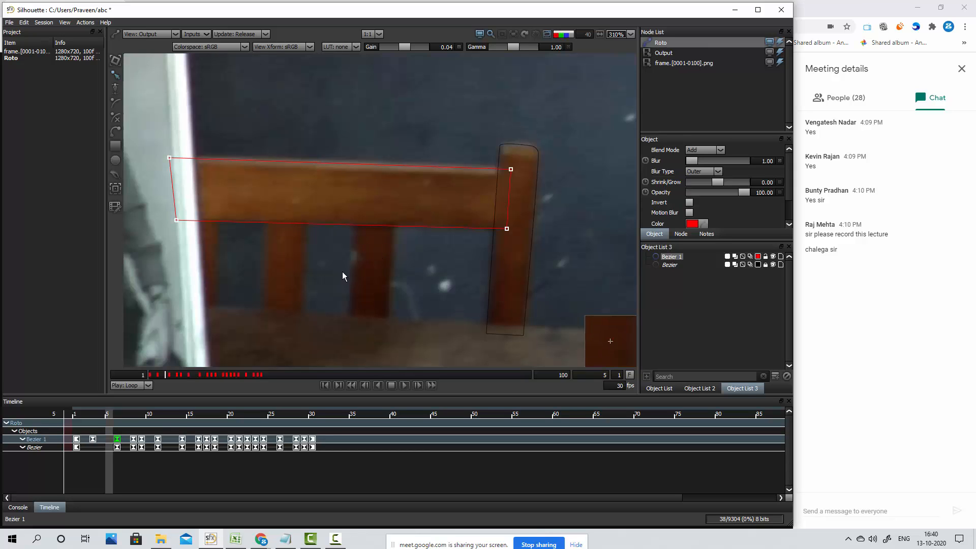
drag(270, 287, 306, 257)
scroll(316, 236, down, 2)
drag(356, 218, 345, 237)
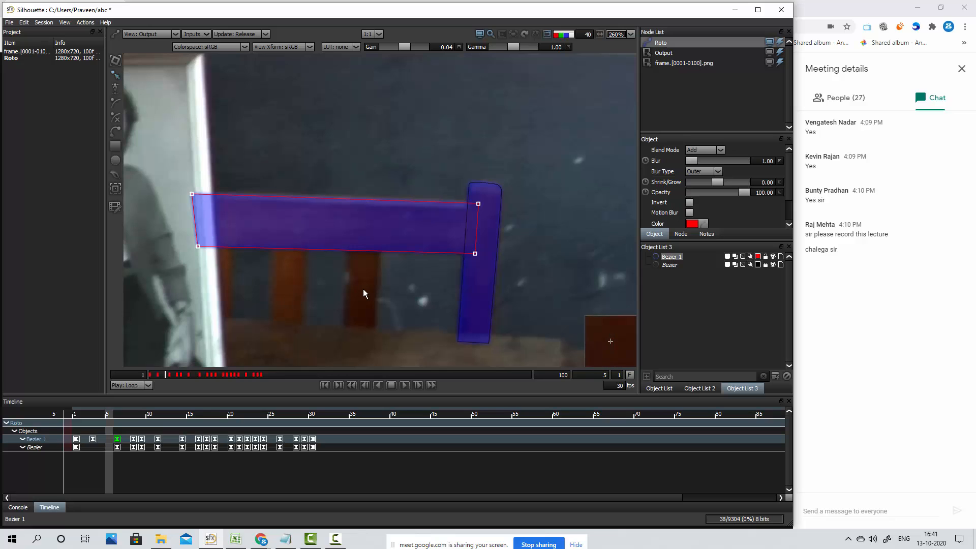
drag(304, 325, 326, 226)
scroll(378, 241, down, 3)
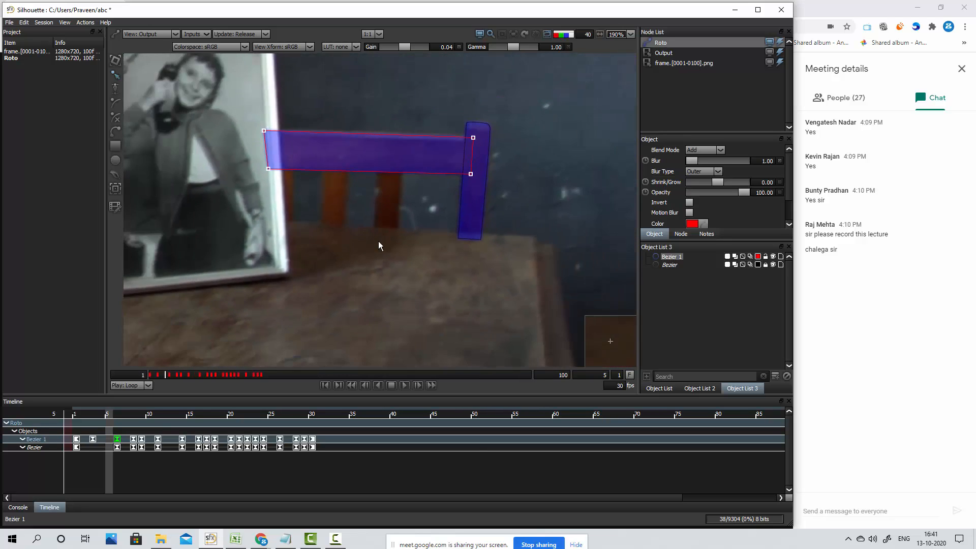
scroll(378, 241, down, 5)
drag(340, 294, 449, 245)
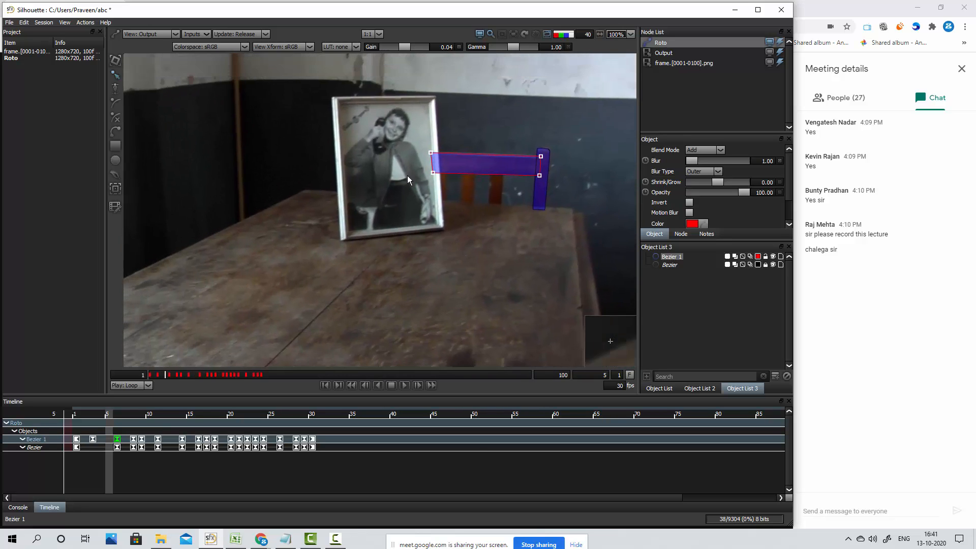
drag(544, 187, 460, 193)
scroll(484, 231, down, 8)
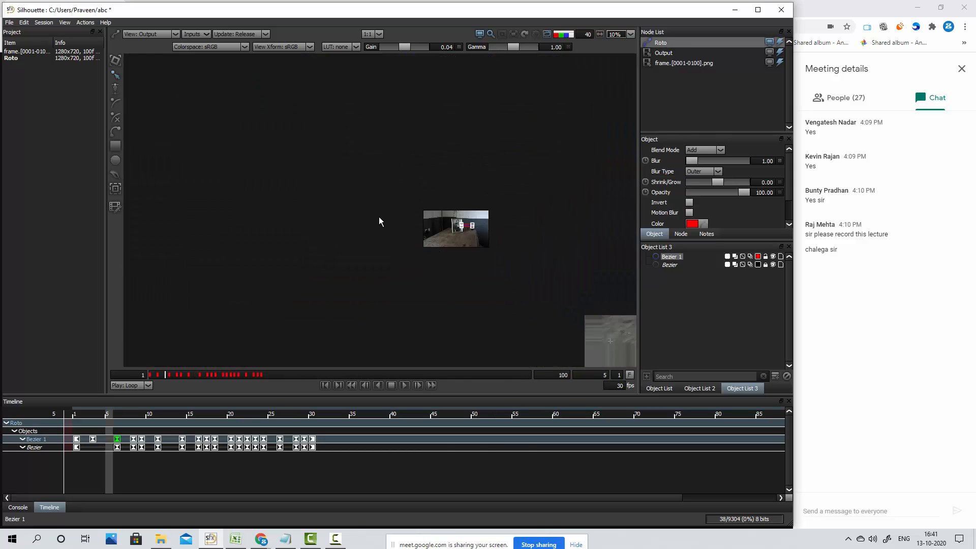
scroll(469, 212, up, 10)
scroll(456, 302, down, 5)
drag(467, 294, 438, 180)
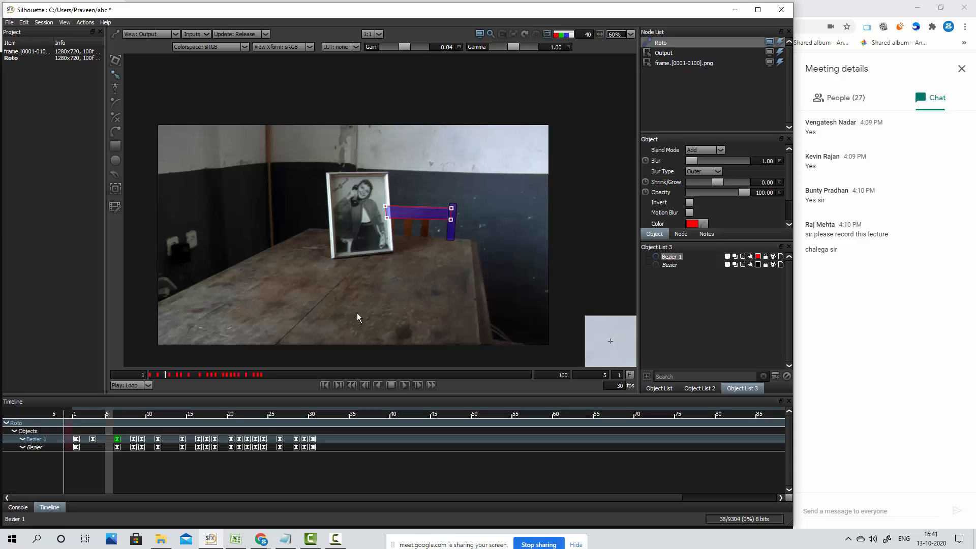
scroll(405, 265, up, 5)
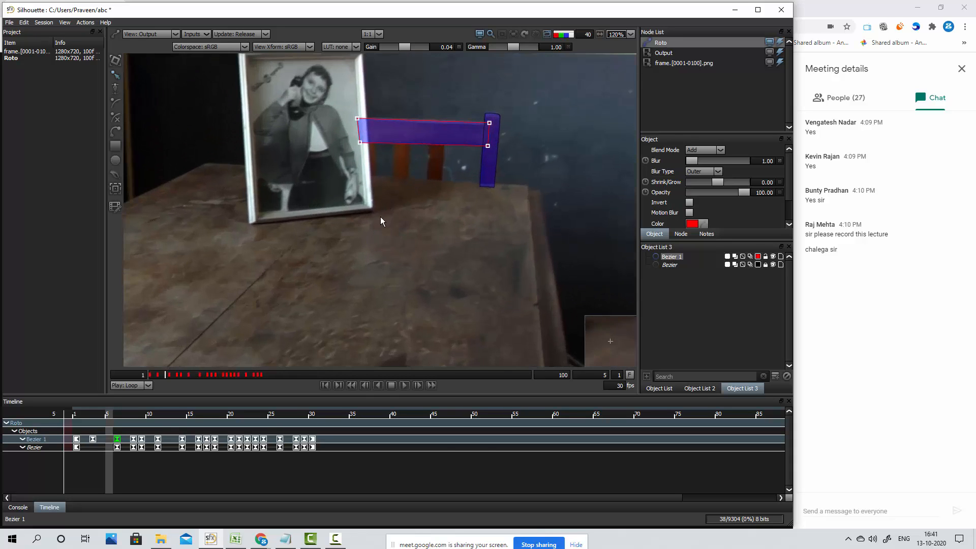
scroll(382, 220, up, 7)
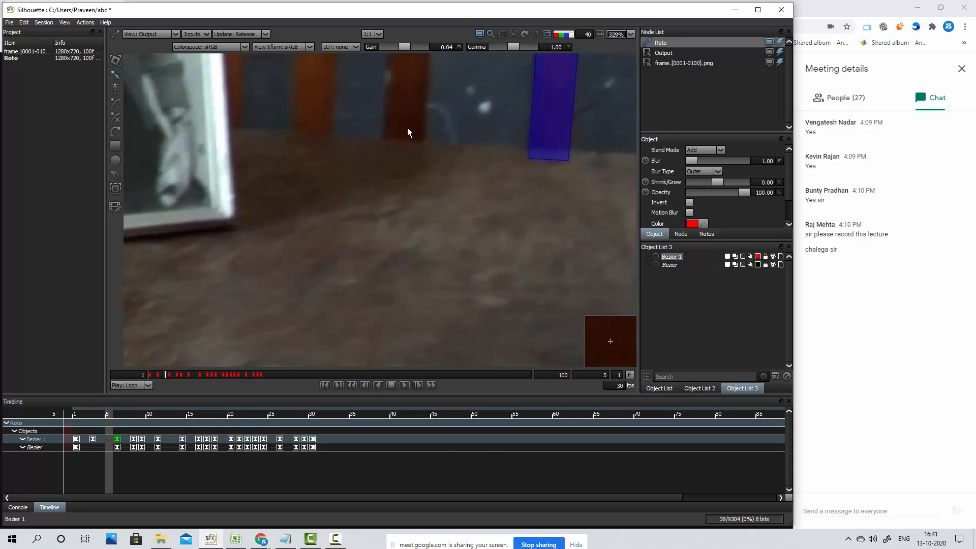
drag(407, 127, 405, 254)
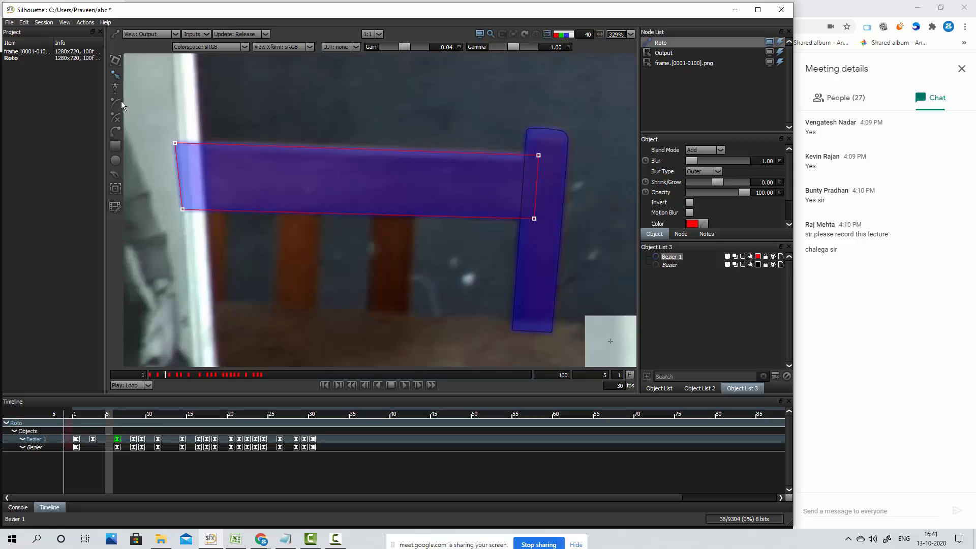
Draw a four-point Bezier shape around the dark slat nearest the post at frame 5 and refine its corner points
click(115, 133)
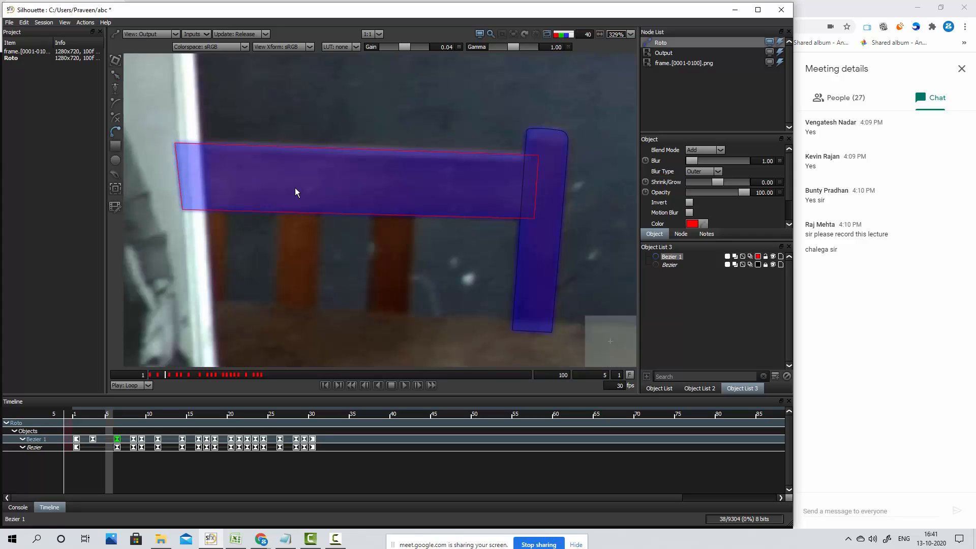
click(370, 193)
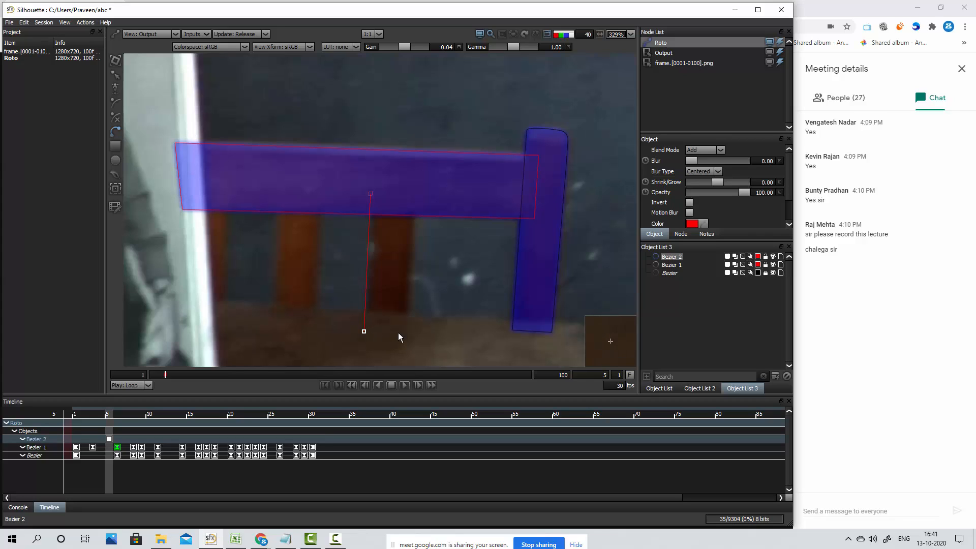
click(417, 194)
click(370, 194)
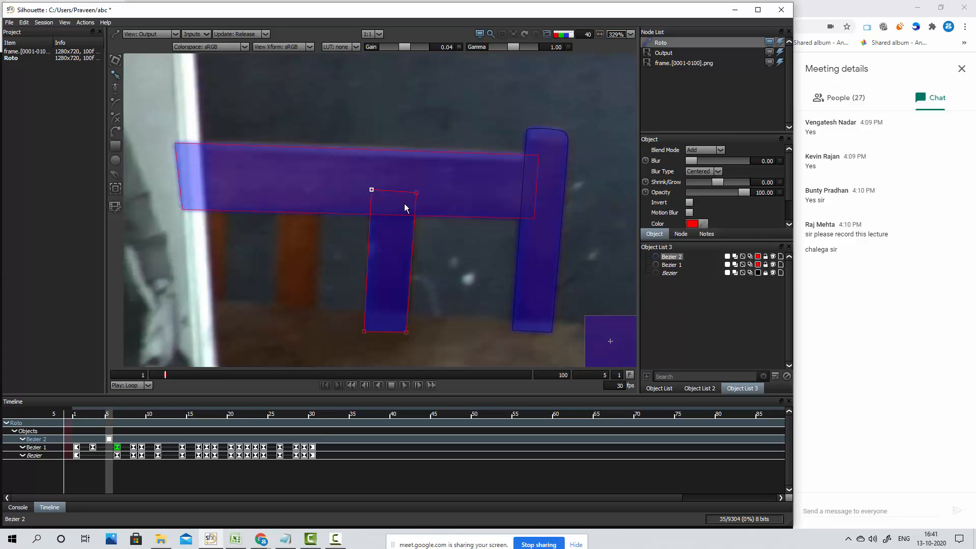
drag(416, 192, 417, 190)
drag(407, 333, 408, 336)
drag(417, 190, 418, 191)
Set the slat shape's blur to 1, leaving the blur type Centered
click(718, 171)
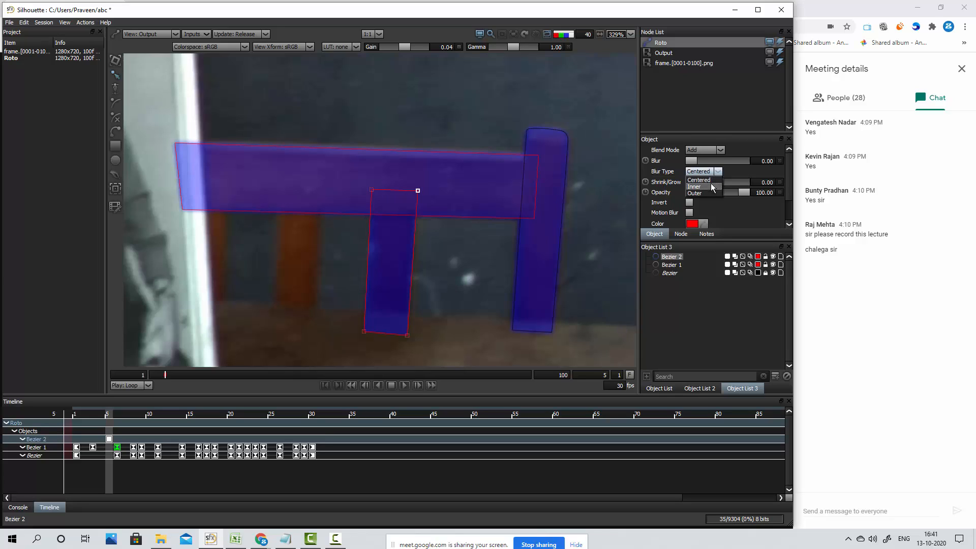
click(720, 112)
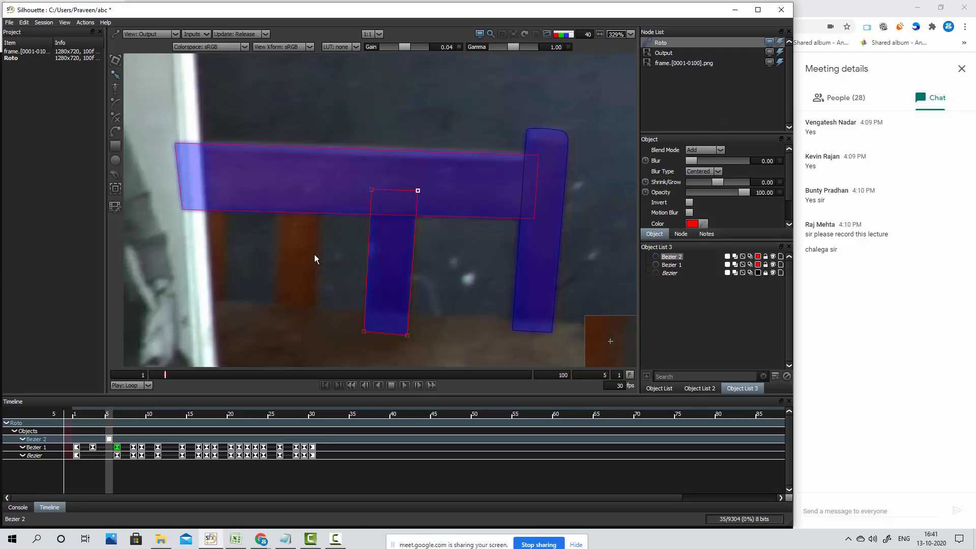
click(767, 161)
text(1)
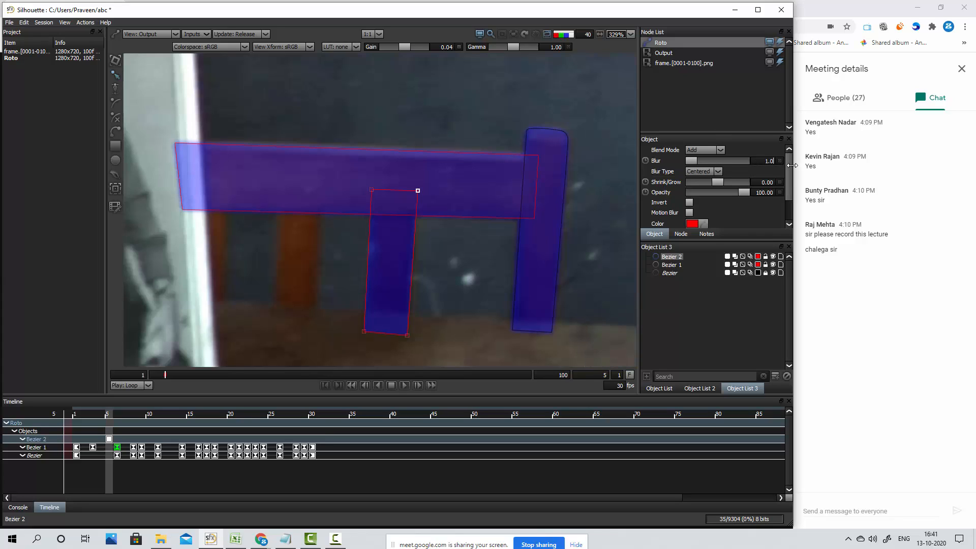
key(Return)
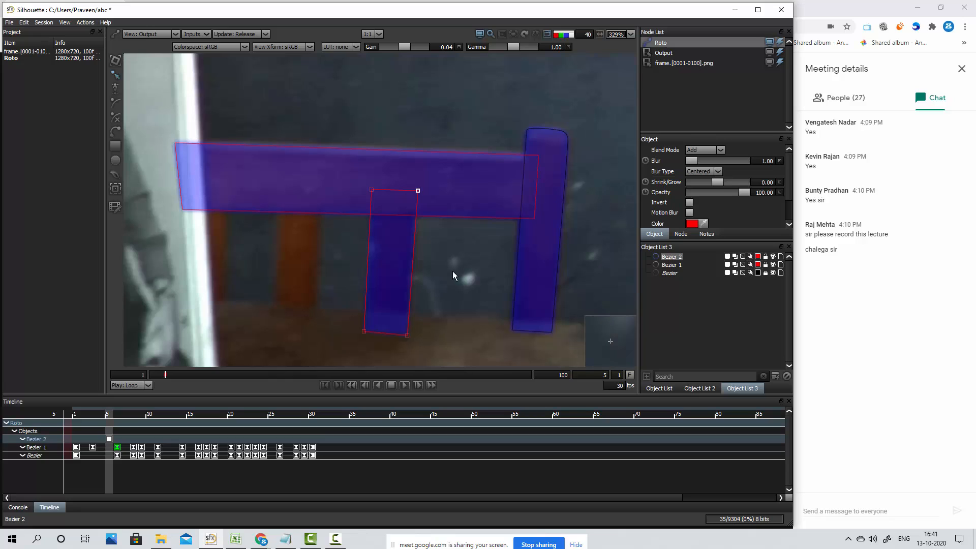
Inspect the alpha matte of the shapes, compare the composite with the original image repeatedly, and show the shape outlines again
key(a)
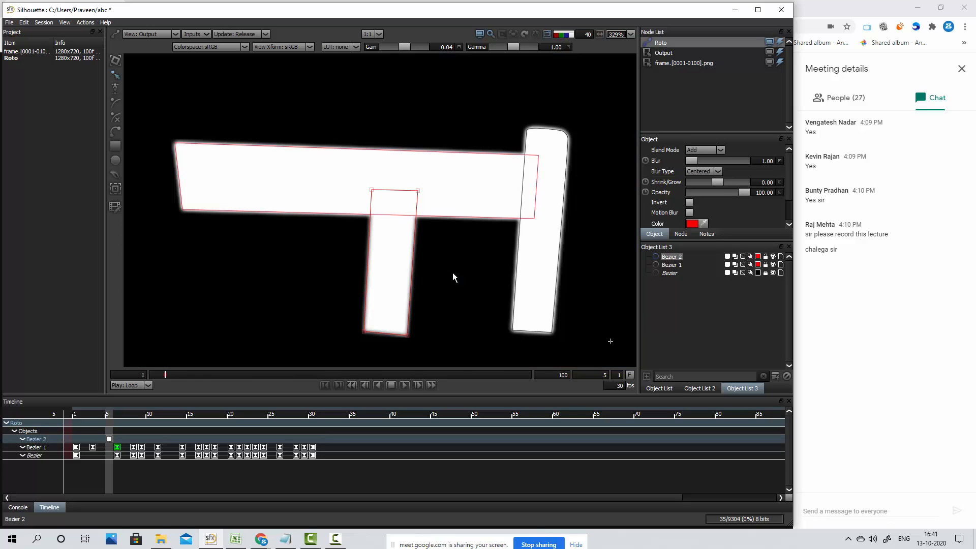
key(a)
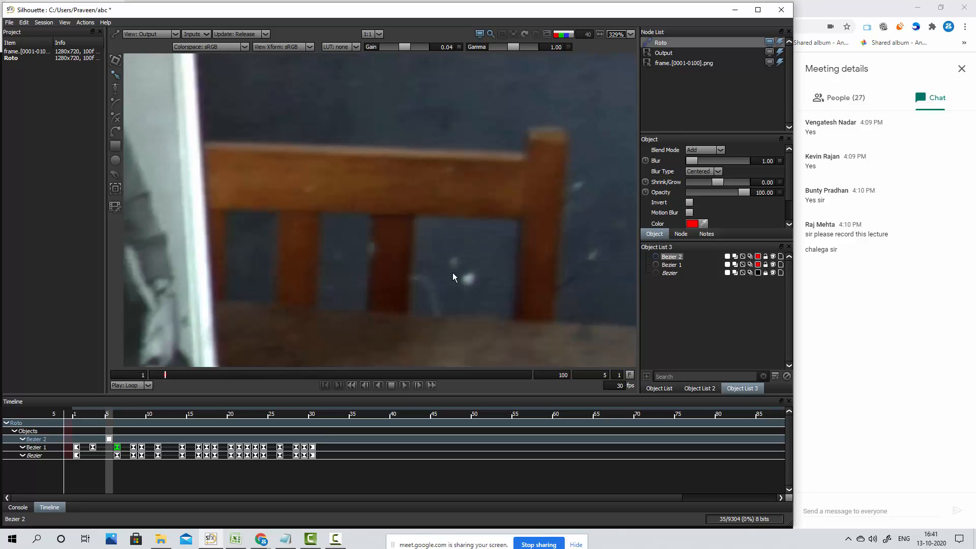
key(3)
key(2)
key(3)
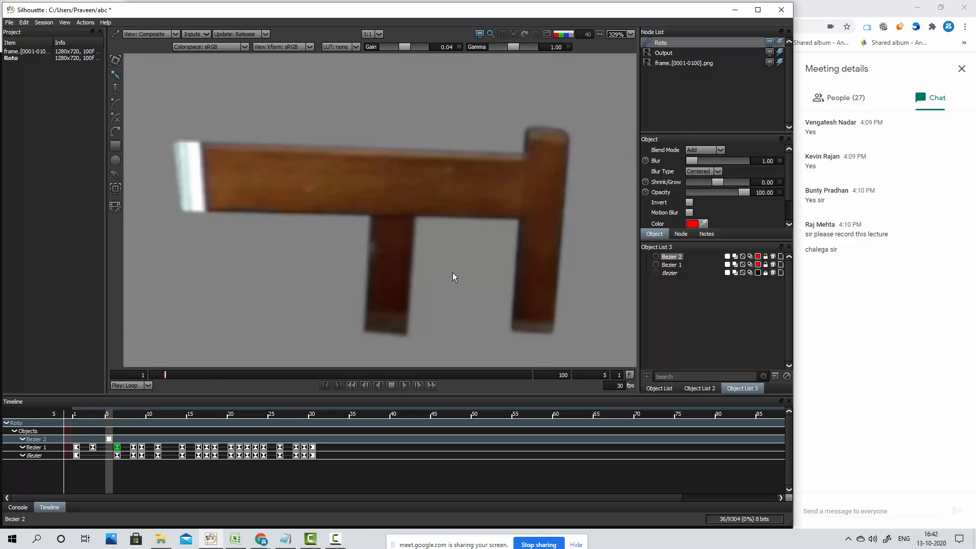
key(2)
key(3)
key(2)
key(3)
key(2)
key(3)
key(2)
key(3)
key(2)
key(3)
key(2)
key(3)
key(2)
key(o)
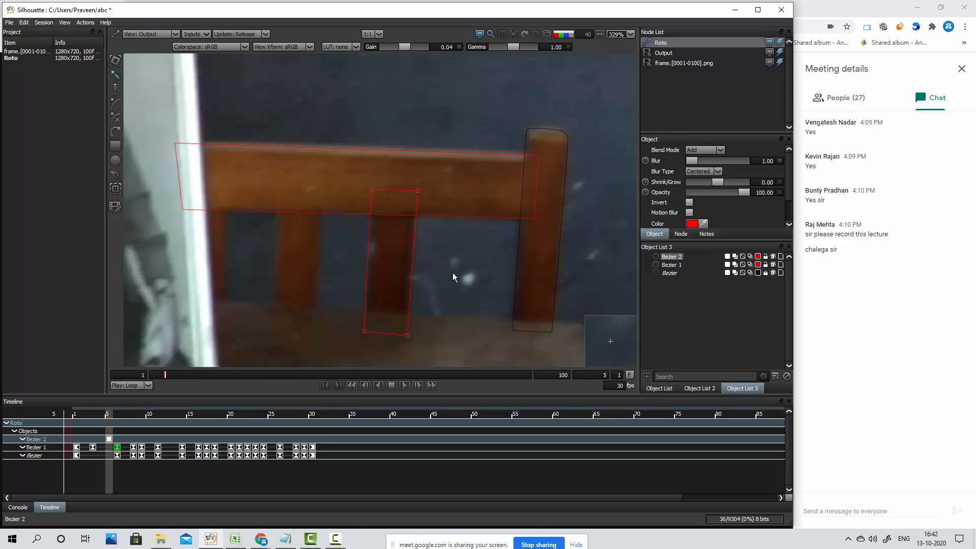
Lock the rail shape, select all points of the slat shape and step back from frame 5 to frame 3
click(766, 265)
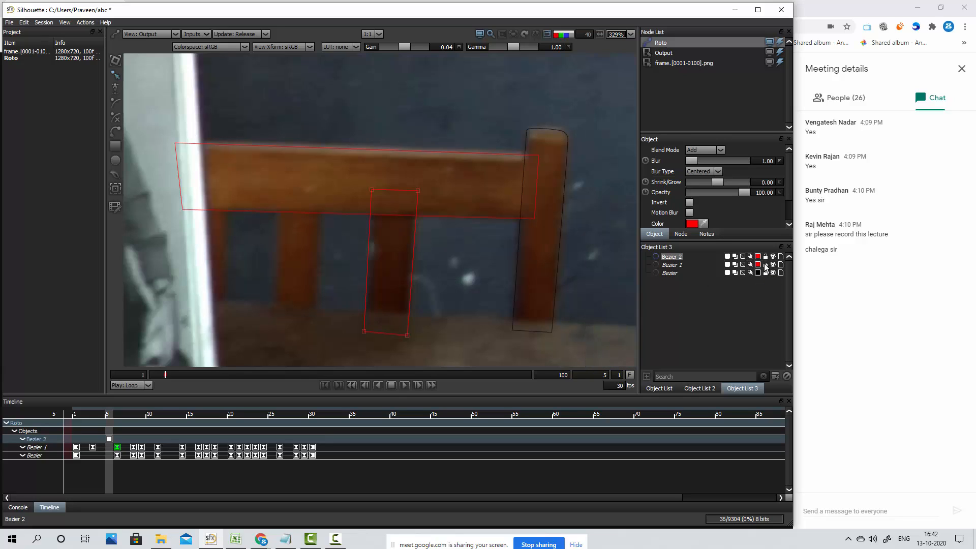
drag(336, 162, 453, 361)
key(Left)
key(Left)
key(Left)
key(Left)
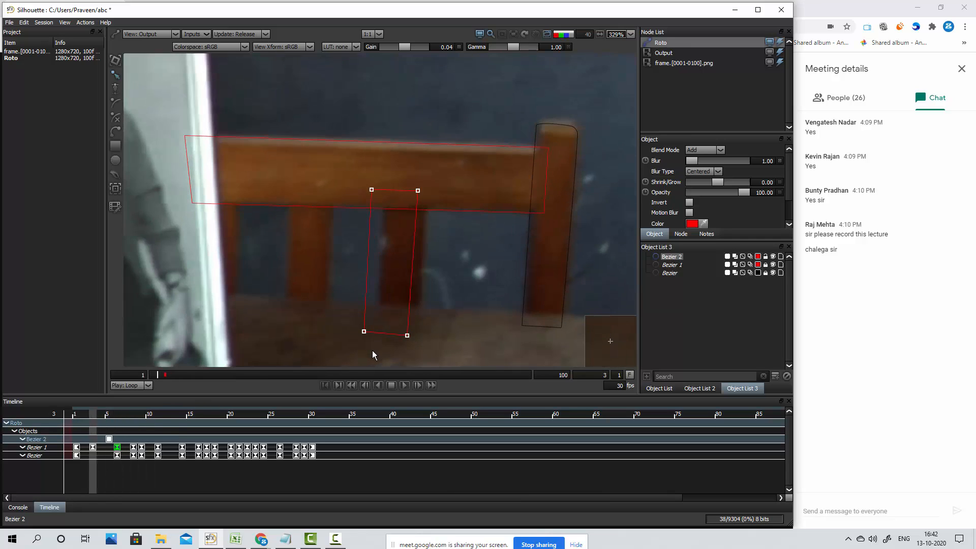
At frame 1, move the whole slat shape right and up onto the slat and nudge its left edge right, keyframing it
drag(348, 163, 440, 346)
key(Right)
key(Right)
key(Right)
key(Right)
key(Right)
key(Right)
key(Right)
key(Right)
key(Right)
key(Right)
key(Right)
key(Right)
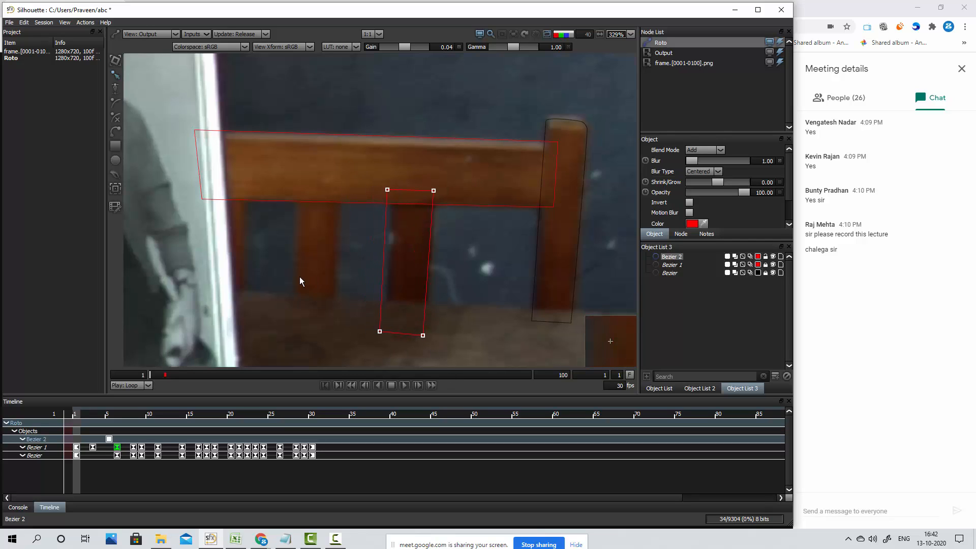
key(Up)
key(Up)
drag(373, 165, 409, 349)
Advance to frame 3 and nudge the slat shape's left and right edges slightly right to fit the slat, keyframing it
key(Right)
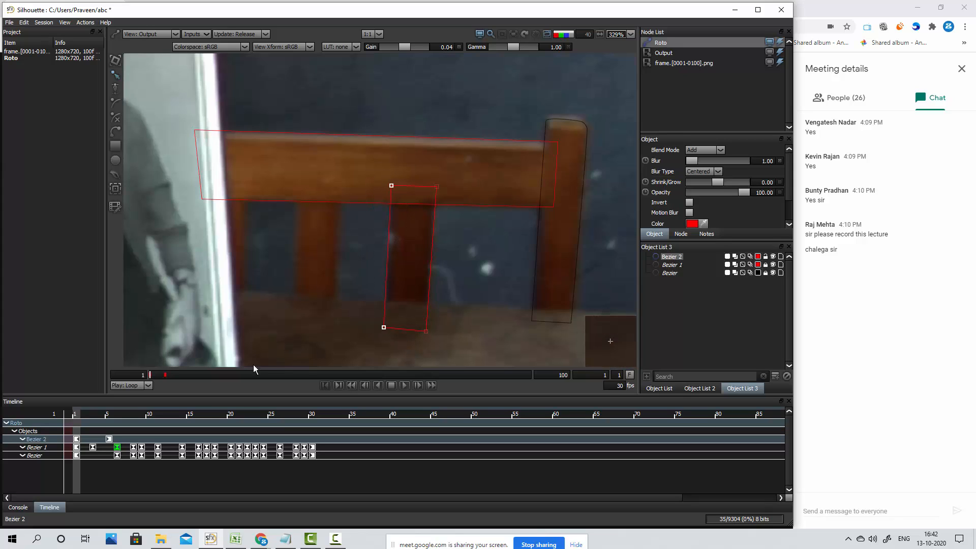
key(Right)
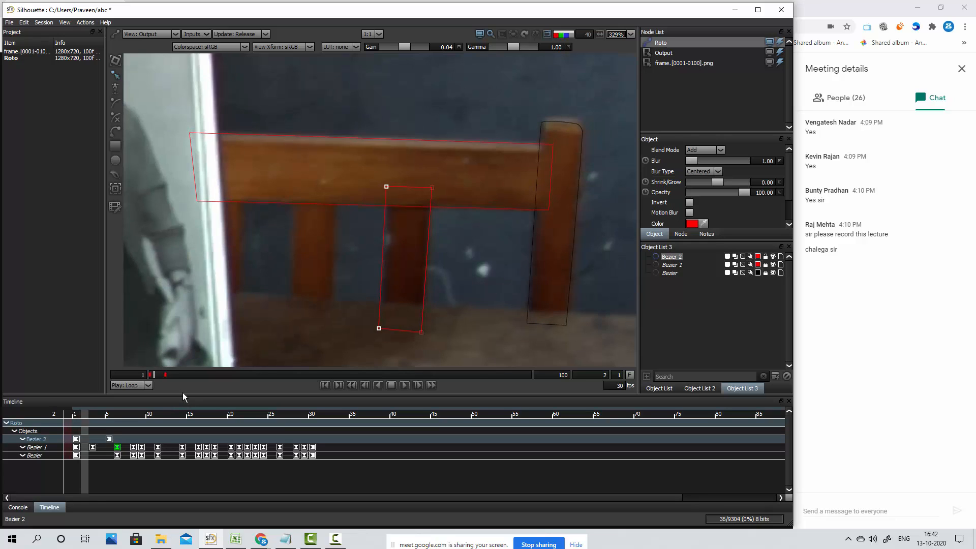
key(Right)
drag(439, 164, 370, 361)
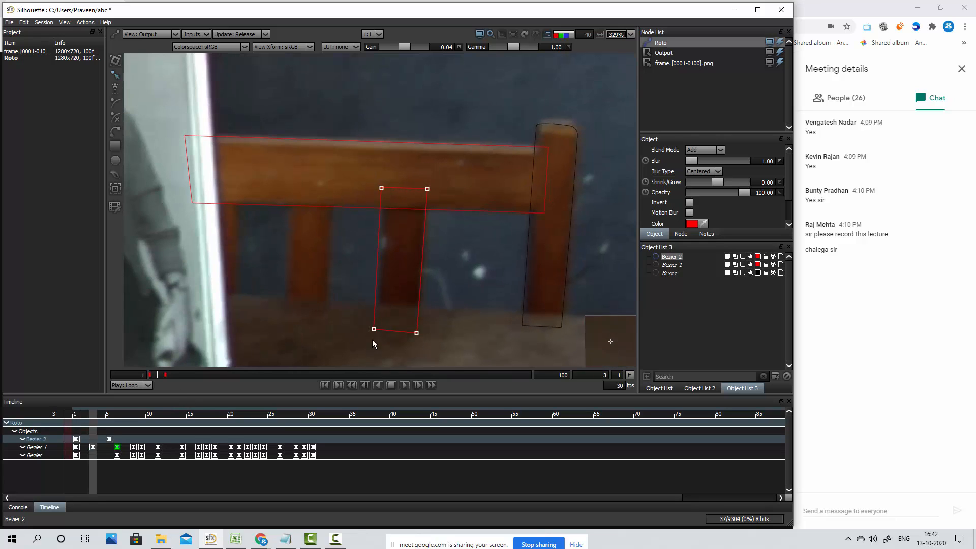
drag(353, 162, 393, 368)
key(Right)
key(Right)
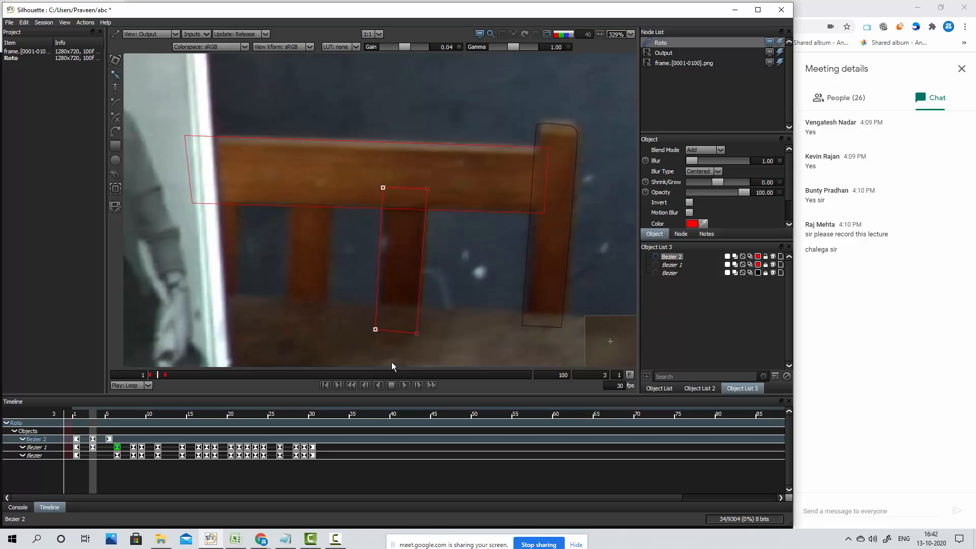
drag(459, 164, 412, 345)
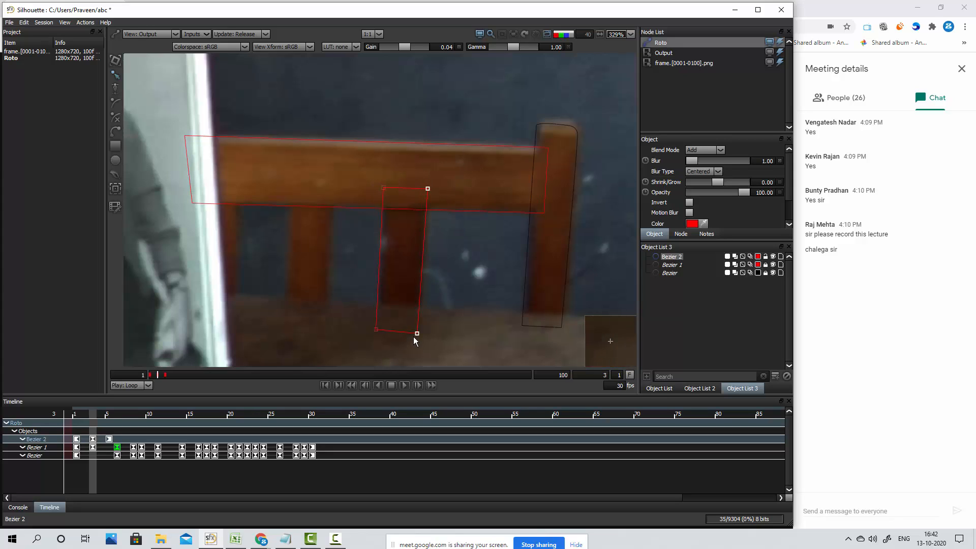
key(Right)
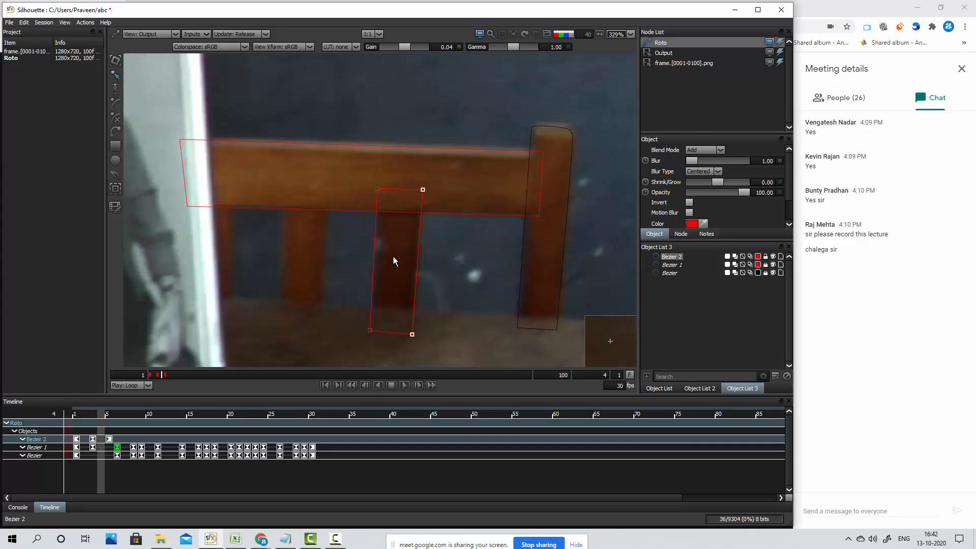
Nudge the slat shape's left edge right at frame 4, and move the whole shape left onto the slat at frame 6
drag(347, 165, 386, 353)
key(Right)
key(Right)
key(Right)
drag(451, 163, 347, 356)
key(Left)
key(Left)
key(Left)
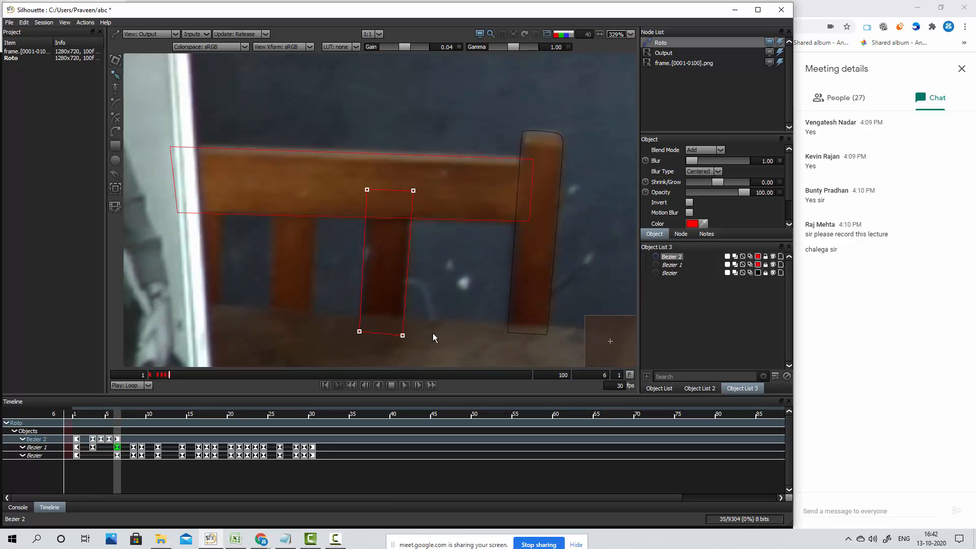
Step back and forth through the frames up to frame 8 to check the slat shape's fit, ending at frame 7
key(Right)
key(Right)
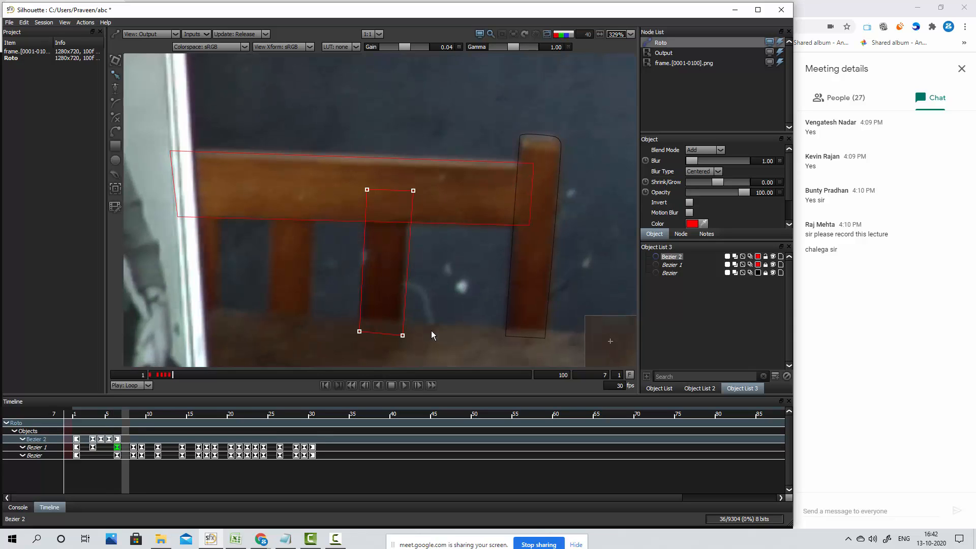
key(Left)
key(Left)
key(Right)
key(Right)
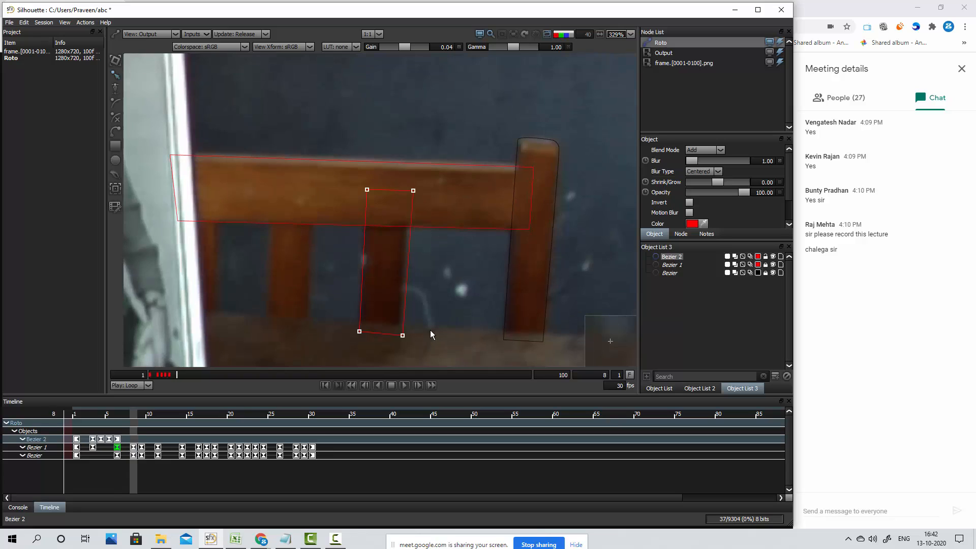
key(Left)
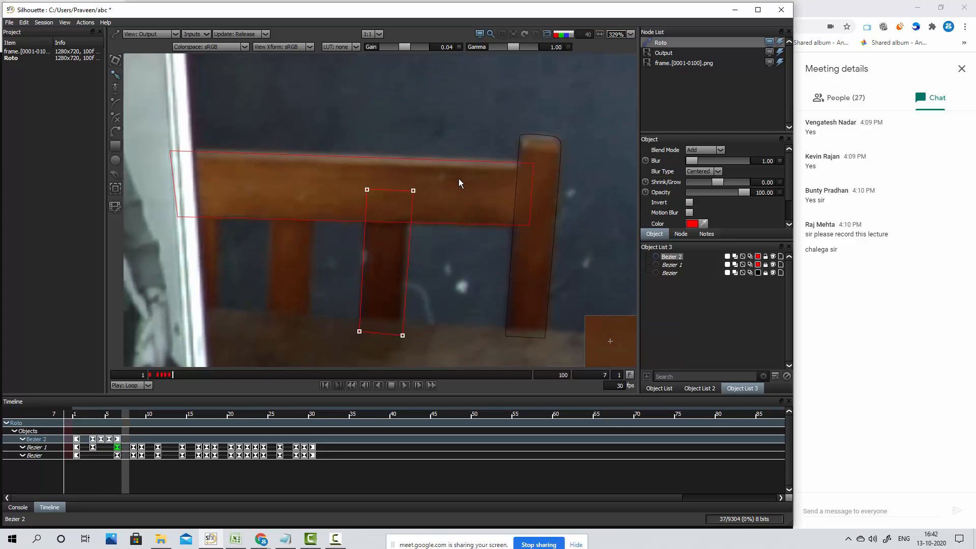
At frame 7, move the whole slat shape slightly left and down, and nudge its left edge right to fit the slat
key(KP_4)
key(KP_4)
key(KP_4)
key(KP_2)
key(KP_2)
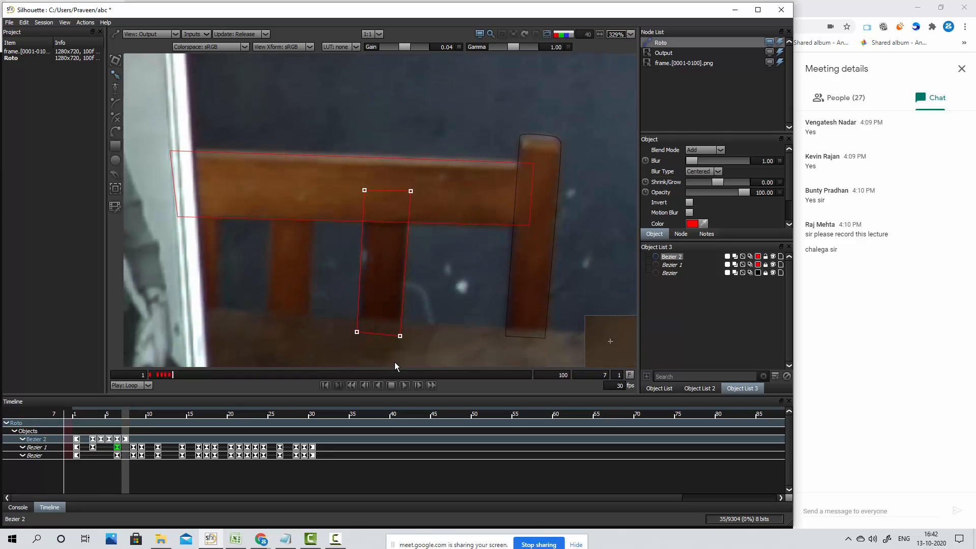
key(KP_2)
drag(339, 177, 381, 364)
key(KP_6)
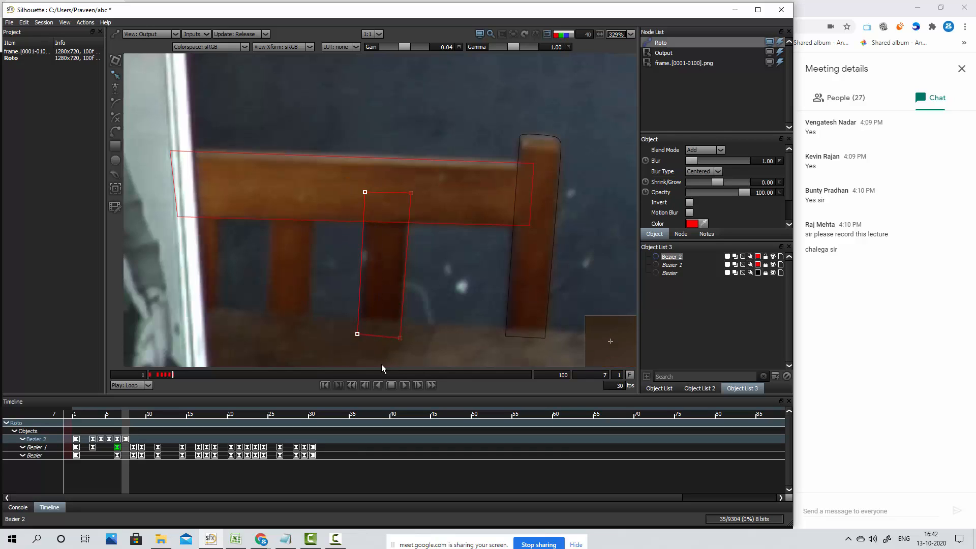
drag(423, 181, 394, 353)
Advance to frame 8 and adjust the slat shape vertically, lowering its right edge slightly and nudging its left edge up, keyframing it
key(Right)
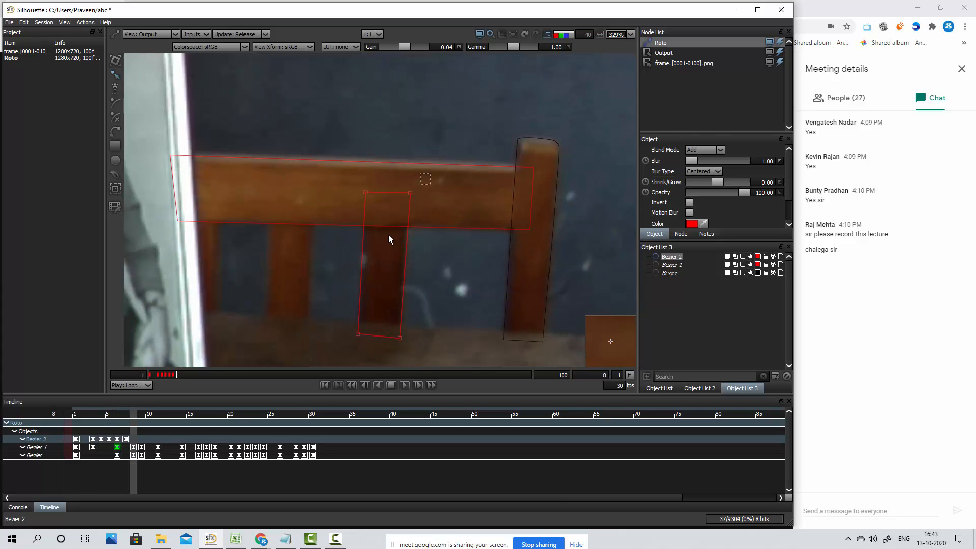
drag(430, 174, 316, 385)
key(Down)
drag(435, 176, 380, 365)
mouse_move(344, 178)
mouse_down()
mouse_move(373, 297)
mouse_move(374, 368)
mouse_up()
key(Up)
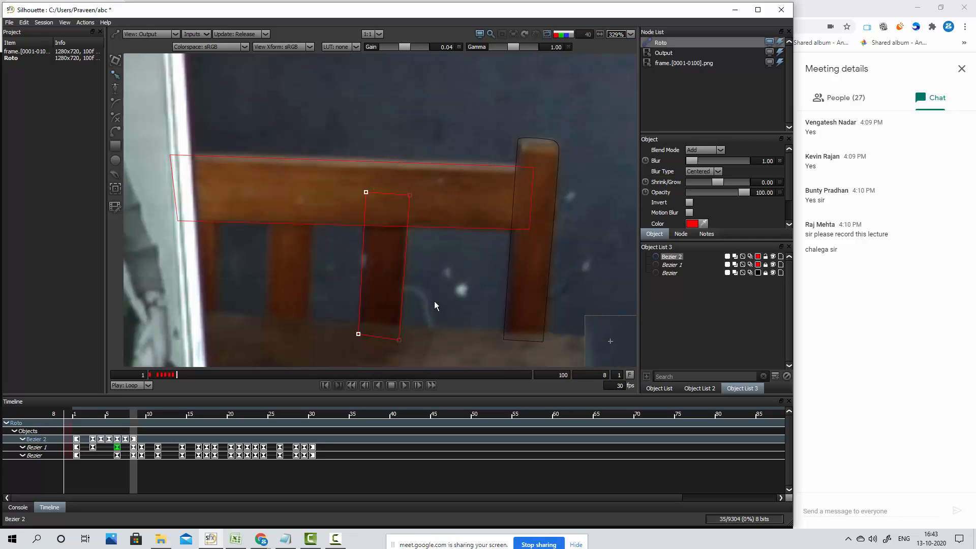
Advance to frame 9, move the whole slat shape slightly left, and fine-tune its bottom-right point
key(Right)
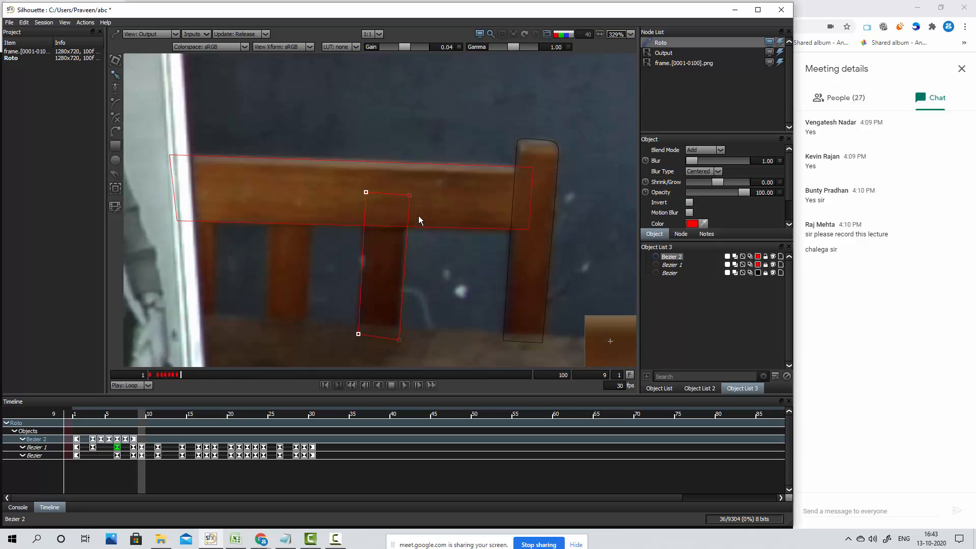
drag(424, 174, 360, 367)
key(Left)
key(Left)
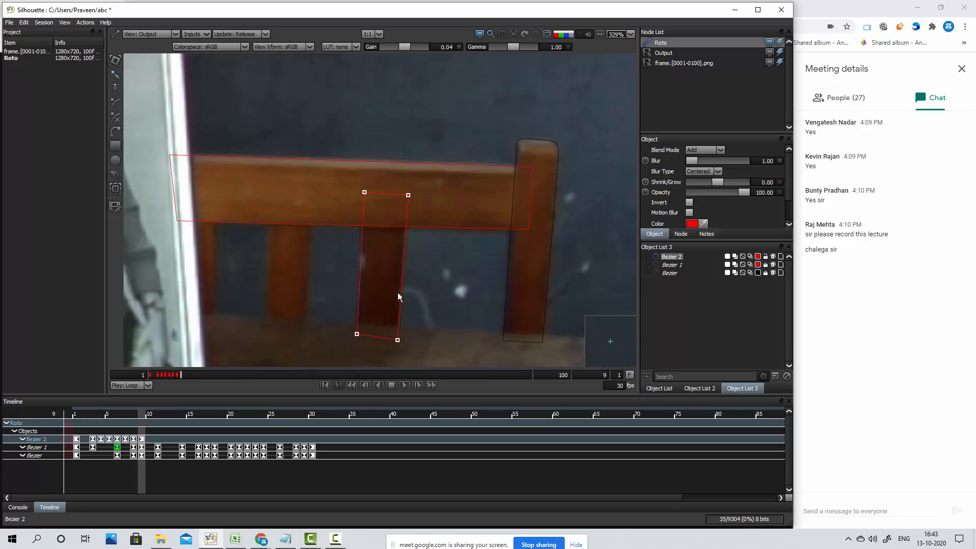
drag(348, 181, 379, 354)
drag(418, 322, 389, 368)
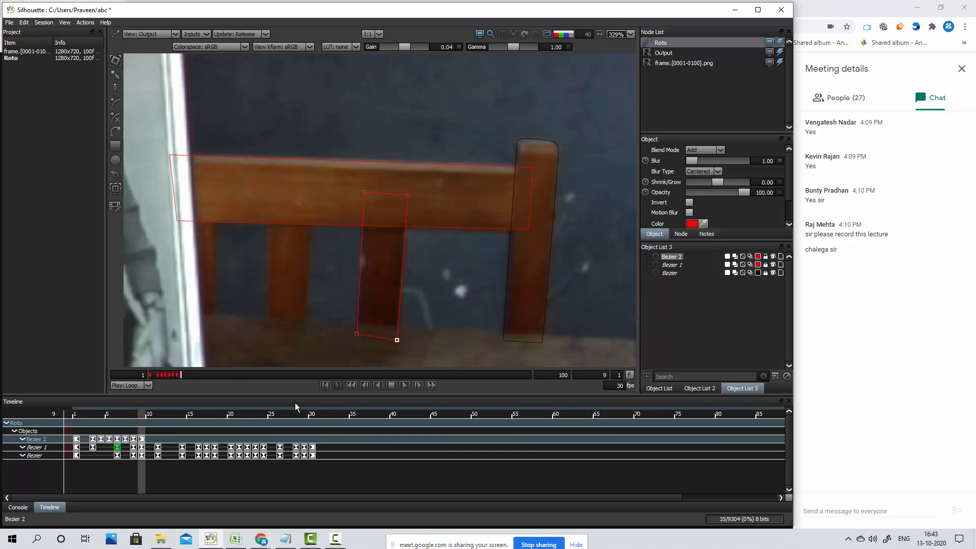
Advance to frame 11 and move the whole slat shape left onto the slat, keyframing it
key(x)
key(x)
drag(426, 173, 335, 364)
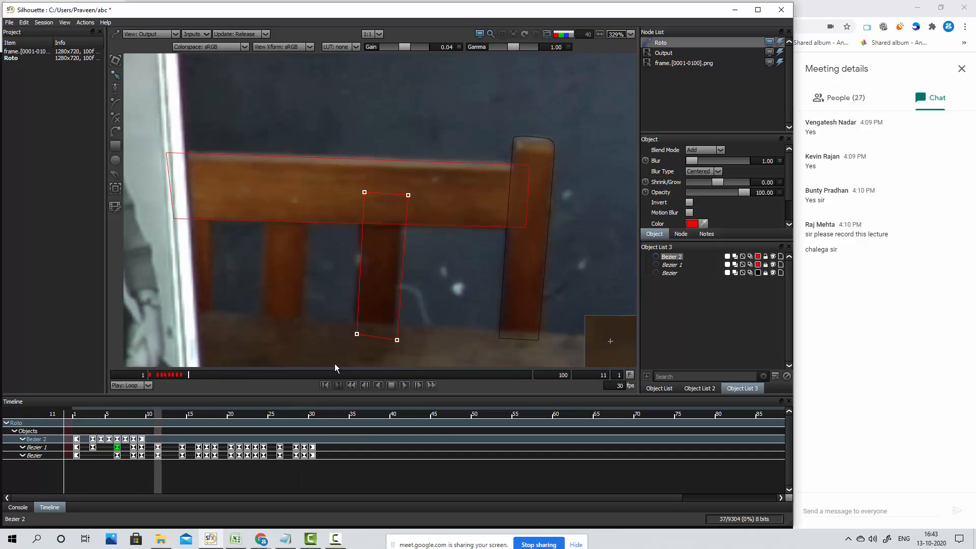
key(Left)
key(Left)
key(Left)
key(Left)
key(Left)
key(Left)
key(Left)
key(Left)
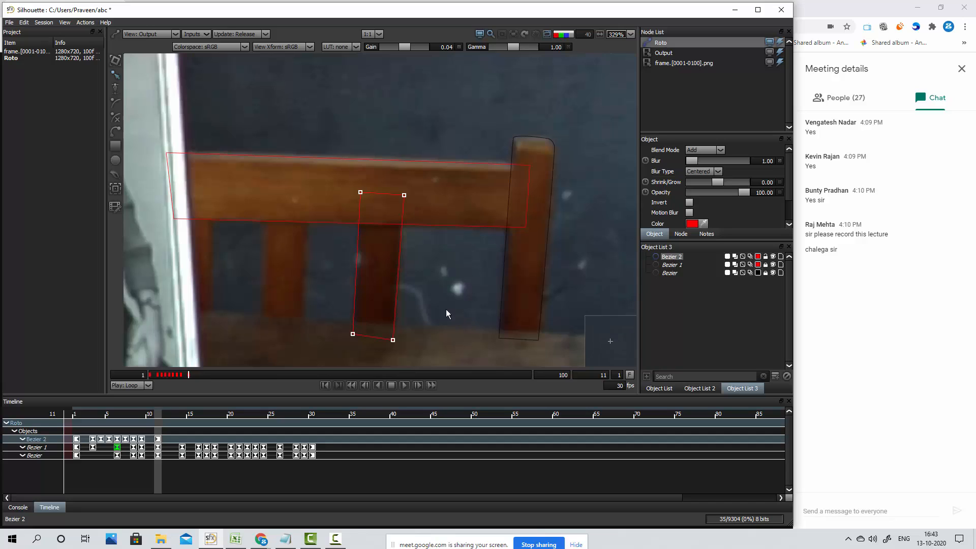
drag(339, 177, 366, 374)
Advance to frame 14, move the slat shape right onto the slat, and nudge its left edge slightly right
key(Right)
key(Right)
key(Right)
drag(421, 166, 360, 338)
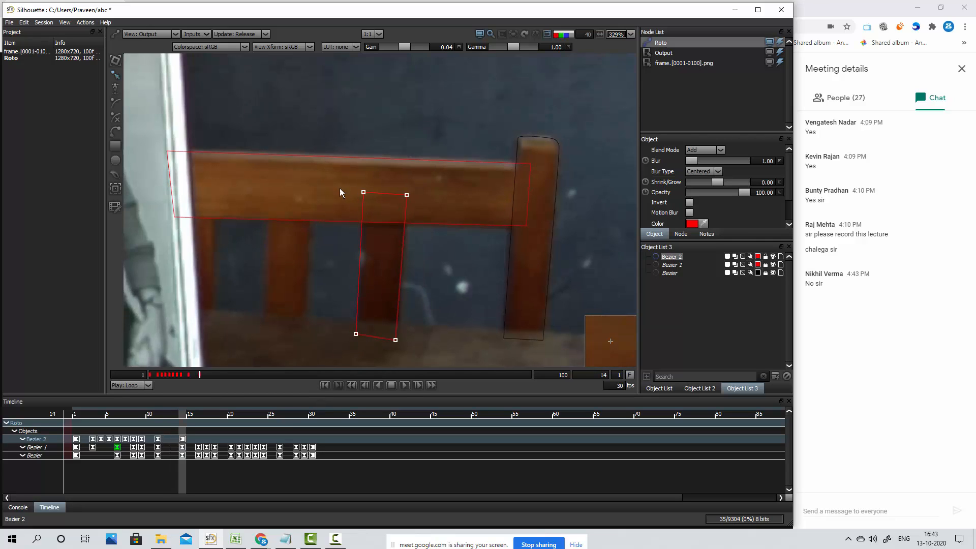
drag(340, 188, 377, 360)
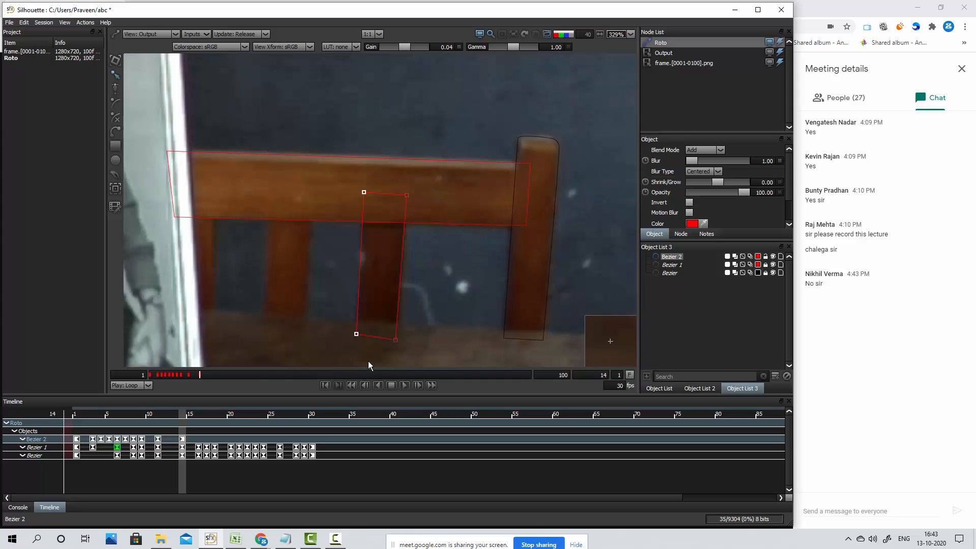
Recheck the frames between 11 and 14, and nudge the whole slat shape slightly left at frame 12, keyframing it
key(Left)
key(Left)
key(Left)
key(Right)
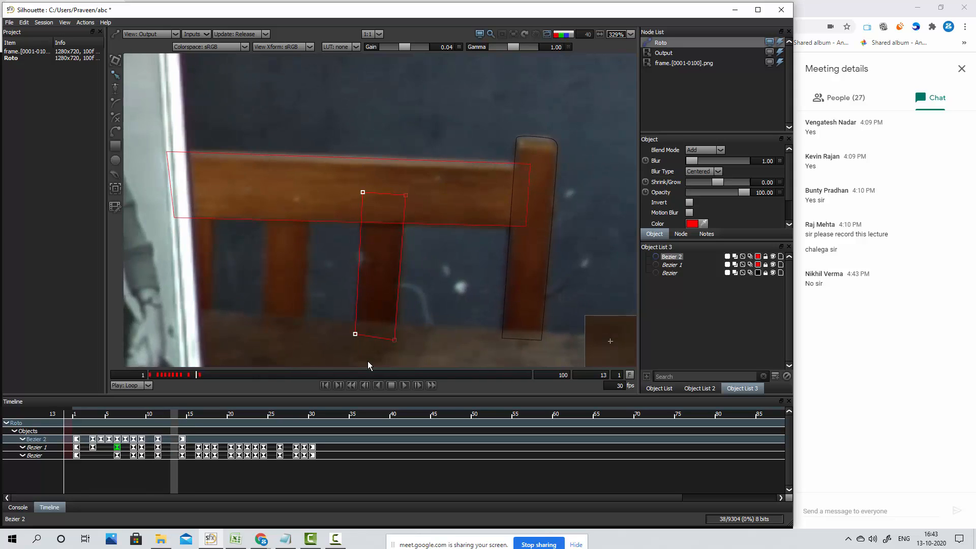
key(Right)
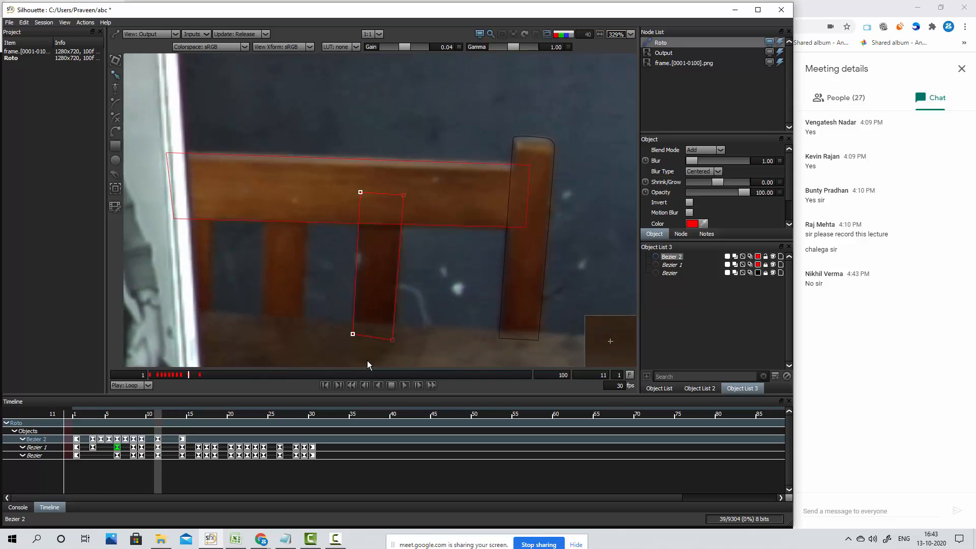
key(Left)
key(Right)
drag(424, 178, 331, 376)
key(KP_4)
key(KP_4)
key(KP_4)
key(KP_6)
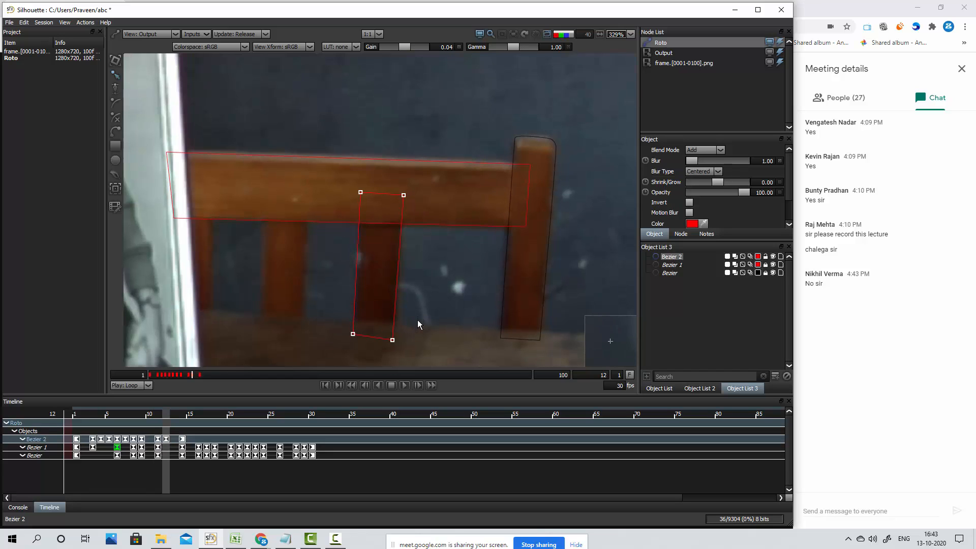
Advance to frame 16 and keyframe the whole slat shape aligned with the slat
key(Right)
key(Right)
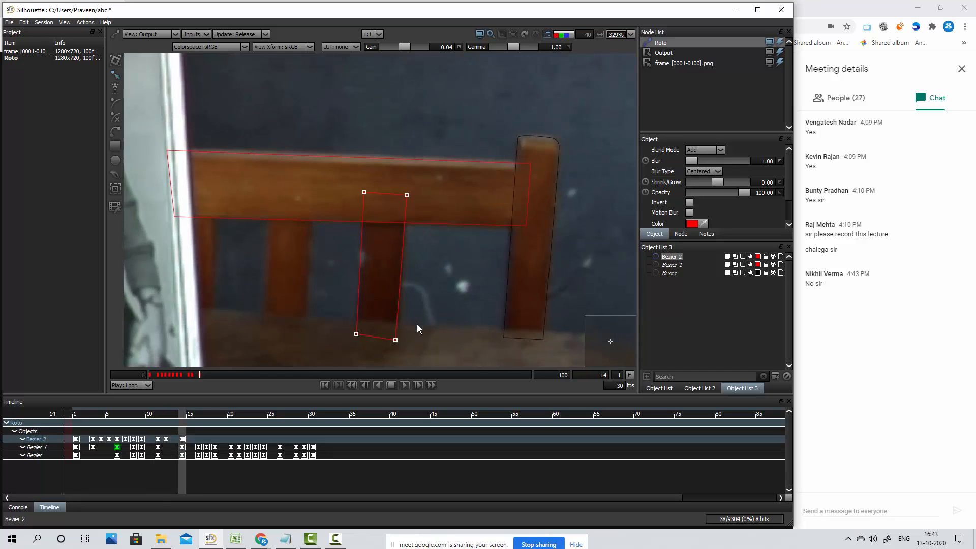
key(Right)
key(Right)
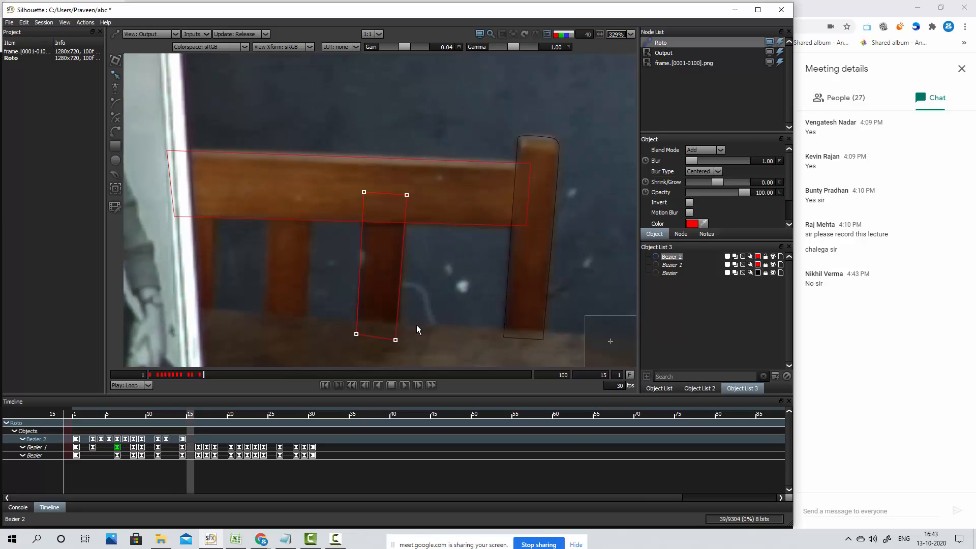
drag(419, 180, 325, 359)
key(5)
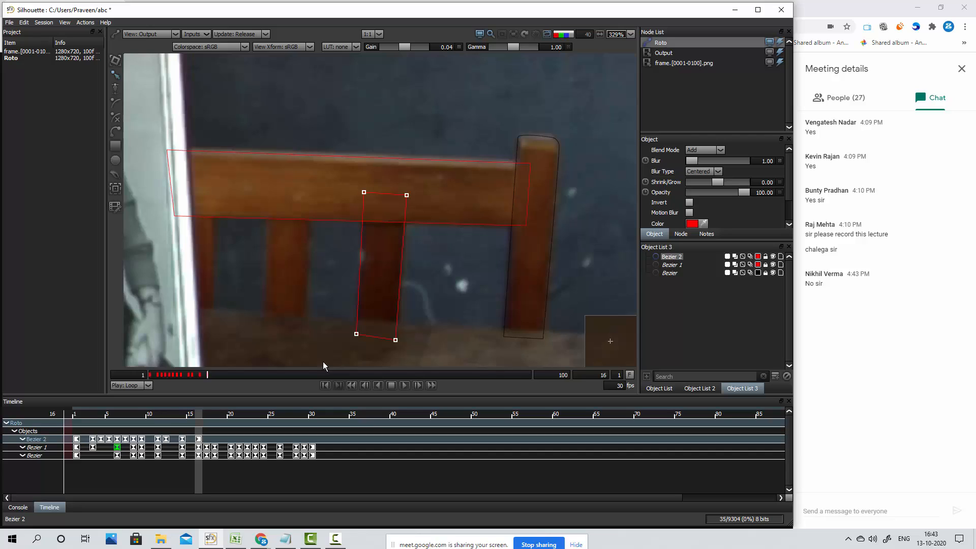
Advance to frame 18 and move the whole slat shape right and slightly down onto the slat, keyframing it
key(Right)
key(Right)
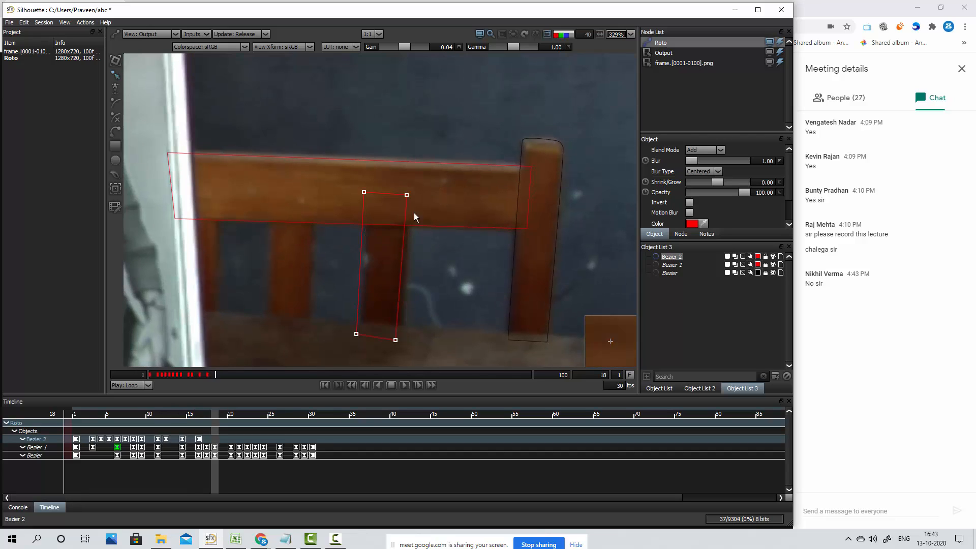
drag(434, 176, 320, 366)
key(Right)
key(Right)
key(Down)
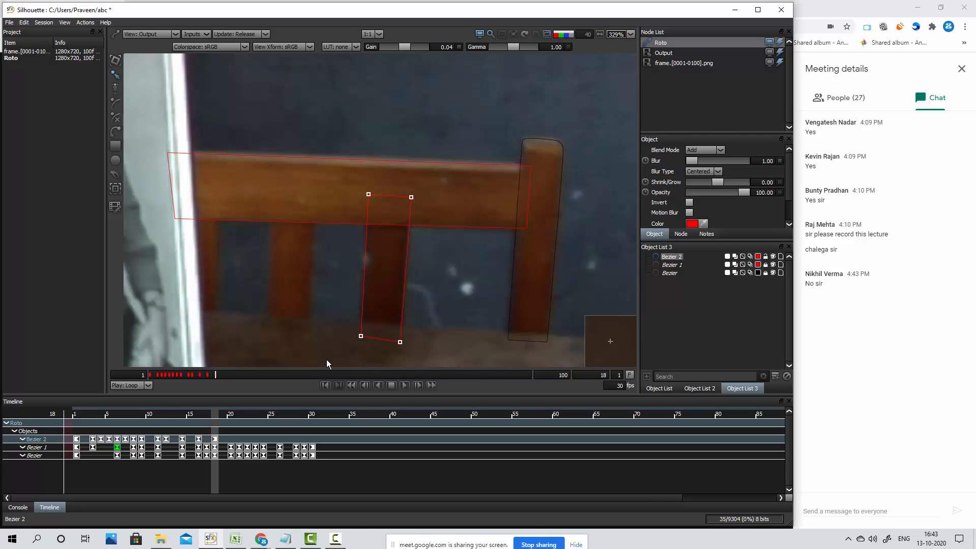
Step back to frame 17 and nudge the whole slat shape slightly left, keyframing it
key(Left)
key(Left)
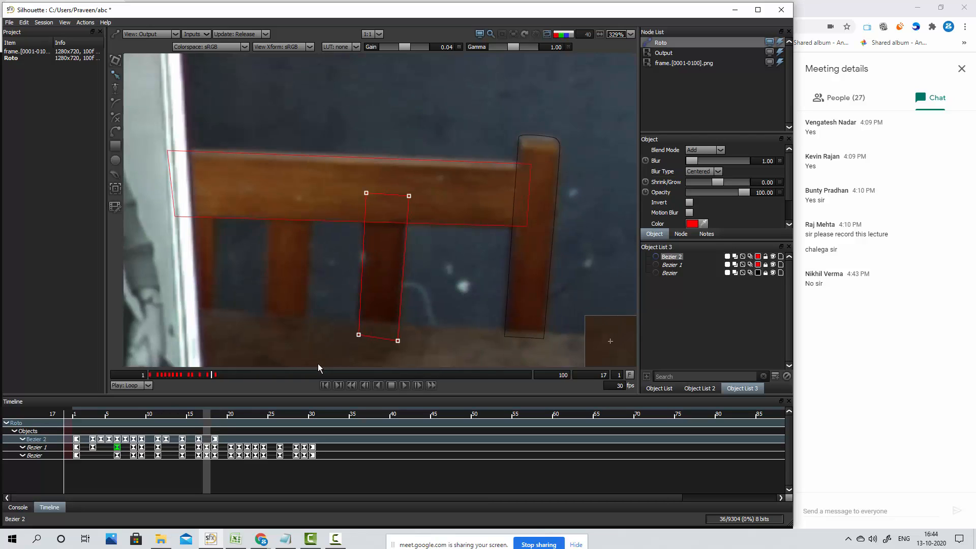
key(Right)
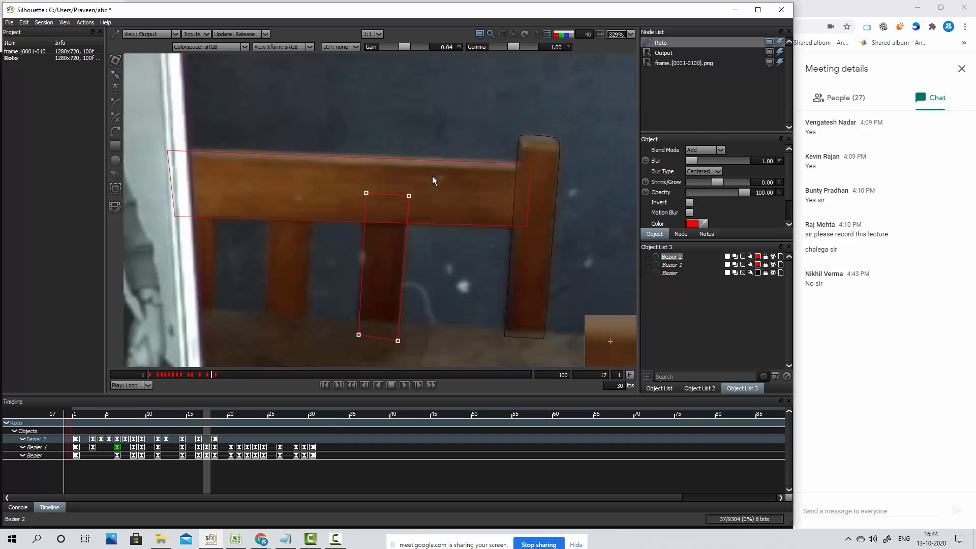
drag(432, 176, 322, 413)
key(Up)
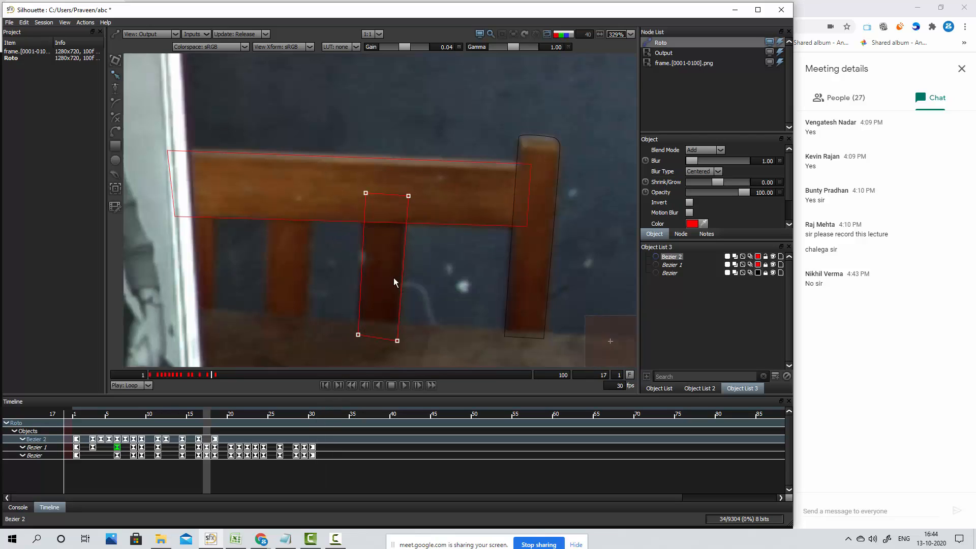
Advance to frame 20 and move the whole slat shape right and down onto the slat, keyframing it
key(Right)
key(Right)
key(Right)
key(Right)
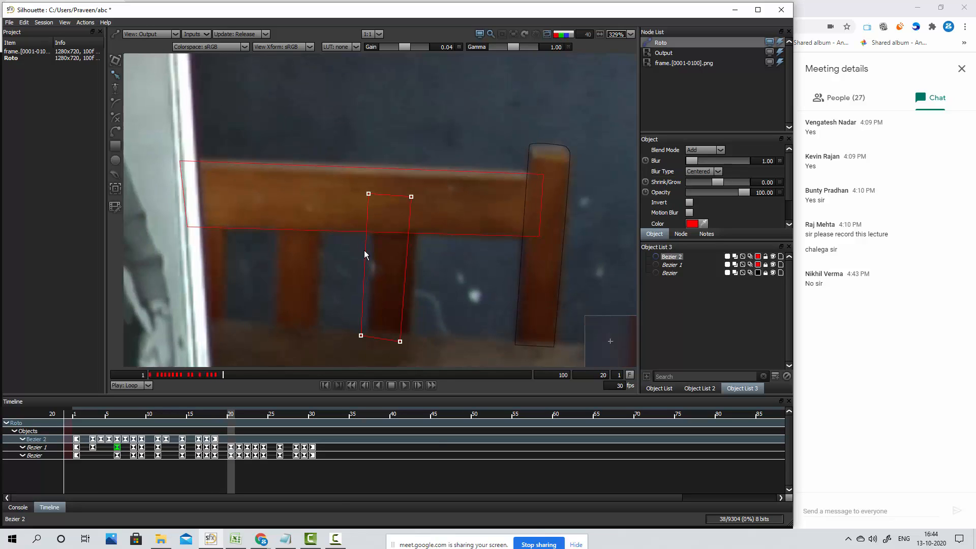
drag(322, 178, 437, 365)
key(Right)
key(Right)
key(Right)
key(Right)
key(Right)
key(Right)
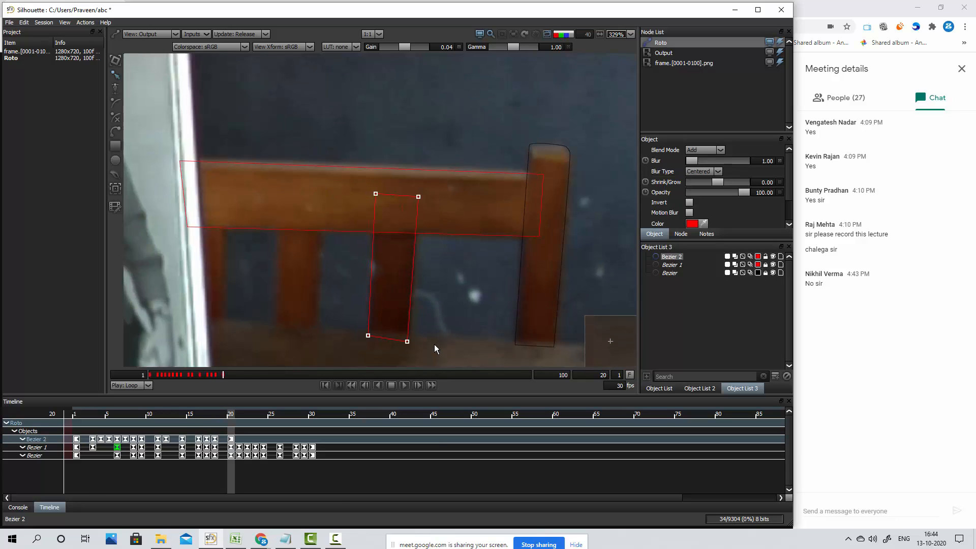
key(Down)
key(Down)
key(Down)
key(Down)
Check the neighbouring frames, advance to frame 24, and move the whole slat shape down and left onto the slat
key(z)
key(z)
key(x)
key(x)
key(x)
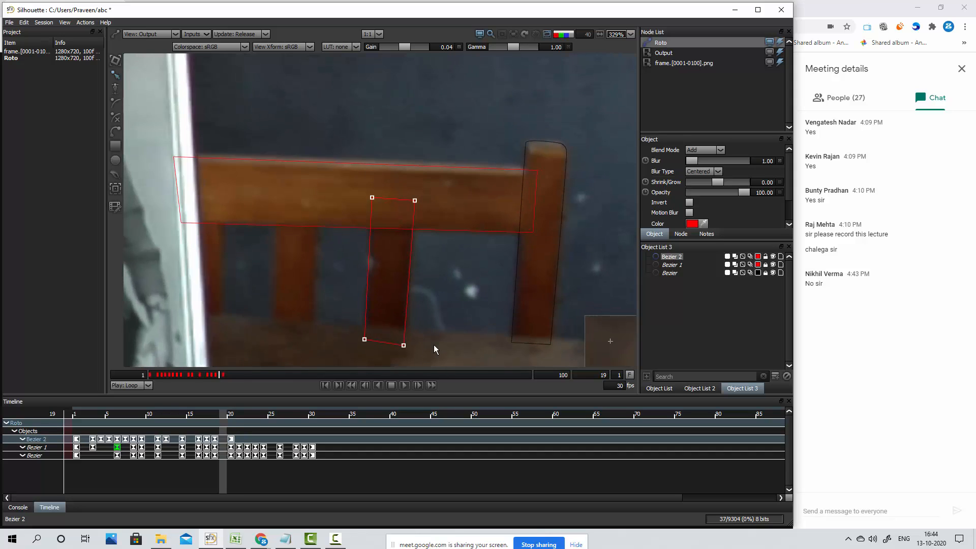
key(x)
key(x)
key(x)
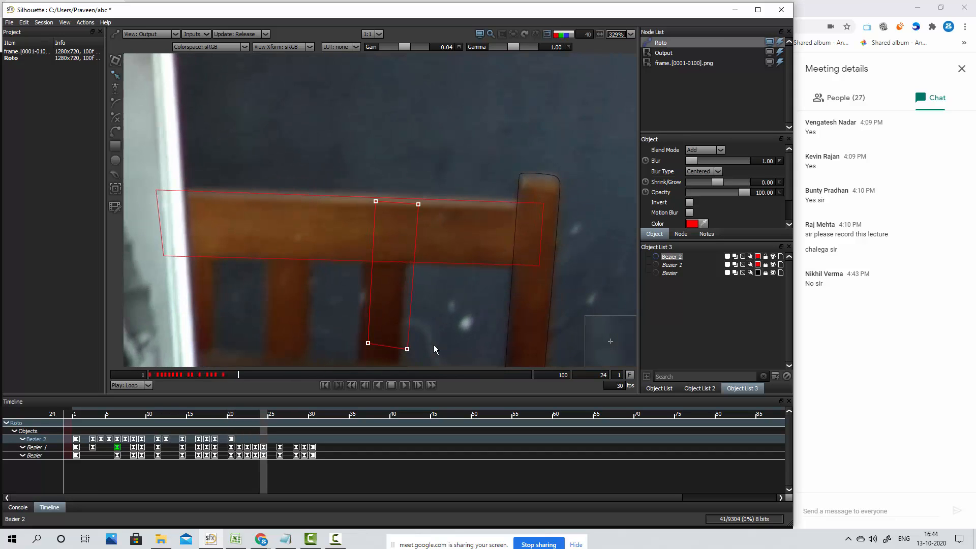
drag(439, 308, 459, 192)
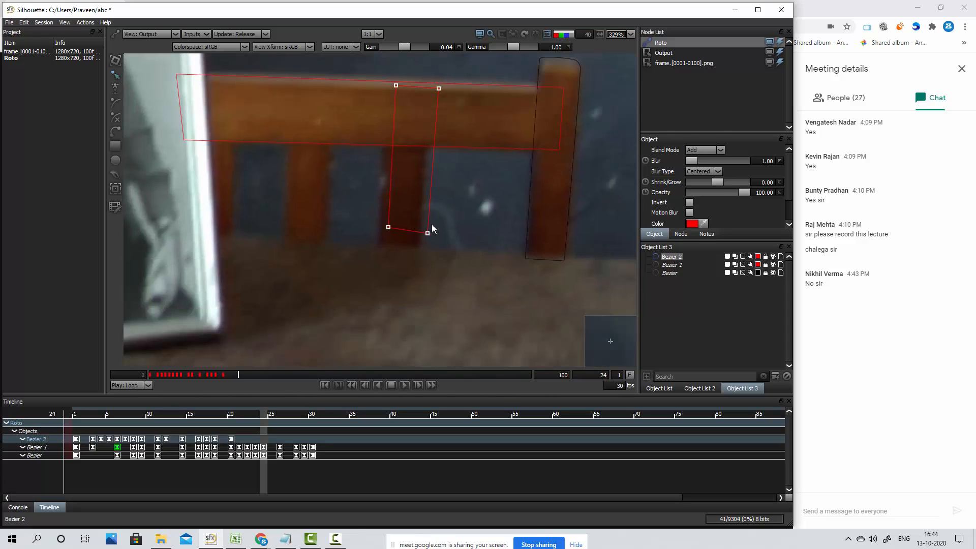
drag(429, 239, 418, 272)
Try nudging the slat shape right at frame 23, and delete the resulting keyframe from its timeline row
key(z)
key(z)
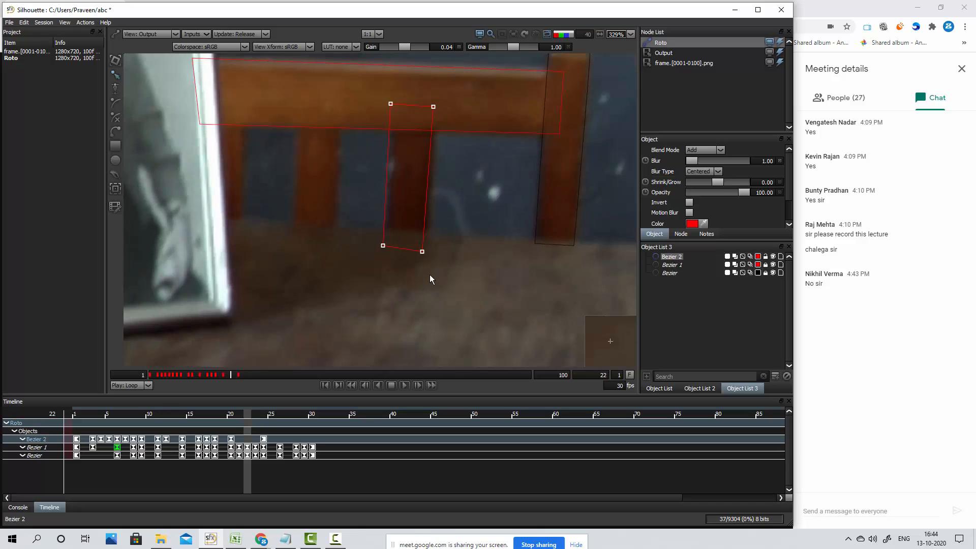
key(x)
key(x)
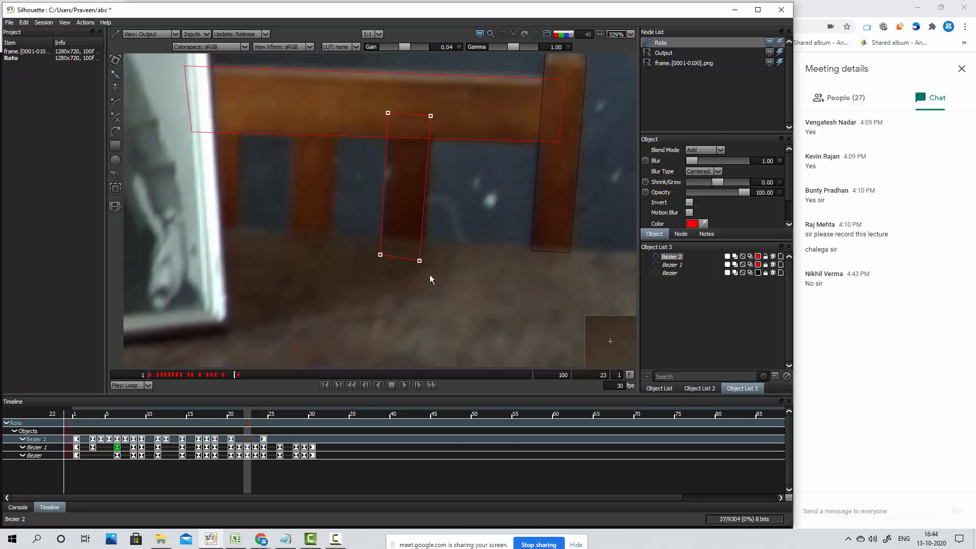
key(z)
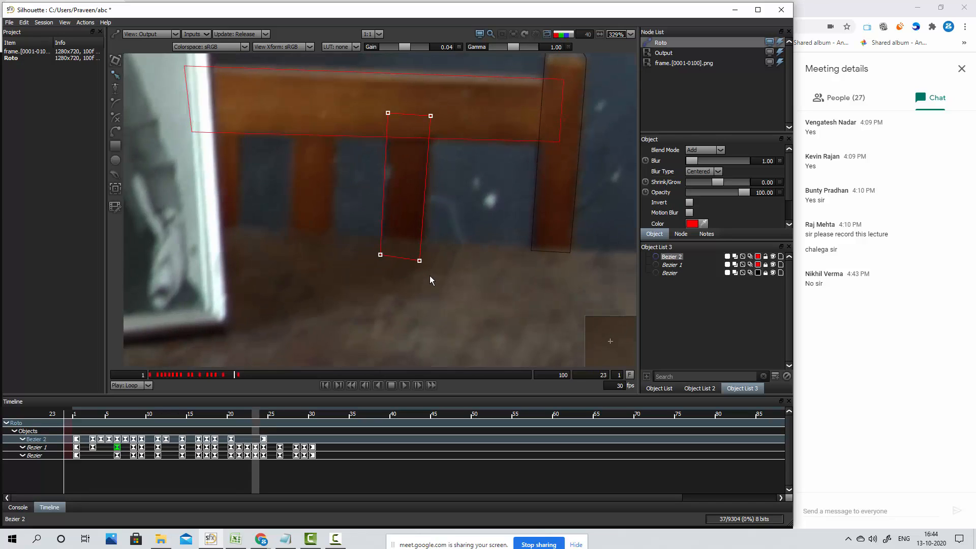
key(Right)
key(Right)
key(Right)
key(Right)
key(Right)
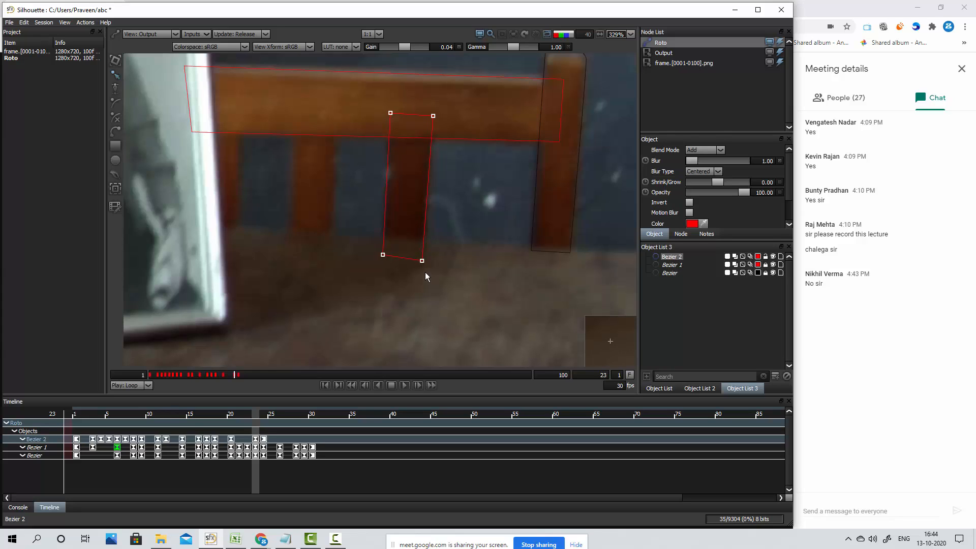
key(Left)
key(Left)
click(256, 440)
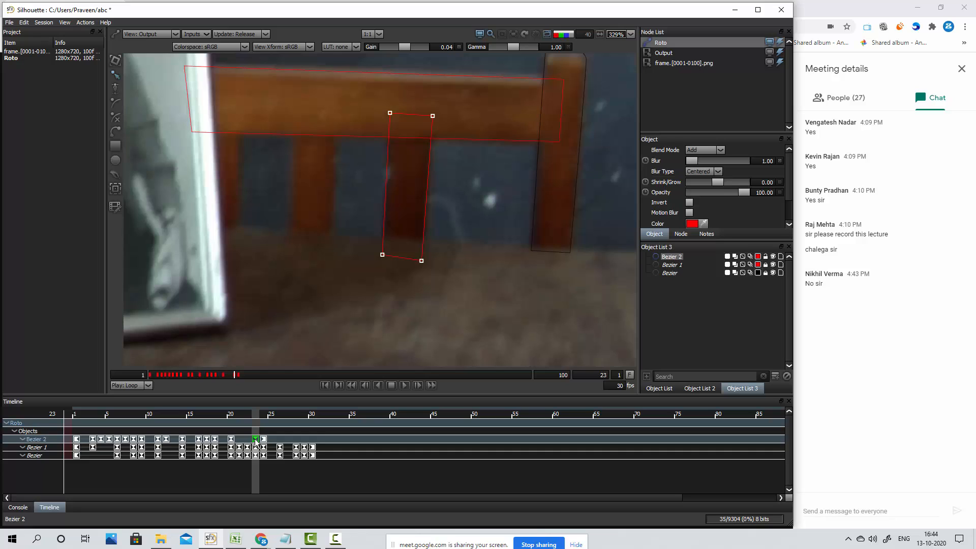
key(Delete)
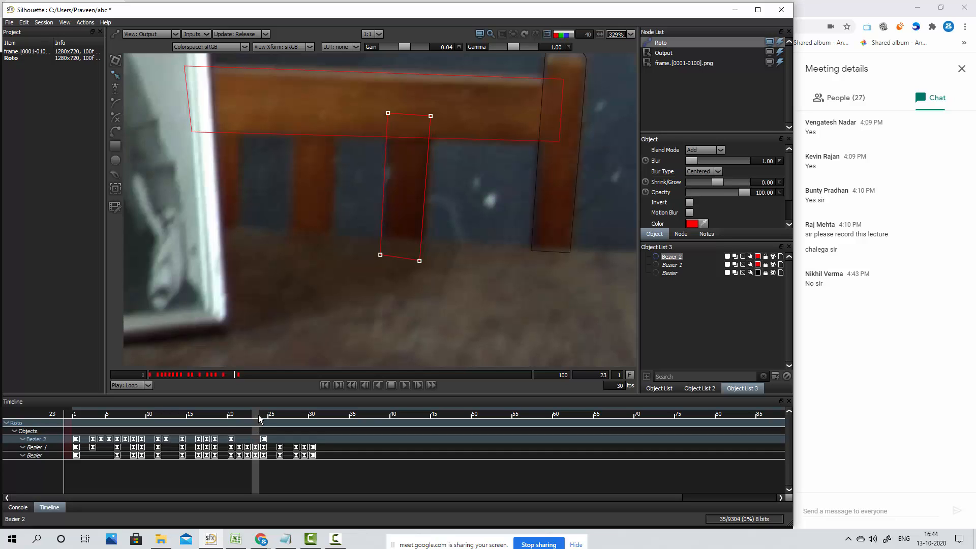
Step through frames 21 to 24 to check the slat shape's fit between keyframes, ending at frame 22
click(235, 423)
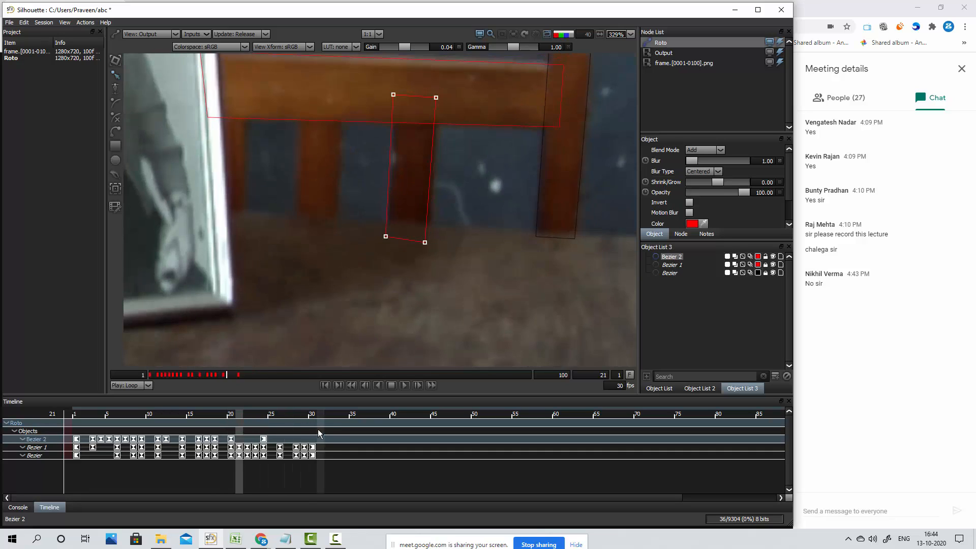
key(Right)
key(Right)
key(Right)
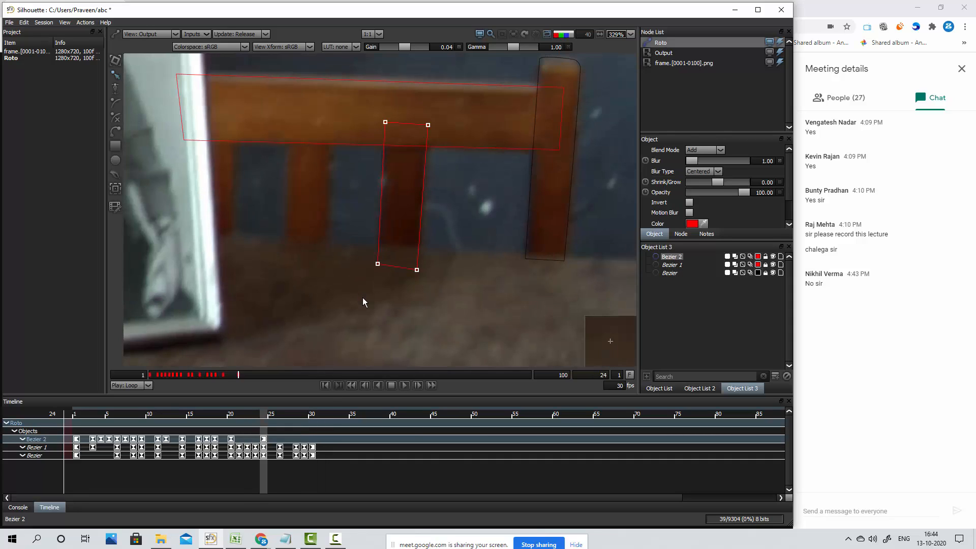
key(Left)
key(Left)
key(Left)
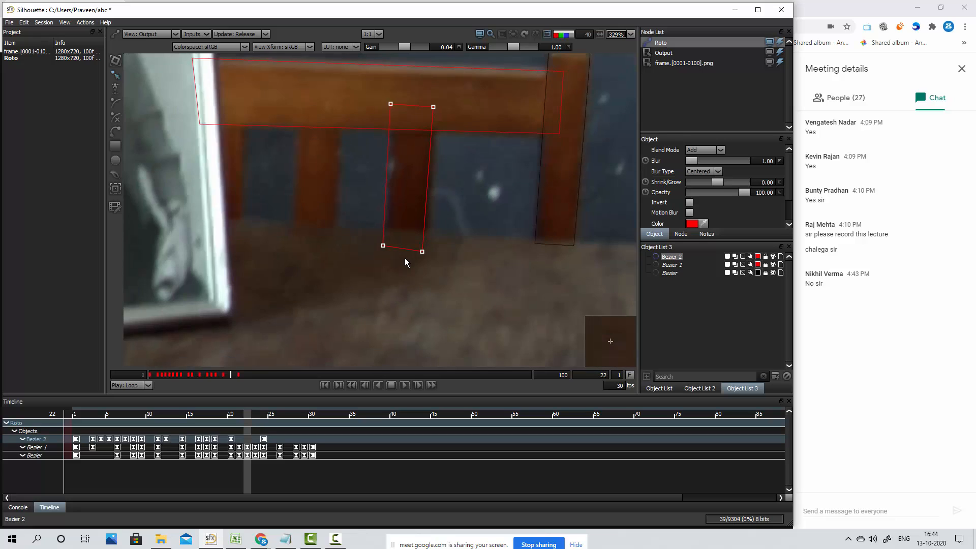
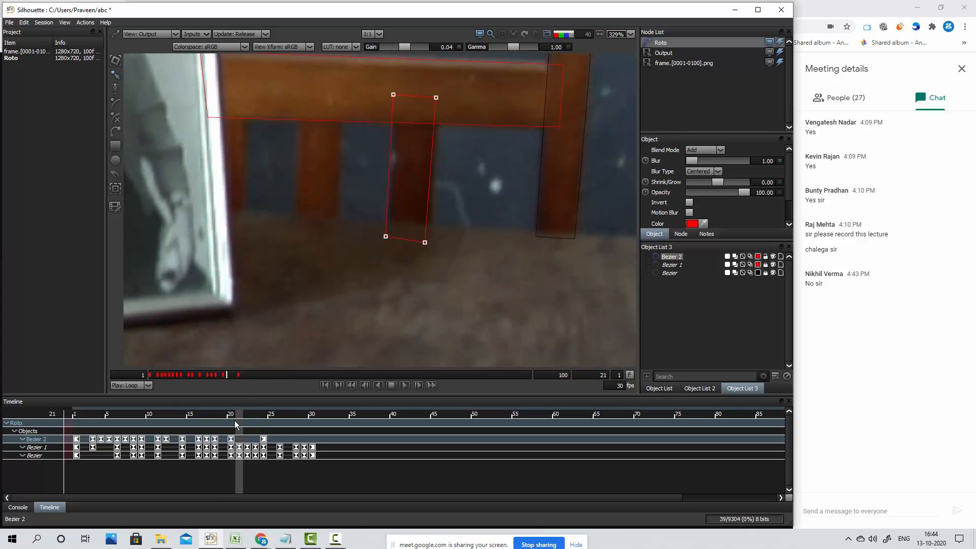
Try keyframing the slat shape at frame 22 by nudging it horizontally onto the slat
key(Right)
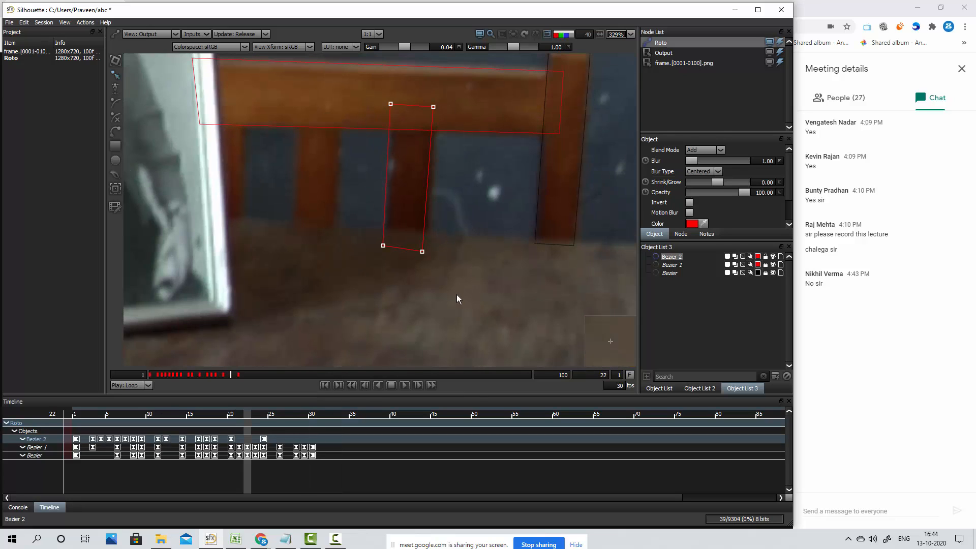
key(Right)
key(Right)
key(Right)
key(Right)
key(Right)
key(Right)
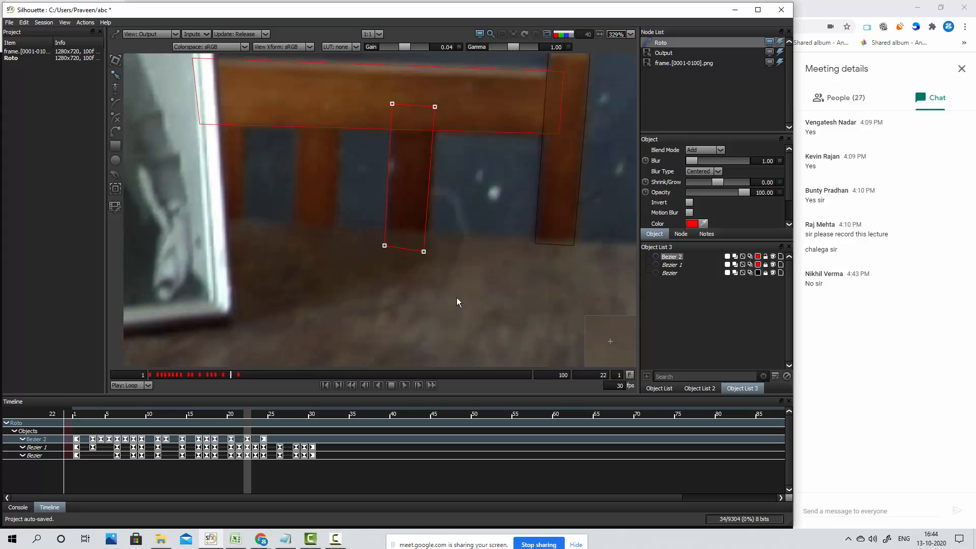
key(Left)
key(Left)
key(Left)
key(Left)
key(Left)
Try keyframing the slat shape at frame 23 by nudging it right onto the slat
key(x)
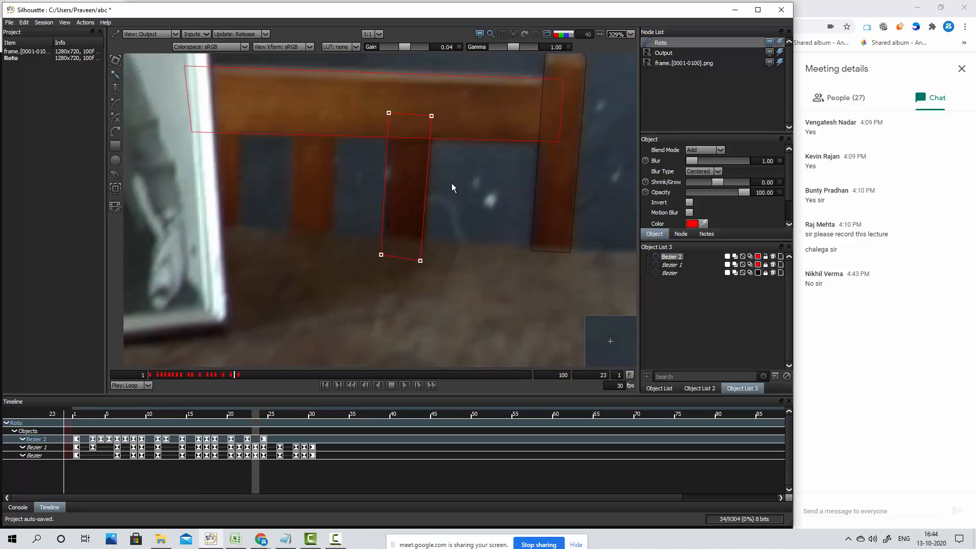
key(Right)
key(Right)
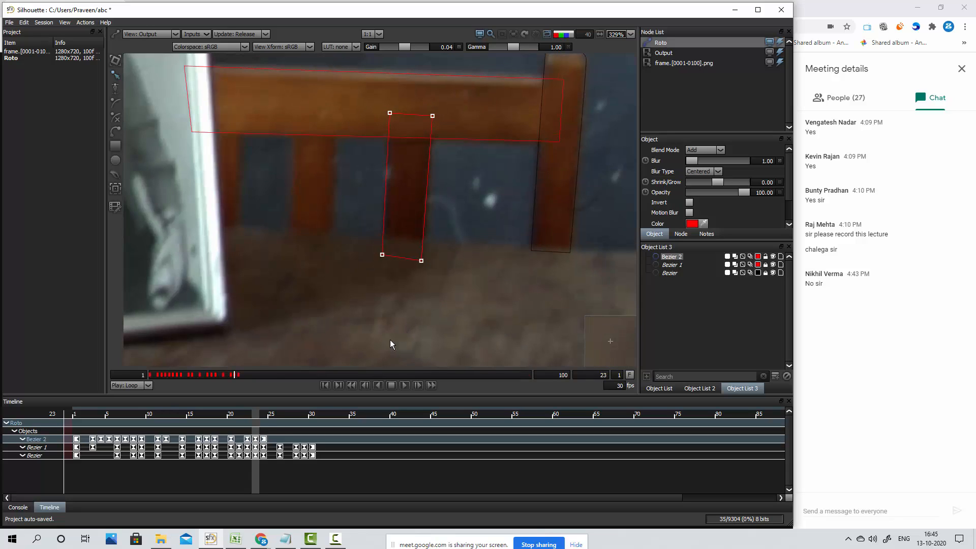
Go back to frame 21, select the whole slat shape, and try keyframing it slightly to the right
click(240, 441)
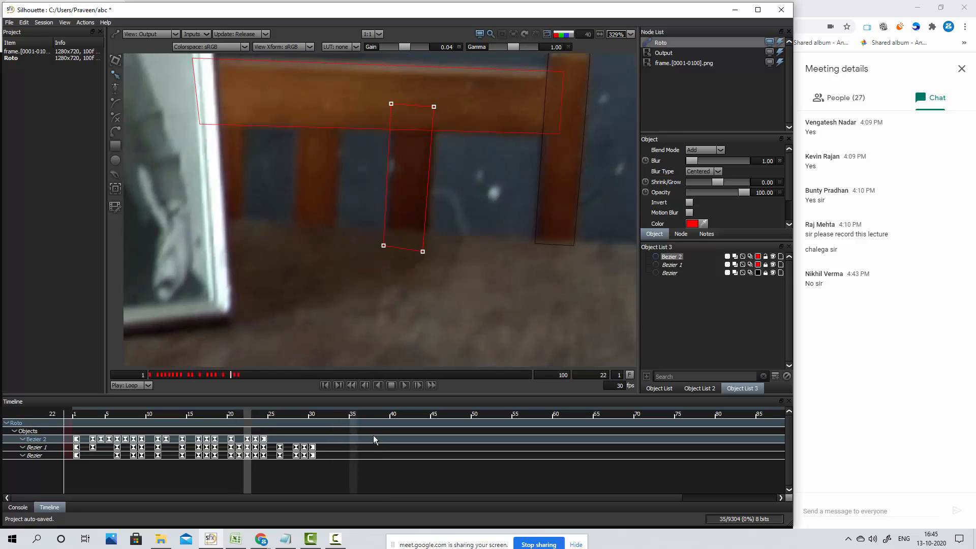
drag(455, 79, 363, 297)
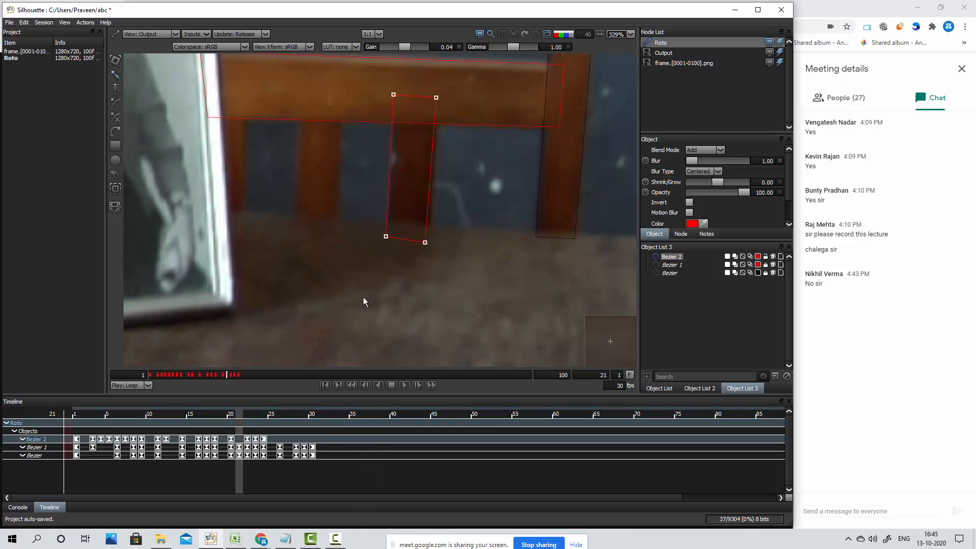
key(Right)
key(Right)
key(Right)
key(Right)
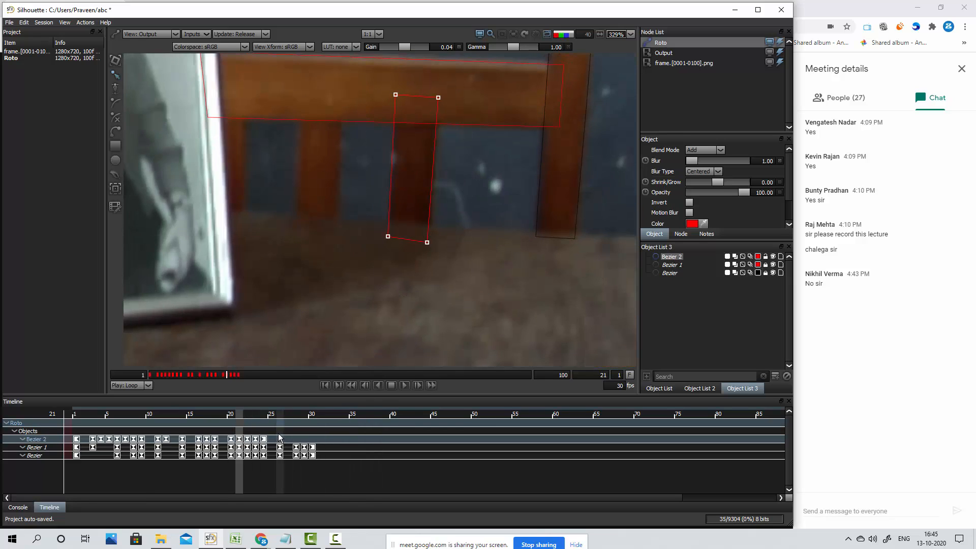
Step back and forth through frames 21 to 24 at a closer view to check how the slat shape follows the slat
key(x)
key(x)
key(x)
key(z)
key(z)
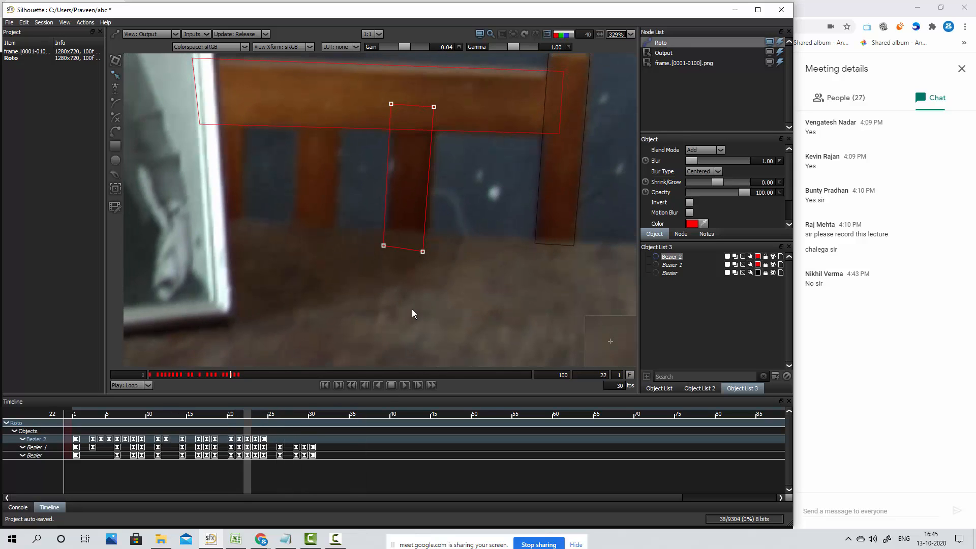
scroll(433, 185, up, 5)
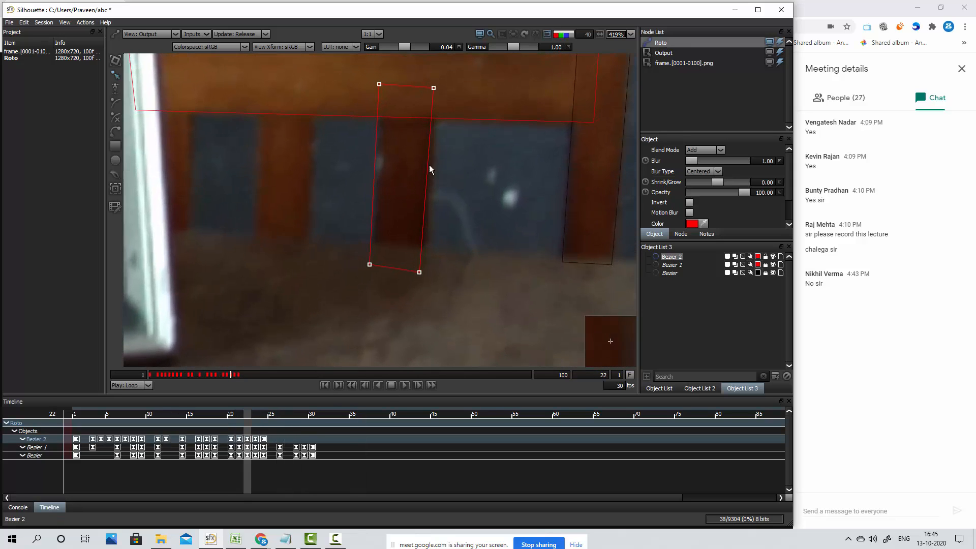
key(z)
key(x)
key(x)
key(x)
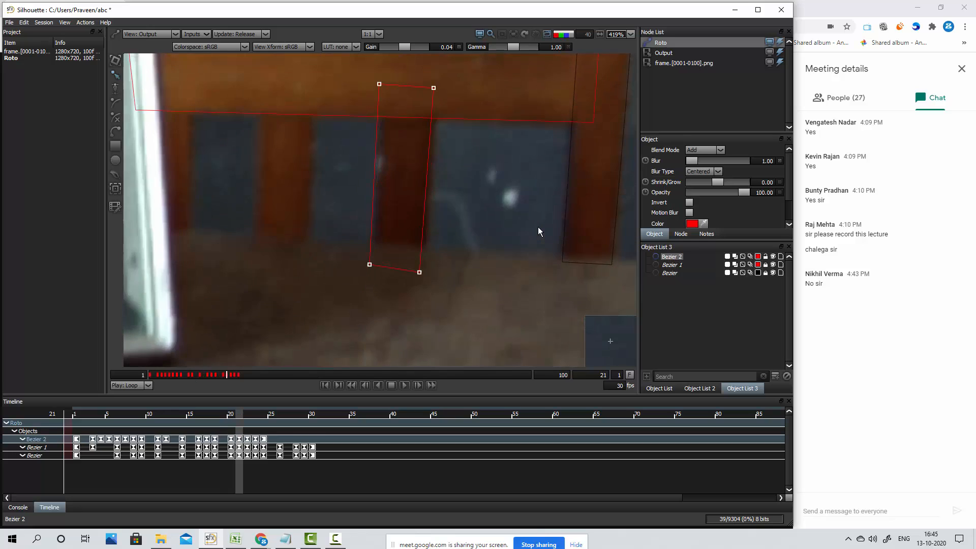
key(z)
key(z)
key(x)
key(x)
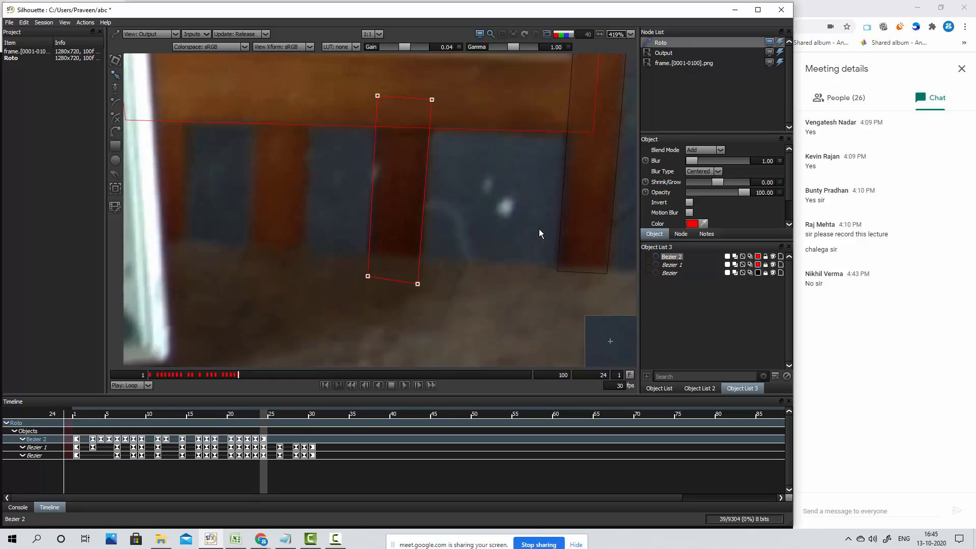
key(z)
key(x)
key(z)
key(x)
key(z)
key(z)
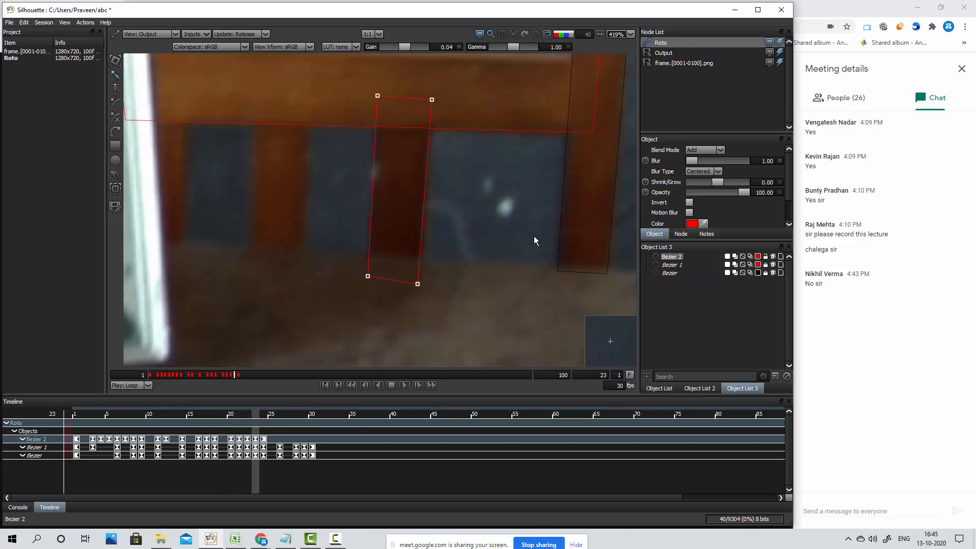
Delete the slat shape's keyframes at frames 21, 22 and 23
click(255, 439)
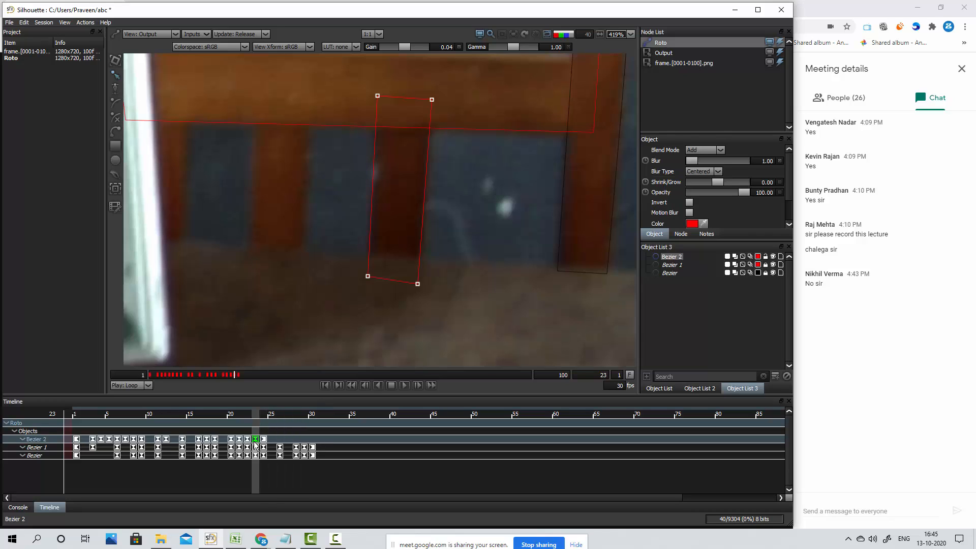
shift+click(248, 439)
shift+click(239, 440)
key(Delete)
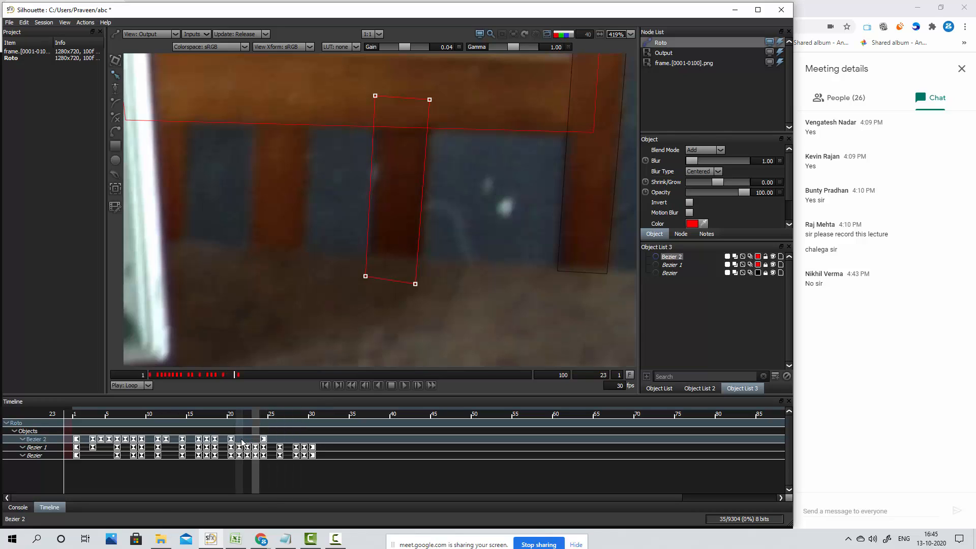
Compare the slat shape's fit at its frame 24 and frame 20 keyframes
click(263, 418)
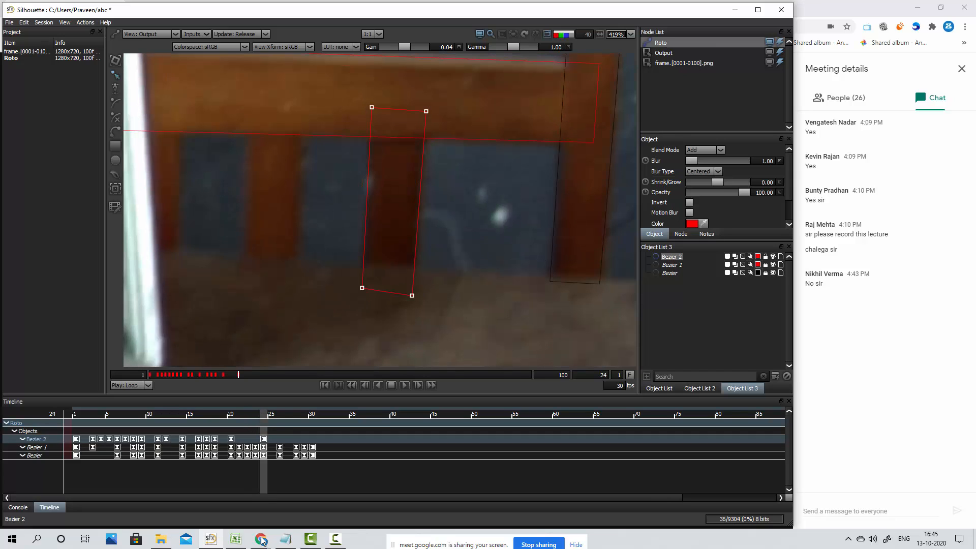
click(231, 418)
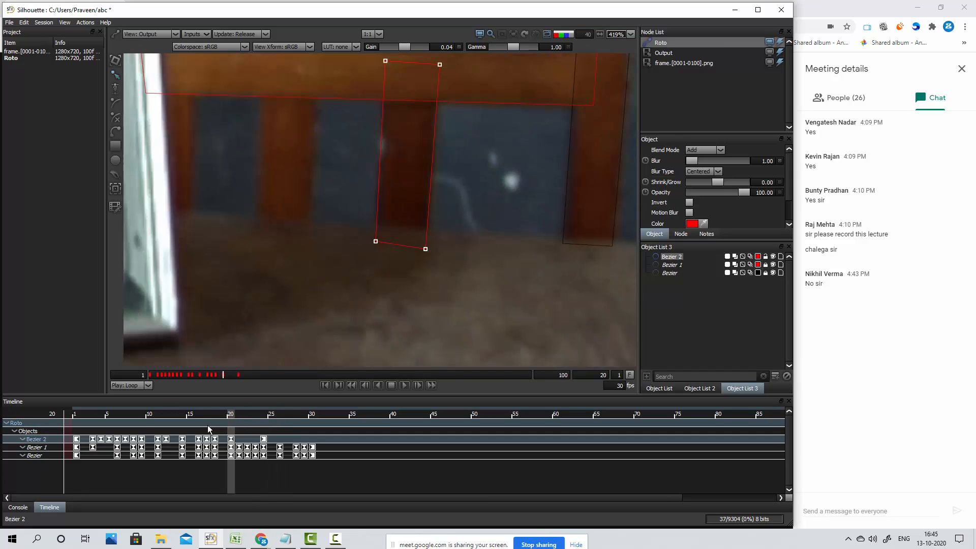
click(231, 439)
click(264, 439)
click(265, 417)
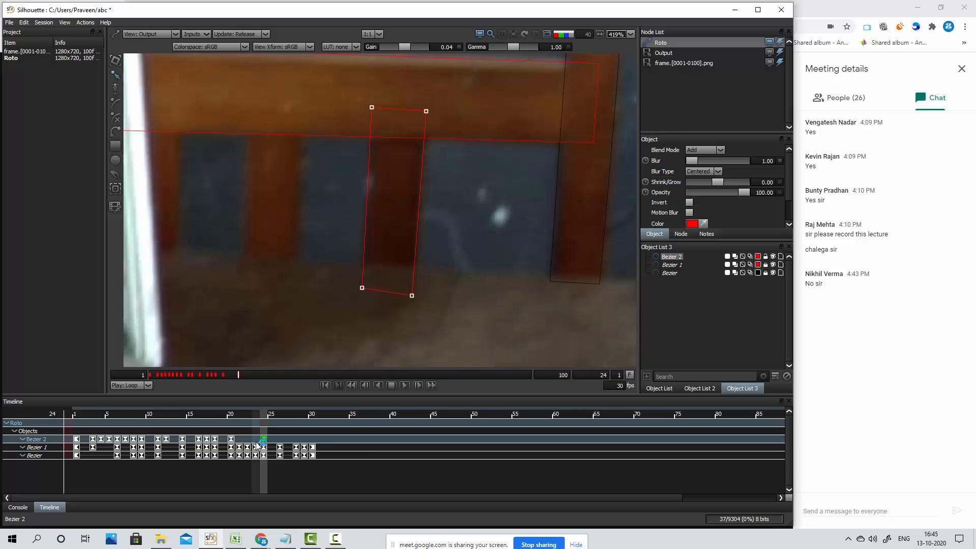
At frame 23, select all points of the slat shape and move it right and slightly up onto the slat, keyframing it
key(z)
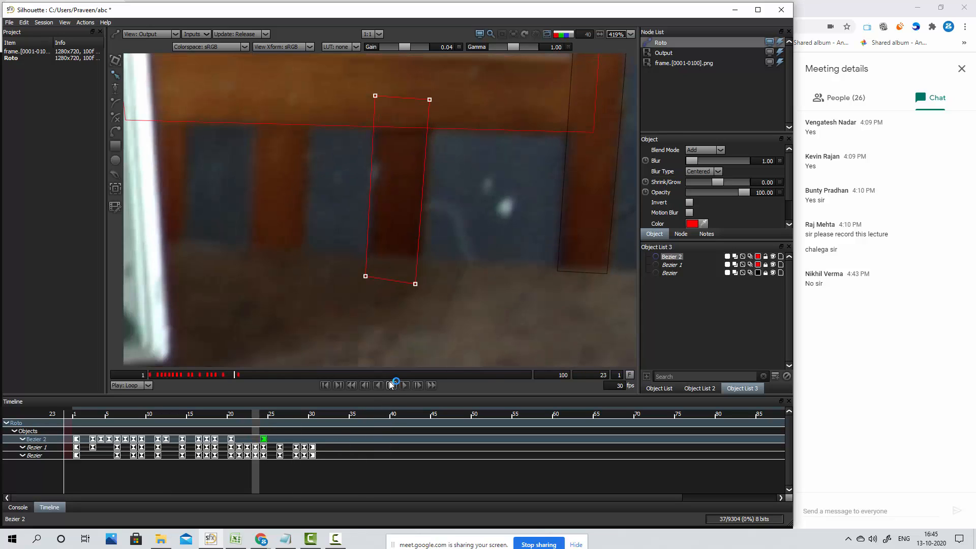
drag(444, 80, 329, 321)
click(328, 319)
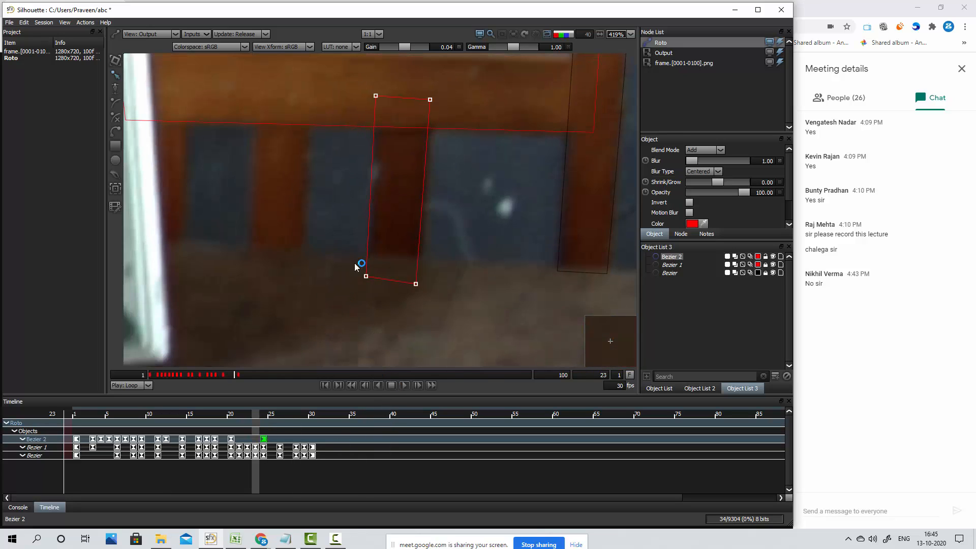
key(Up)
key(Up)
key(Right)
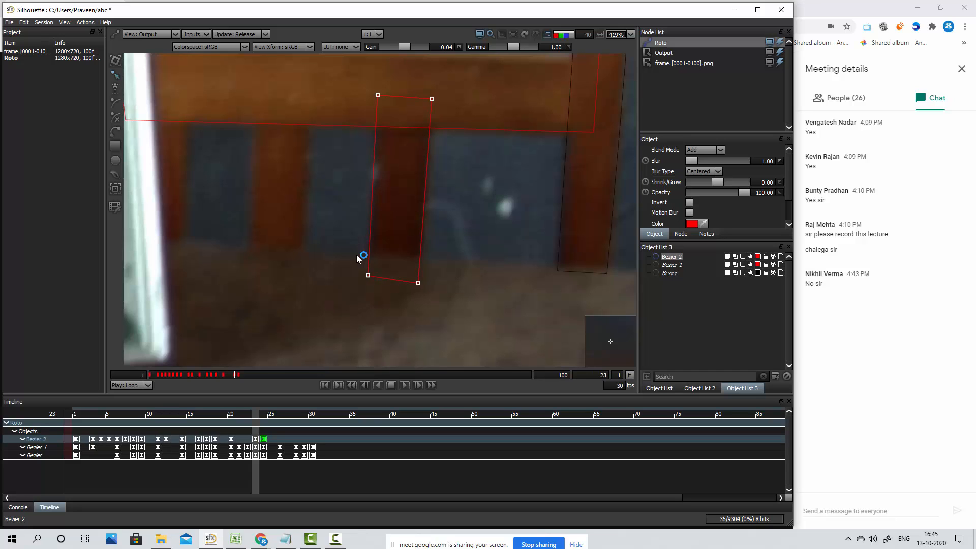
Check the neighbouring frame, go back to frame 22, and keyframe the slat shape slightly right and up onto the slat
key(x)
key(z)
key(z)
key(Right)
key(Right)
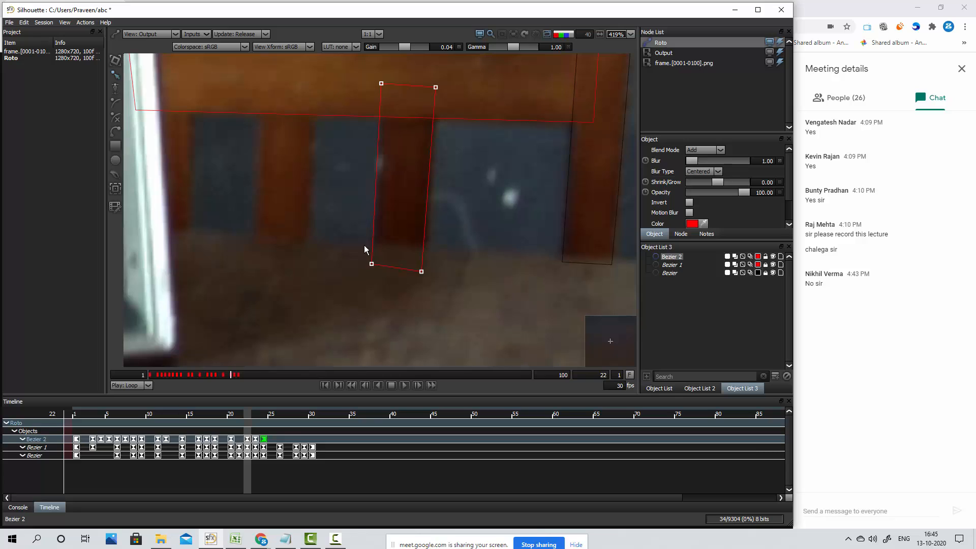
key(Up)
key(Up)
key(Up)
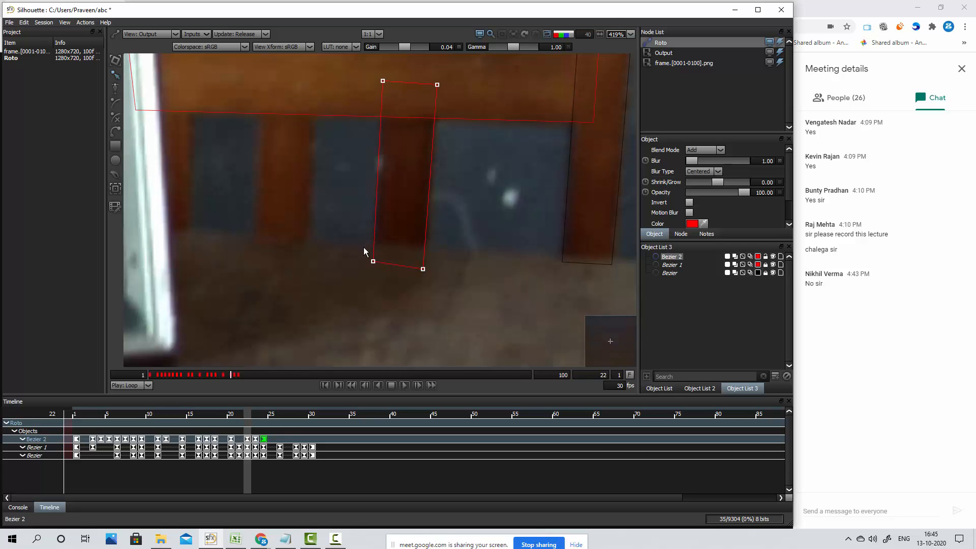
At frame 21, select all points of the slat shape and nudge it right and down onto the slat, keyframing it
key(z)
drag(353, 62, 502, 305)
key(Right)
key(Down)
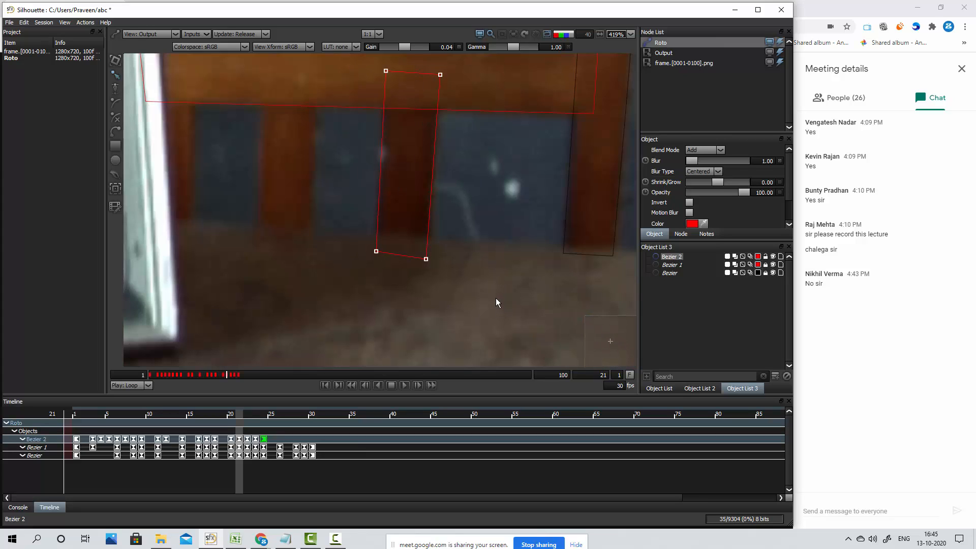
key(Right)
Advance through the new keyframes to frame 26 and reselect the slat shape
key(x)
key(x)
key(x)
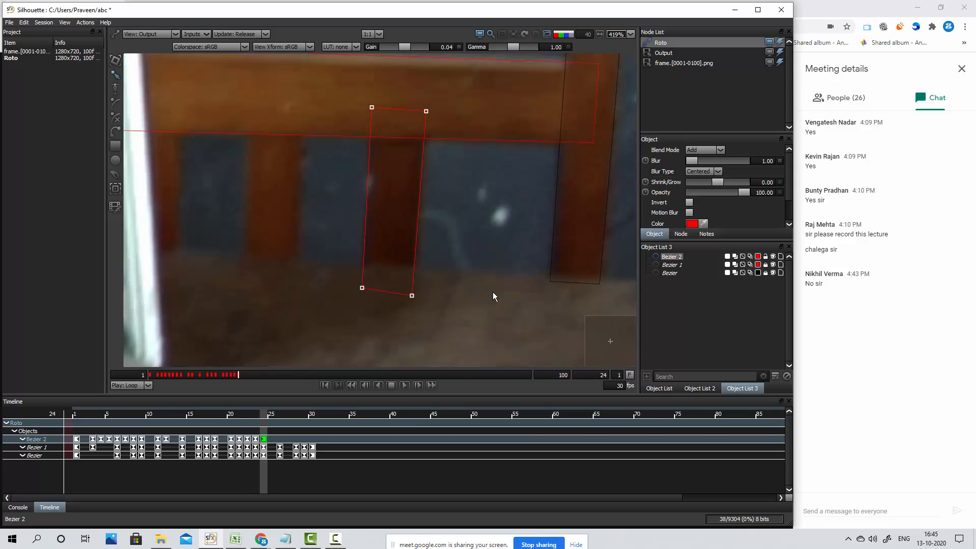
key(x)
key(x)
click(454, 168)
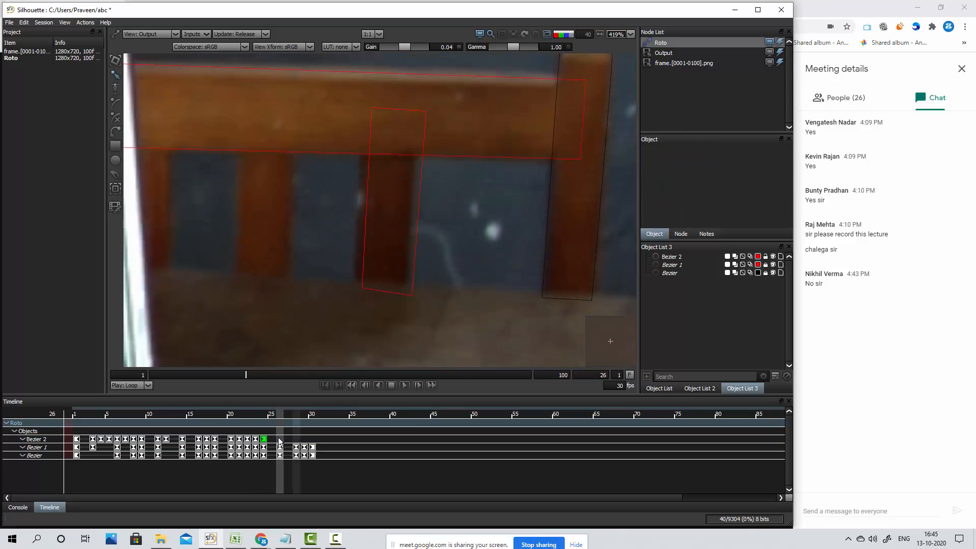
click(256, 440)
click(263, 440)
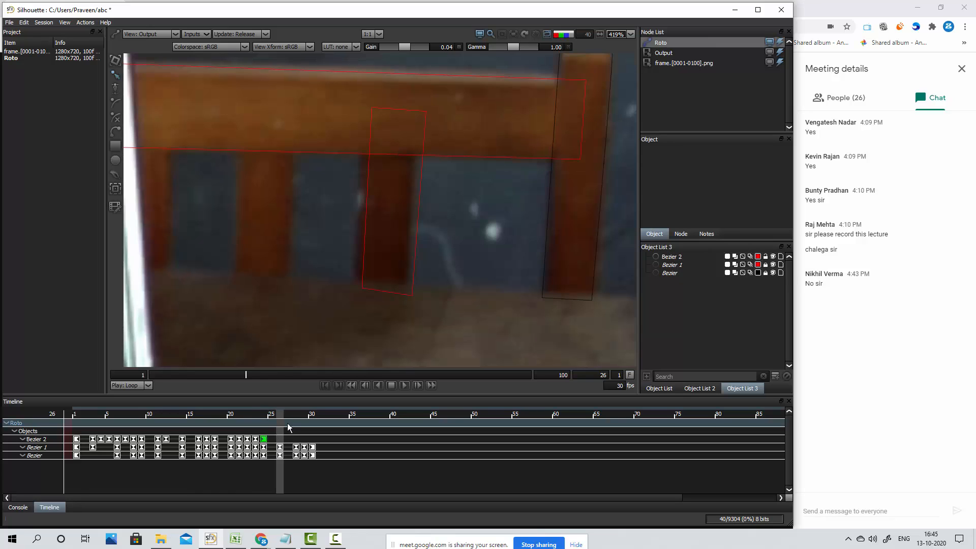
drag(365, 98, 450, 315)
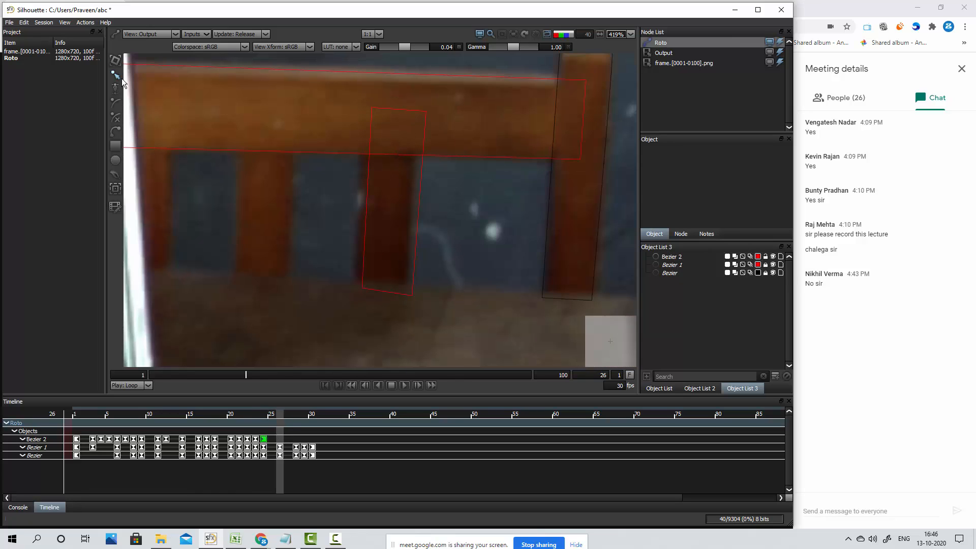
click(427, 120)
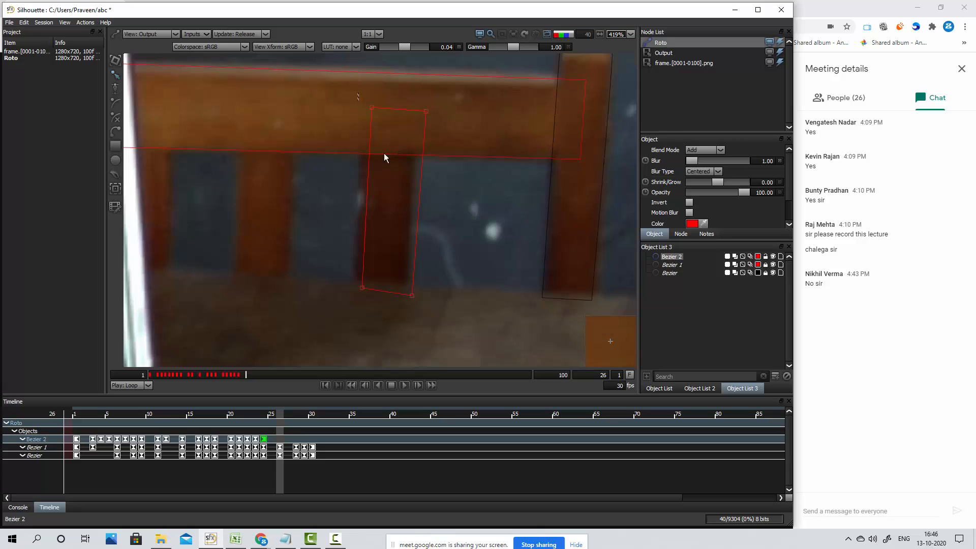
Select all the slat shape's points and move it left and down onto the slat at frame 26, keyframing it
drag(359, 96, 470, 299)
key(Left)
key(Left)
key(Left)
key(Left)
key(Left)
key(Left)
key(Left)
key(Left)
key(Left)
key(Left)
key(Left)
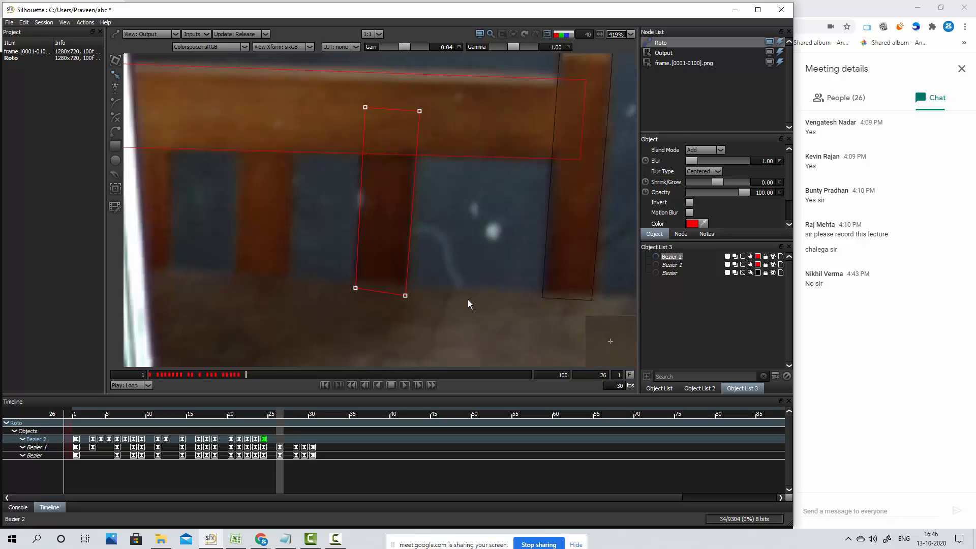
key(Left)
key(Left)
key(Down)
key(Down)
key(Down)
key(Down)
key(Down)
key(Down)
key(Down)
key(Down)
key(Down)
key(Down)
key(Down)
key(Down)
key(Down)
key(Down)
key(Down)
key(Down)
key(Down)
key(Down)
key(Down)
key(Down)
click(463, 307)
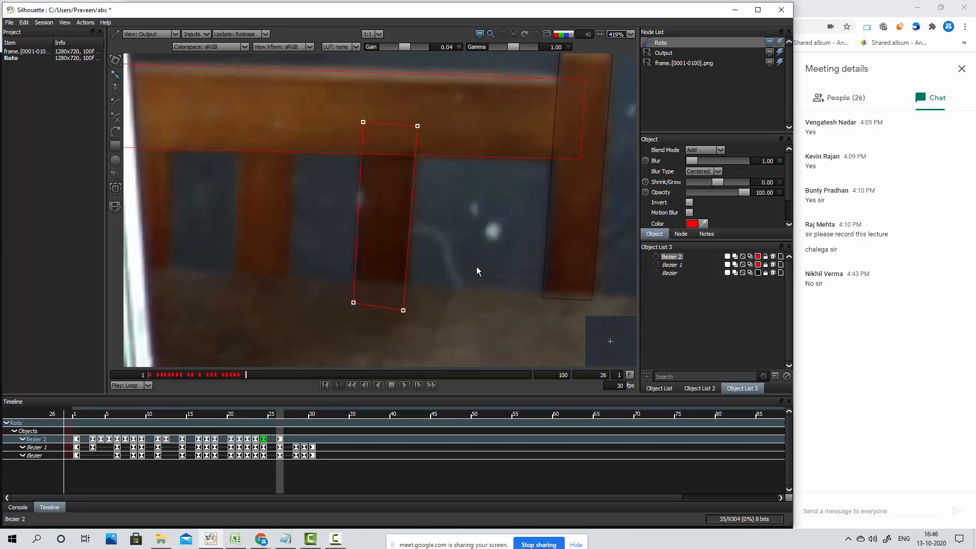
Delete the slat shape's keyframe at frame 24
right_click(264, 443)
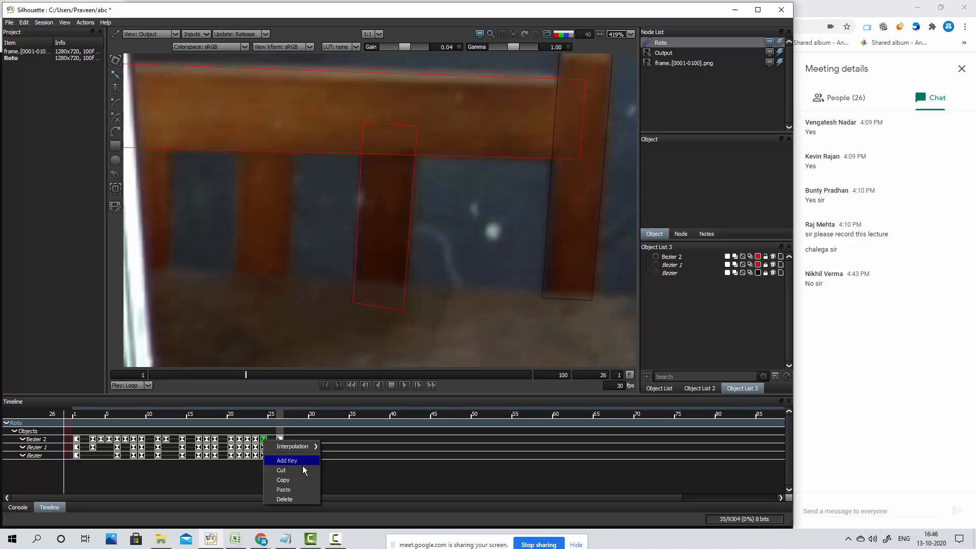
mouse_move(302, 449)
click(291, 498)
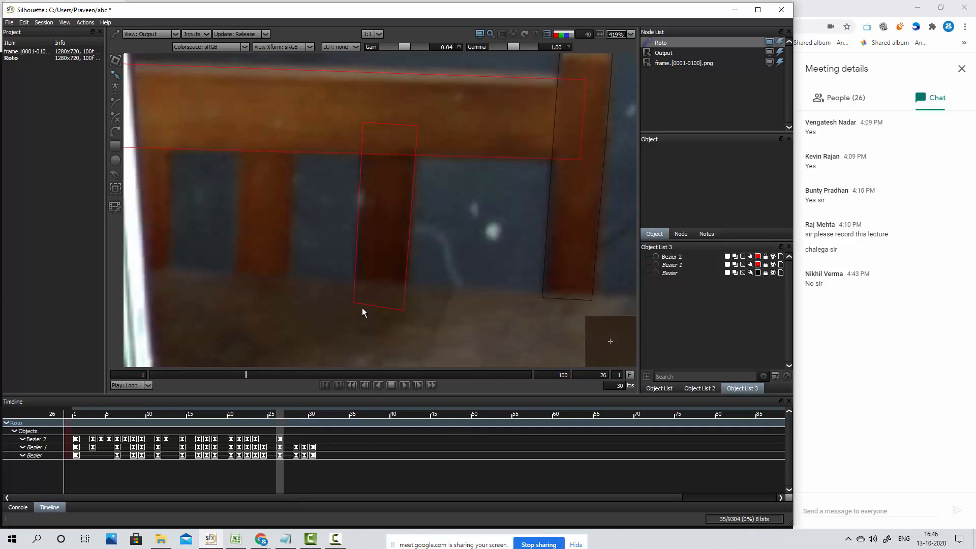
Return to frame 24, reselect the slat shape, and nudge it left and down onto the slat to keyframe it again
key(Left)
key(Left)
key(Left)
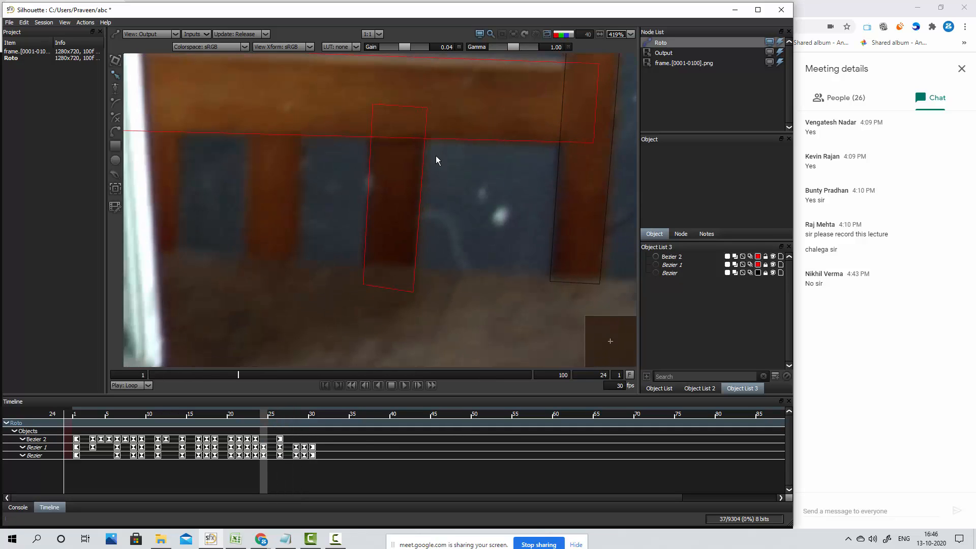
key(Right)
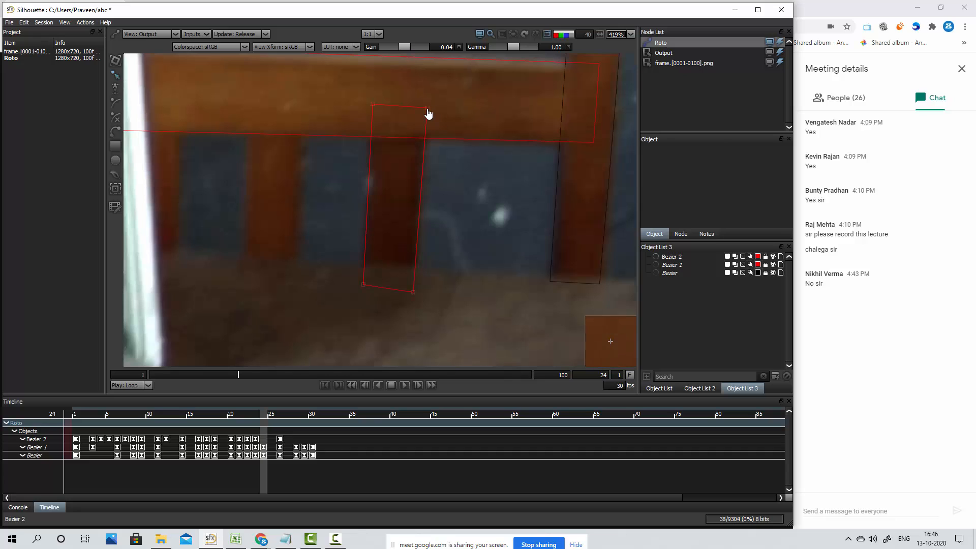
click(427, 114)
key(Left)
key(Left)
key(Down)
key(Down)
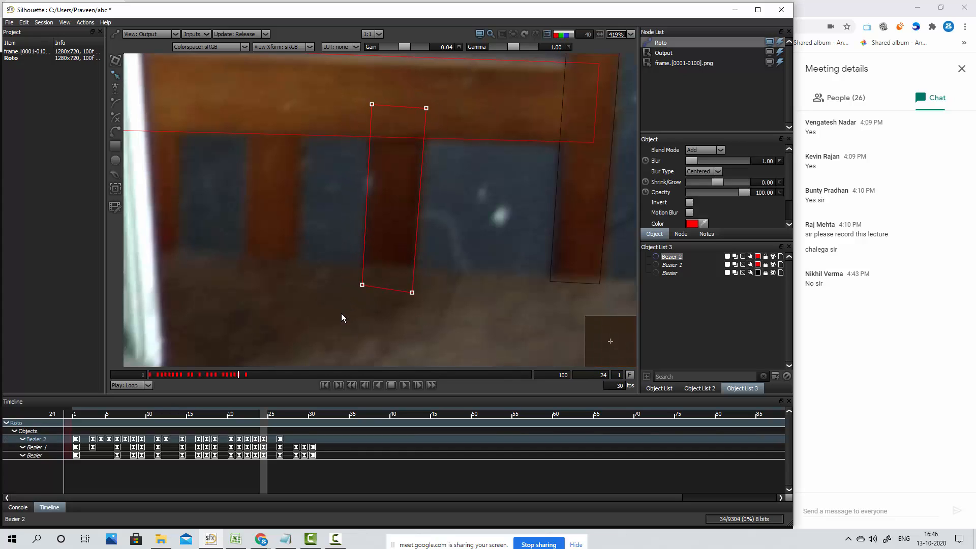
Advance to frame 25 and nudge the slat shape left and down onto the slat to keyframe it
key(Right)
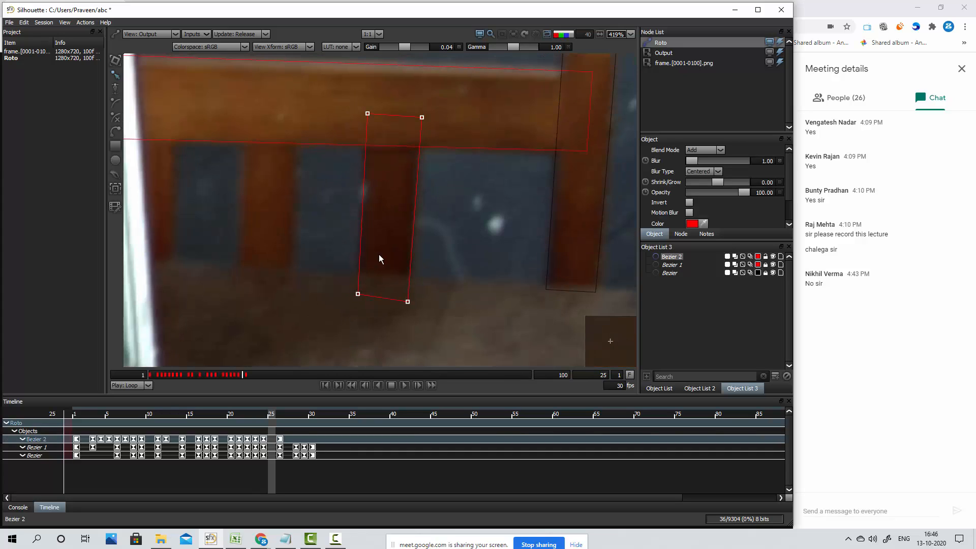
key(Left)
key(Left)
key(Left)
key(Down)
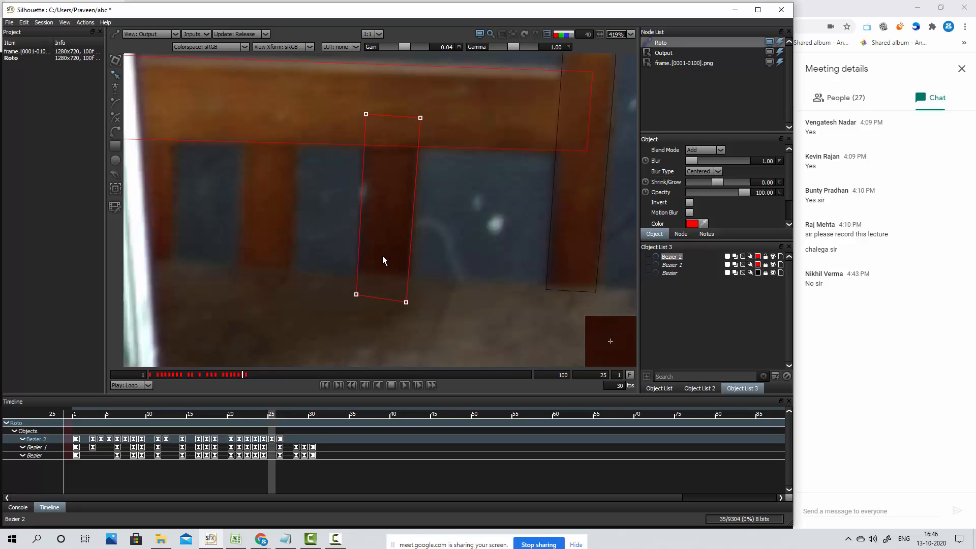
Advance to frame 28 and nudge the slat shape down and slightly left onto the slat to keyframe it
key(Right)
key(Right)
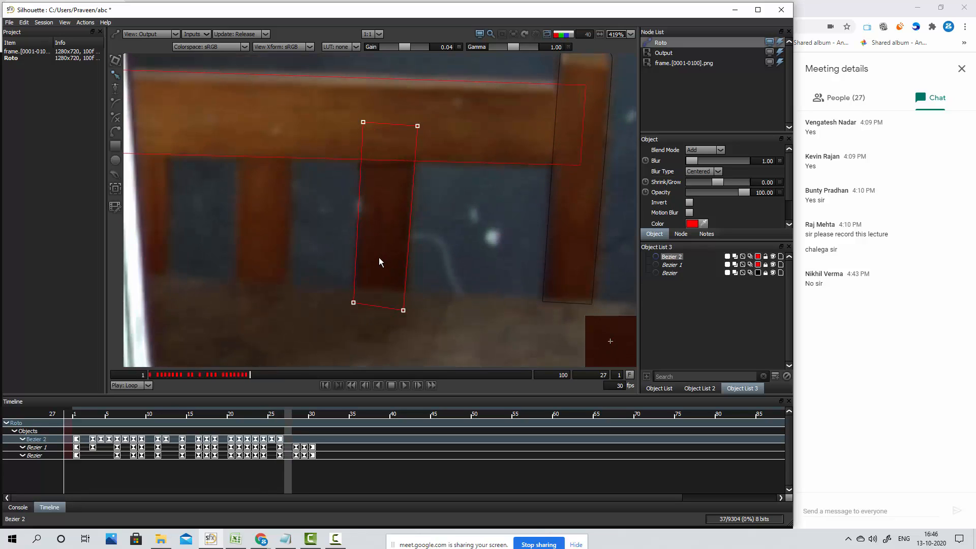
key(Right)
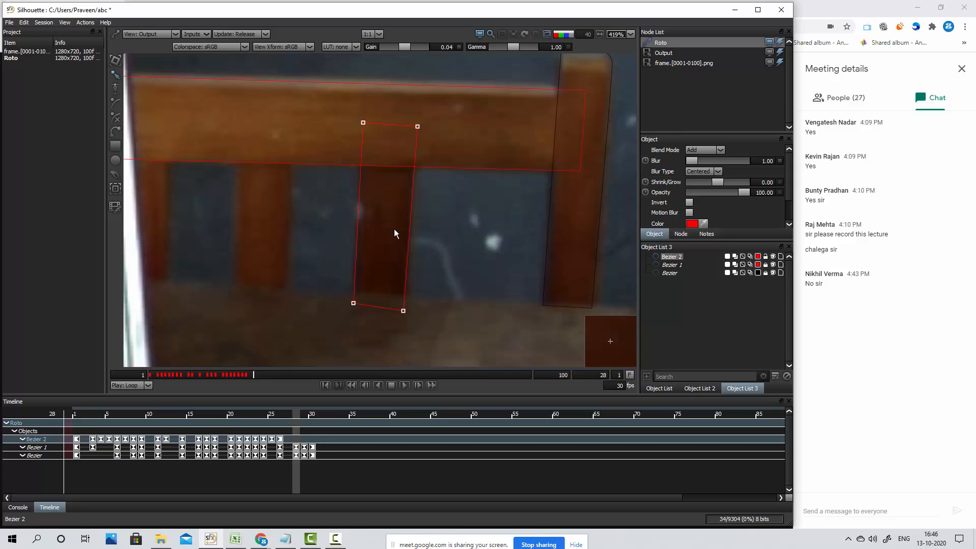
key(Down)
key(Down)
key(Down)
key(Down)
key(Down)
key(Down)
key(Down)
key(Down)
key(Down)
key(Down)
key(Down)
key(Down)
key(Down)
key(Left)
Advance to frame 30 and nudge the slat shape down to keyframe it on the slat
key(Right)
key(Right)
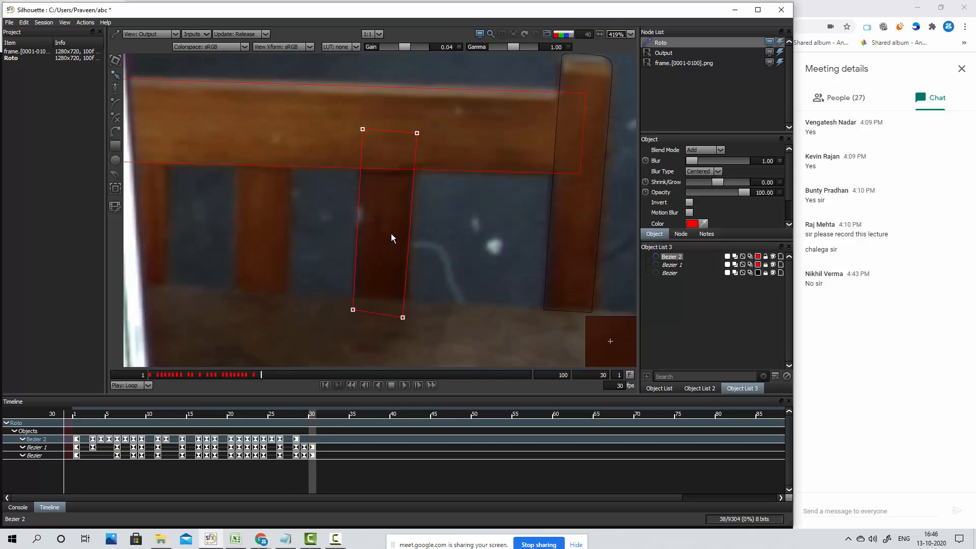
key(Down)
key(Down)
key(Down)
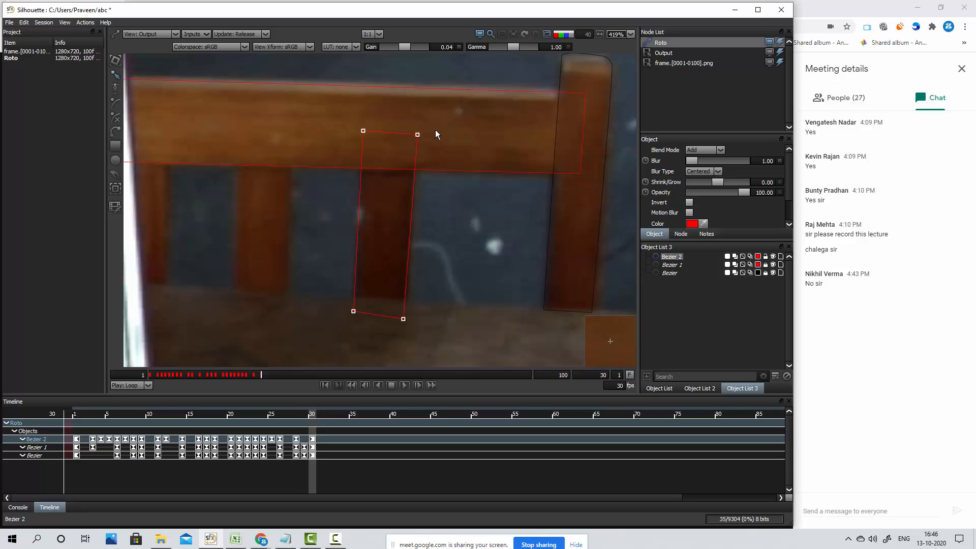
key(Down)
Examine the whole frame and the chair's remaining slats at frame 30, leaving the finished slat shape deselected
scroll(265, 224, down, 3)
drag(384, 224, 551, 200)
drag(458, 125, 381, 183)
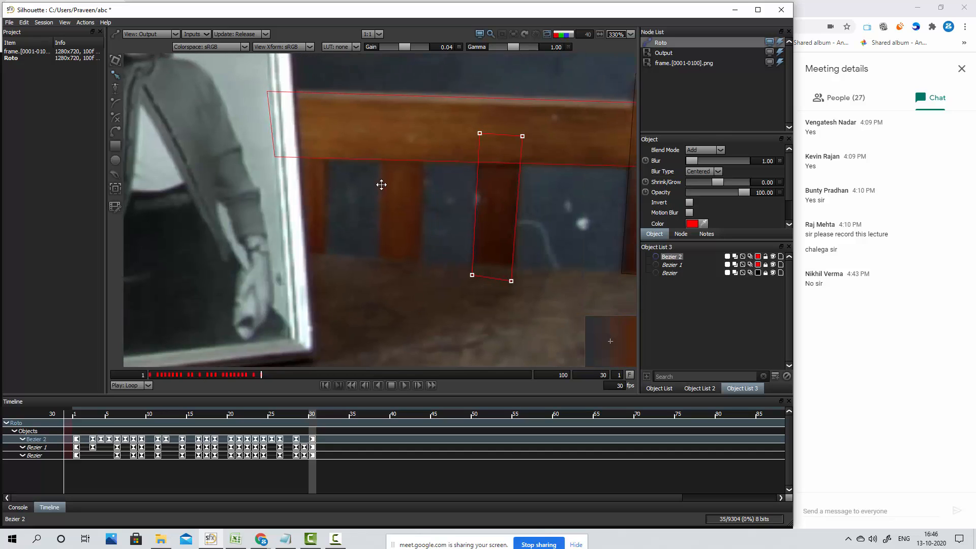
scroll(453, 225, down, 3)
scroll(453, 207, down, 20)
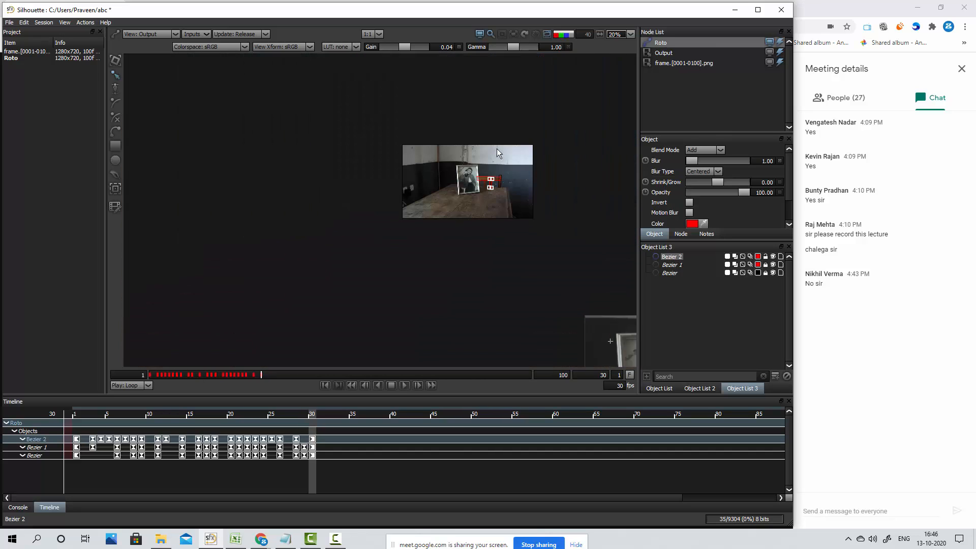
scroll(550, 180, up, 8)
drag(200, 205, 457, 168)
scroll(435, 184, up, 6)
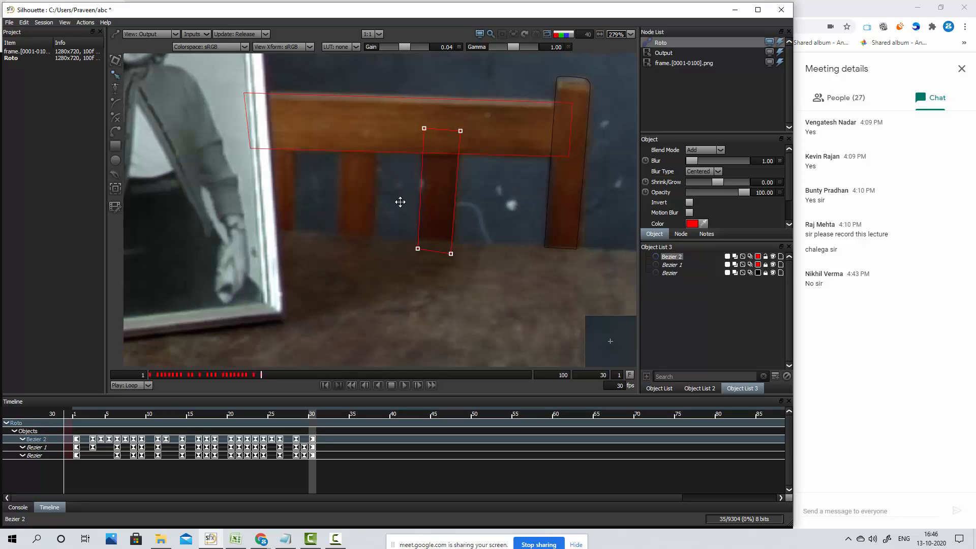
click(416, 165)
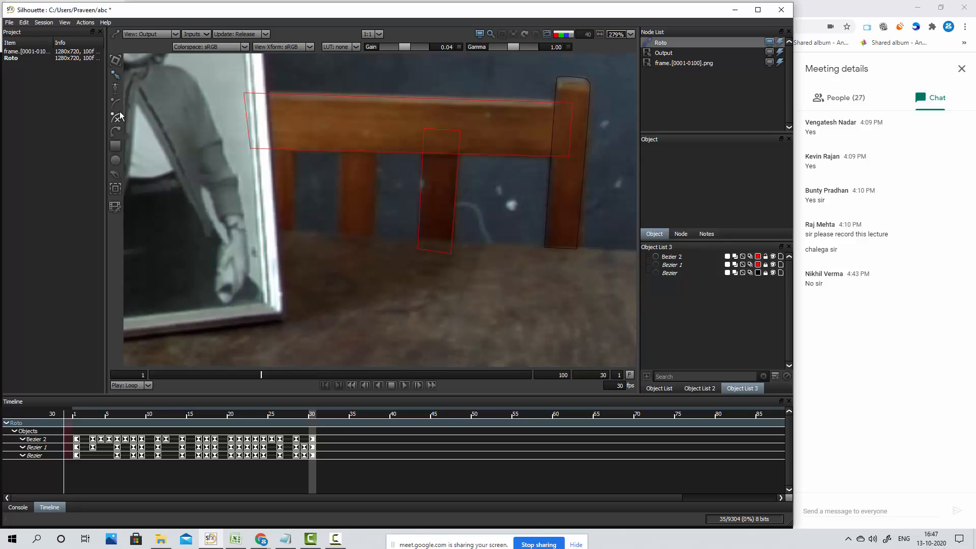
drag(393, 215, 438, 242)
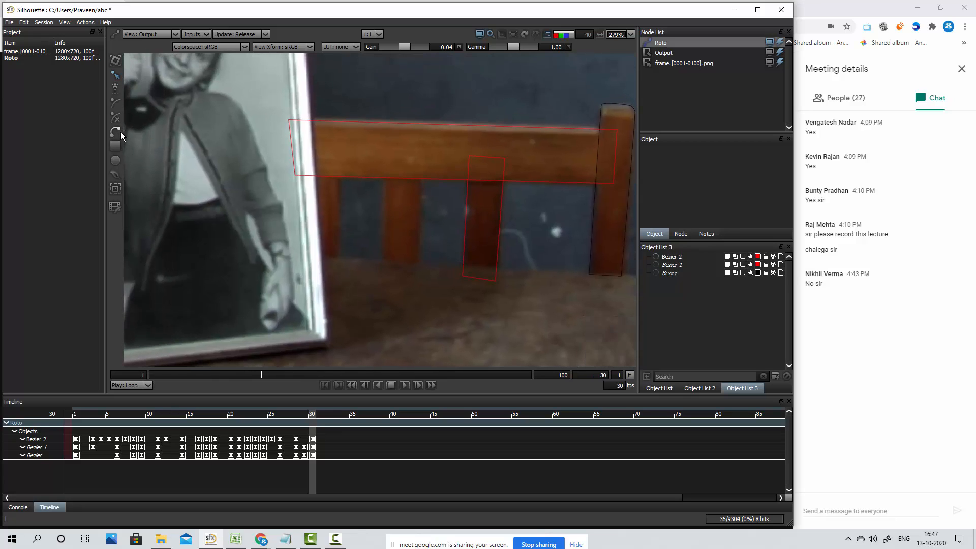
Draw a four-point Bezier shape around the neighbouring slat left of the finished one at frame 30 and fit its right corners to the edge
click(119, 132)
click(386, 162)
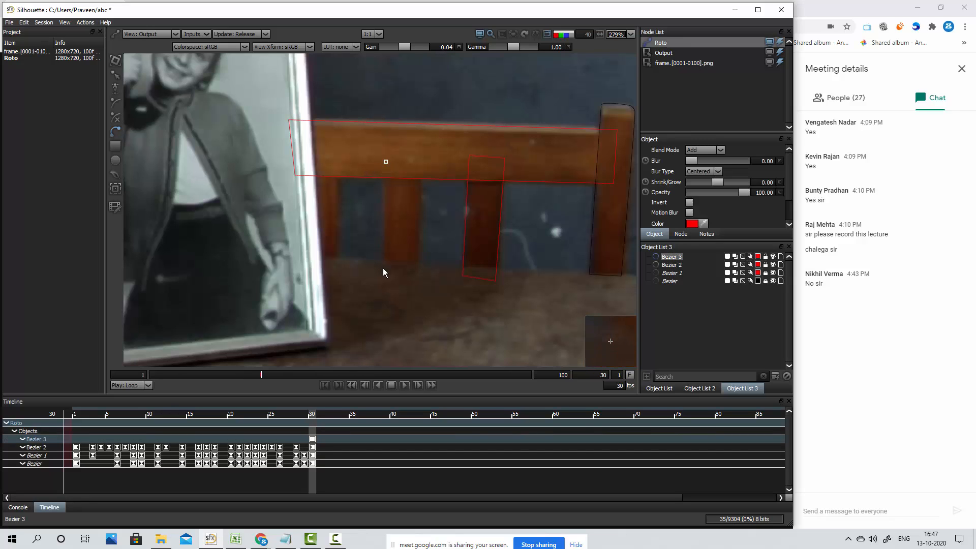
click(383, 275)
click(416, 277)
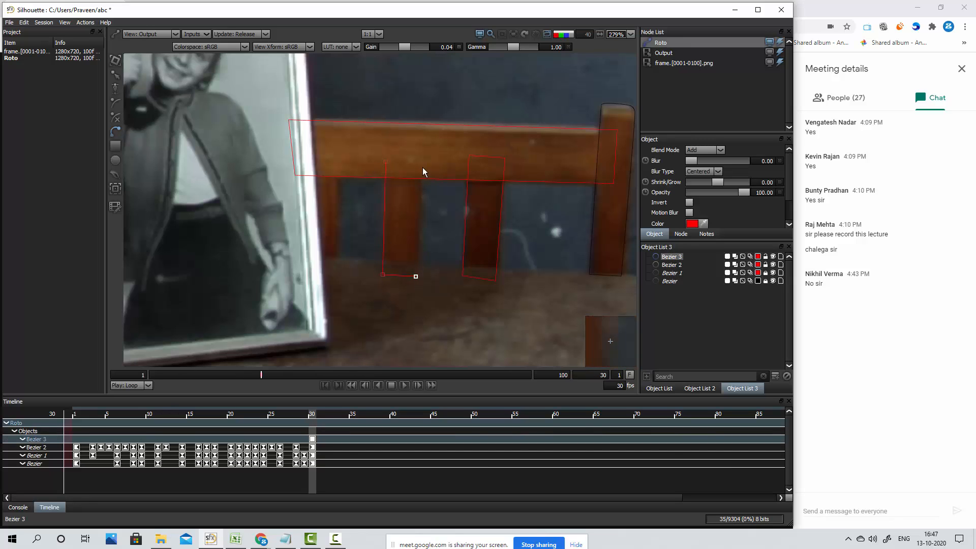
click(419, 159)
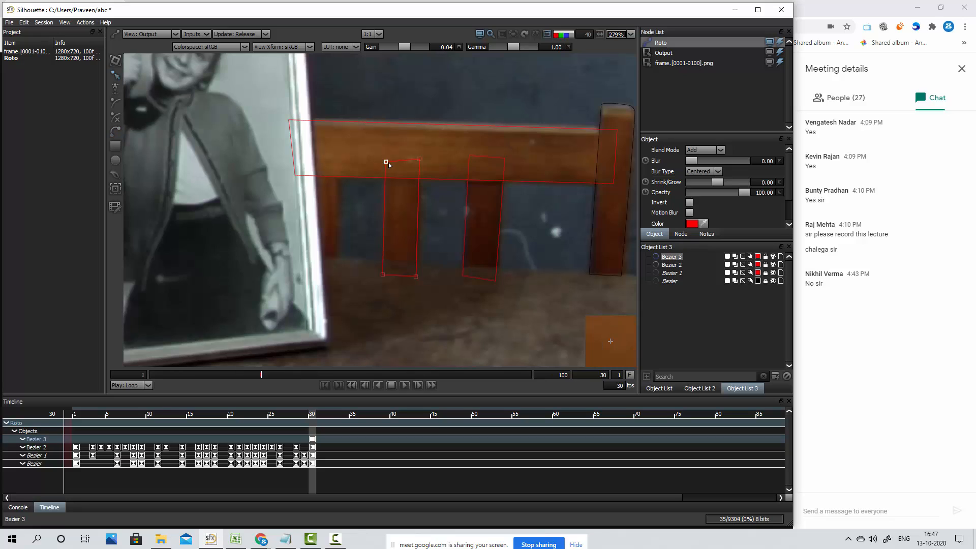
drag(419, 159, 421, 159)
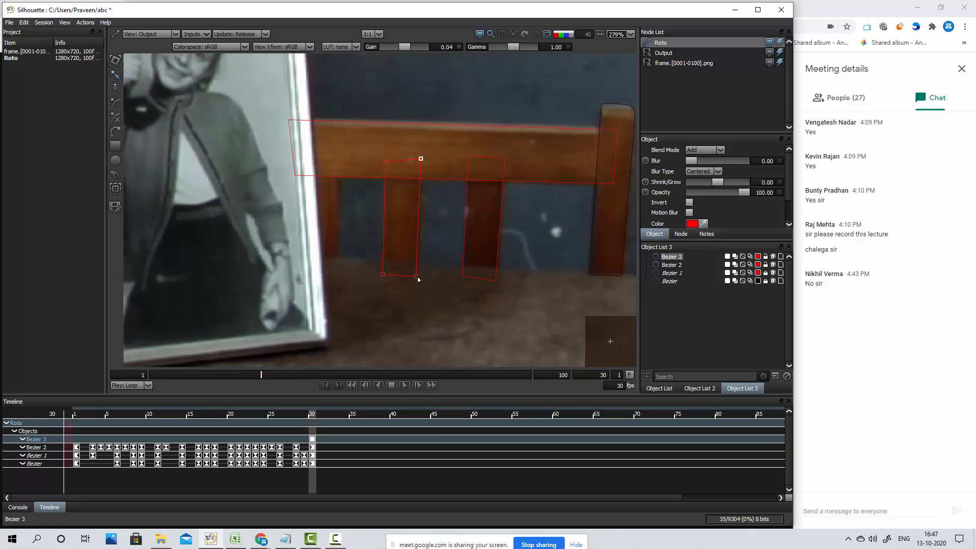
drag(416, 277, 418, 281)
Go back to frame 28, select all points of the new slat shape, and nudge it left and up to keyframe it
key(Left)
key(Left)
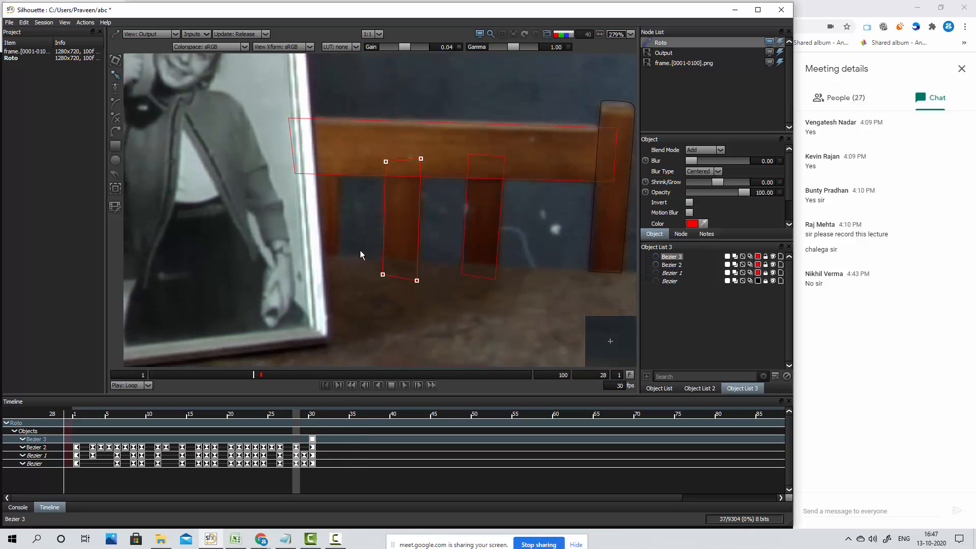
drag(429, 137, 372, 321)
Go back to frame 24 and move the new slat shape up and right onto its slat to keyframe it
key(Left)
key(Up)
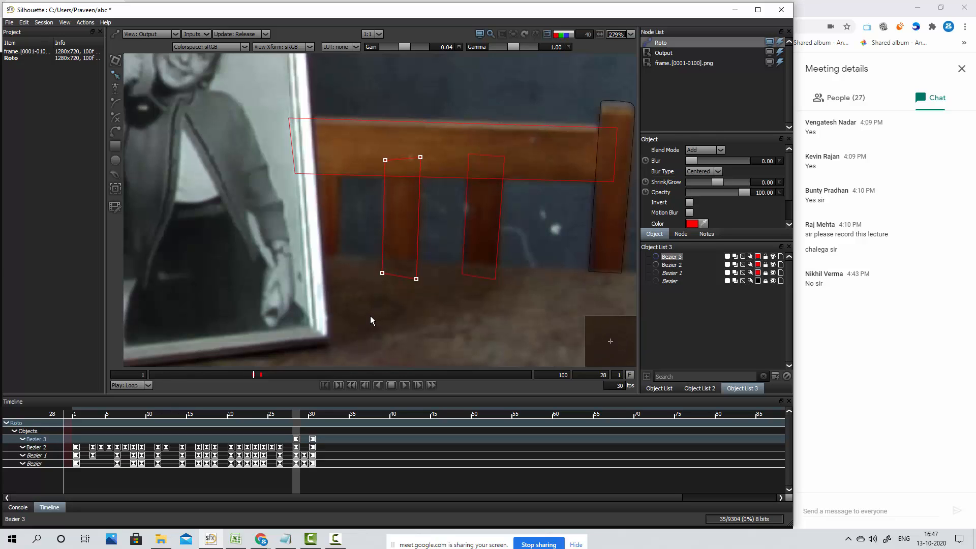
key(Left)
key(Left)
key(Left)
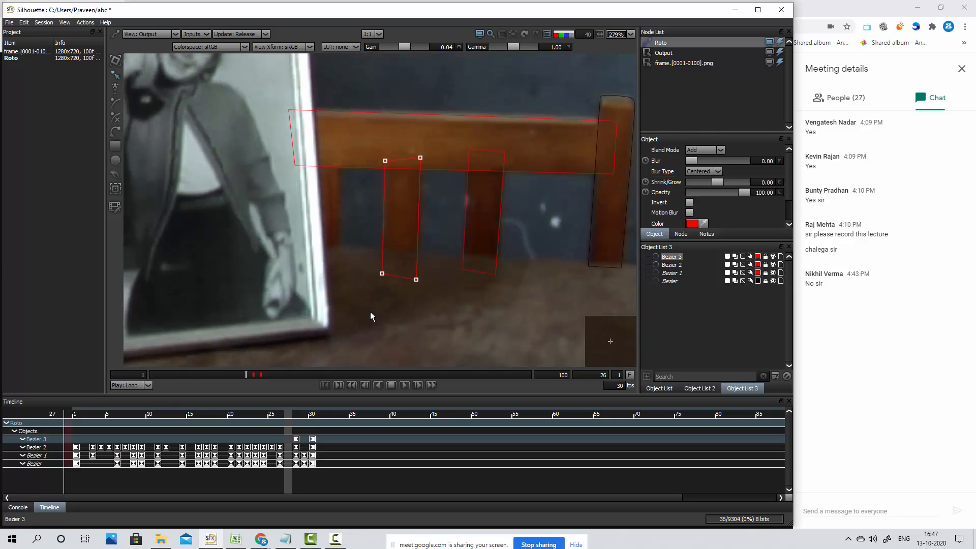
key(Left)
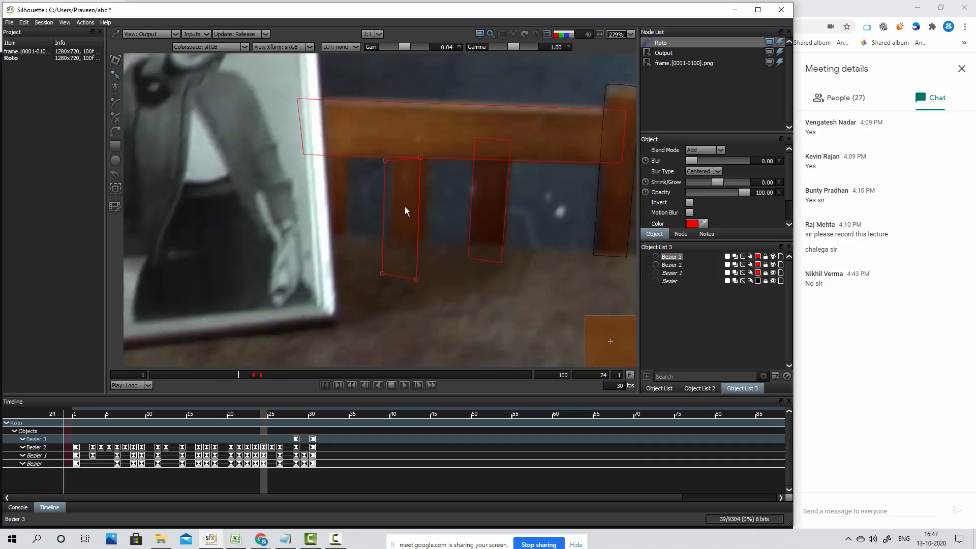
drag(415, 284, 421, 267)
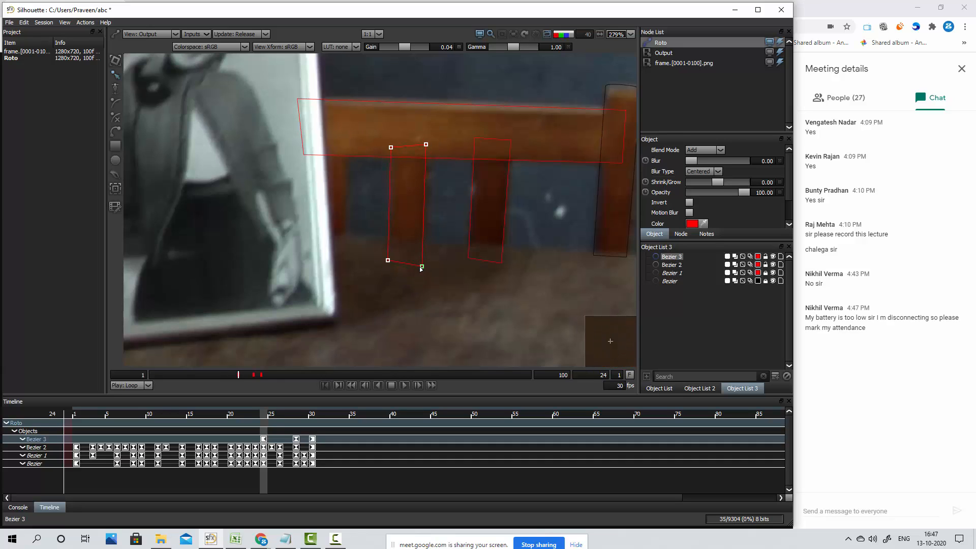
Go to frame 27 and adjust the new slat shape's position slightly onto its slat to keyframe it
key(Right)
key(Right)
key(Right)
key(Right)
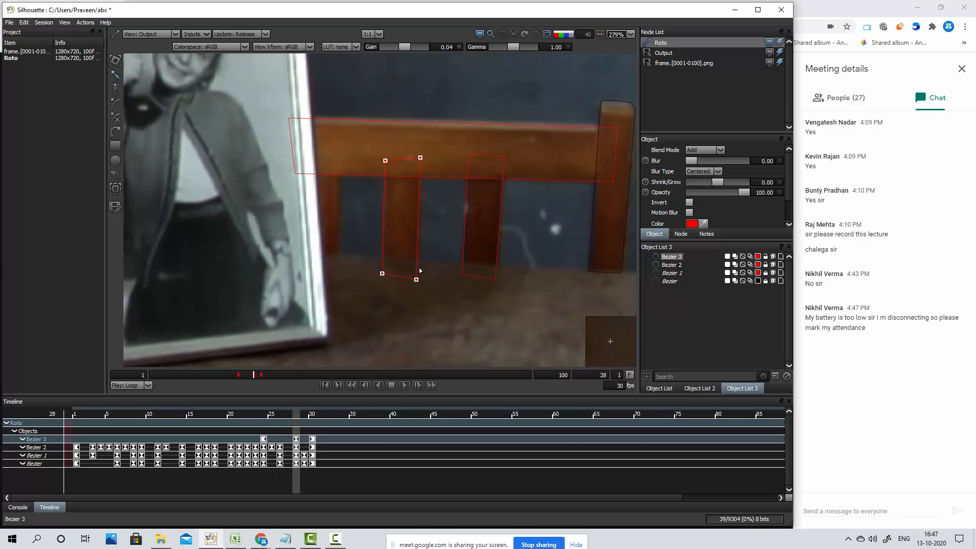
key(Left)
drag(417, 275, 419, 277)
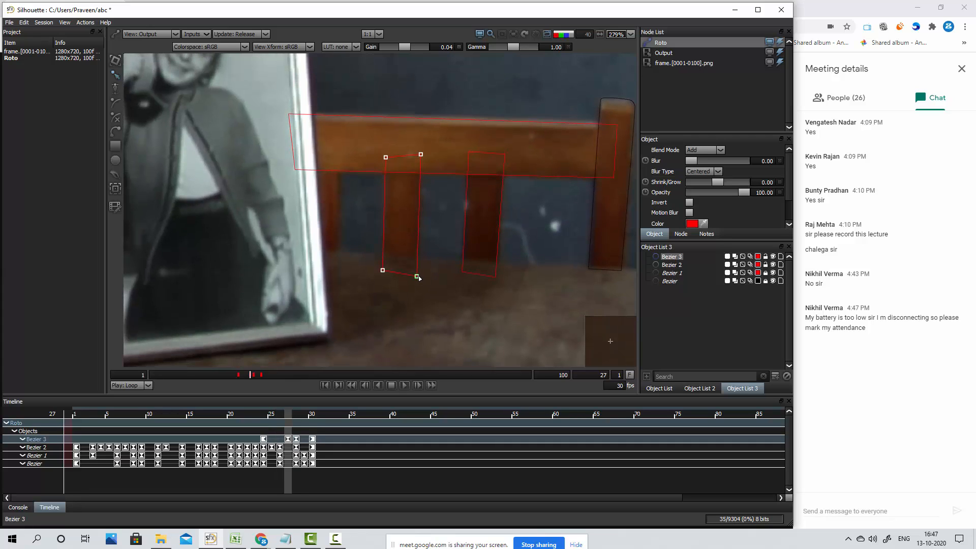
key(KP_6)
Check frame 28, then return to frame 26 and nudge the new slat shape slightly left to keyframe it
key(Right)
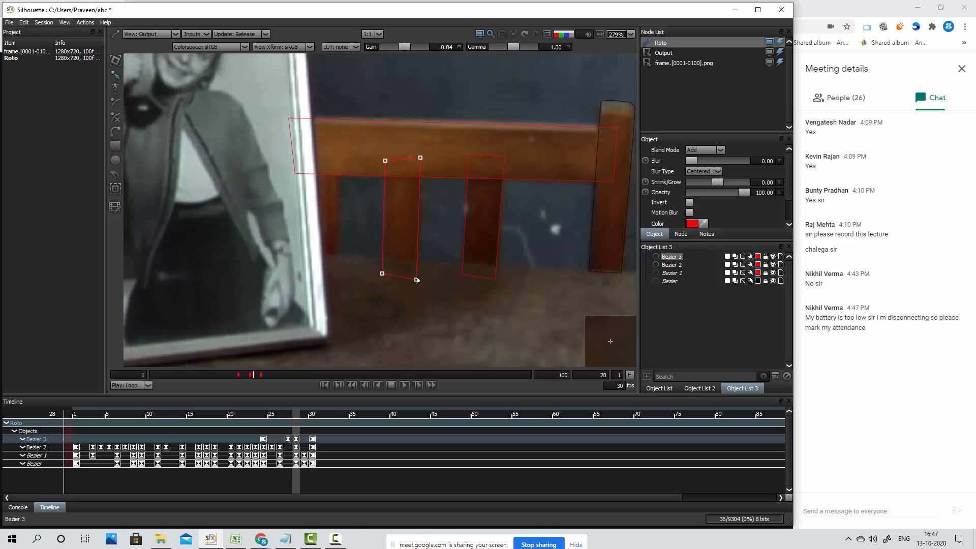
key(Left)
key(Left)
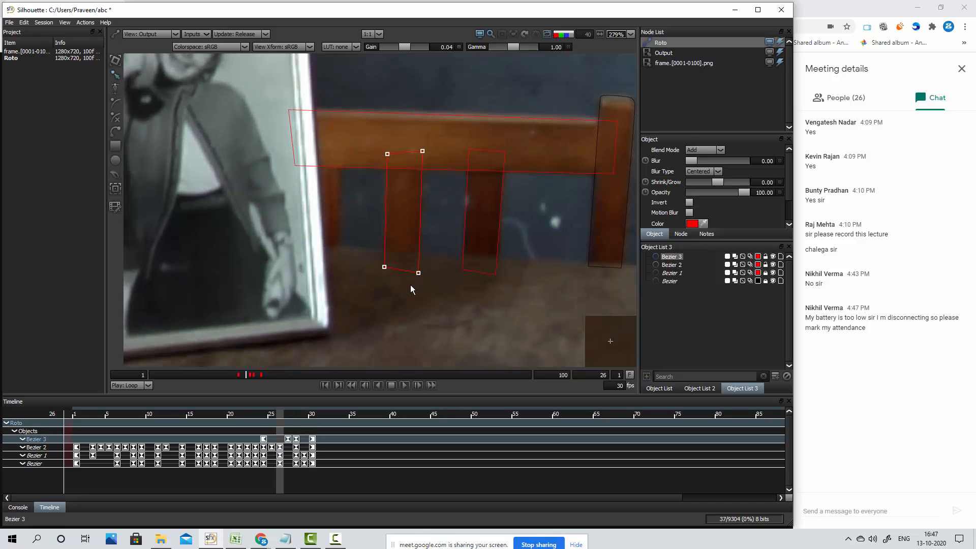
key(KP_4)
key(Right)
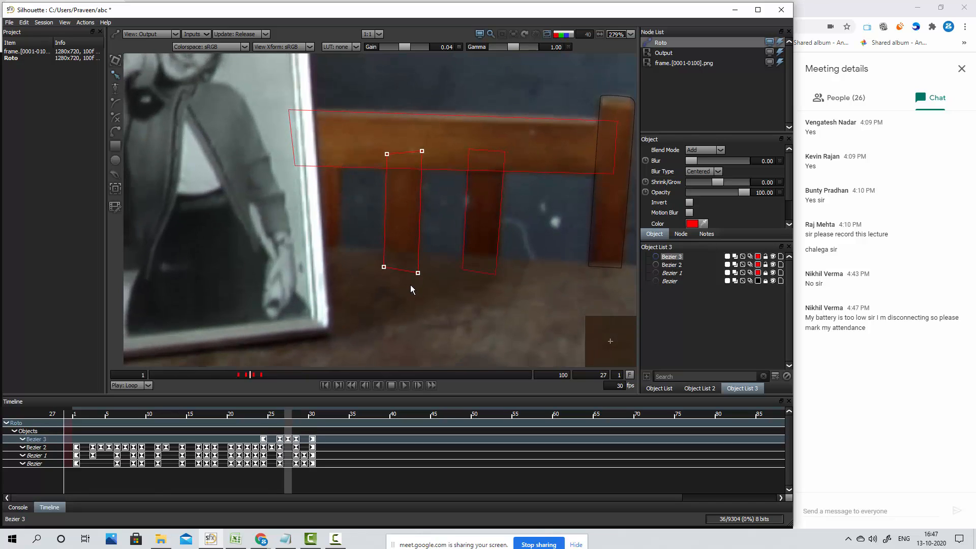
Go back to frame 20 and move the new slat shape up and right onto its slat, fine-tuning its position for the keyframe
key(Left)
key(Left)
key(Left)
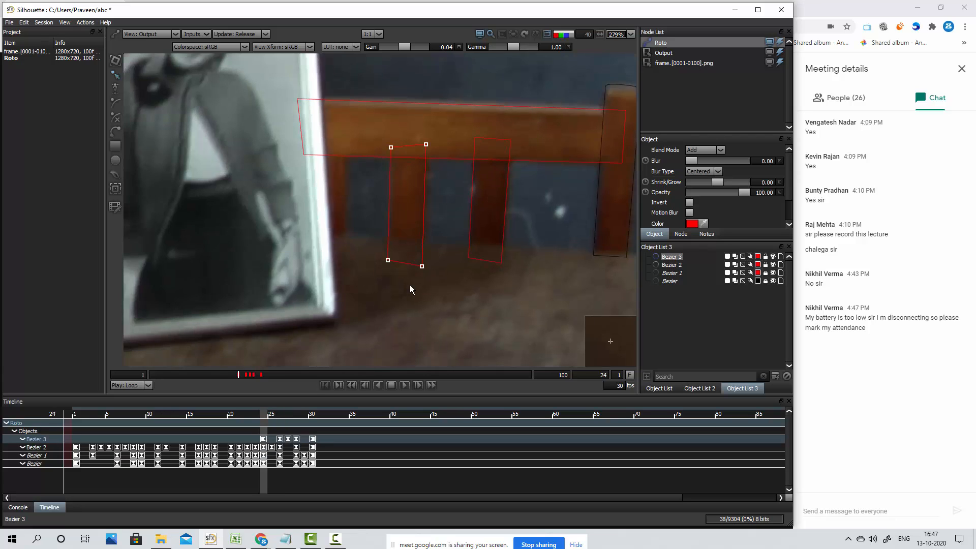
key(Left)
key(Left)
key(Left)
key(Left)
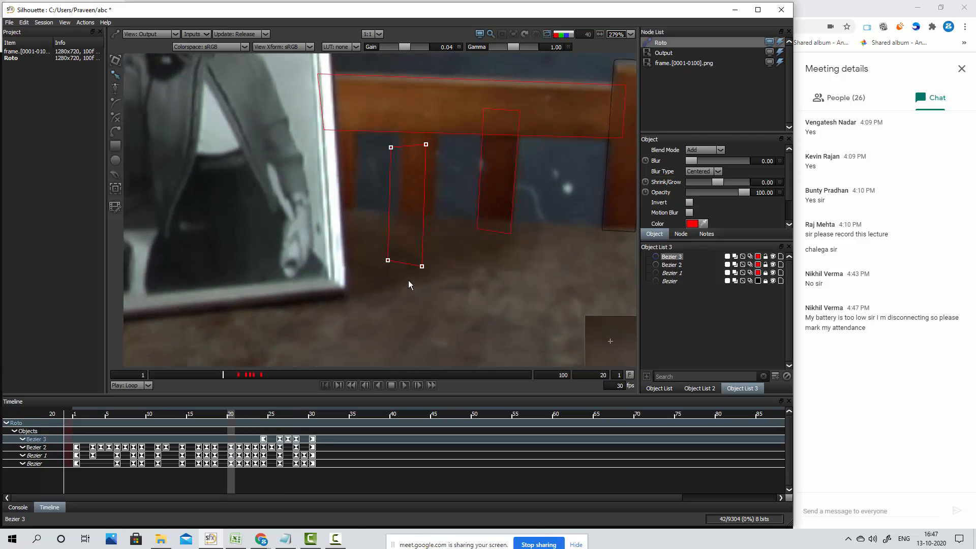
drag(422, 266, 432, 240)
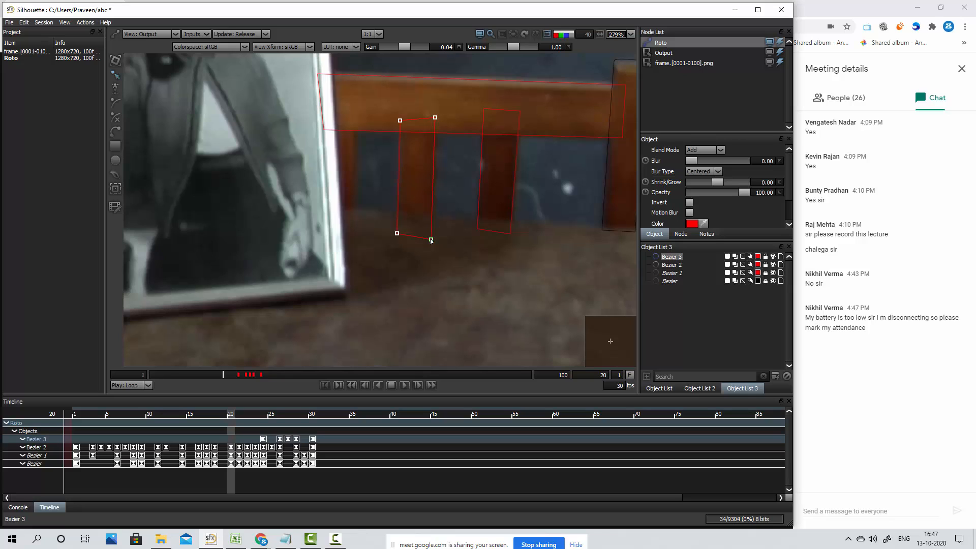
key(Right)
key(Up)
key(Up)
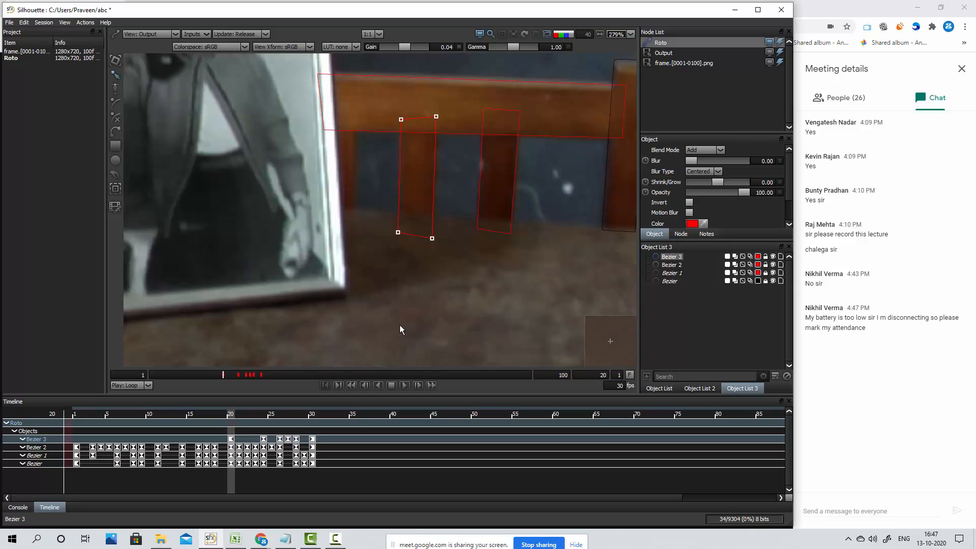
Keyframe the new slat shape at frames 21 and 22 by nudging it right onto its slat
key(Right)
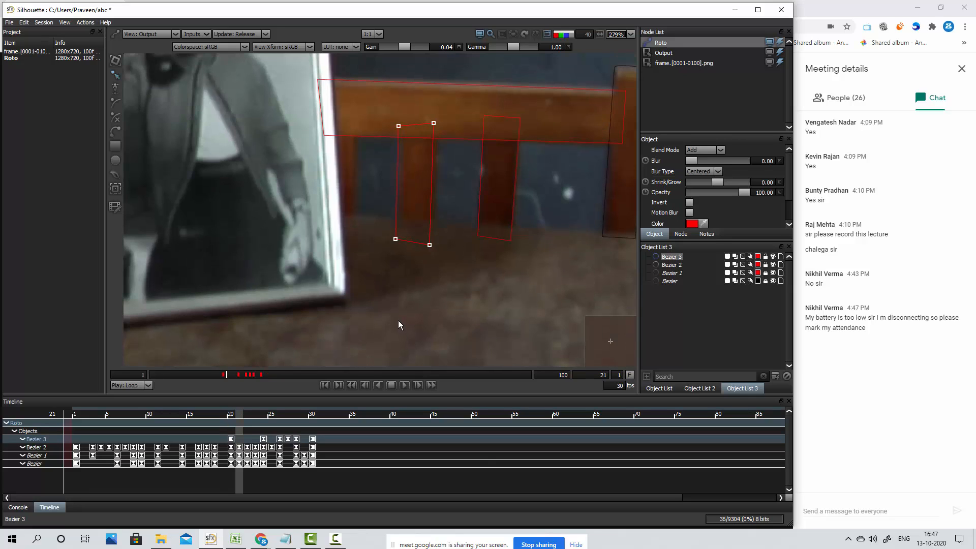
key(Right)
key(Right)
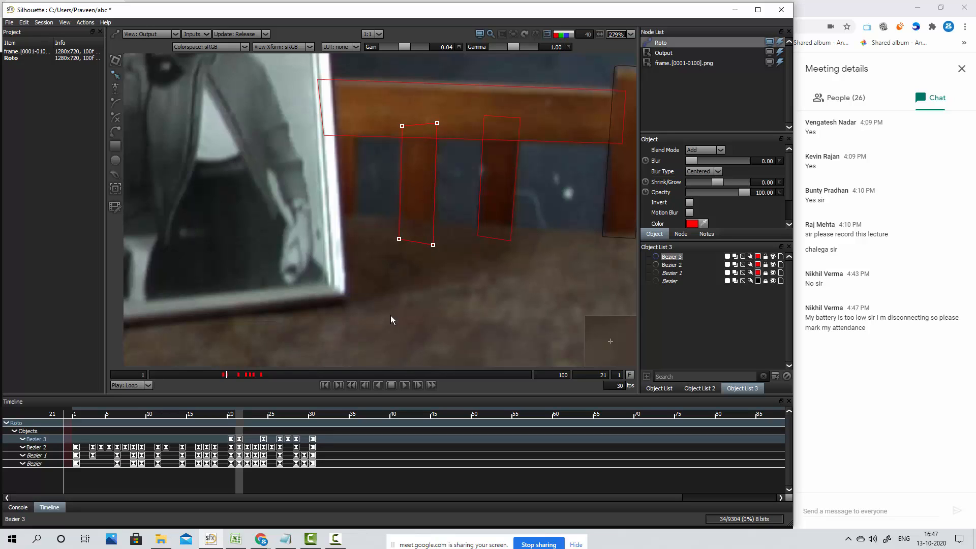
key(Right)
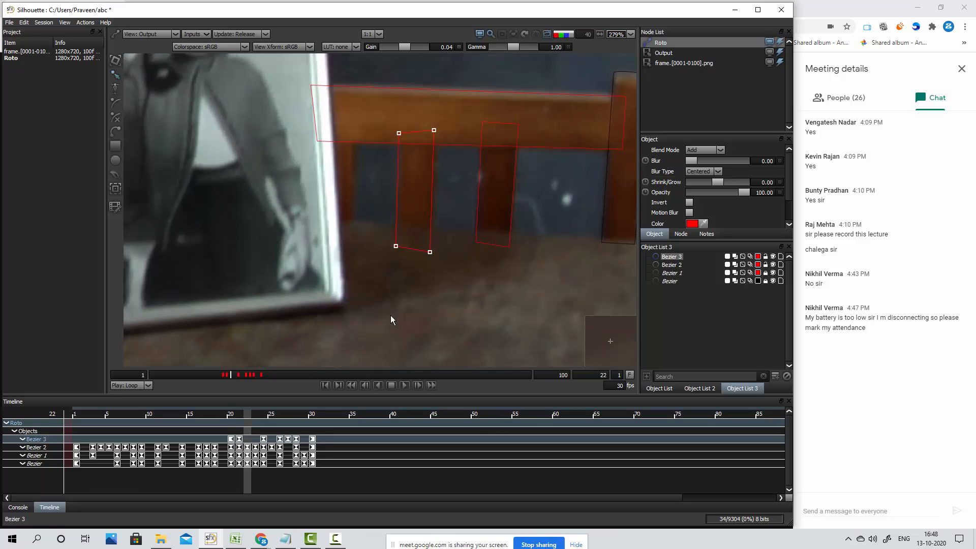
key(Right)
key(Right)
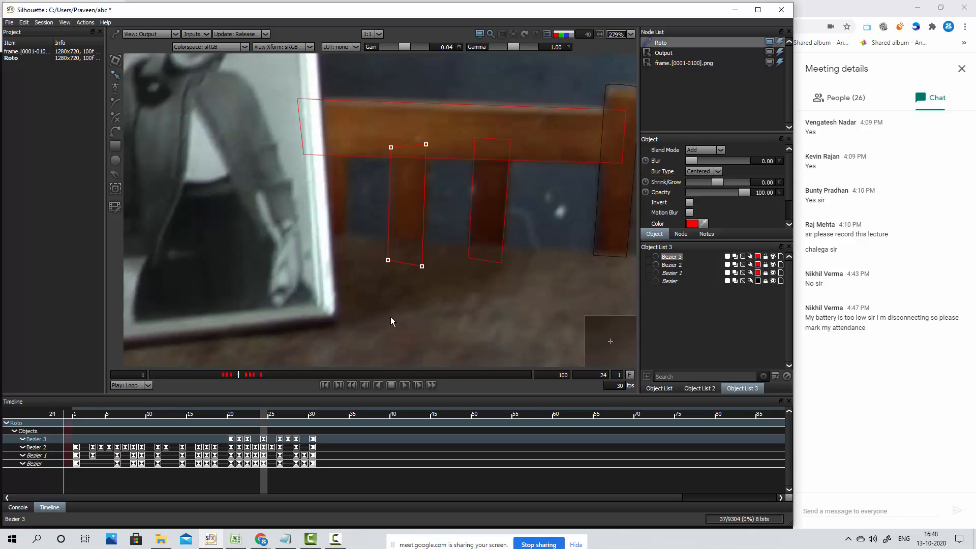
Go back to frame 18 and nudge the new slat shape left and up onto its slat to keyframe it
key(Left)
key(Left)
key(Left)
key(Left)
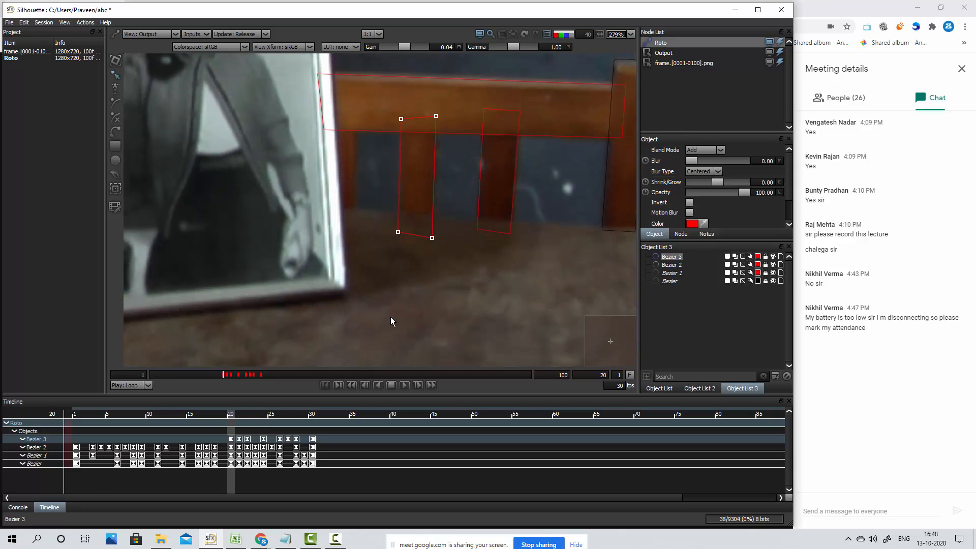
key(Left)
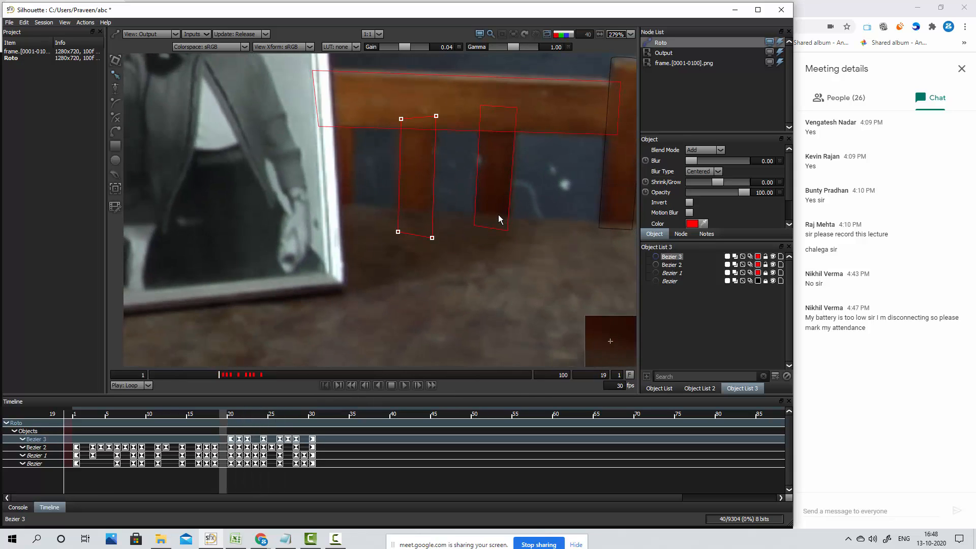
key(Left)
drag(456, 87, 376, 290)
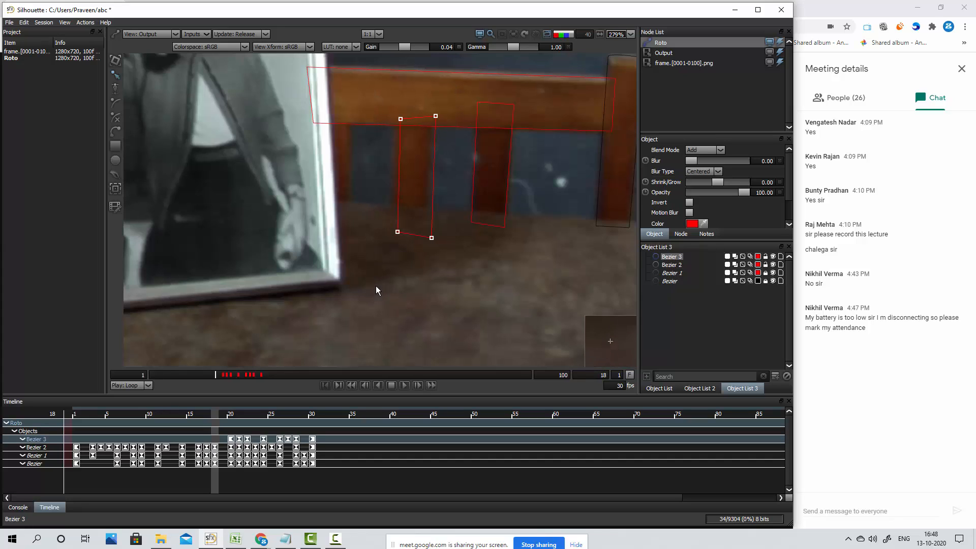
key(KP_4)
key(KP_4)
key(KP_4)
key(KP_4)
key(KP_8)
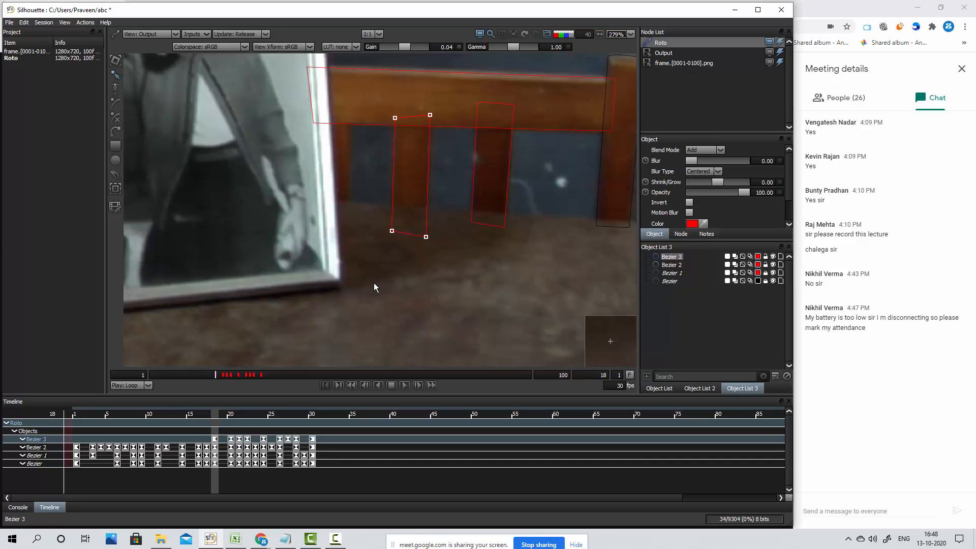
key(KP_8)
key(KP_8)
key(KP_8)
Keyframe the new slat shape at frame 16 by nudging it left and up, and check it against frames 17 and 18
key(Right)
key(Left)
key(Left)
key(Left)
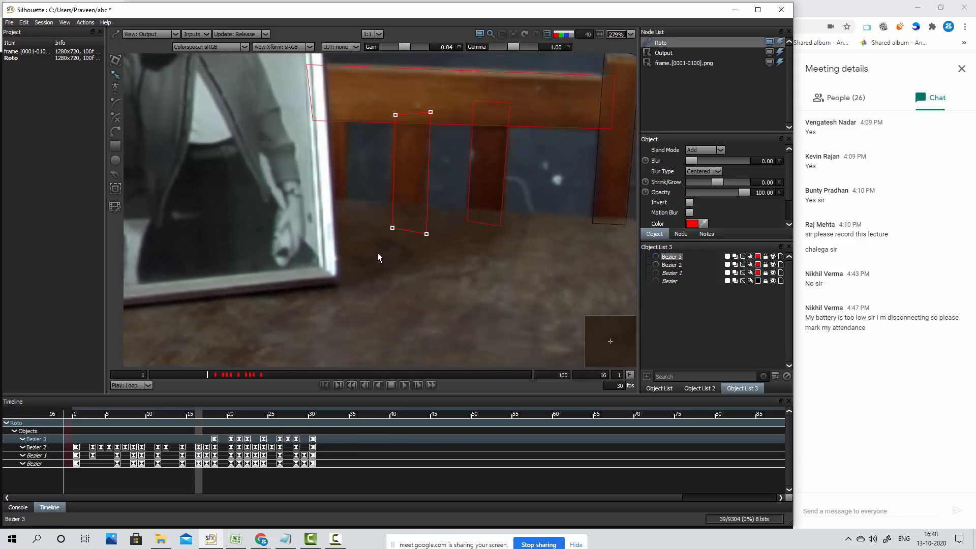
key(KP_4)
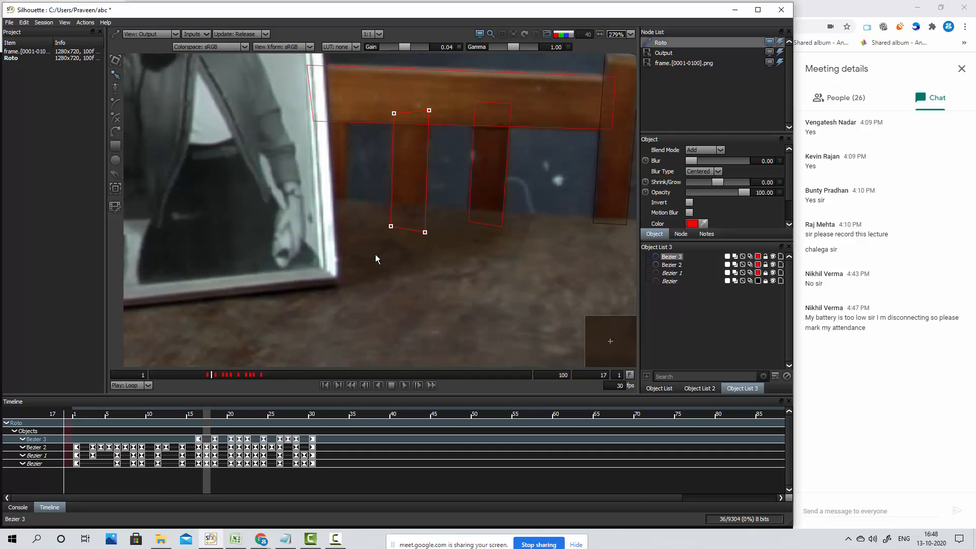
key(Right)
key(Right)
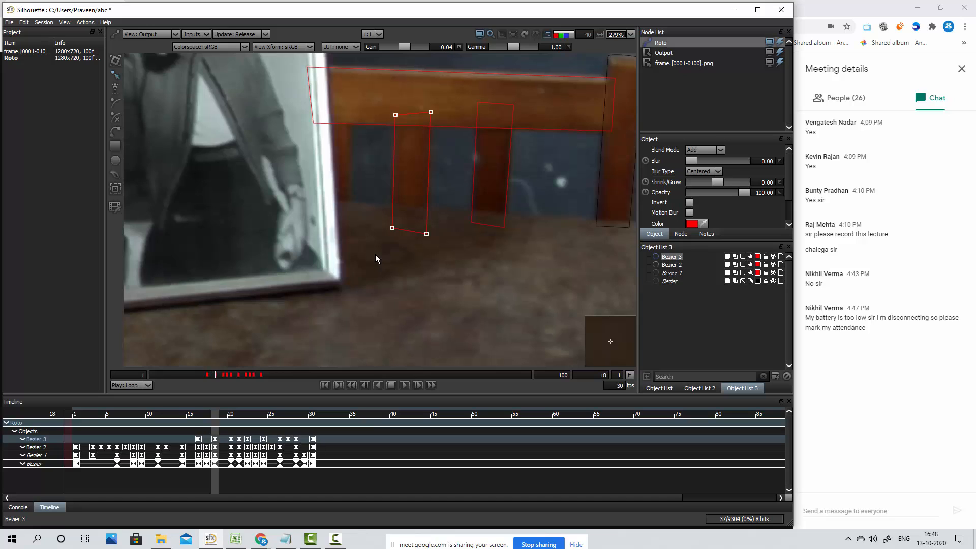
key(Left)
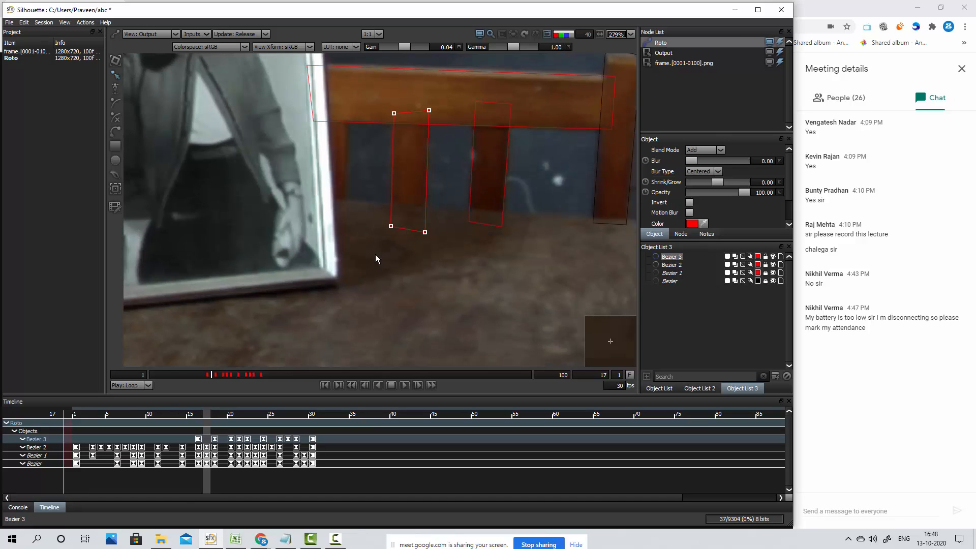
key(Left)
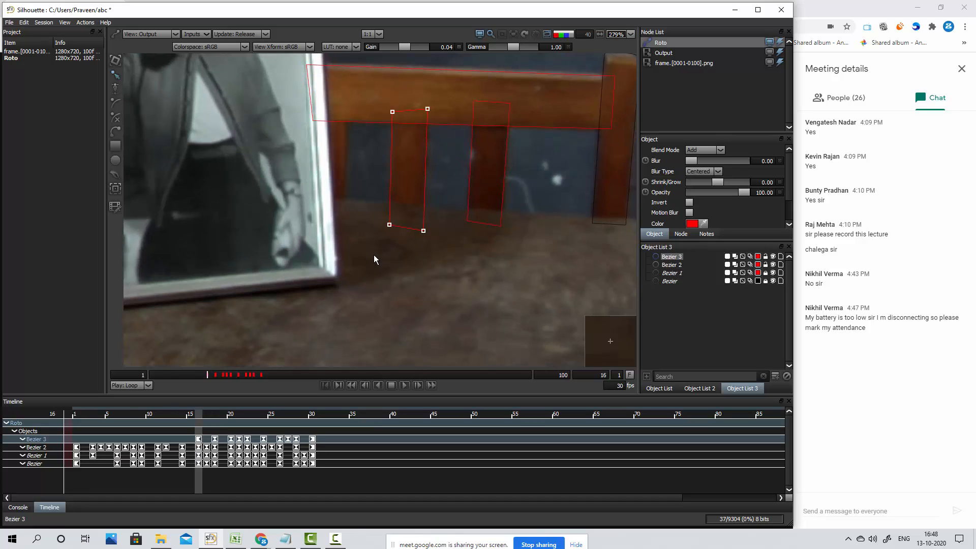
Add a keyframe for the new slat shape at frame 17 in the timeline
key(Right)
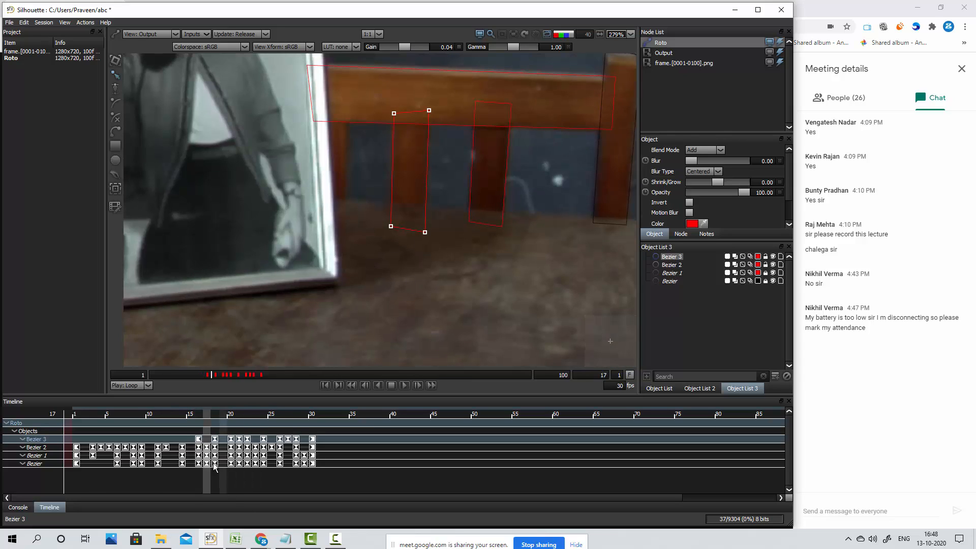
right_click(208, 439)
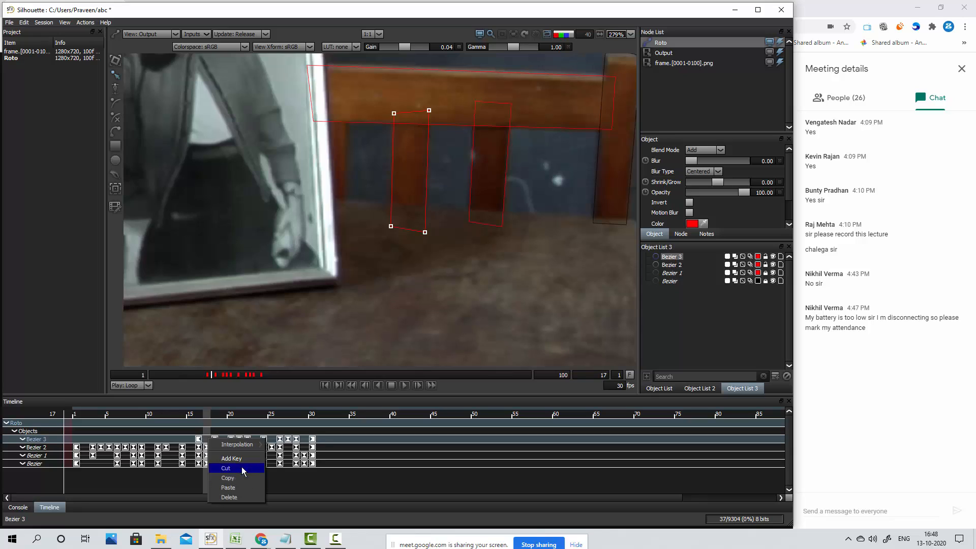
click(241, 459)
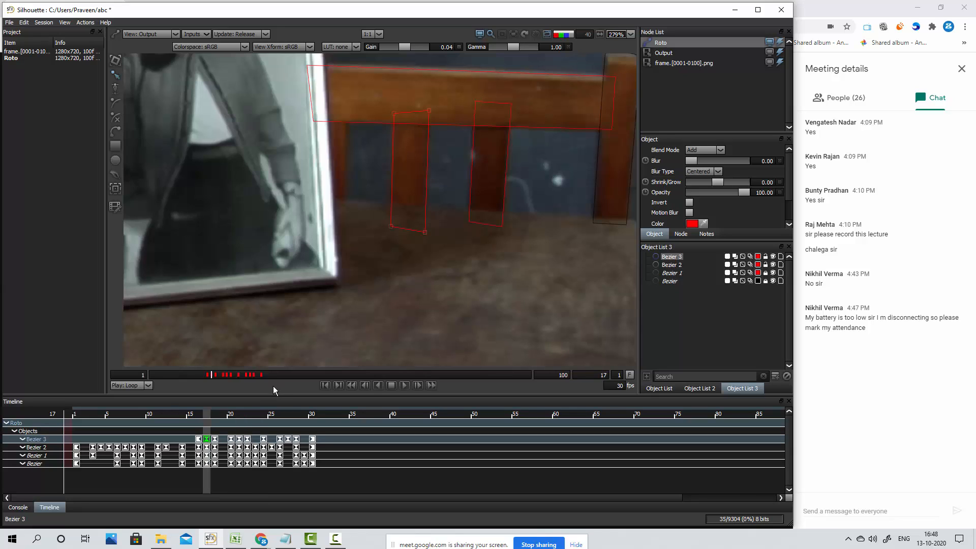
Compare the new slat shape across frames 16 to 18, nudging it slightly right at frame 16 and slightly left at frame 17
click(198, 439)
key(Left)
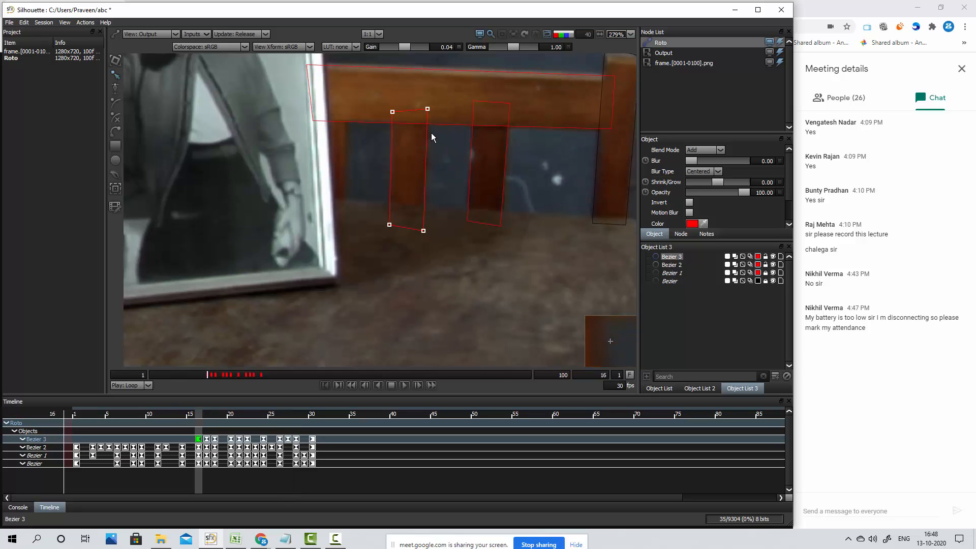
key(Right)
key(Right)
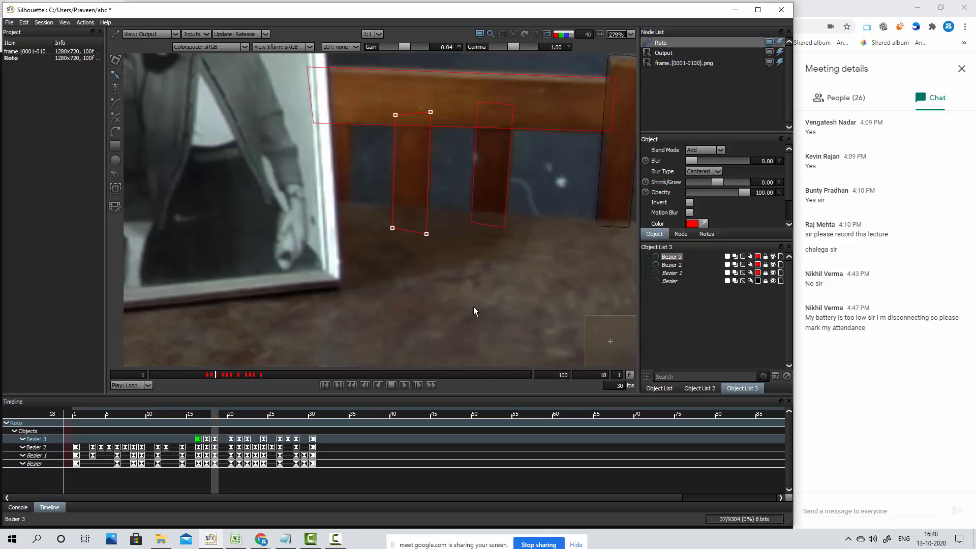
key(Left)
key(Left)
key(Right)
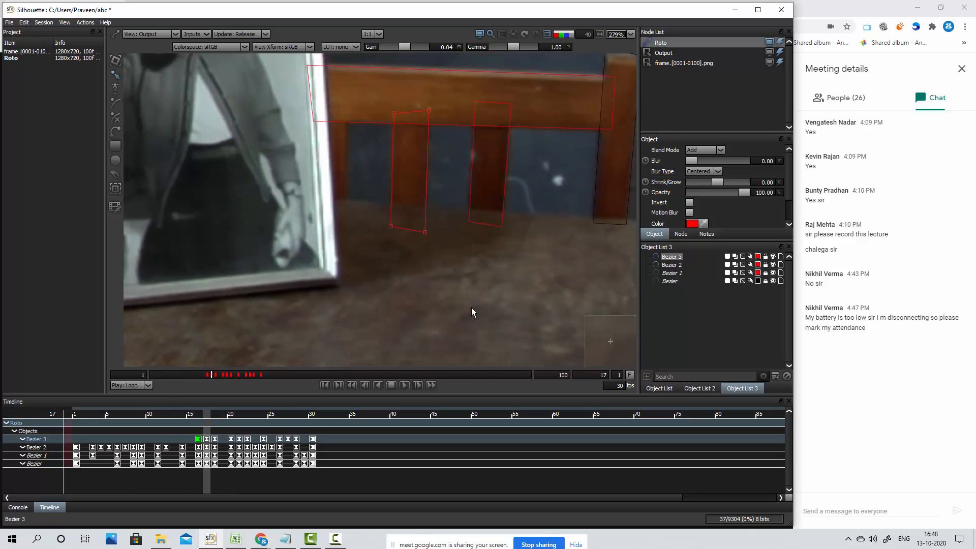
key(Left)
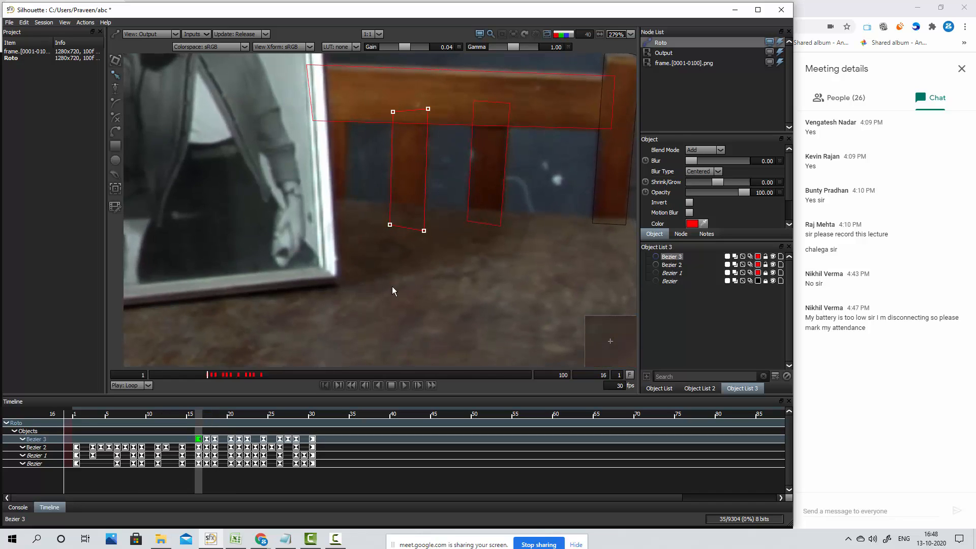
key(Right)
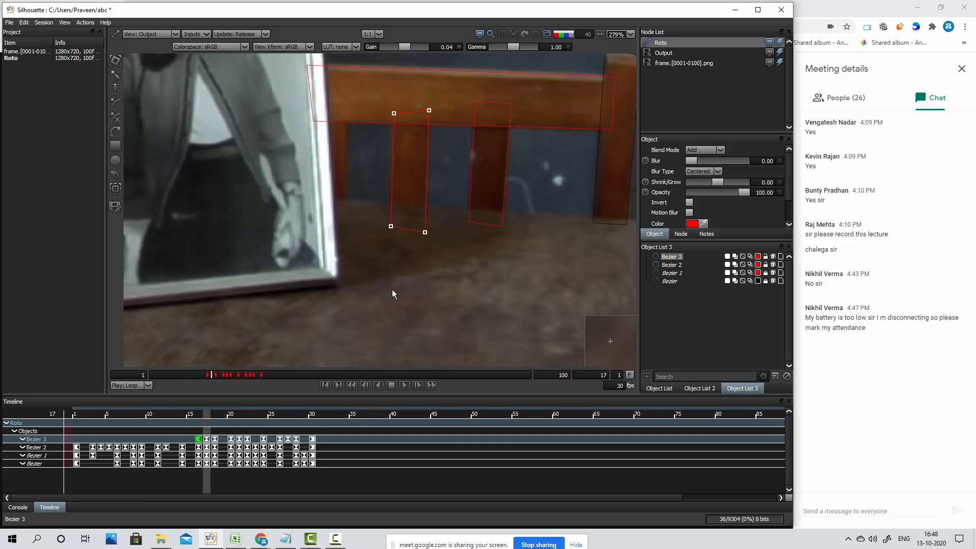
key(Left)
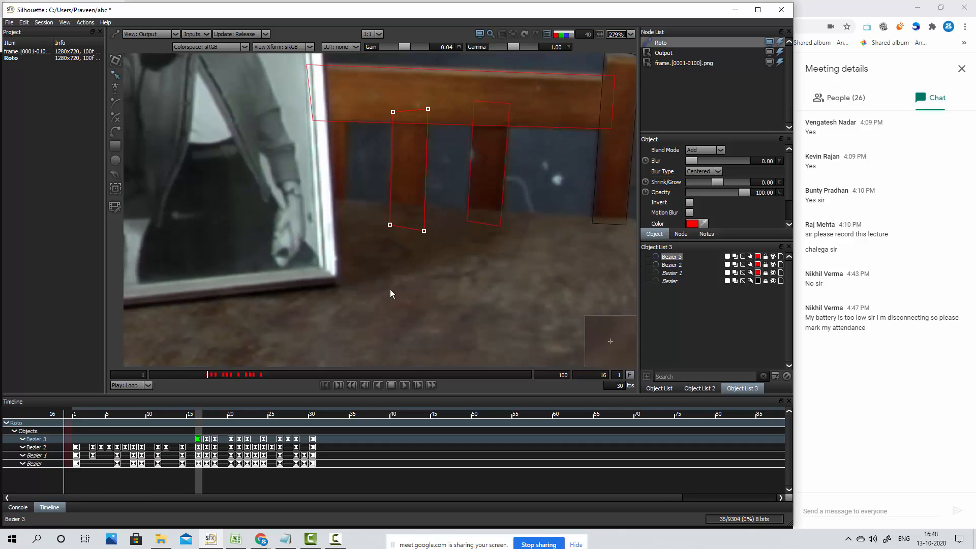
key(Right)
key(Right)
key(Left)
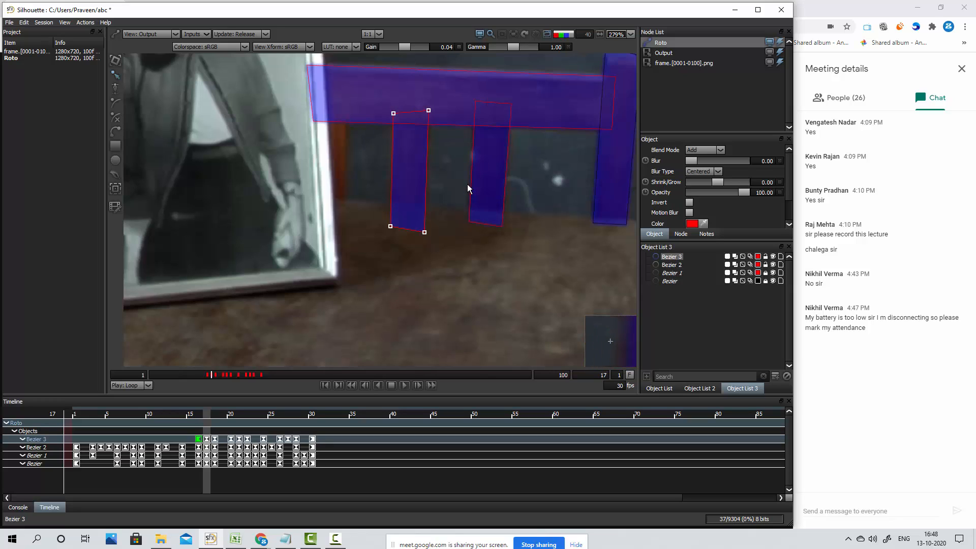
Inspect the chair shapes as a colour overlay and as an alpha matte across frames 17 to 19, with the outlines hidden and shown
key(s)
key(a)
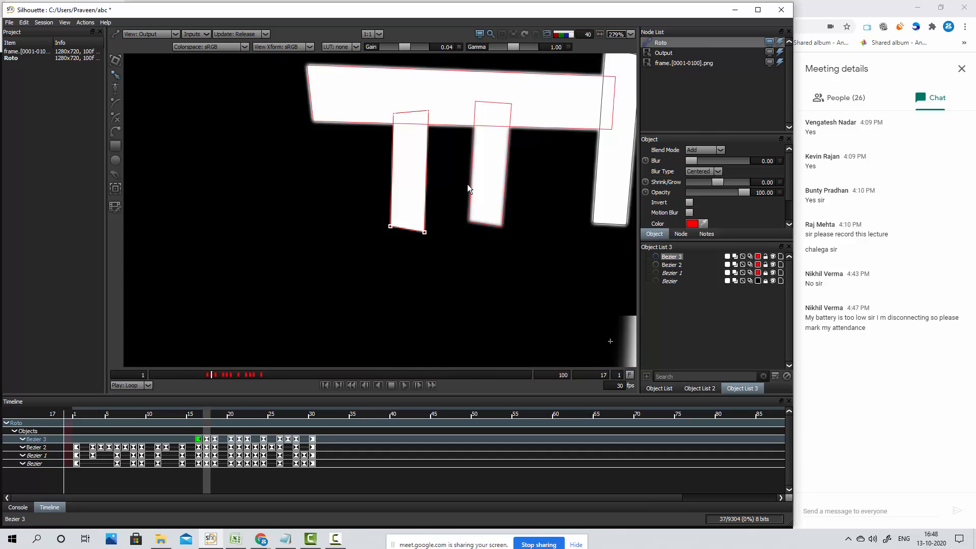
key(z)
key(x)
key(x)
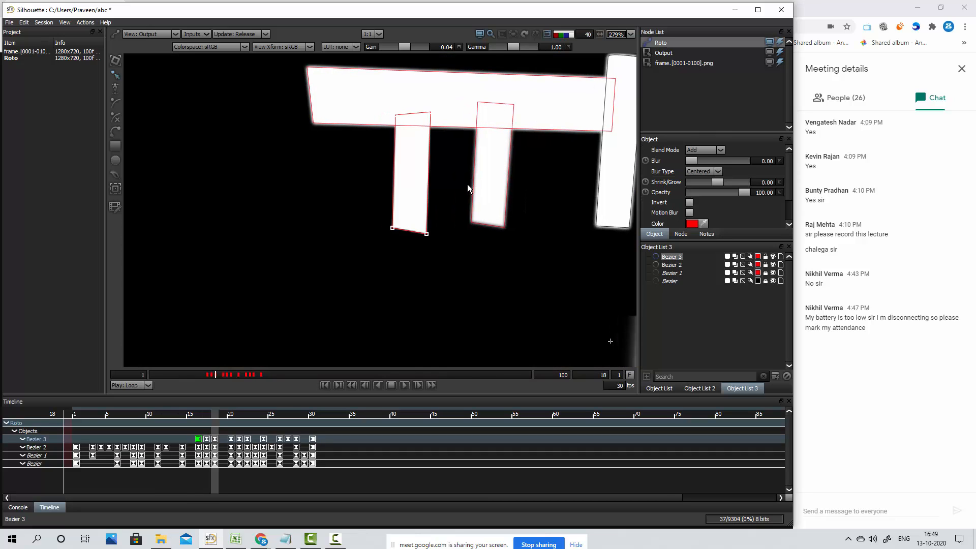
key(x)
key(x)
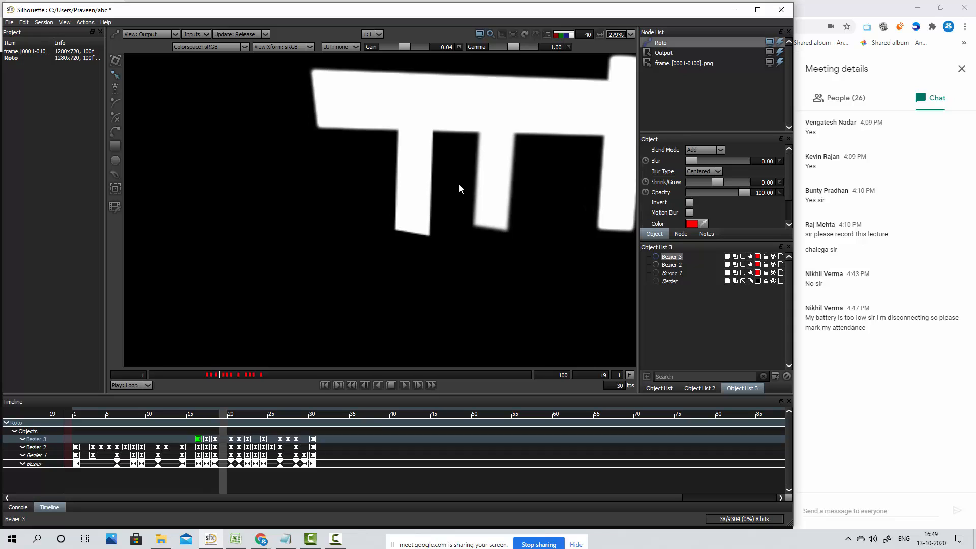
key(z)
key(z)
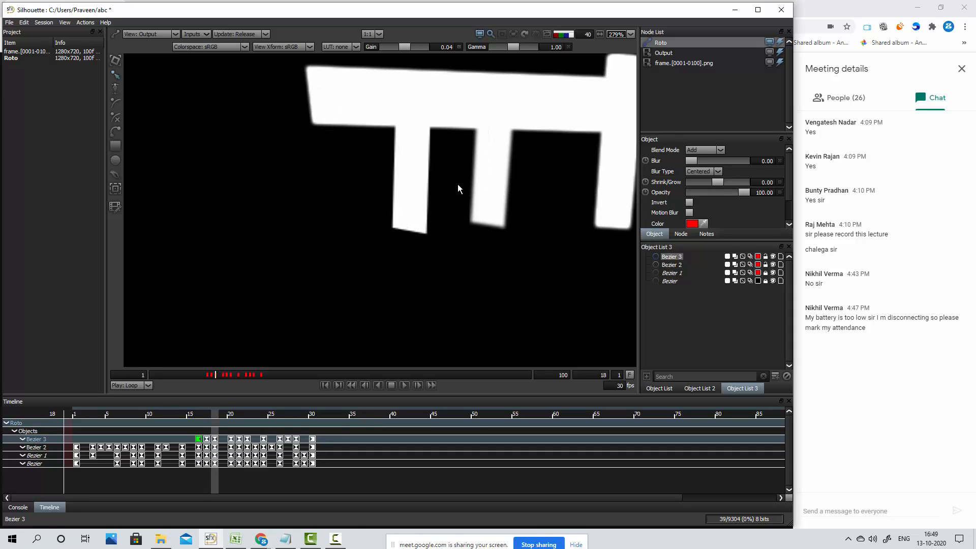
key(o)
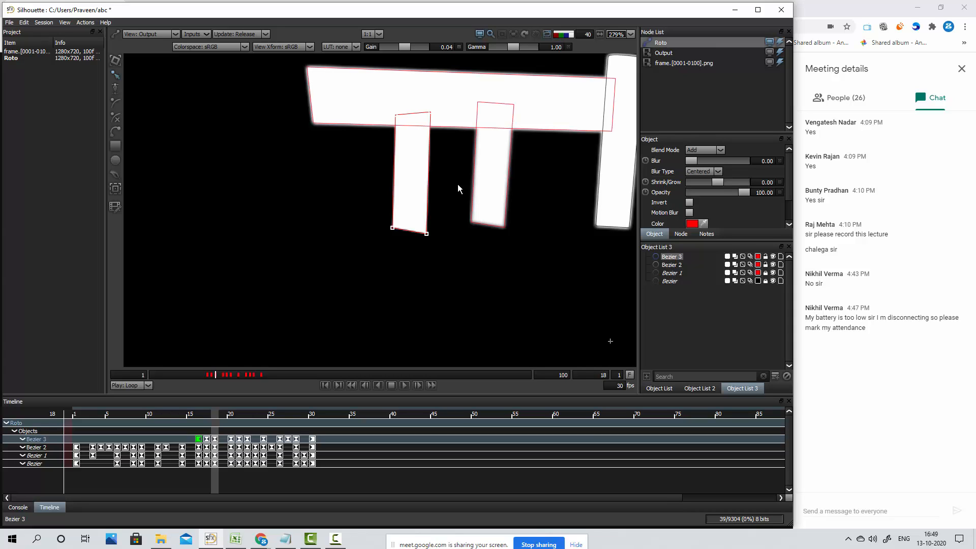
Set the timeline's start frame to 0 and preview the chair cut-out as a composite before returning to the output view
key(3)
key(Tab)
text(aaa0a)
key(Return)
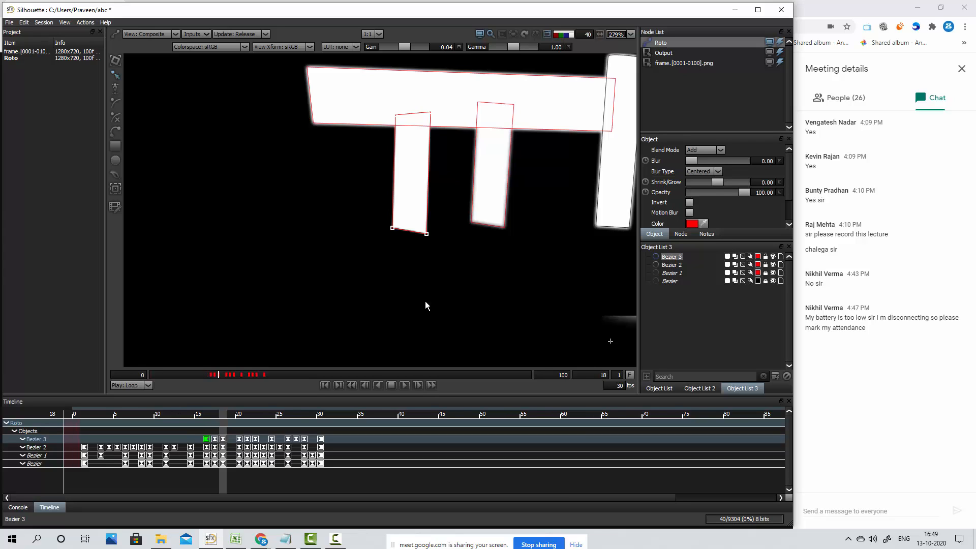
click(429, 310)
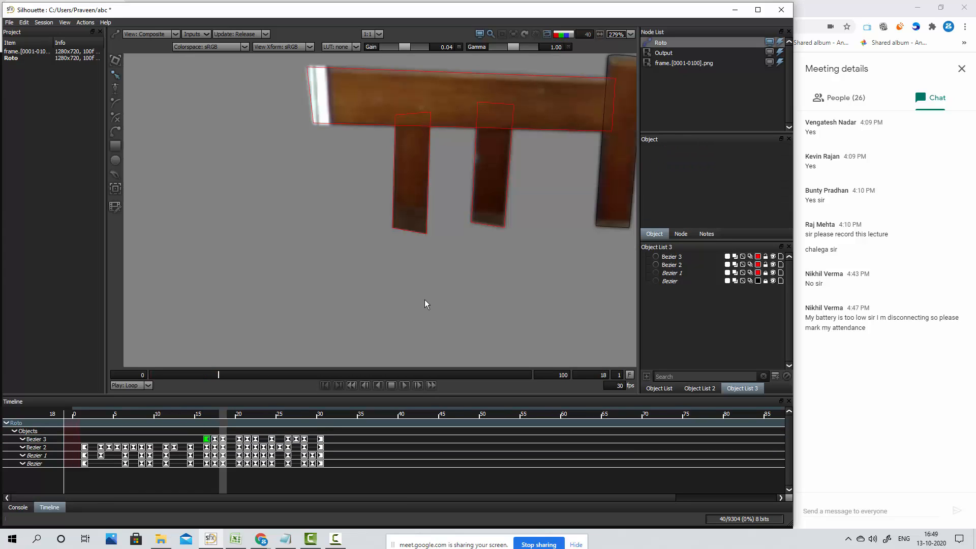
key(4)
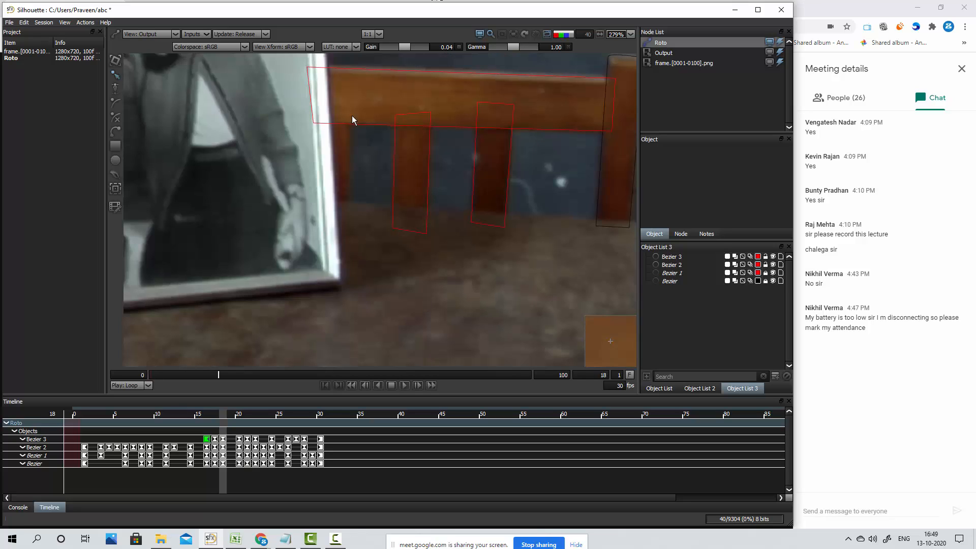
Select all points of the new slat shape, go back to frame 14 and nudge it slightly right to keyframe it
click(427, 116)
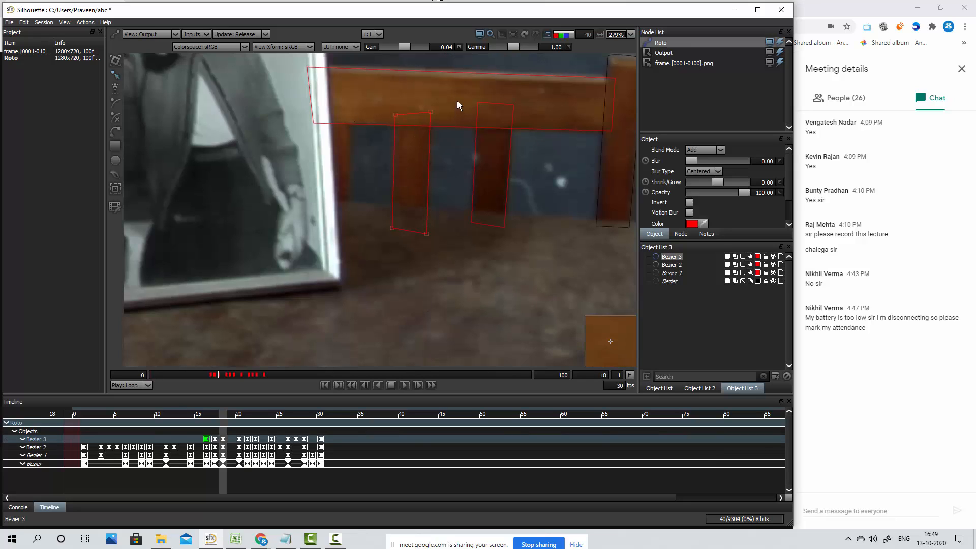
drag(455, 102, 364, 257)
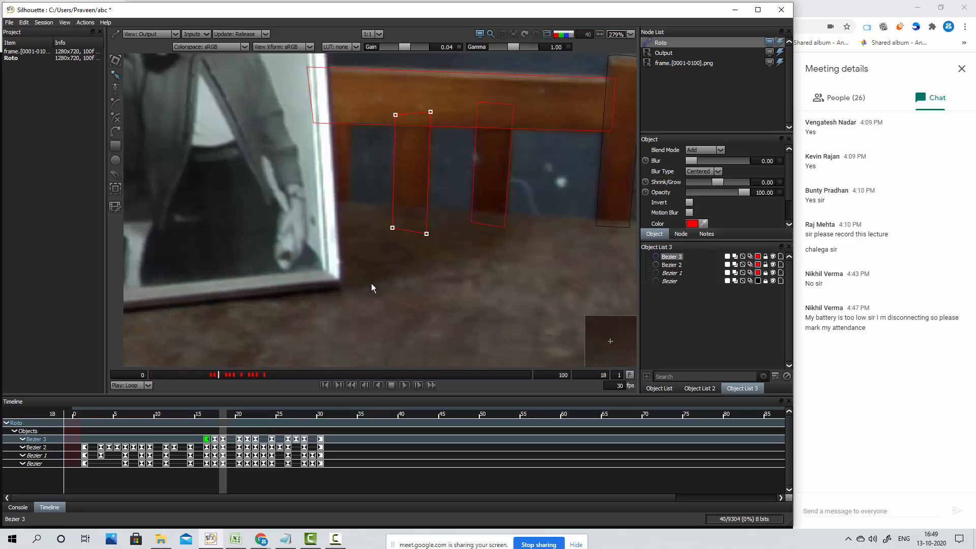
key(Left)
key(Left)
key(Left)
key(Left)
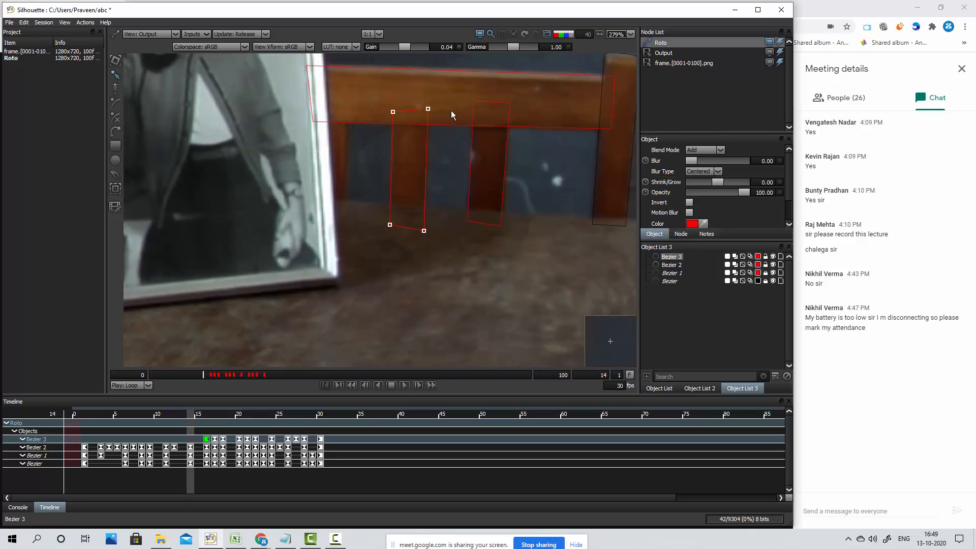
key(Right)
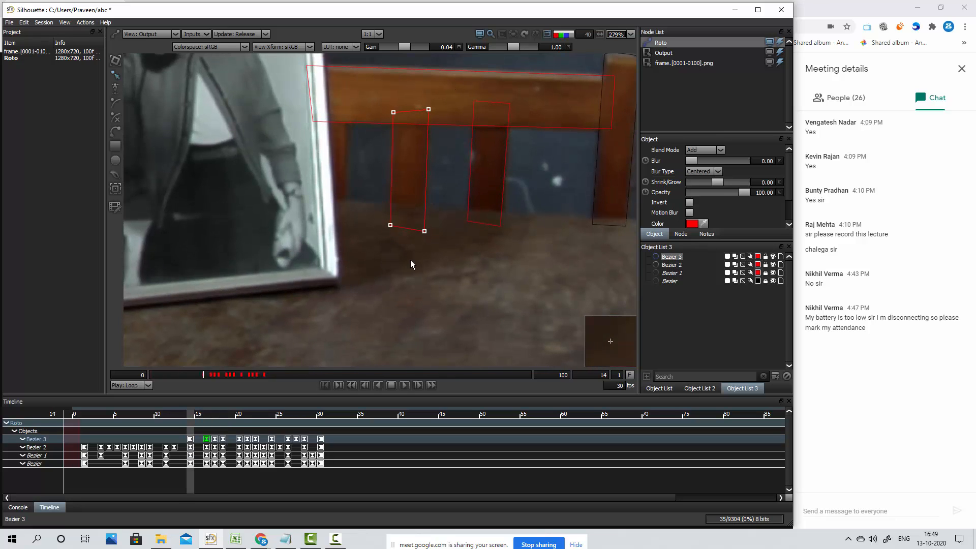
Try keyframing the new slat shape at frame 9, and delete that keyframe from the timeline
key(Left)
key(Left)
key(Left)
key(Left)
key(Left)
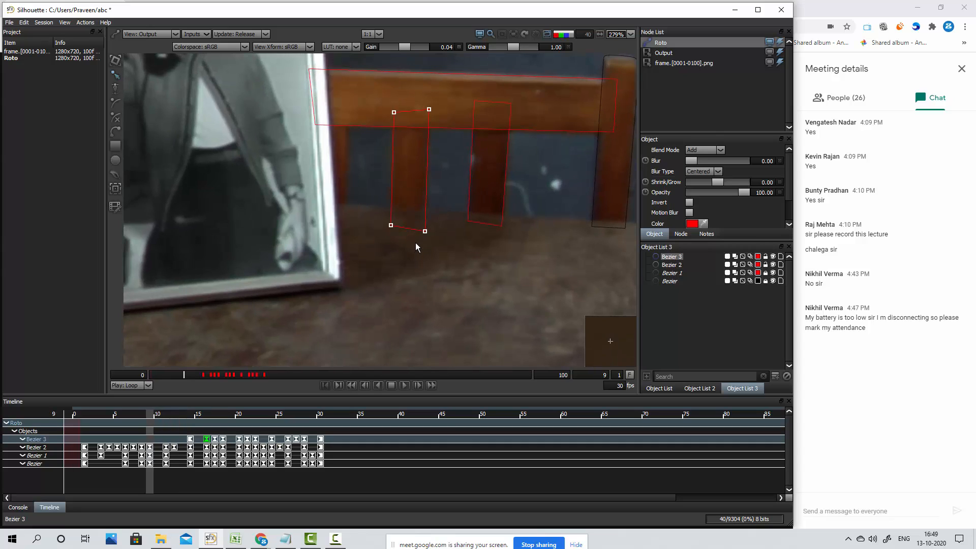
key(Right)
click(150, 440)
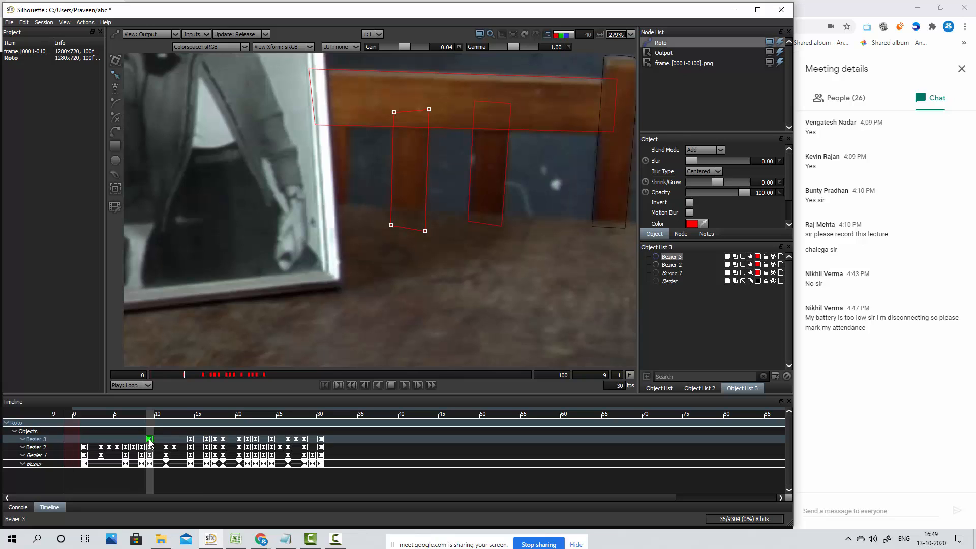
right_click(151, 438)
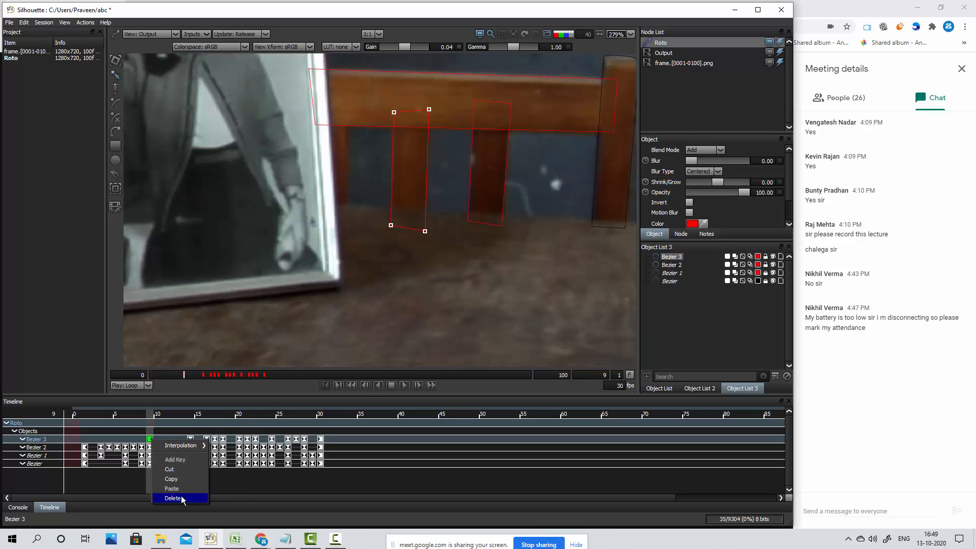
click(182, 497)
Keyframe the second slat shape at frame 11 by nudging it slightly left onto the slat
key(Right)
key(Right)
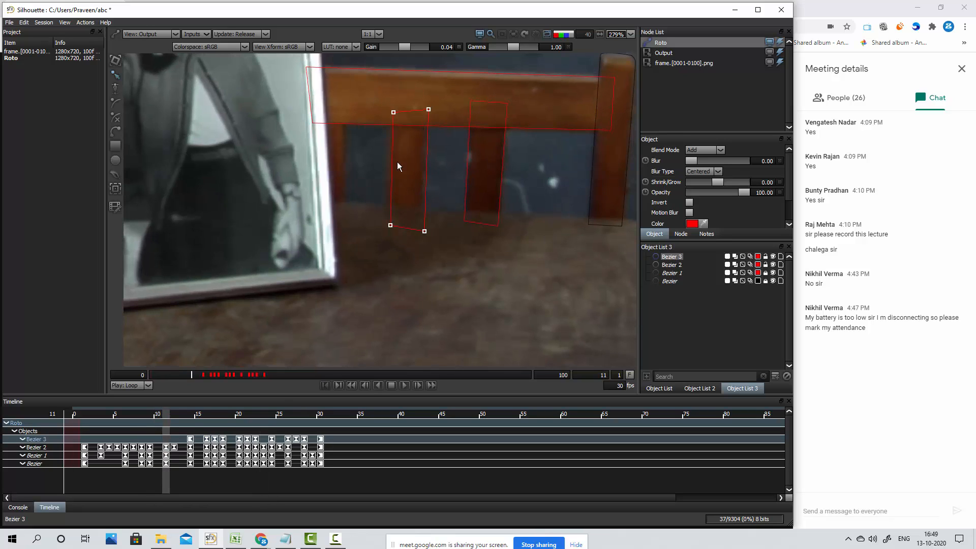
key(KP_4)
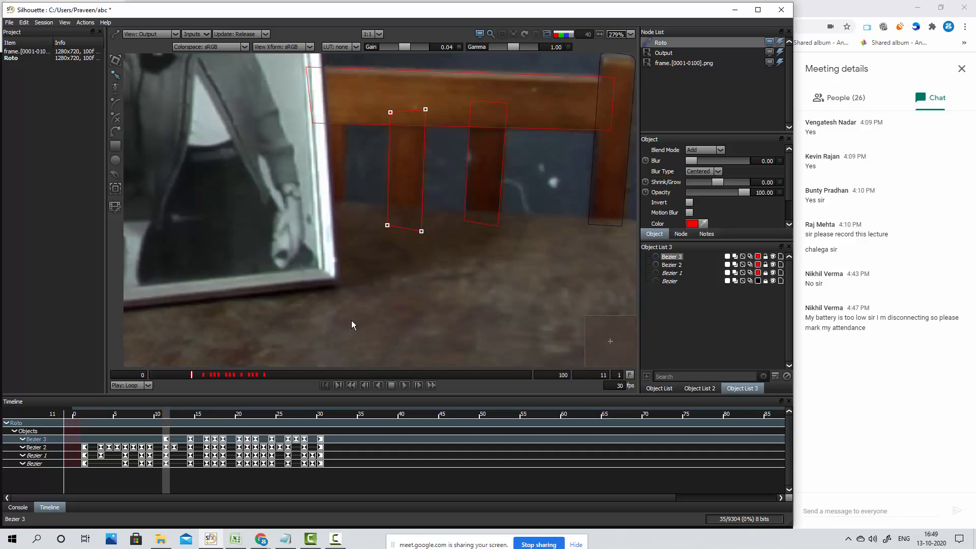
key(Right)
key(Right)
key(Right)
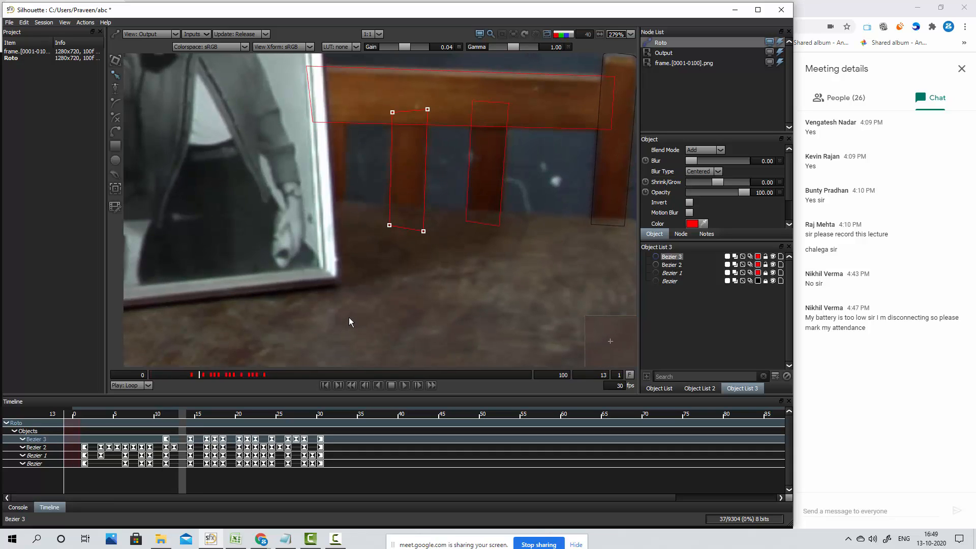
Nudge the second slat shape slightly left at frame 12 to keyframe it, and check the alignment at frame 11
key(Left)
key(Left)
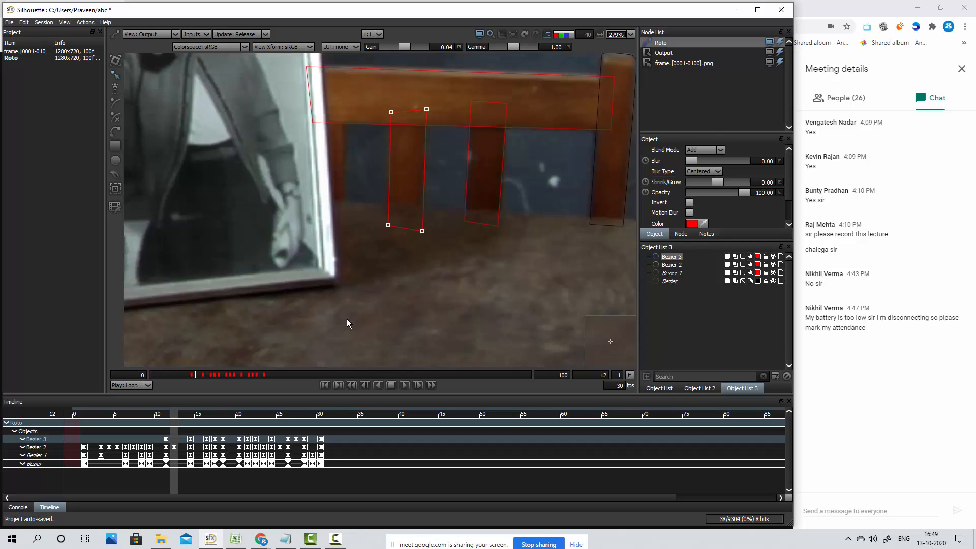
key(KP_4)
key(Left)
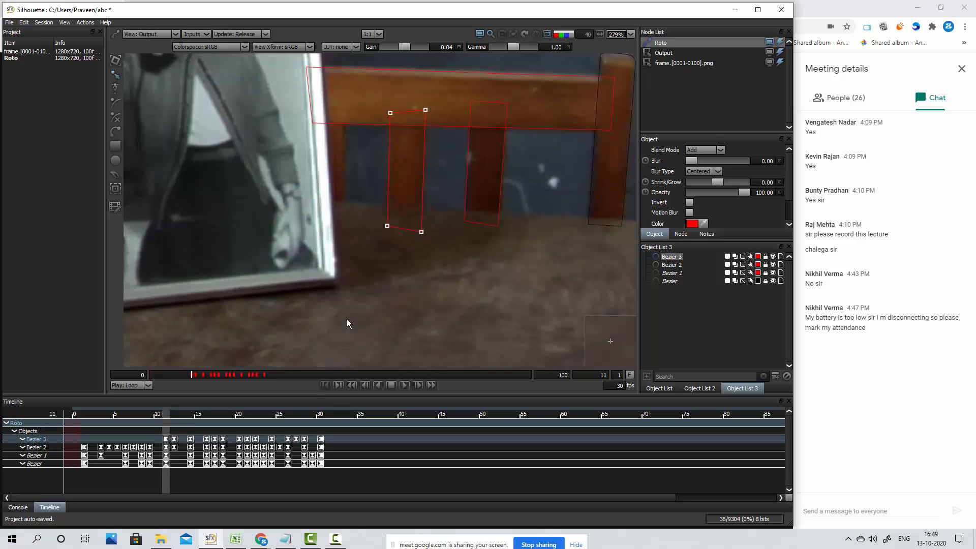
Keyframe the second slat shape at frame 9 by nudging it right to match the slat
key(Left)
key(Left)
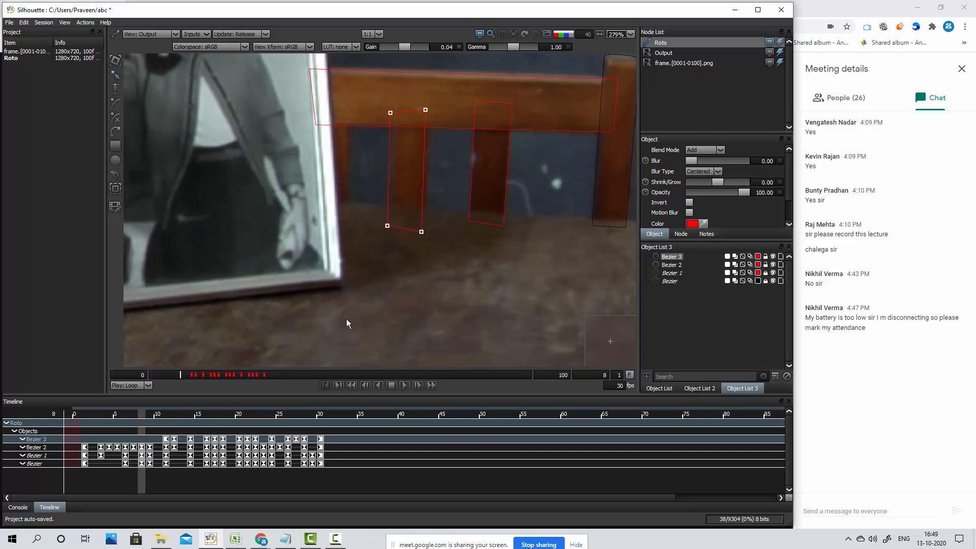
key(KP_6)
key(KP_6)
key(KP_6)
key(KP_6)
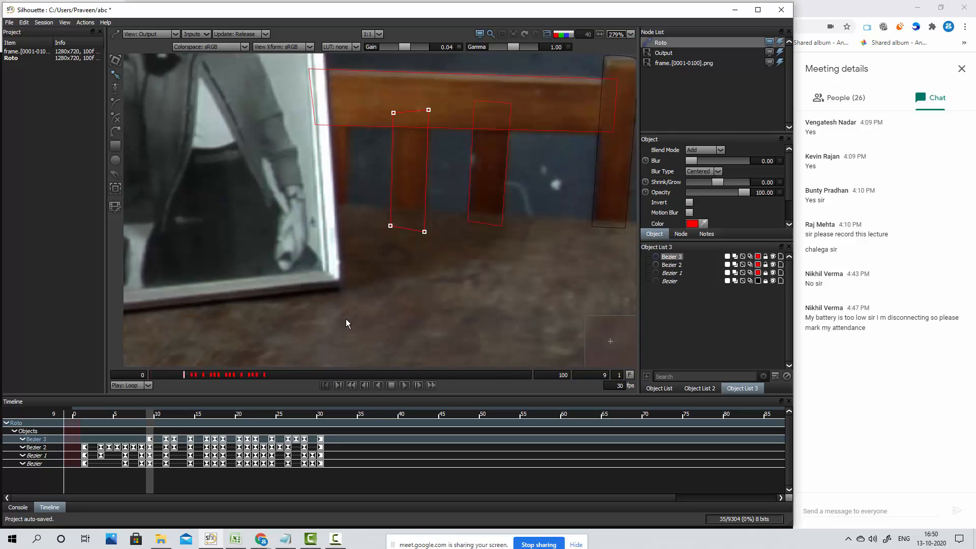
Nudge the second slat shape up and slightly right at frame 7 to keyframe it, checking against the neighbouring frames
key(Left)
key(Left)
key(Left)
key(Right)
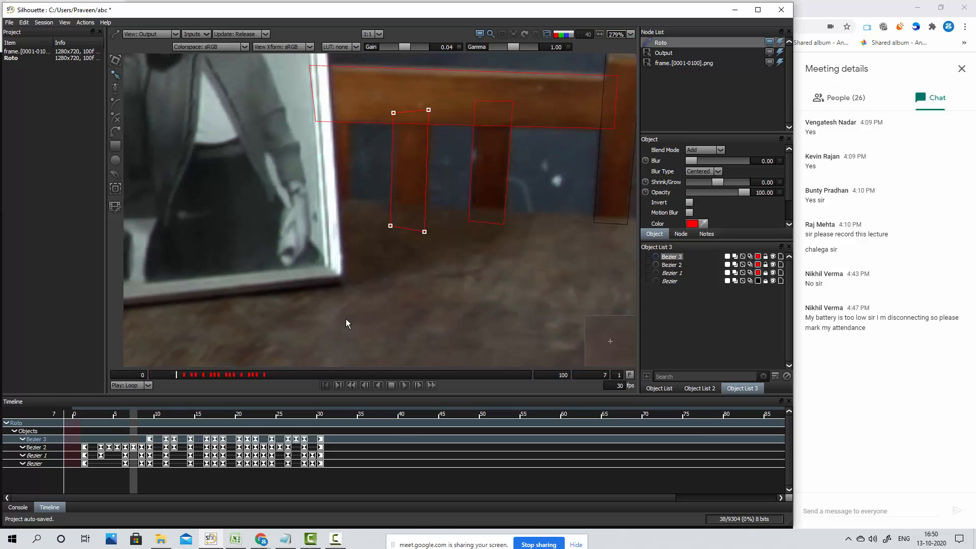
key(KP_8)
key(KP_8)
key(KP_8)
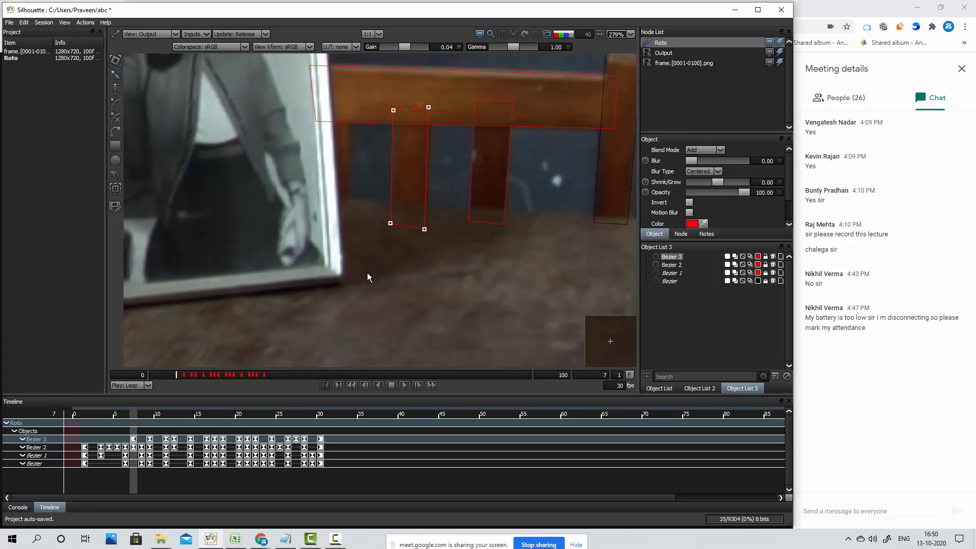
key(KP_9)
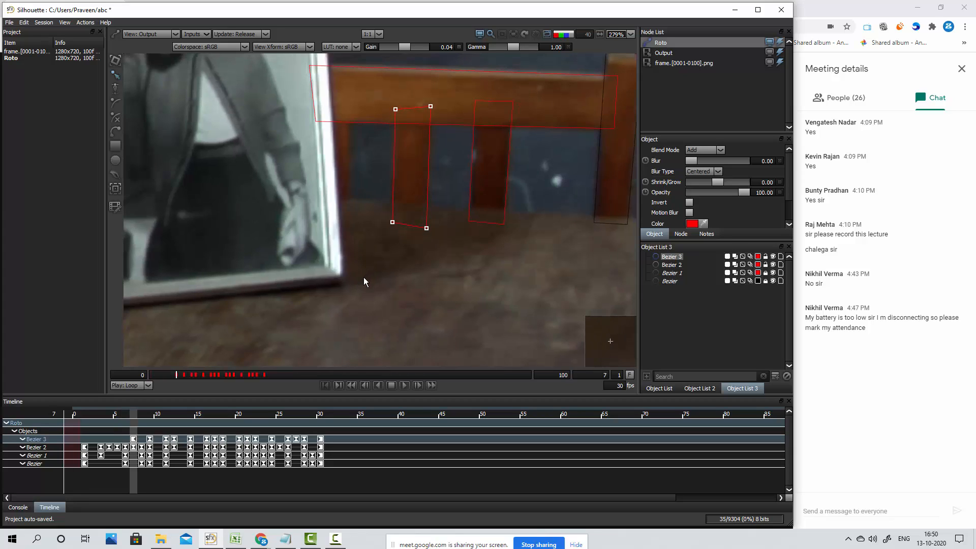
key(Right)
key(Right)
key(Left)
key(Left)
Reselect all points of the second slat shape and nudge it slightly right at frame 6 to keyframe it
key(Left)
key(Right)
key(Left)
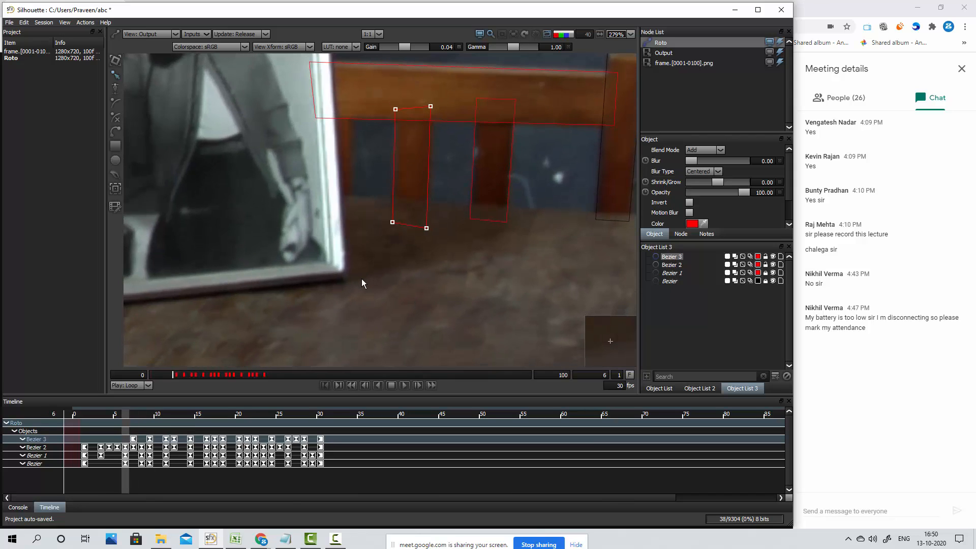
key(Left)
key(Right)
key(Right)
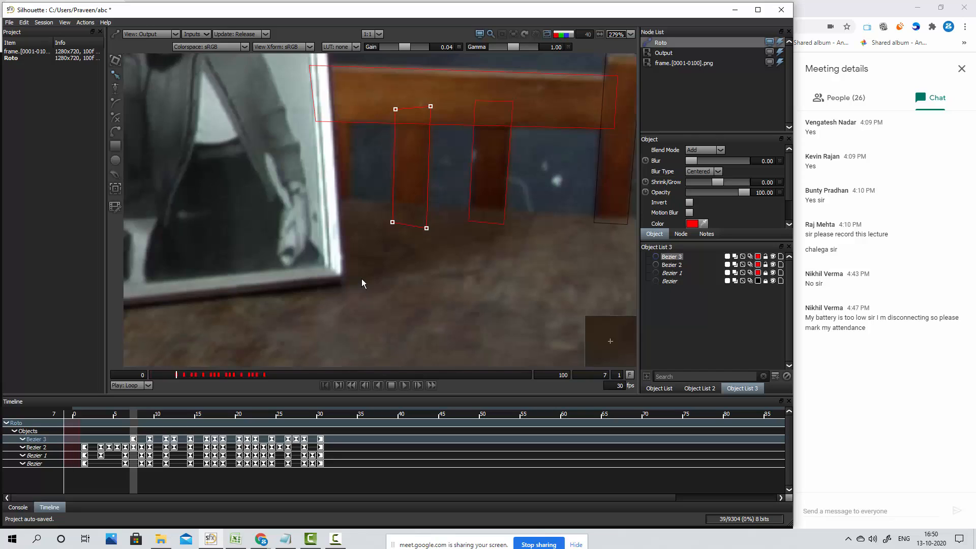
key(Left)
drag(436, 87, 364, 289)
key(KP_6)
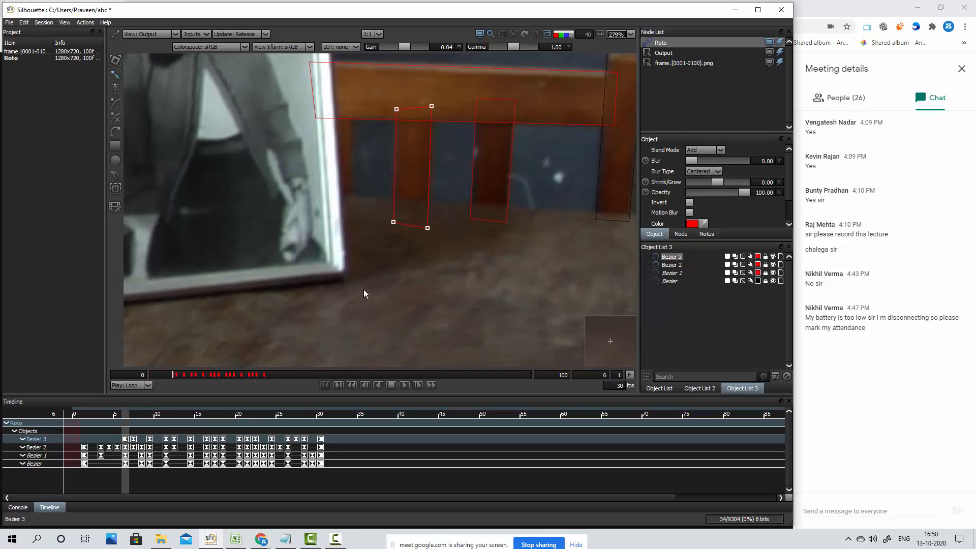
Keyframe the second slat shape at frame 3 by nudging it right and up onto the slat, and check the in-between frames
key(Left)
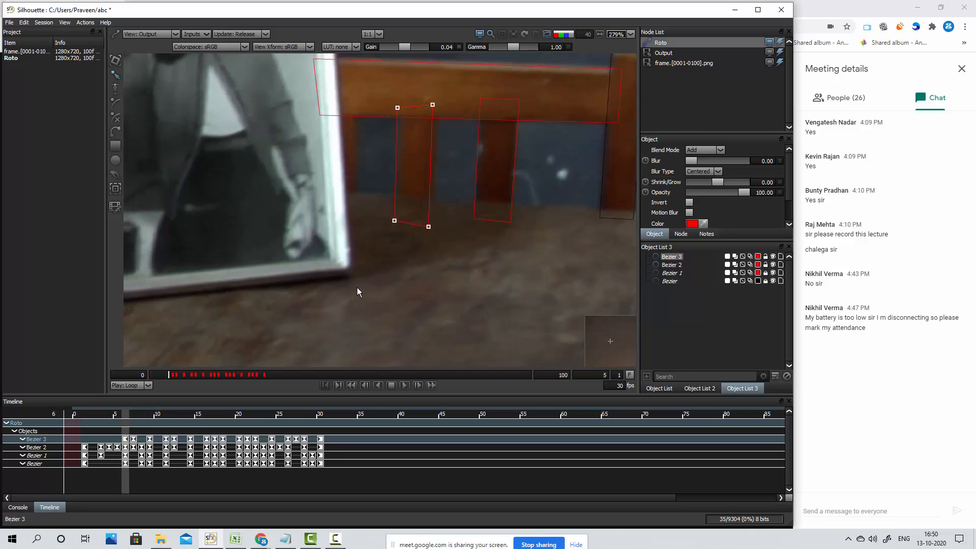
key(Left)
key(Left)
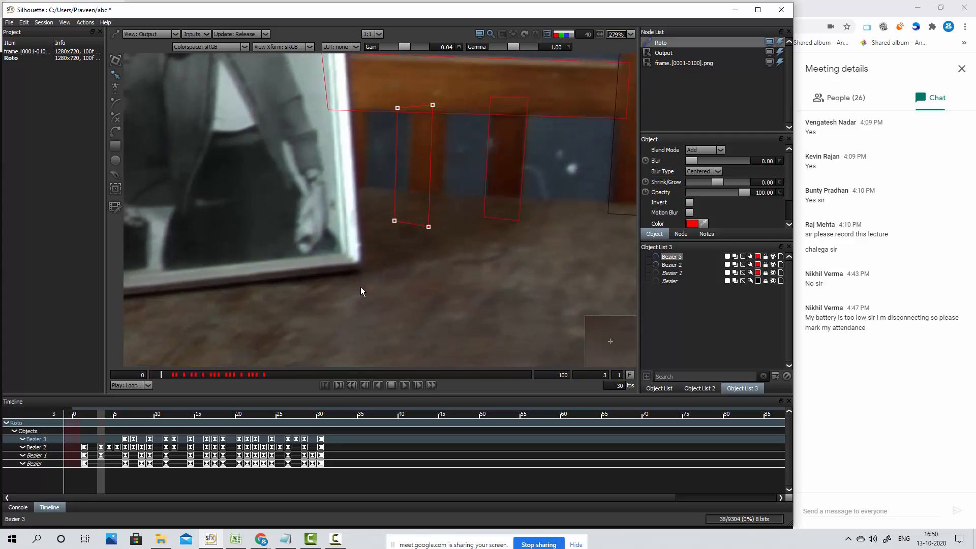
key(KP_6)
key(KP_6)
key(KP_6)
key(KP_6)
key(KP_6)
key(KP_6)
key(KP_6)
key(KP_6)
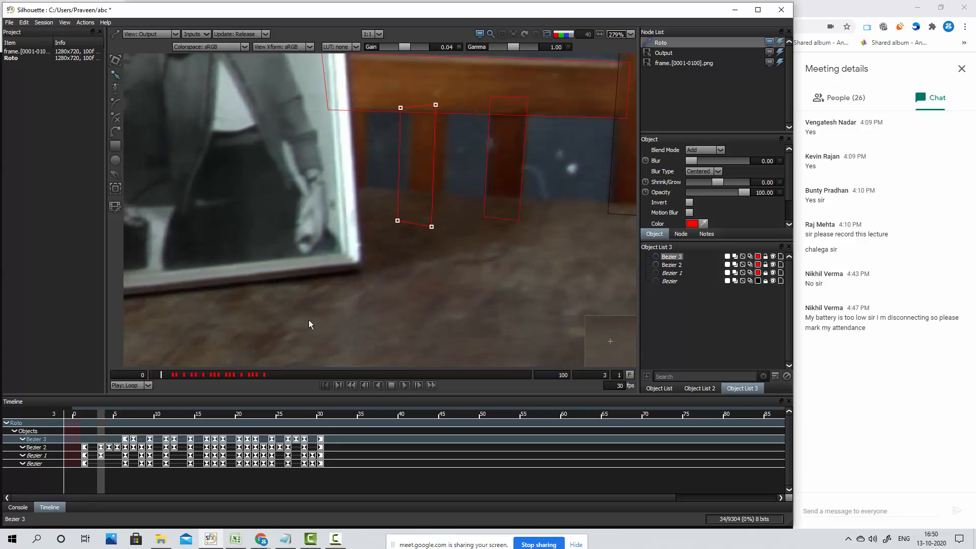
key(KP_6)
key(KP_6)
key(KP_6)
key(KP_8)
key(KP_8)
key(KP_8)
key(KP_8)
key(KP_8)
key(KP_8)
key(KP_8)
key(Right)
key(Right)
key(Right)
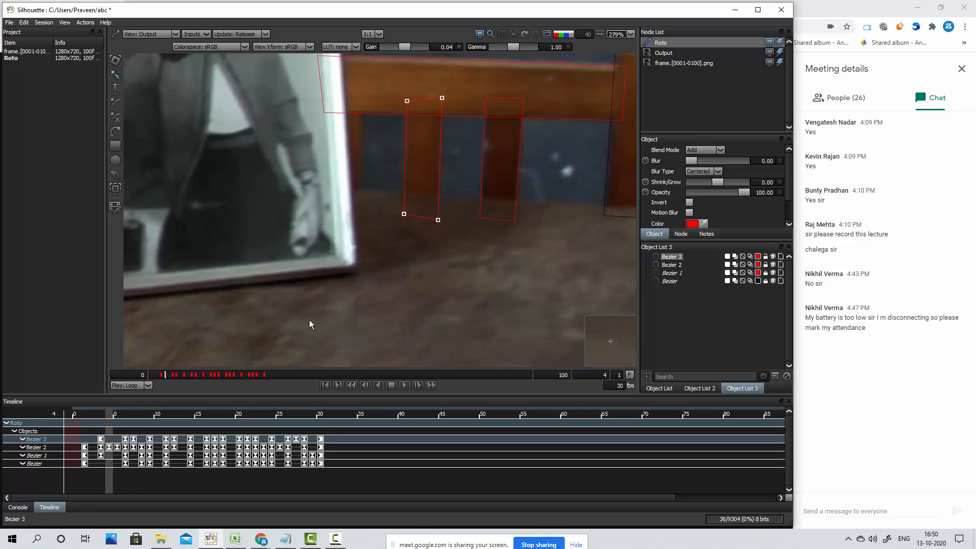
key(Left)
key(Left)
key(Left)
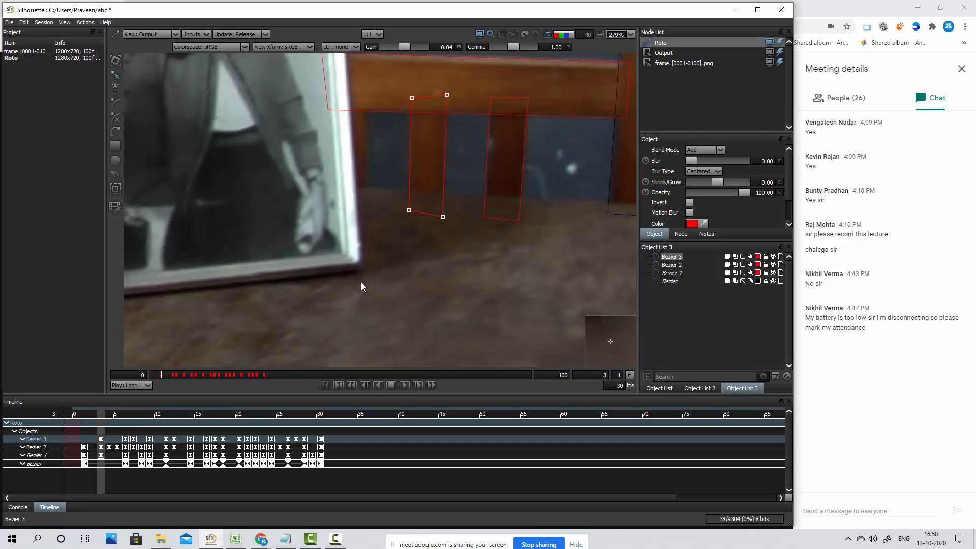
Keyframe the second slat shape at frame 1 by nudging it slightly right and up onto the slat
key(Left)
key(Left)
key(Right)
key(Right)
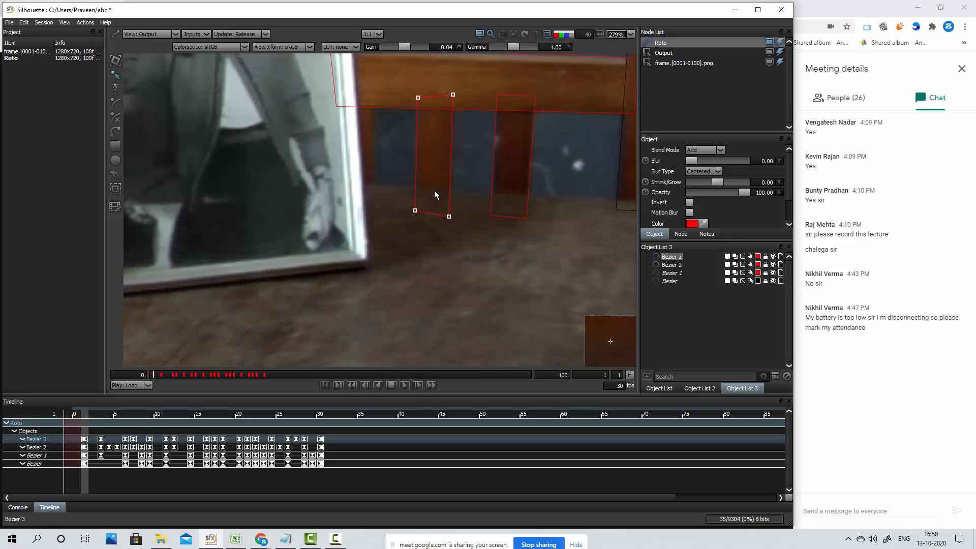
key(Up)
key(Up)
key(Up)
key(Up)
key(Up)
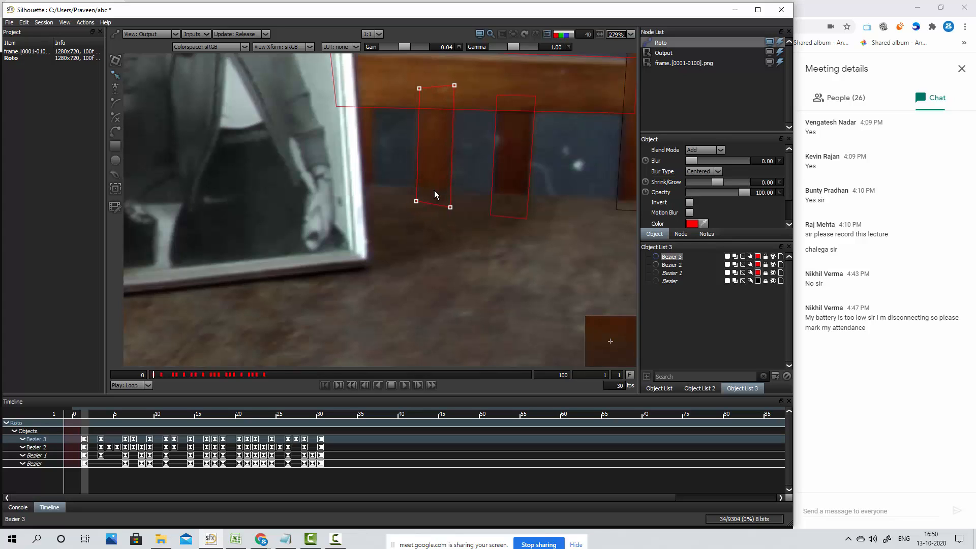
key(Down)
key(Down)
key(Down)
key(Down)
Step through frames 1 to 30 and back to check that the second slat shape follows the slat
key(Right)
key(Right)
key(Right)
key(Right)
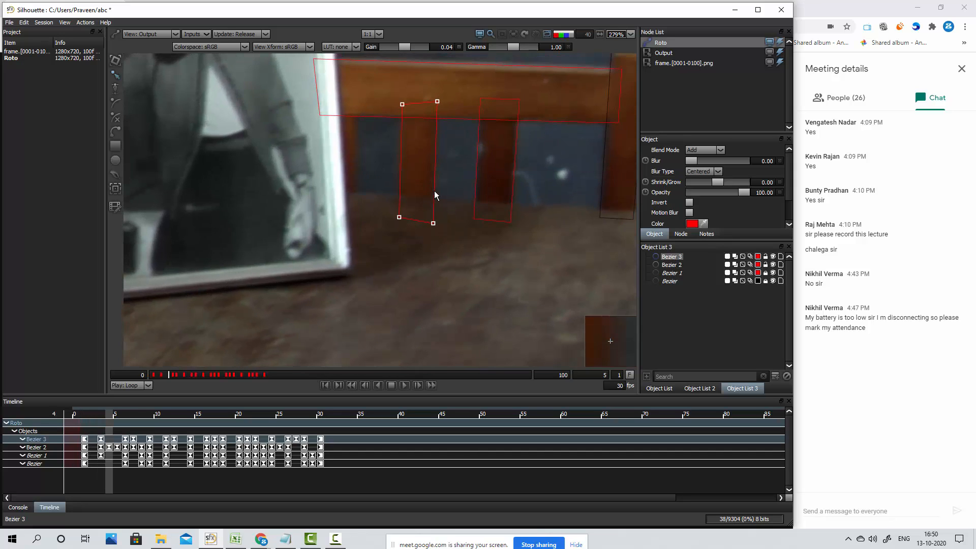
key(Right)
key(Right)
key(Right)
key(Right)
key(Right)
key(Right)
key(Right)
key(Right)
key(Right)
key(Right)
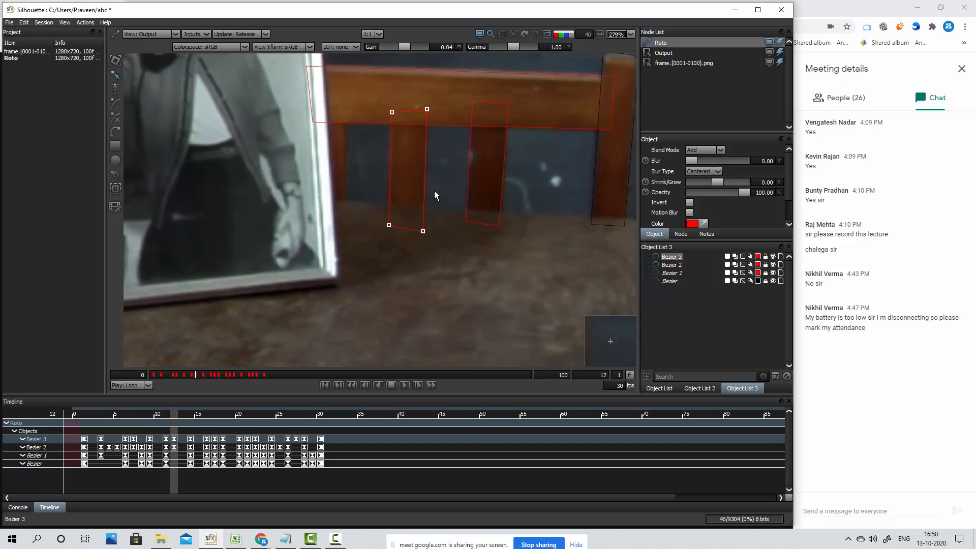
key(Right)
key(Right)
key(Right)
key(Right)
key(Right)
key(Right)
key(Right)
key(Right)
key(Right)
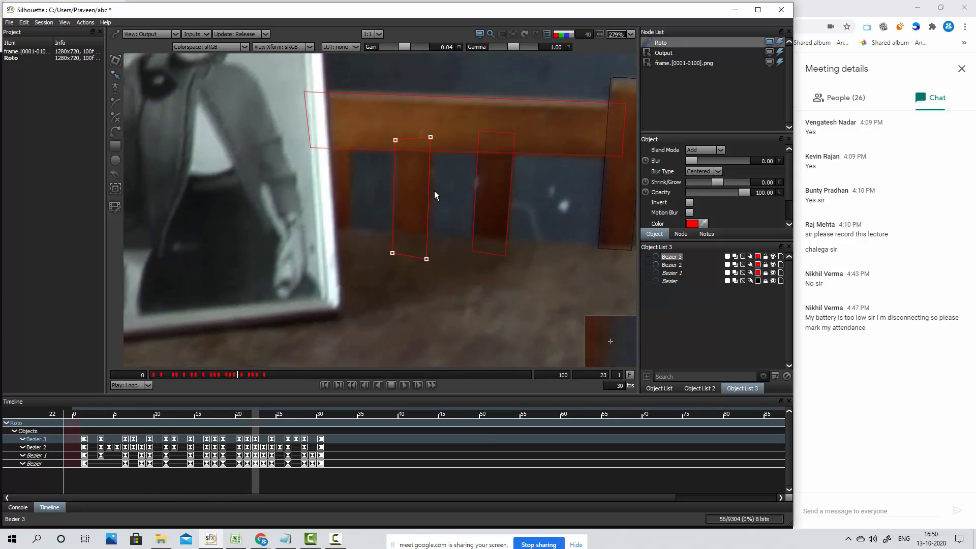
key(Right)
key(Right)
key(Right)
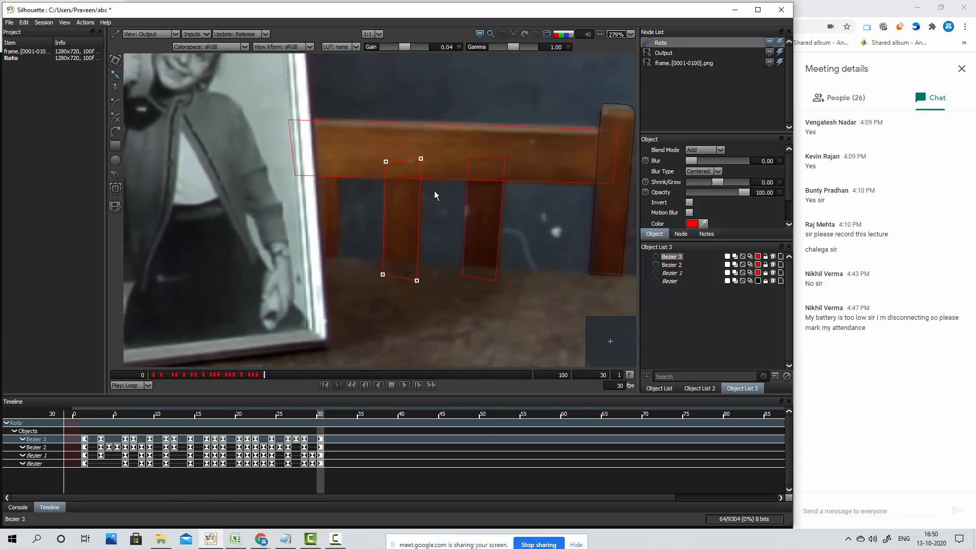
key(Left)
key(Left)
key(Left)
key(Left)
key(Left)
key(Left)
key(Left)
key(Left)
key(Left)
key(Left)
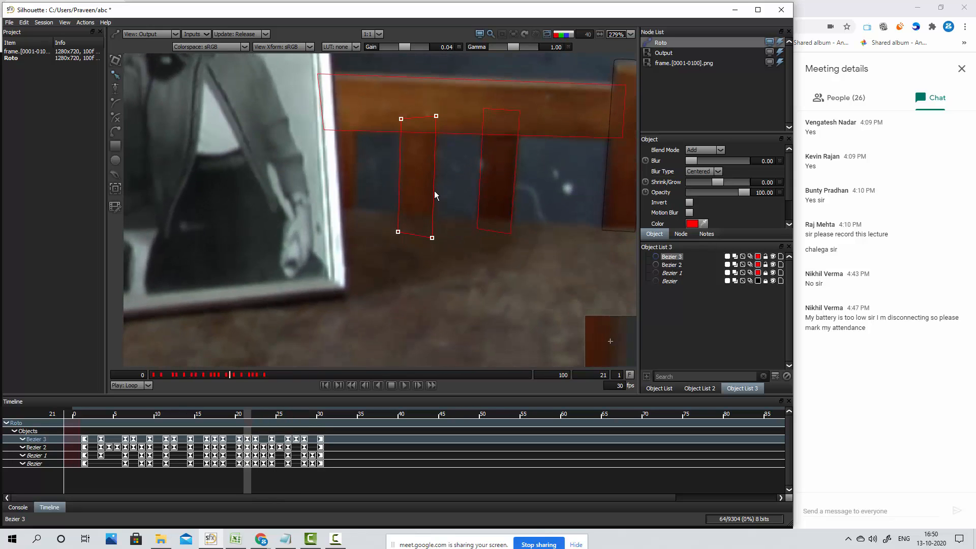
key(Left)
key(Left)
key(Left)
key(Left)
key(Left)
key(Left)
key(Left)
key(Left)
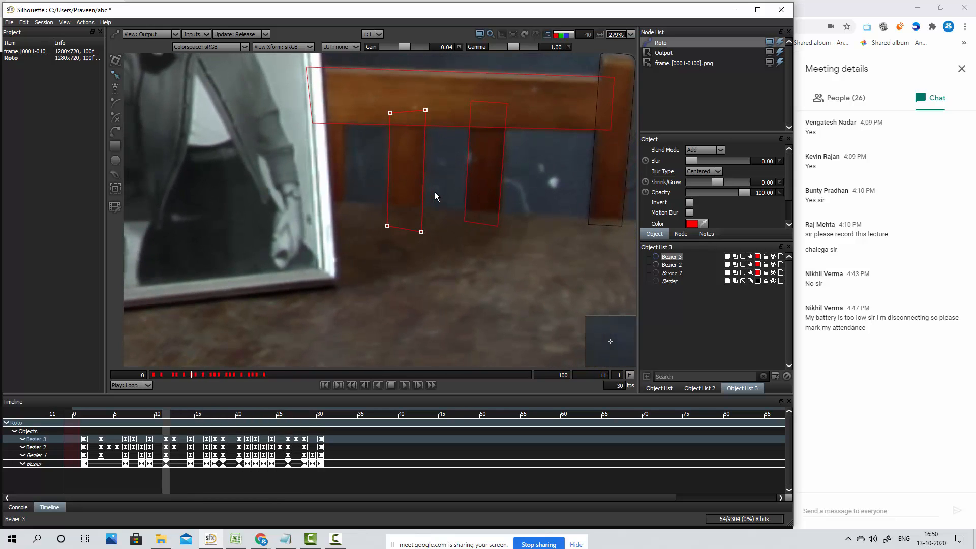
key(Left)
key(Left)
key(Left)
key(Left)
key(Left)
key(Left)
key(Left)
key(Left)
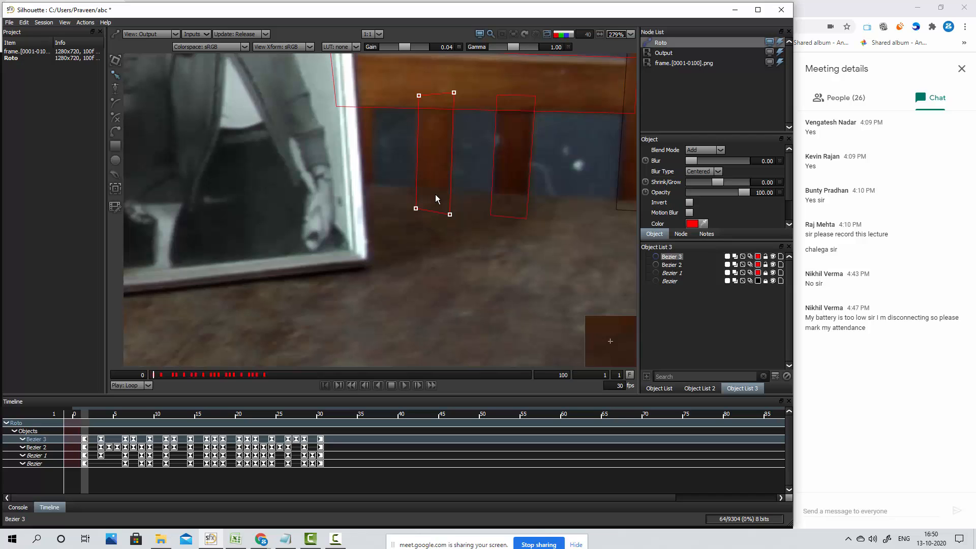
Draw a four-point Bezier shape around the third slat beside the picture frame at frame 1 and adjust its lower-right corner
drag(382, 160, 404, 206)
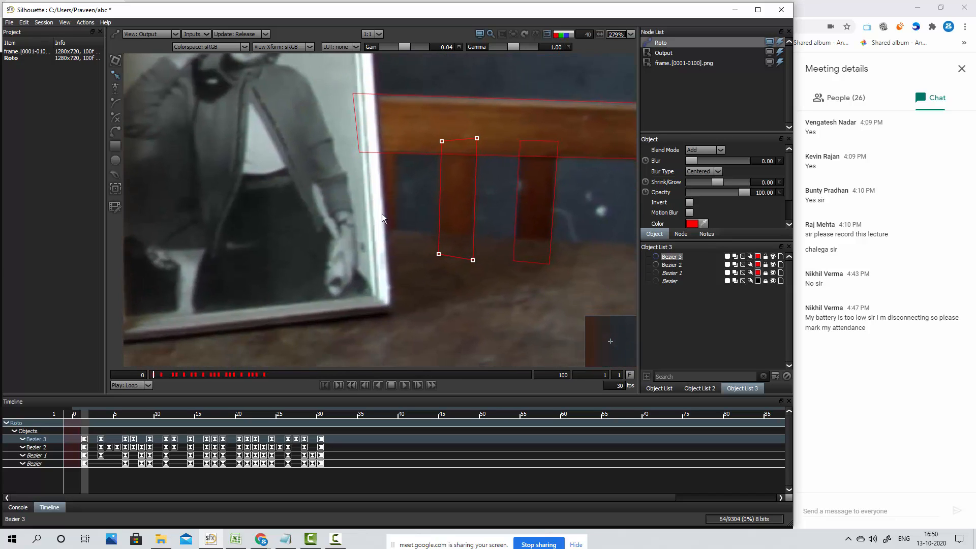
click(117, 133)
click(369, 145)
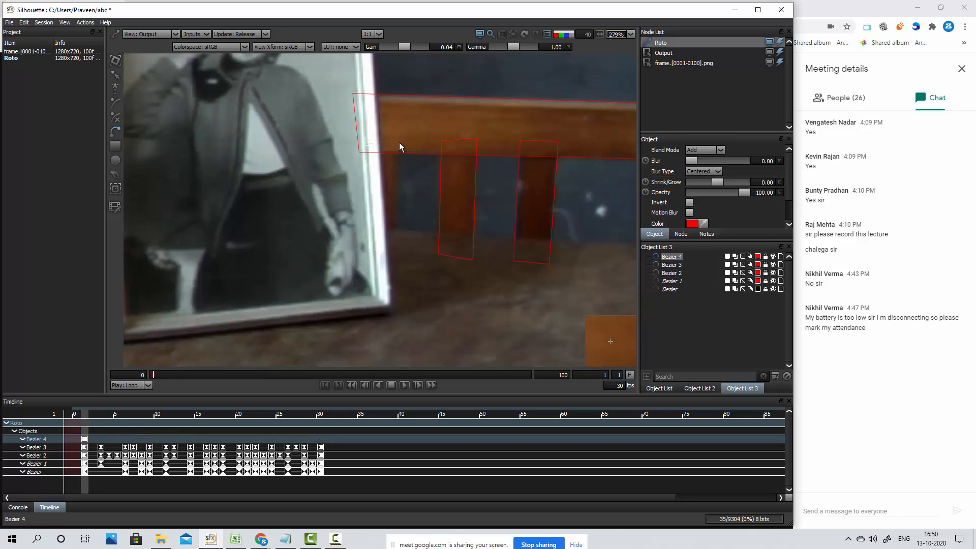
click(370, 244)
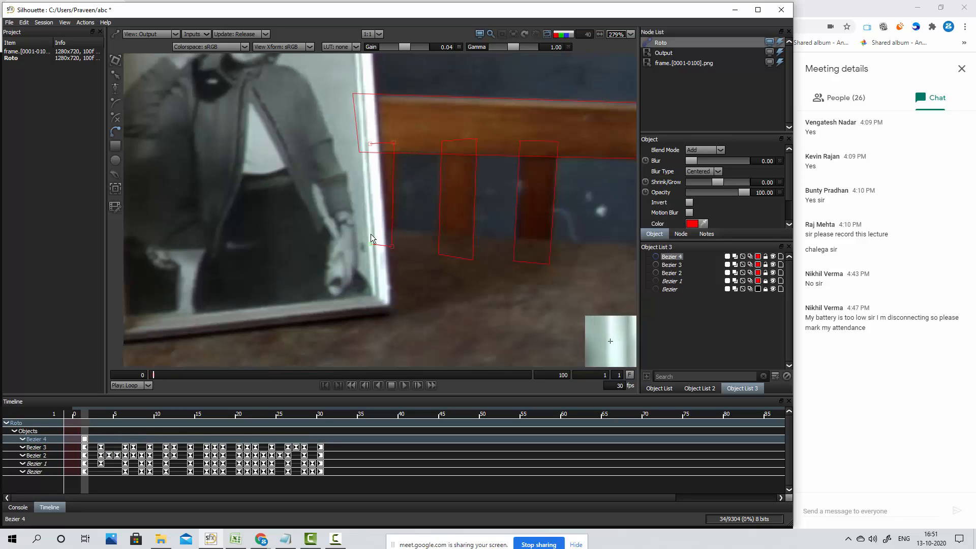
click(370, 144)
drag(393, 246, 397, 246)
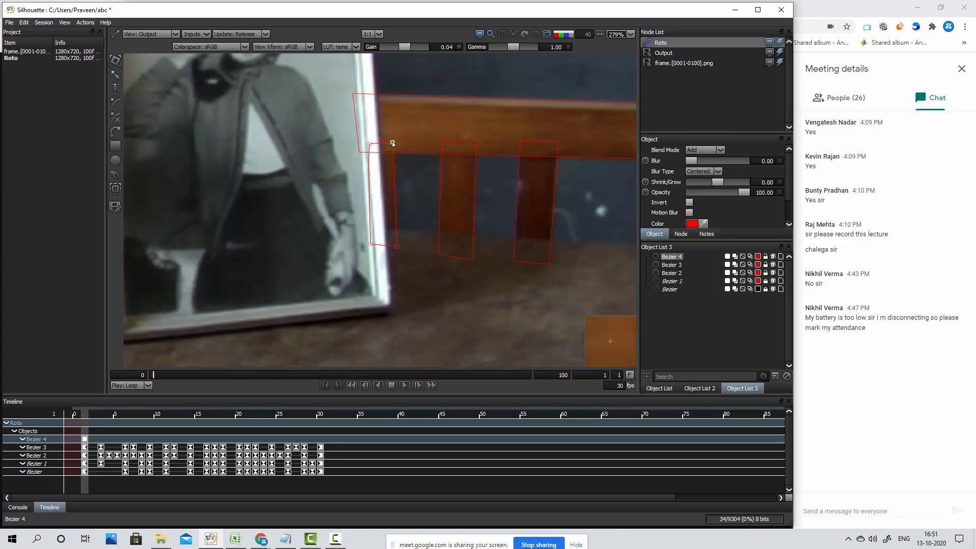
Select all points of the third slat shape and nudge it left at frame 3 to keyframe it
drag(332, 125, 405, 278)
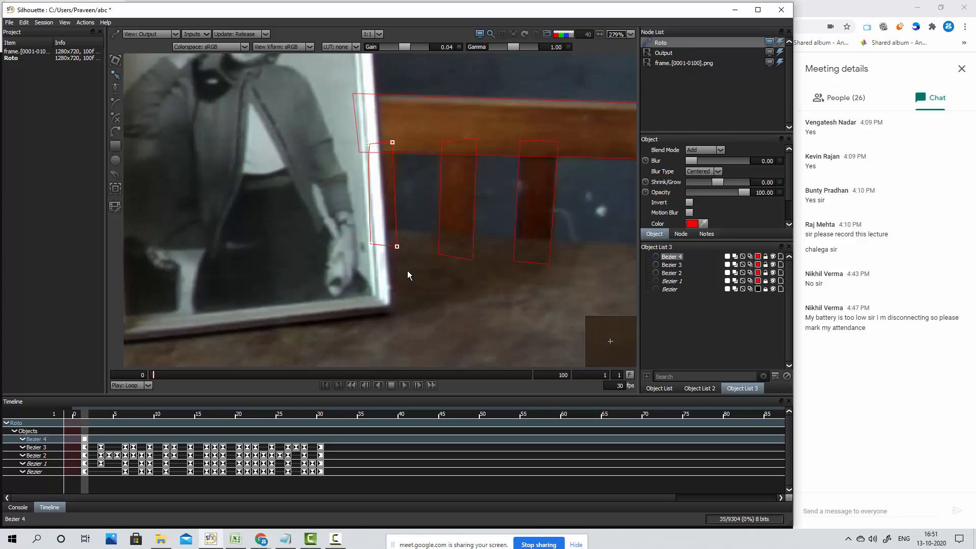
key(Right)
key(Right)
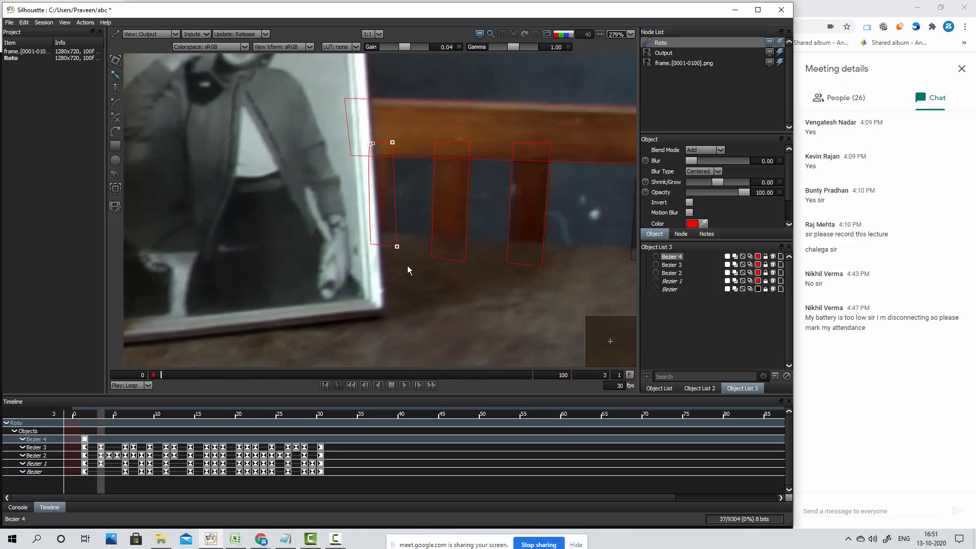
key(Left)
key(Left)
key(Left)
key(Left)
key(Left)
key(Left)
key(Left)
key(Left)
key(Left)
key(Left)
key(Left)
key(Left)
key(Left)
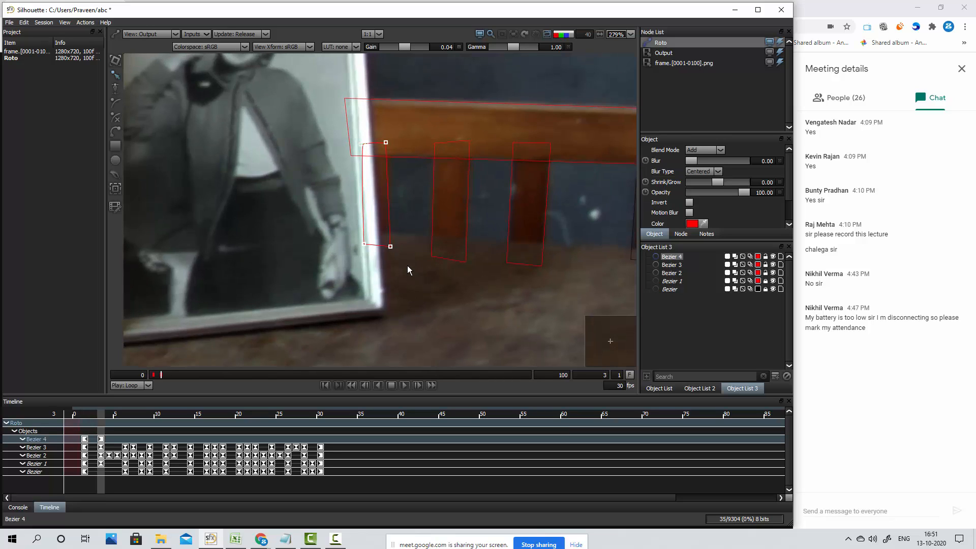
Keyframe the third slat shape at frame 6 by nudging it left and slightly down onto the slat
key(Left)
key(Left)
key(Left)
key(Right)
key(Right)
key(Right)
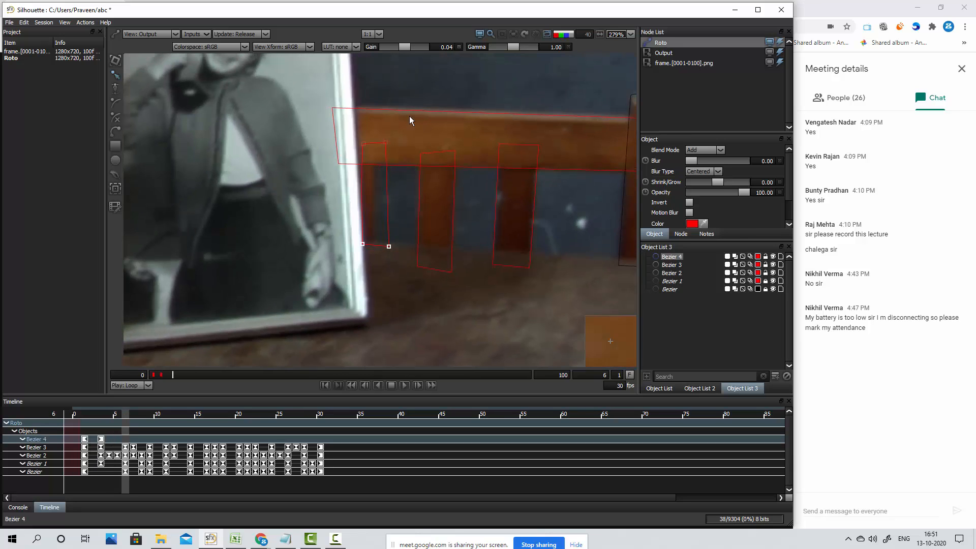
key(Left)
key(Left)
key(Left)
key(Left)
key(Left)
key(Left)
key(Left)
key(Left)
key(Left)
key(Left)
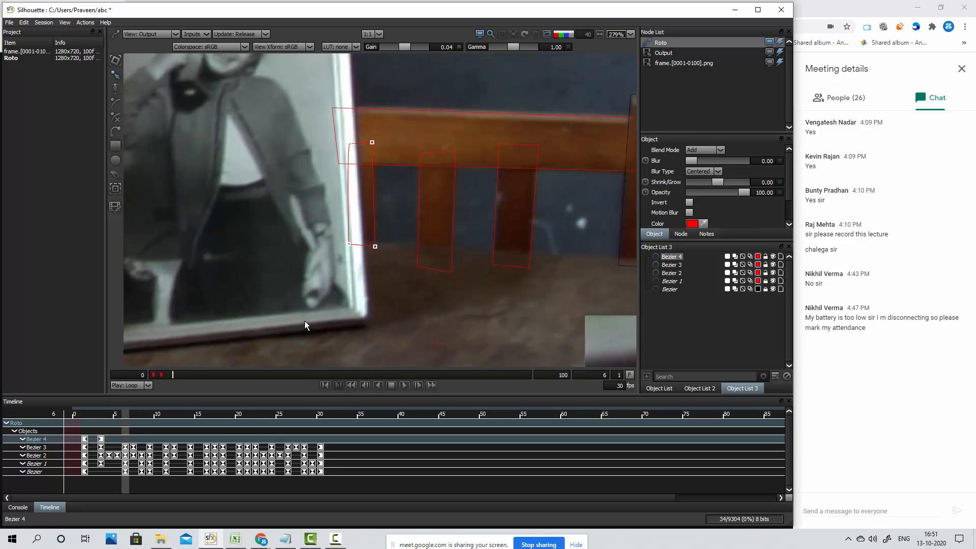
key(Down)
key(Down)
key(Down)
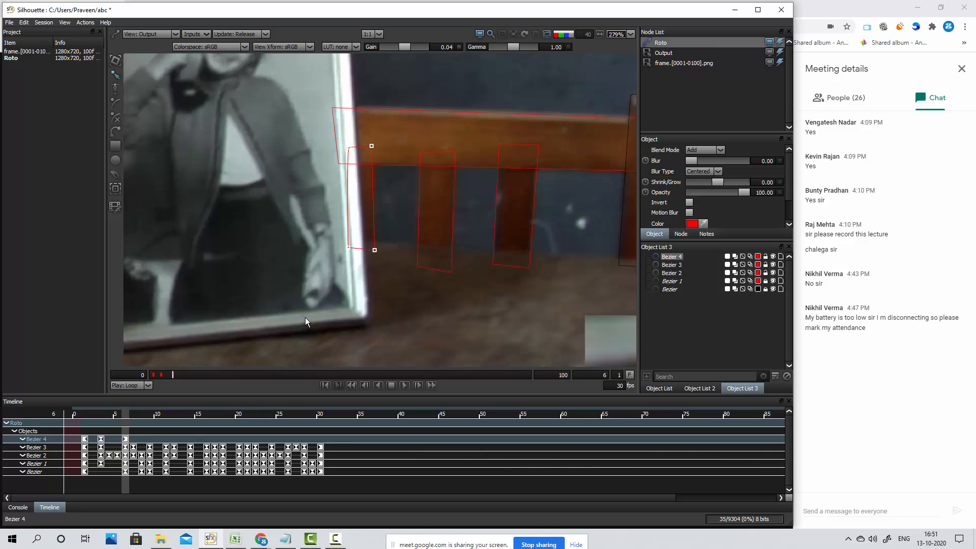
Reselect all points of the third slat shape at frame 9 and nudge it left and down to keyframe it
key(Left)
key(Left)
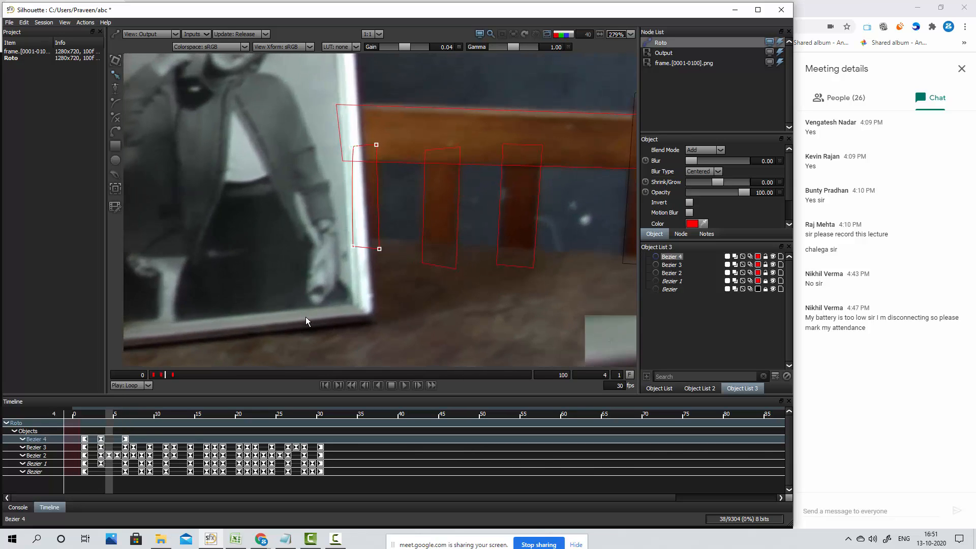
key(Right)
key(Right)
key(Right)
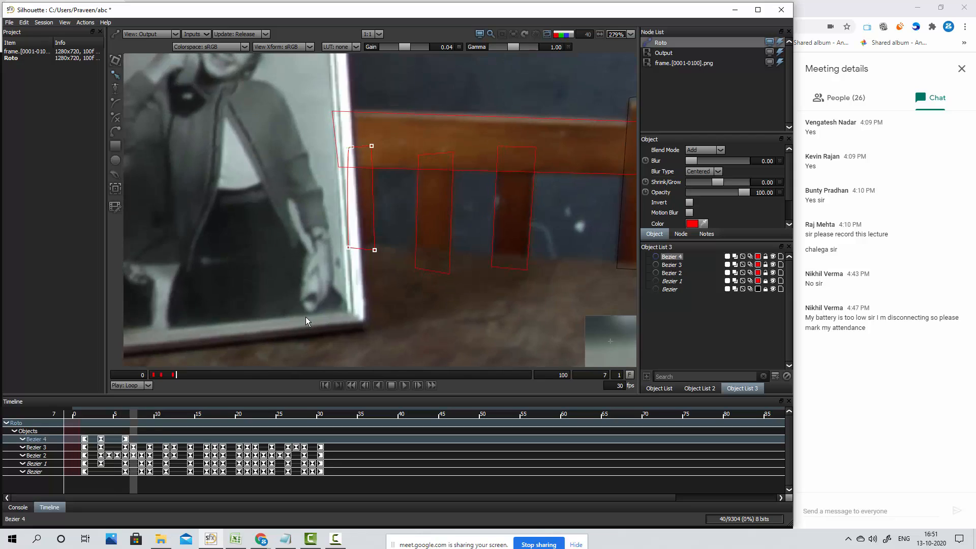
key(Right)
key(Right)
drag(390, 137, 310, 310)
key(KP_4)
key(KP_4)
key(KP_2)
key(KP_2)
key(KP_2)
key(KP_2)
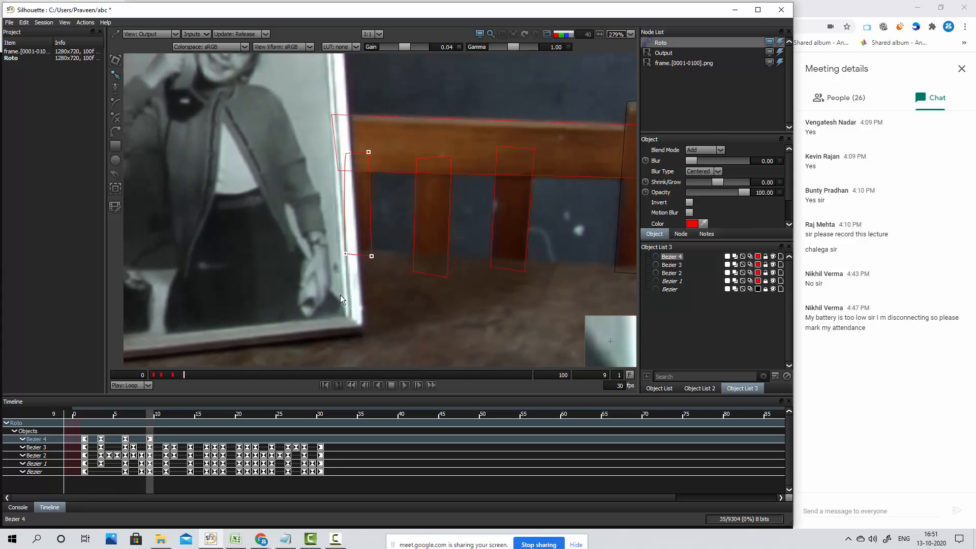
Check the third slat shape on the preceding frames, then keyframe it at frame 11 by nudging it left and slightly down
key(Left)
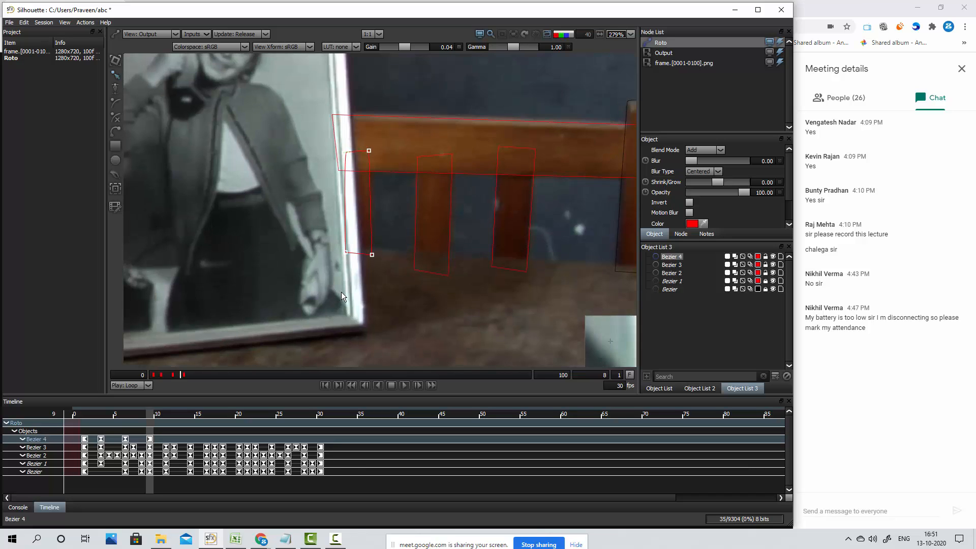
key(Left)
key(Left)
key(Right)
key(Right)
key(Right)
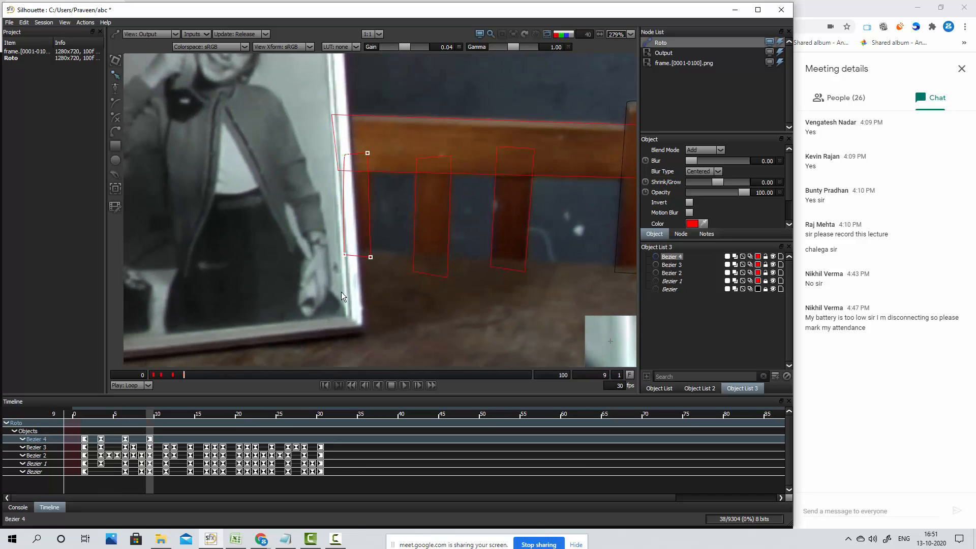
key(Right)
key(Right)
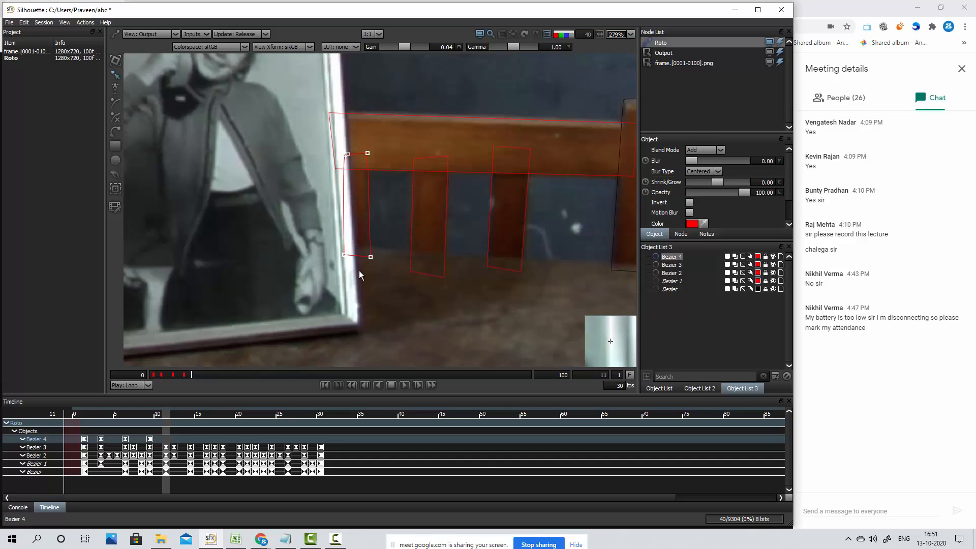
key(Left)
Keyframe the third slat shape at frame 12 by nudging it slightly down
key(Left)
key(Down)
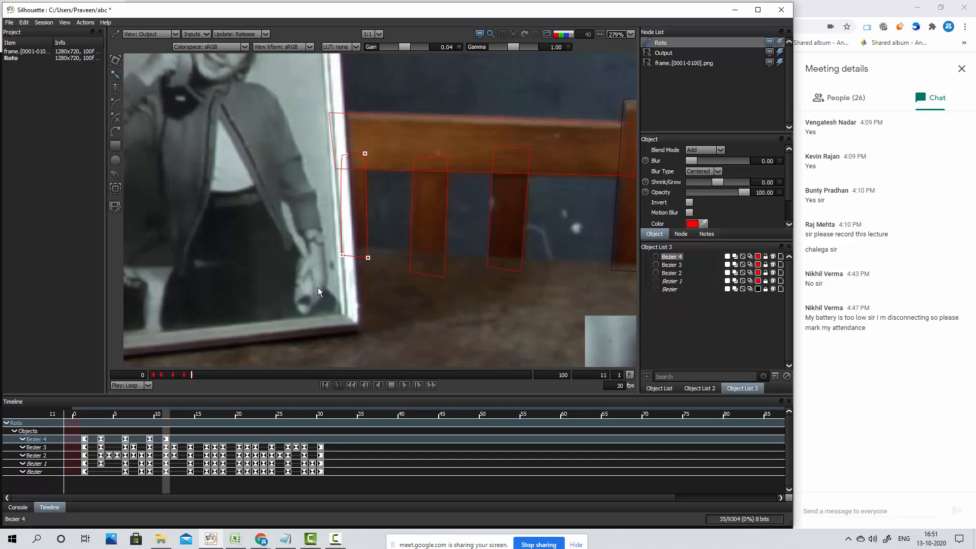
key(Left)
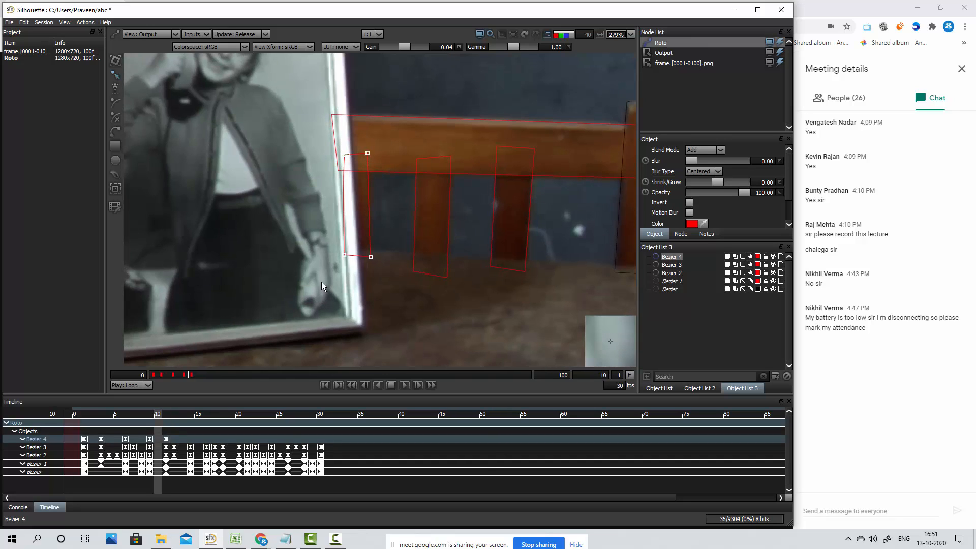
key(Right)
key(Right)
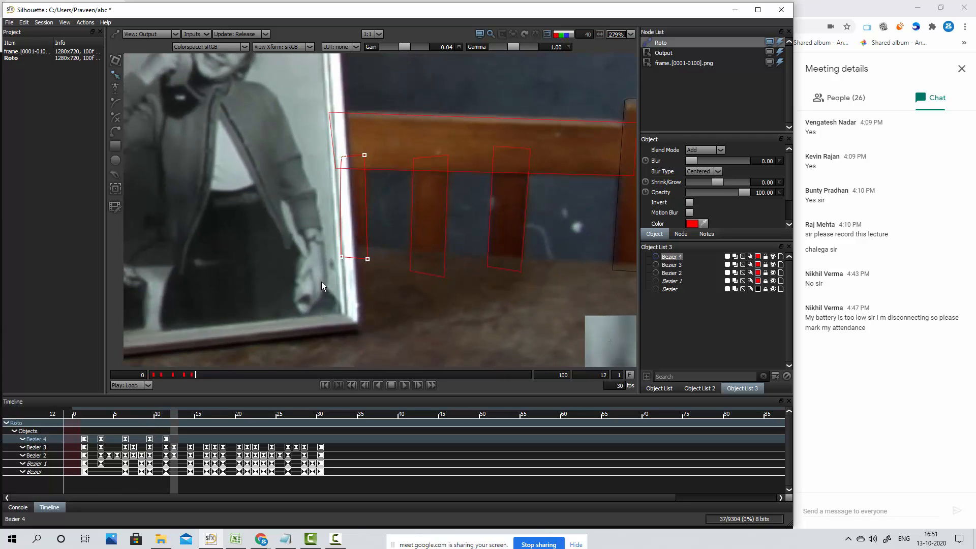
key(Right)
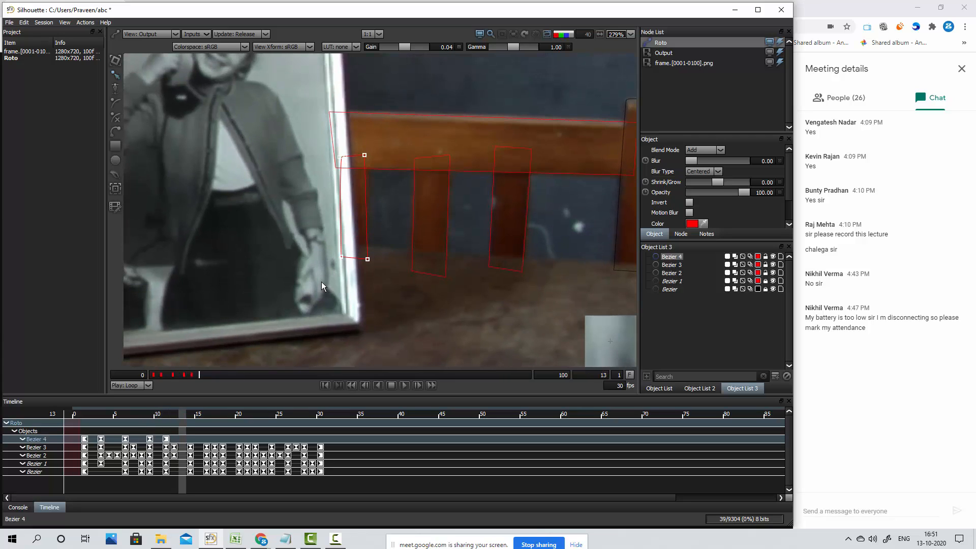
key(Left)
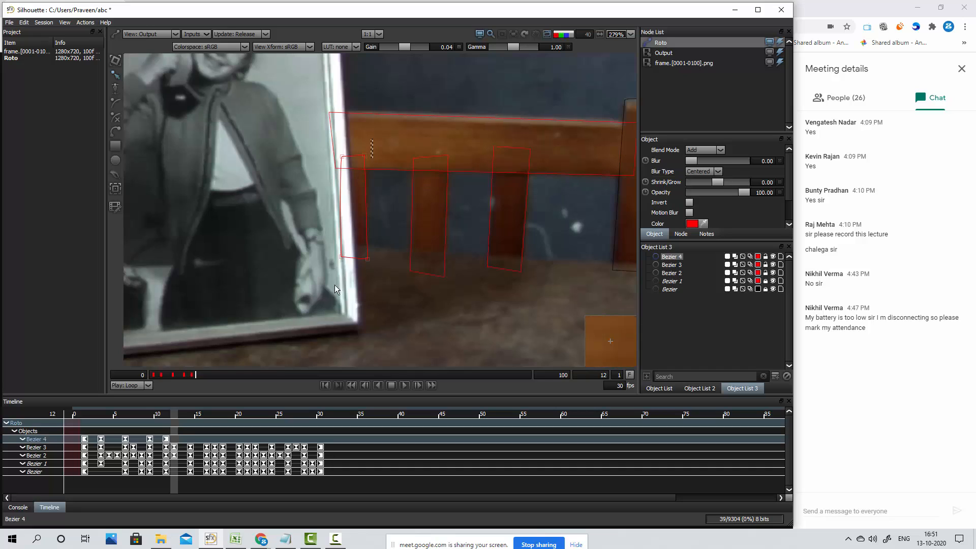
key(Down)
Keyframe the third slat shape by nudging it slightly right at frame 13 and right and up at frame 14
key(Right)
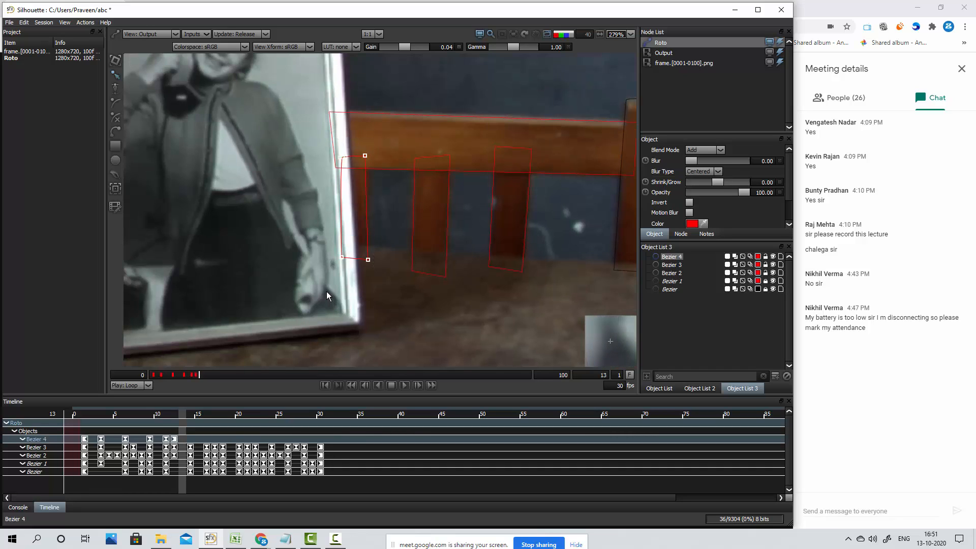
key(KP_6)
key(Right)
key(Right)
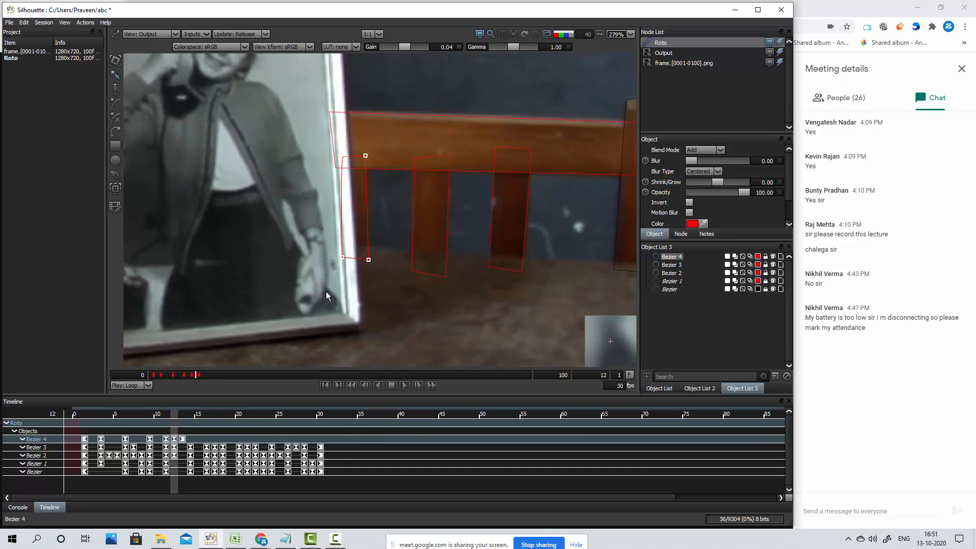
key(Left)
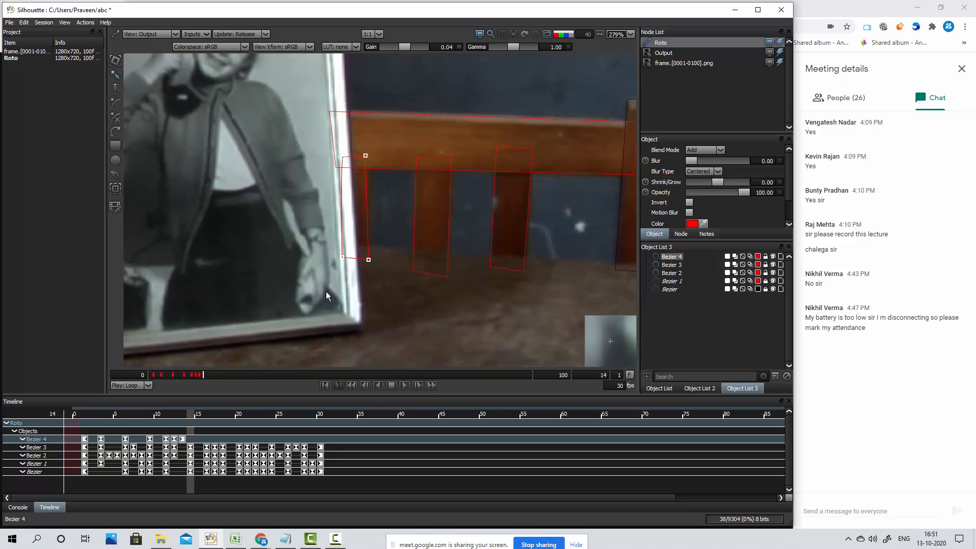
key(KP_6)
key(KP_8)
Keyframe the third slat shape at frame 16 by nudging it up and slightly right
key(Right)
key(Right)
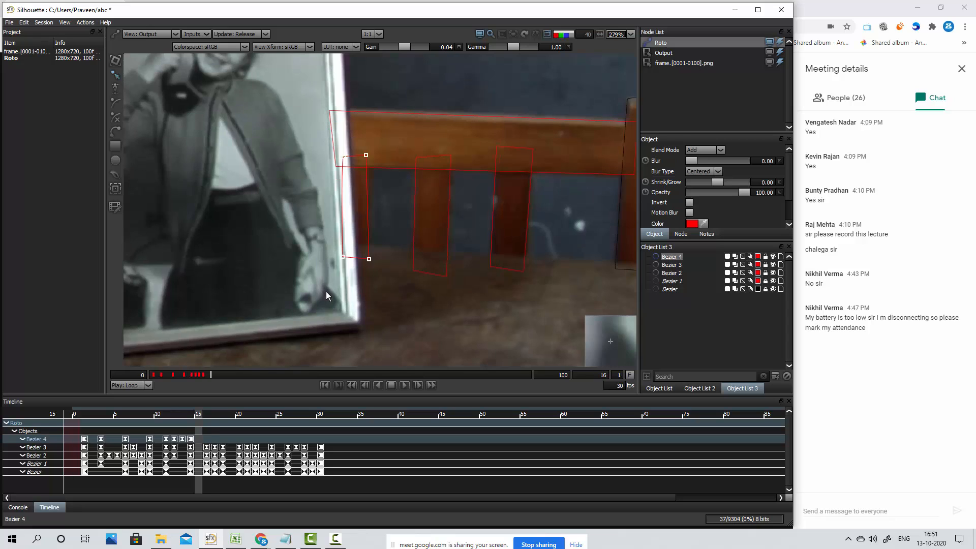
key(KP_8)
key(KP_8)
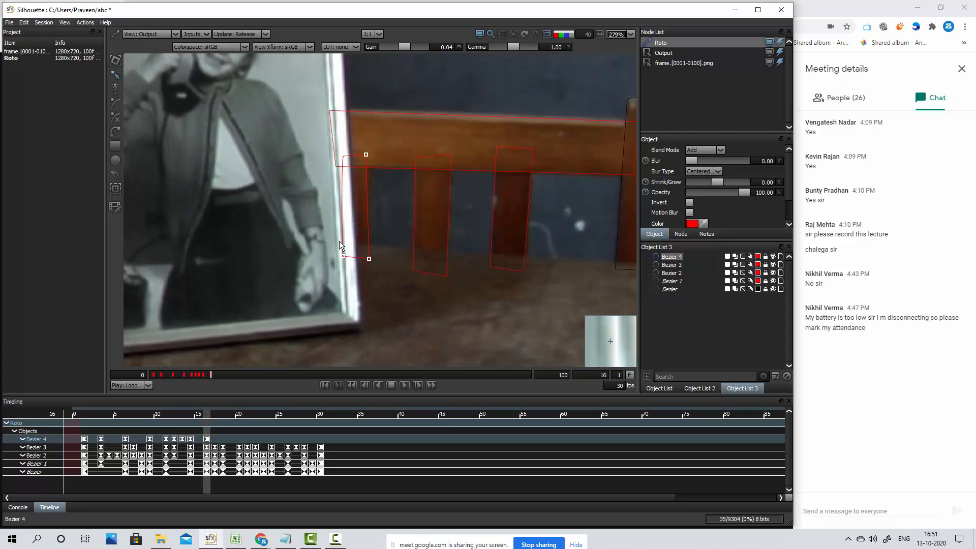
key(KP_6)
Compare the third slat shape on frames 16 to 18, then nudge it slightly down at frame 17 to keyframe it
key(Right)
key(Right)
key(Right)
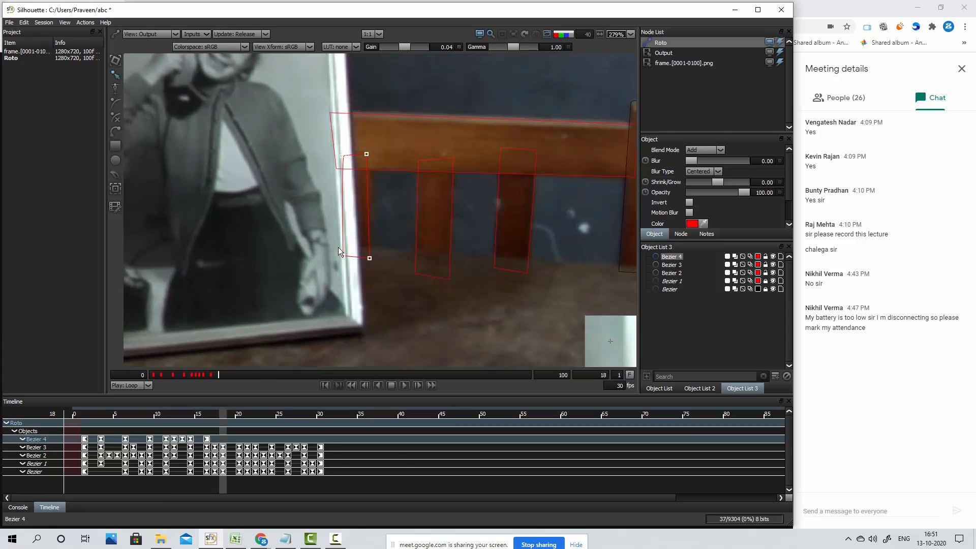
key(Left)
key(Left)
key(Left)
key(Right)
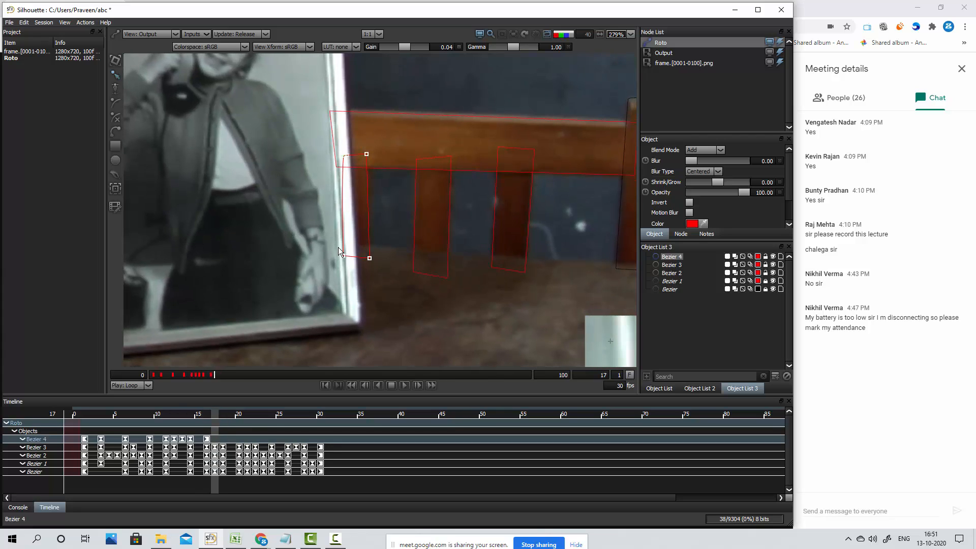
key(KP_2)
Keyframe the third slat shape at frame 18 by nudging it down and right onto the slat
key(Right)
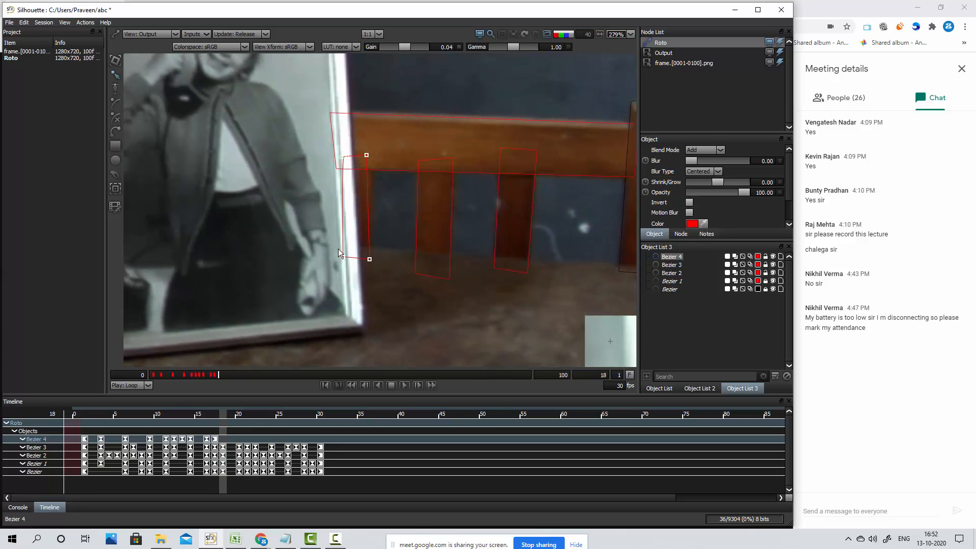
key(KP_2)
key(KP_6)
key(KP_6)
key(KP_2)
key(KP_6)
key(KP_6)
key(KP_2)
key(KP_2)
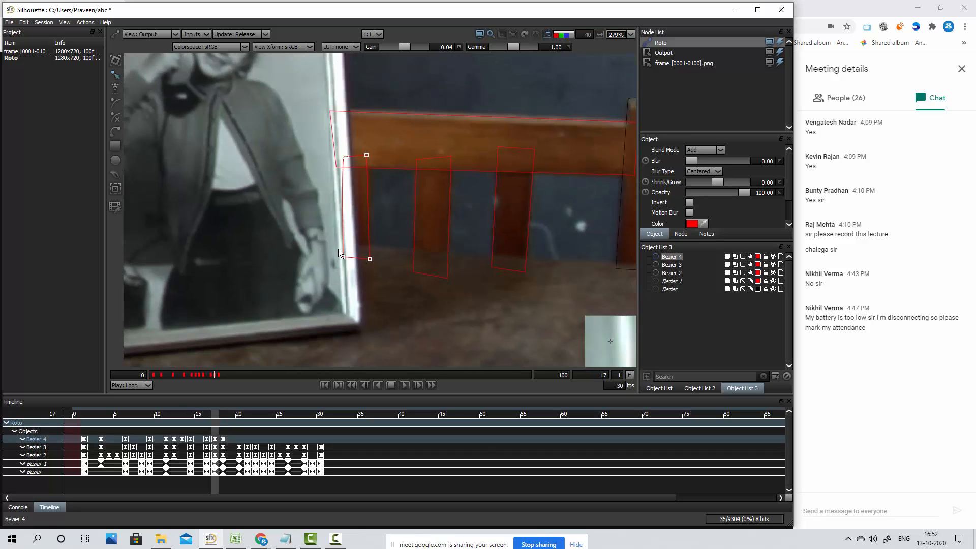
Keyframe the third slat shape at frame 20 by nudging it down and right to match the slat
key(Right)
key(Right)
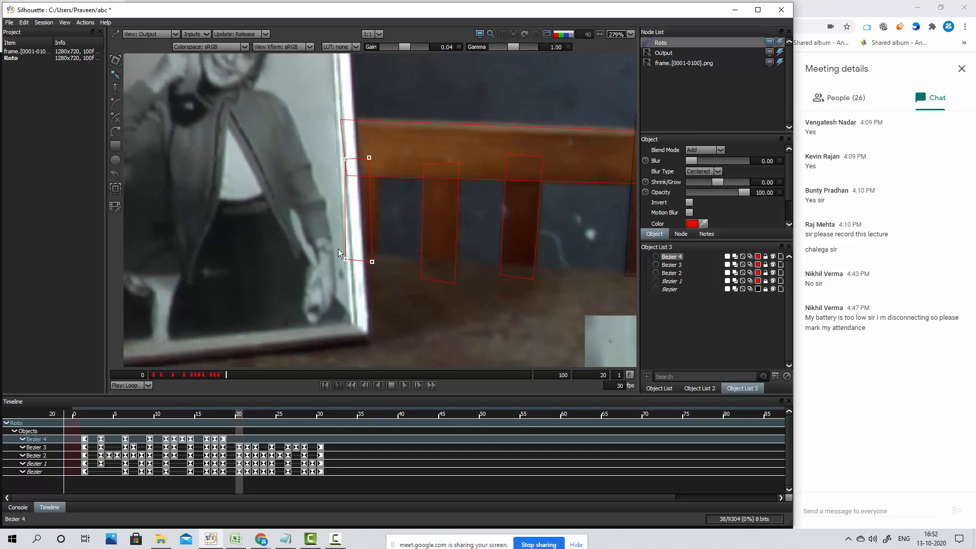
key(KP_2)
key(KP_2)
key(KP_2)
key(KP_2)
key(KP_6)
key(KP_6)
key(KP_6)
key(KP_6)
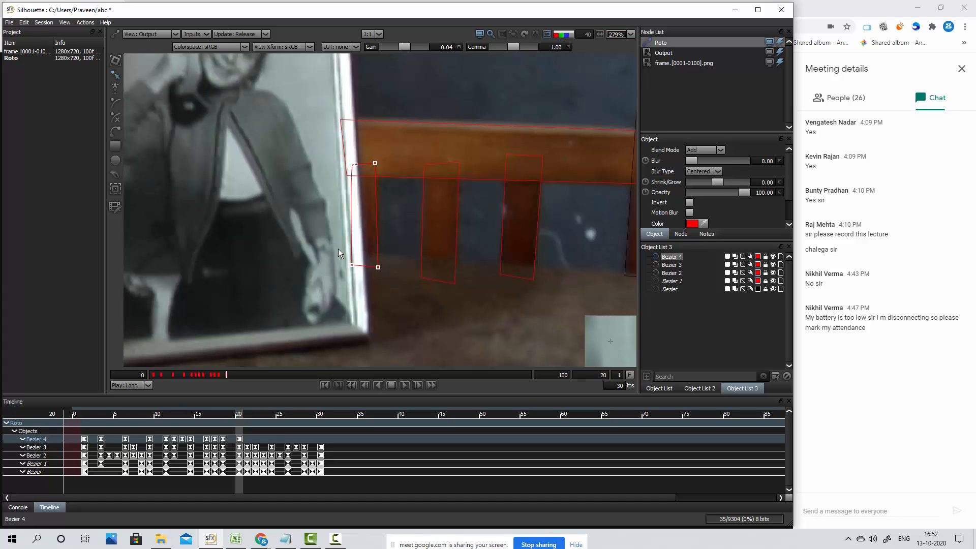
Keyframe the third slat shape at frame 22 by nudging it down, and fine-tune its position at frame 21
key(Left)
key(Left)
key(Right)
key(Right)
key(Right)
key(Right)
key(KP_2)
key(KP_2)
key(KP_2)
key(KP_2)
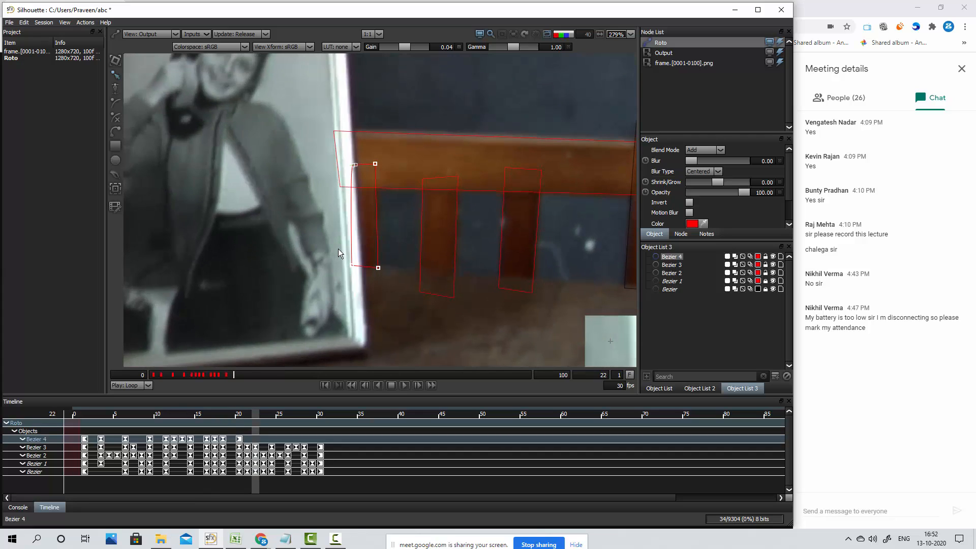
key(Left)
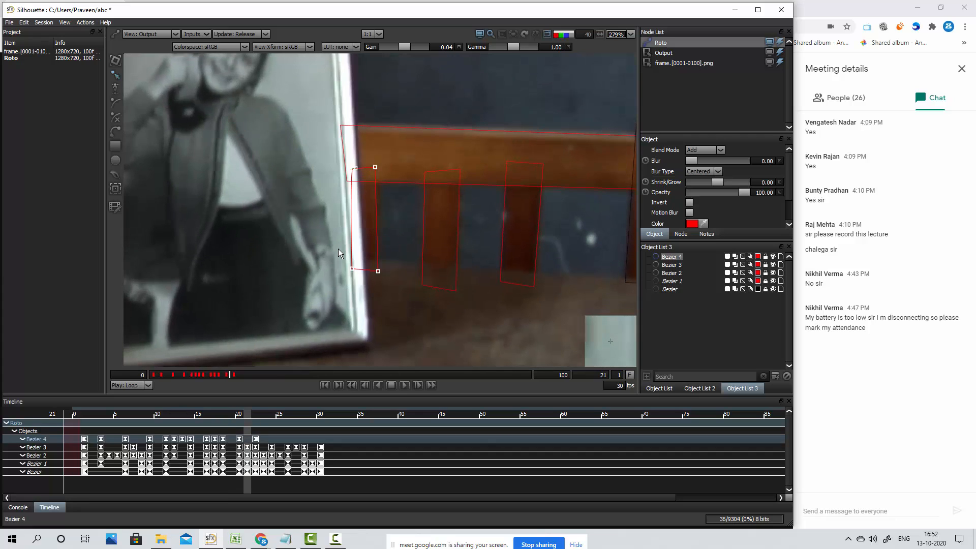
key(KP_9)
Keyframe the third slat shape at frame 24 by nudging it left and well down onto the slat
key(Right)
key(Right)
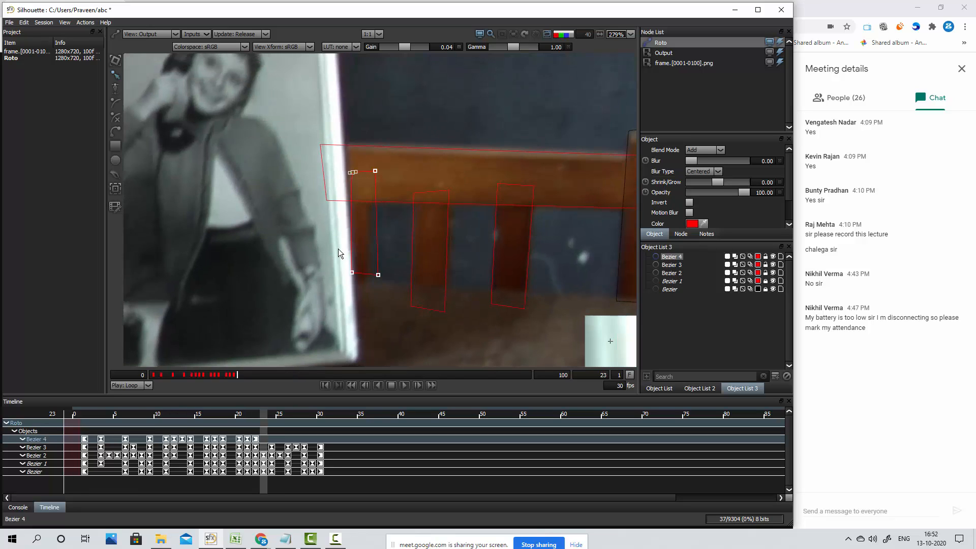
key(Right)
key(KP_4)
key(KP_4)
key(KP_4)
key(KP_4)
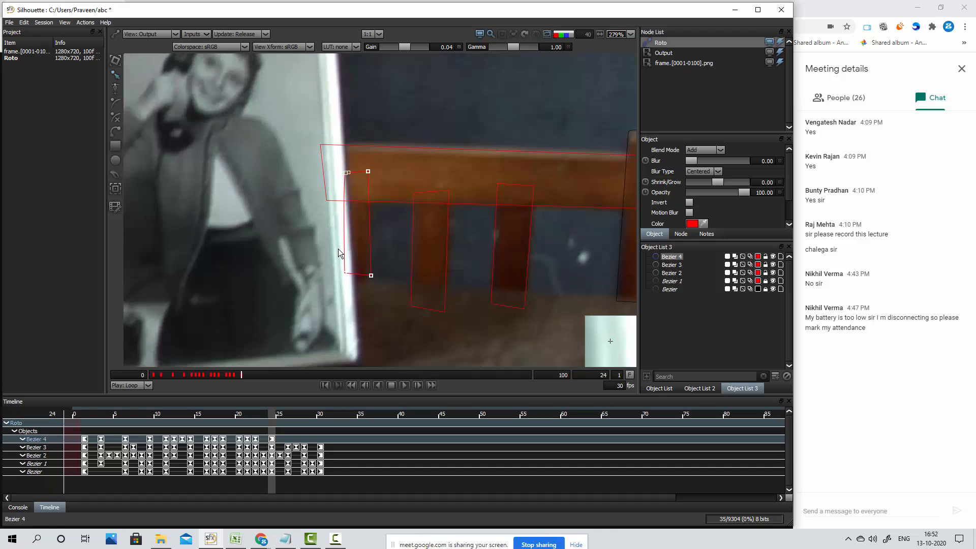
key(KP_2)
key(KP_2)
key(KP_2)
key(KP_2)
key(KP_2)
key(KP_2)
key(KP_2)
key(KP_2)
key(KP_2)
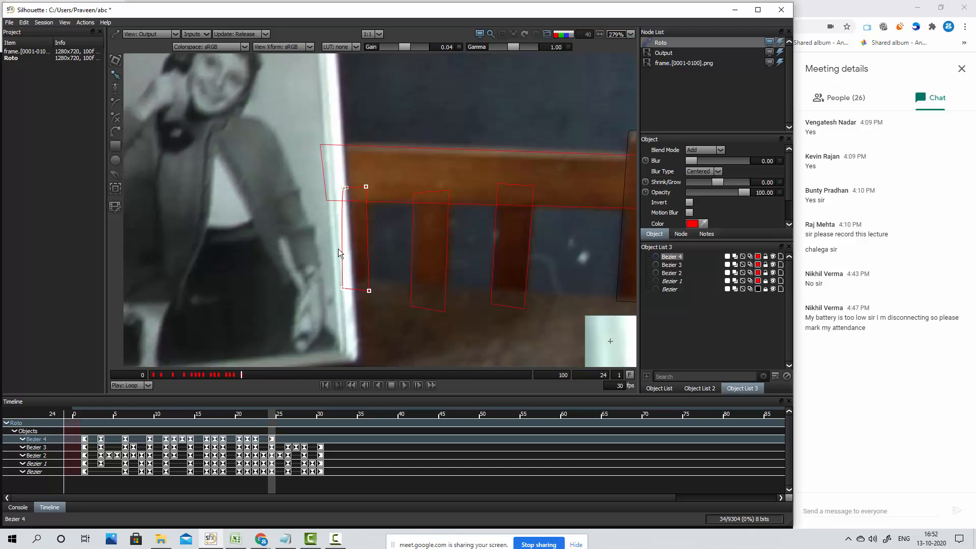
Check the third slat shape around frames 22 to 25, then keyframe it at frame 26 by nudging it left and down
key(Left)
key(Right)
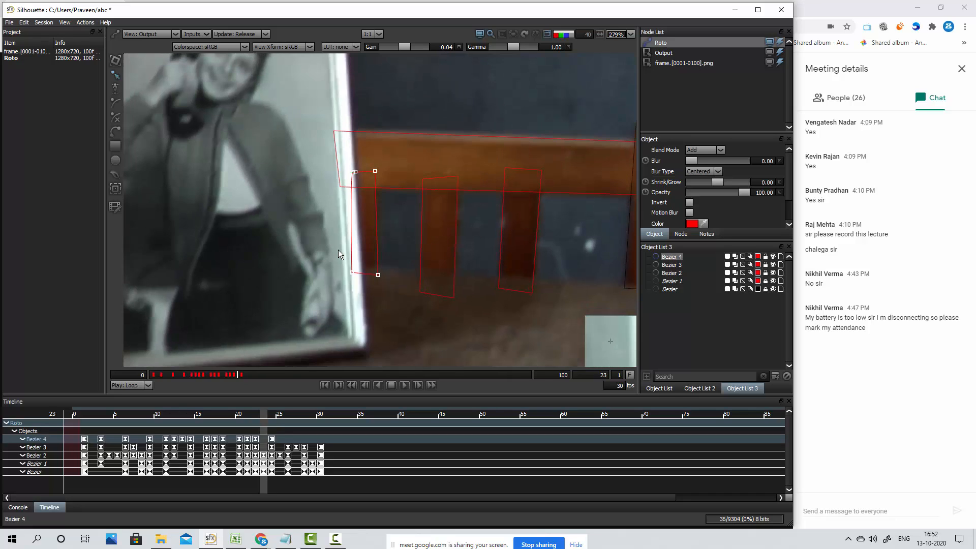
key(Left)
key(Right)
key(Right)
key(Right)
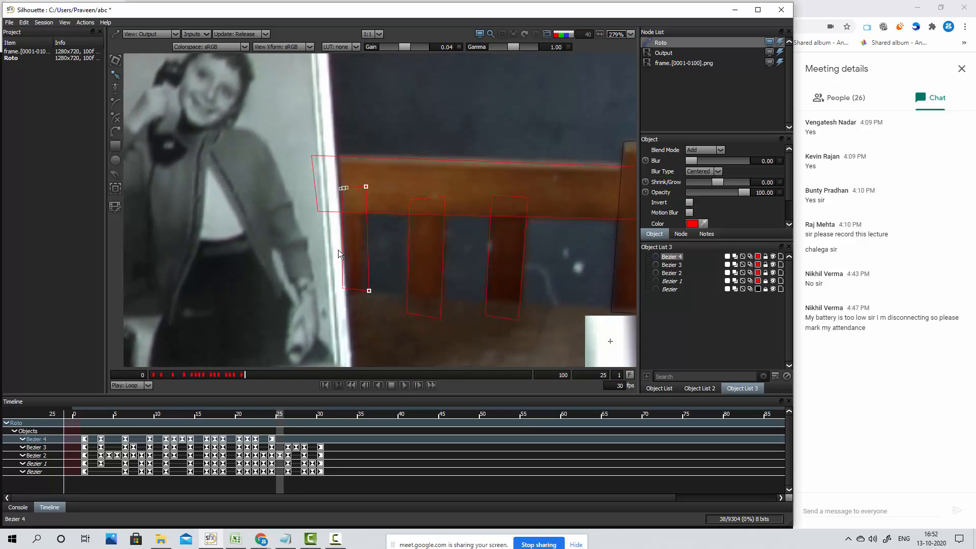
key(Left)
key(Left)
key(Left)
key(Left)
key(Left)
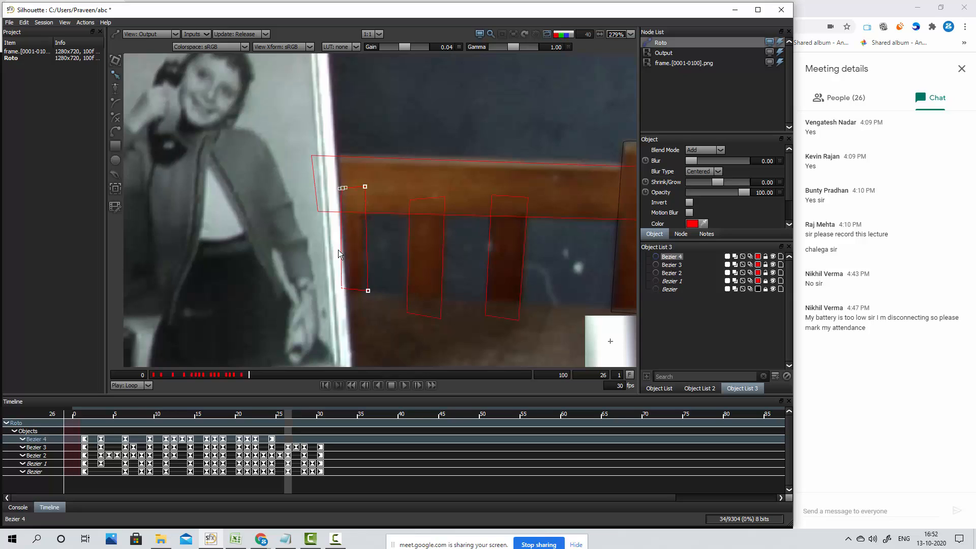
key(Down)
key(Down)
key(Down)
key(Down)
Adjust the third slat shape's position at frame 25 to keyframe it
key(Left)
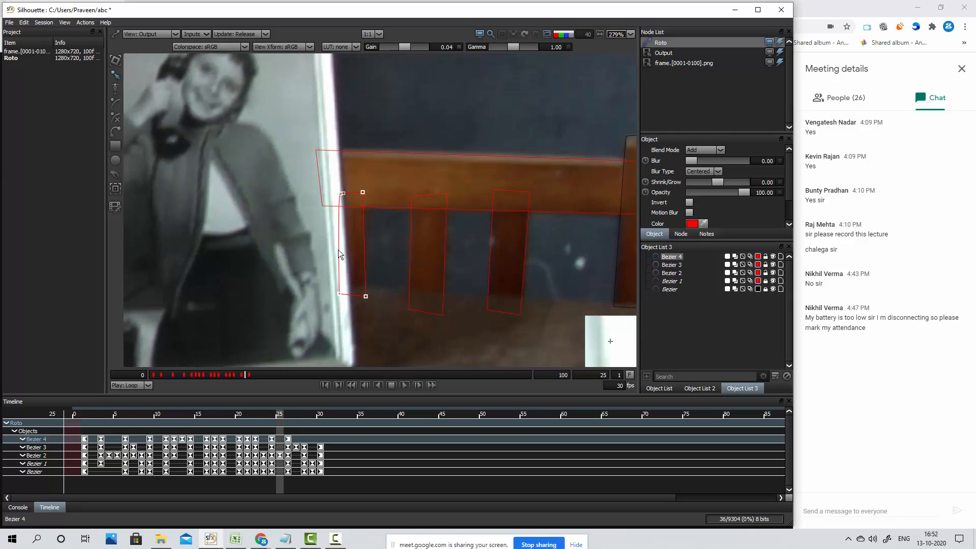
key(Left)
key(Right)
key(Right)
key(Right)
Keyframe the third slat shape at frame 28 by nudging it down to match the slat
key(Right)
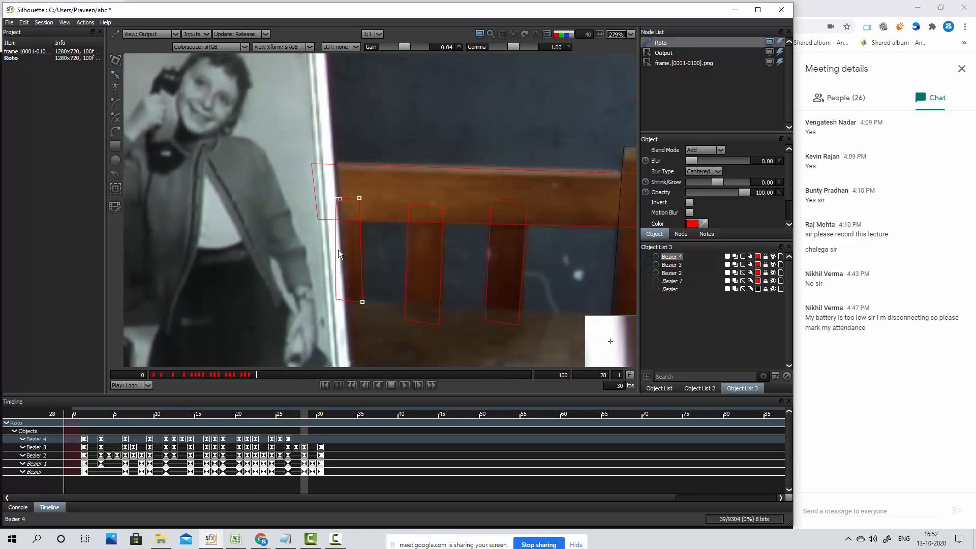
key(Left)
key(Left)
key(Right)
key(Right)
key(Down)
key(Down)
key(Down)
key(Down)
key(Down)
key(Down)
key(Down)
key(Up)
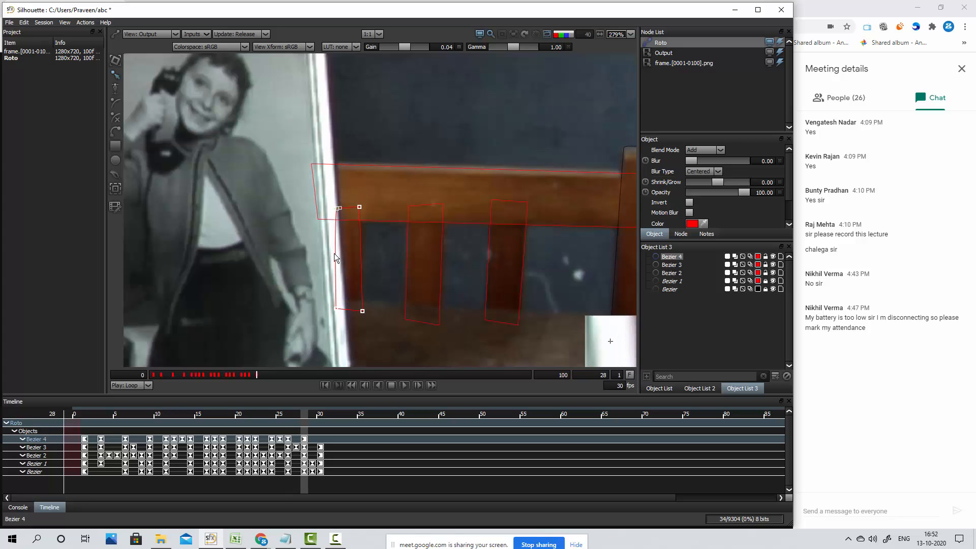
Keyframe the third slat shape at frame 30 by nudging it down slightly
key(Left)
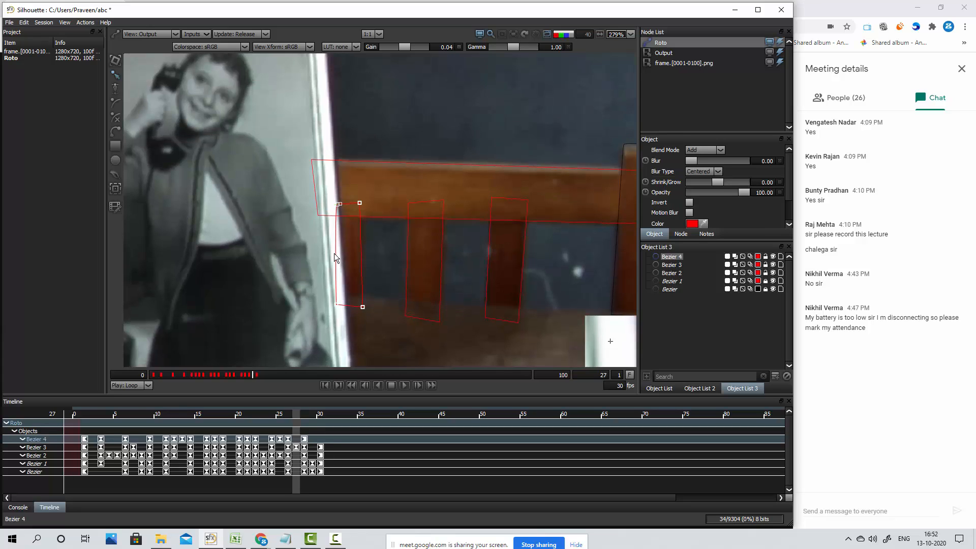
key(Right)
key(Right)
key(Right)
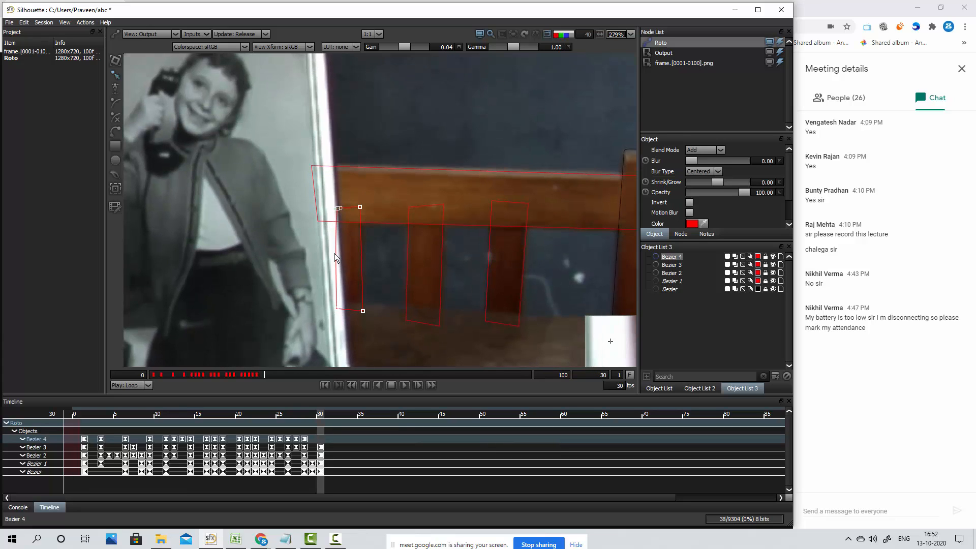
key(Down)
Step back through the frames to frame 18 to check the slat shape, then display the alpha matte with the shape outlines hidden
key(Left)
key(Left)
key(Left)
key(Left)
key(Left)
key(Left)
key(Left)
key(Left)
key(Left)
key(Left)
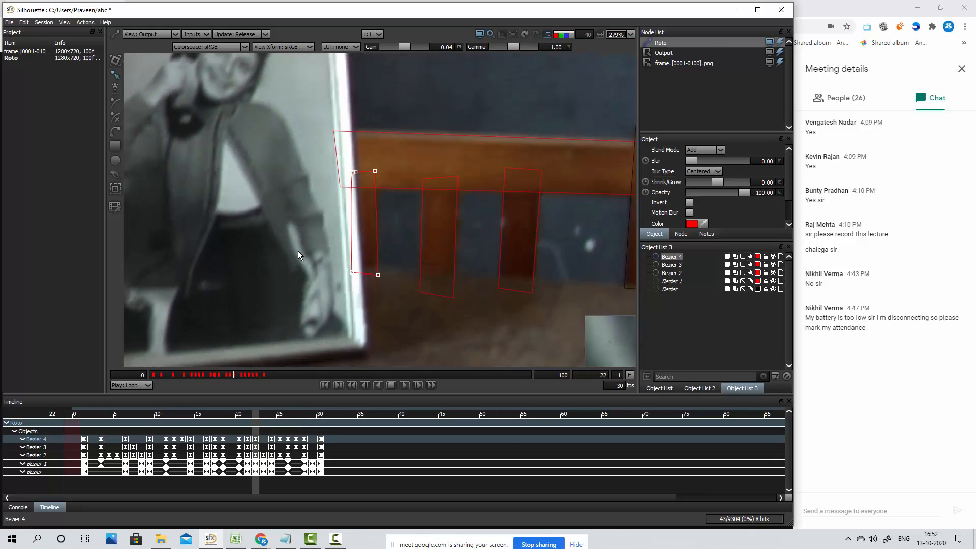
key(z)
key(z)
key(z)
key(z)
scroll(324, 266, down, 5)
drag(540, 238, 499, 237)
key(a)
key(a)
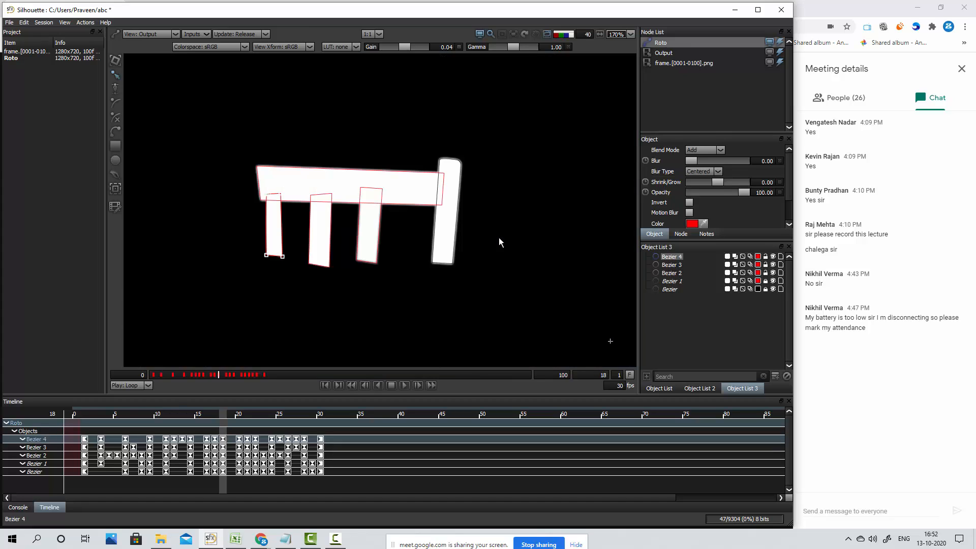
key(o)
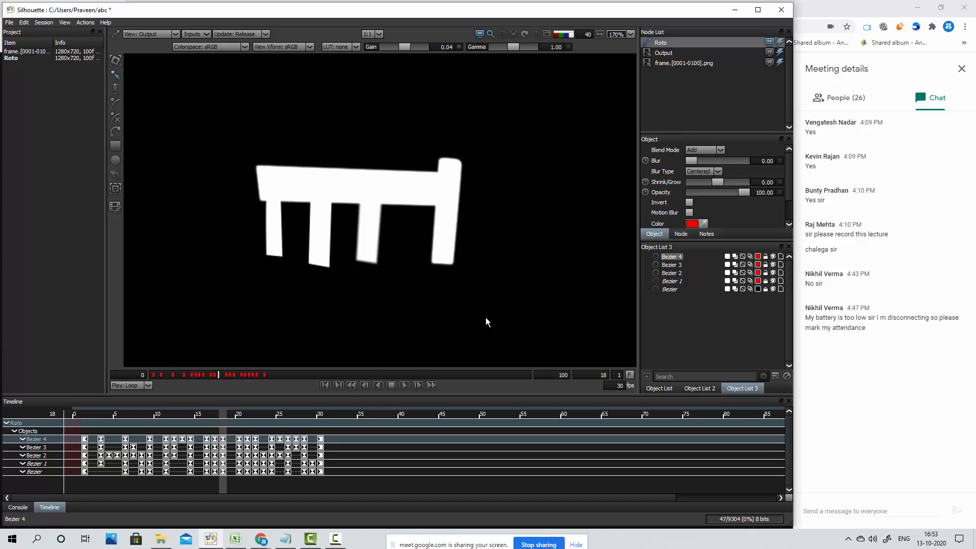
Play the chair's matte animation forward past the last keyframes and stop it
click(328, 387)
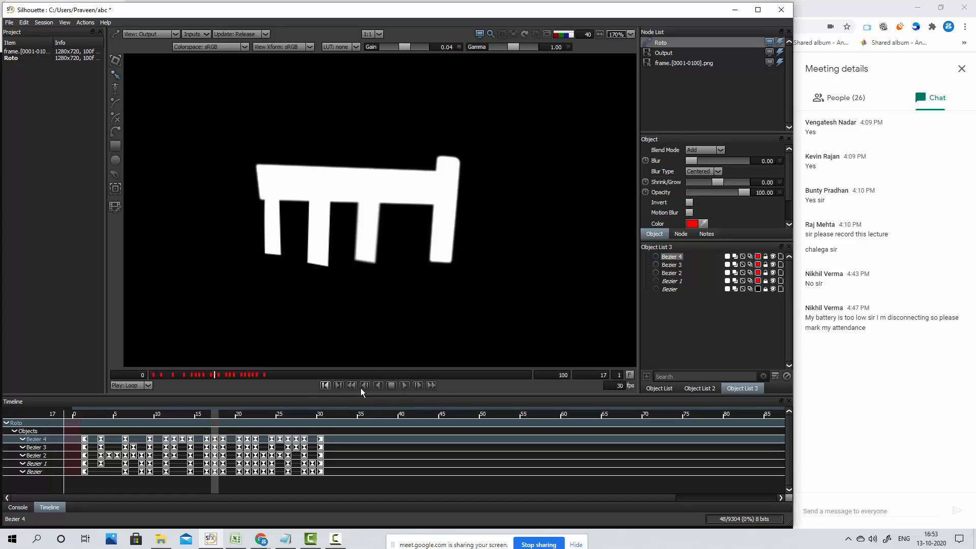
click(404, 386)
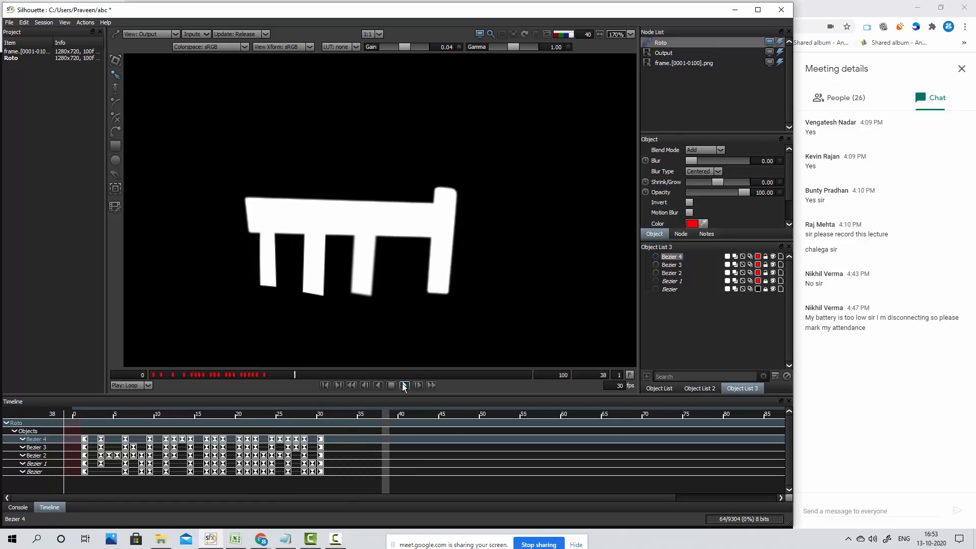
click(403, 386)
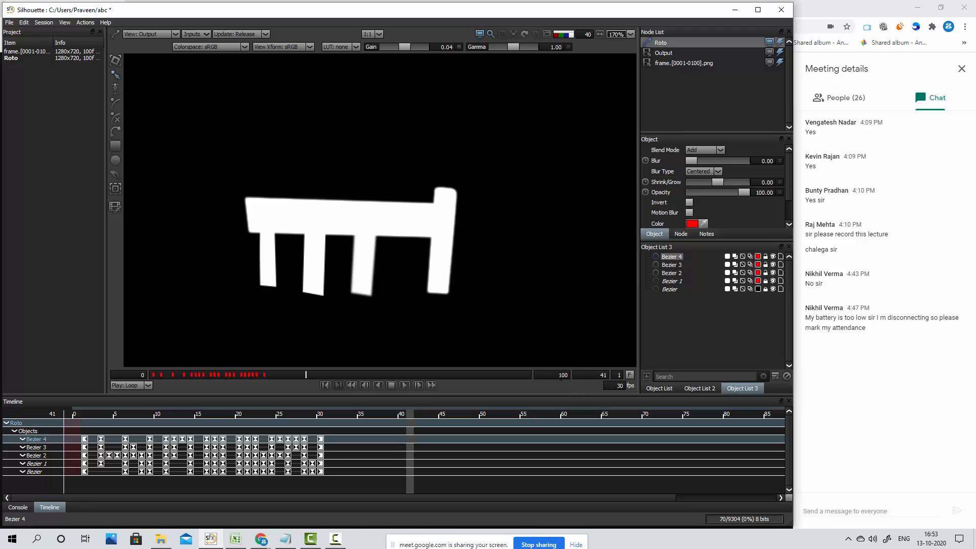
Set the end frame of the work range to 30 and play back the matte within that range
click(563, 375)
text(30)
key(Return)
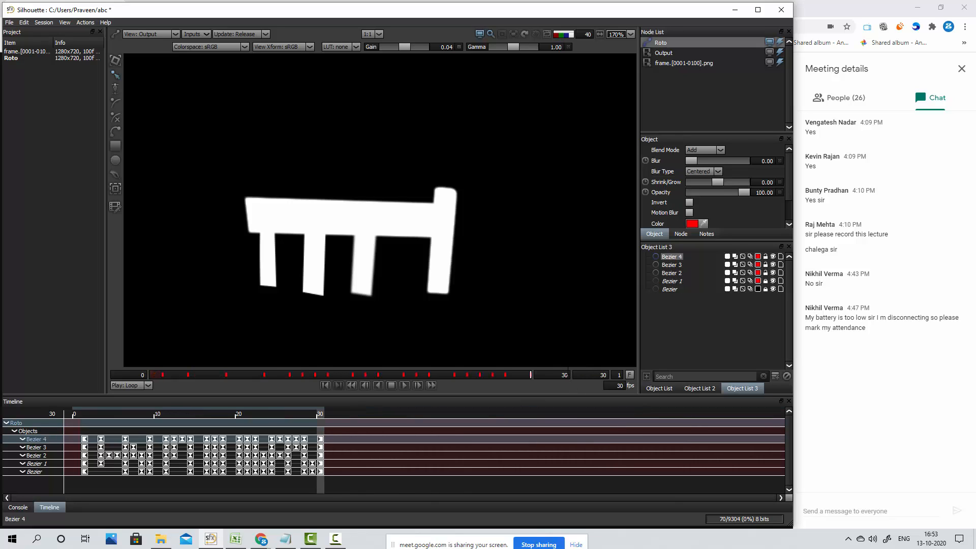
click(353, 385)
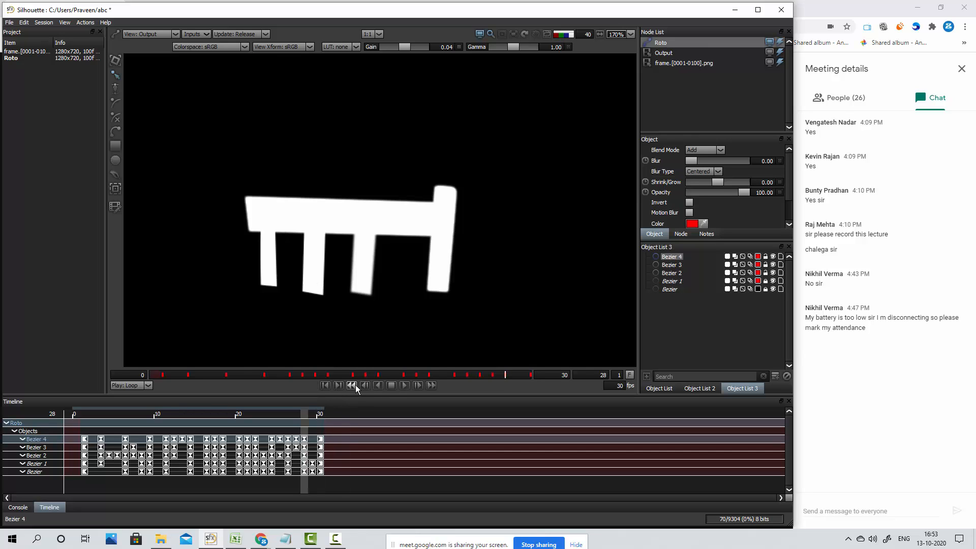
click(405, 385)
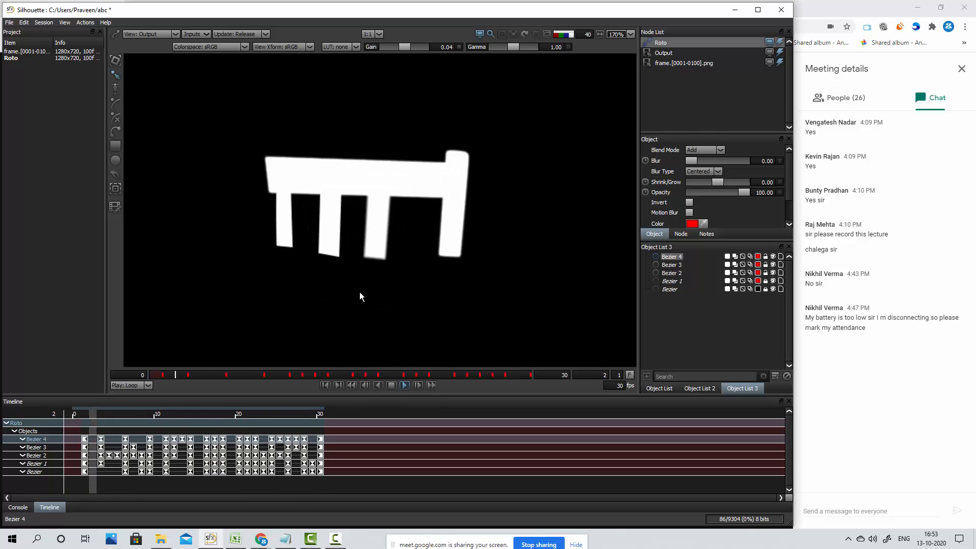
click(392, 385)
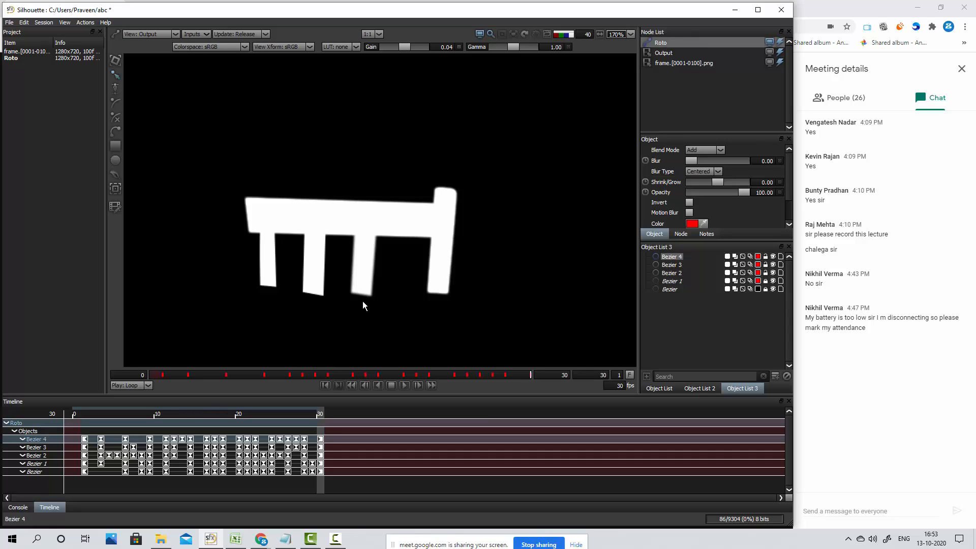
Deselect the slat shape, compare the footage with the matte and the shape outlines, and play the matte again without outlines
click(392, 321)
key(a)
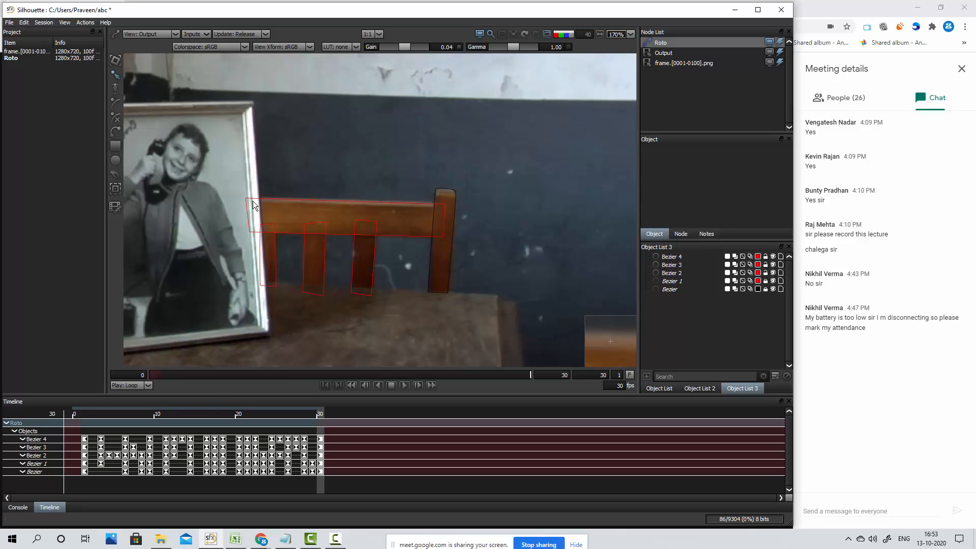
key(s)
key(a)
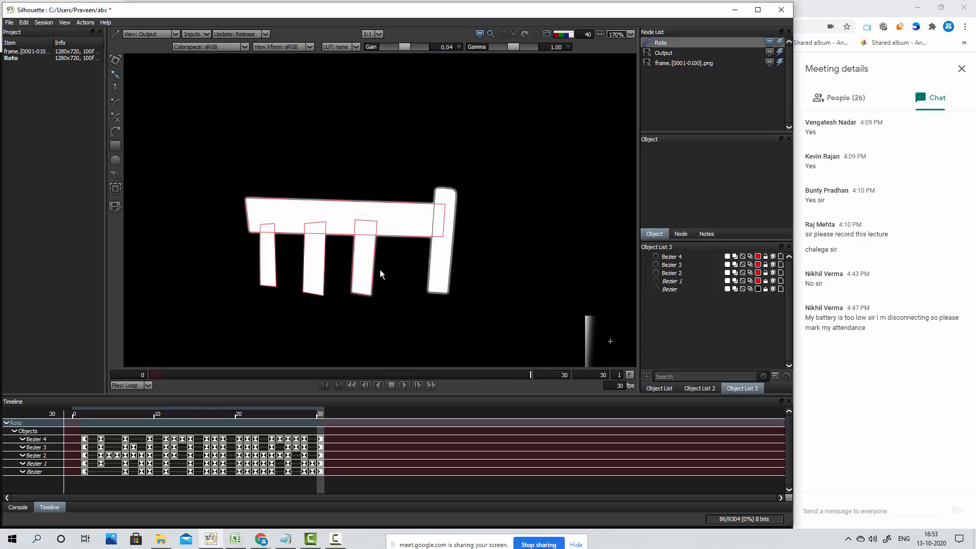
key(o)
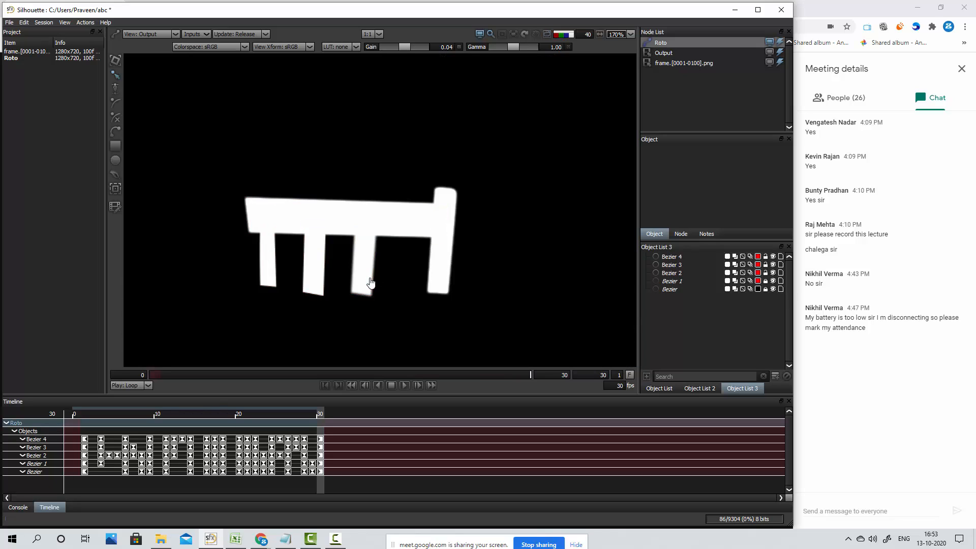
key(o)
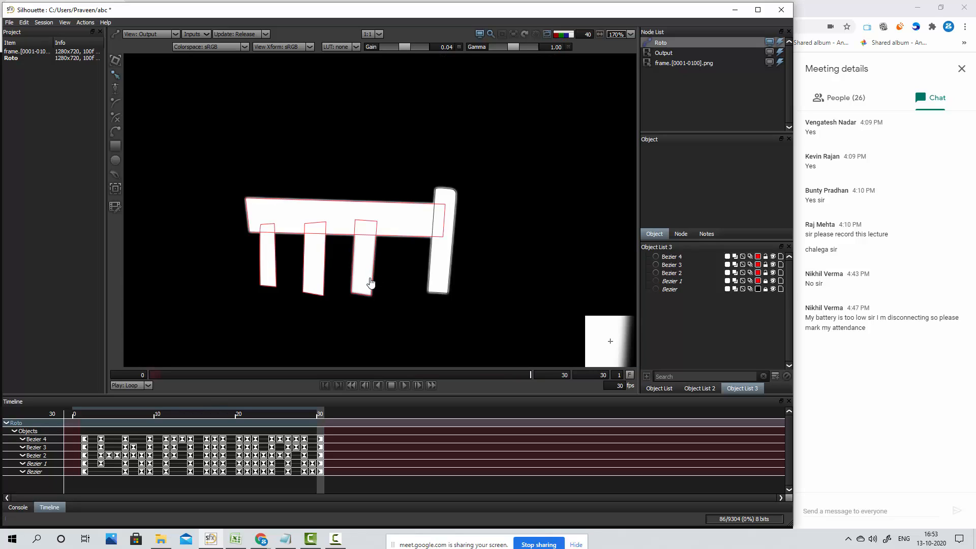
key(o)
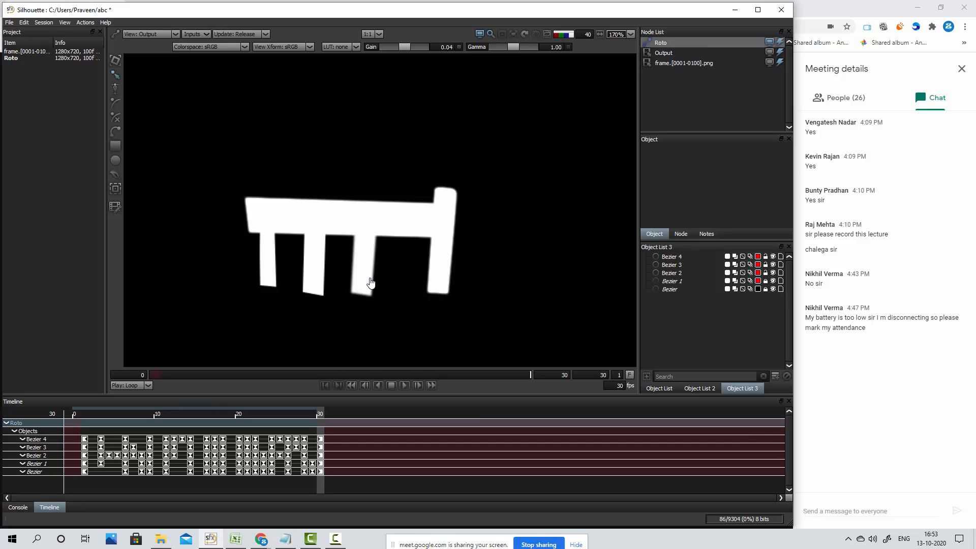
click(404, 385)
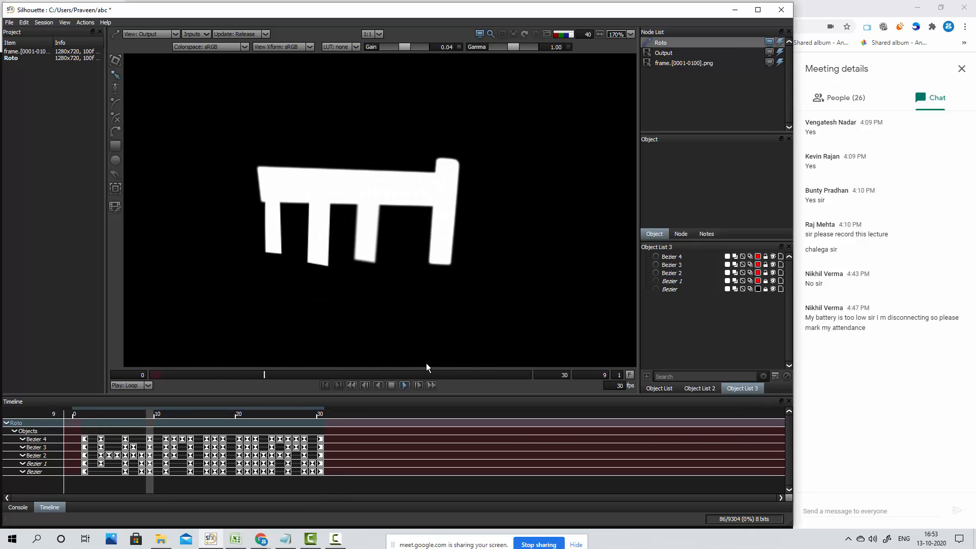
click(390, 387)
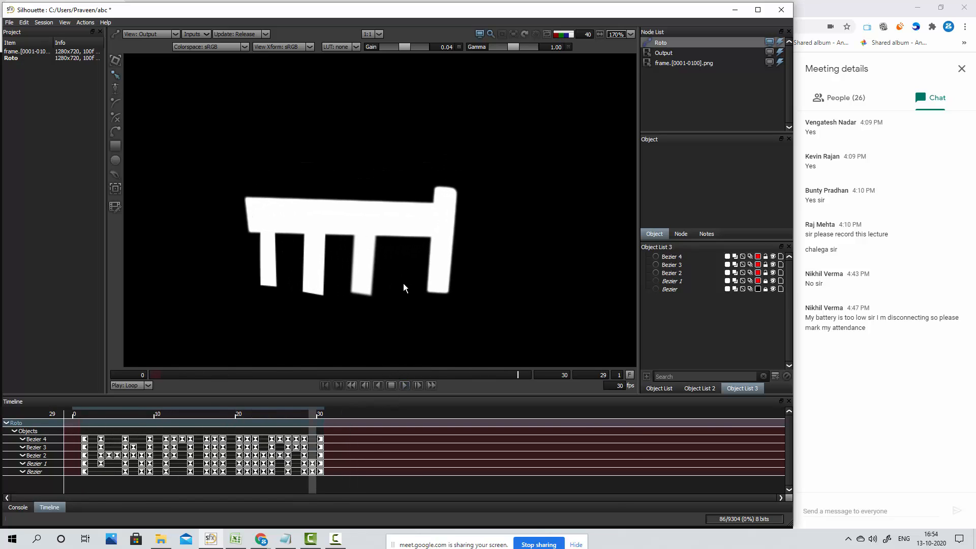
Return to the footage view, unlock the Bezier 1 and Bezier shapes, and select the top rail shape, Bezier 1
key(a)
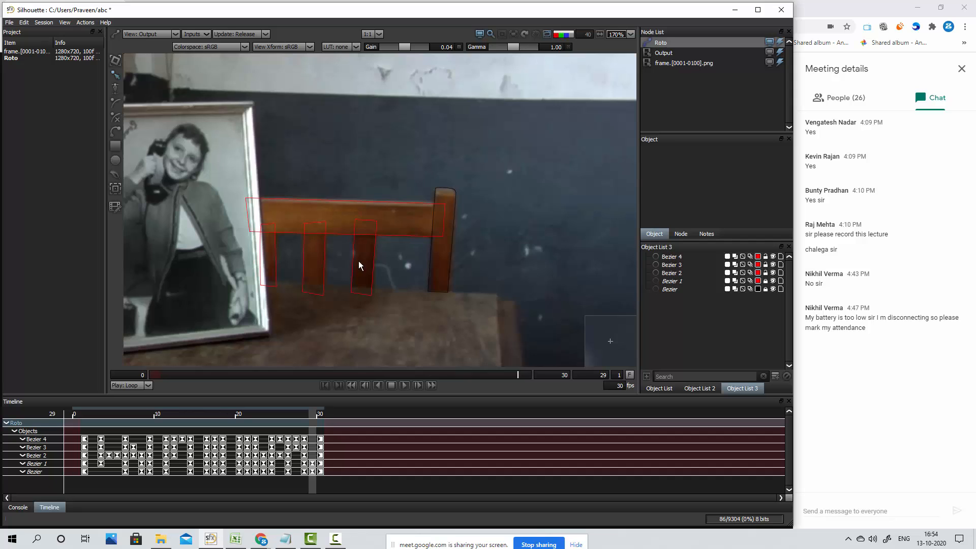
scroll(331, 217, up, 5)
drag(440, 201, 434, 201)
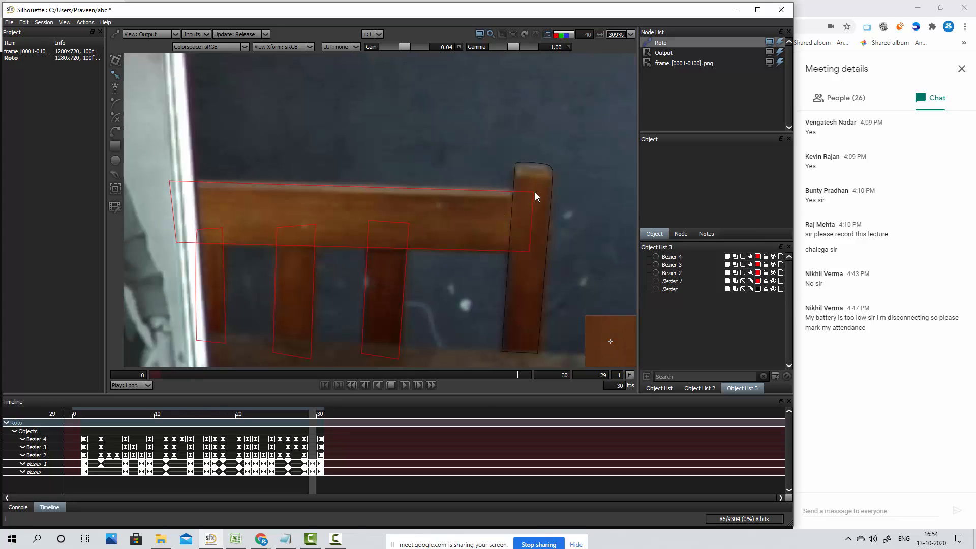
click(766, 280)
click(765, 289)
click(685, 282)
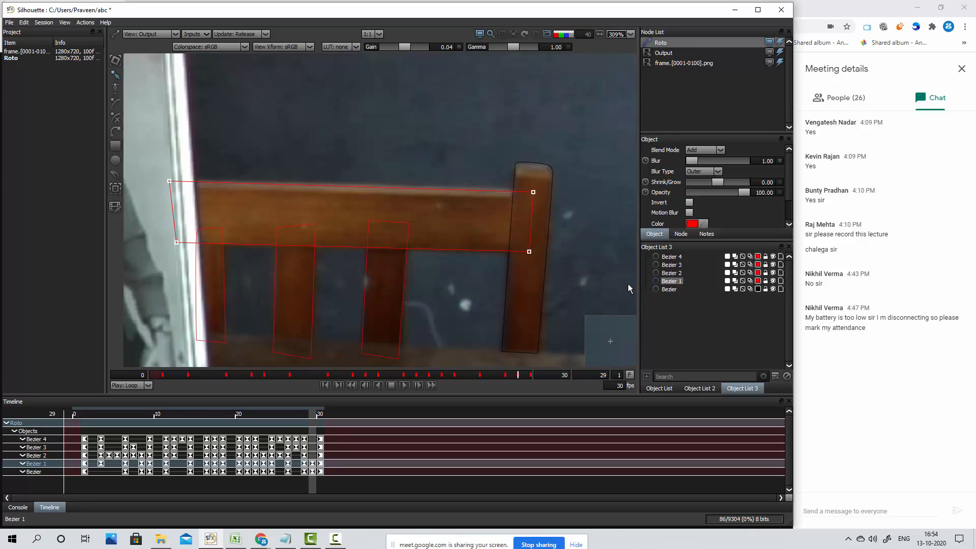
Select all Bezier 1 keyframes from frame 1 and shift the whole top rail shape slightly up using multi-frame keying
drag(158, 415, 84, 413)
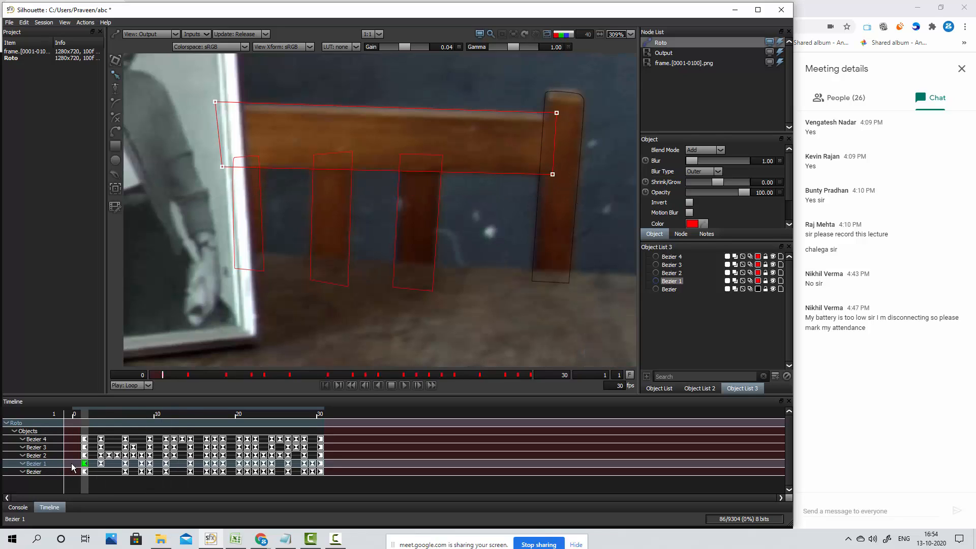
drag(72, 469, 331, 469)
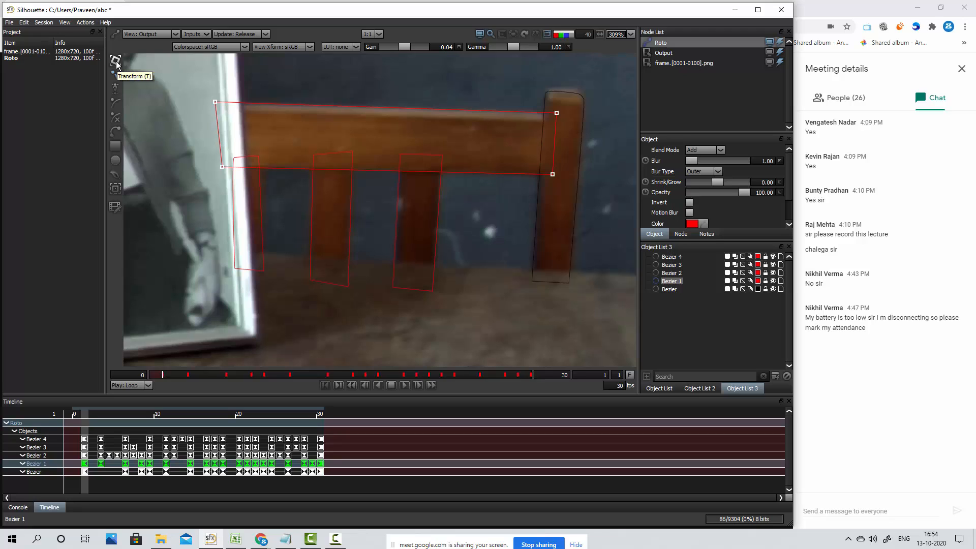
click(115, 206)
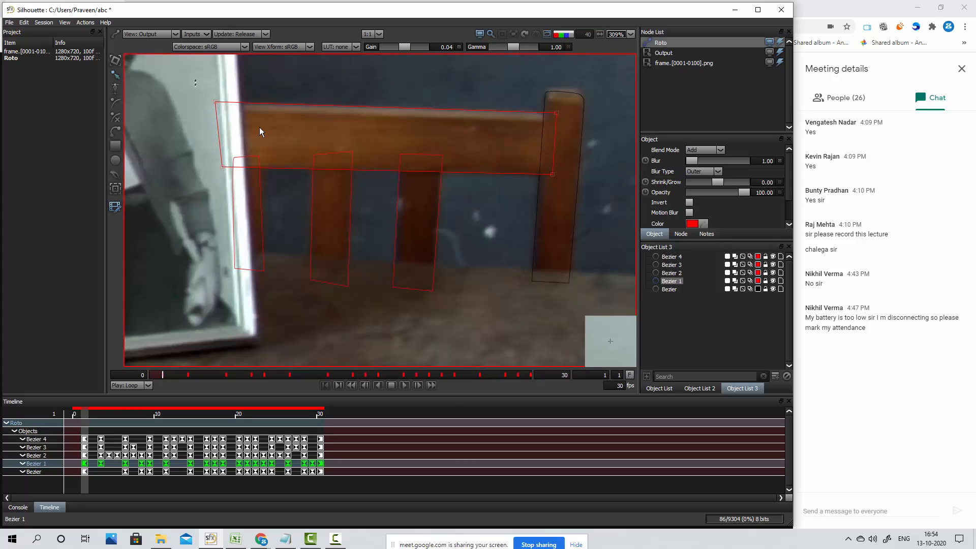
drag(196, 79, 579, 213)
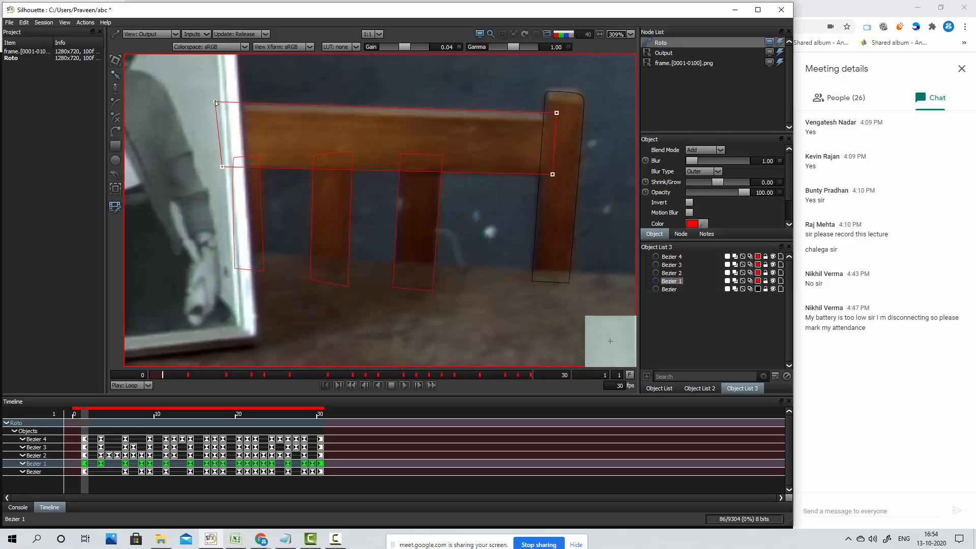
drag(215, 102, 216, 97)
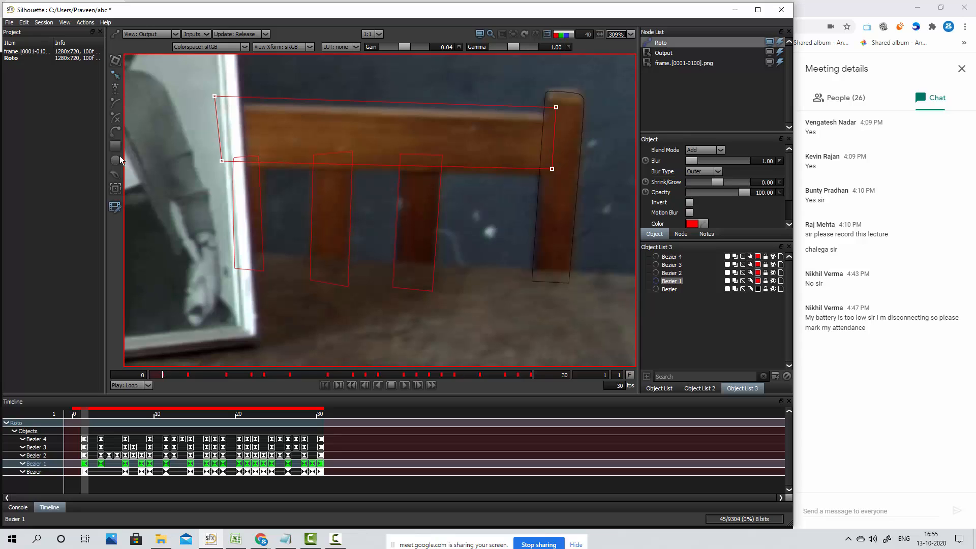
Turn off multi-frame keying and check the top rail shape against the footage by moving through the frames and playing the sequence
click(116, 190)
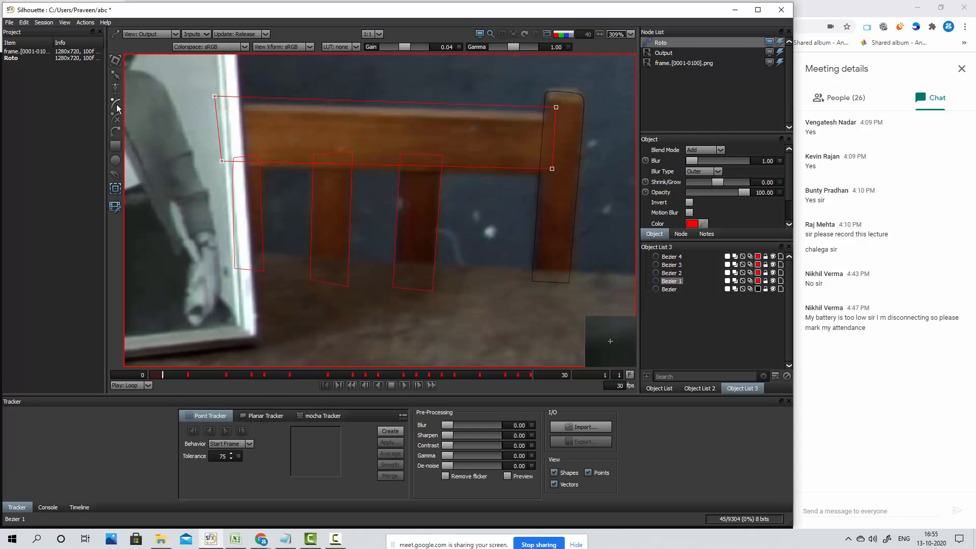
click(116, 105)
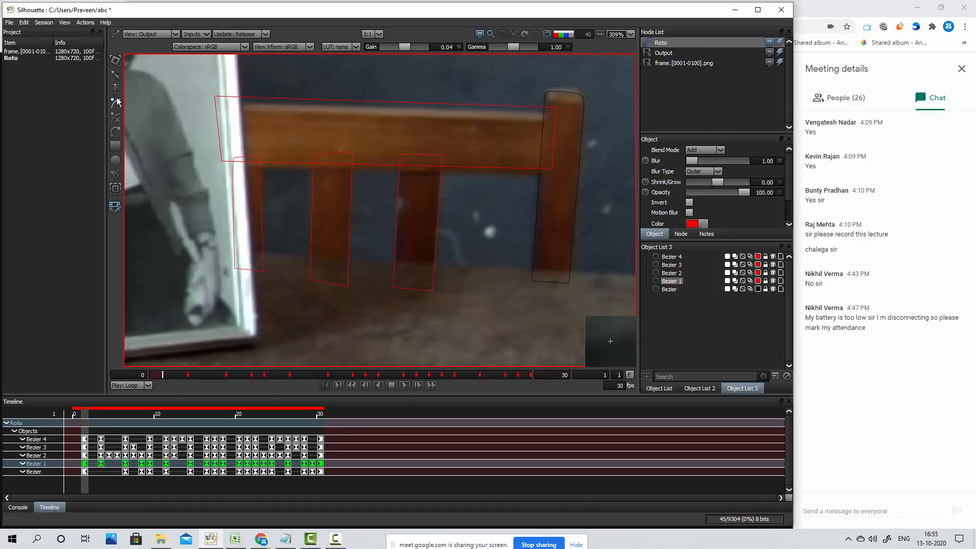
click(117, 208)
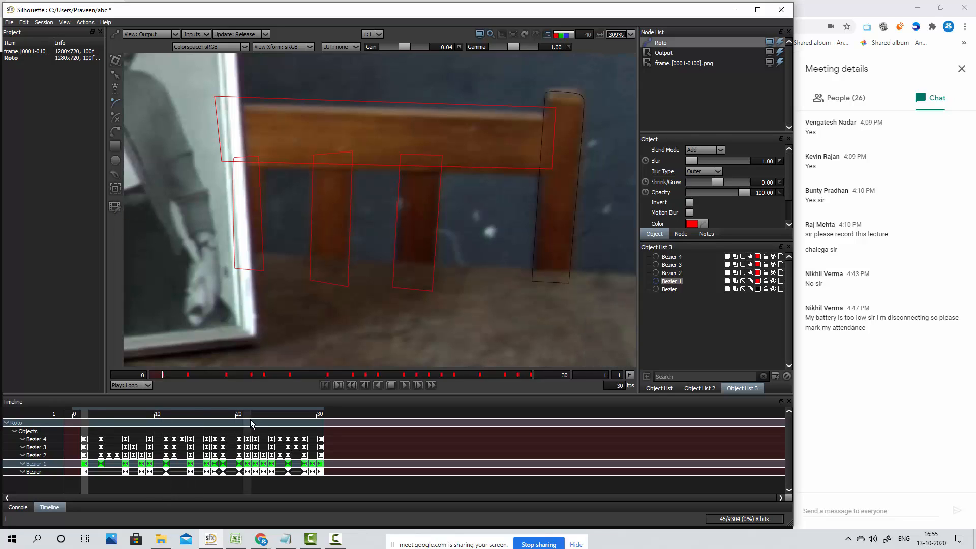
drag(84, 418, 126, 418)
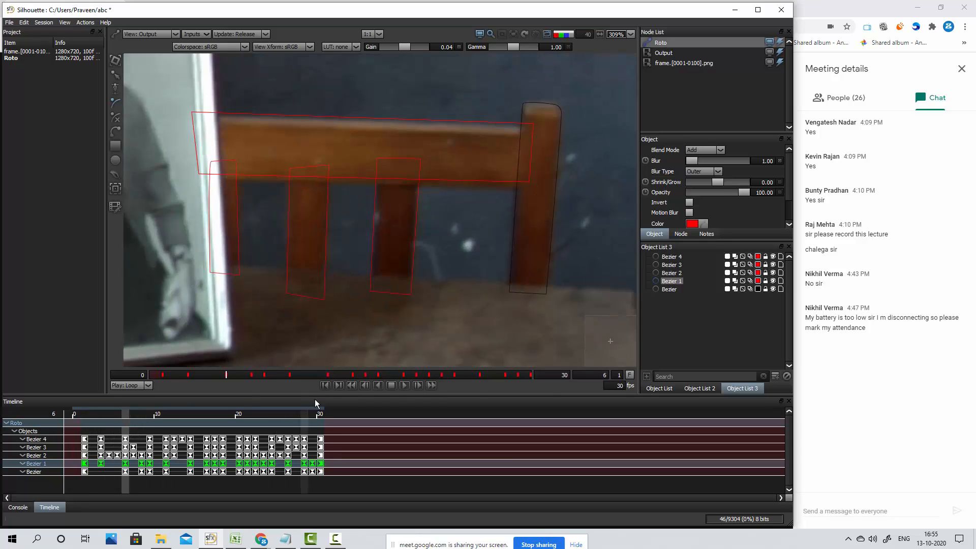
click(327, 386)
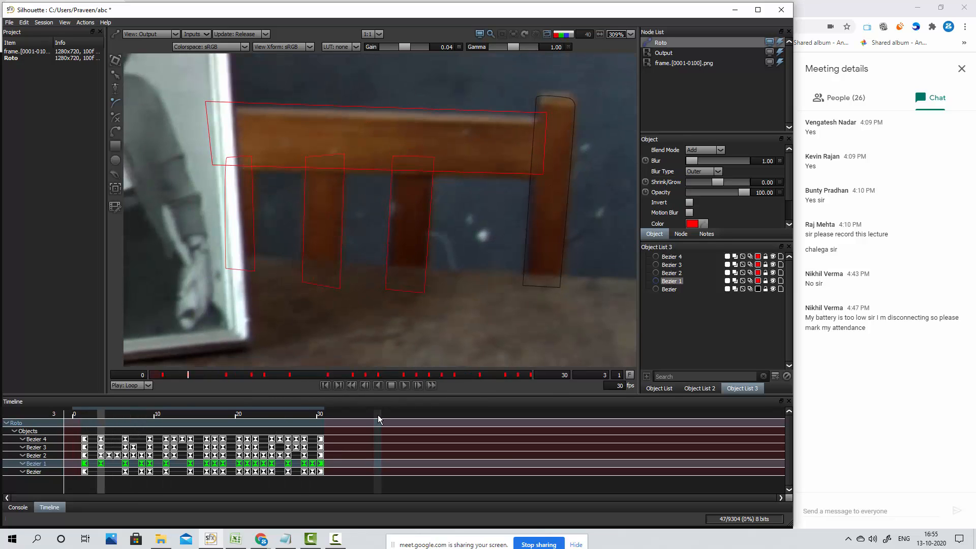
key(space)
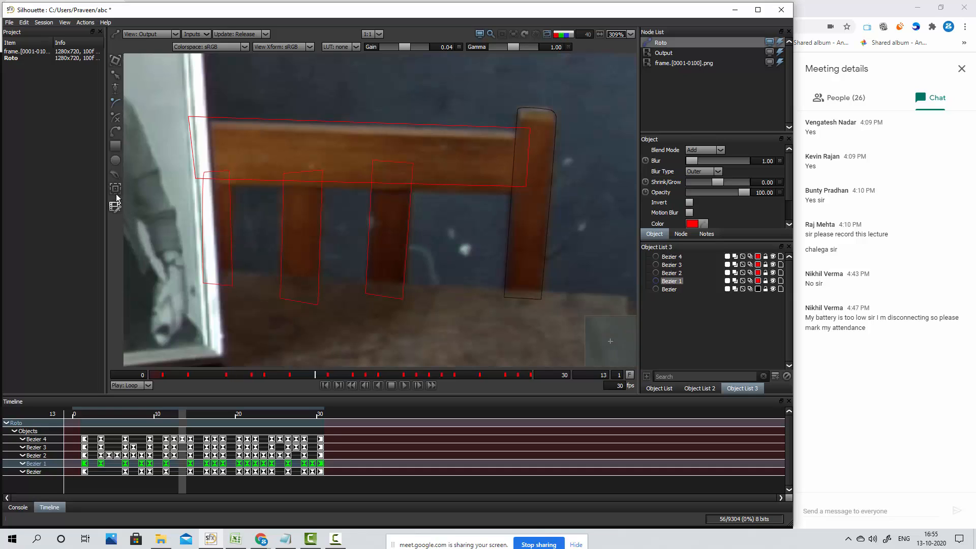
Turn on multi-frame keying for the top rail shape's selected keyframes
click(116, 207)
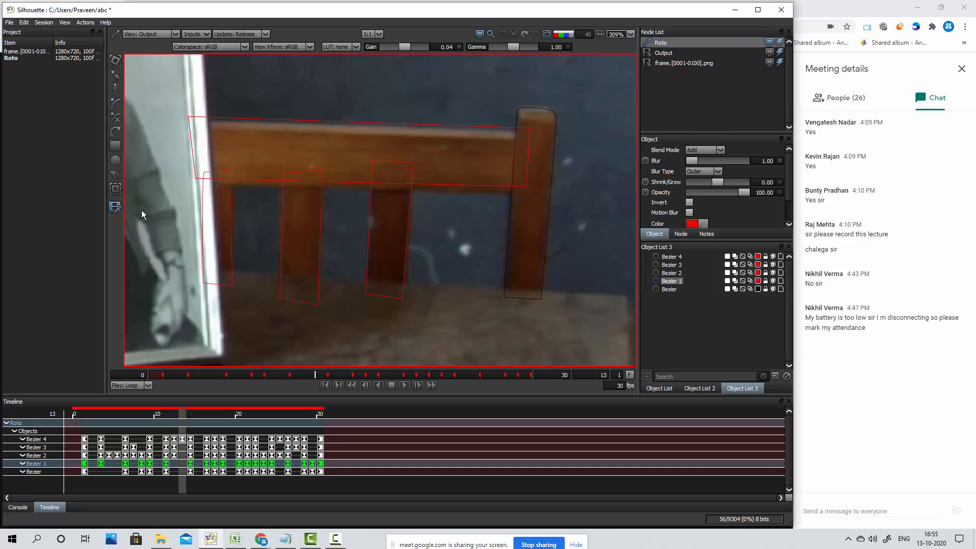
click(191, 115)
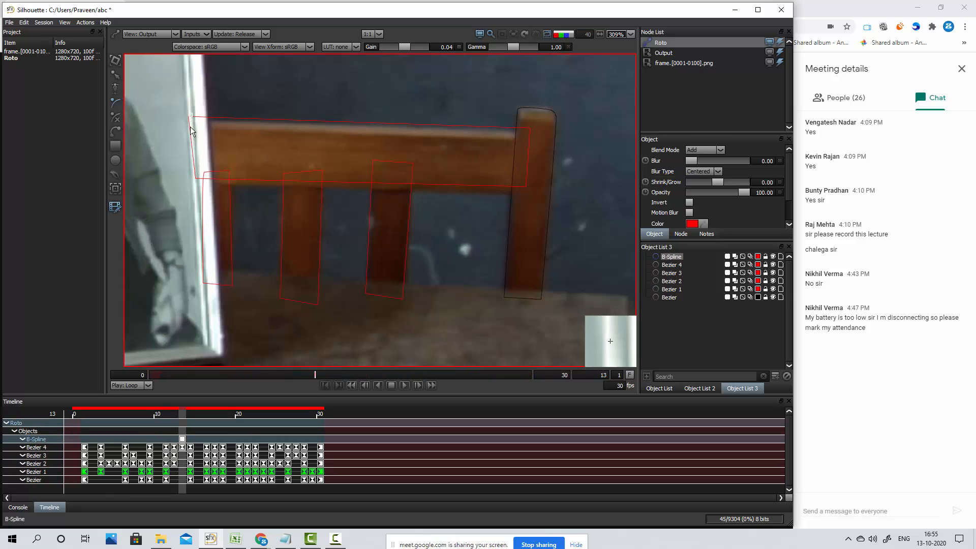
key(ctrl+z)
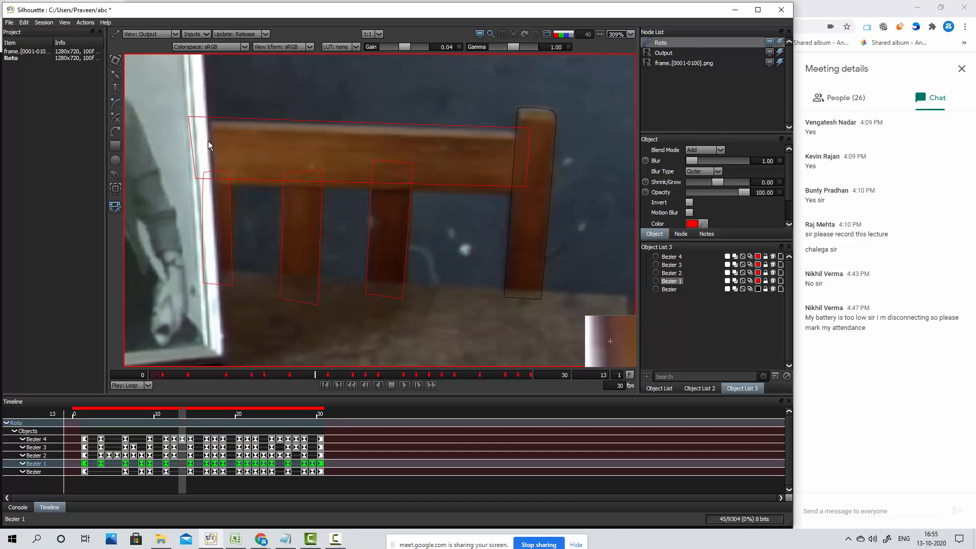
click(702, 295)
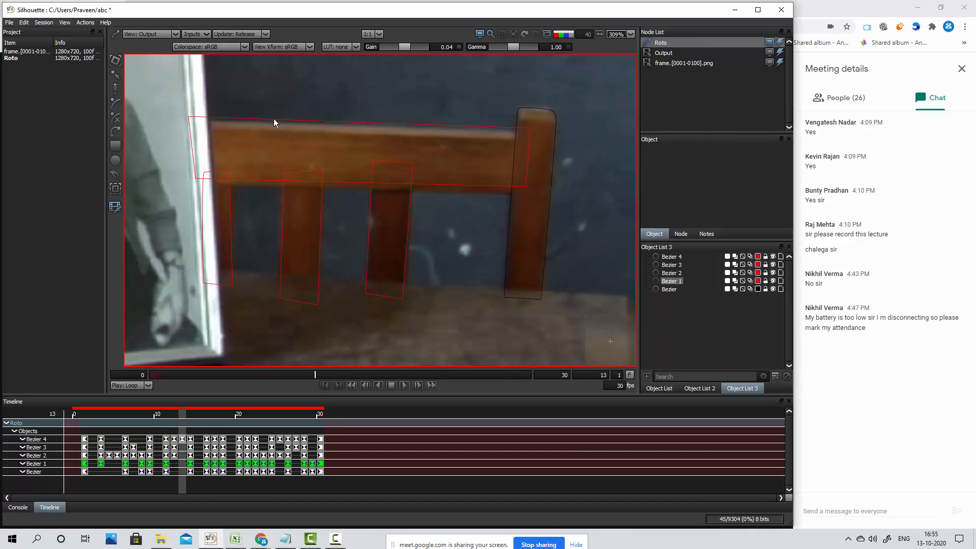
click(174, 104)
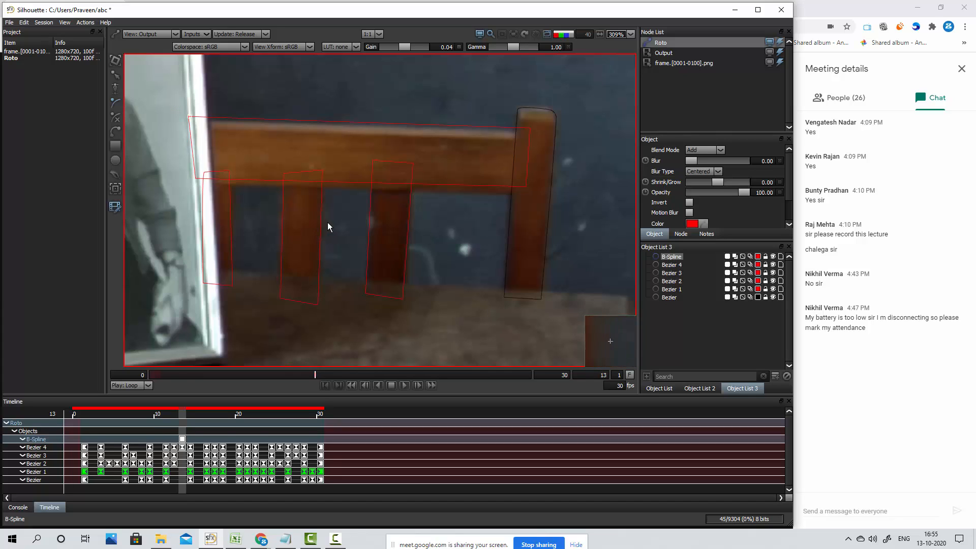
key(Escape)
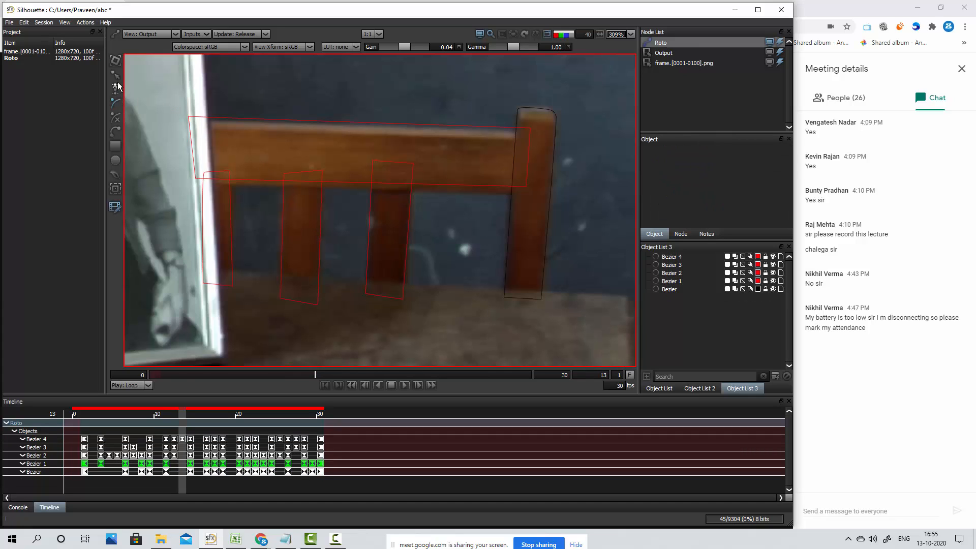
Select all points of the top rail shape, Bezier 1, and shift the whole shape slightly down across its selected keyframes
drag(179, 102, 457, 240)
click(218, 122)
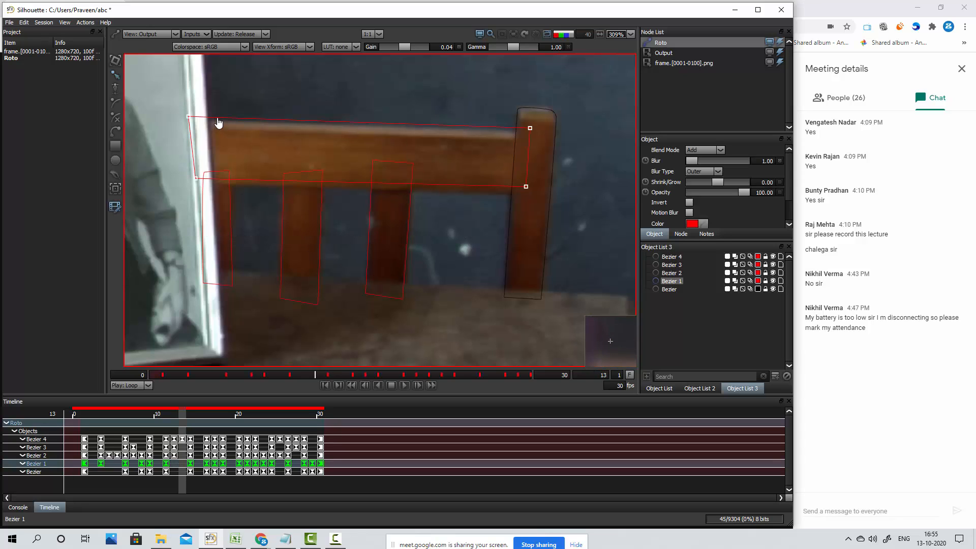
drag(158, 106, 536, 237)
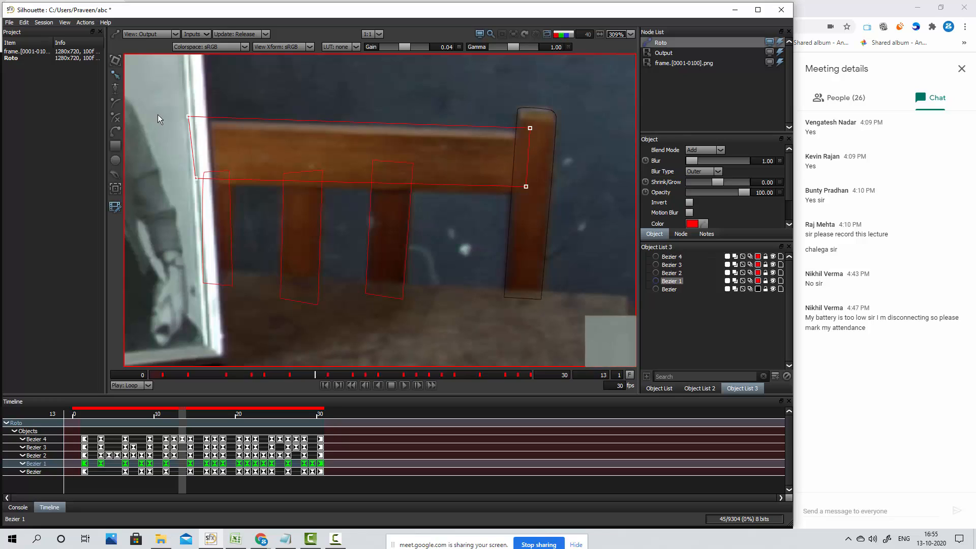
drag(158, 98, 528, 193)
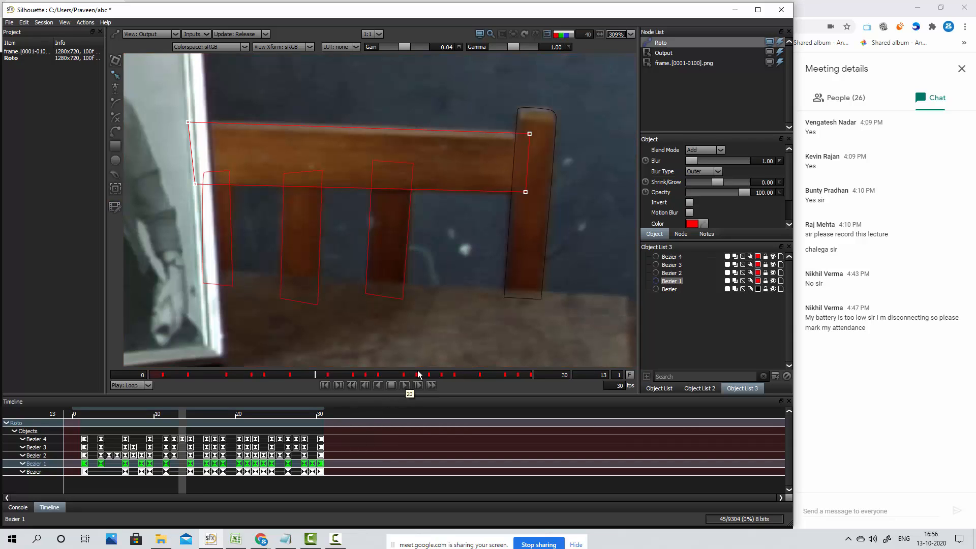
Check the top rail shape against the footage by stepping back frame by frame from frame 13 to frame 1
key(Left)
key(Left)
key(Left)
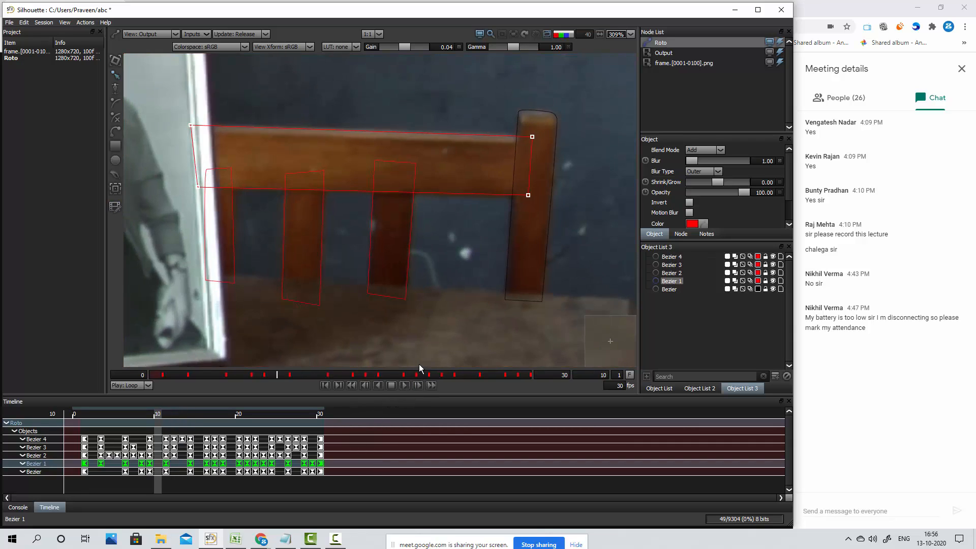
key(Left)
key(Left)
key(Left)
key(Left)
key(Left)
key(Left)
key(Left)
key(Left)
key(Left)
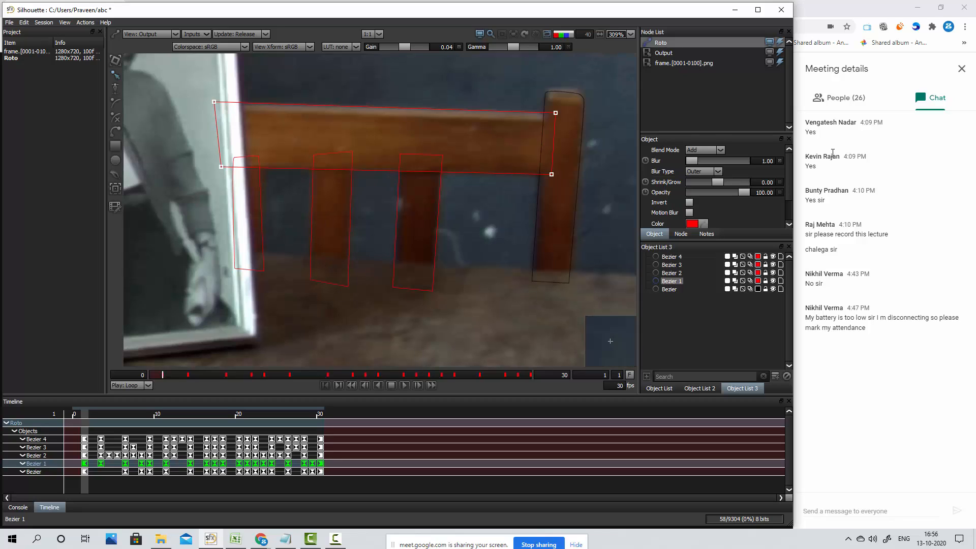
Review the whole frame and select the frame.[0001-0100].png source, Output and Roto nodes in turn
scroll(416, 237, down, 5)
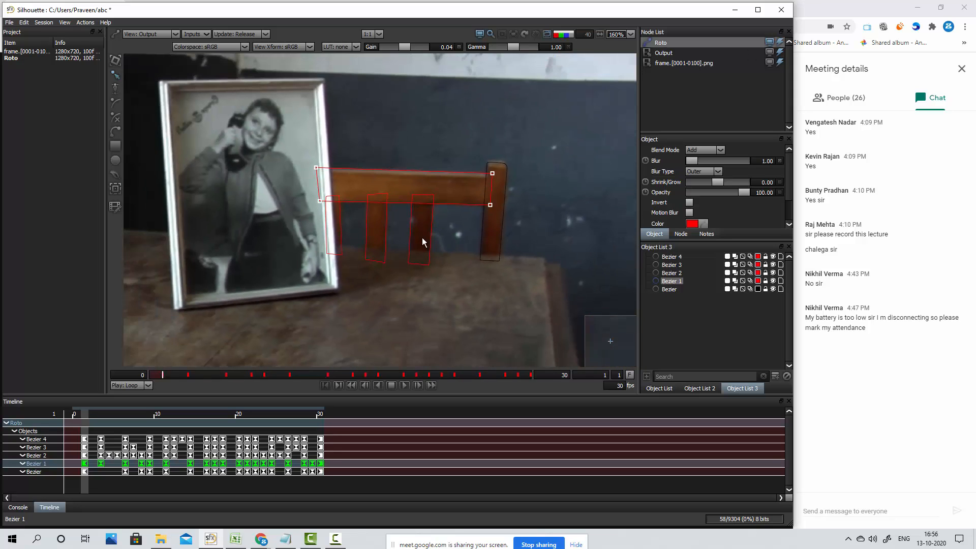
click(674, 64)
click(668, 52)
click(668, 43)
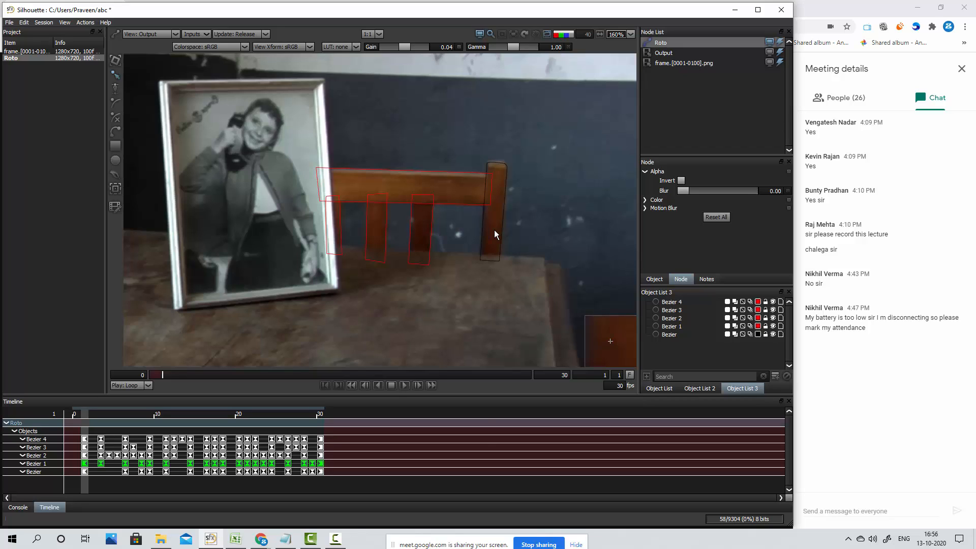
mouse_move(340, 546)
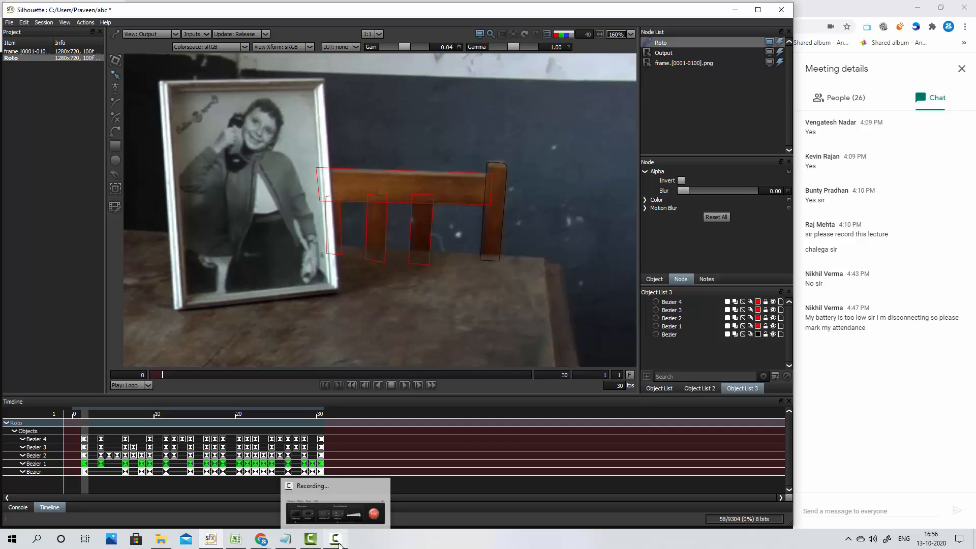
click(350, 494)
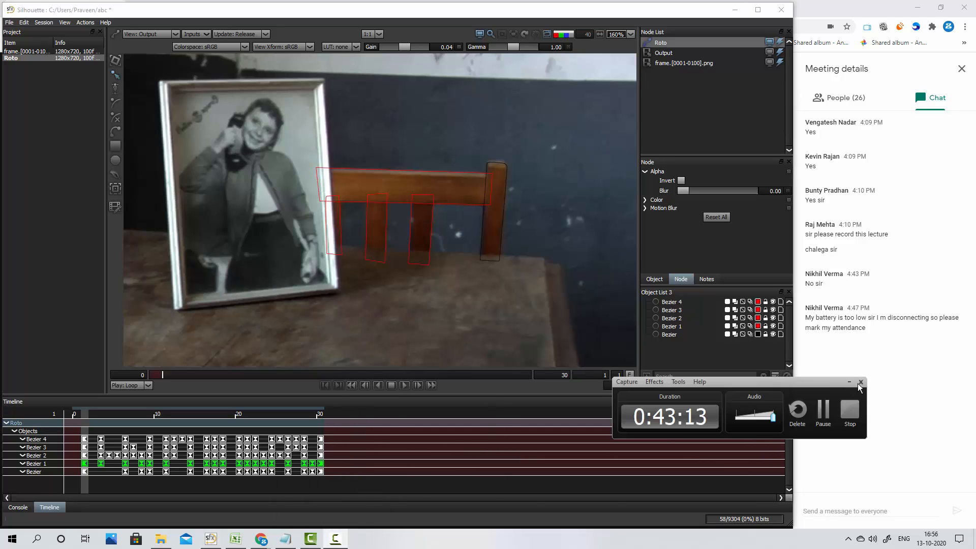